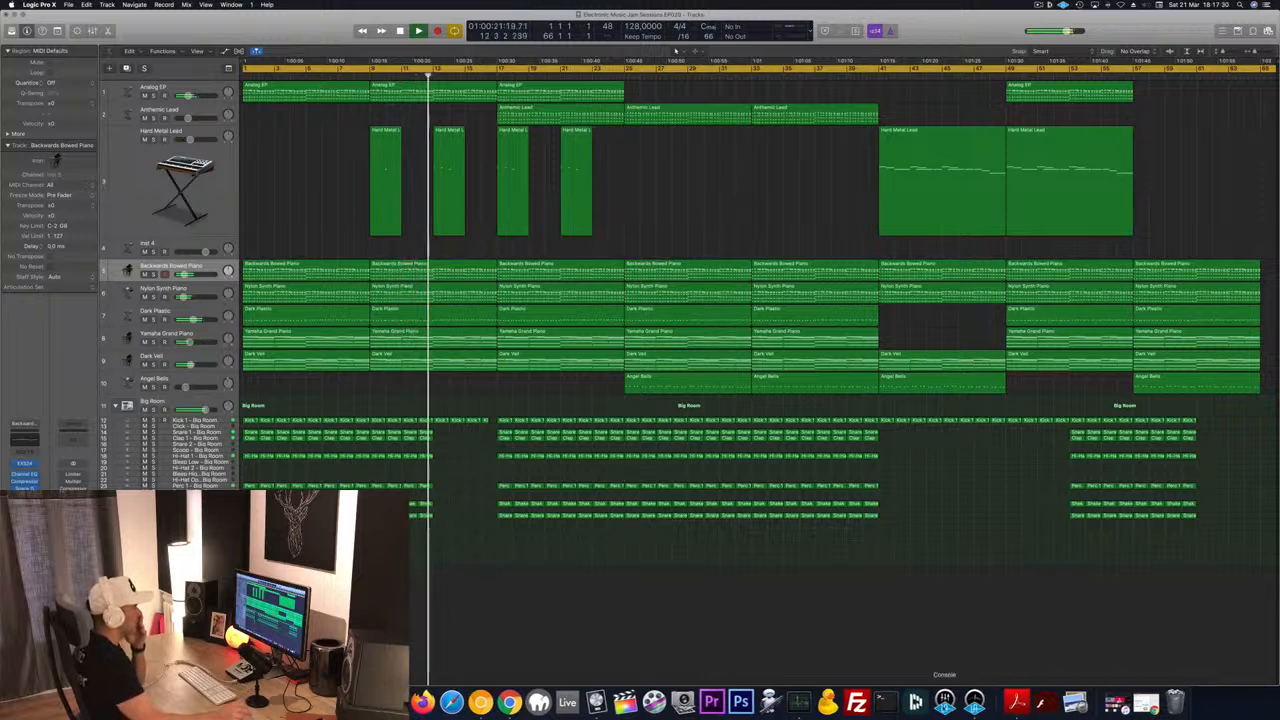
Turn on automatic hiding for the Dock
{"action": "right_click", "coordinate": [993, 700]}
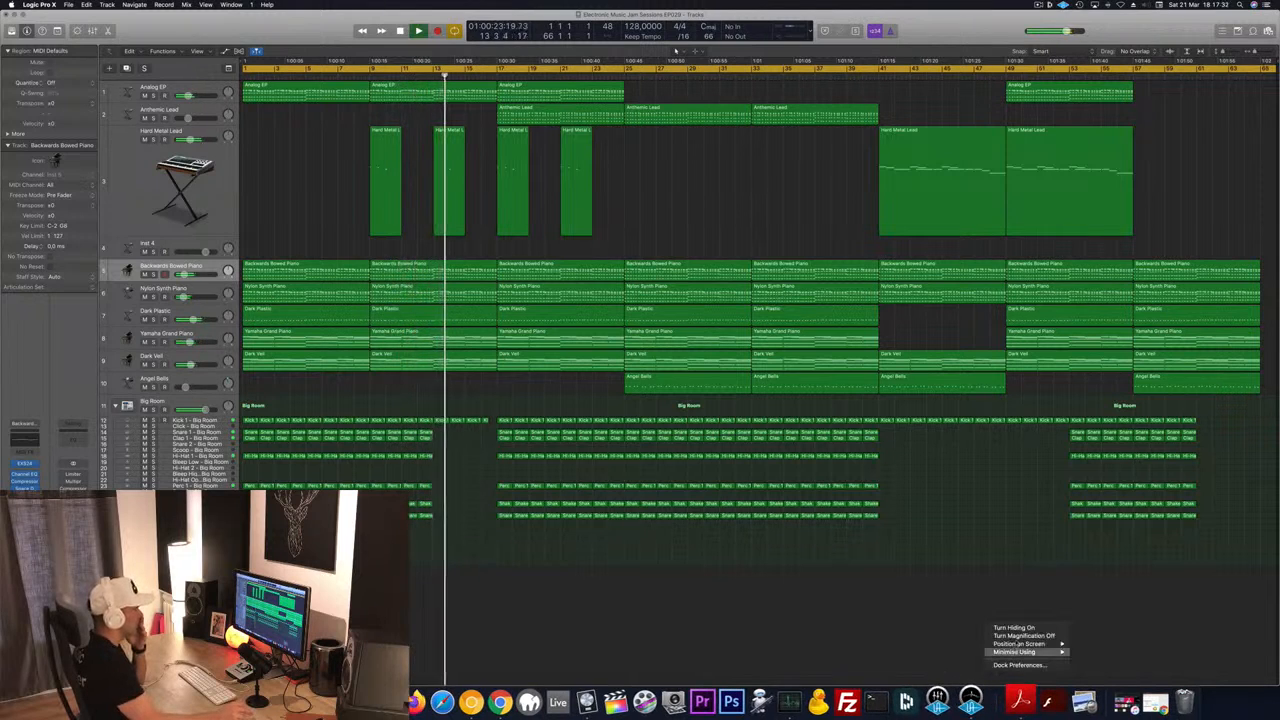
{"action": "left_click", "coordinate": [1013, 627]}
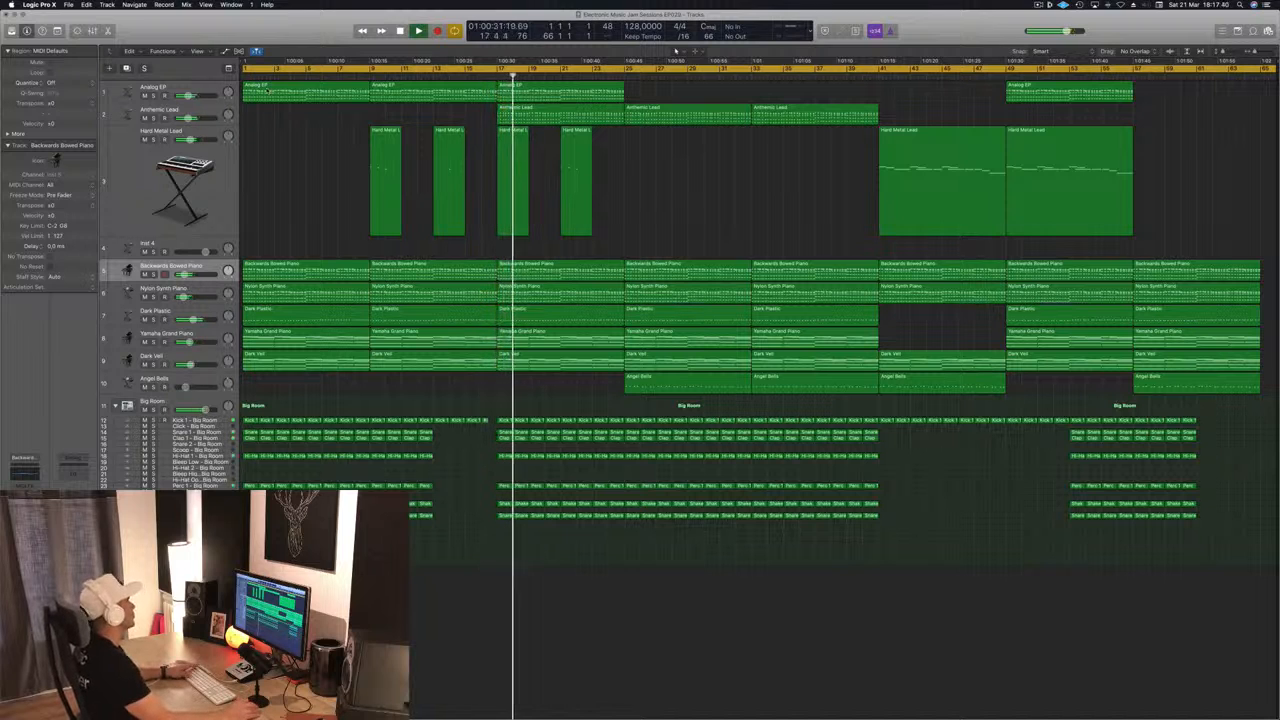
Audition the Anthemic Lead track in solo, restore the full mix, and play the arrangement from around bar 41
{"action": "left_click", "coordinate": [153, 117]}
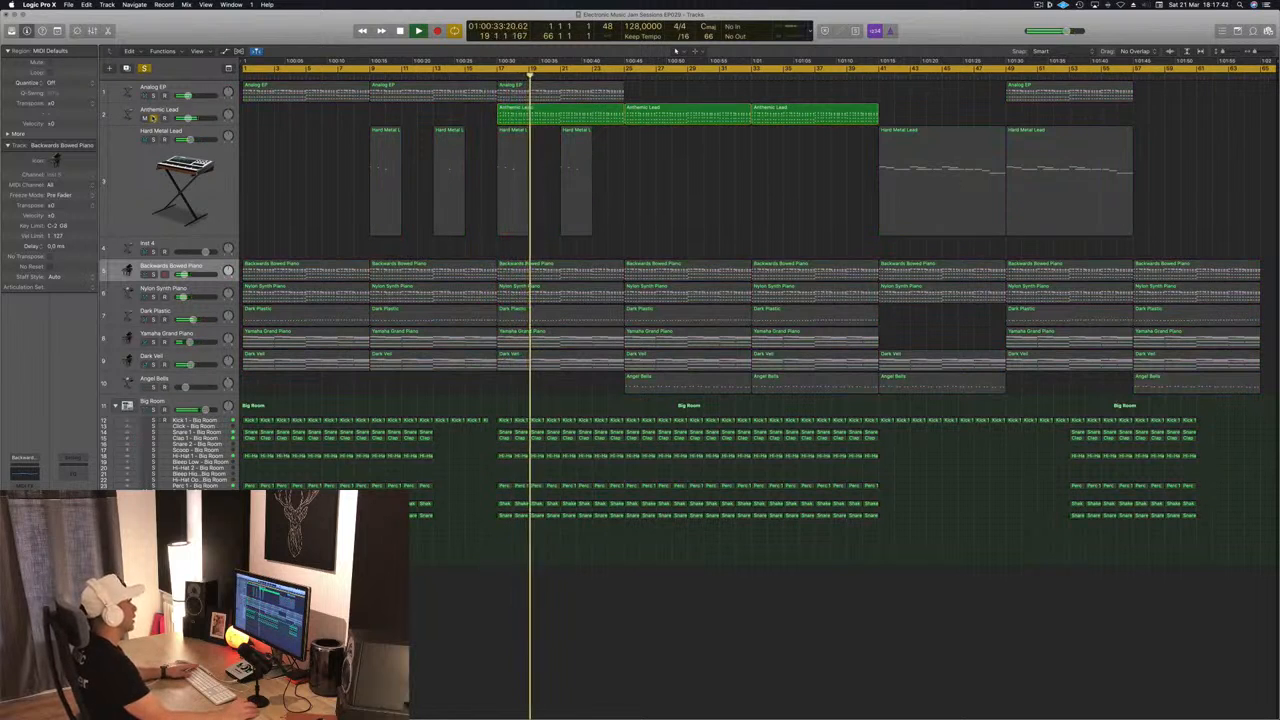
{"action": "left_click", "coordinate": [153, 117]}
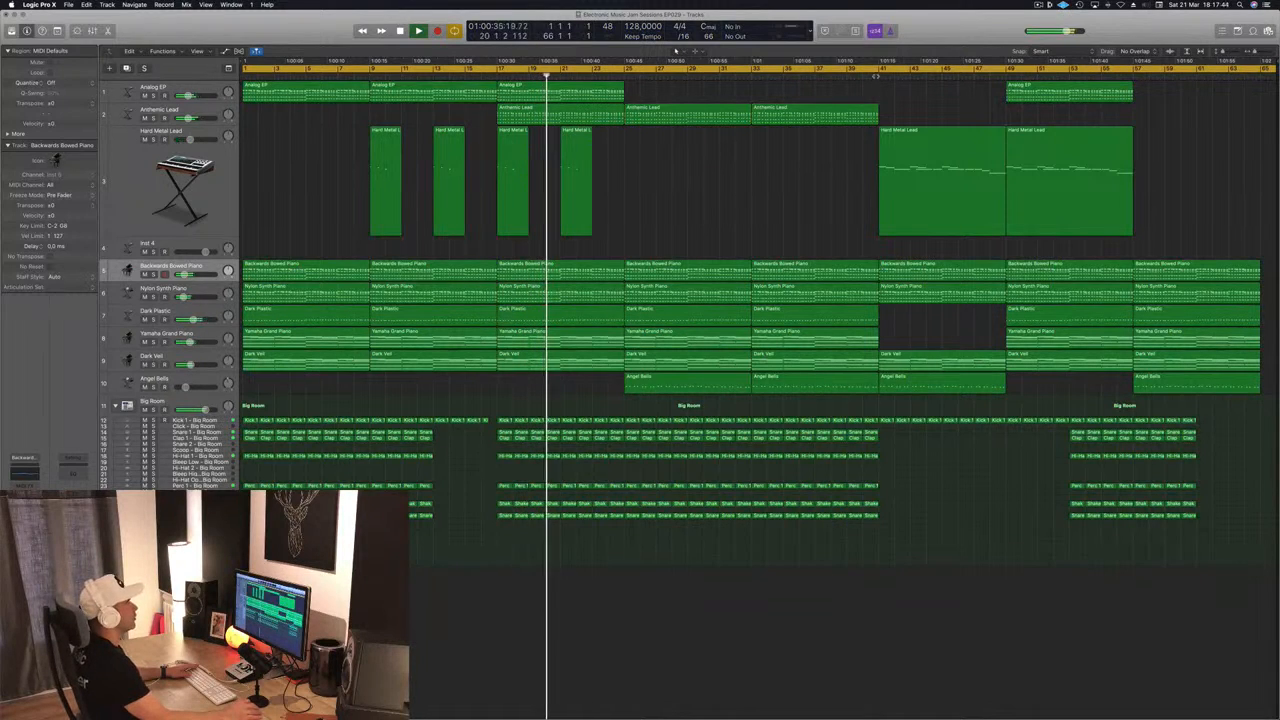
{"action": "left_click", "coordinate": [876, 66]}
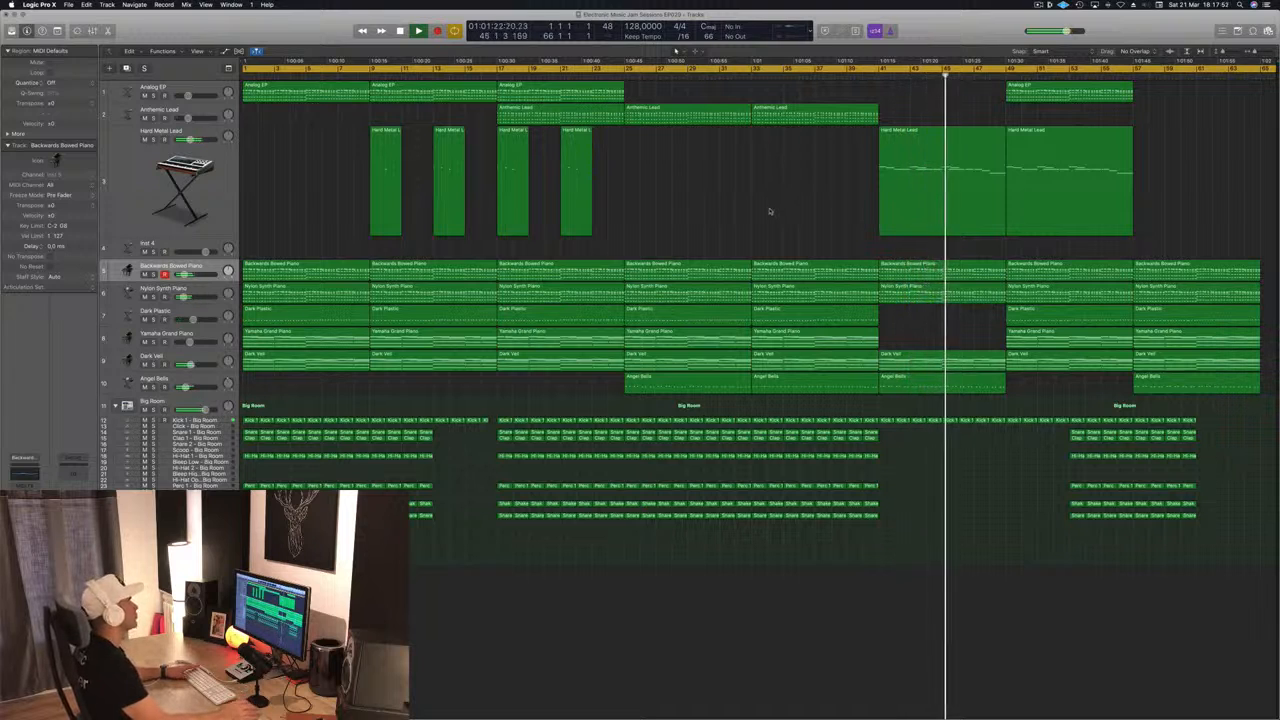
Return the playhead to the start, stop playback, and delete all Big Room drum regions in bars 1–4
{"action": "key", "text": "Return"}
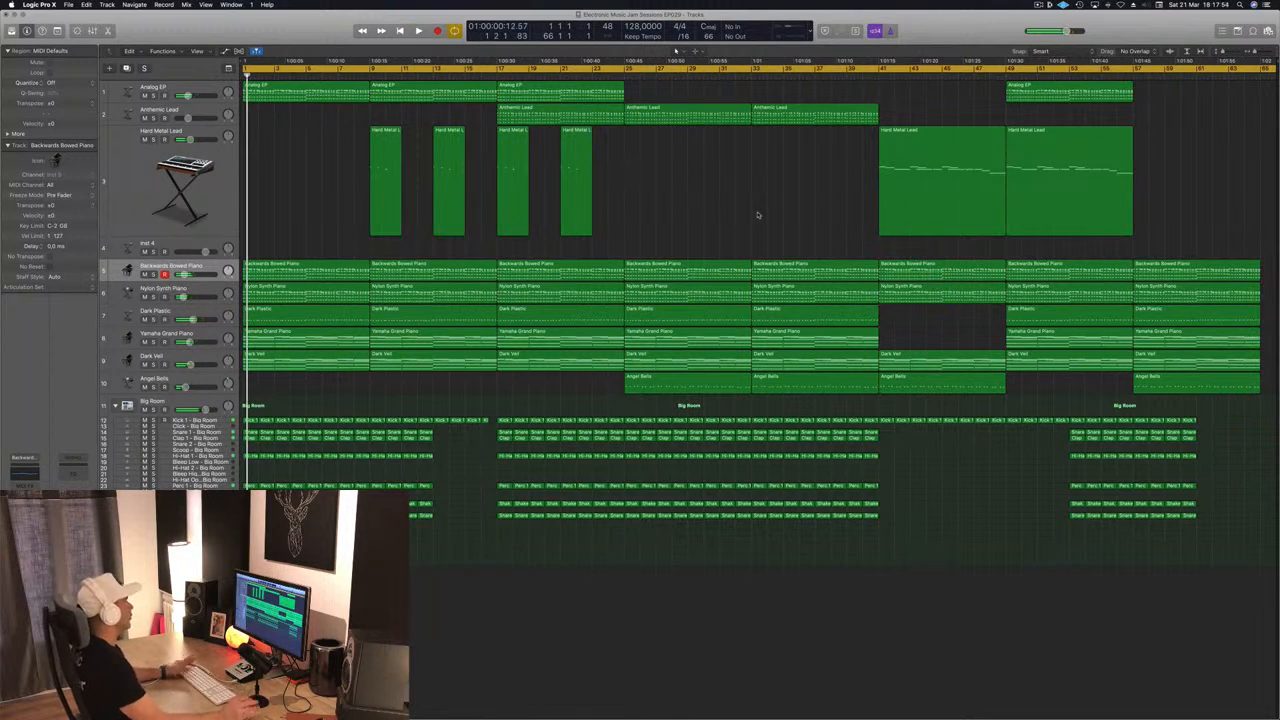
{"action": "key", "text": "space"}
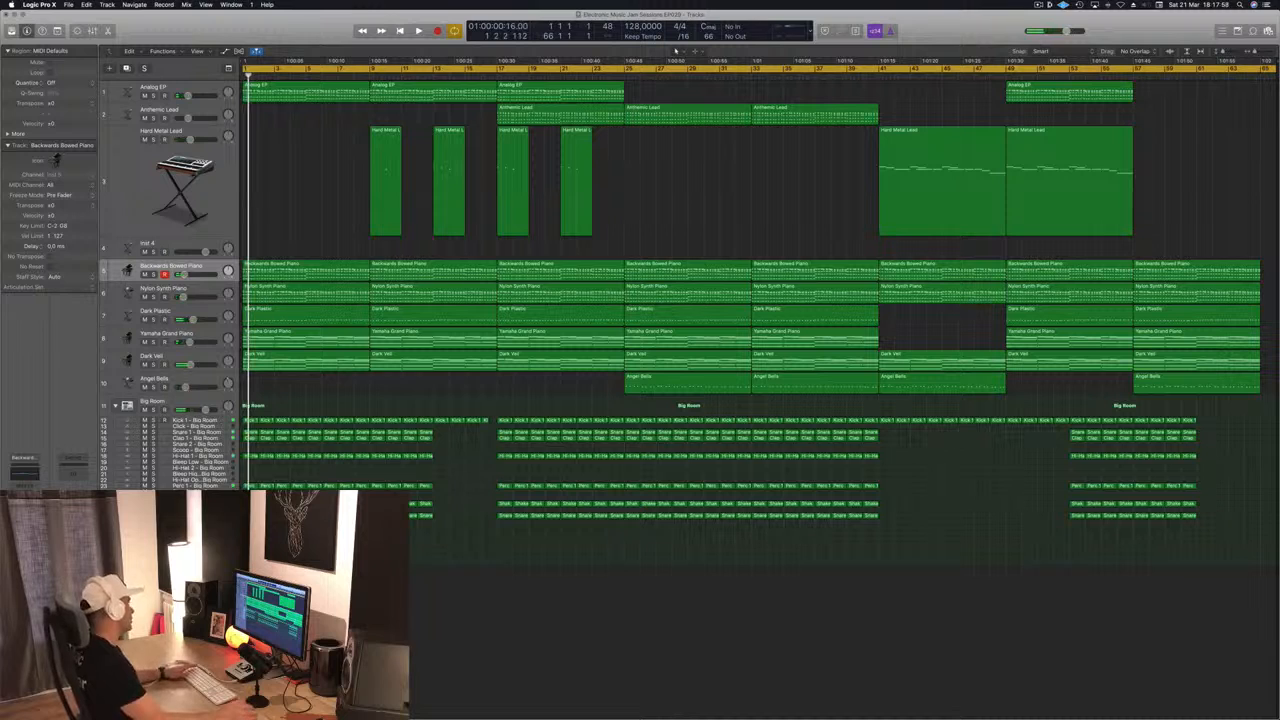
{"action": "left_click_drag", "start_coordinate": [243, 492], "coordinate": [296, 419]}
{"action": "key", "text": "Delete"}
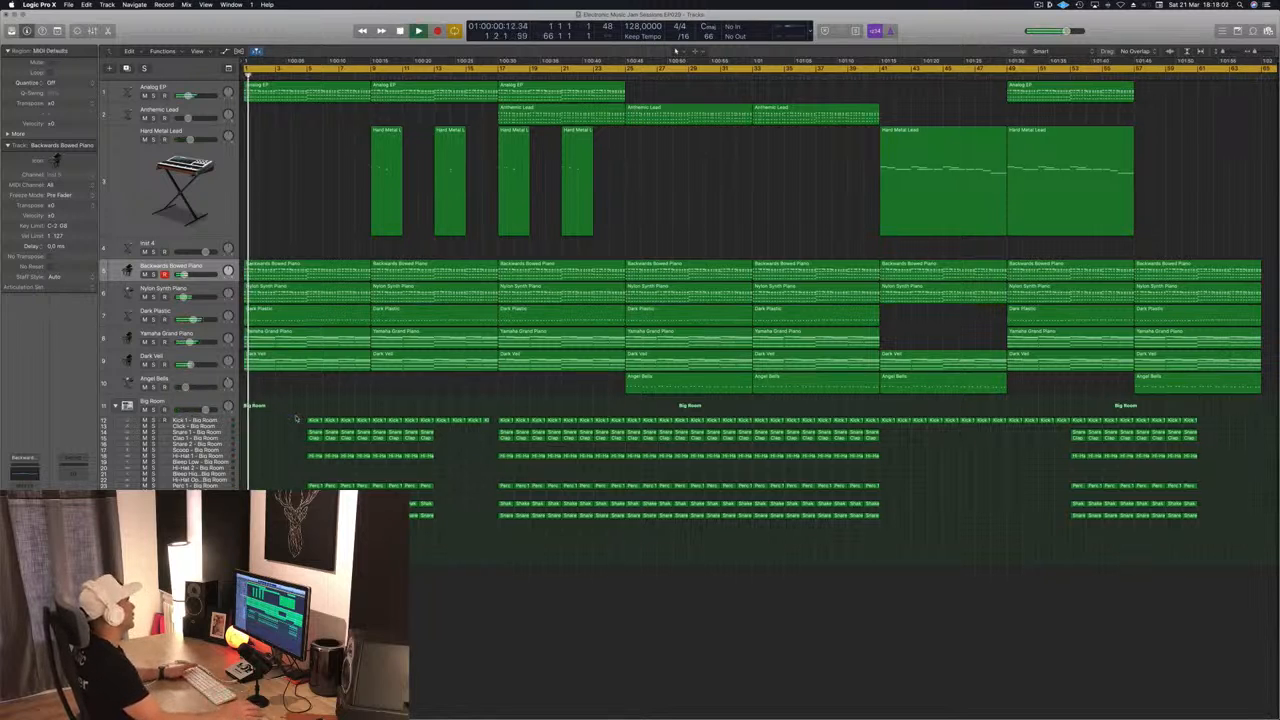
With the toolbar and Track Zoom turned on, place a one-bar Perc 1 region at bar 1 of the Crash - Big Room track and open the Piano Roll
{"action": "key", "text": "super+Right"}
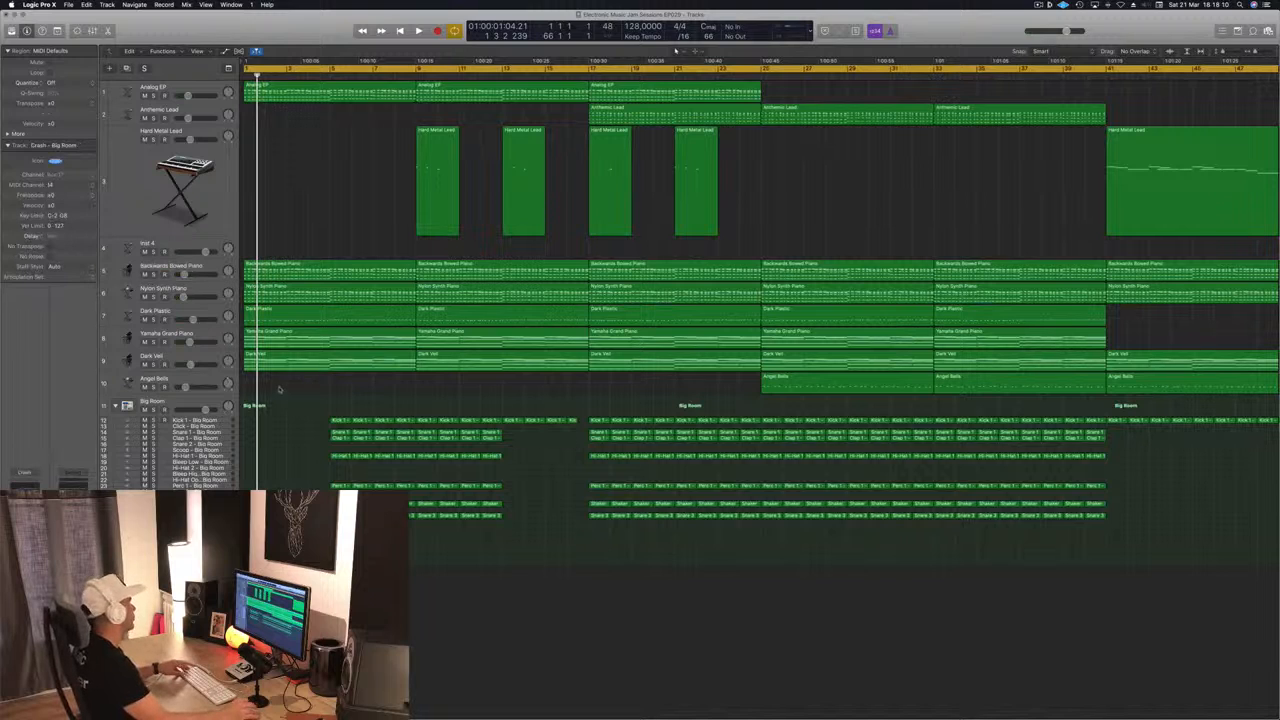
{"action": "key", "text": "ctrl+alt+super+t"}
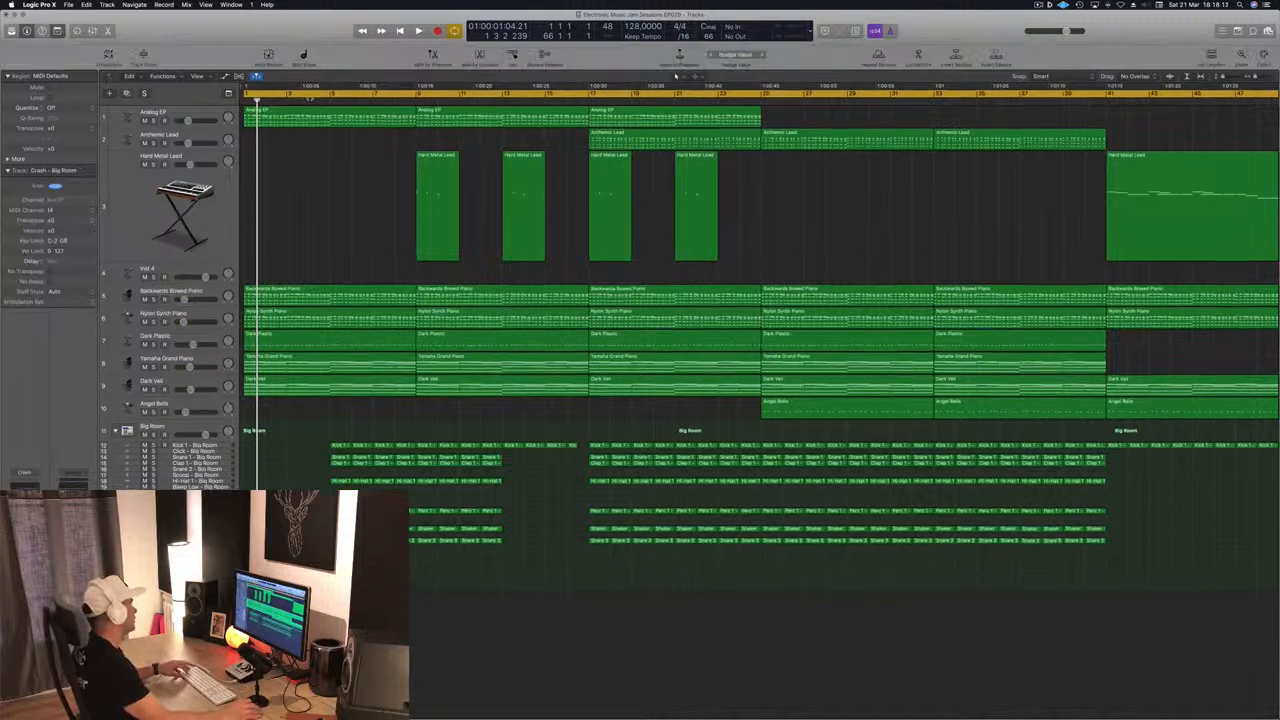
{"action": "key", "text": "ctrl+z"}
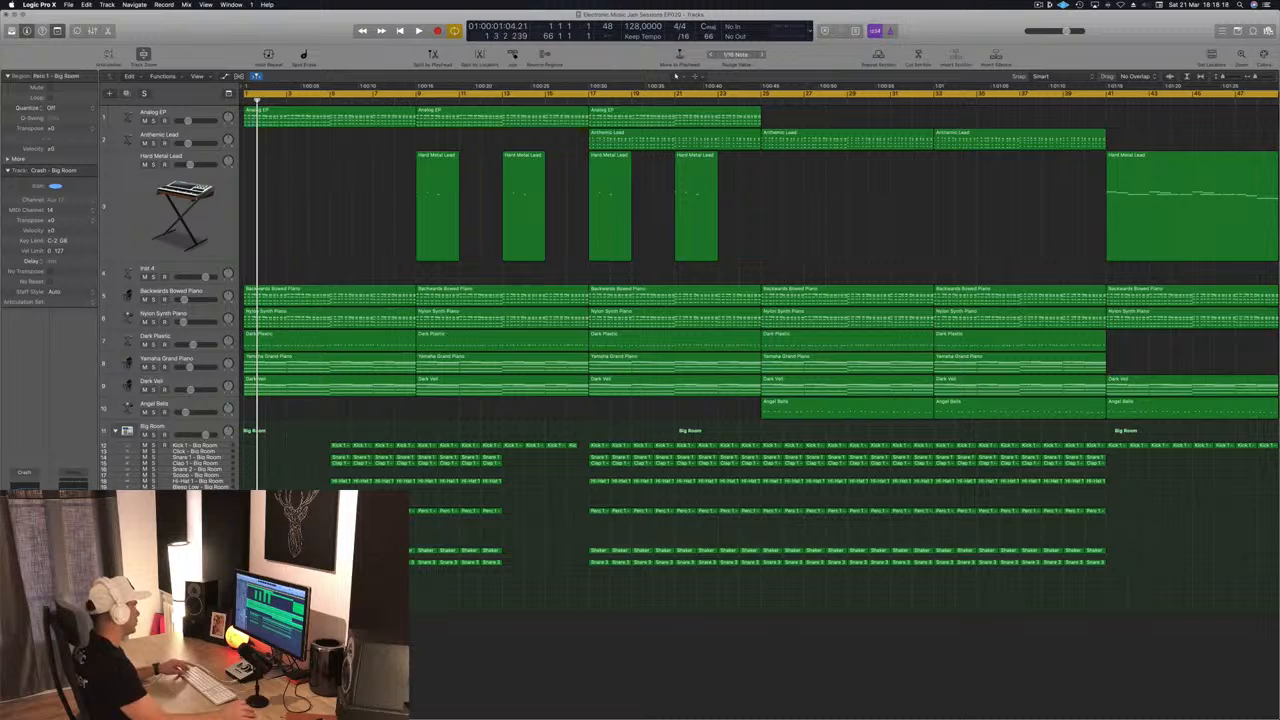
{"action": "key", "text": "p"}
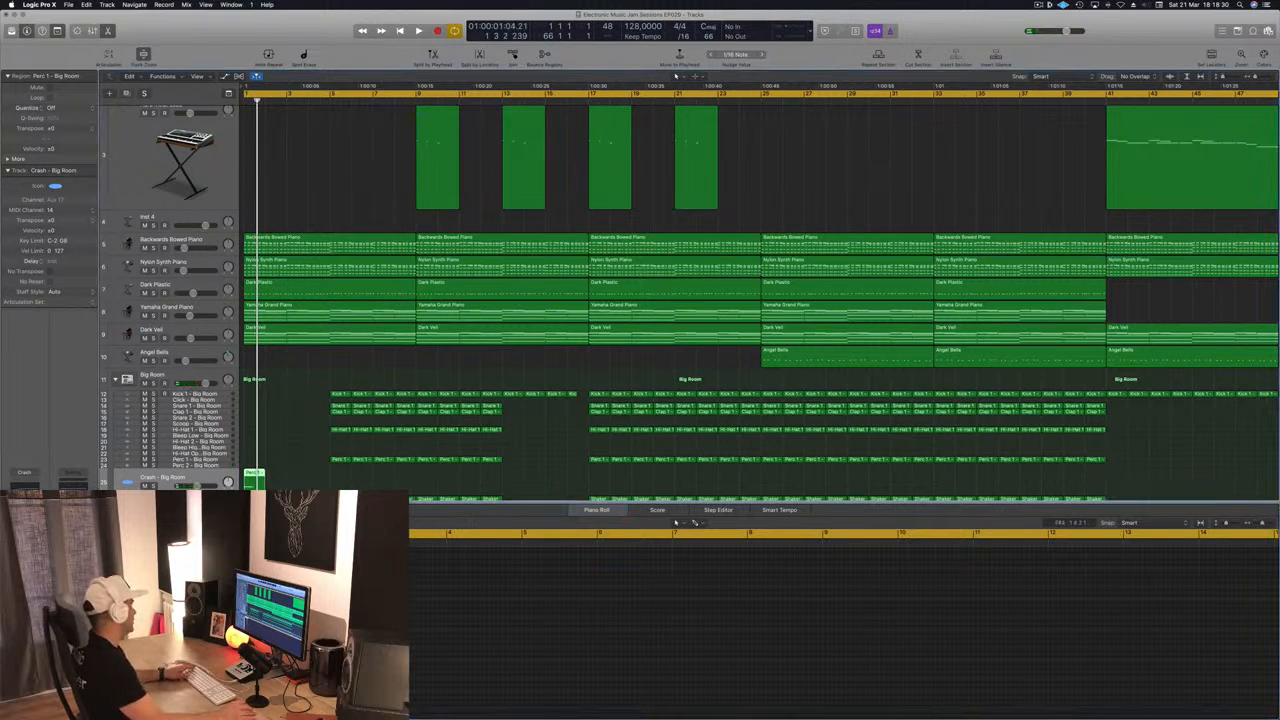
Play the intro and delete the Big Room snare, clap, hi-hat, percussion and shaker regions in bars 5–8, keeping the kick
{"action": "key", "text": "space"}
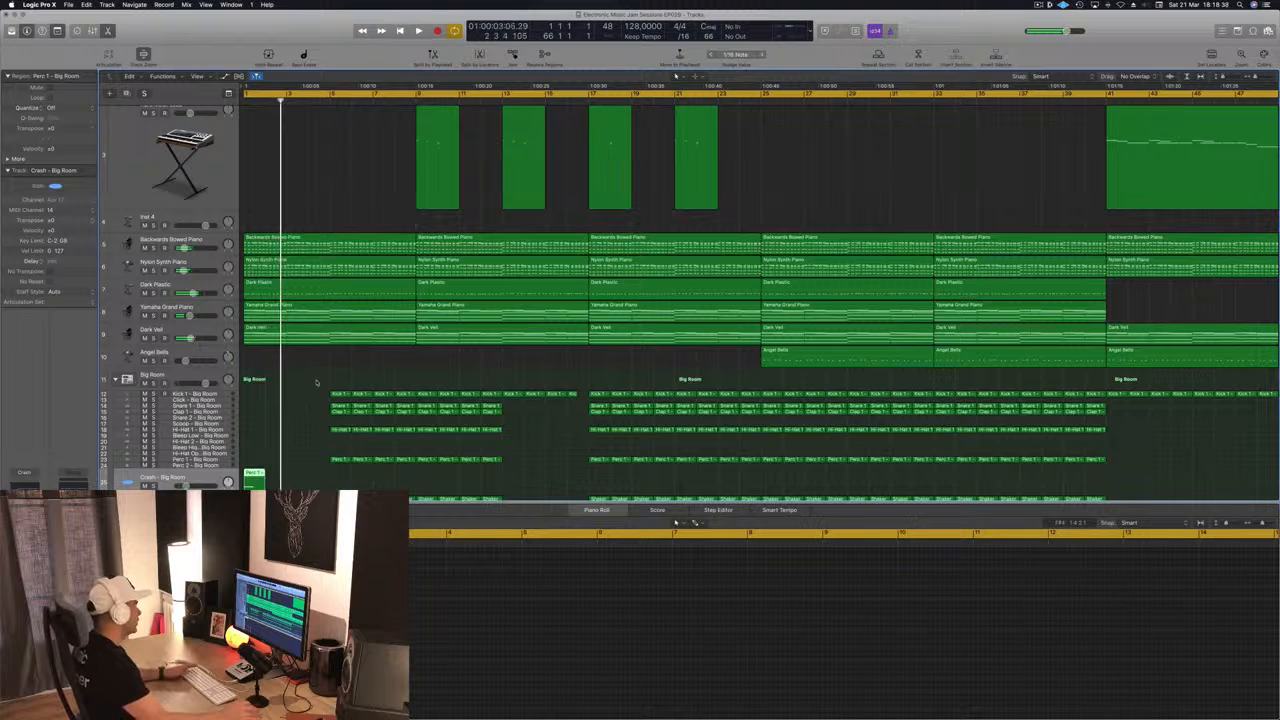
{"action": "left_click_drag", "start_coordinate": [316, 382], "coordinate": [404, 460]}
{"action": "key", "text": "Delete"}
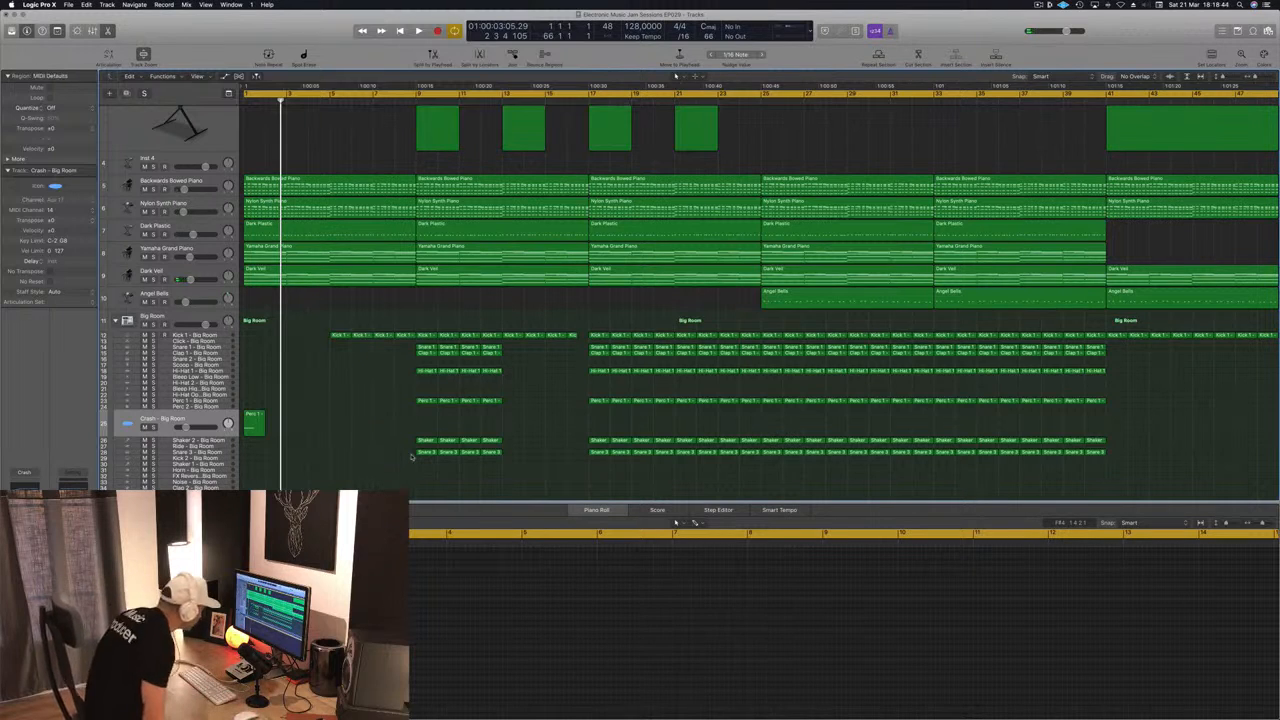
Set the cycle range to bars 33–65 and repeat that section on all tracks directly after bar 65
{"action": "left_click", "coordinate": [464, 484], "text": "ctrl+alt"}
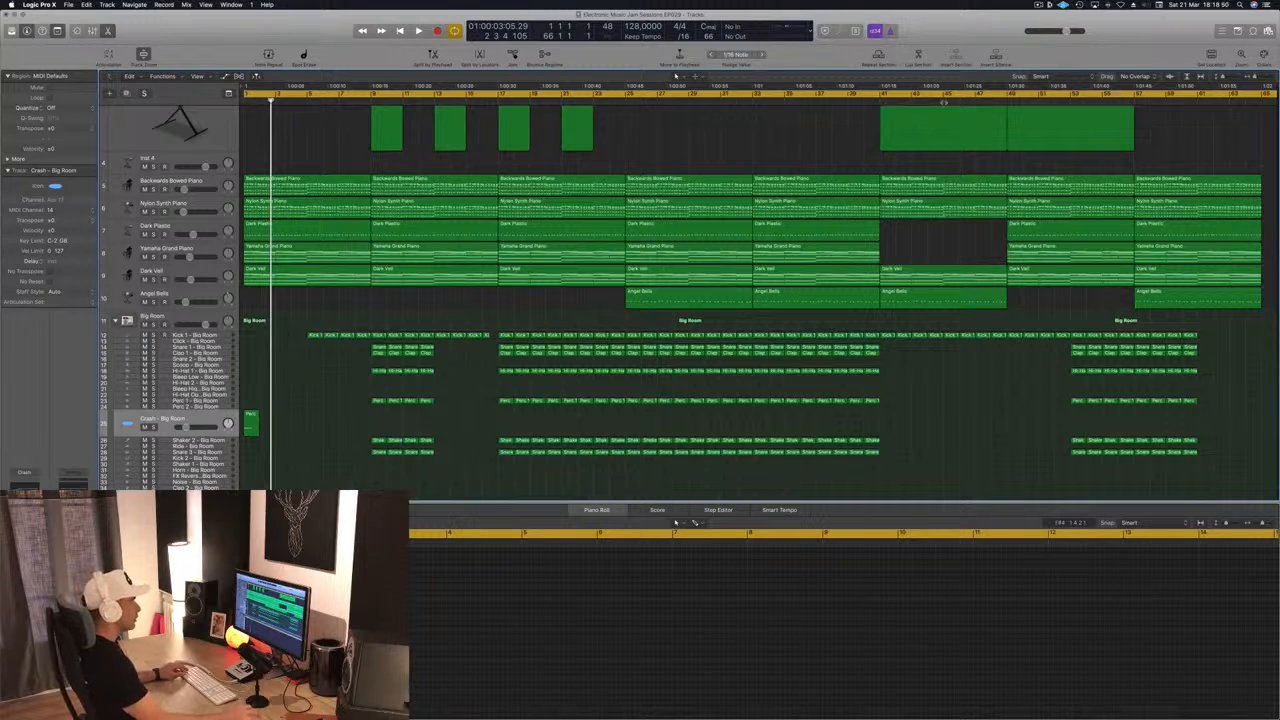
{"action": "key", "text": "c"}
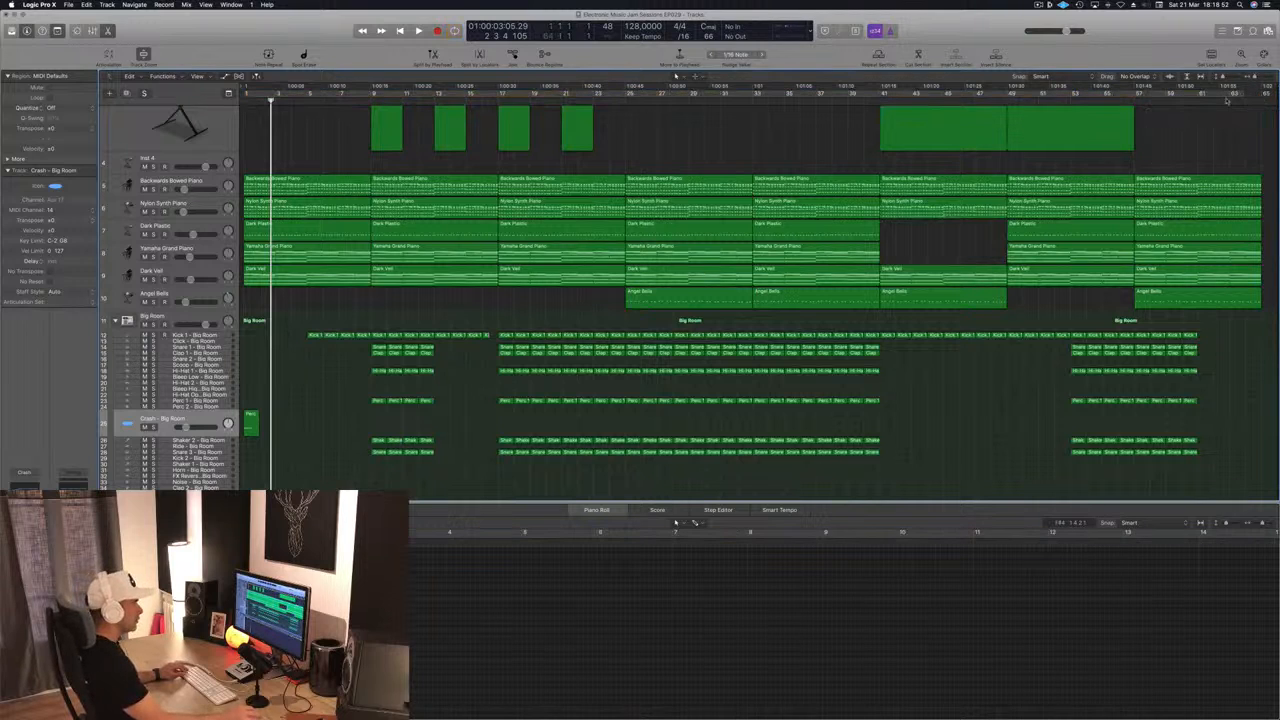
{"action": "left_click_drag", "start_coordinate": [1228, 98], "coordinate": [756, 125]}
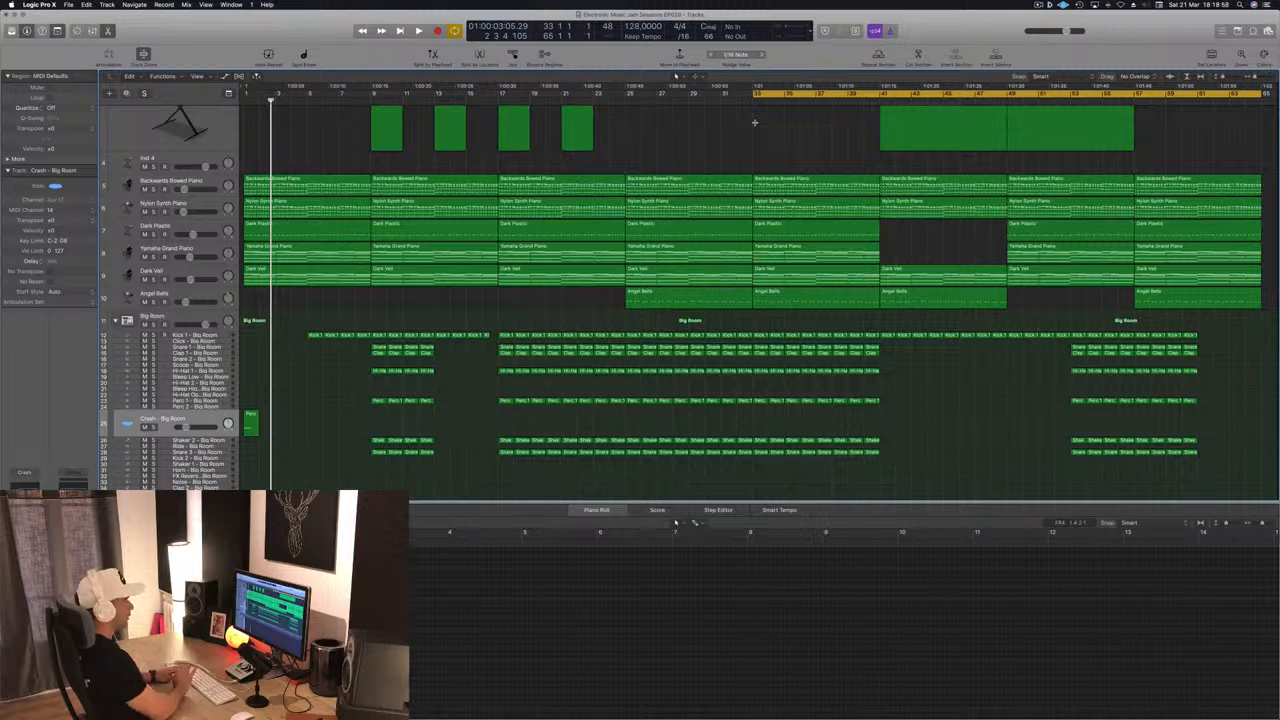
{"action": "key", "text": "super+a"}
{"action": "key", "text": "super+Left"}
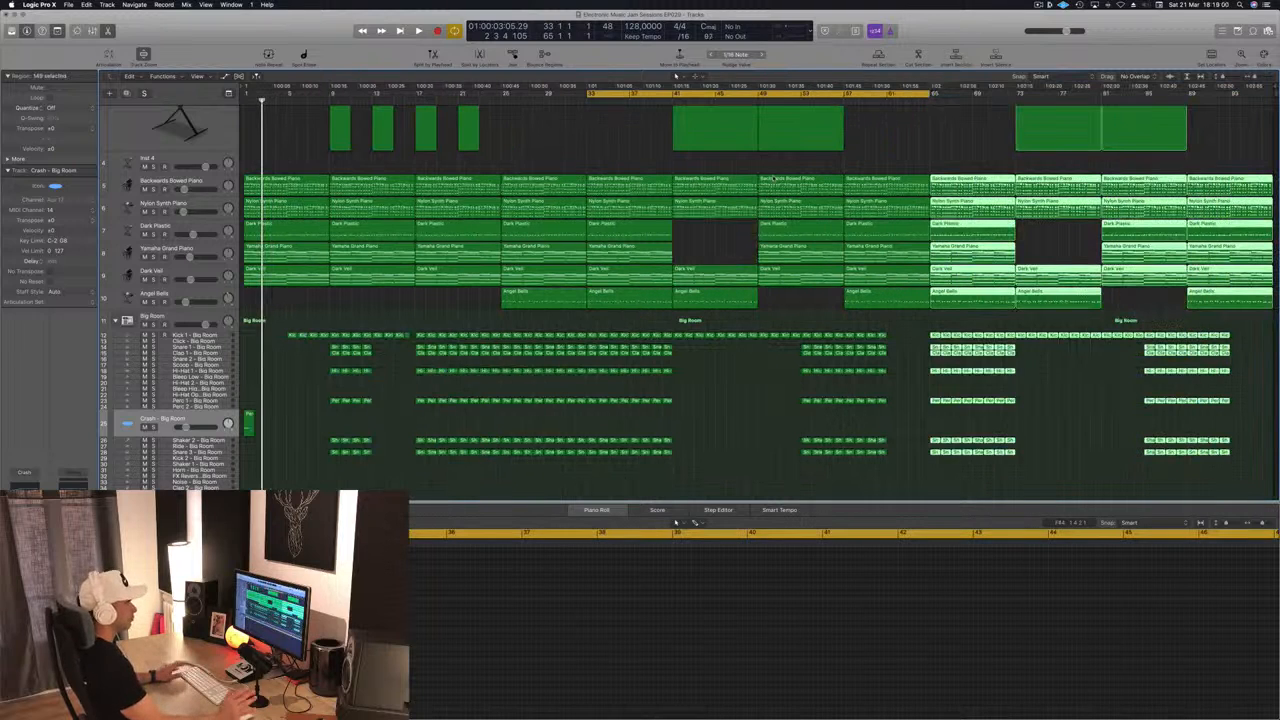
{"action": "left_click", "coordinate": [562, 143]}
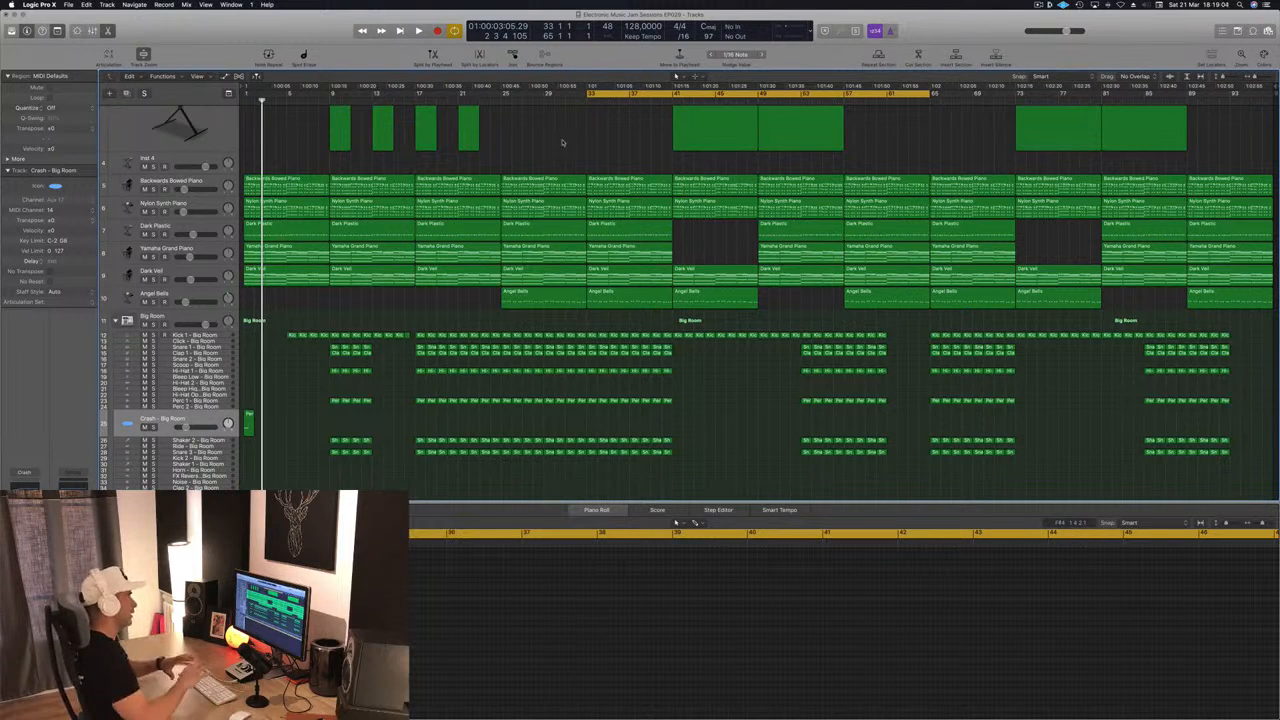
Extend the cycle range to bars 1–65 and play from the start, briefly soloing the Analog EP track
{"action": "scroll", "coordinate": [562, 143], "scroll_direction": "up", "scroll_amount": 5}
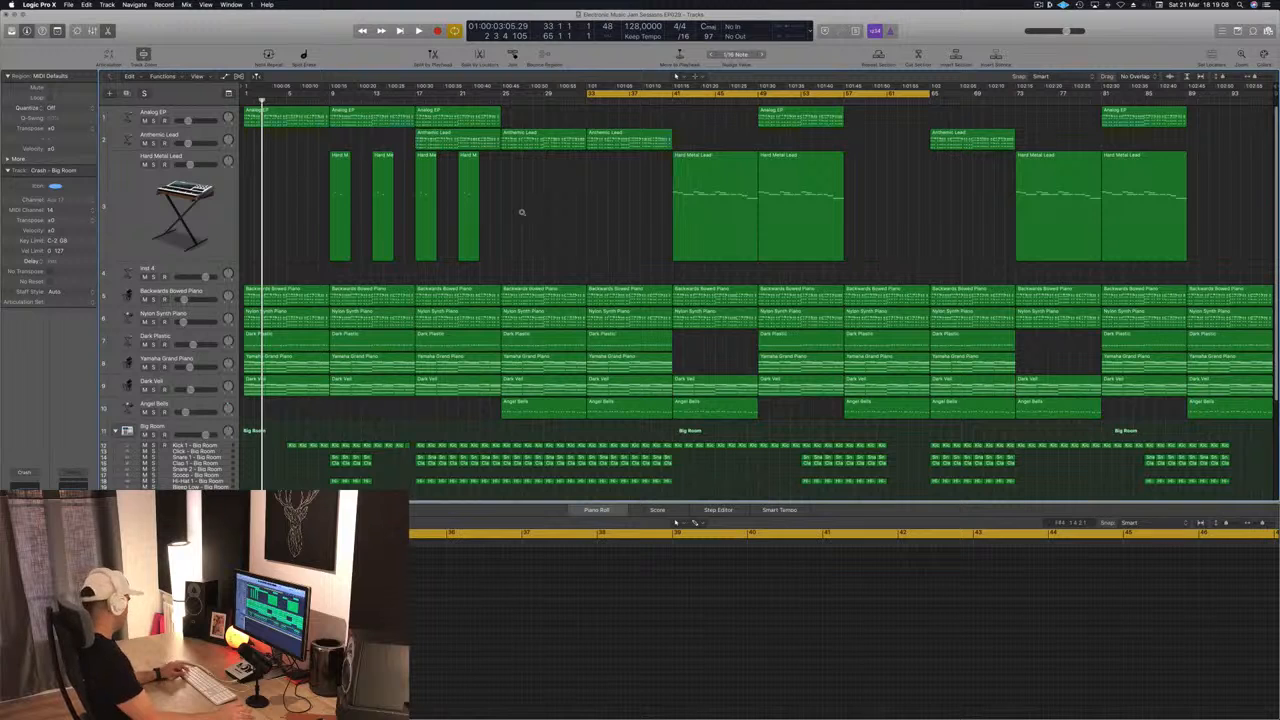
{"action": "key", "text": "space"}
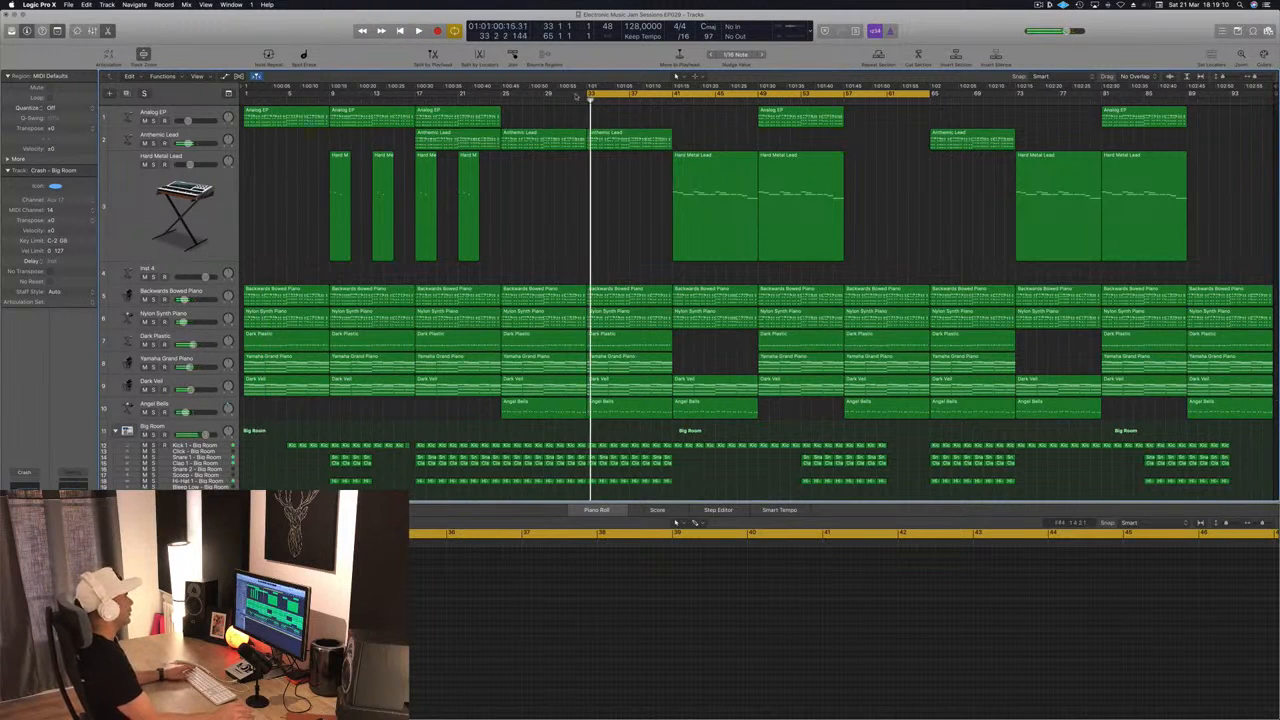
{"action": "key", "text": "Return"}
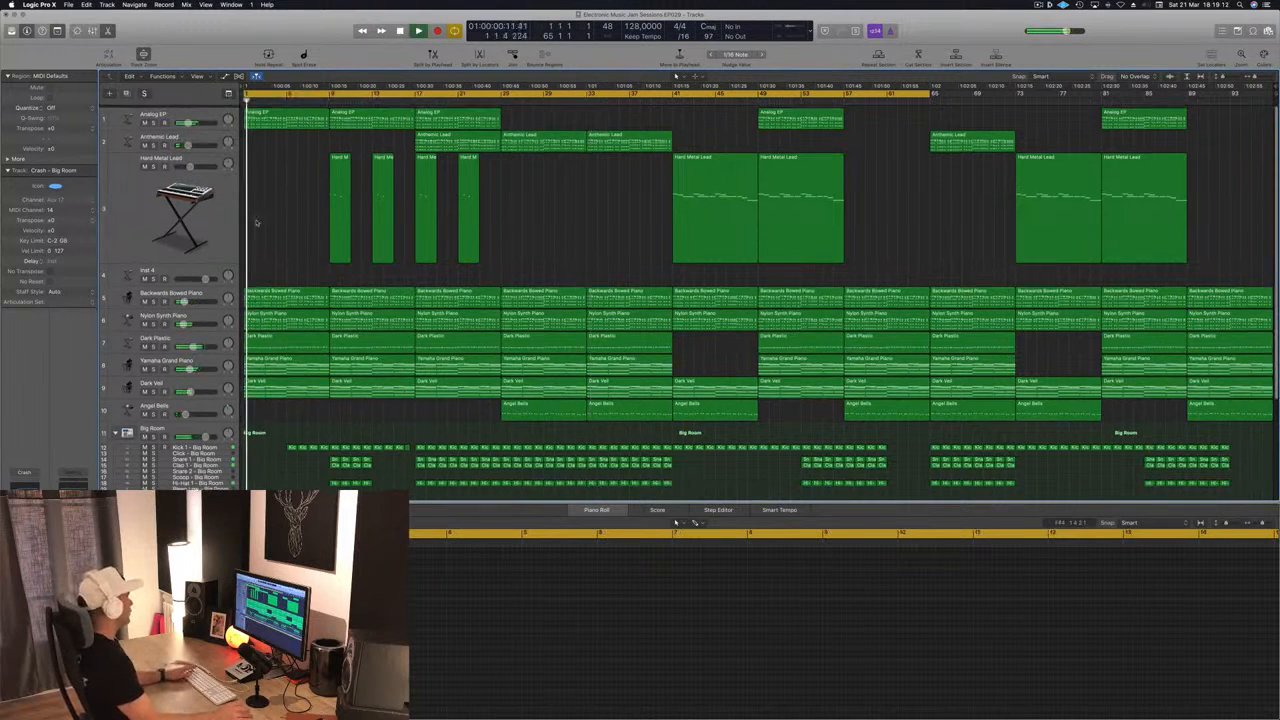
{"action": "left_click", "coordinate": [155, 121]}
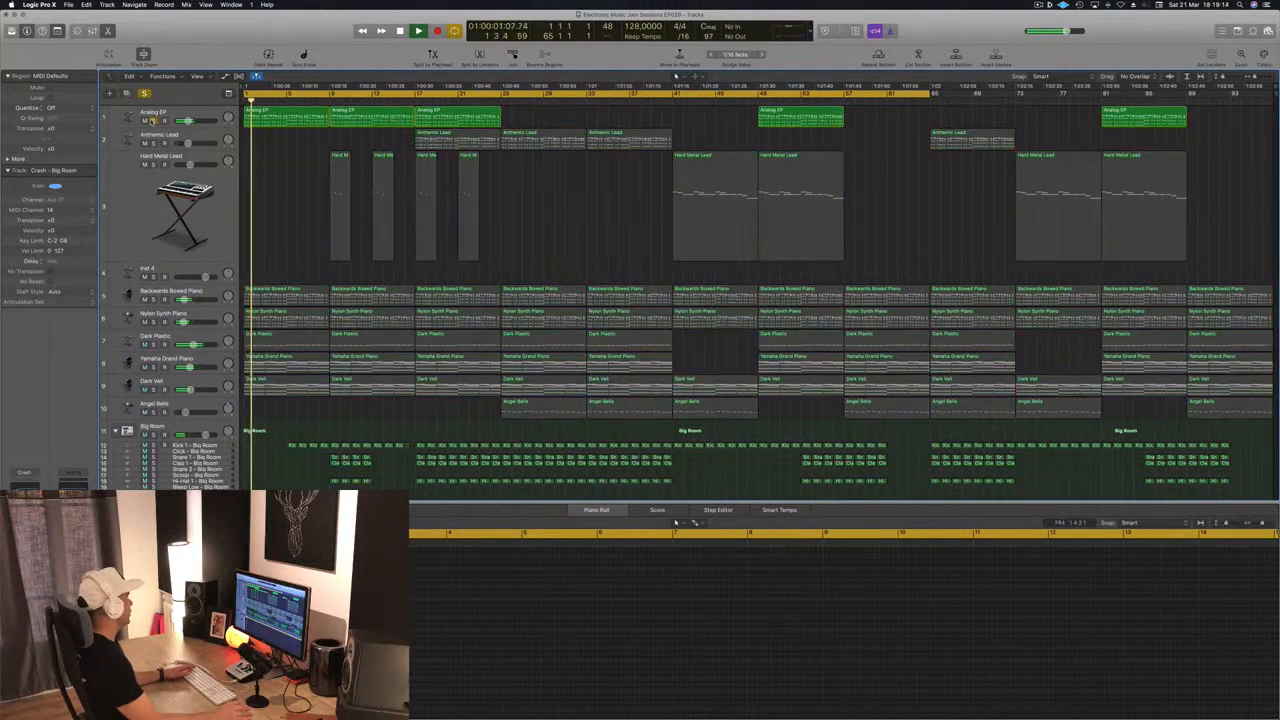
{"action": "left_click", "coordinate": [155, 121]}
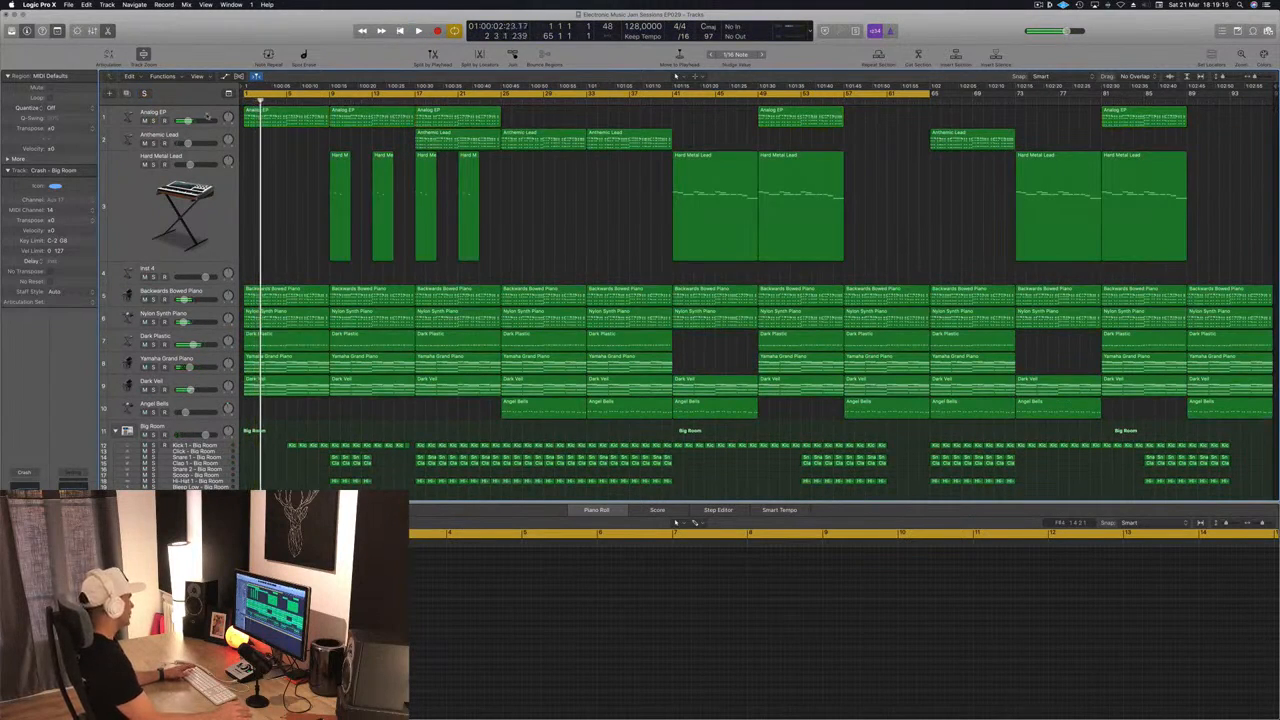
Move the Analog EP track below Inst 4, directly above Backwards Bowed Piano, and mute it
{"action": "key", "text": "z"}
{"action": "left_click", "coordinate": [170, 119]}
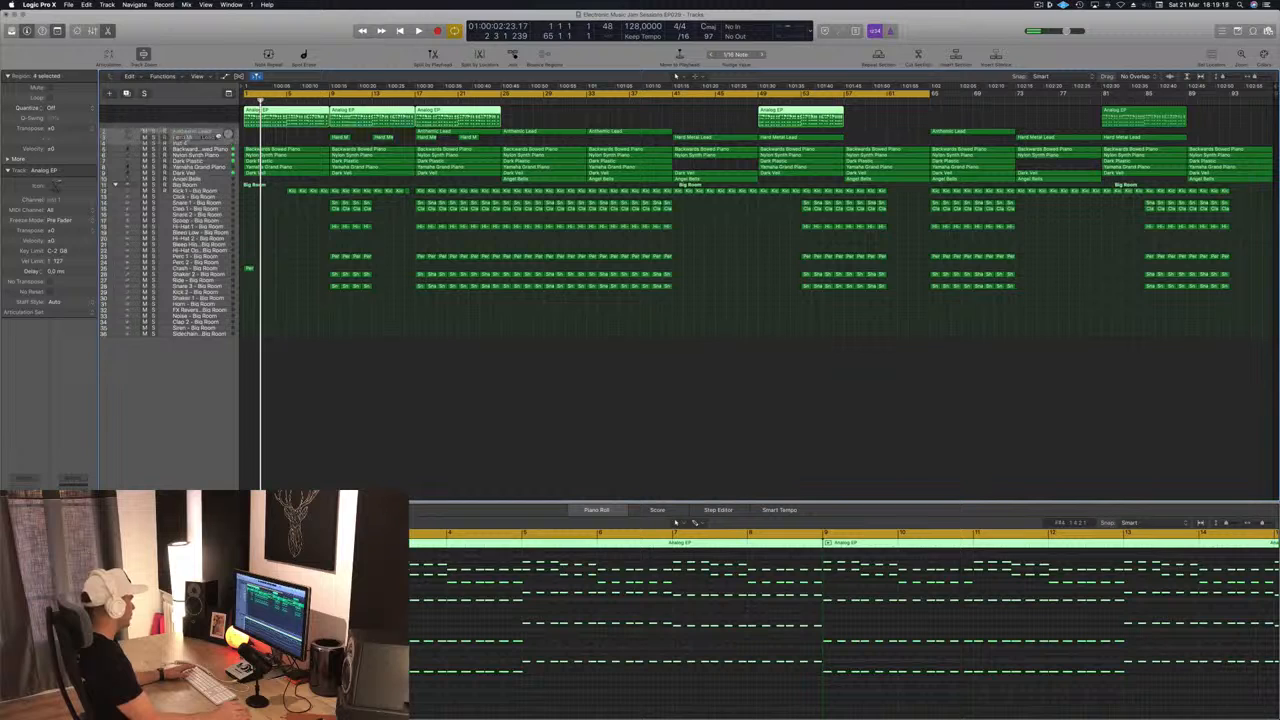
{"action": "left_click_drag", "start_coordinate": [175, 132], "coordinate": [175, 135]}
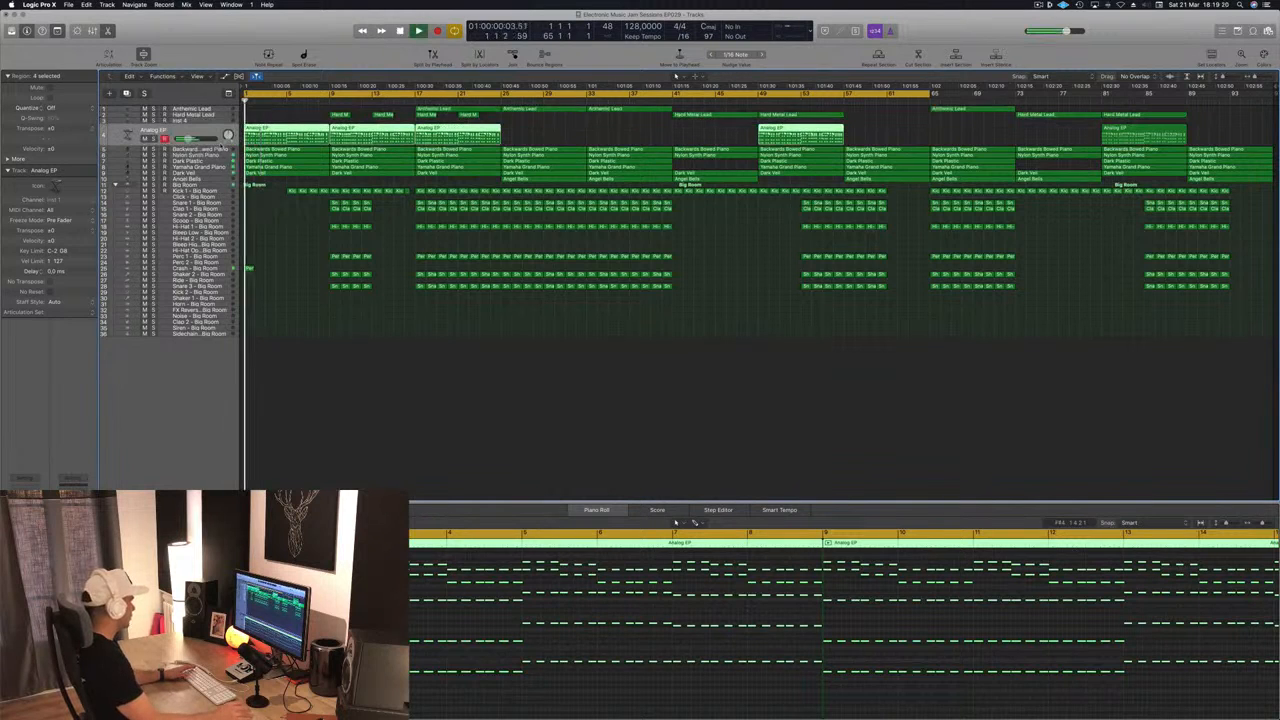
{"action": "key", "text": "super+shift+a"}
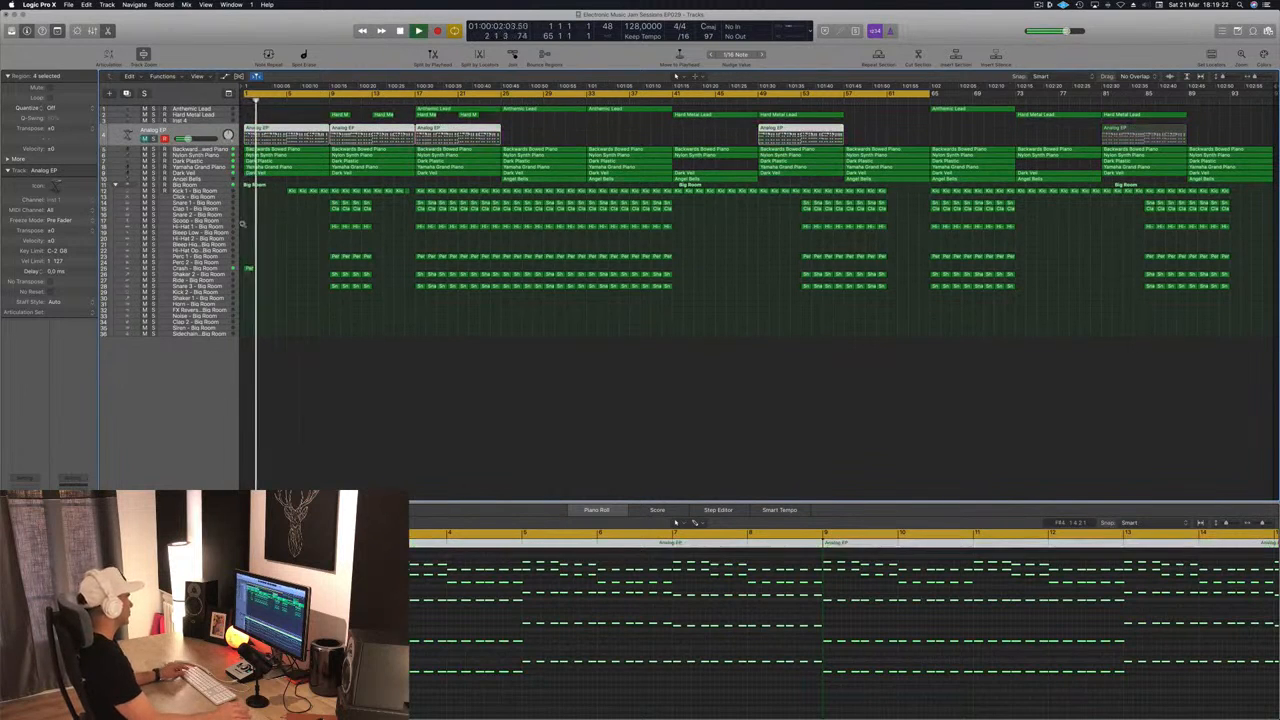
Replay the opening bars while muting the Nylon Synth Piano, Dark Plastic and Backwards Bowed Piano tracks one after another
{"action": "left_click", "coordinate": [321, 235], "text": "ctrl+alt"}
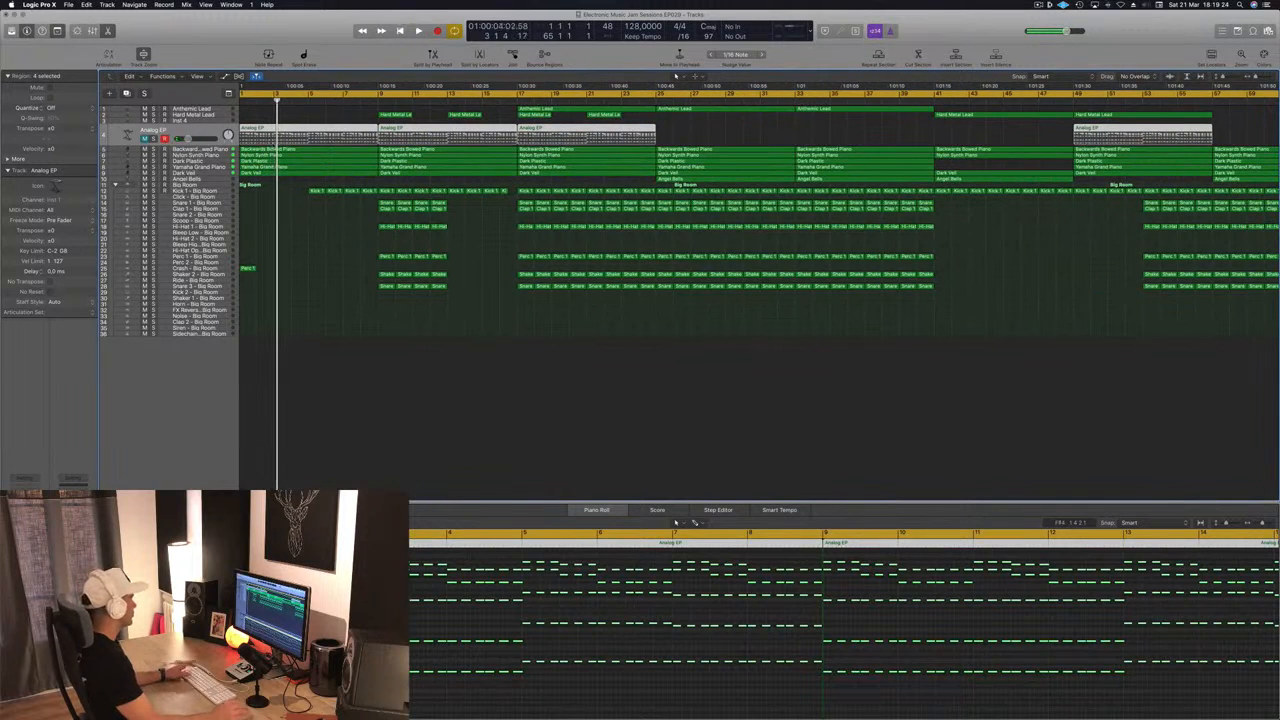
{"action": "key", "text": "space"}
{"action": "left_click", "coordinate": [145, 156]}
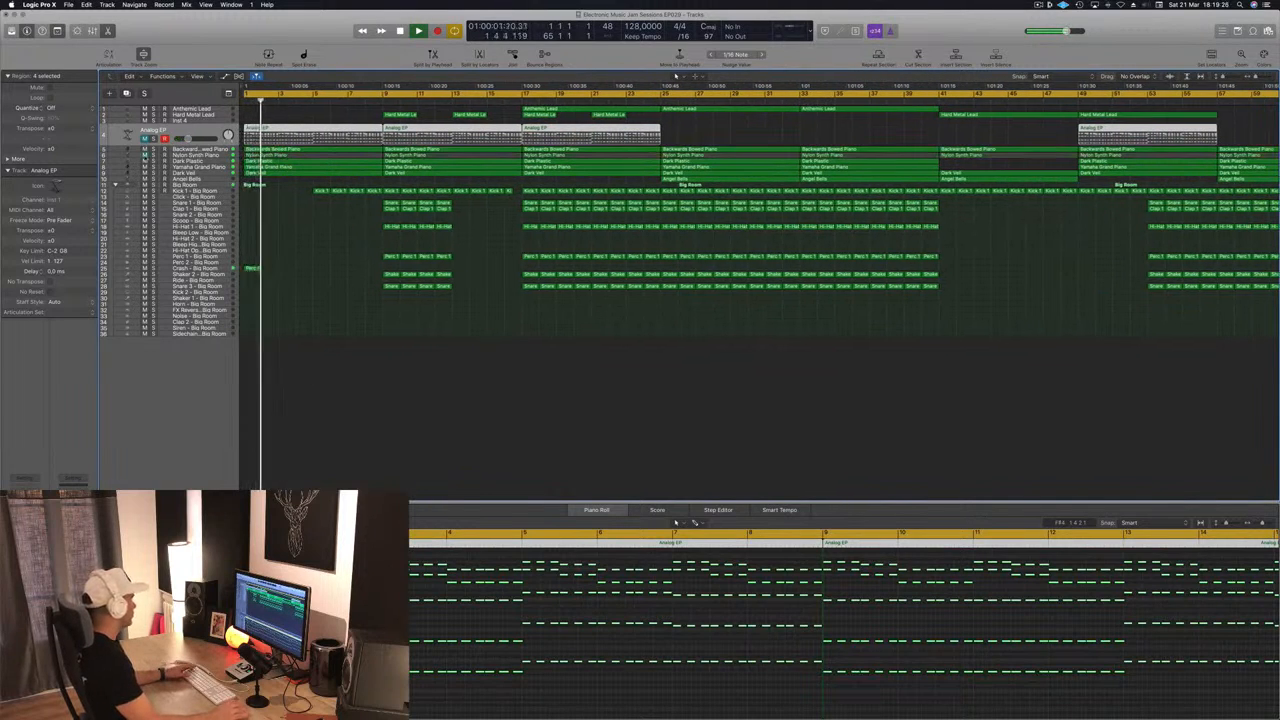
{"action": "left_click", "coordinate": [300, 217], "text": "ctrl+alt"}
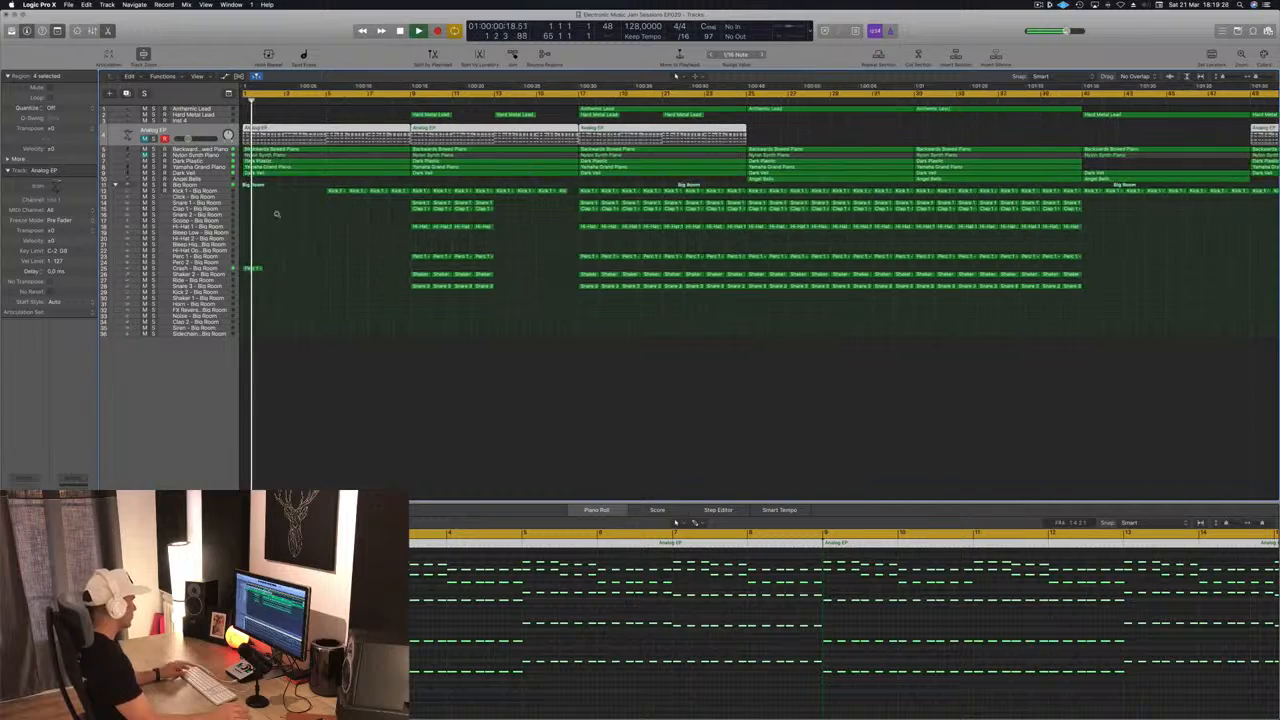
{"action": "scroll", "coordinate": [312, 218], "scroll_direction": "up", "scroll_amount": 7}
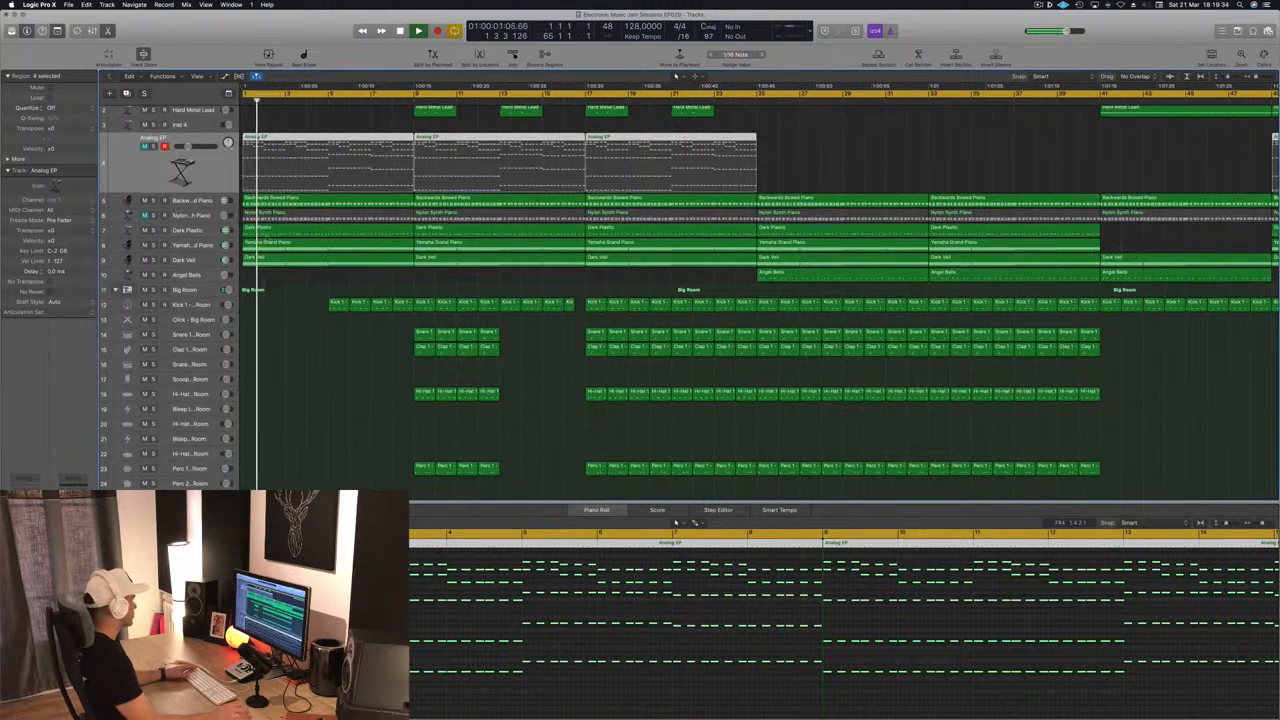
{"action": "key", "text": "space"}
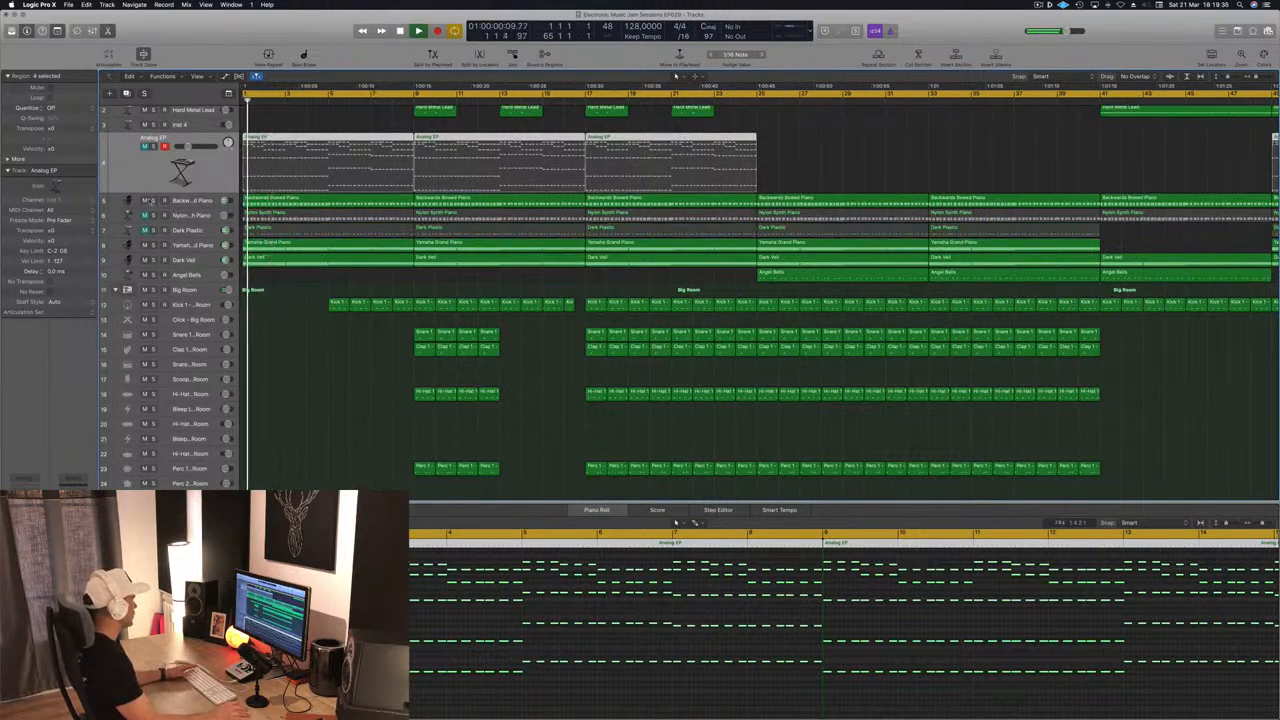
{"action": "left_click", "coordinate": [144, 201]}
{"action": "key", "text": "space"}
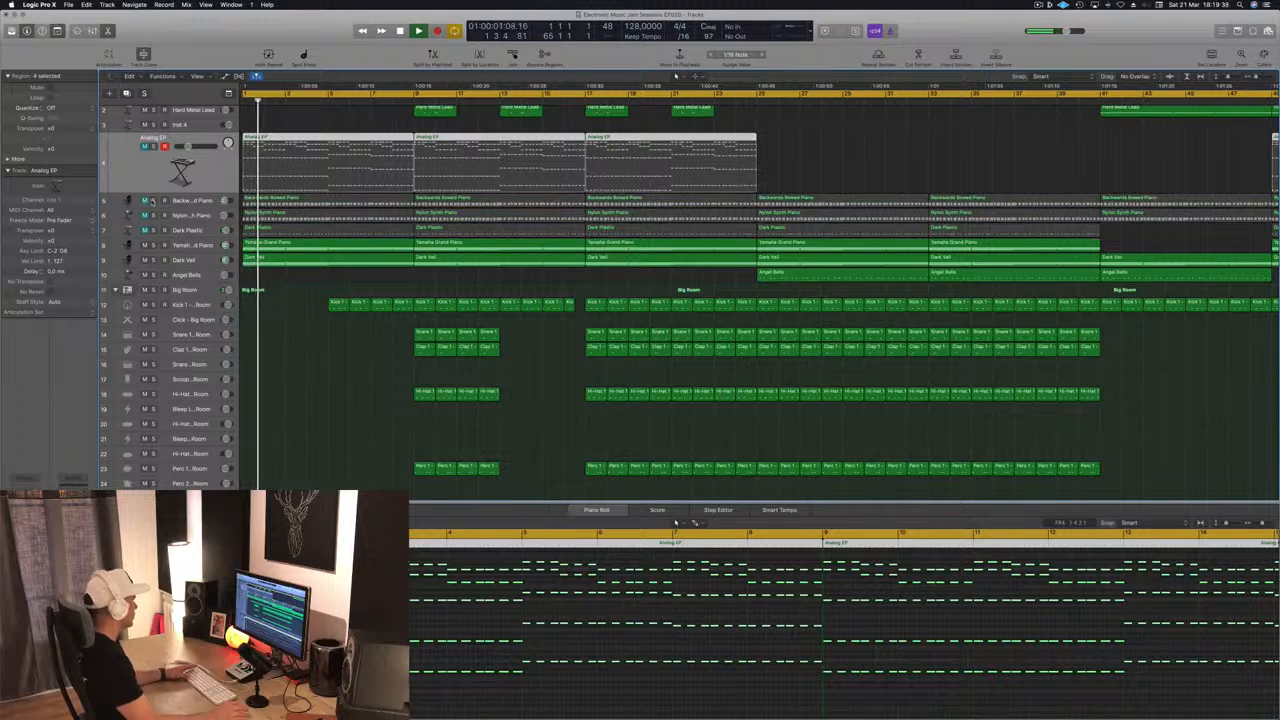
Unmute Backwards Bowed Piano and Nylon Synth Piano, audition the bowed piano in solo, and select its track
{"action": "key", "text": "space"}
{"action": "left_click", "coordinate": [152, 200]}
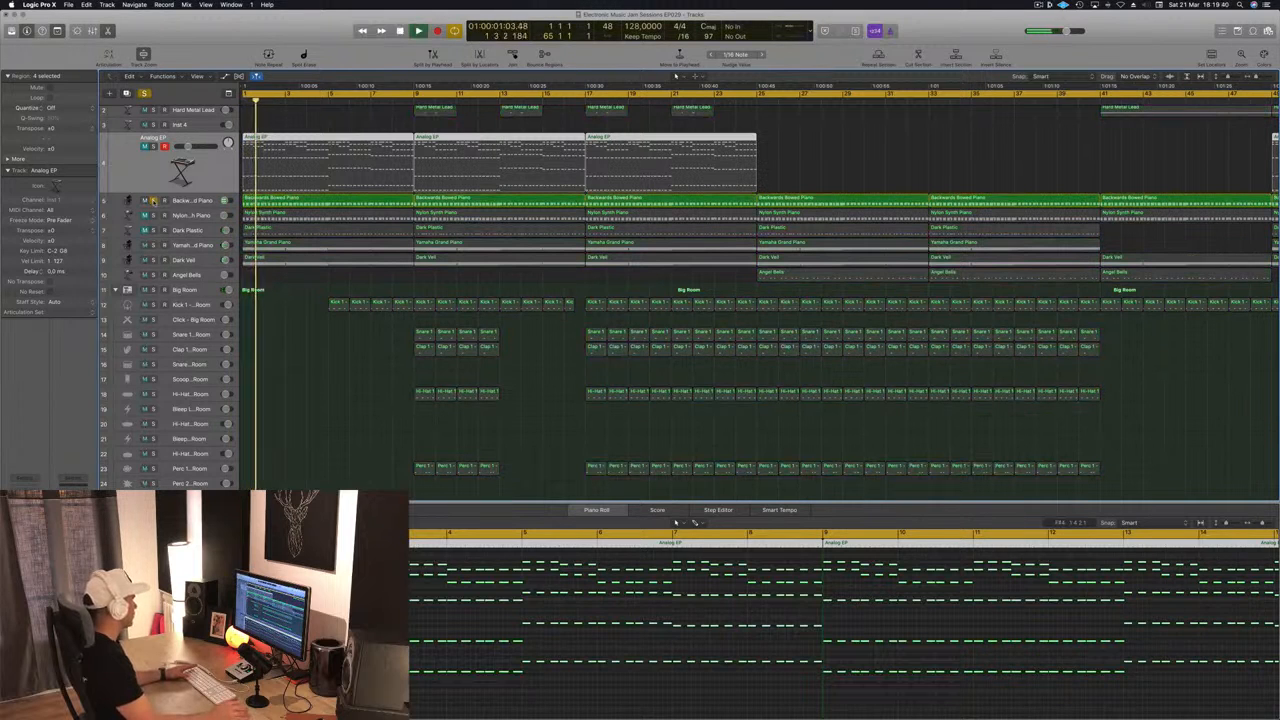
{"action": "left_click", "coordinate": [152, 200]}
{"action": "left_click", "coordinate": [197, 201]}
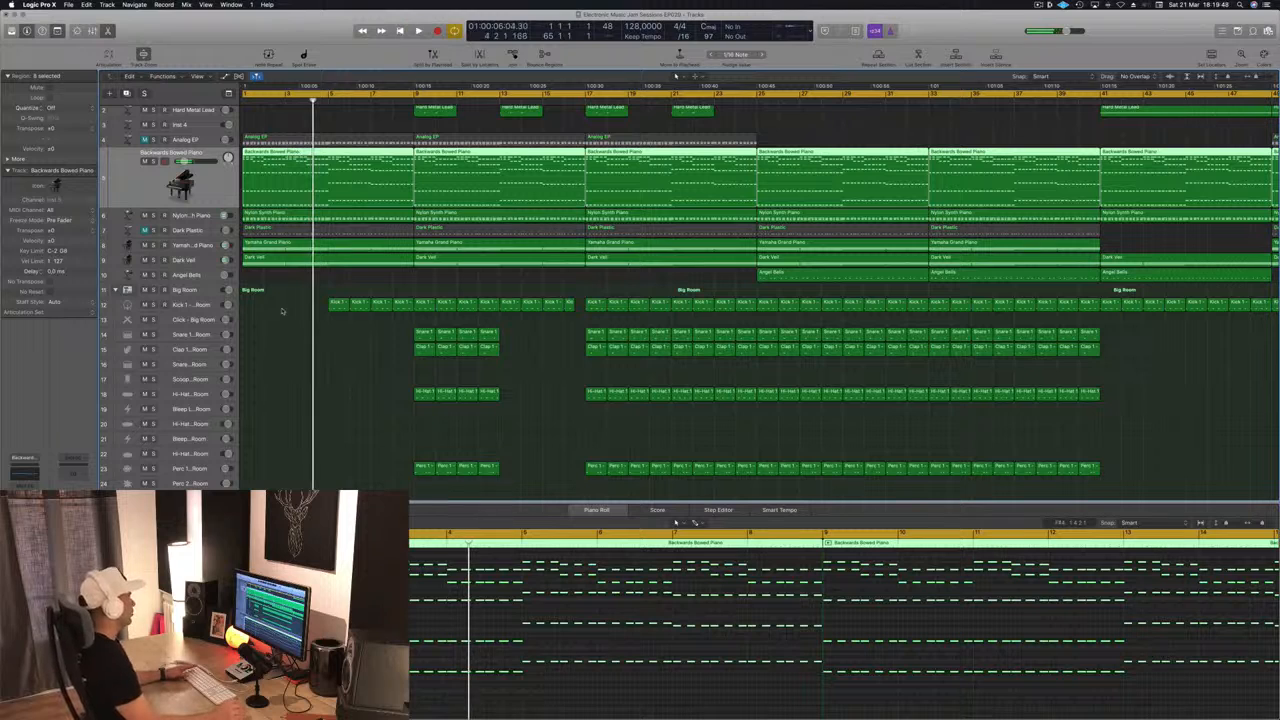
Play the opening bars from the start twice, deselecting all regions in between and selecting the Backwards Bowed Piano track during the replay
{"action": "key", "text": "space"}
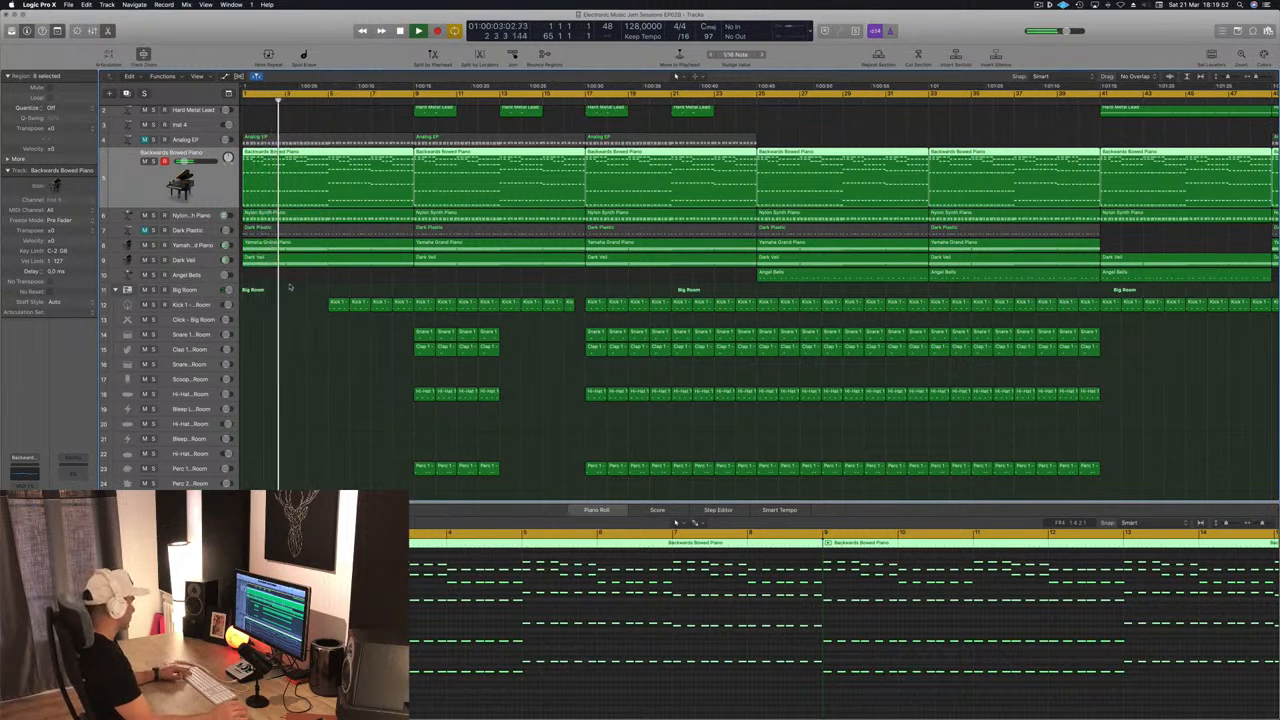
{"action": "scroll", "coordinate": [332, 288], "scroll_direction": "right", "scroll_amount": 4}
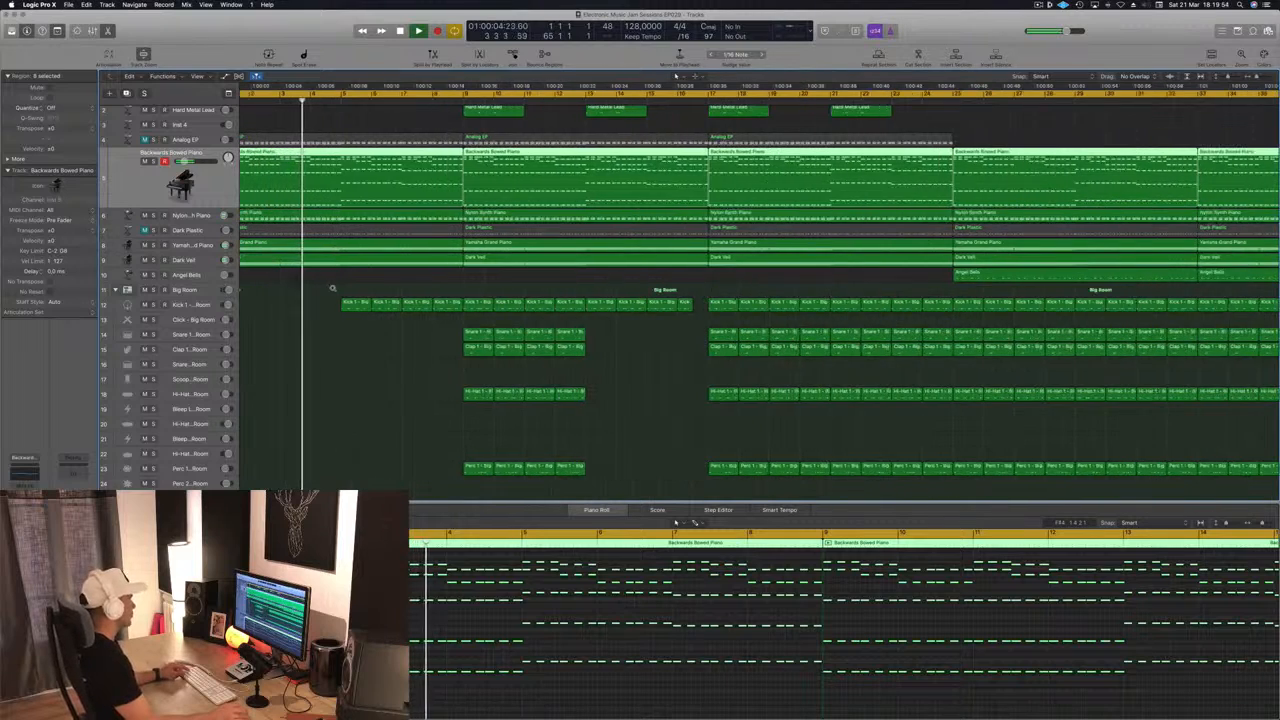
{"action": "scroll", "coordinate": [332, 288], "scroll_direction": "left", "scroll_amount": 5}
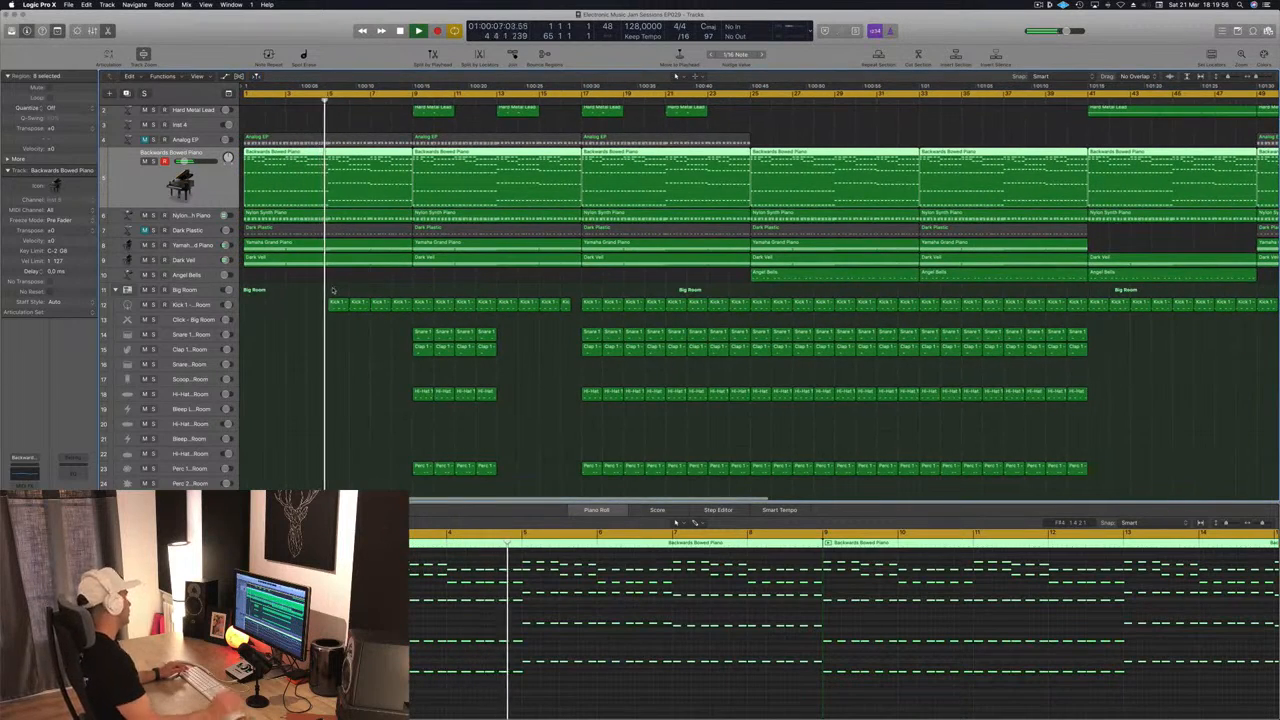
{"action": "left_click", "coordinate": [322, 291]}
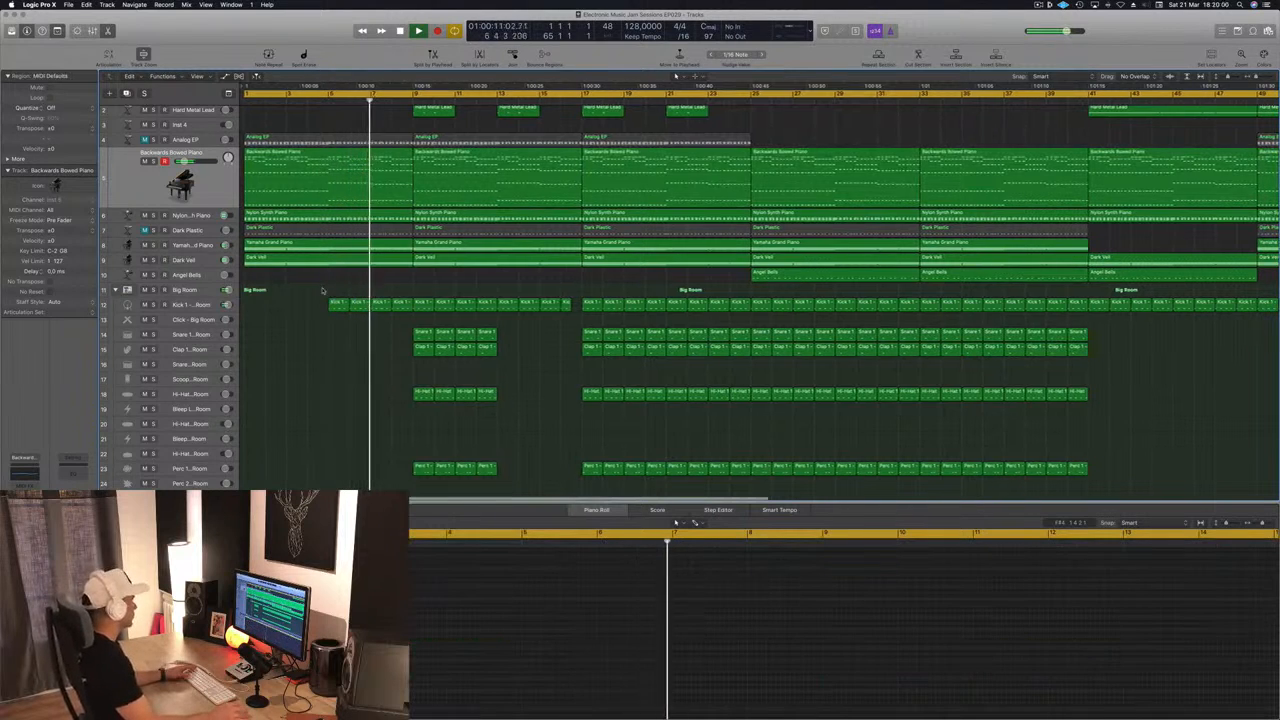
{"action": "key", "text": "space"}
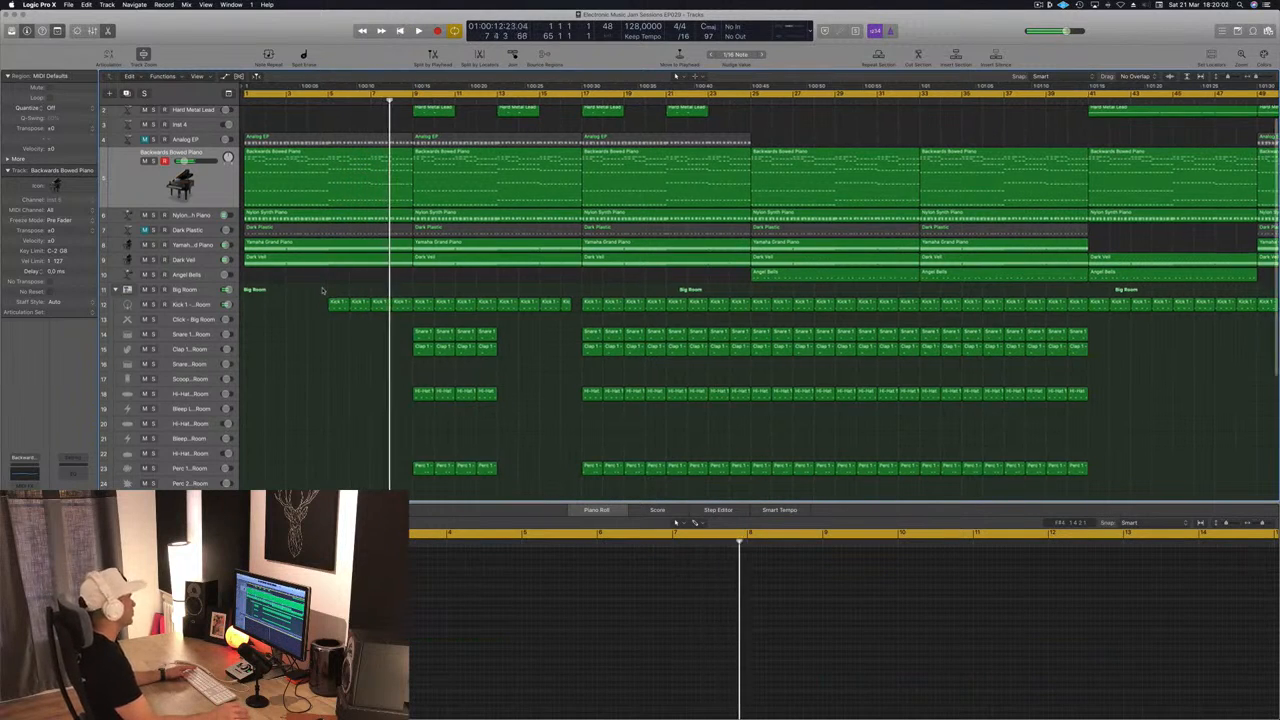
{"action": "scroll", "coordinate": [322, 291], "scroll_direction": "up", "scroll_amount": 1}
{"action": "key", "text": "super+Left"}
{"action": "key", "text": "space"}
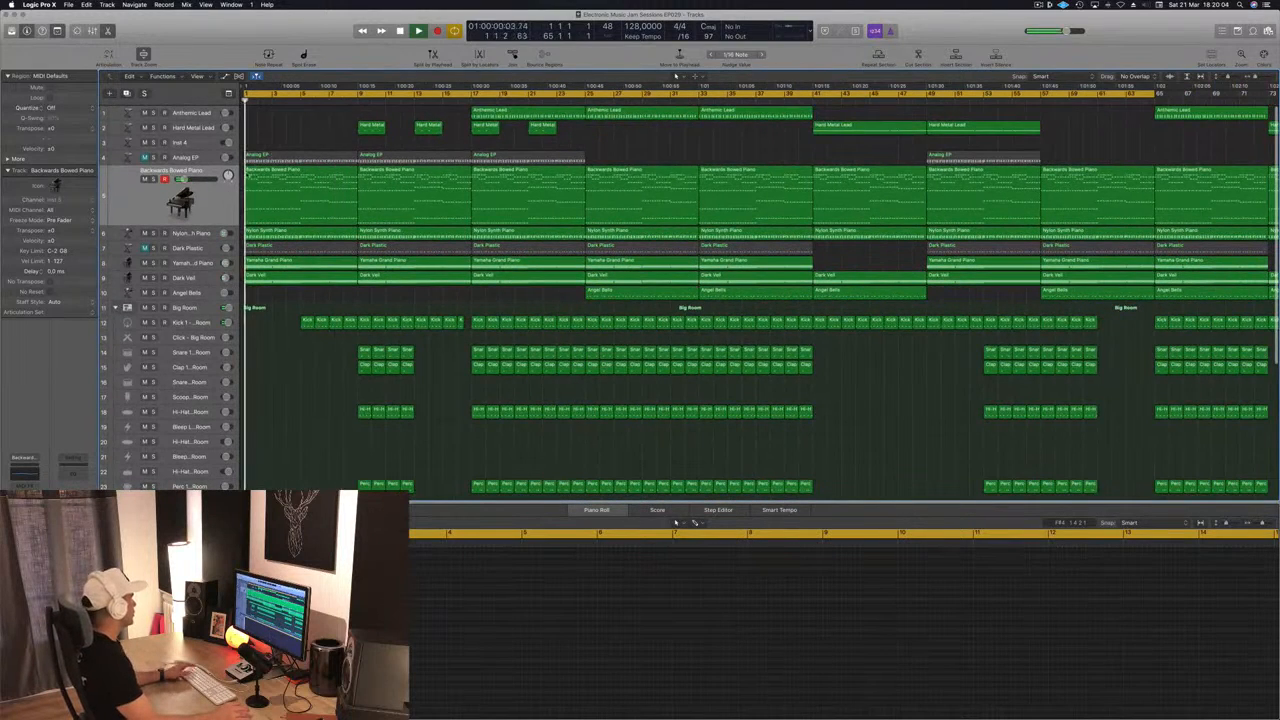
{"action": "left_click", "coordinate": [138, 193]}
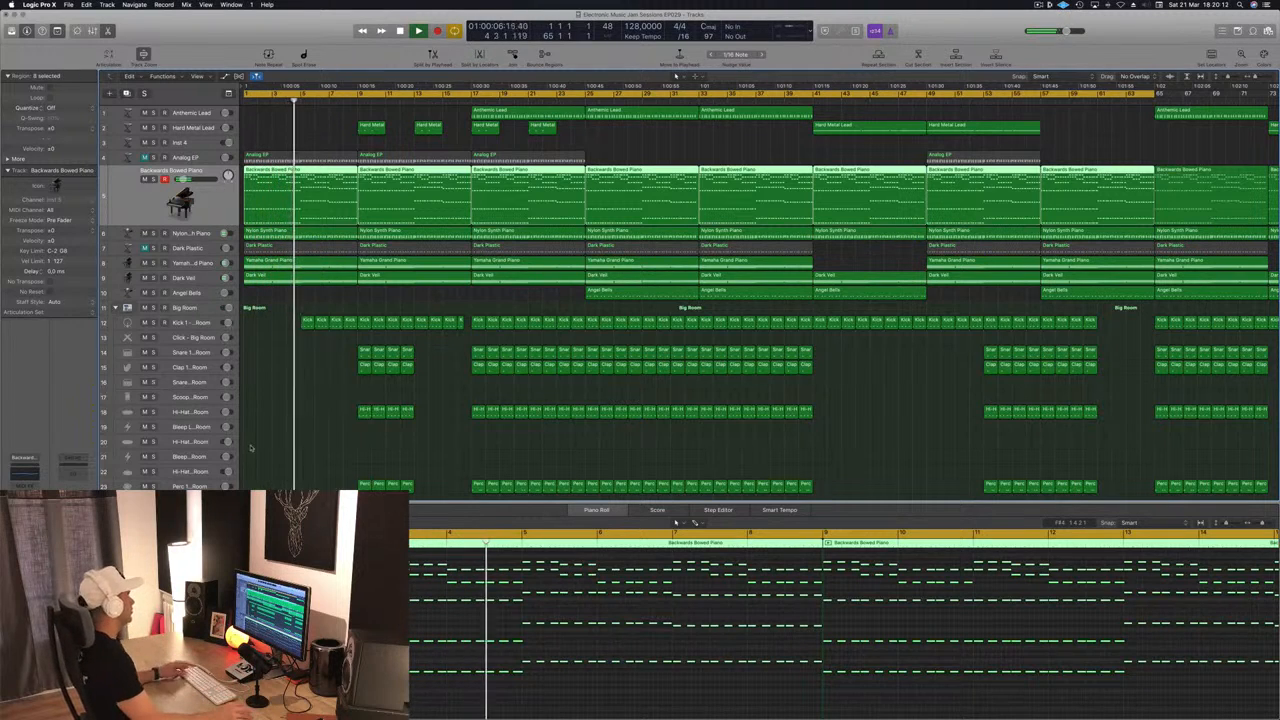
Copy the crash region from bar 1 to bar 8 on the FX Reverse - Big Room track and show its note in the Piano Roll
{"action": "scroll", "coordinate": [354, 407], "scroll_direction": "up", "scroll_amount": 3}
{"action": "scroll", "coordinate": [354, 407], "scroll_direction": "down", "scroll_amount": 5}
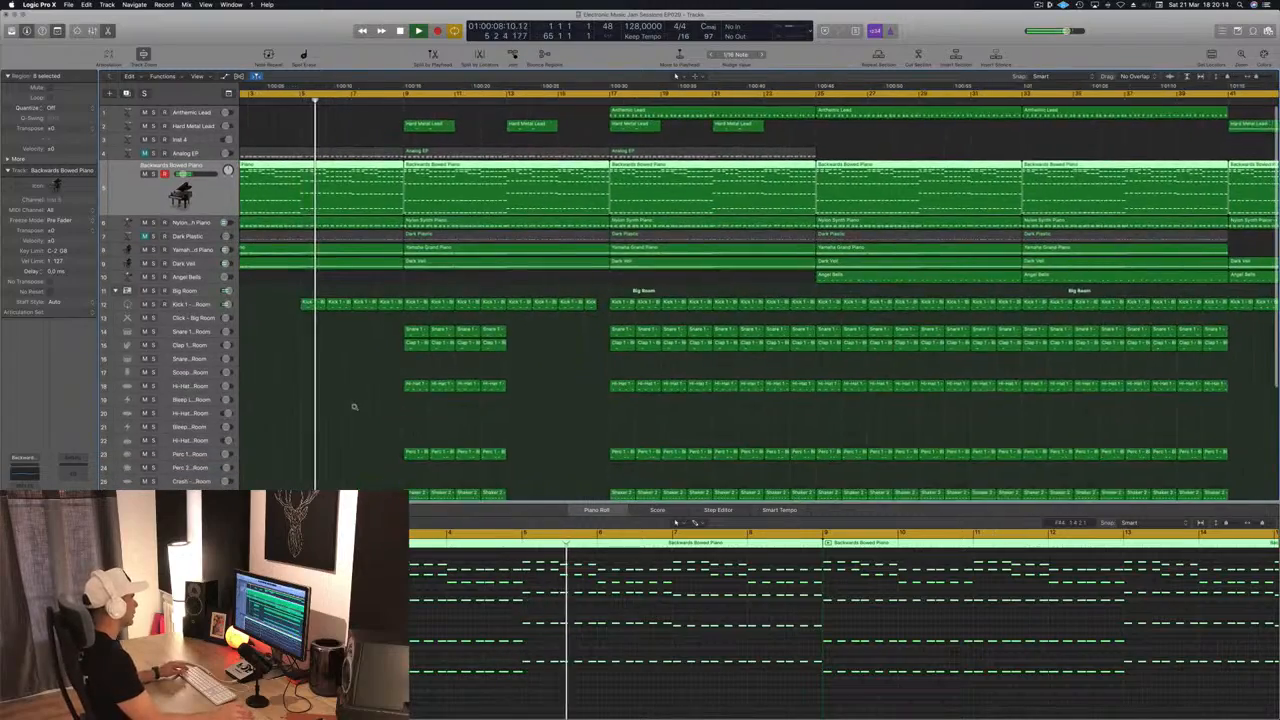
{"action": "scroll", "coordinate": [330, 384], "scroll_direction": "down", "scroll_amount": 5}
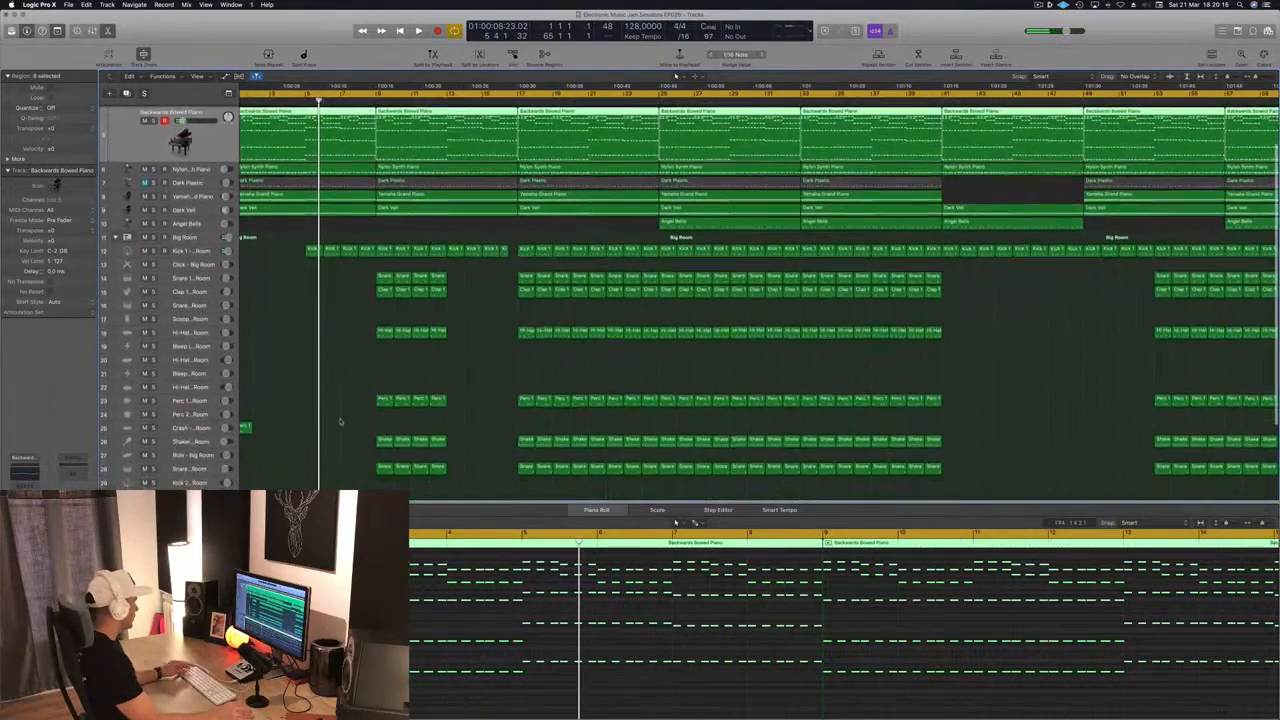
{"action": "scroll", "coordinate": [333, 427], "scroll_direction": "down", "scroll_amount": 3}
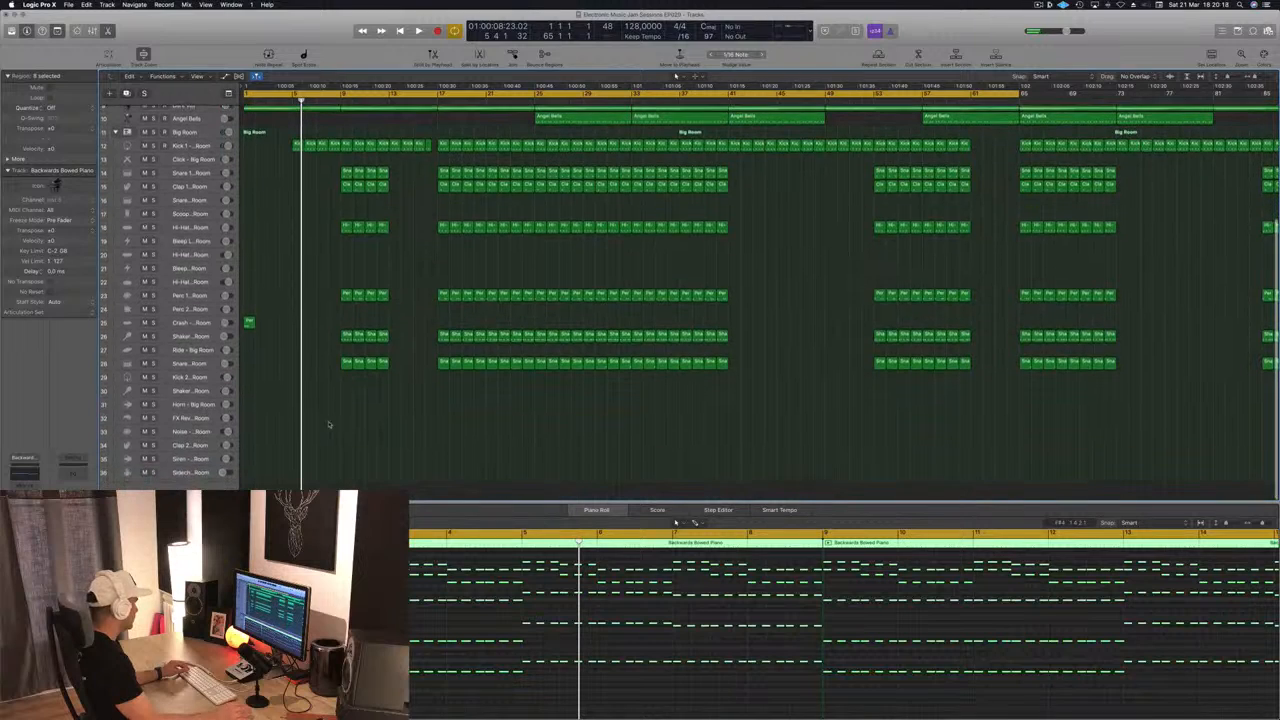
{"action": "left_click", "coordinate": [192, 418]}
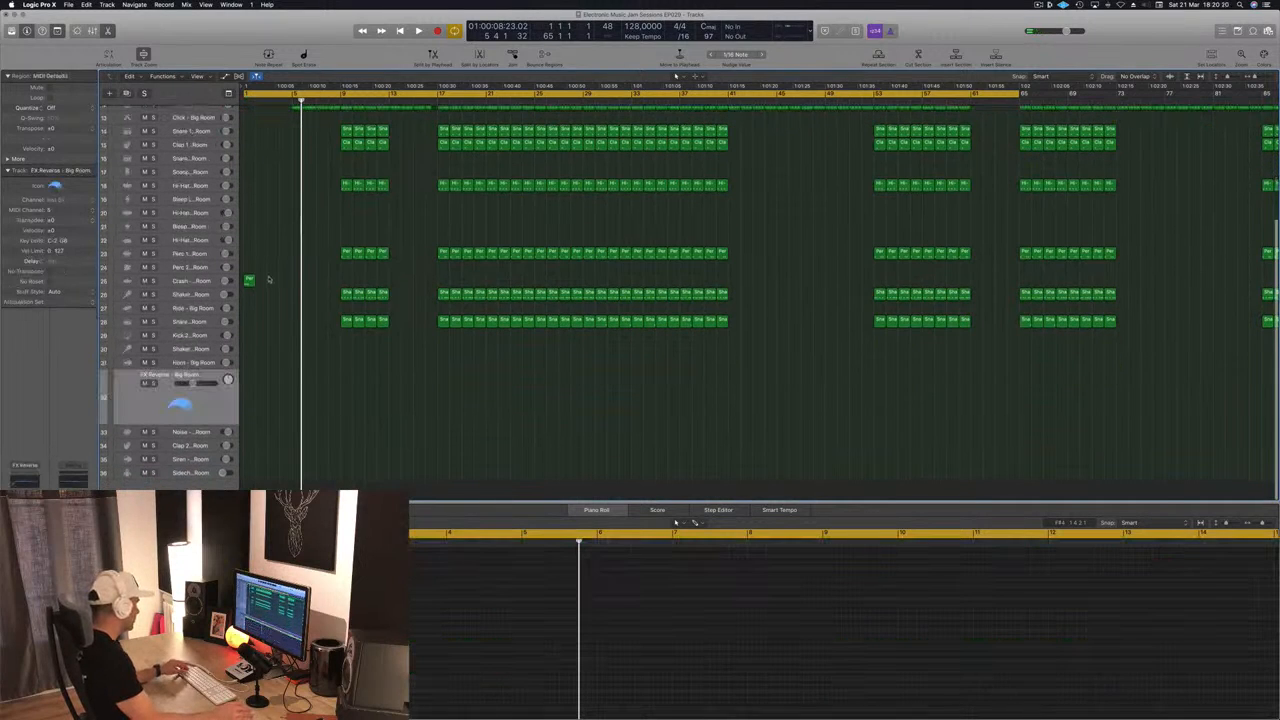
{"action": "left_click_drag", "start_coordinate": [249, 282], "coordinate": [335, 399]}
{"action": "left_click_drag", "start_coordinate": [731, 616], "coordinate": [773, 649]}
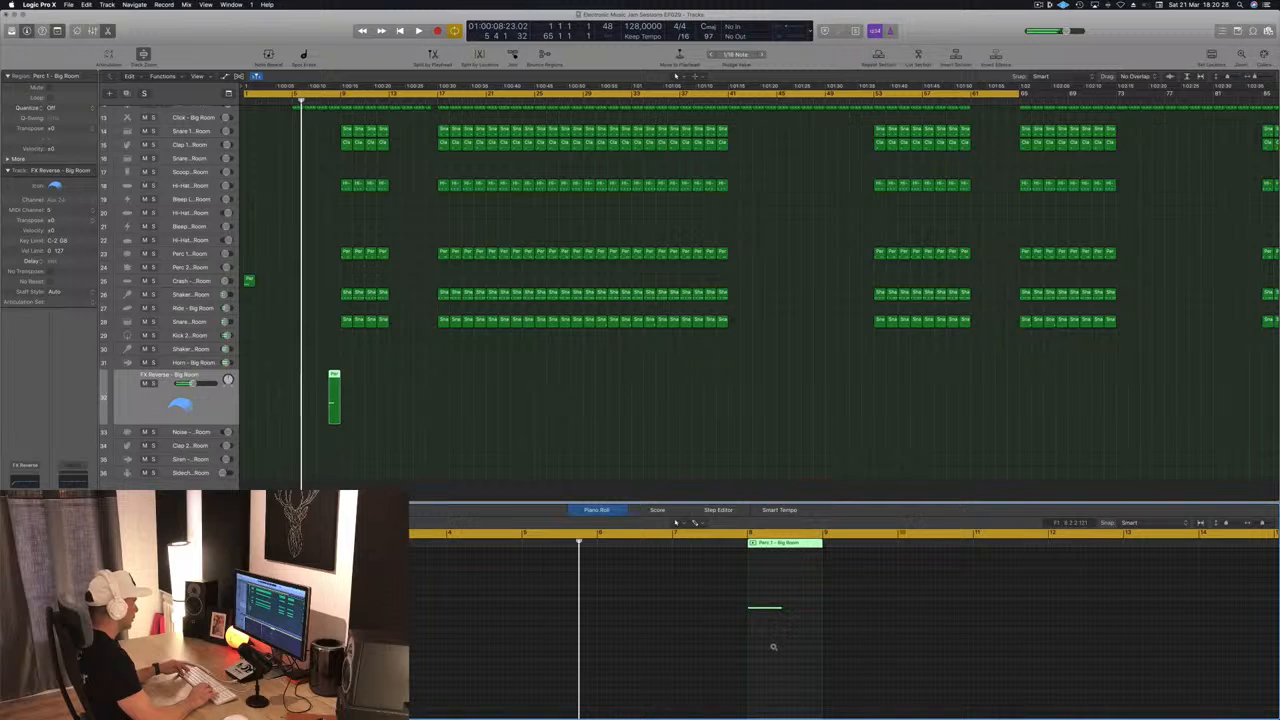
Extend the FX Reverse note to the end of bar 8 and play the transition into bar 9
{"action": "key", "text": "space"}
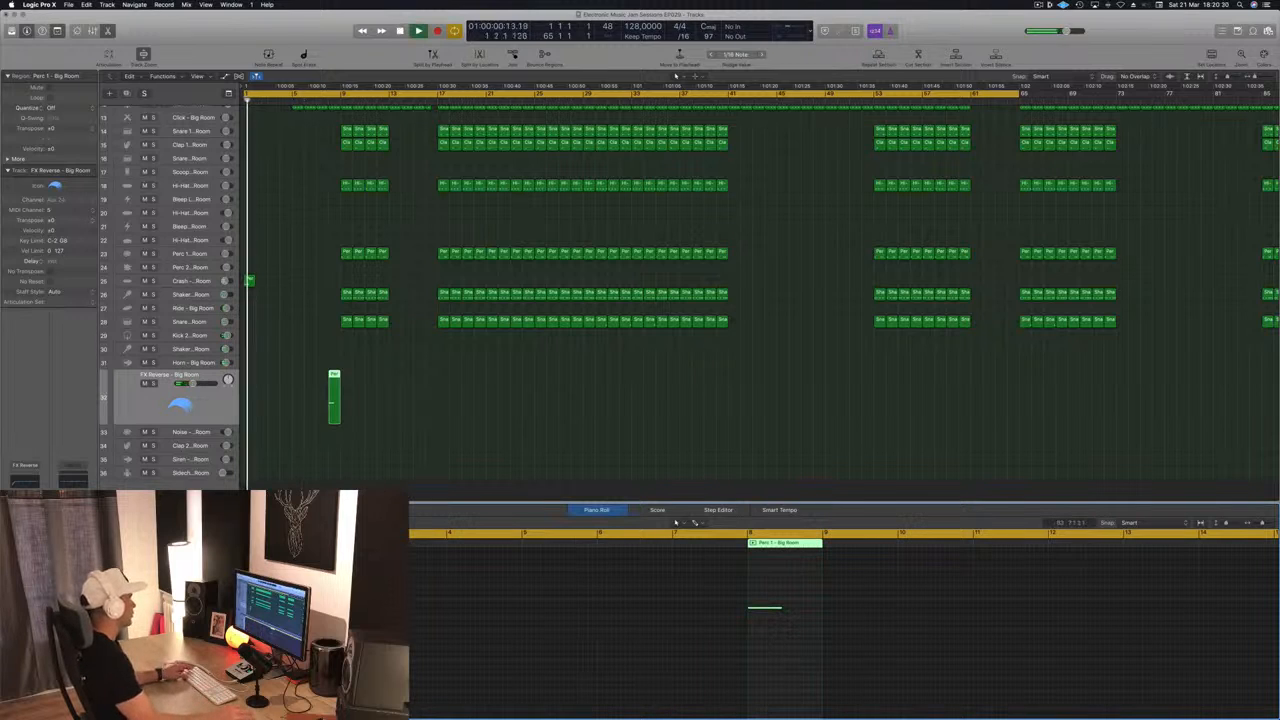
{"action": "left_click", "coordinate": [291, 386]}
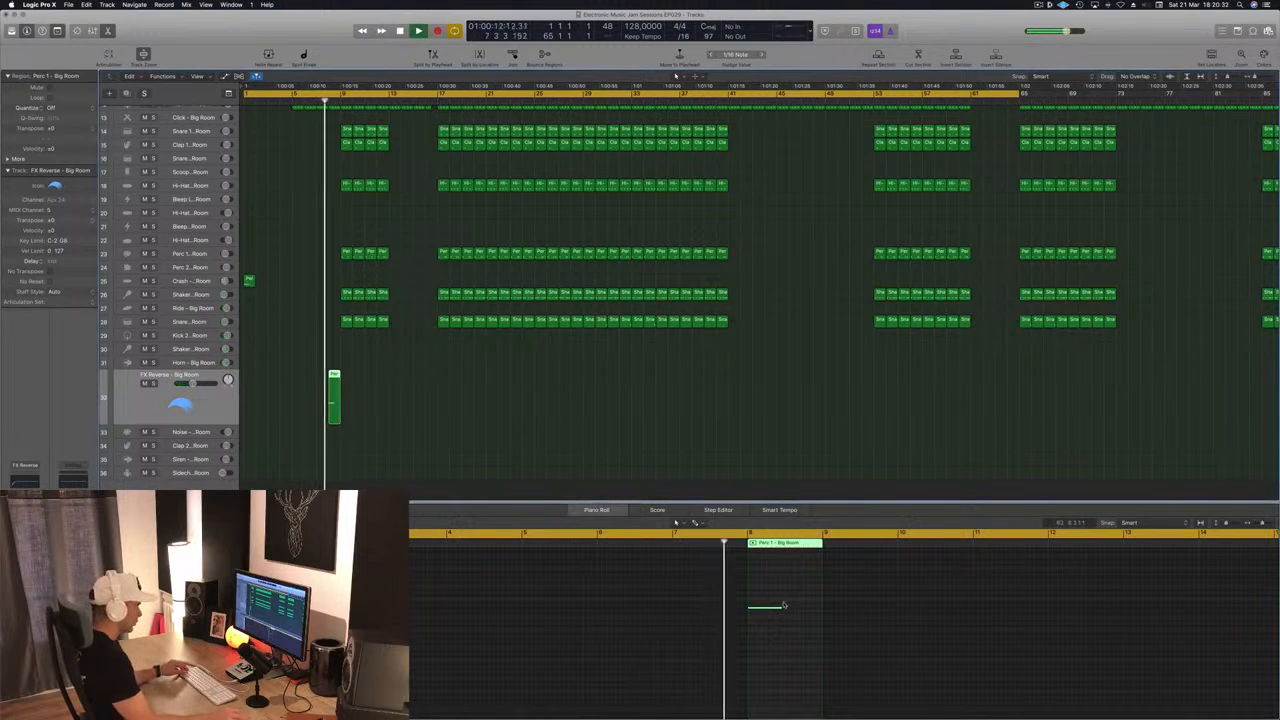
{"action": "left_click_drag", "start_coordinate": [781, 607], "coordinate": [822, 608]}
{"action": "left_click", "coordinate": [326, 103]}
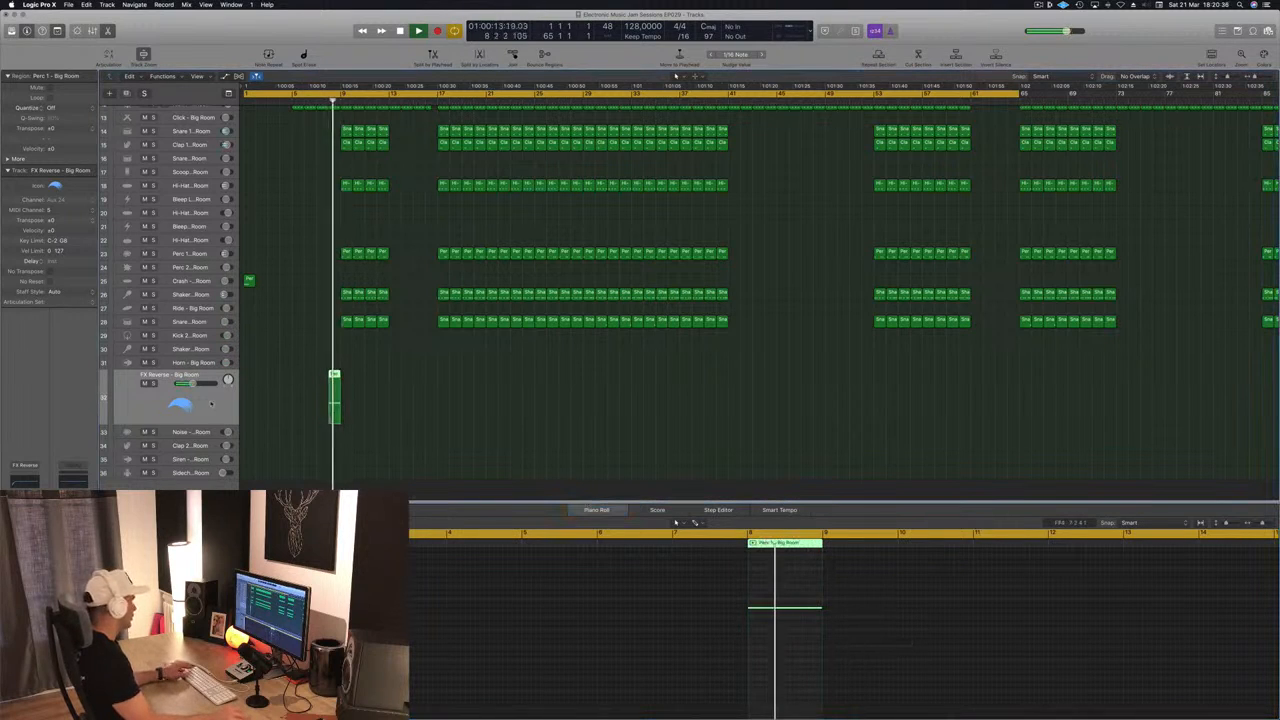
Replace the FX Reverse sound with Noise Downer - Dropkick from the library after auditioning Noise Burst - Radiant before bar 9
{"action": "key", "text": "y"}
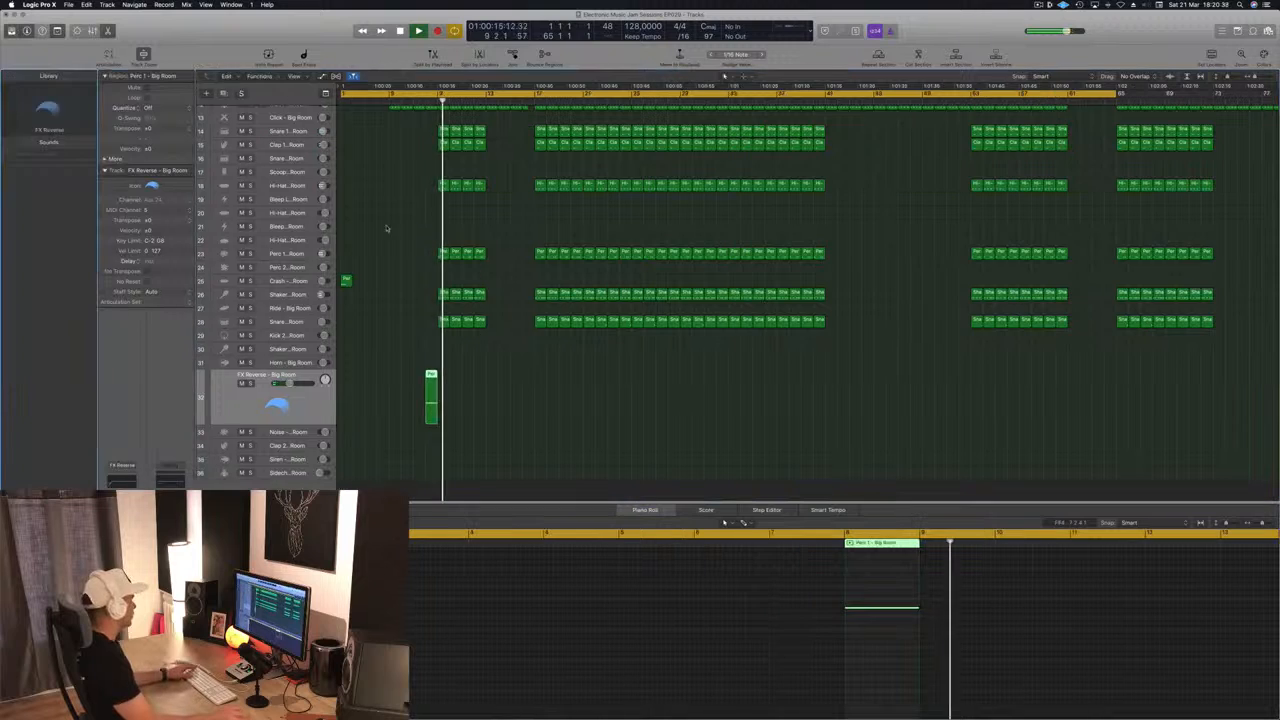
{"action": "left_click", "coordinate": [415, 103]}
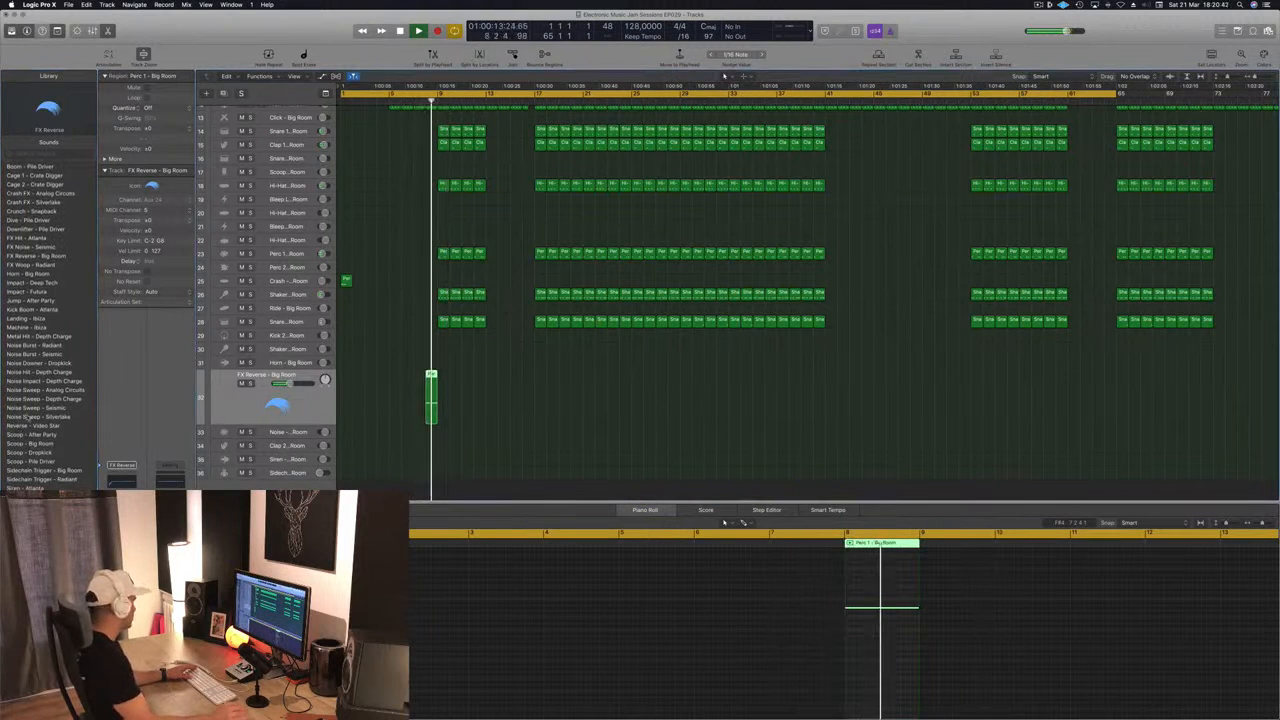
{"action": "left_click", "coordinate": [35, 346]}
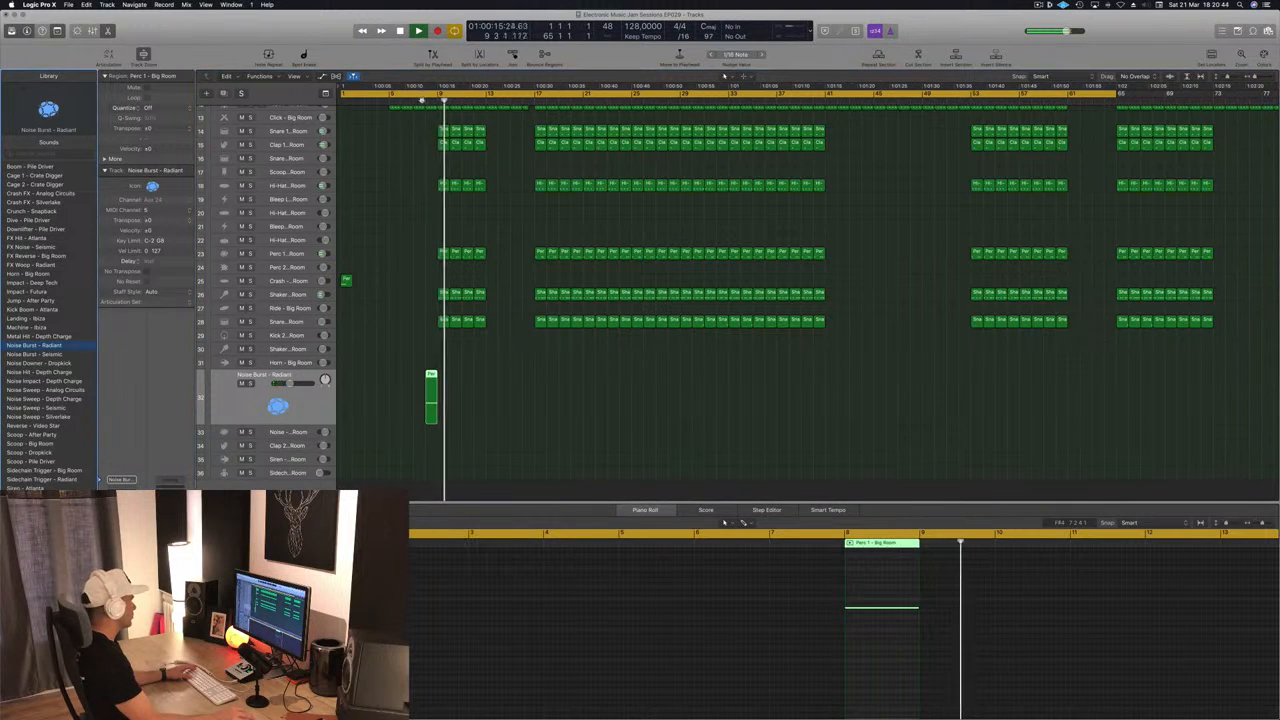
{"action": "left_click", "coordinate": [25, 362]}
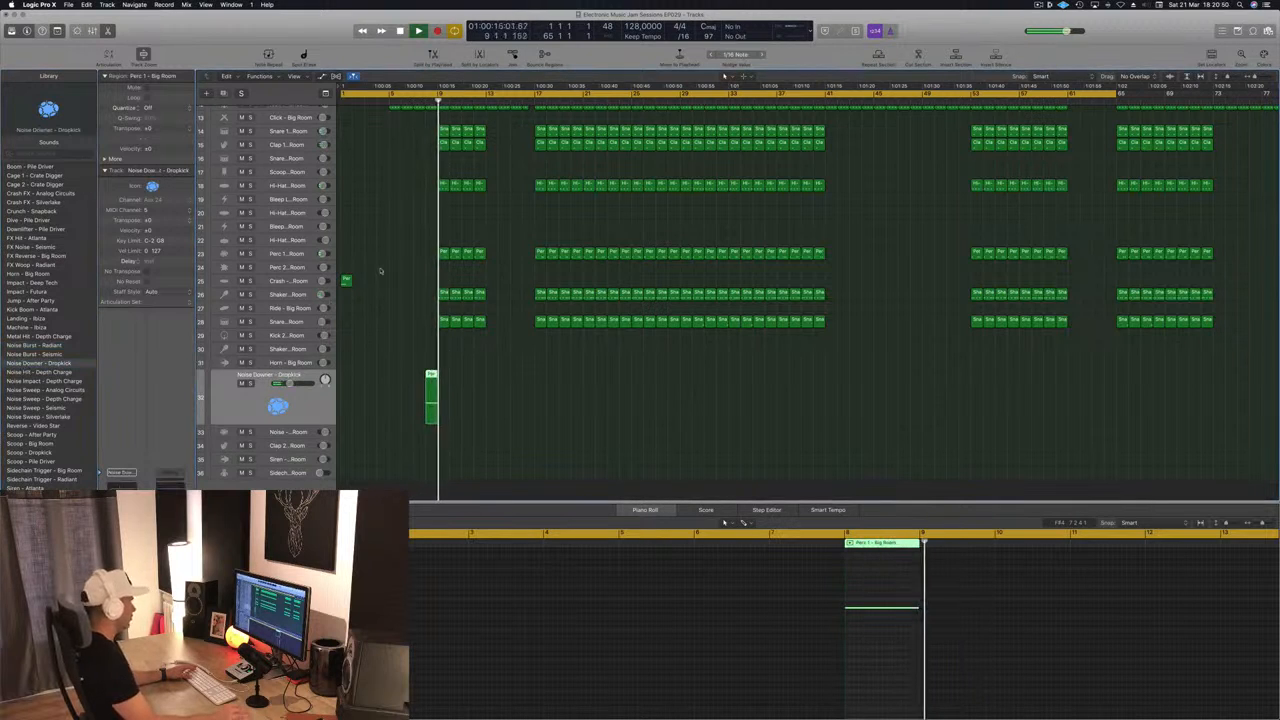
Place a copy of the Perc 1 - Big Room region on the Crash track at bar 9 and close the Piano Roll
{"action": "scroll", "coordinate": [381, 148], "scroll_direction": "up", "scroll_amount": 3}
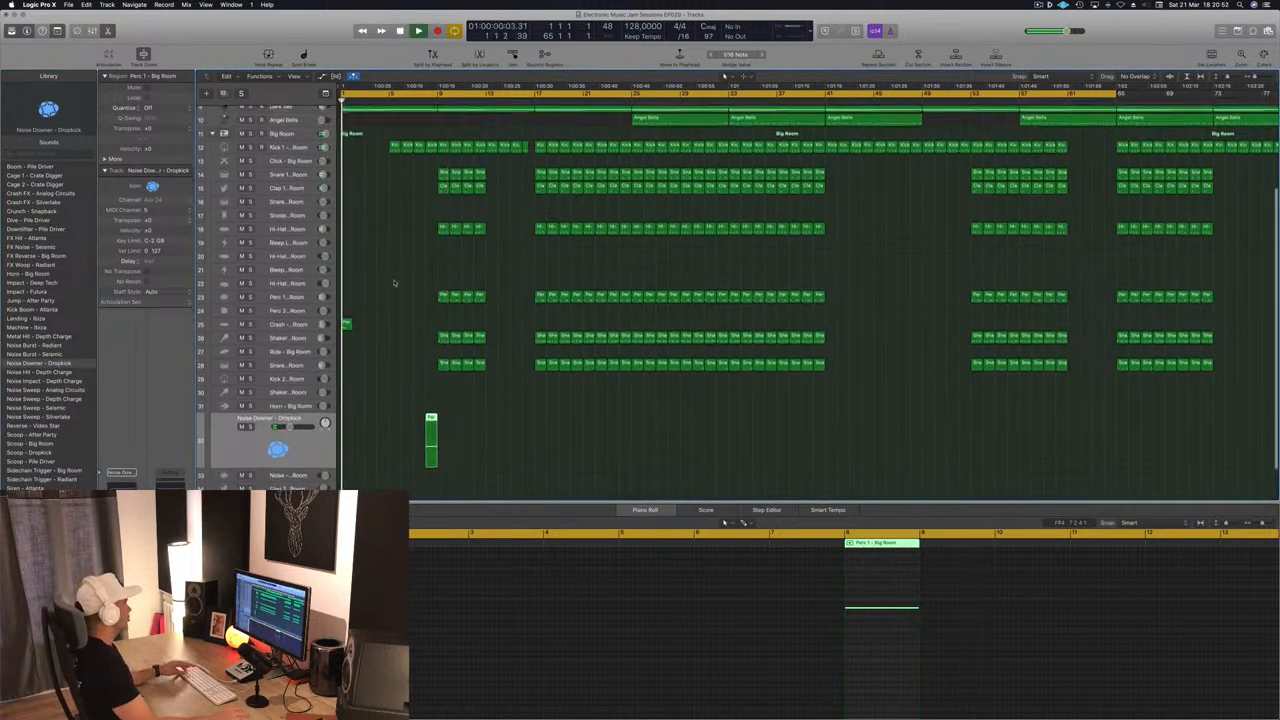
{"action": "key", "text": "Return"}
{"action": "left_click_drag", "start_coordinate": [443, 297], "coordinate": [443, 323]}
{"action": "left_click", "coordinate": [403, 284], "text": "ctrl+alt"}
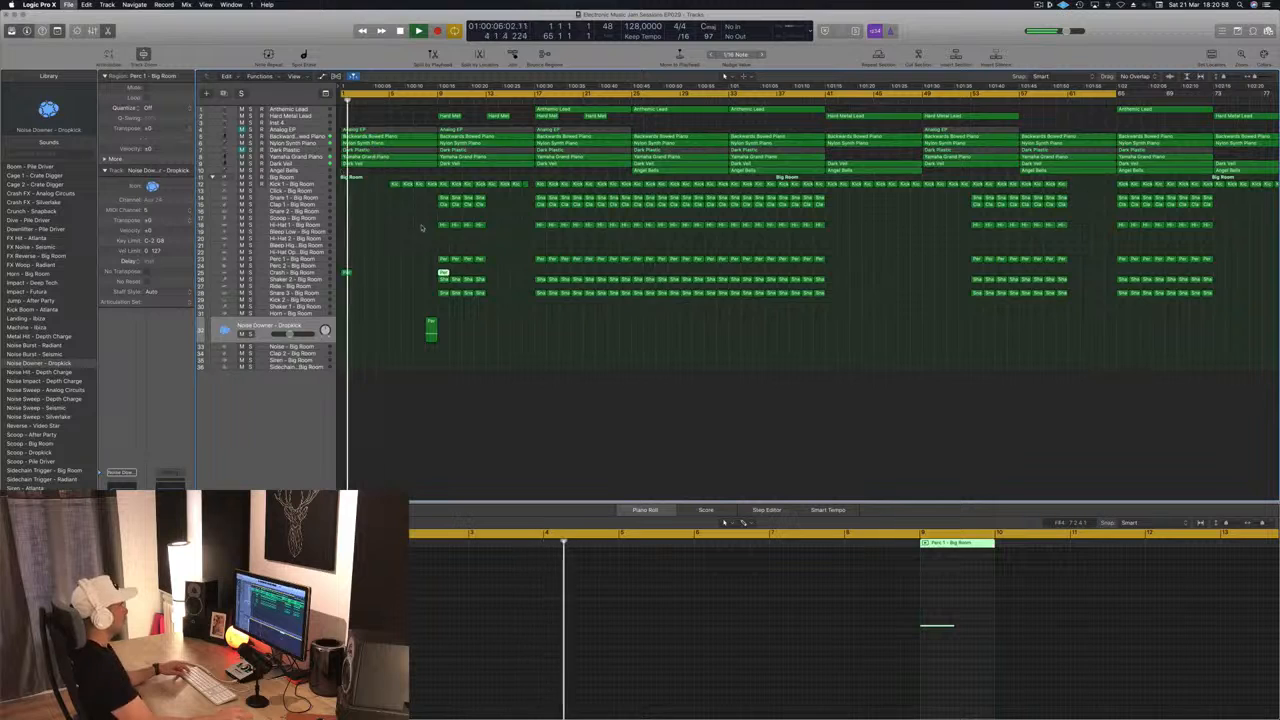
{"action": "scroll", "coordinate": [411, 265], "scroll_direction": "up", "scroll_amount": 3}
{"action": "left_click", "coordinate": [411, 265], "text": "ctrl+alt"}
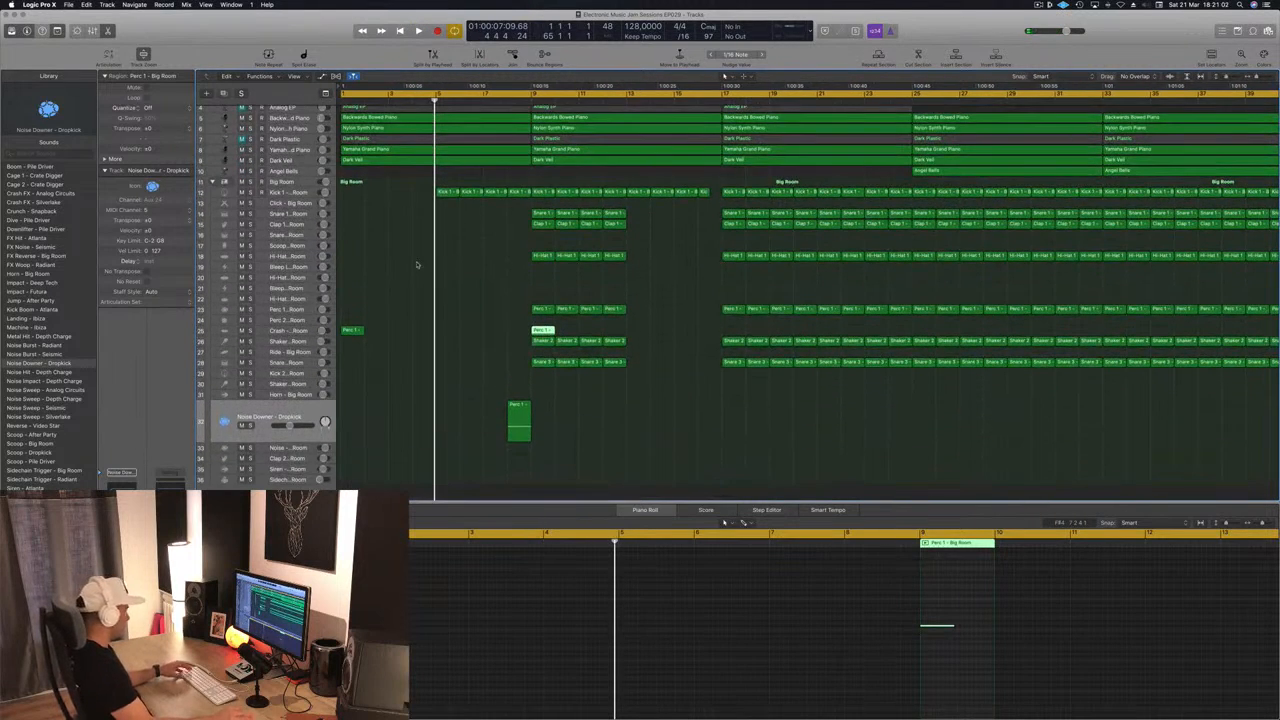
{"action": "key", "text": "e"}
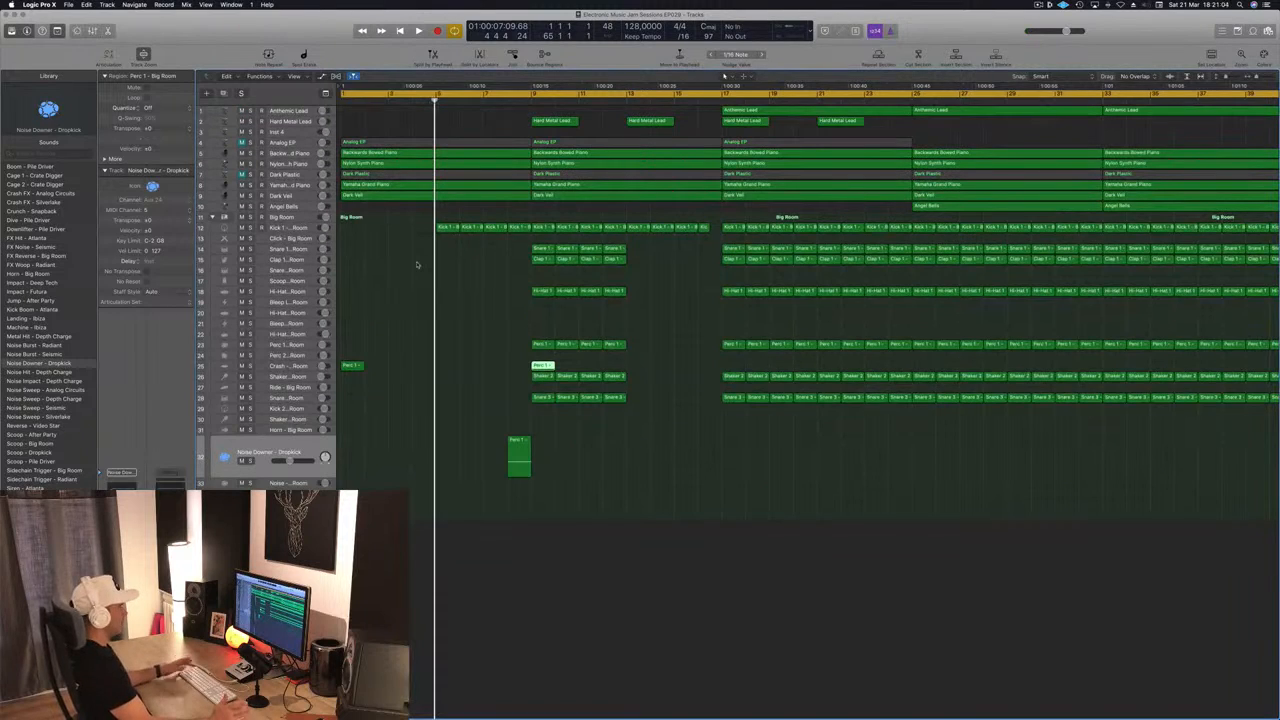
{"action": "scroll", "coordinate": [422, 283], "scroll_direction": "left", "scroll_amount": 1}
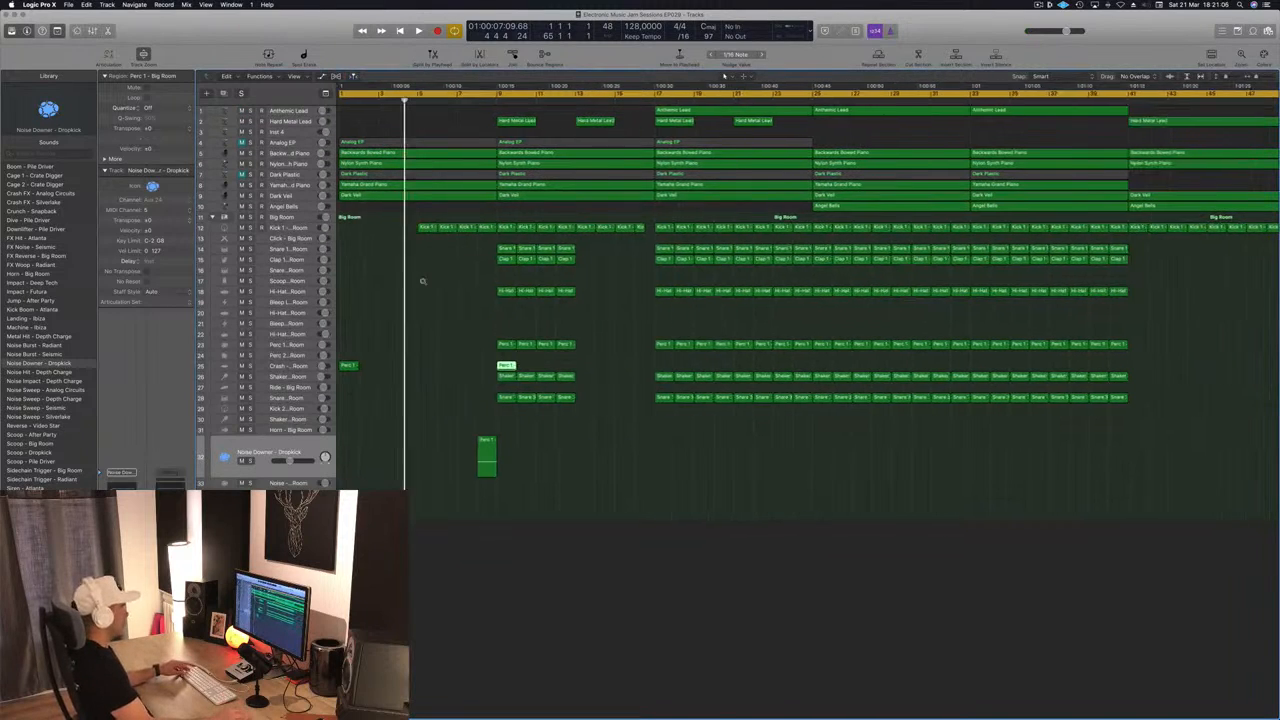
{"action": "scroll", "coordinate": [422, 283], "scroll_direction": "right", "scroll_amount": 1}
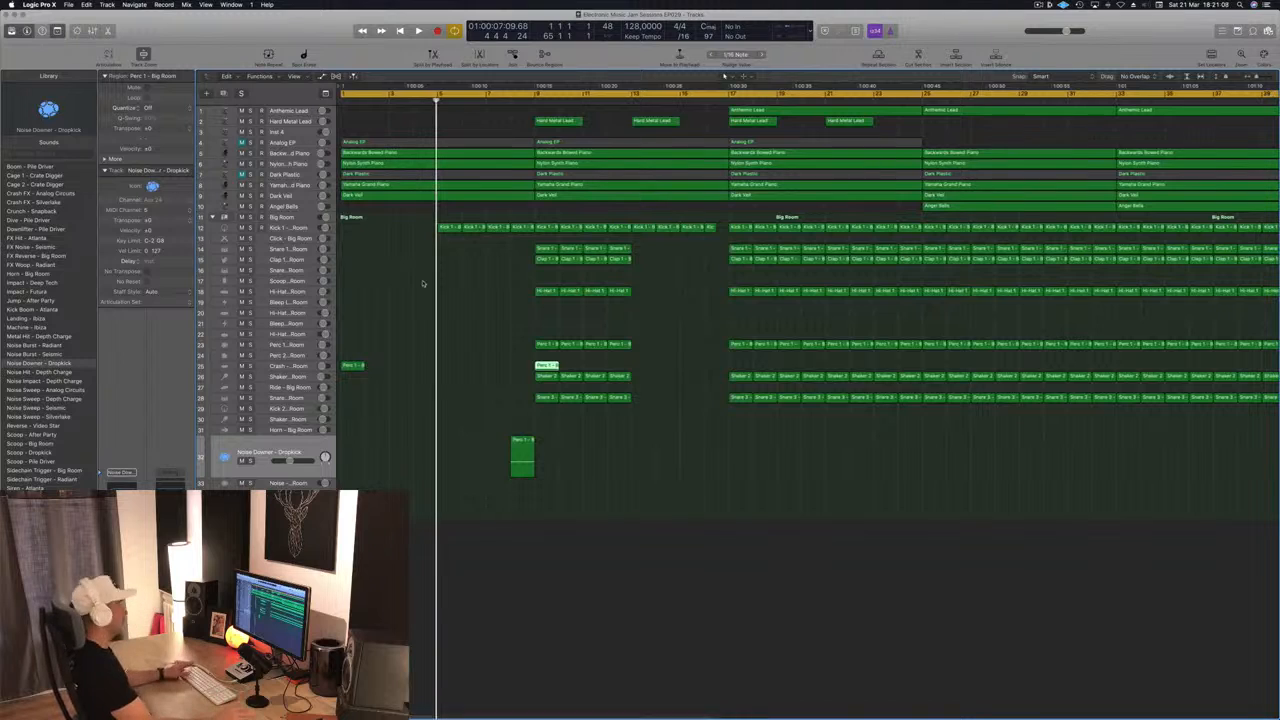
Play from the start and inspect the notes of the bar 7–8 kick region in a separate Piano Roll window
{"action": "key", "text": "Return"}
{"action": "key", "text": "space"}
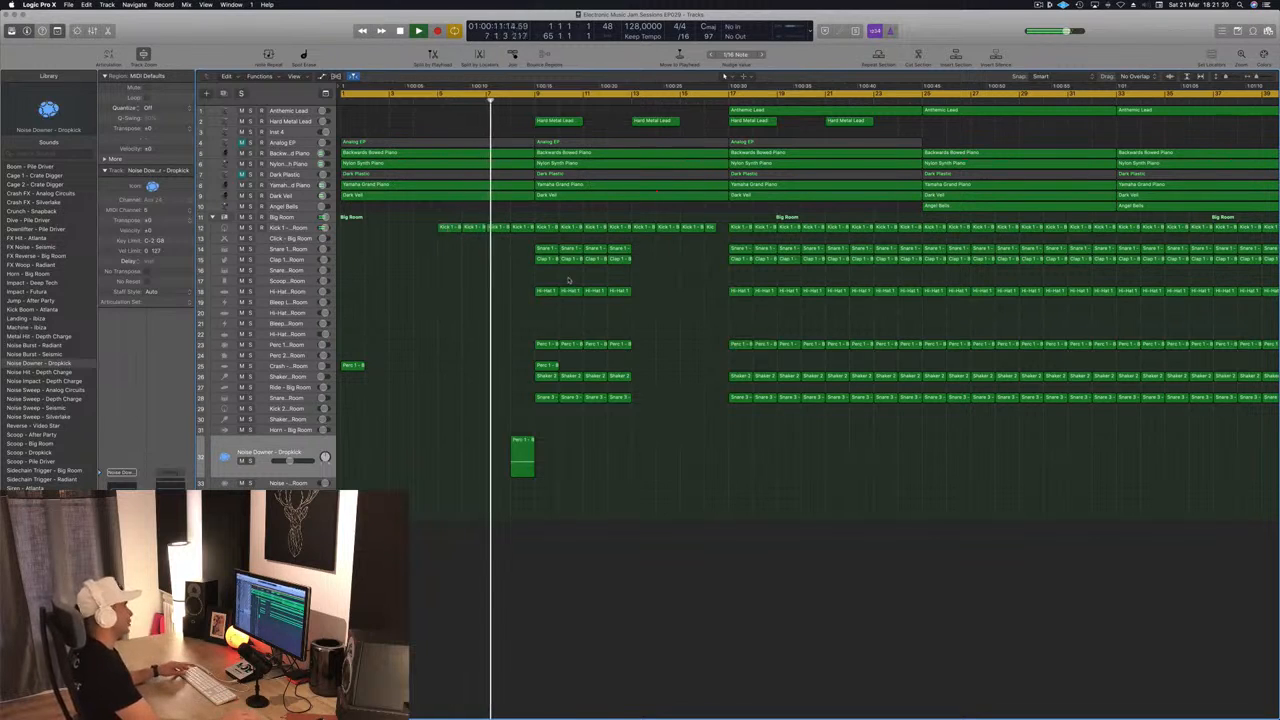
{"action": "left_click", "coordinate": [523, 228]}
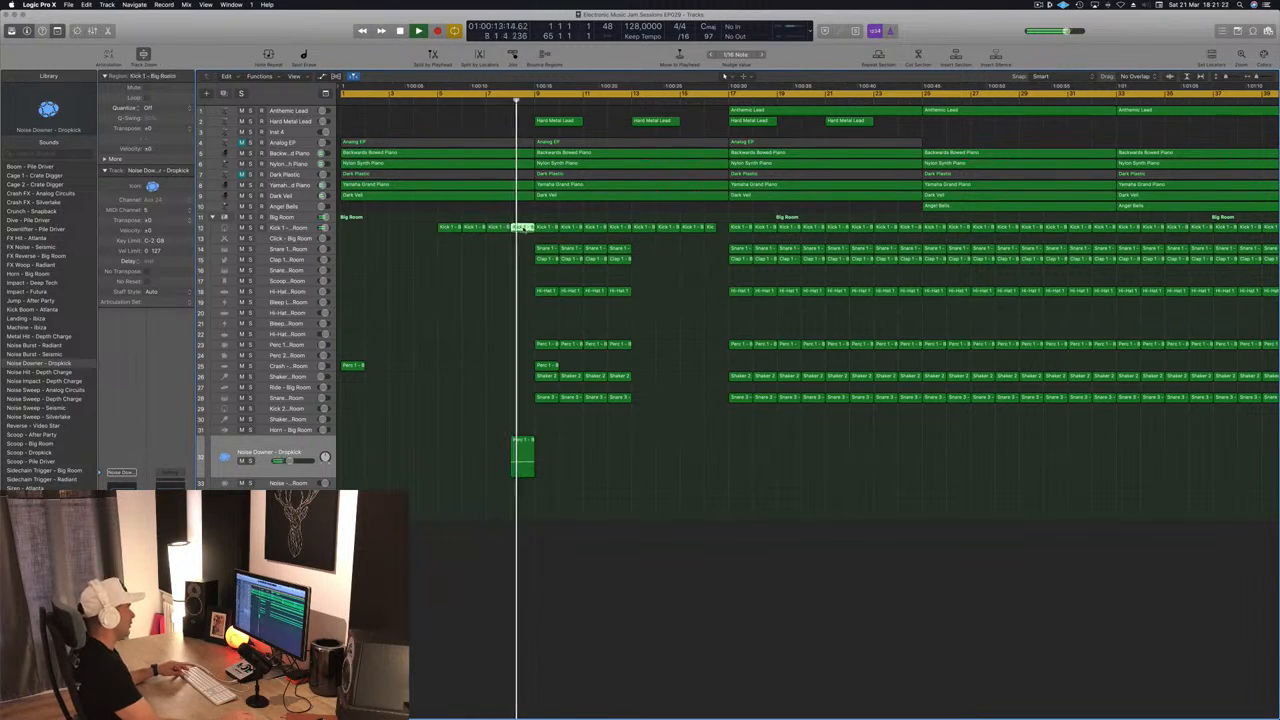
{"action": "double_click", "coordinate": [523, 228]}
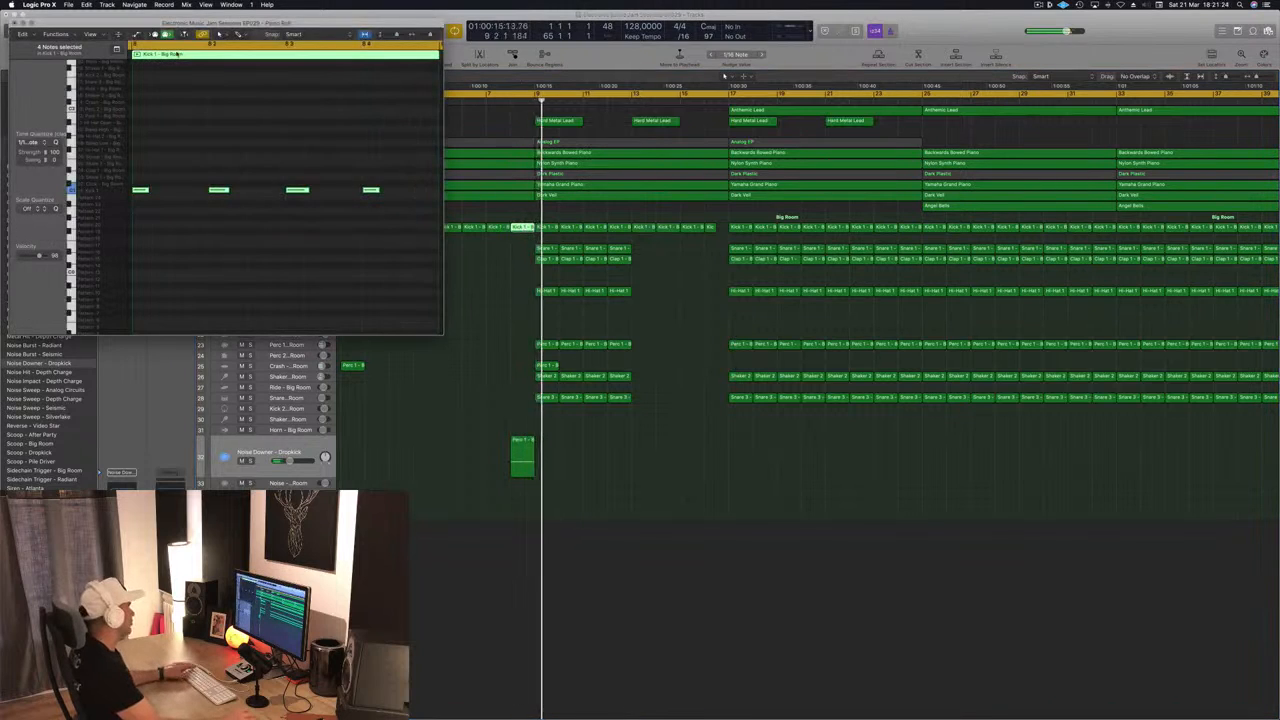
{"action": "left_click", "coordinate": [15, 22]}
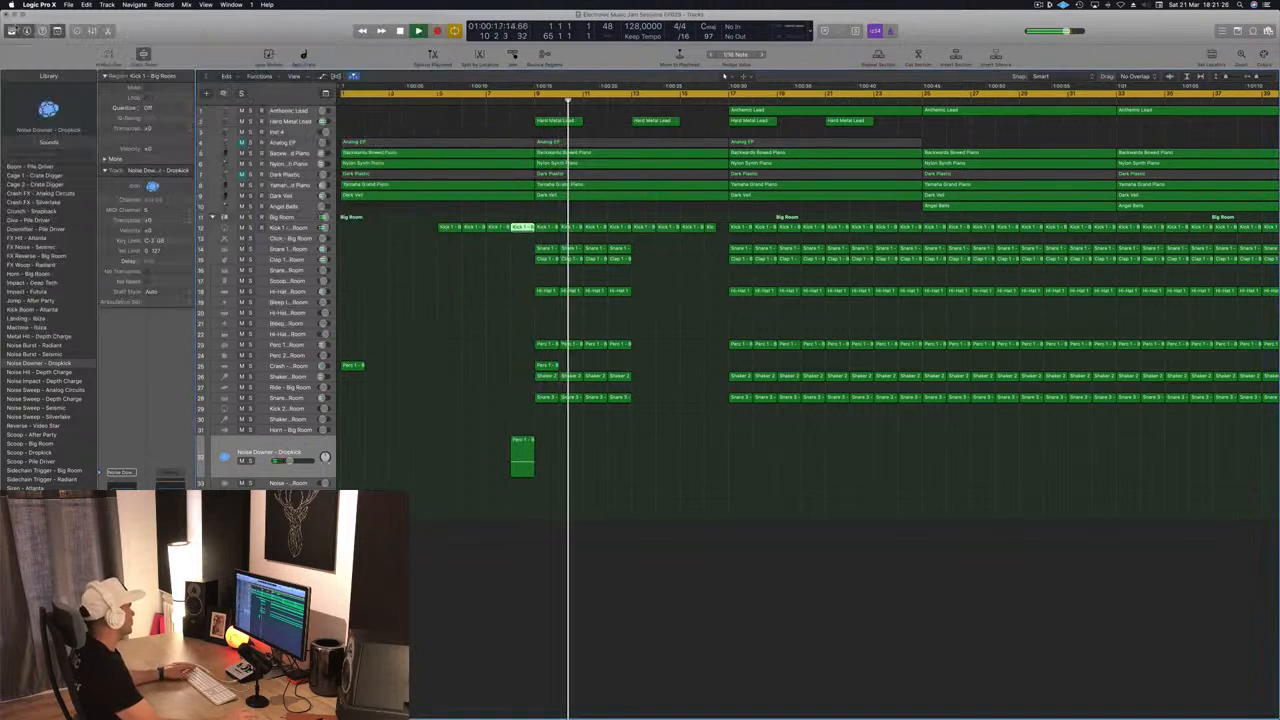
Delete the Hard Metal Lead regions at bars 9 and 13 and copy the Anthemic Lead region from bar 17 to bar 9
{"action": "key", "text": "space"}
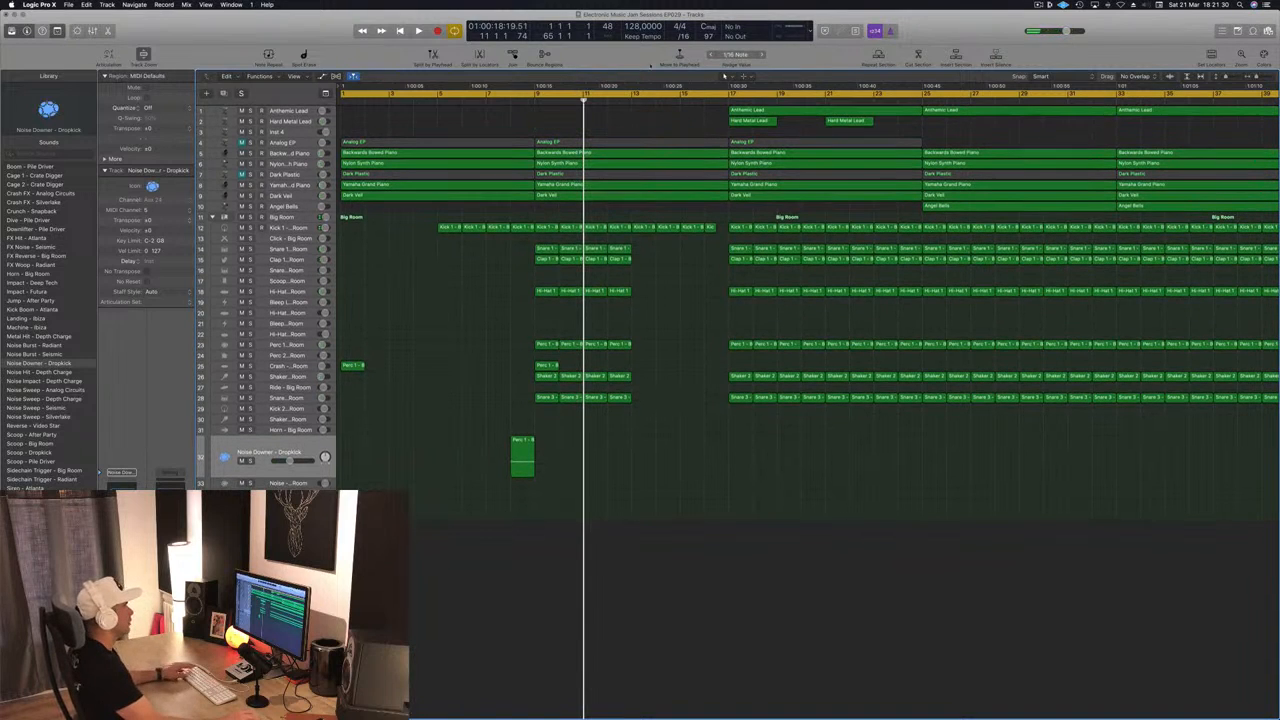
{"action": "key", "text": "Return"}
{"action": "key", "text": "space"}
{"action": "left_click", "coordinate": [797, 113]}
{"action": "left_click_drag", "start_coordinate": [793, 113], "coordinate": [606, 118]}
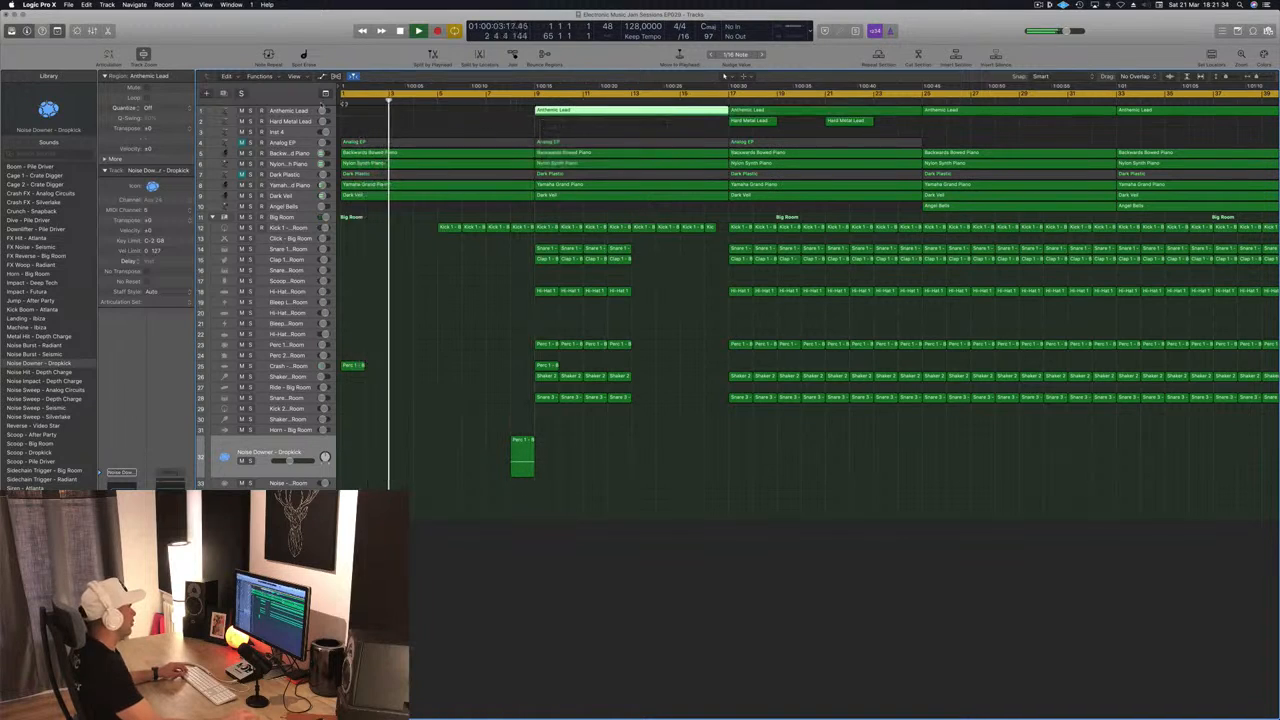
Move the Anthemic Lead track below Analog EP, directly above Backwards Bowed Piano, and play the section from about bar 9
{"action": "left_click_drag", "start_coordinate": [299, 112], "coordinate": [293, 184]}
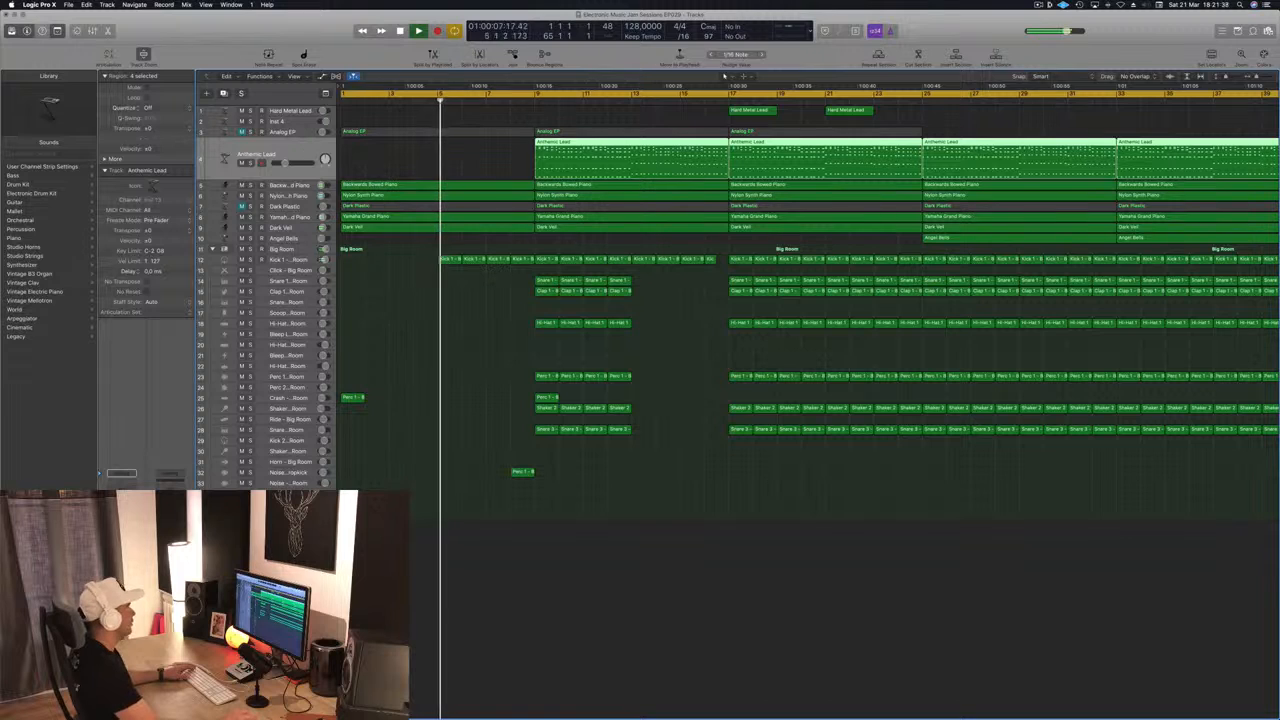
{"action": "left_click", "coordinate": [529, 102]}
{"action": "scroll", "coordinate": [440, 141], "scroll_direction": "down", "scroll_amount": 2}
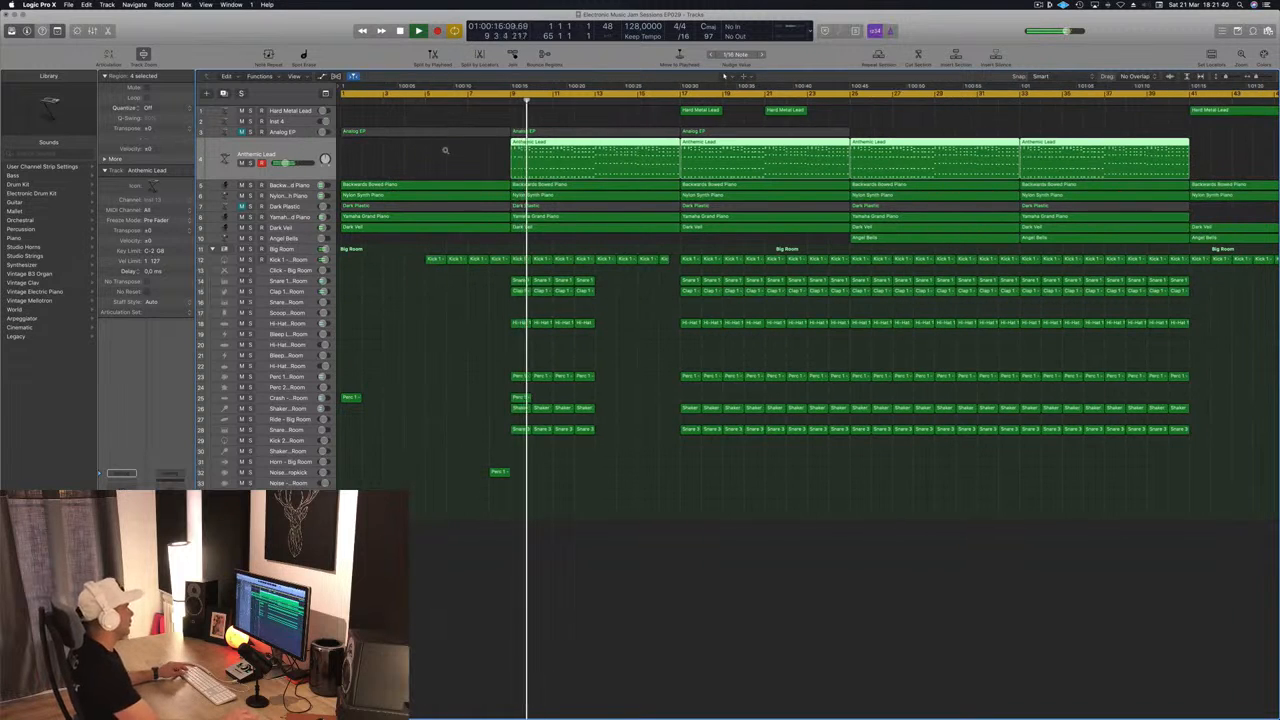
{"action": "scroll", "coordinate": [444, 162], "scroll_direction": "down", "scroll_amount": 3}
{"action": "scroll", "coordinate": [440, 163], "scroll_direction": "down", "scroll_amount": 3}
{"action": "scroll", "coordinate": [425, 166], "scroll_direction": "up", "scroll_amount": 2}
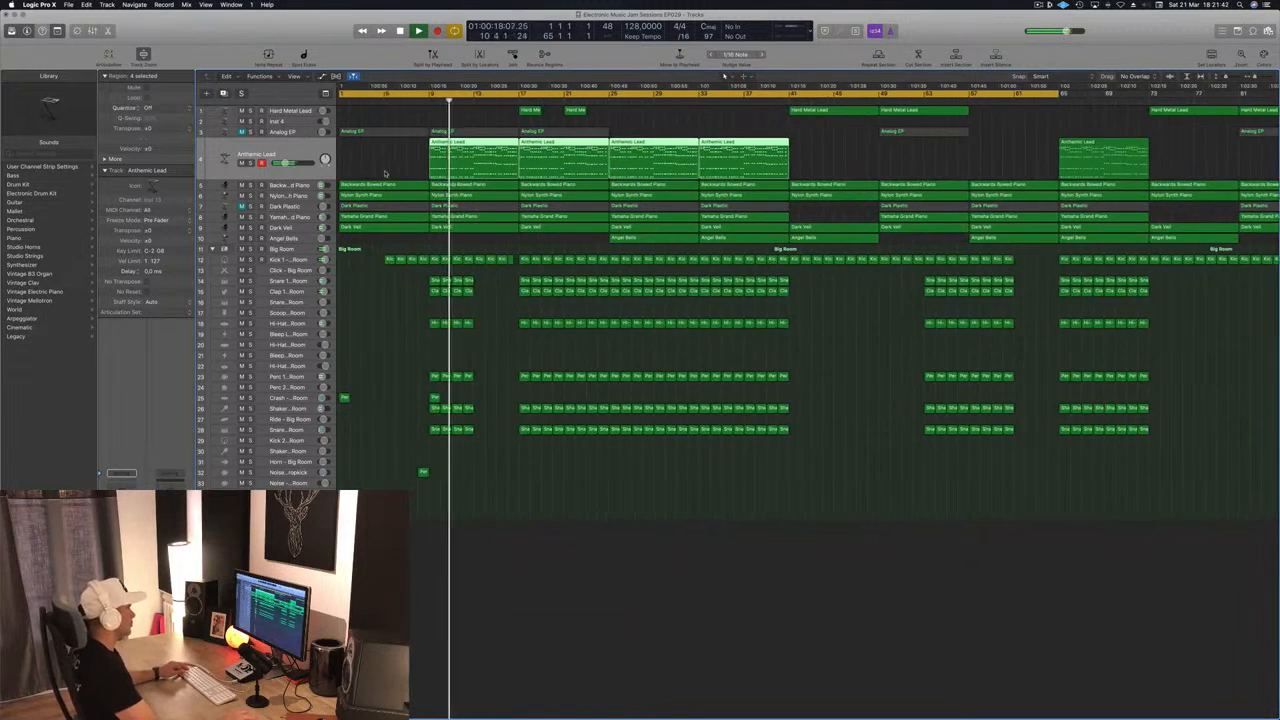
{"action": "scroll", "coordinate": [422, 167], "scroll_direction": "down", "scroll_amount": 1}
{"action": "scroll", "coordinate": [422, 167], "scroll_direction": "up", "scroll_amount": 2}
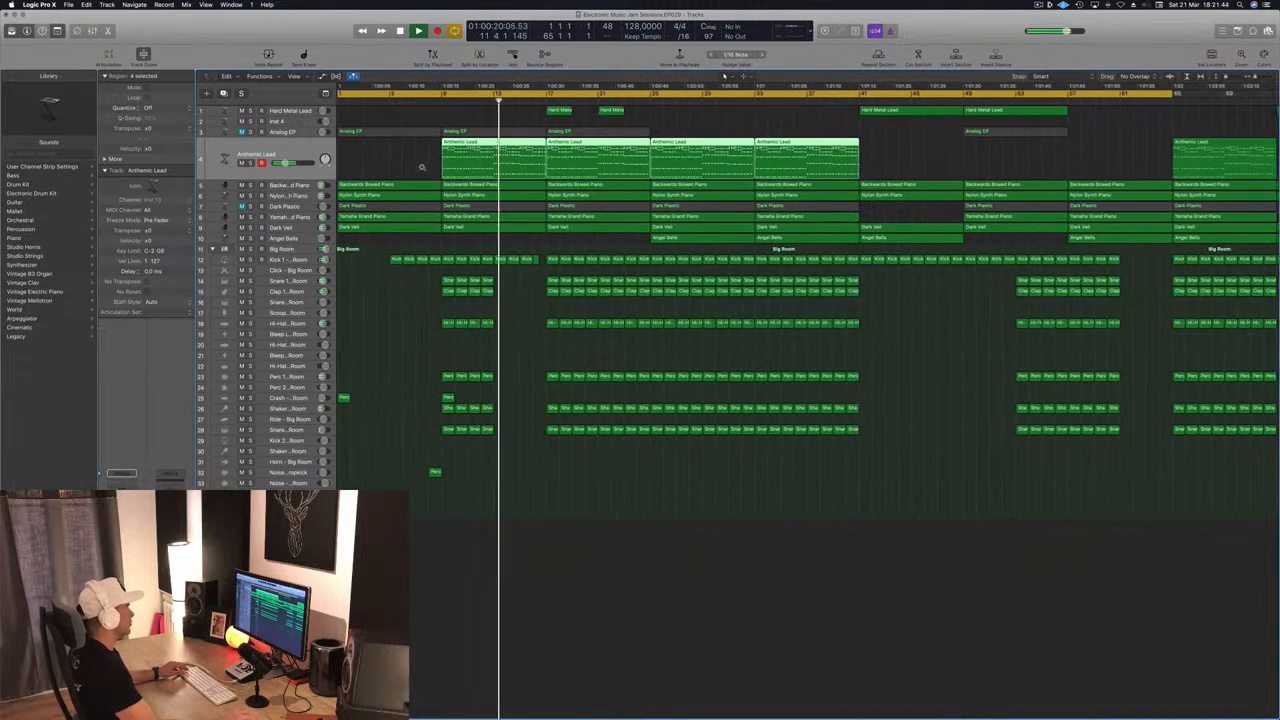
Play the section from bar 9, return to the start of the arrangement, and select the Hard Metal Lead track
{"action": "scroll", "coordinate": [422, 167], "scroll_direction": "down", "scroll_amount": 1}
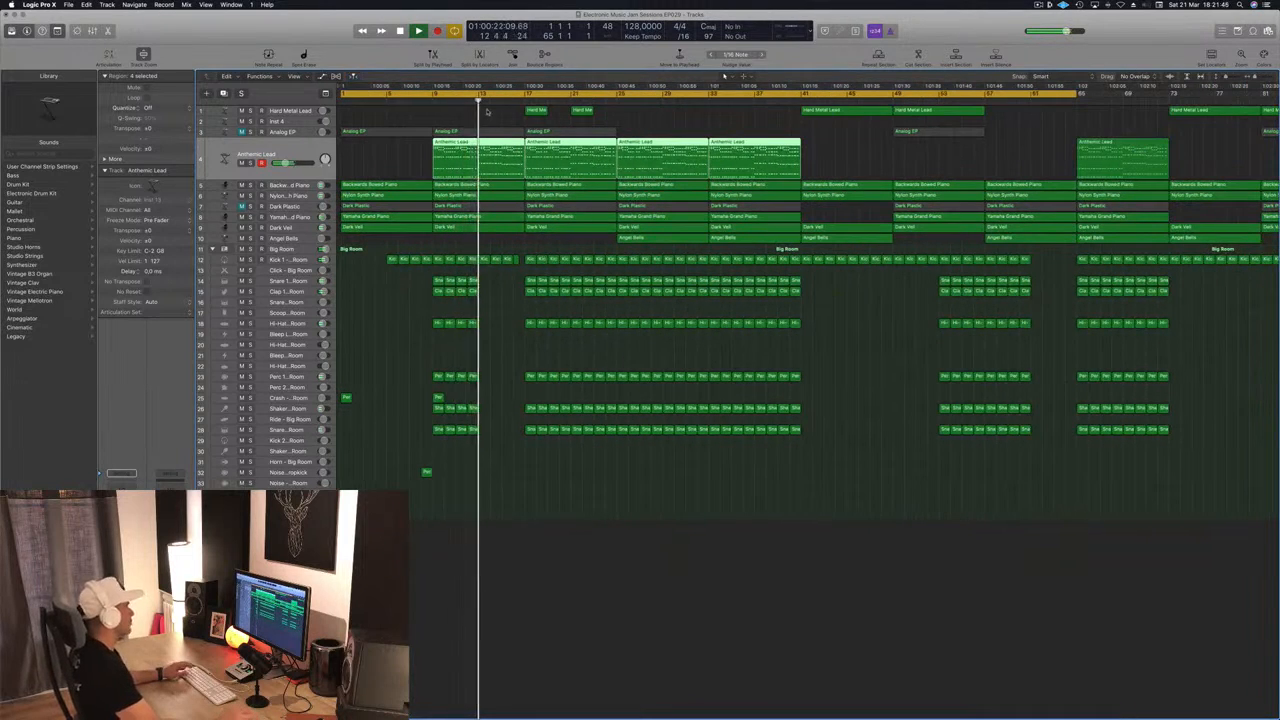
{"action": "left_click", "coordinate": [431, 100]}
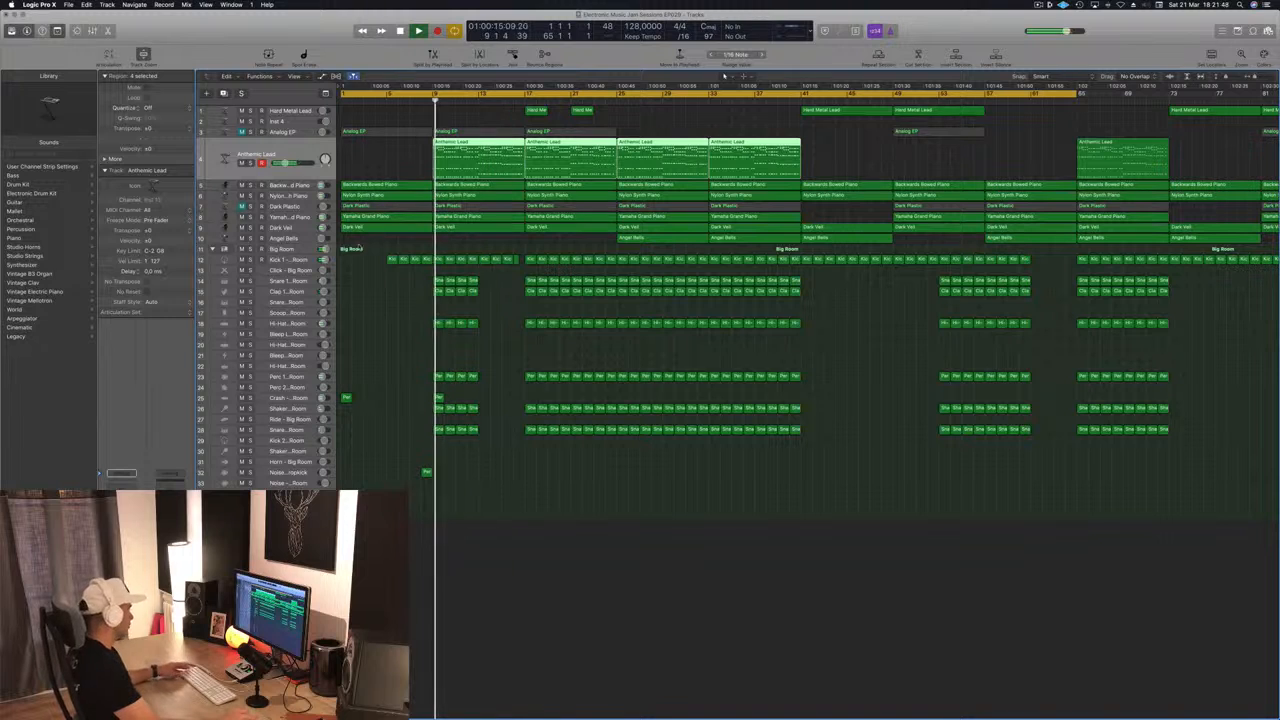
{"action": "key", "text": "Return"}
{"action": "scroll", "coordinate": [447, 134], "scroll_direction": "up", "scroll_amount": 1}
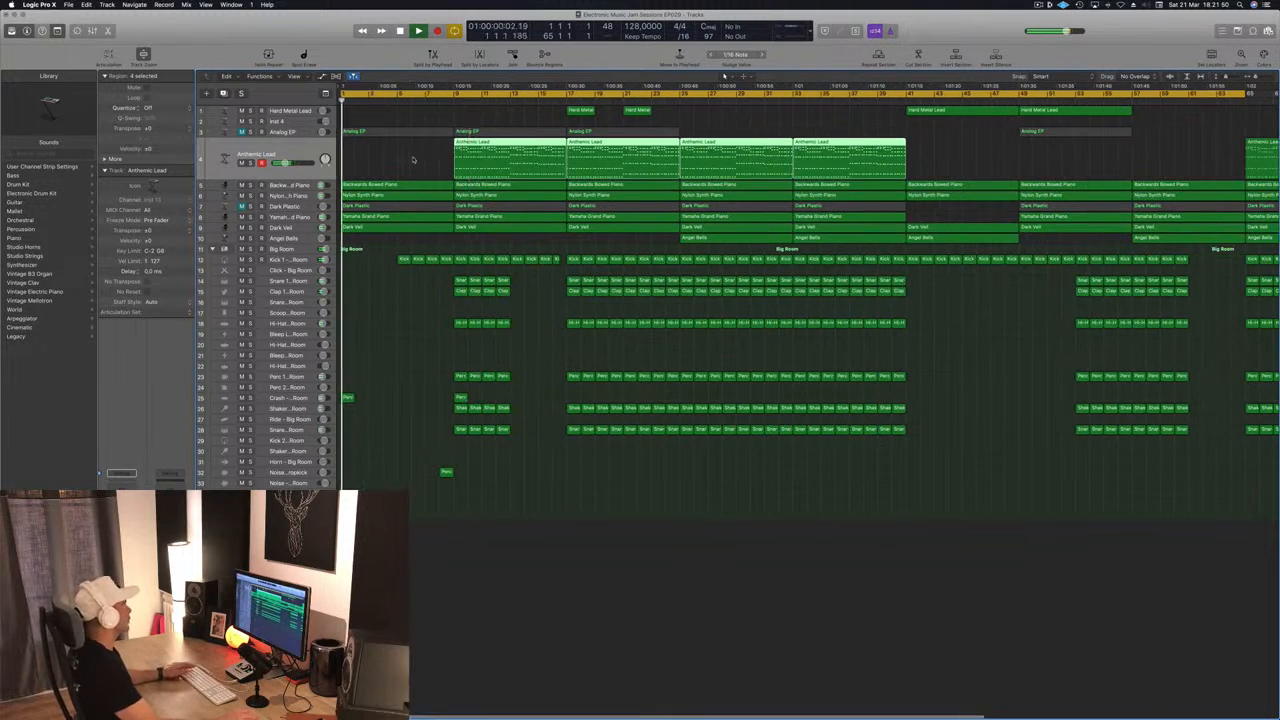
{"action": "left_click", "coordinate": [421, 113]}
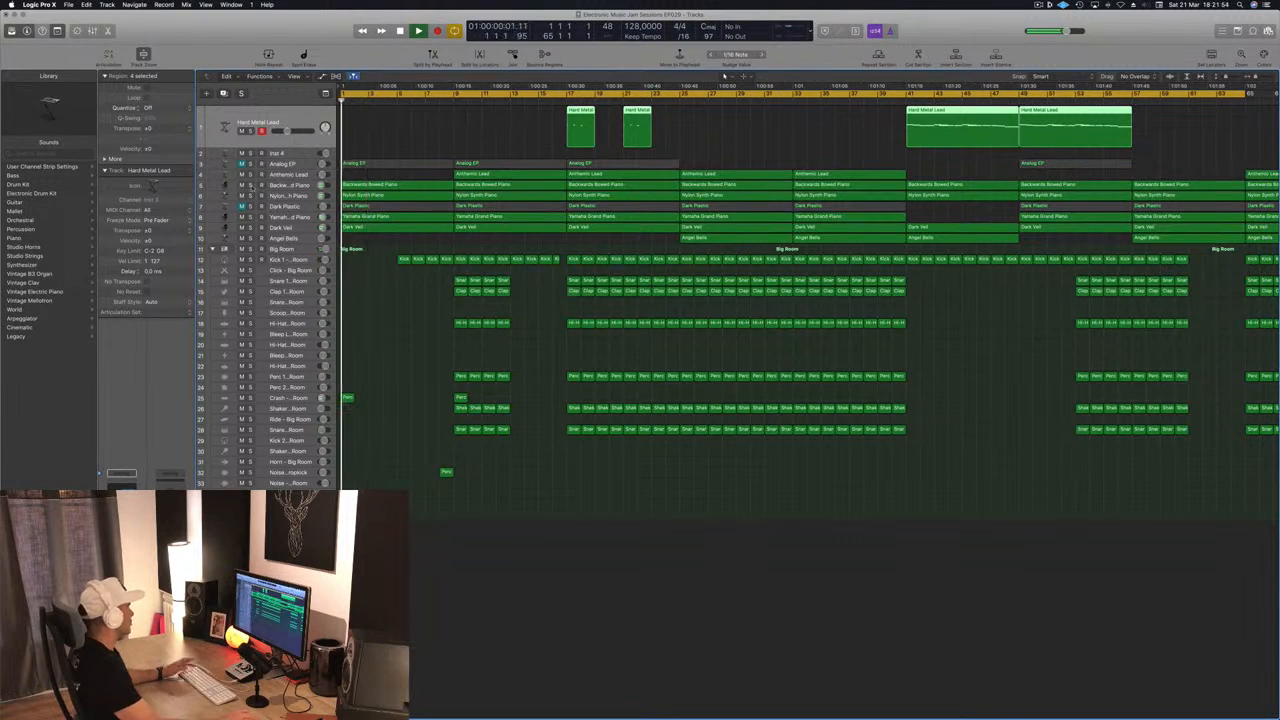
Audition the intro with the Backwards Bowed Piano track muted, unmute it again, and restart playback from the beginning
{"action": "left_click", "coordinate": [241, 184]}
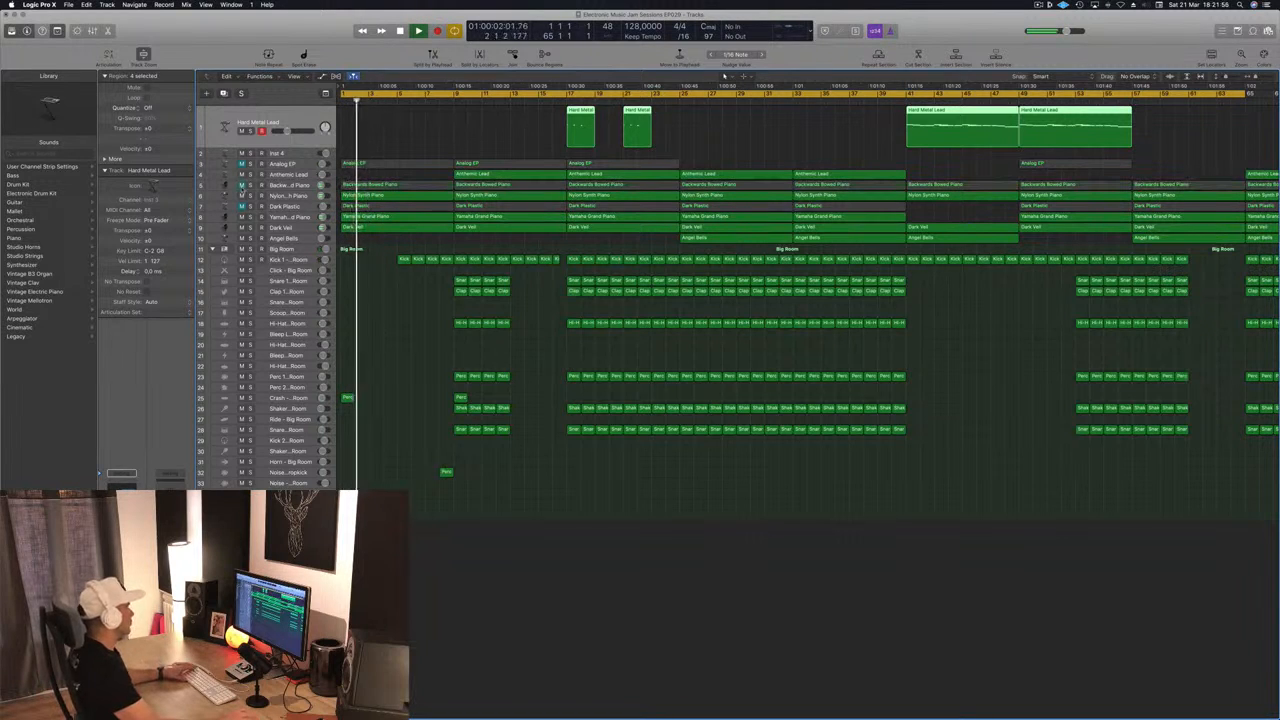
{"action": "left_click", "coordinate": [241, 184]}
{"action": "key", "text": "Return"}
Unmute the Dark Plastic track and delete its region at bar 1
{"action": "left_click", "coordinate": [241, 205]}
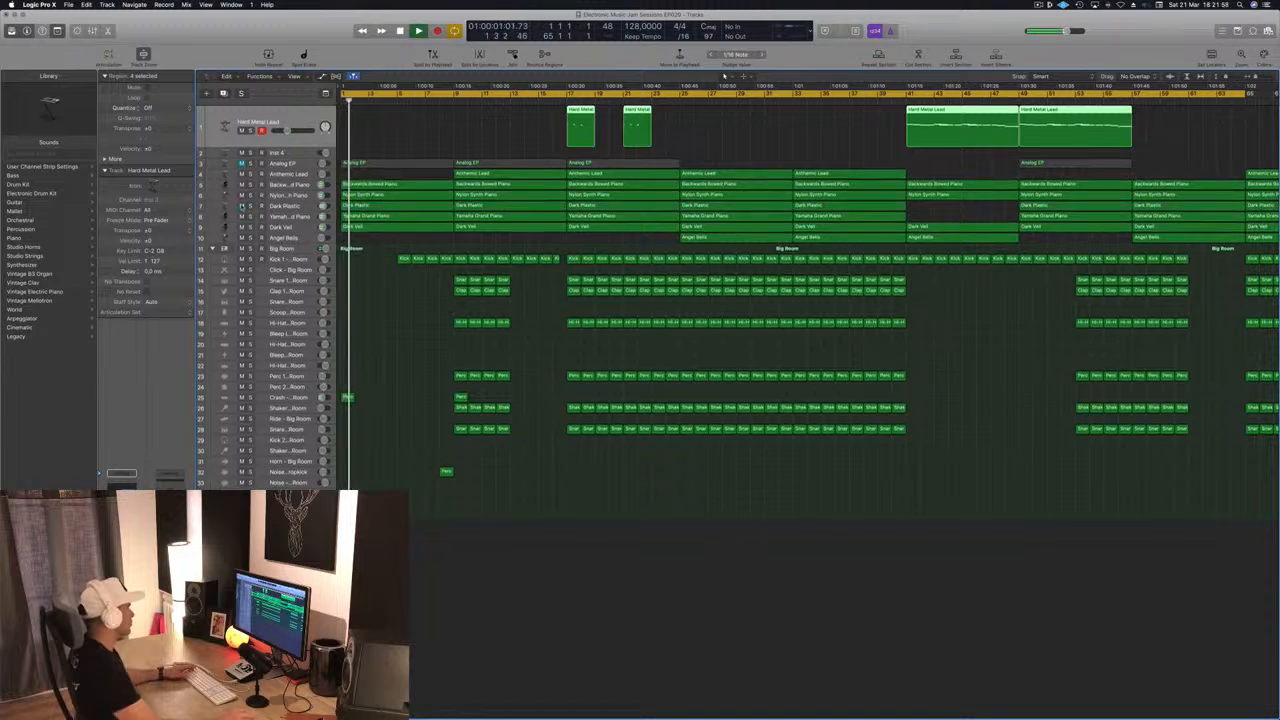
{"action": "left_click", "coordinate": [241, 205]}
{"action": "left_click", "coordinate": [241, 205]}
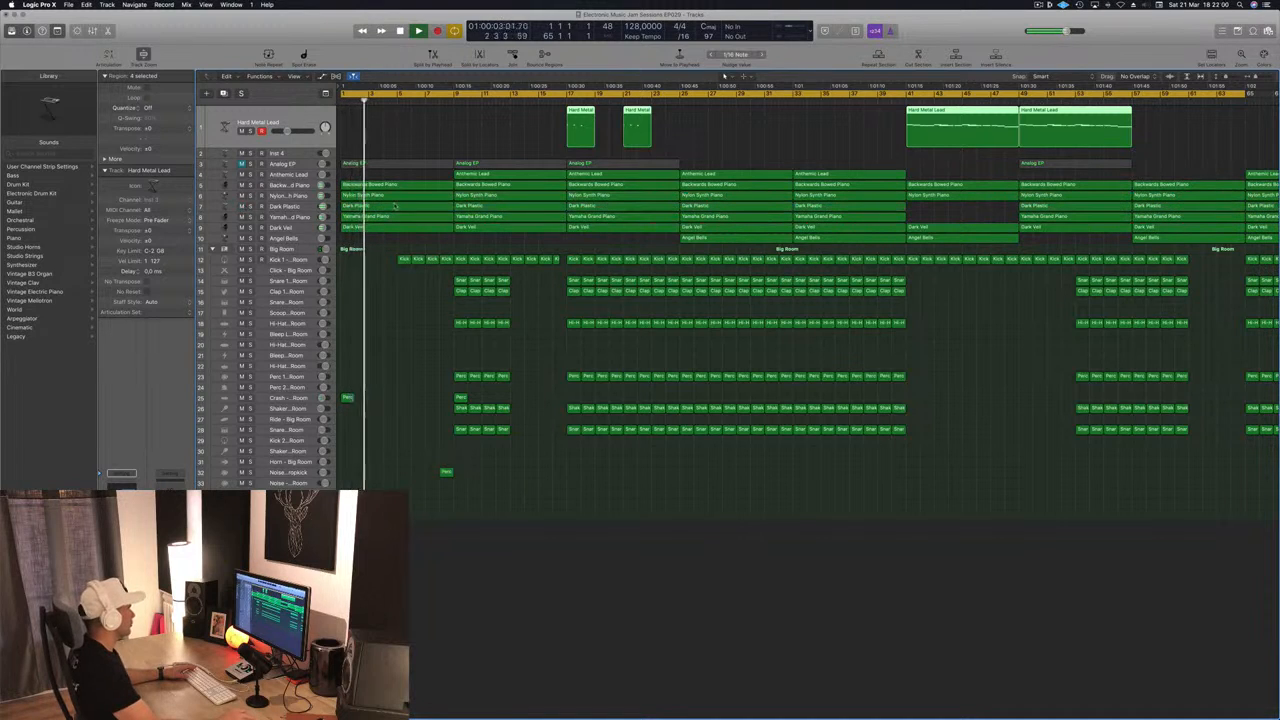
{"action": "left_click", "coordinate": [397, 209]}
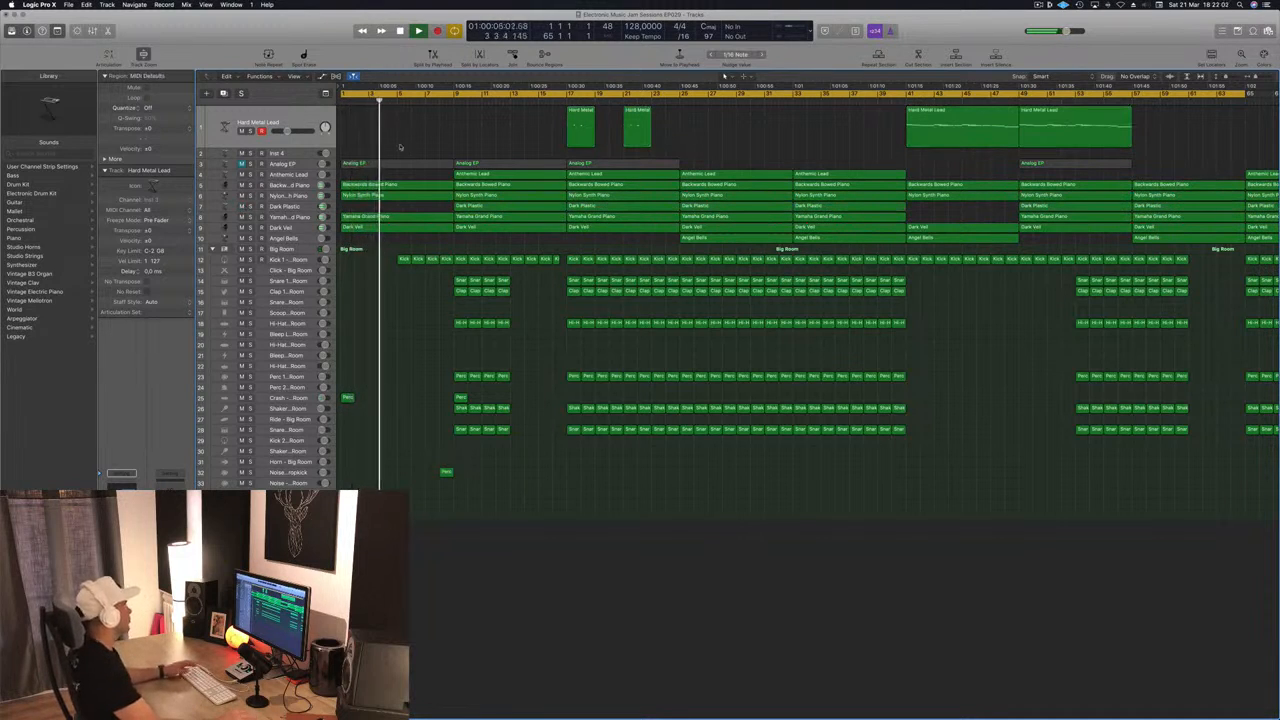
Unmute and select the Analog EP track and play the intro from the start
{"action": "left_click", "coordinate": [241, 163]}
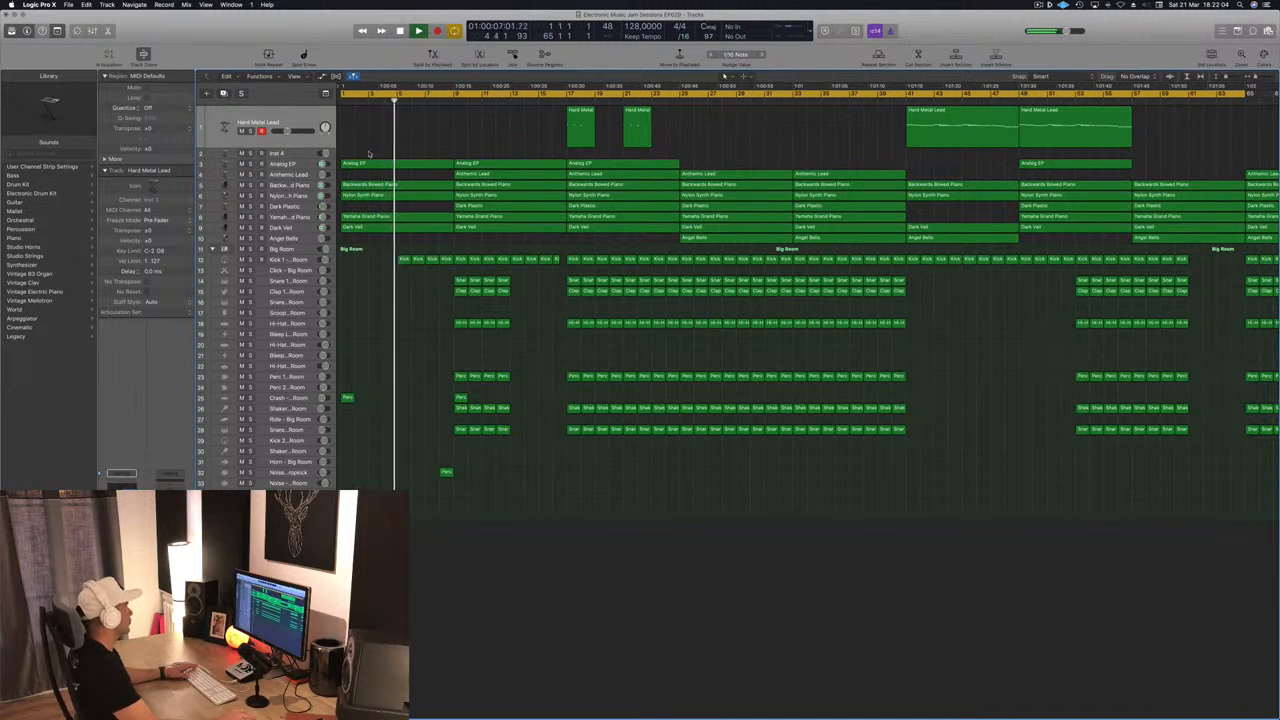
{"action": "left_click", "coordinate": [293, 164]}
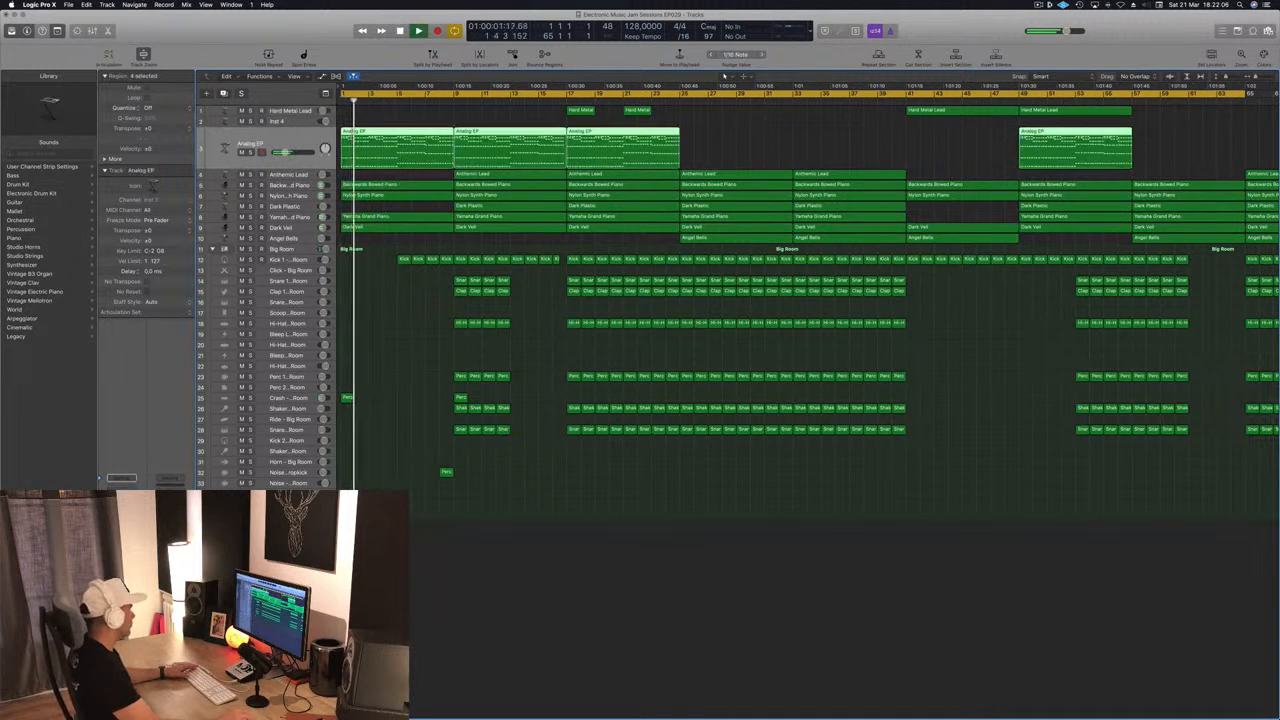
{"action": "left_click", "coordinate": [517, 627]}
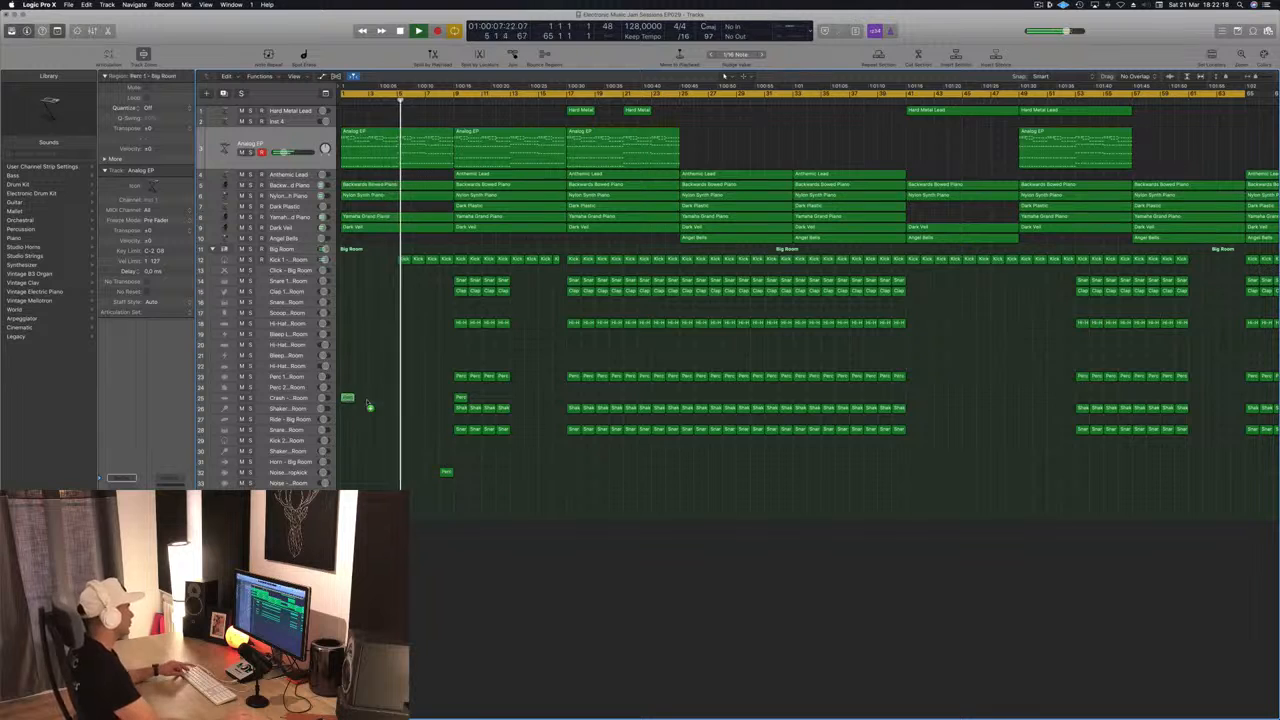
Copy the Crash track's region from bar 1 to bar 5, save the project, and replay the intro
{"action": "left_click_drag", "start_coordinate": [369, 405], "coordinate": [403, 399]}
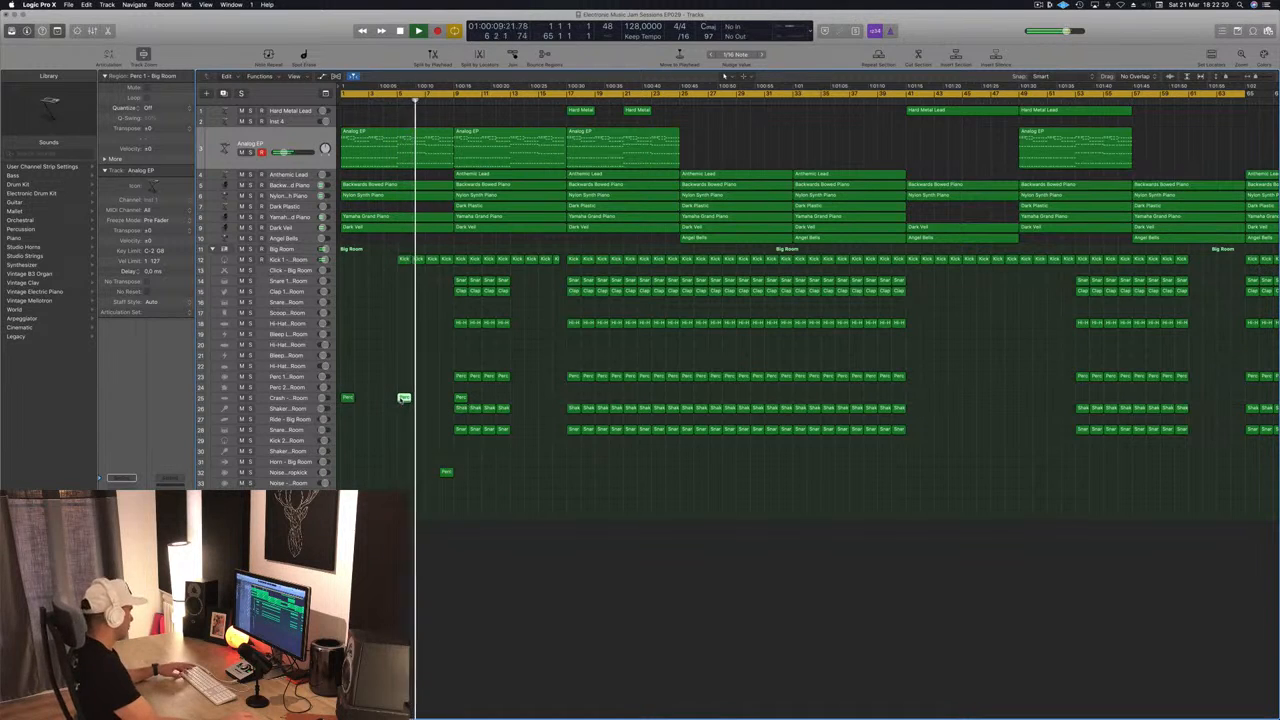
{"action": "key", "text": "super+s"}
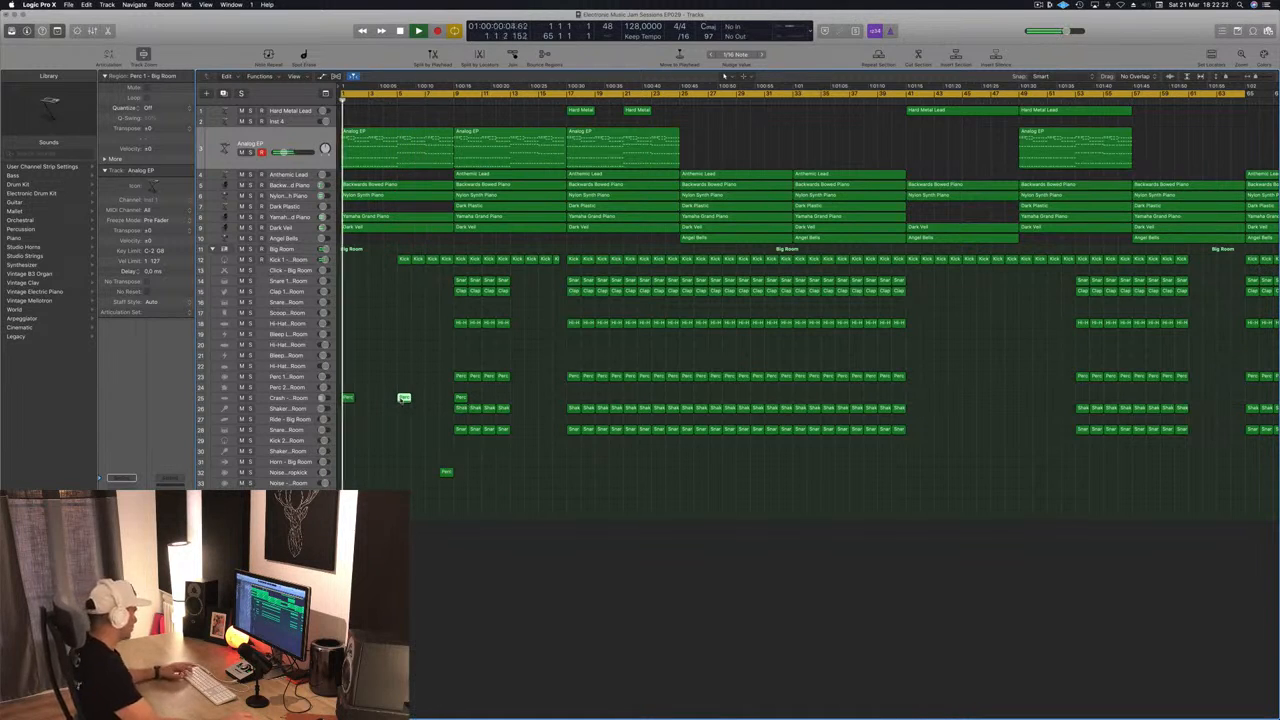
{"action": "key", "text": "super+Left"}
{"action": "key", "text": "super+Left"}
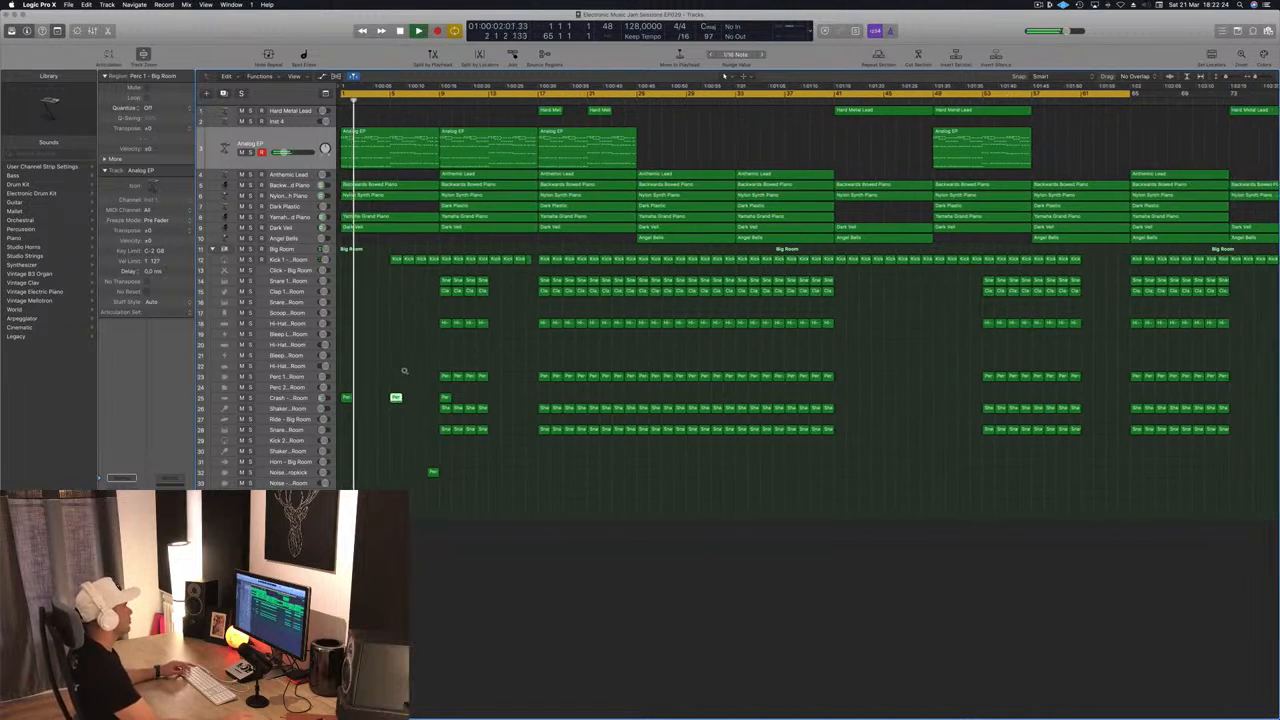
{"action": "key", "text": "super+Up"}
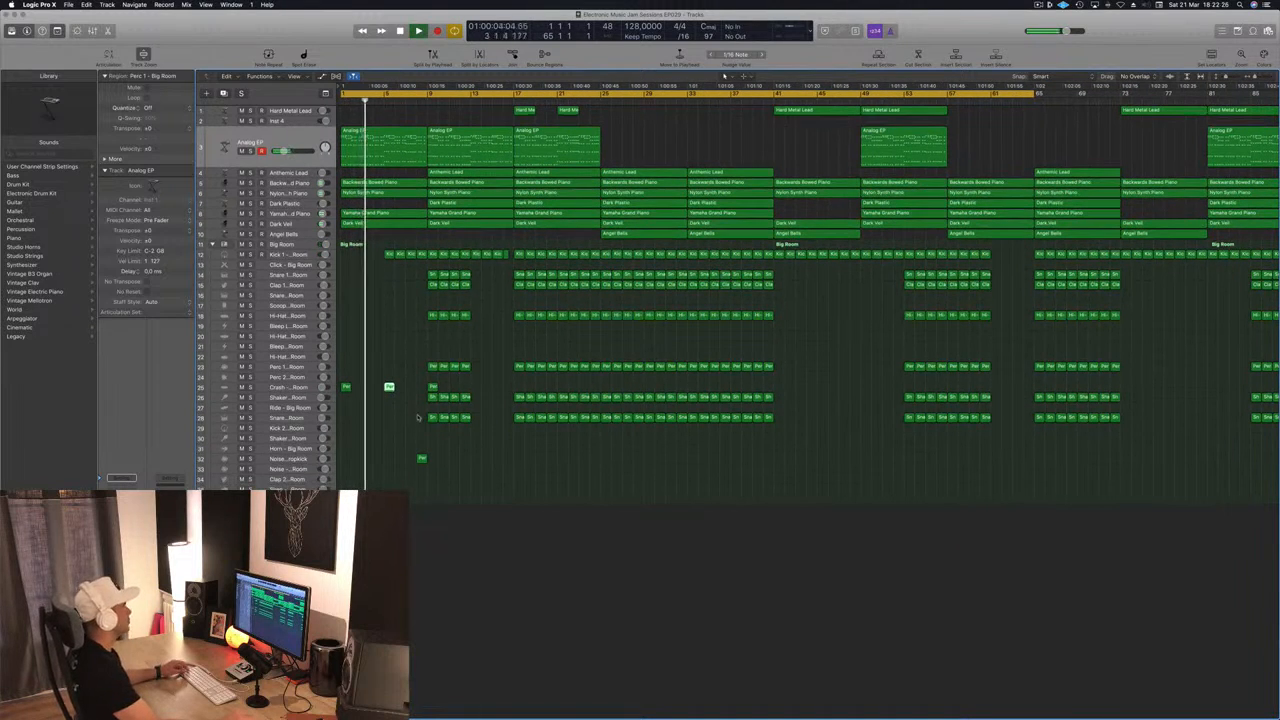
{"action": "key", "text": "super+Down"}
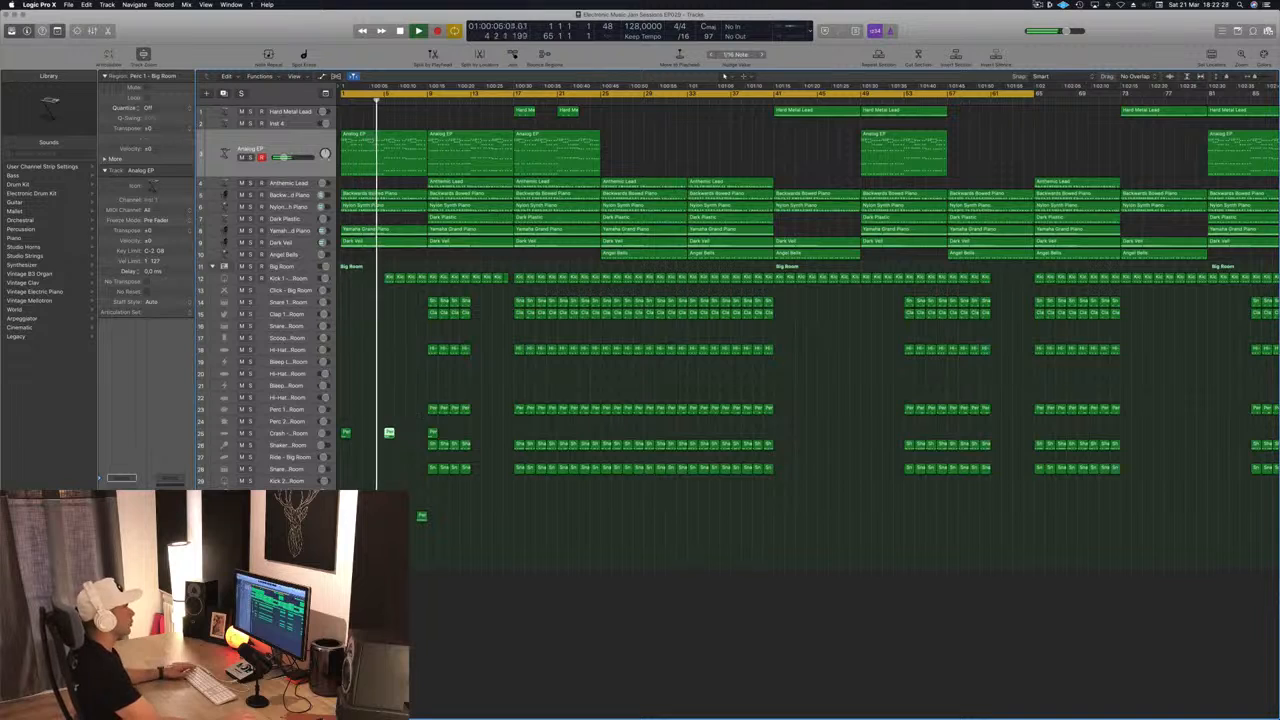
{"action": "left_click", "coordinate": [1039, 5]}
{"action": "left_click", "coordinate": [975, 30]}
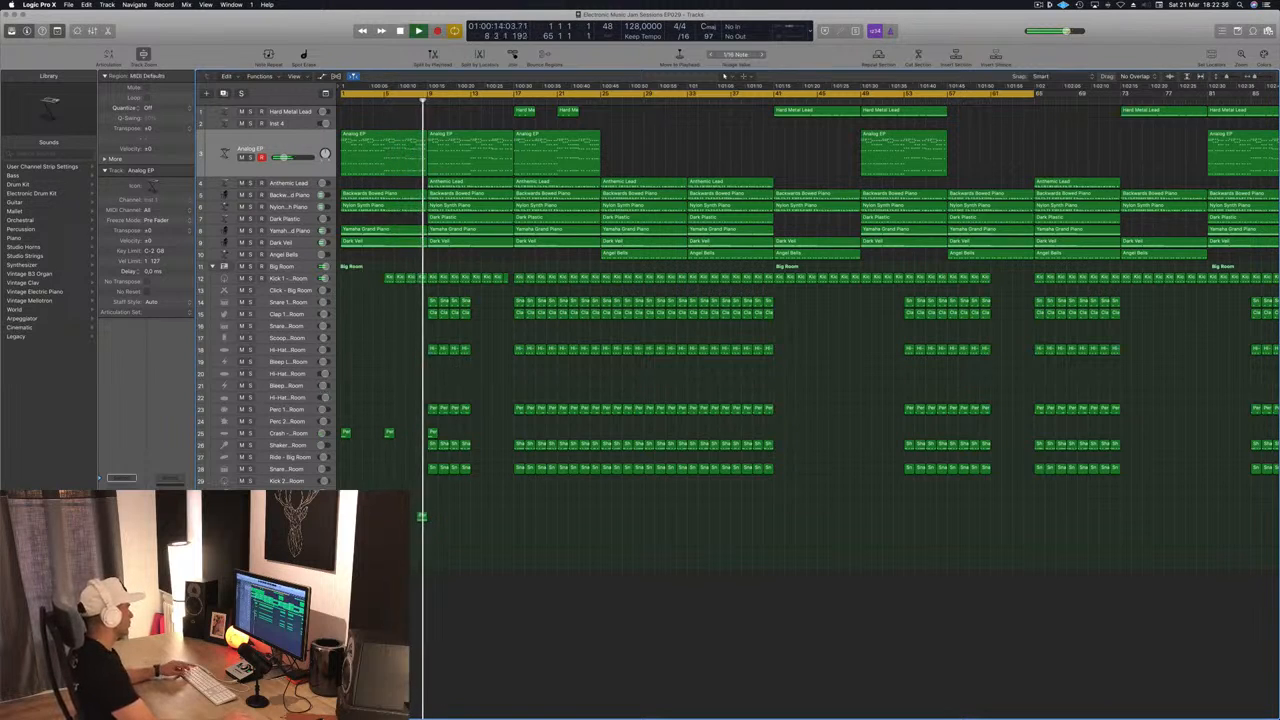
Copy the Noise Downer - Dropkick region from bar 8 to bars 9 and 13 and play from about bar 8
{"action": "left_click", "coordinate": [422, 517]}
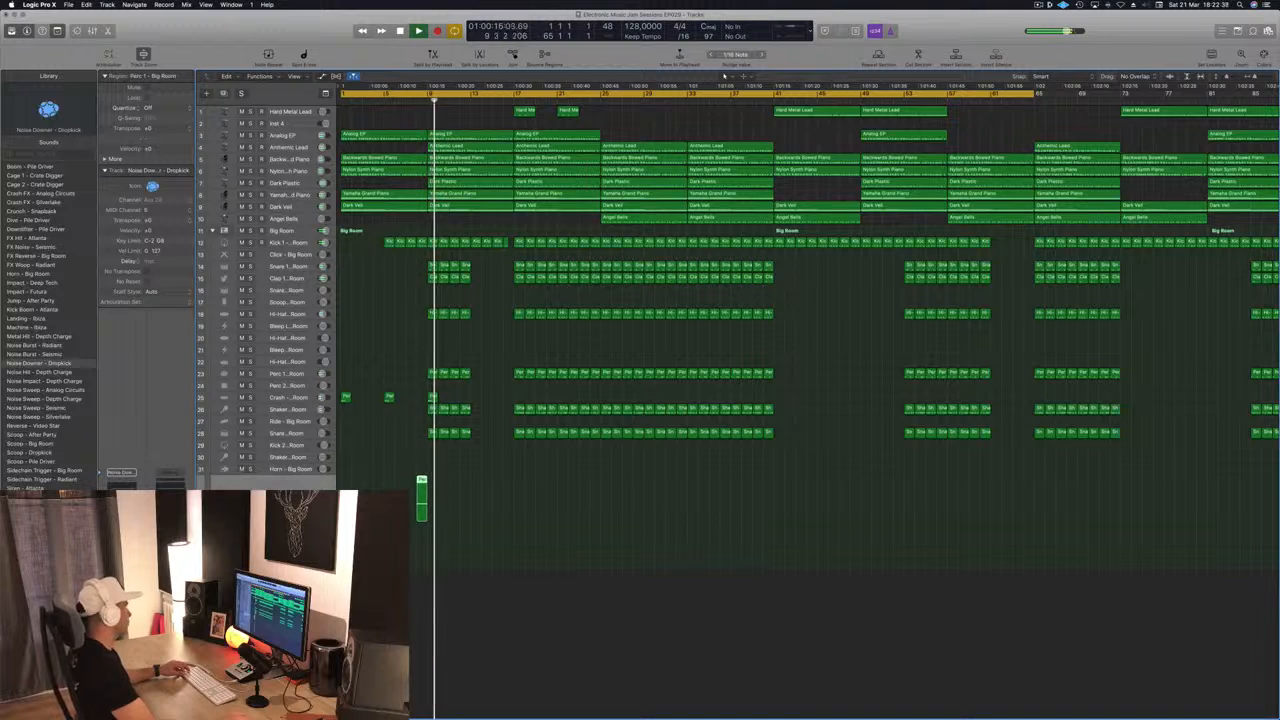
{"action": "left_click_drag", "start_coordinate": [425, 500], "coordinate": [476, 482]}
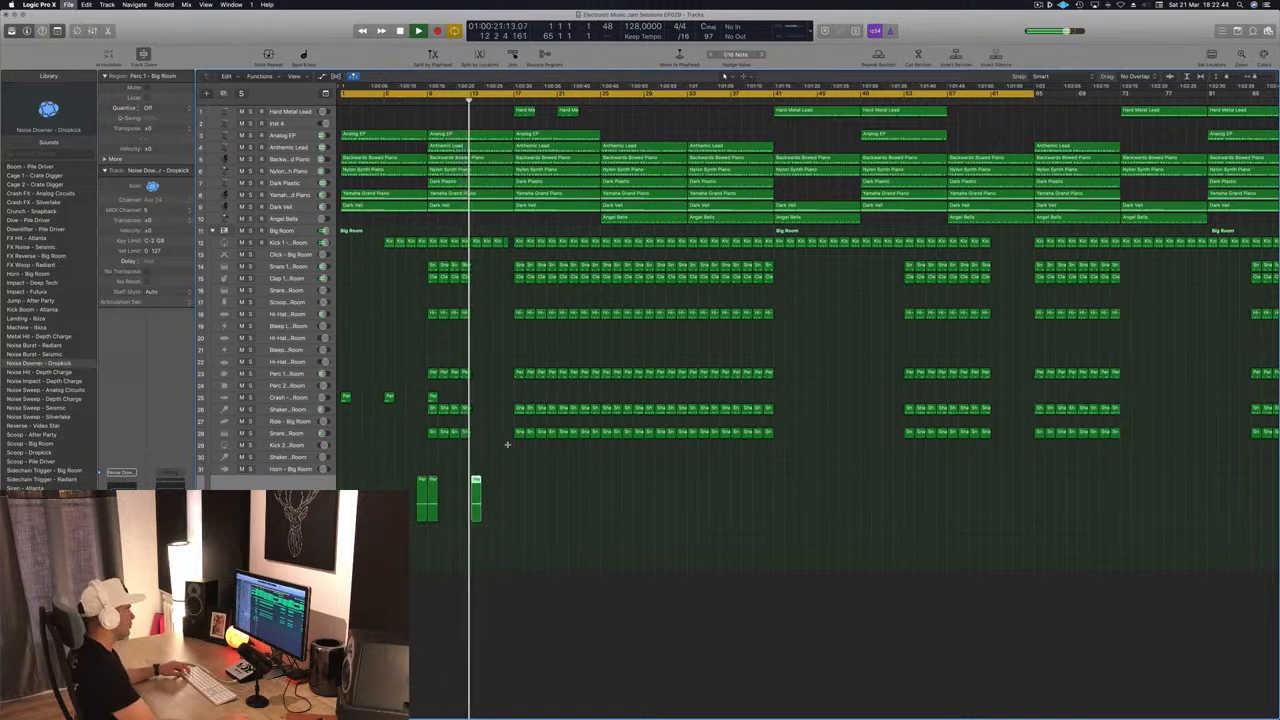
{"action": "scroll", "coordinate": [511, 341], "scroll_direction": "up", "scroll_amount": 5}
{"action": "scroll", "coordinate": [511, 341], "scroll_direction": "down", "scroll_amount": 3}
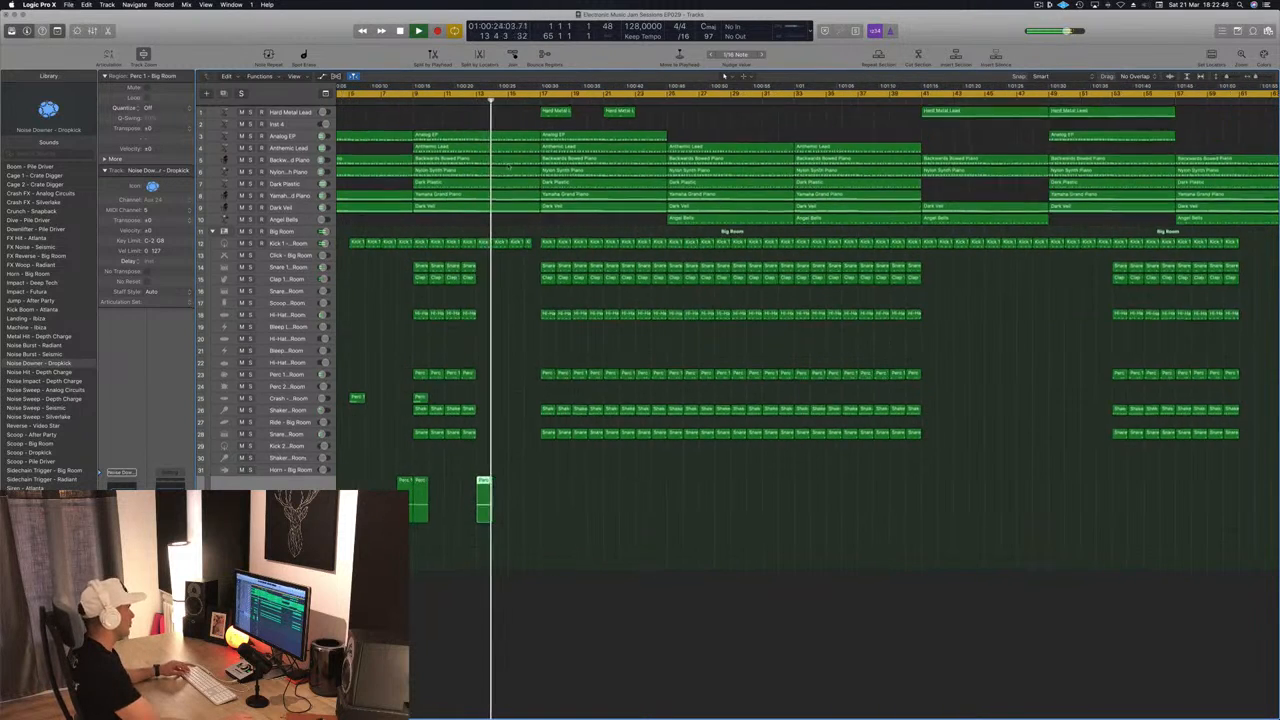
{"action": "scroll", "coordinate": [508, 167], "scroll_direction": "left", "scroll_amount": 5}
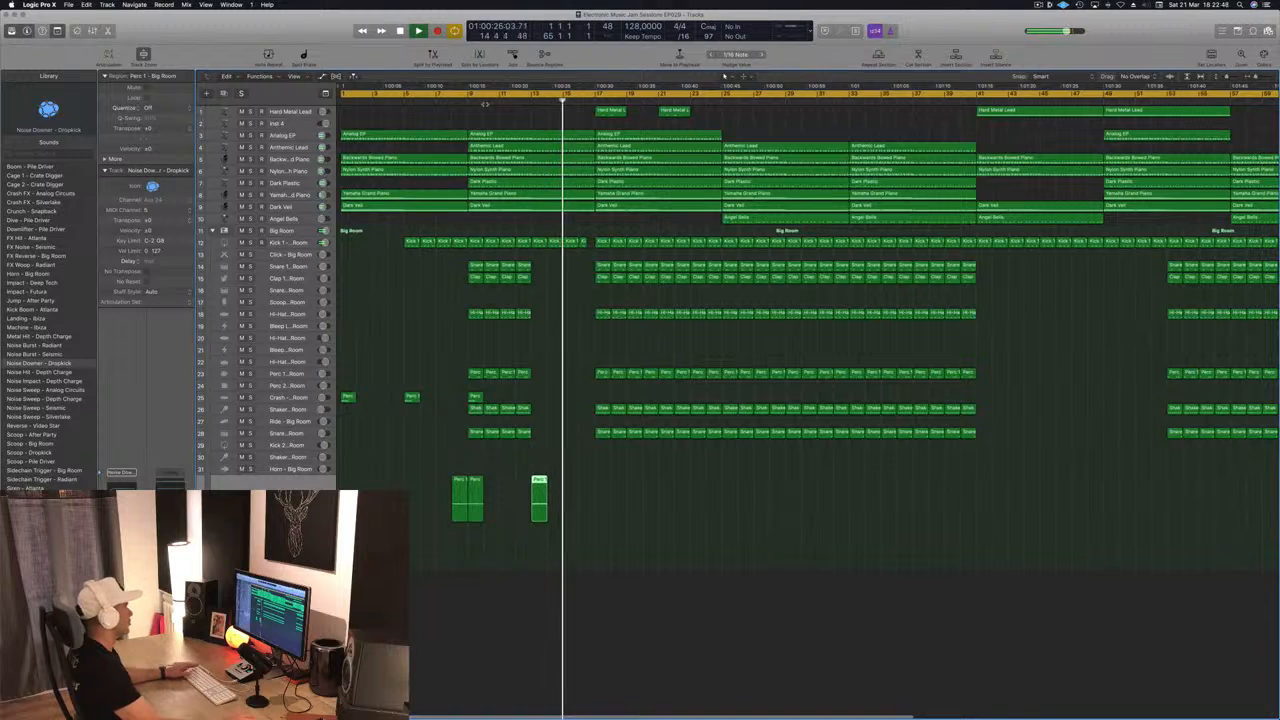
{"action": "left_click", "coordinate": [452, 97]}
Delete the Anthemic Lead region at bar 17 and play the lead-in from about bar 13
{"action": "left_click", "coordinate": [294, 149]}
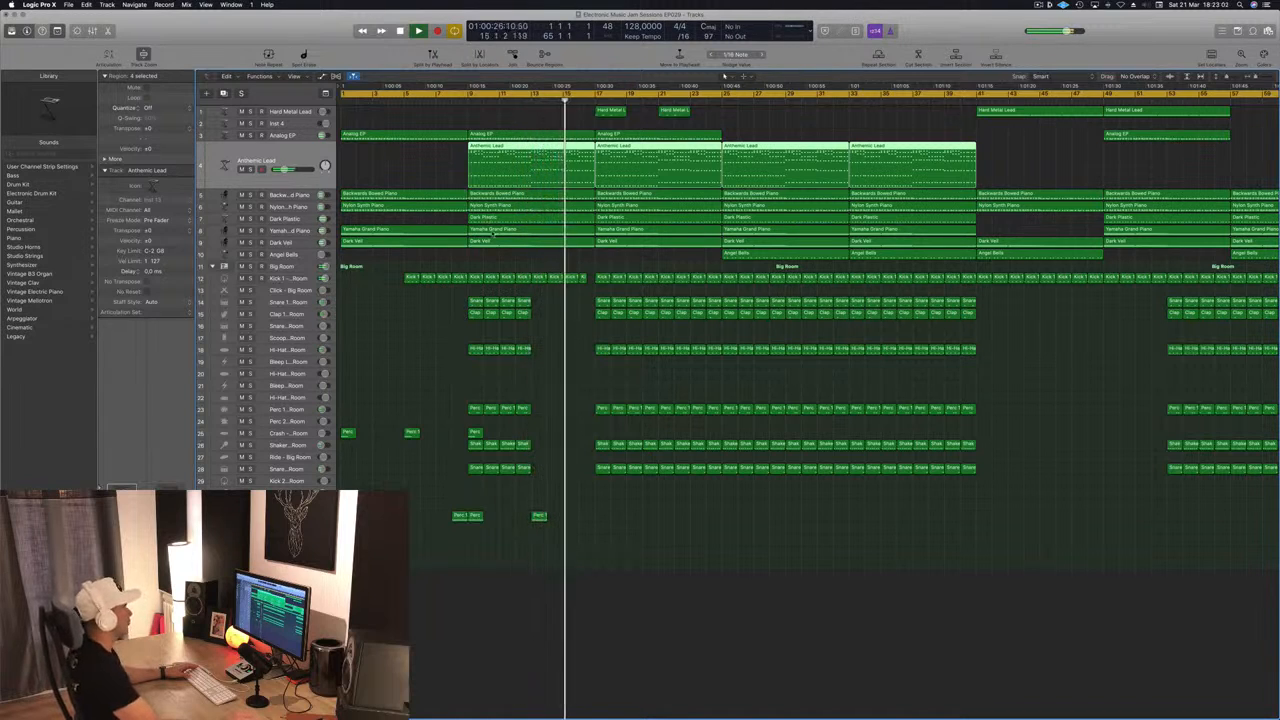
{"action": "left_click", "coordinate": [693, 121]}
{"action": "left_click", "coordinate": [670, 148]}
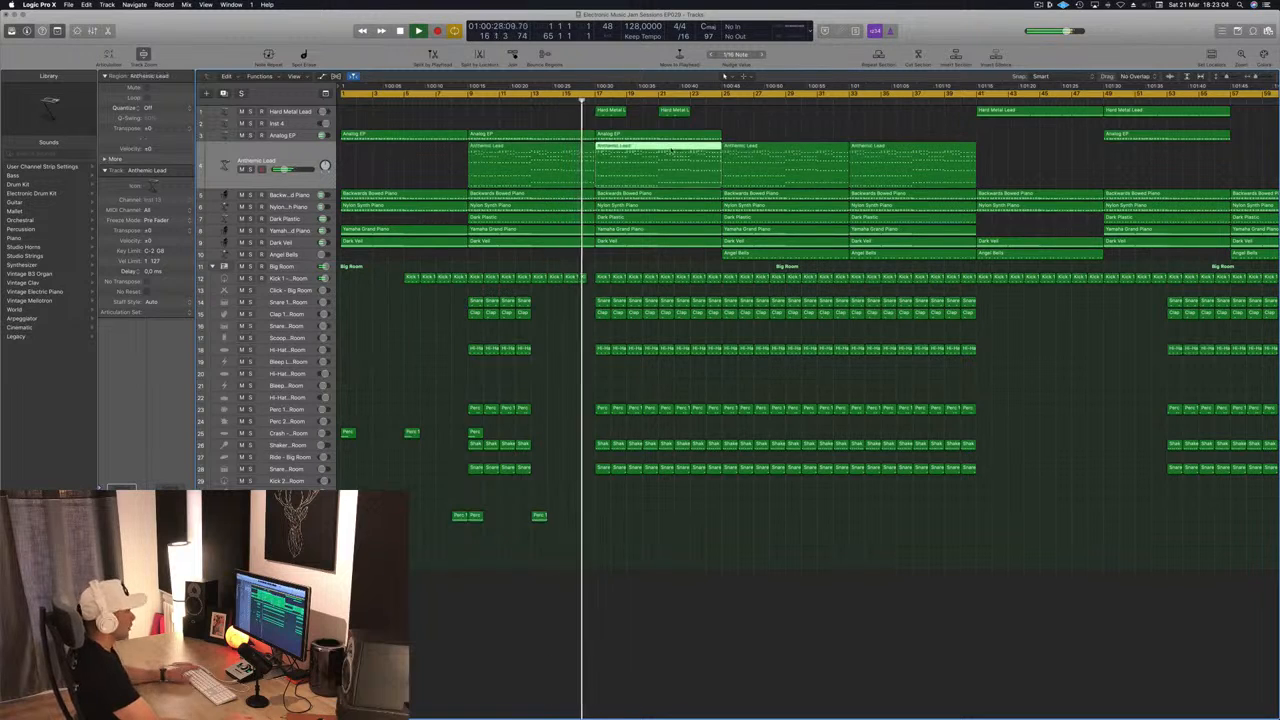
{"action": "key", "text": "Delete"}
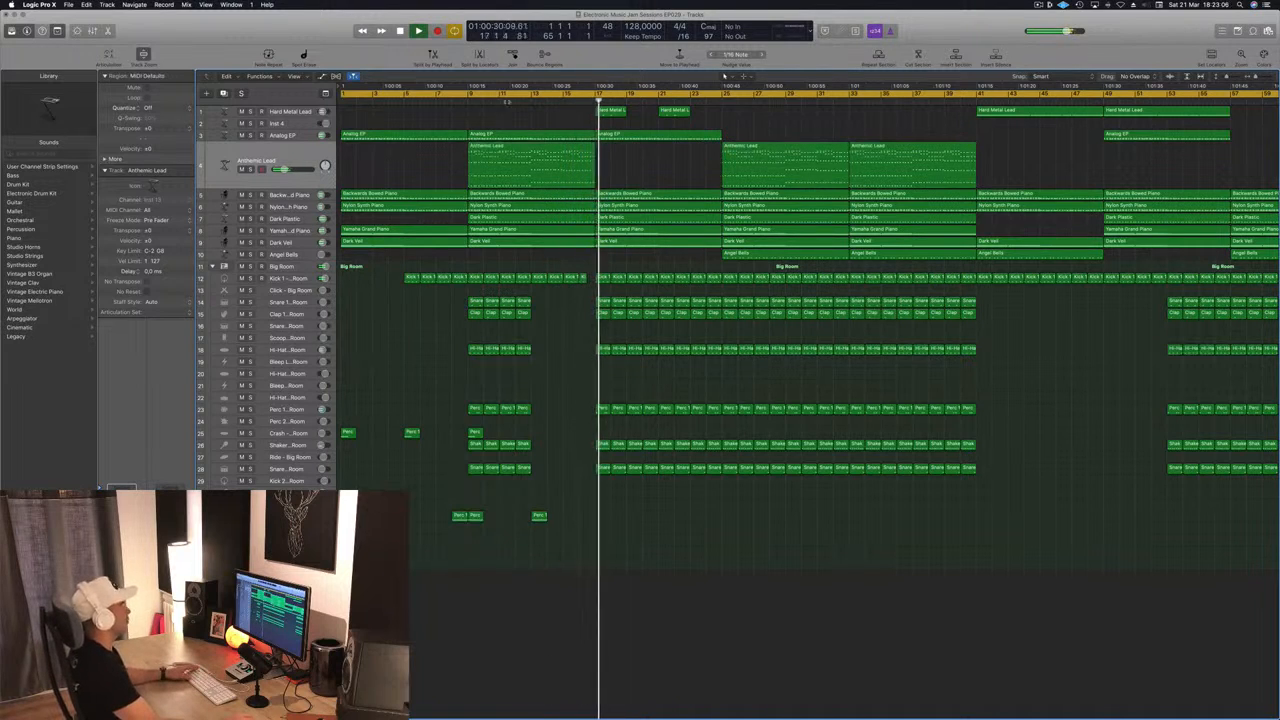
{"action": "left_click", "coordinate": [523, 101]}
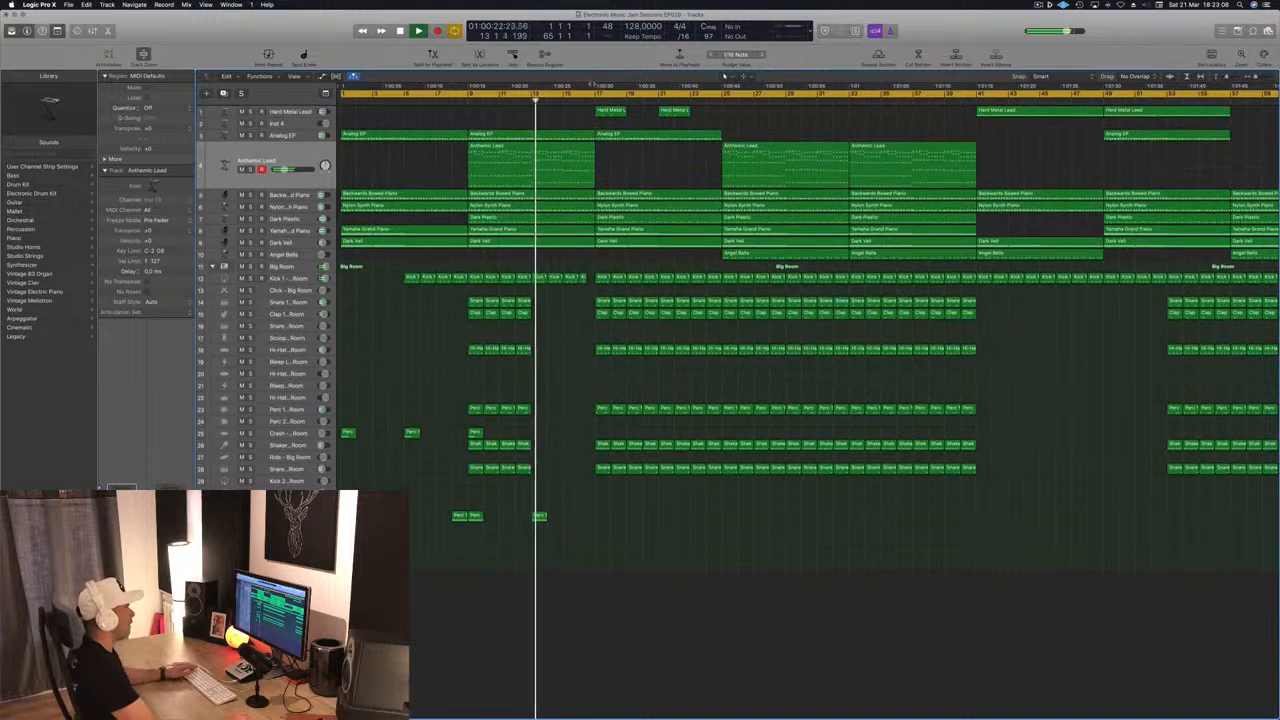
Move the Hard Metal Lead regions from bars 17 and 21 to bars 25 and 29, and remove the Analog EP region at bar 17
{"action": "mouse_move", "coordinate": [713, 115]}
{"action": "left_mouse_down"}
{"action": "mouse_move", "coordinate": [565, 125]}
{"action": "mouse_move", "coordinate": [732, 116]}
{"action": "left_mouse_up"}
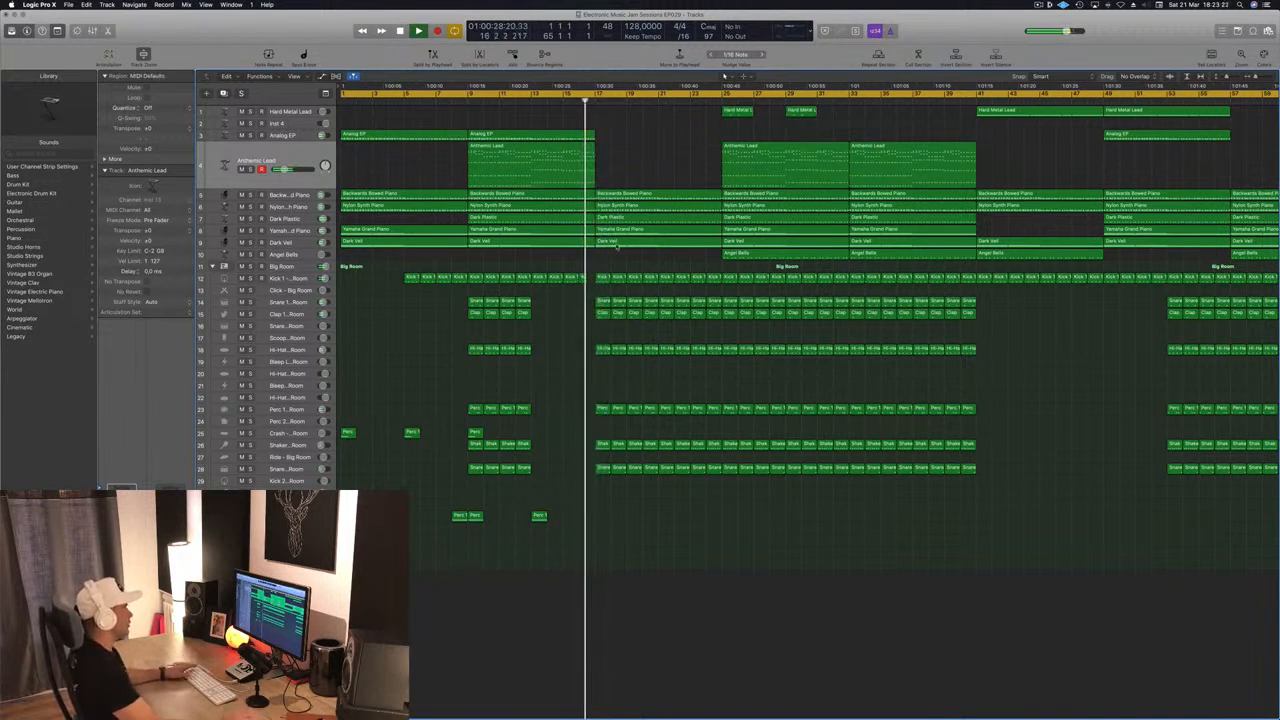
{"action": "left_click", "coordinate": [594, 102]}
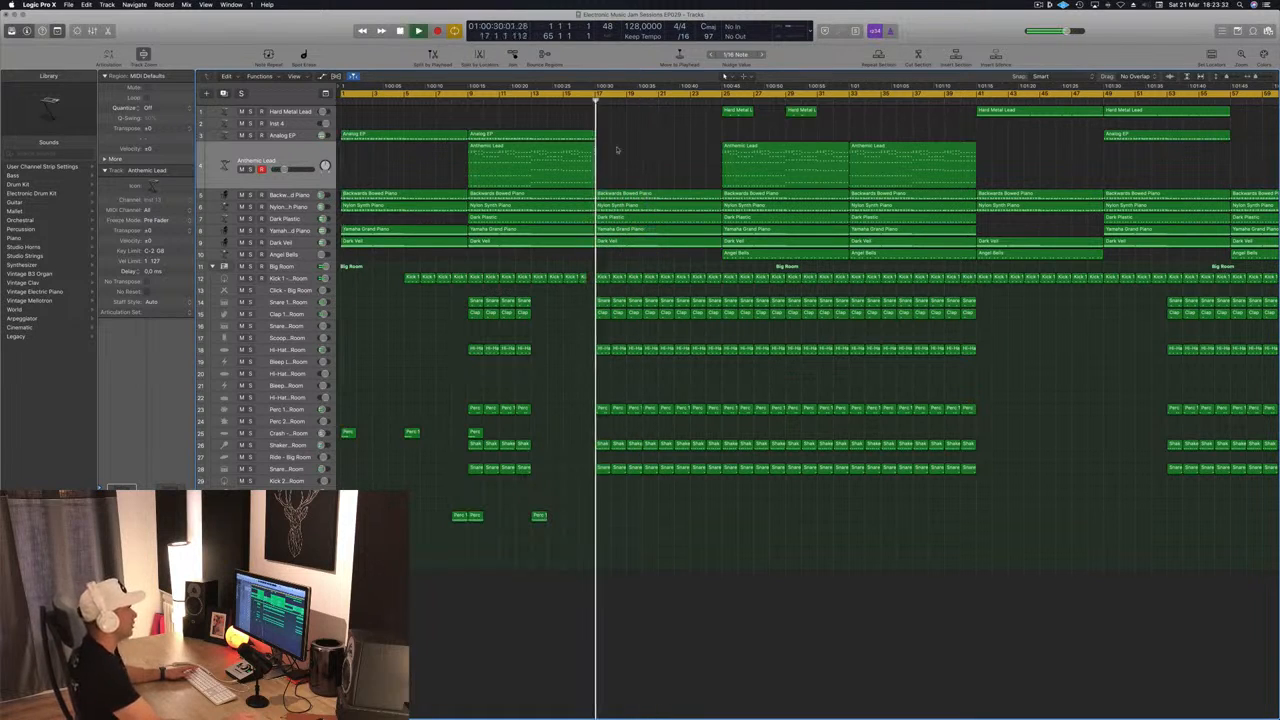
Split the five regions from Backwards Bowed Piano to Dark Veil at bar 21, splitting the notes that cross the cut
{"action": "left_click_drag", "start_coordinate": [681, 180], "coordinate": [687, 254]}
{"action": "key", "text": "super+space"}
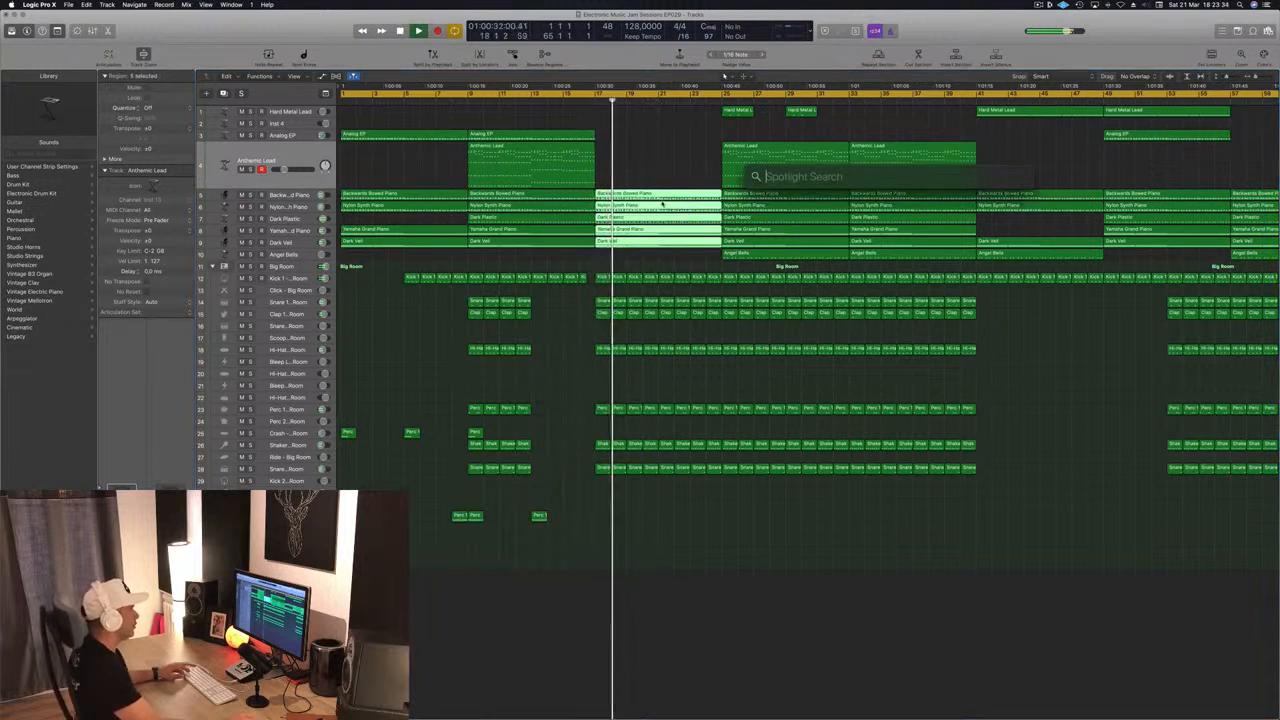
{"action": "key", "text": "Escape"}
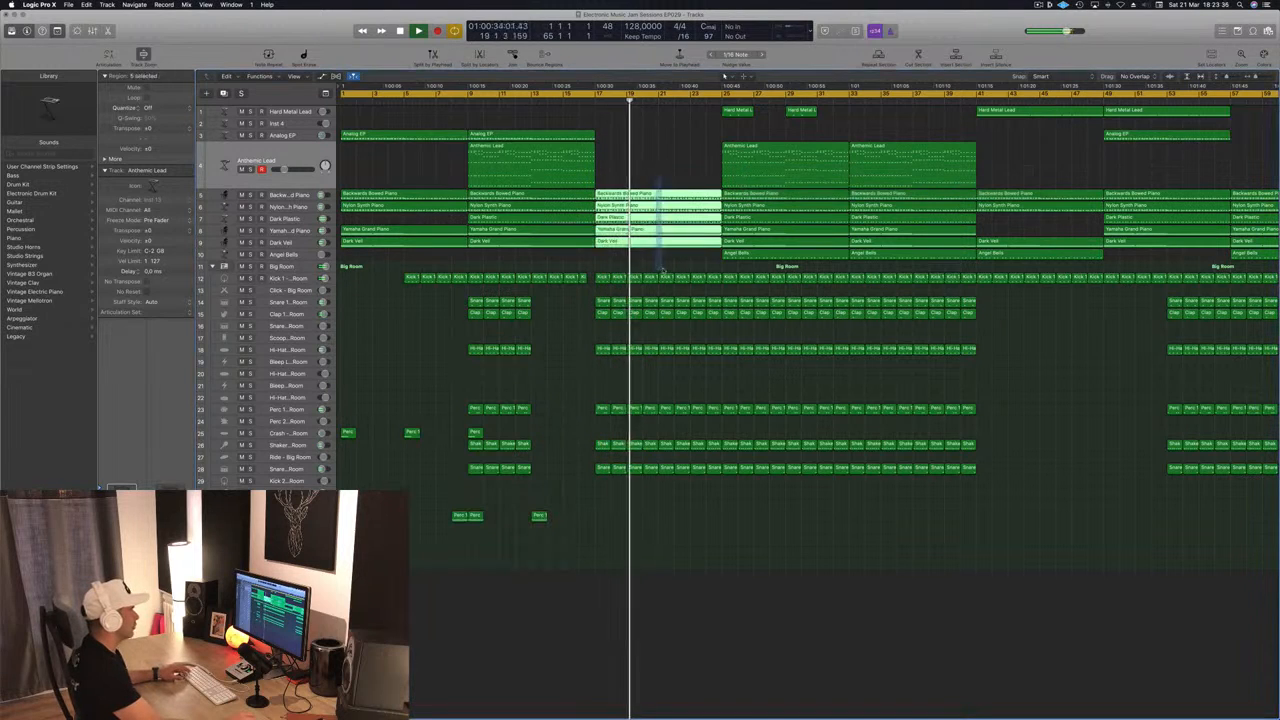
{"action": "key", "text": "super+t"}
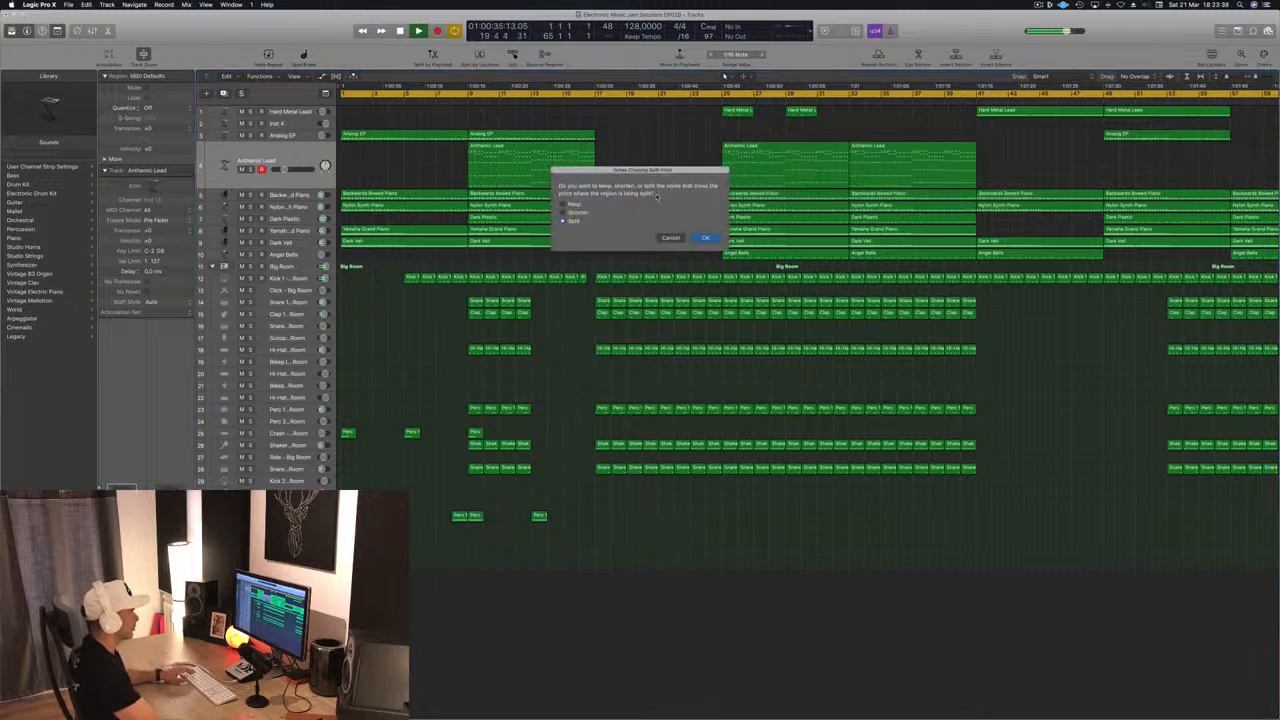
{"action": "key", "text": "Return"}
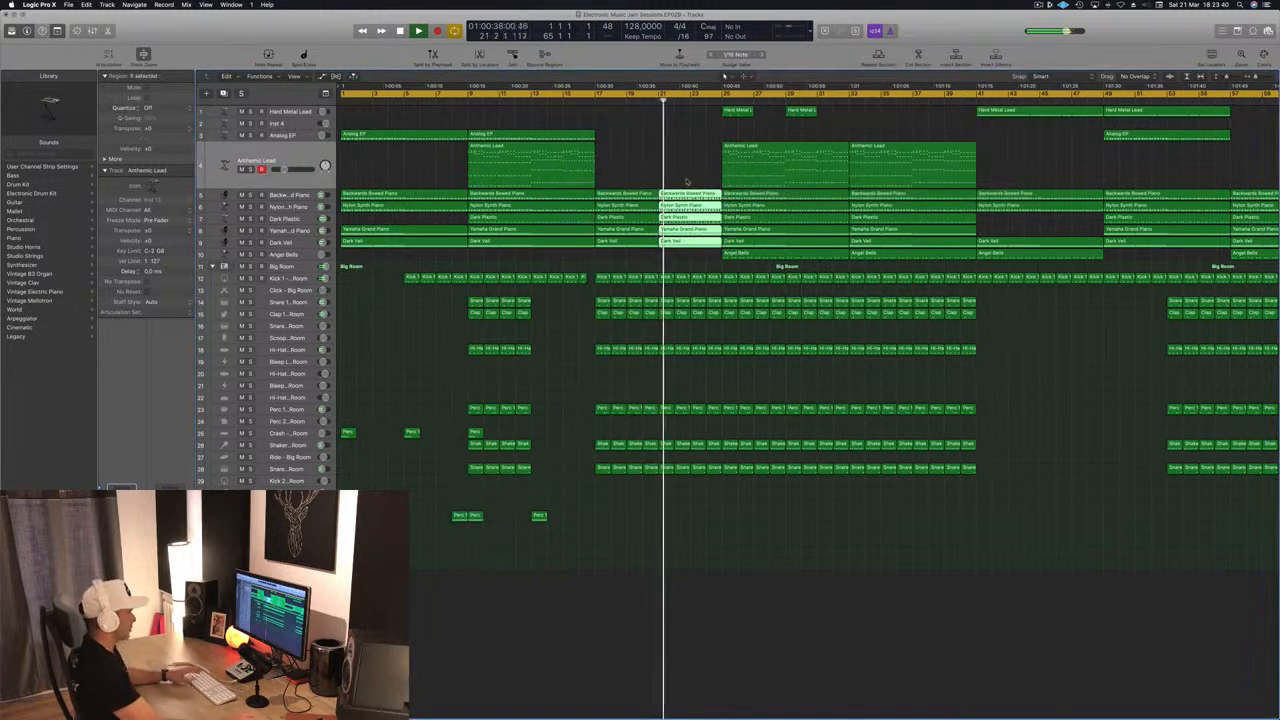
Replace the five bar 21–24 piano and synth regions with copies of the bar 17–20 regions
{"action": "key", "text": "space"}
{"action": "key", "text": "space"}
{"action": "left_click_drag", "start_coordinate": [654, 175], "coordinate": [634, 244]}
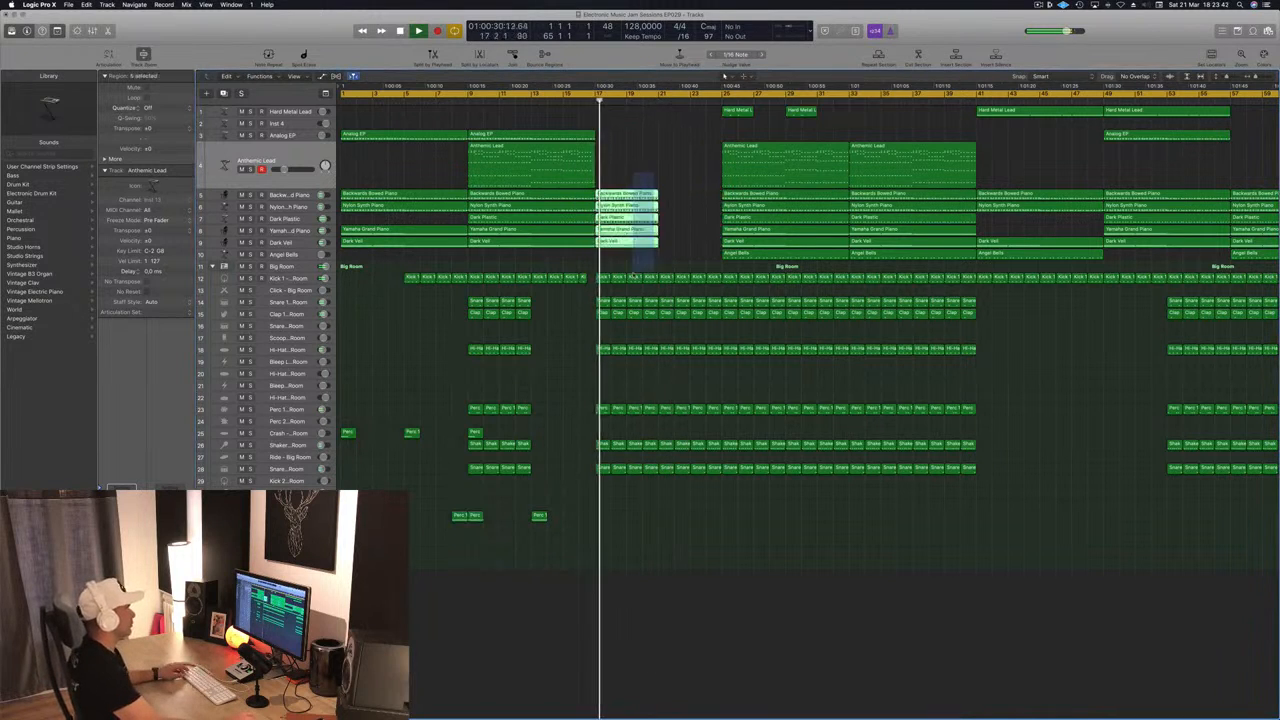
{"action": "left_click_drag", "start_coordinate": [627, 198], "coordinate": [684, 204]}
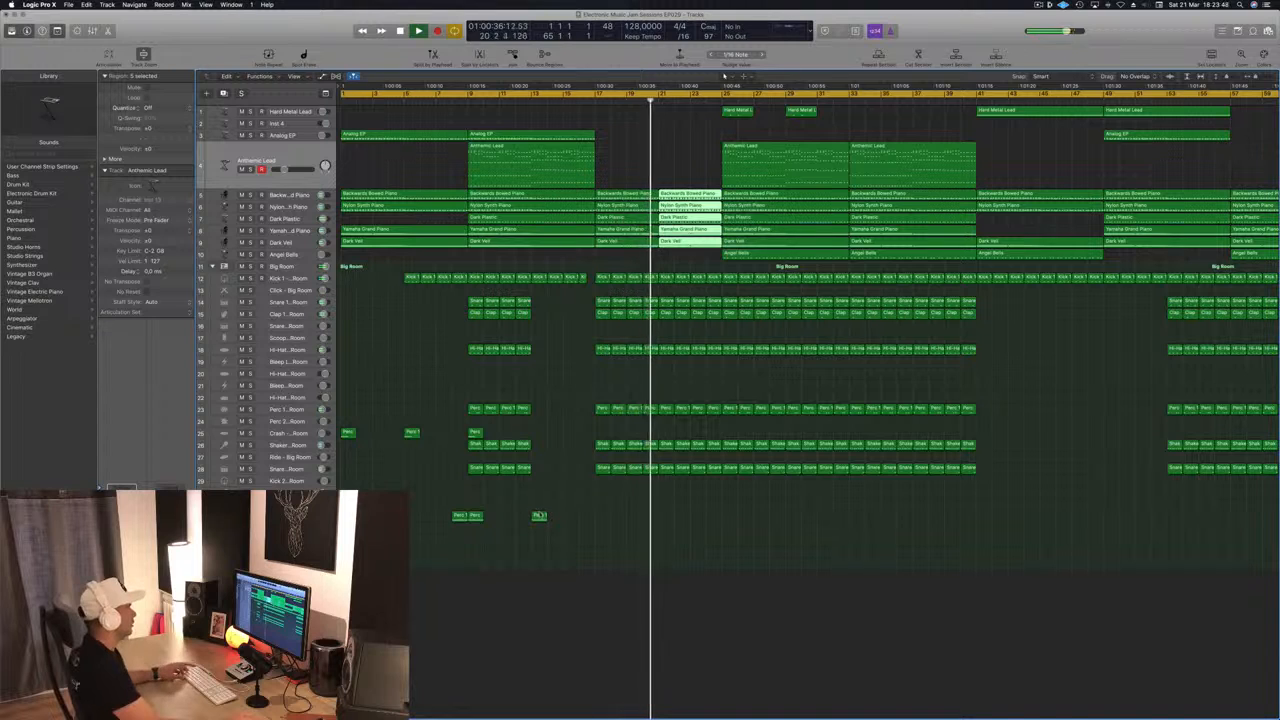
Copy the Noise Downer - Dropkick region from bar 13 to bar 21
{"action": "left_click_drag", "start_coordinate": [538, 515], "coordinate": [670, 518]}
{"action": "key", "text": "super+Right"}
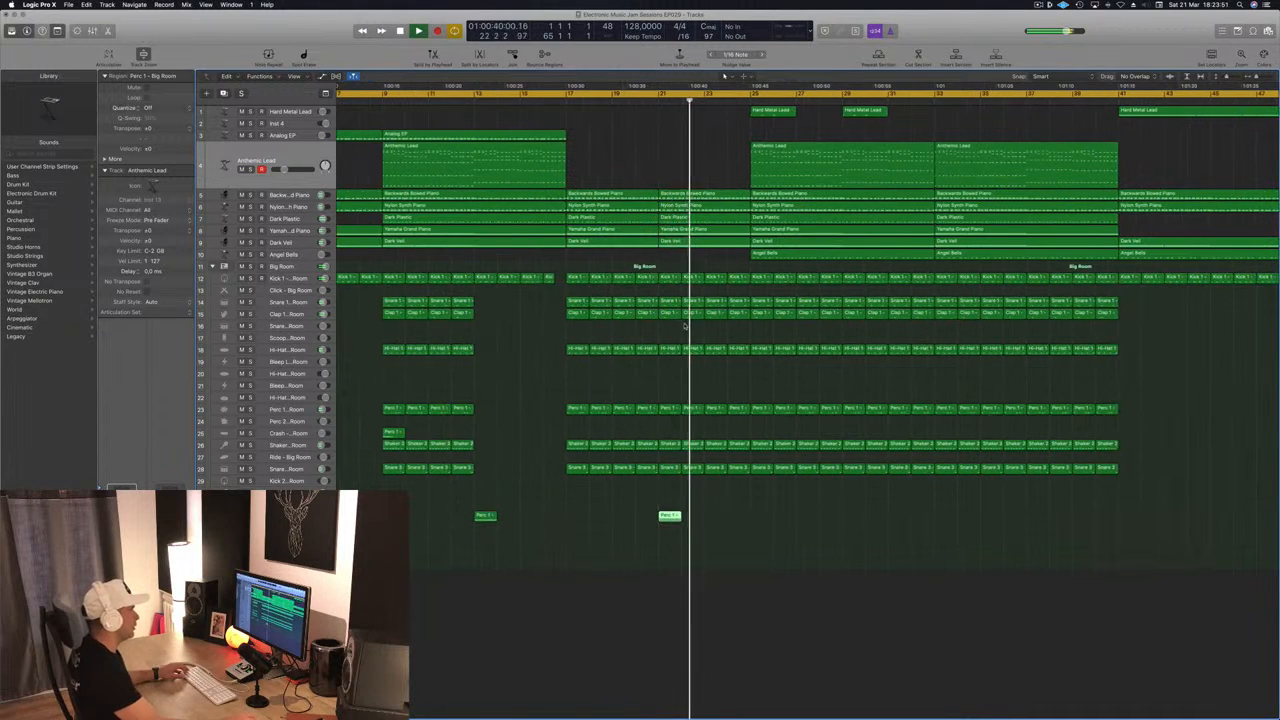
Open the bar 20 kick region in the Piano Roll and review playback around bars 20 to 22
{"action": "left_click", "coordinate": [646, 278]}
{"action": "key", "text": "p"}
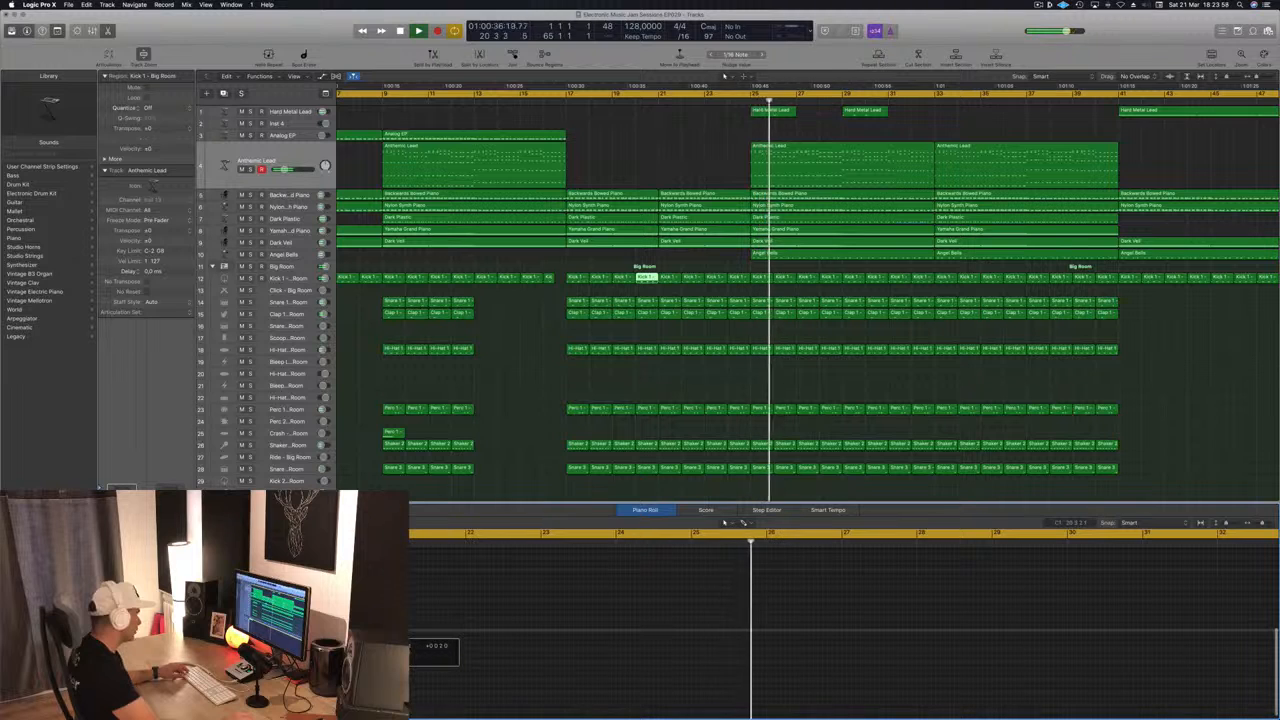
{"action": "left_click", "coordinate": [634, 103]}
{"action": "scroll", "coordinate": [617, 114], "scroll_direction": "down", "scroll_amount": 5}
{"action": "left_click", "coordinate": [597, 102]}
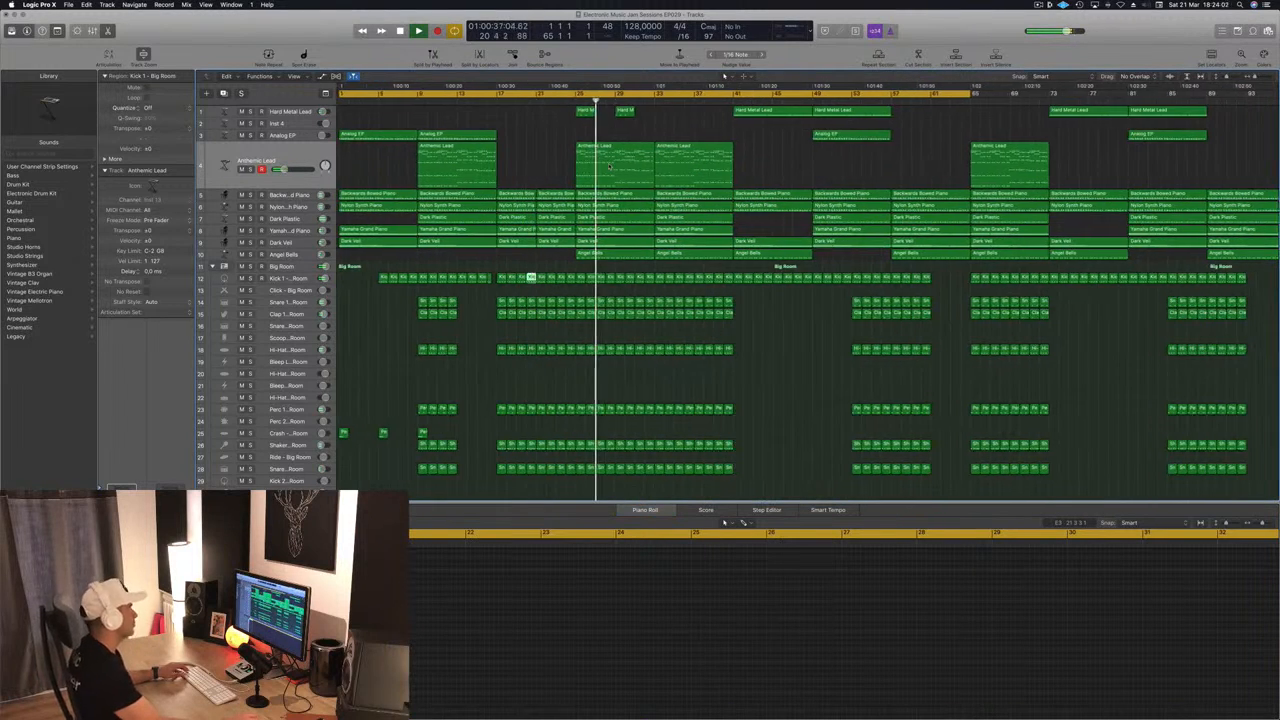
{"action": "scroll", "coordinate": [610, 167], "scroll_direction": "up", "scroll_amount": 3}
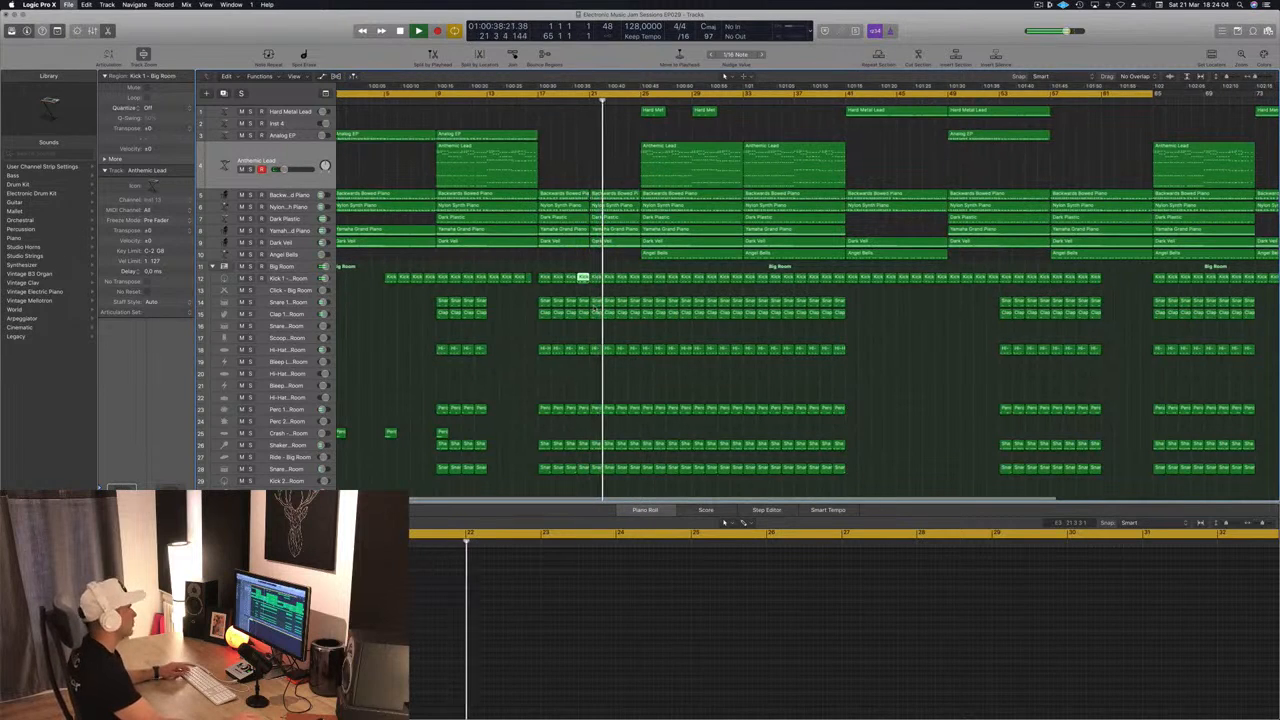
{"action": "scroll", "coordinate": [570, 325], "scroll_direction": "down", "scroll_amount": 2}
{"action": "key", "text": "space"}
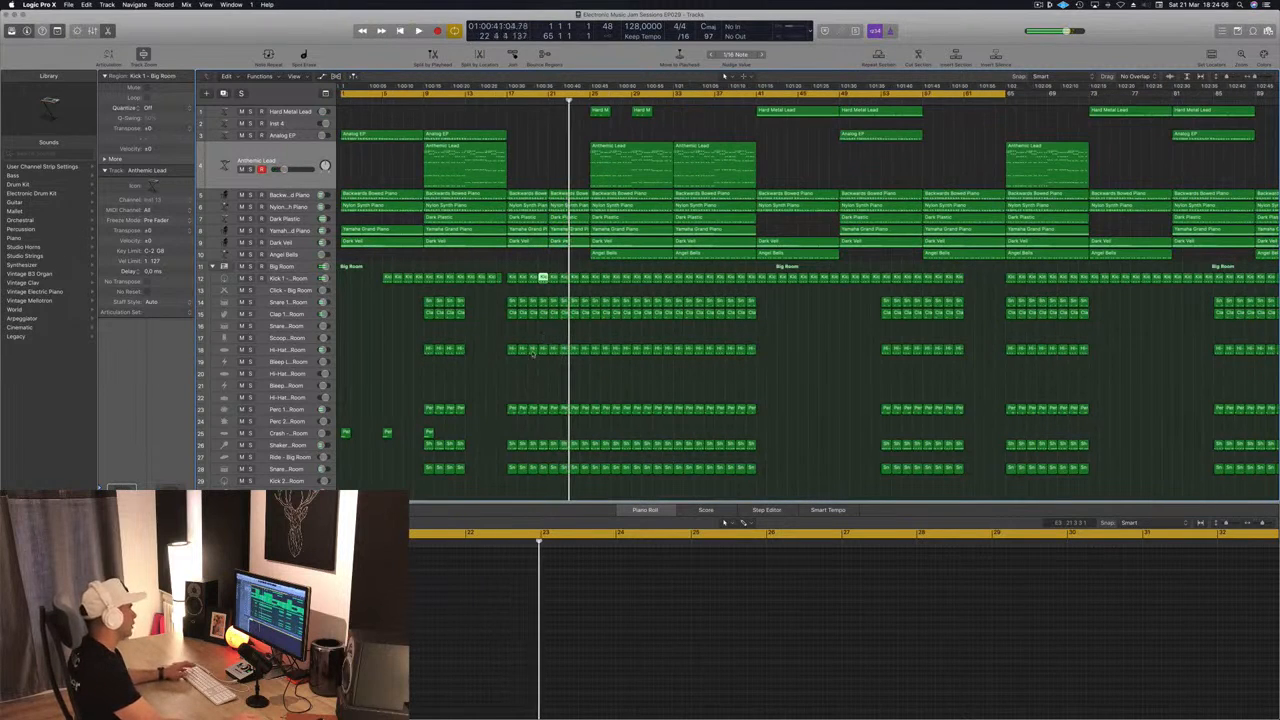
{"action": "scroll", "coordinate": [533, 352], "scroll_direction": "down", "scroll_amount": 2}
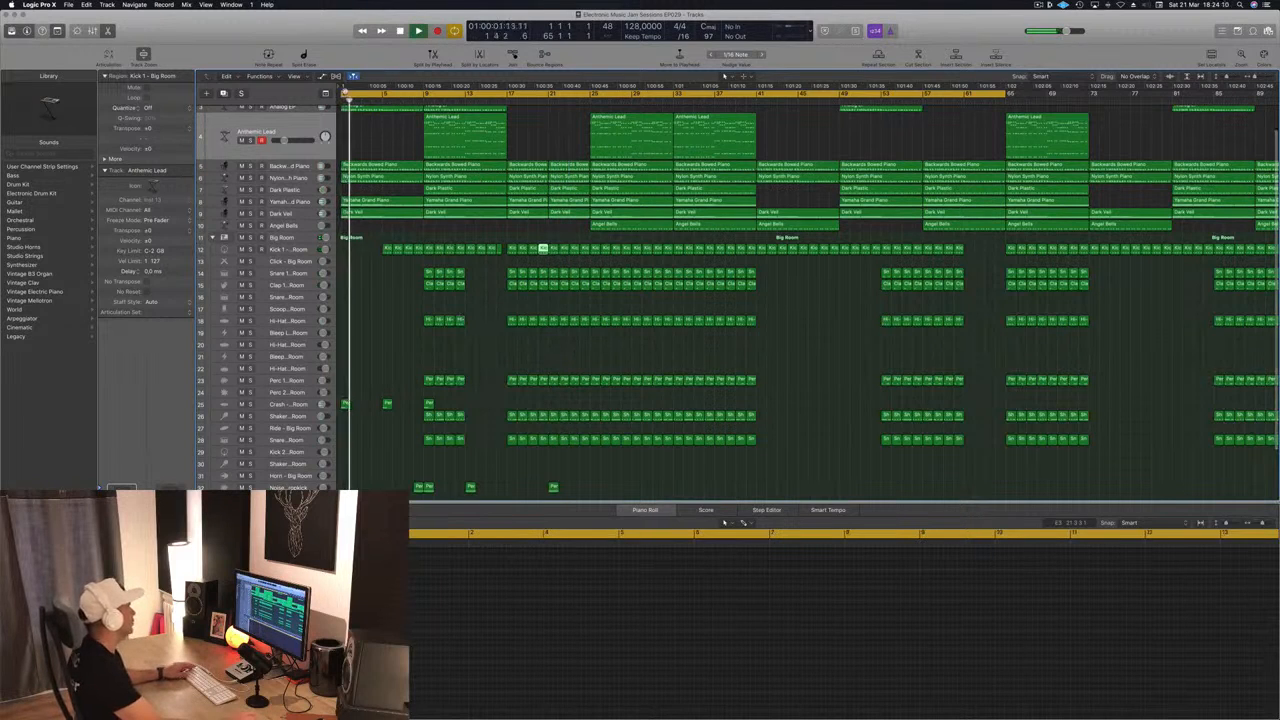
Set the cycle range to start at bar 9, play back from there, and clear the region selection
{"action": "left_click_drag", "start_coordinate": [347, 92], "coordinate": [426, 104]}
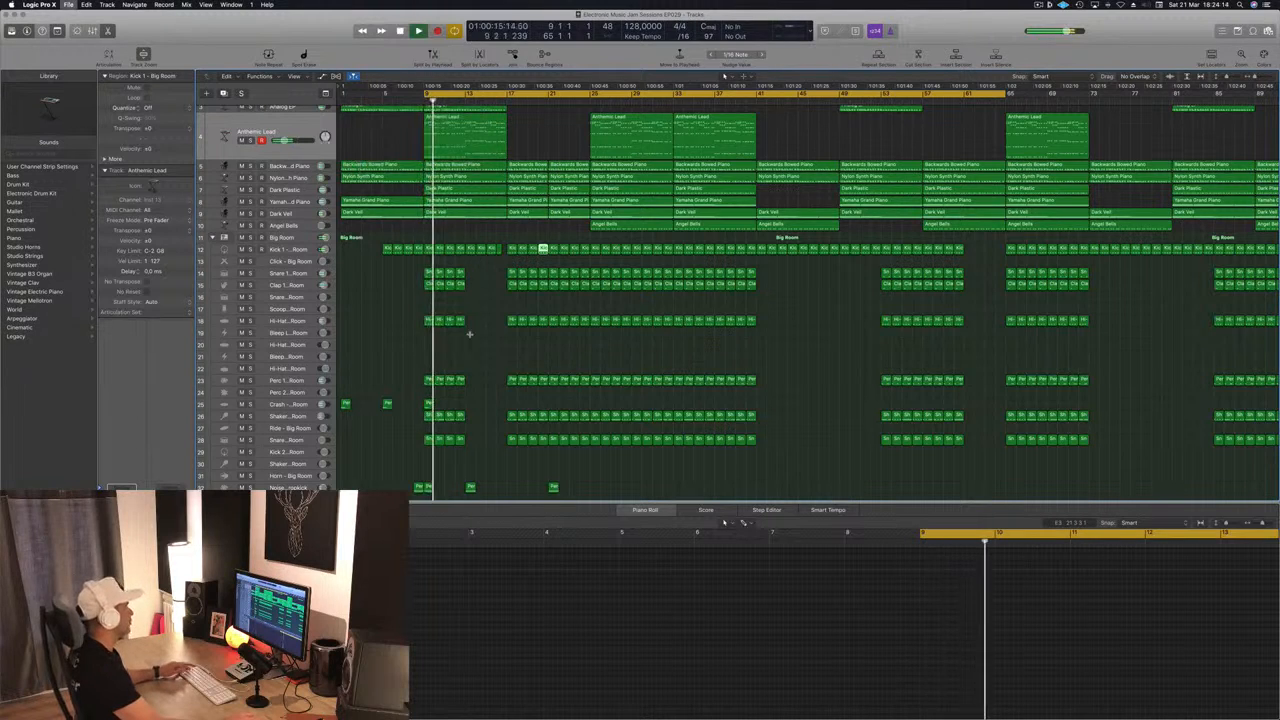
{"action": "key", "text": "super+Up"}
{"action": "key", "text": "super+Up"}
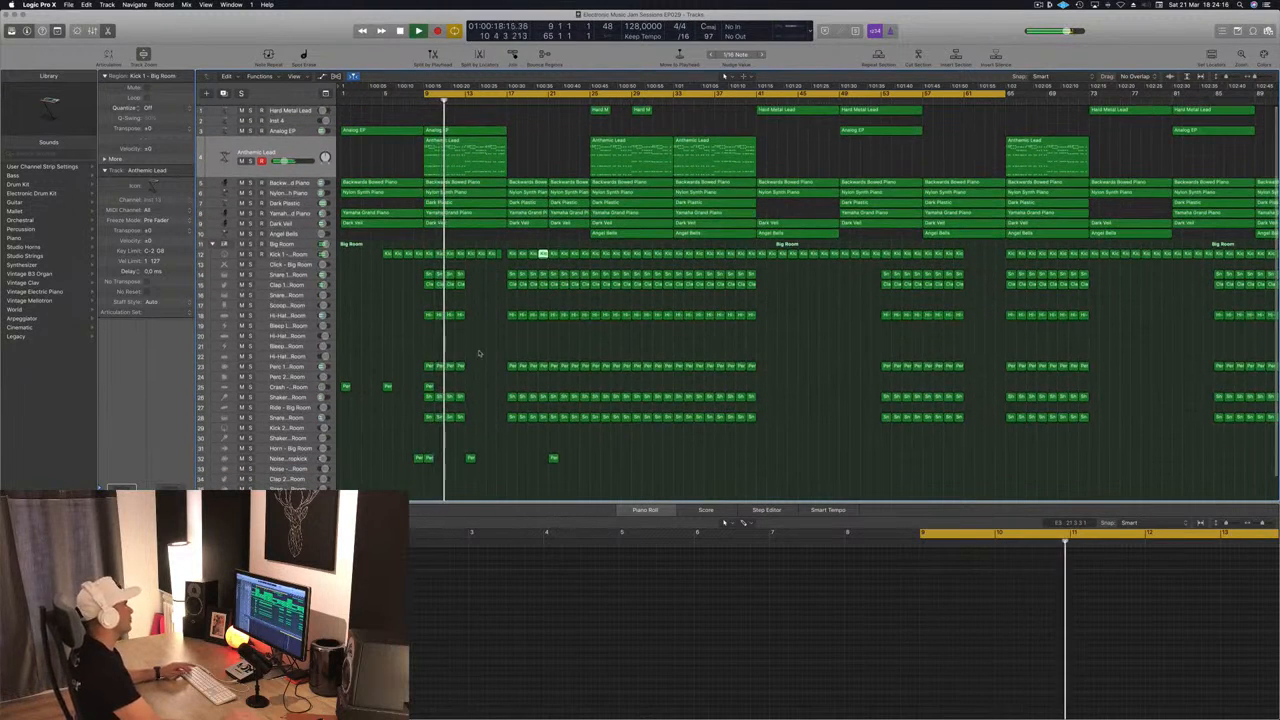
{"action": "left_click", "coordinate": [434, 342]}
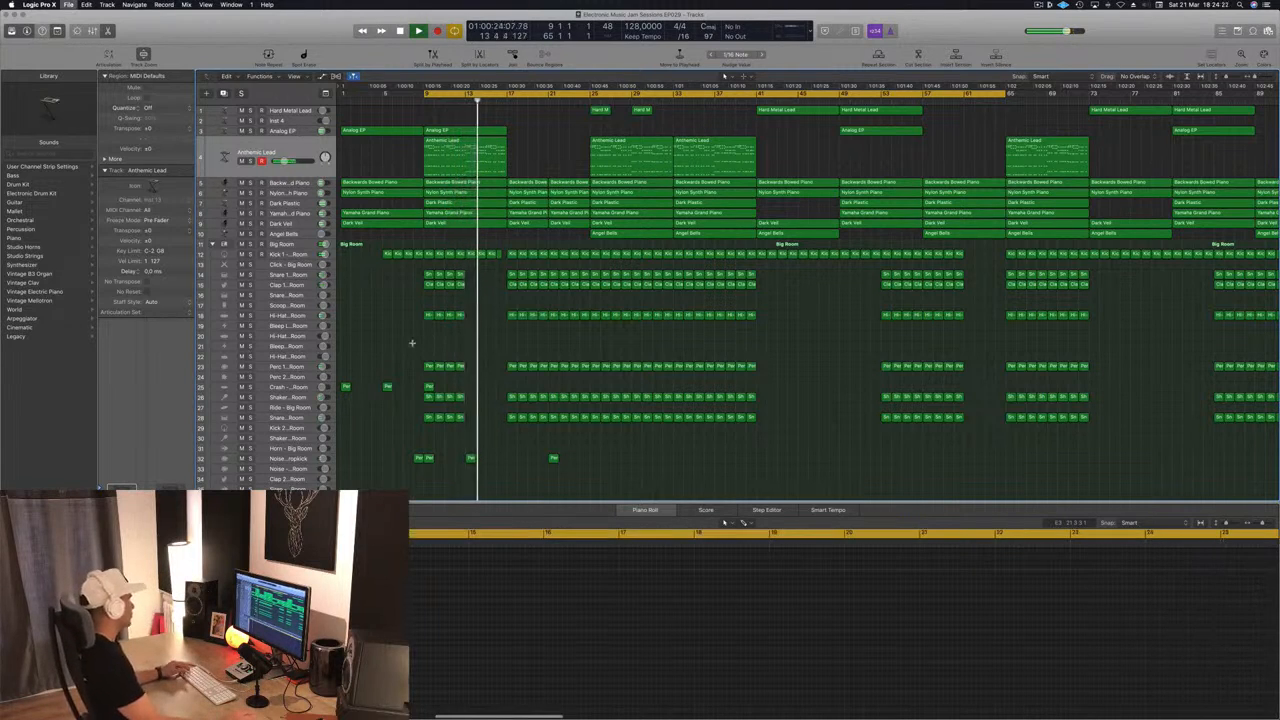
{"action": "key", "text": "super+Left"}
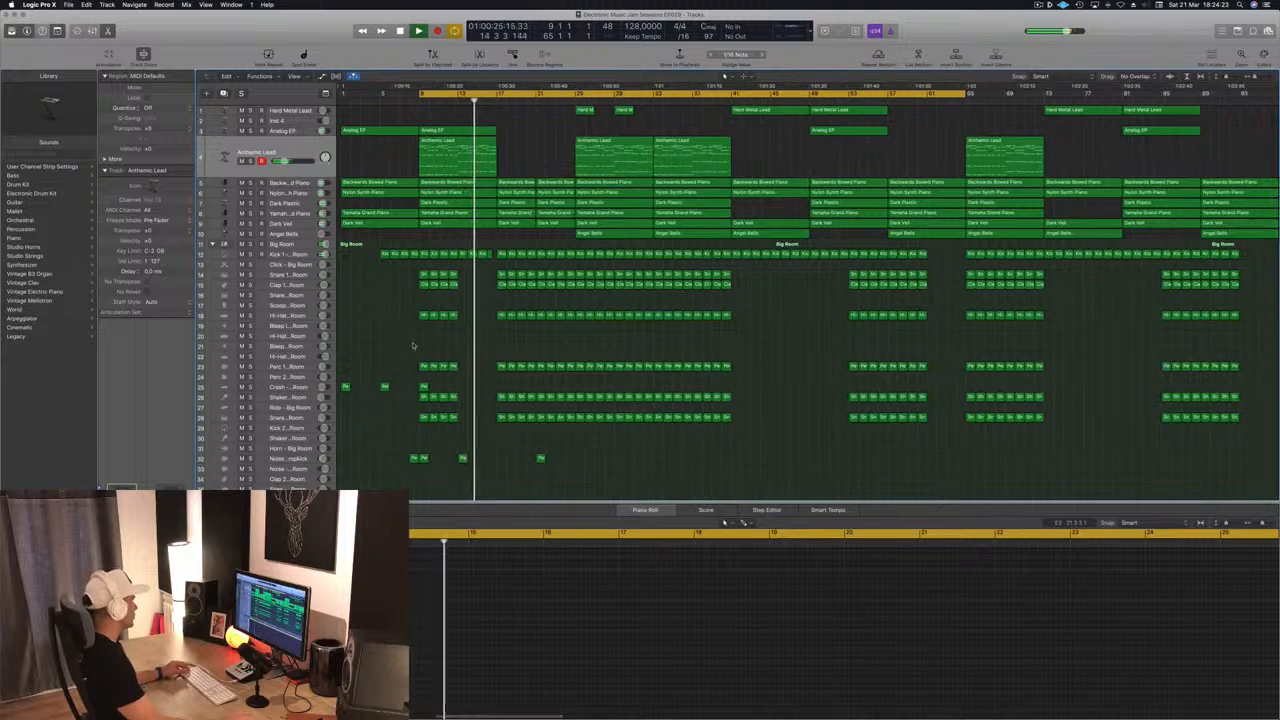
Move the bar 17 Hi-Hat 1 region to the Bleep High track at bar 21, keeping only one note at its start
{"action": "left_click", "coordinate": [500, 315]}
{"action": "left_click_drag", "start_coordinate": [500, 315], "coordinate": [501, 345]}
{"action": "left_click_drag", "start_coordinate": [604, 600], "coordinate": [709, 634]}
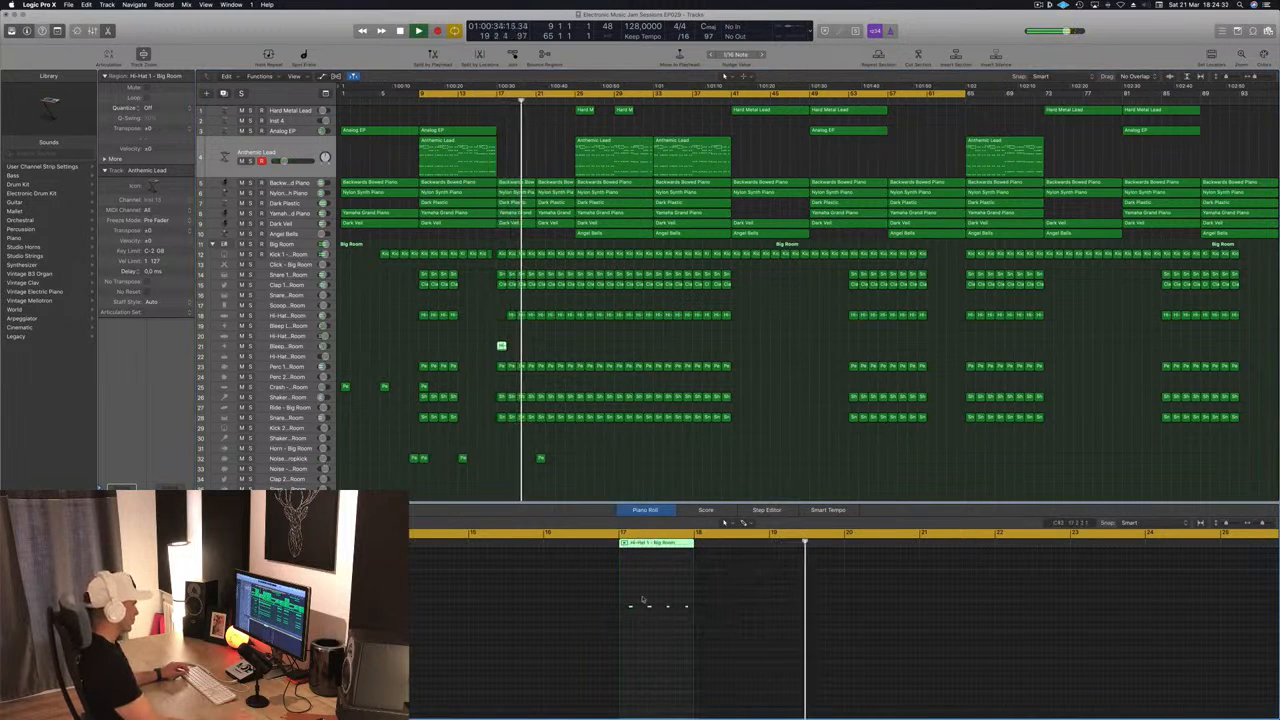
{"action": "left_click", "coordinate": [675, 620]}
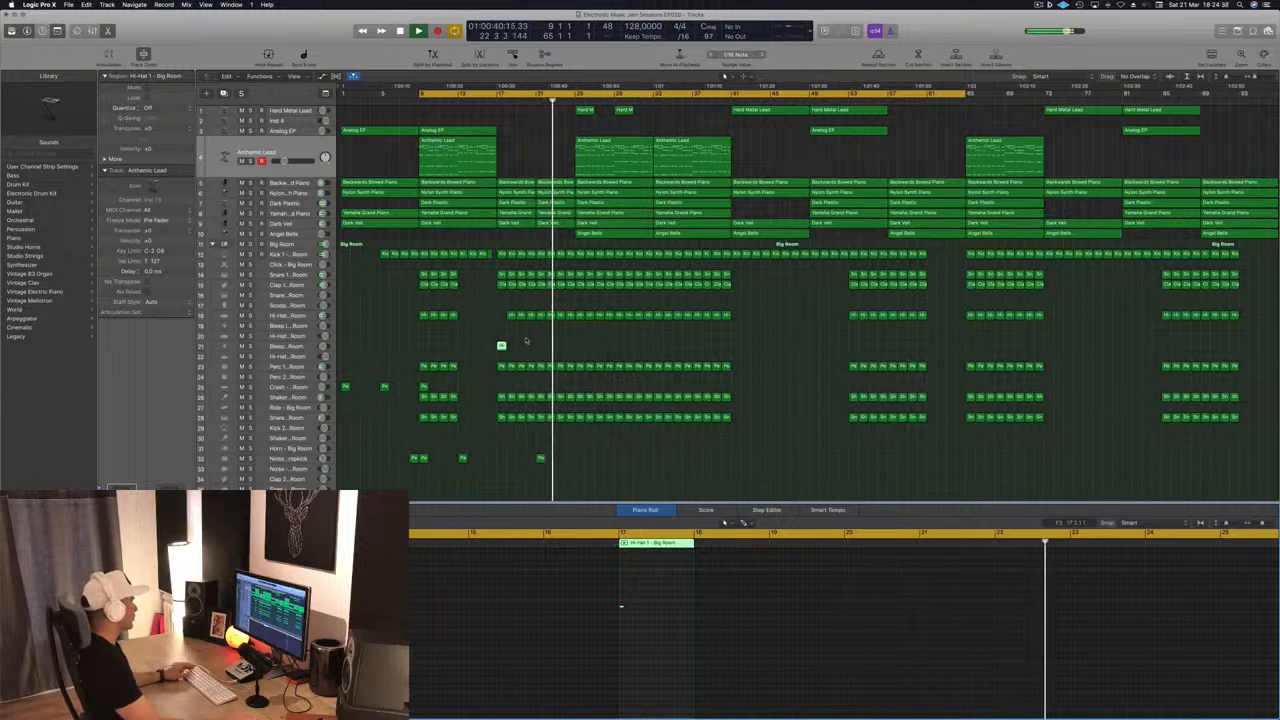
{"action": "left_click_drag", "start_coordinate": [501, 346], "coordinate": [541, 347]}
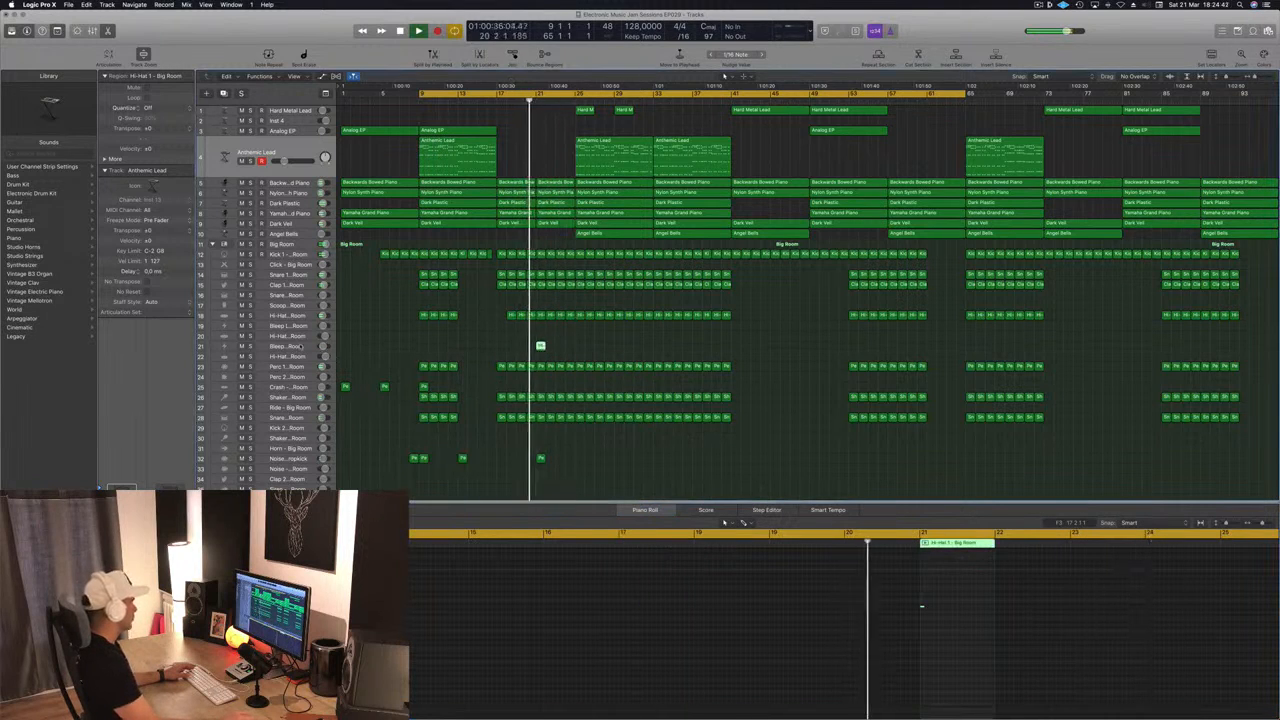
Change the Bleep High track's sound to Noise - Video Star and play it back from bar 20
{"action": "left_click", "coordinate": [541, 347]}
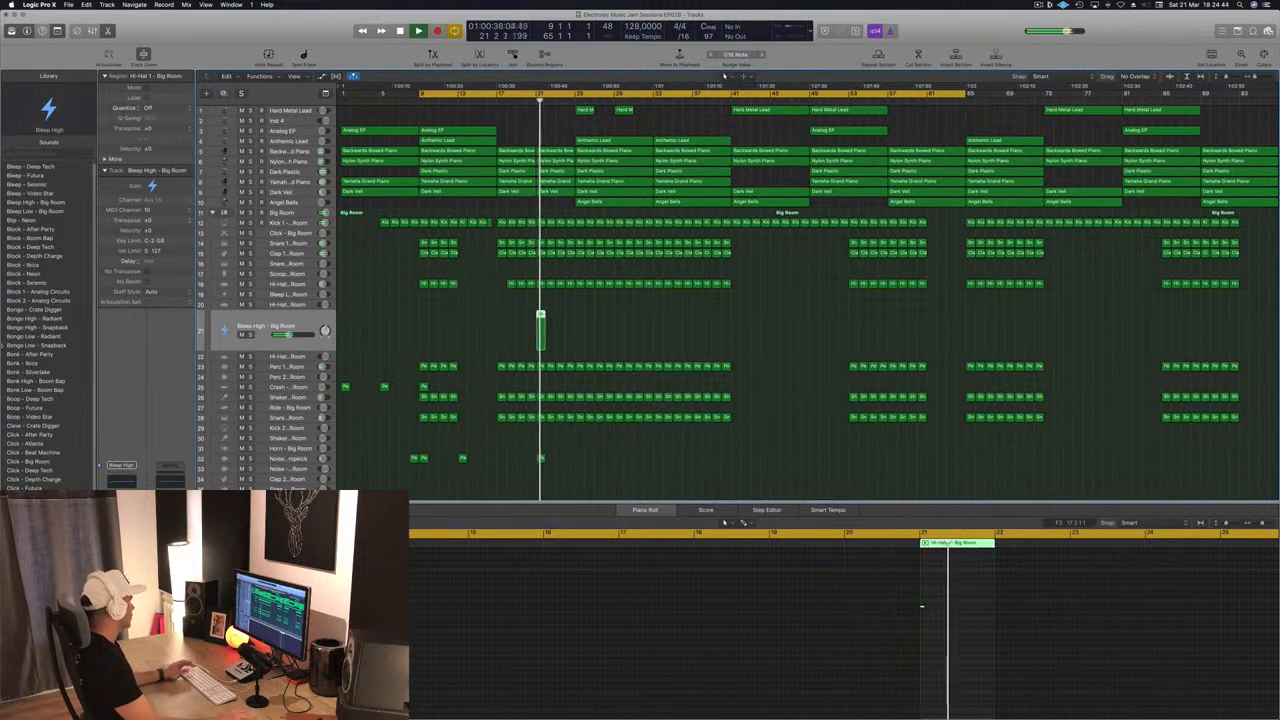
{"action": "scroll", "coordinate": [40, 420], "scroll_direction": "down", "scroll_amount": 10}
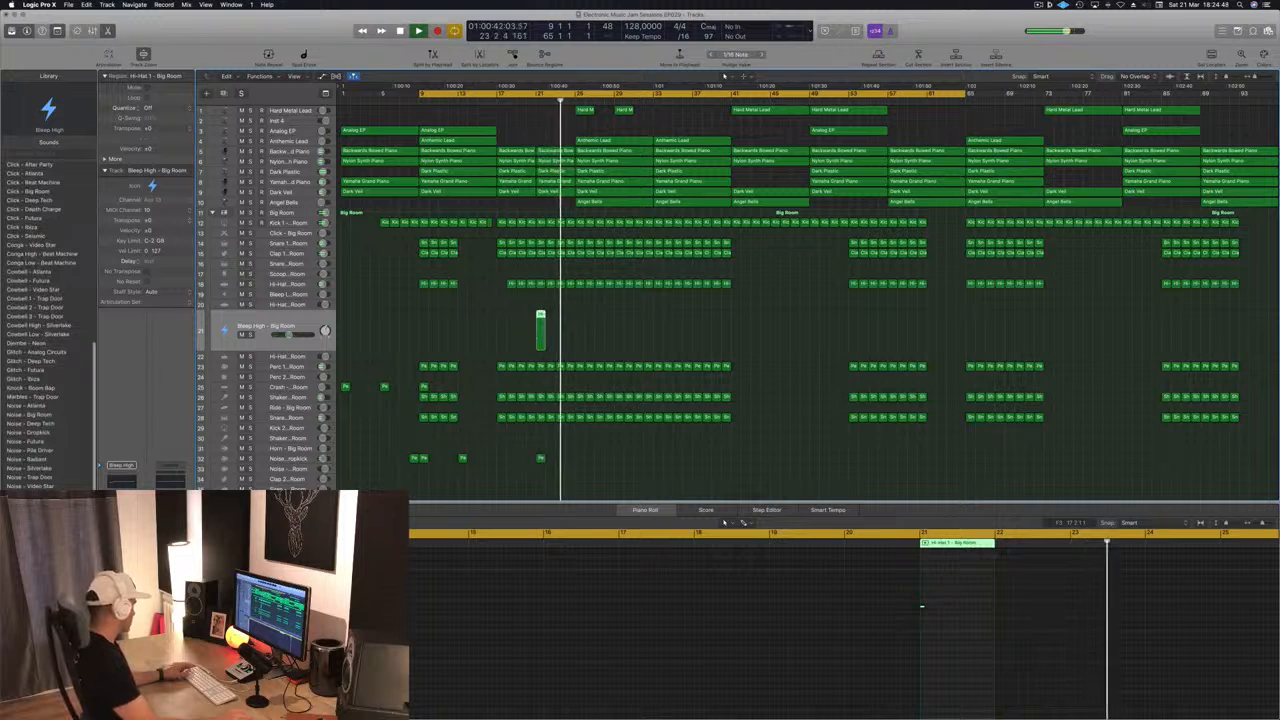
{"action": "left_click", "coordinate": [40, 486]}
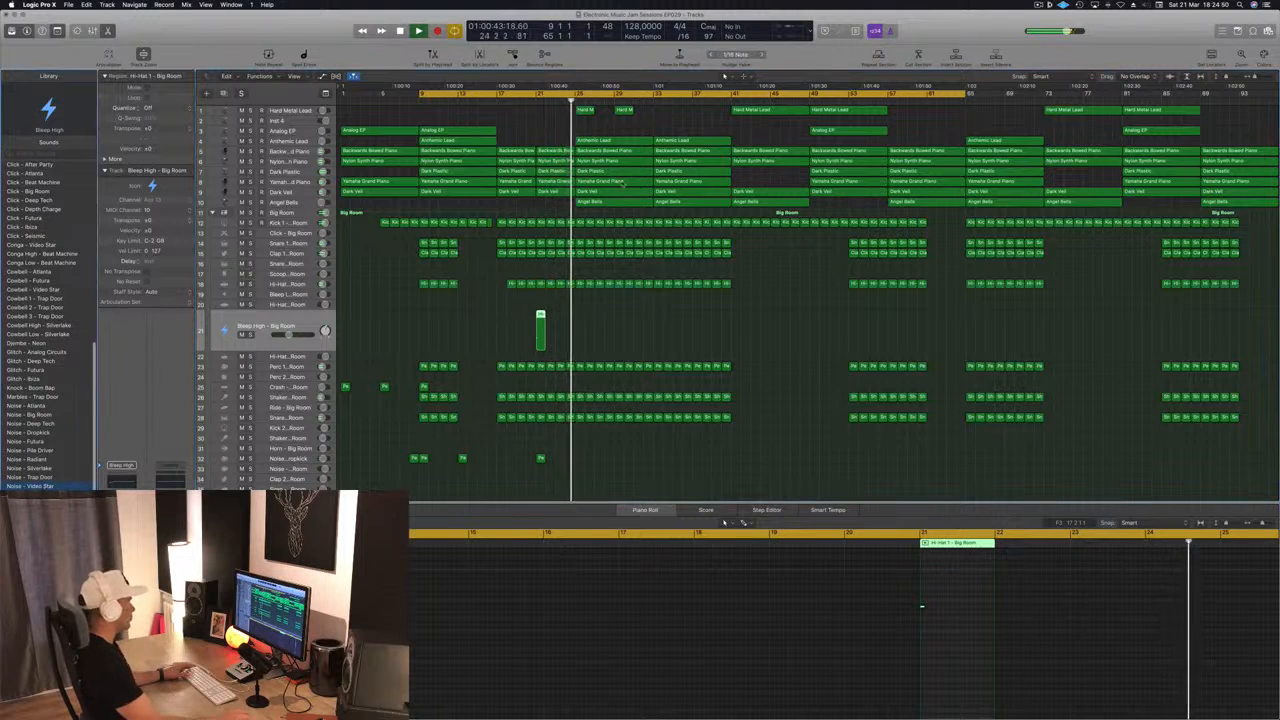
{"action": "left_click", "coordinate": [529, 106]}
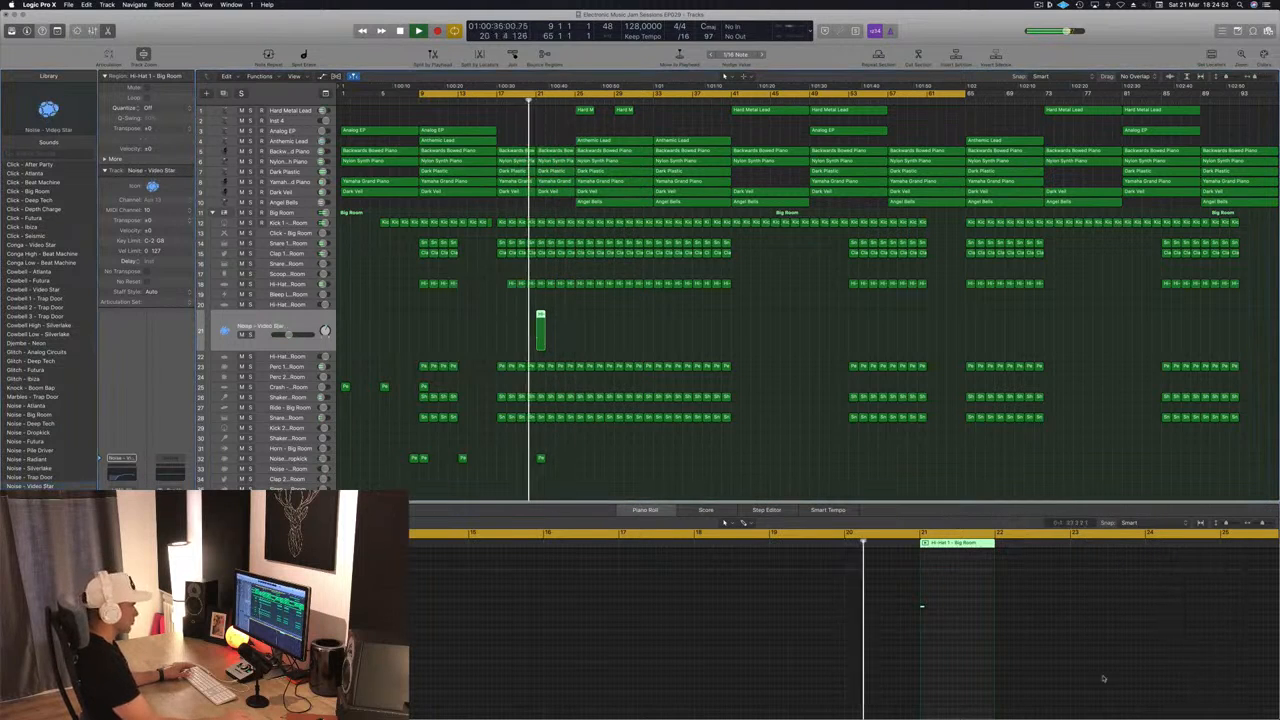
Lengthen the bar 21 noise note to nearly a full bar, audition it, and open the track's bus send choices
{"action": "left_click_drag", "start_coordinate": [922, 606], "coordinate": [980, 610]}
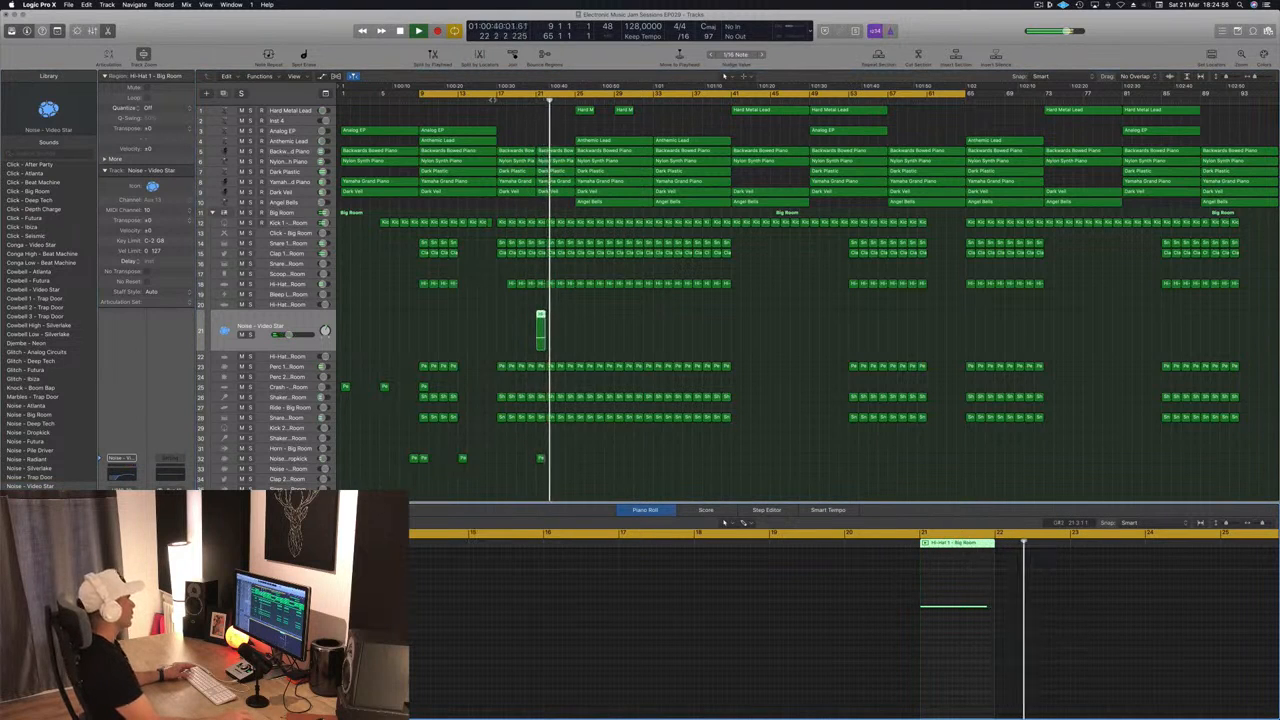
{"action": "key", "text": "space"}
{"action": "key", "text": "space"}
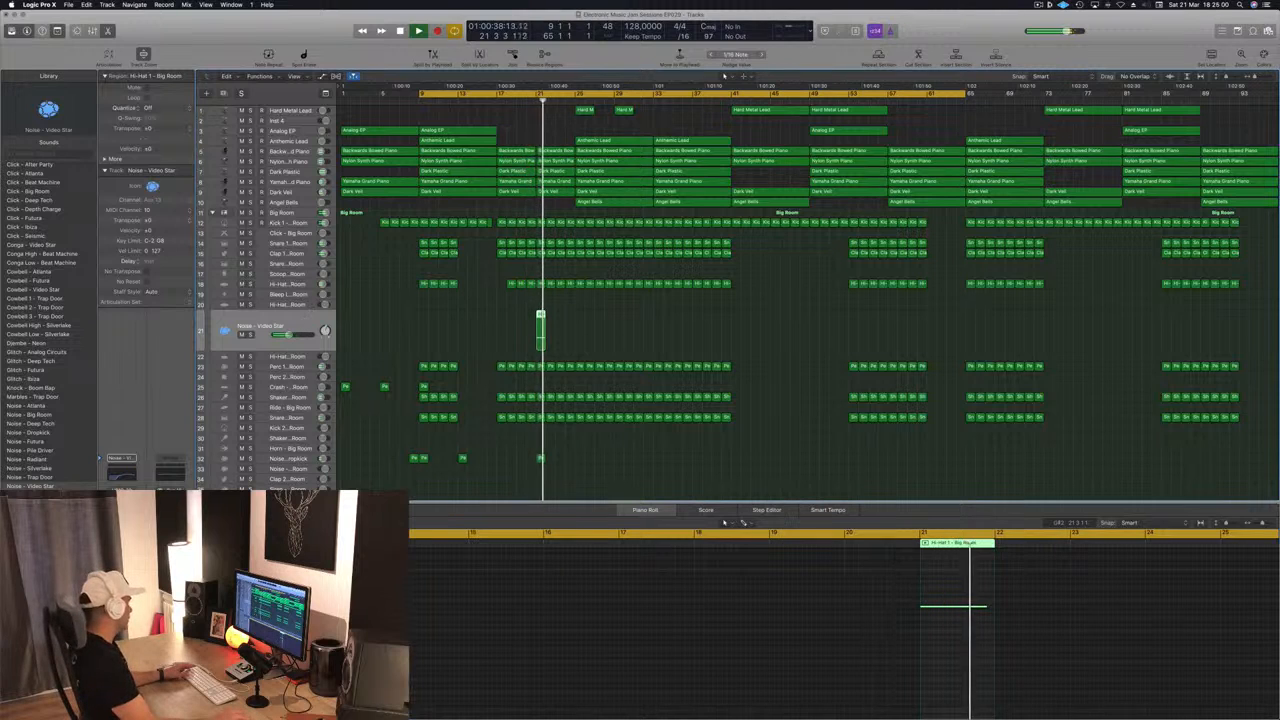
{"action": "left_click", "coordinate": [170, 462]}
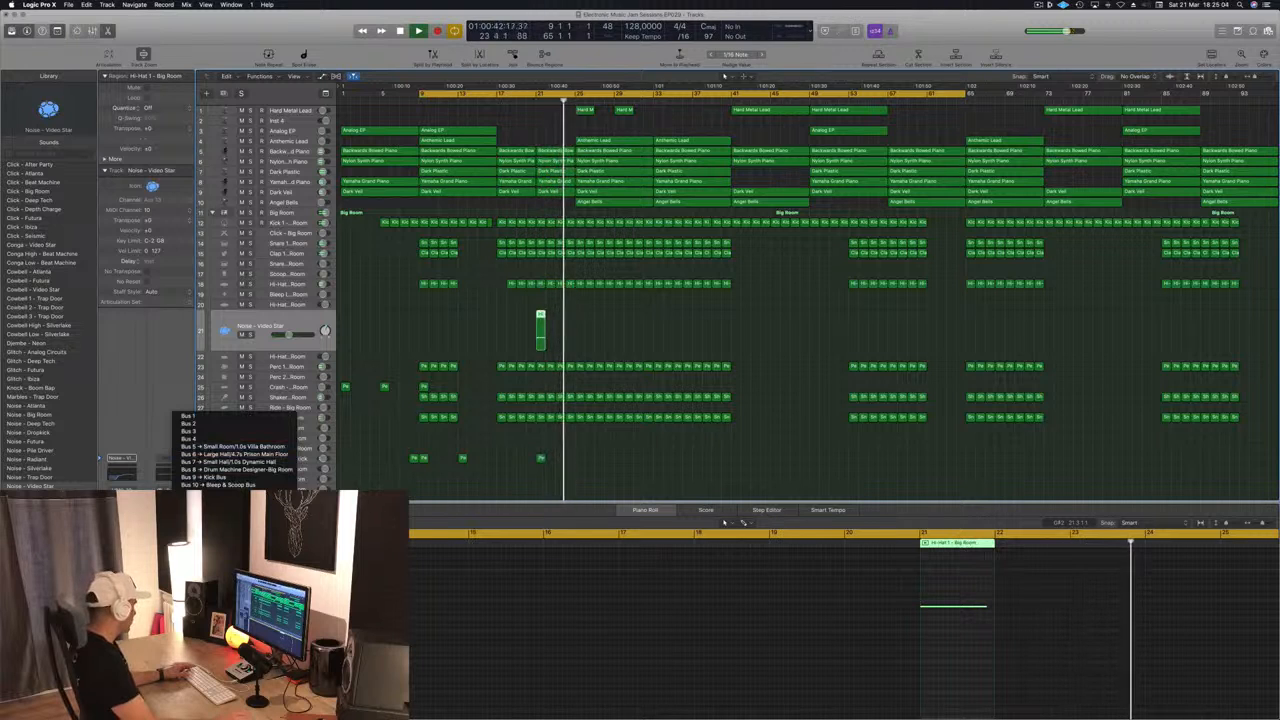
{"action": "key", "text": "Return"}
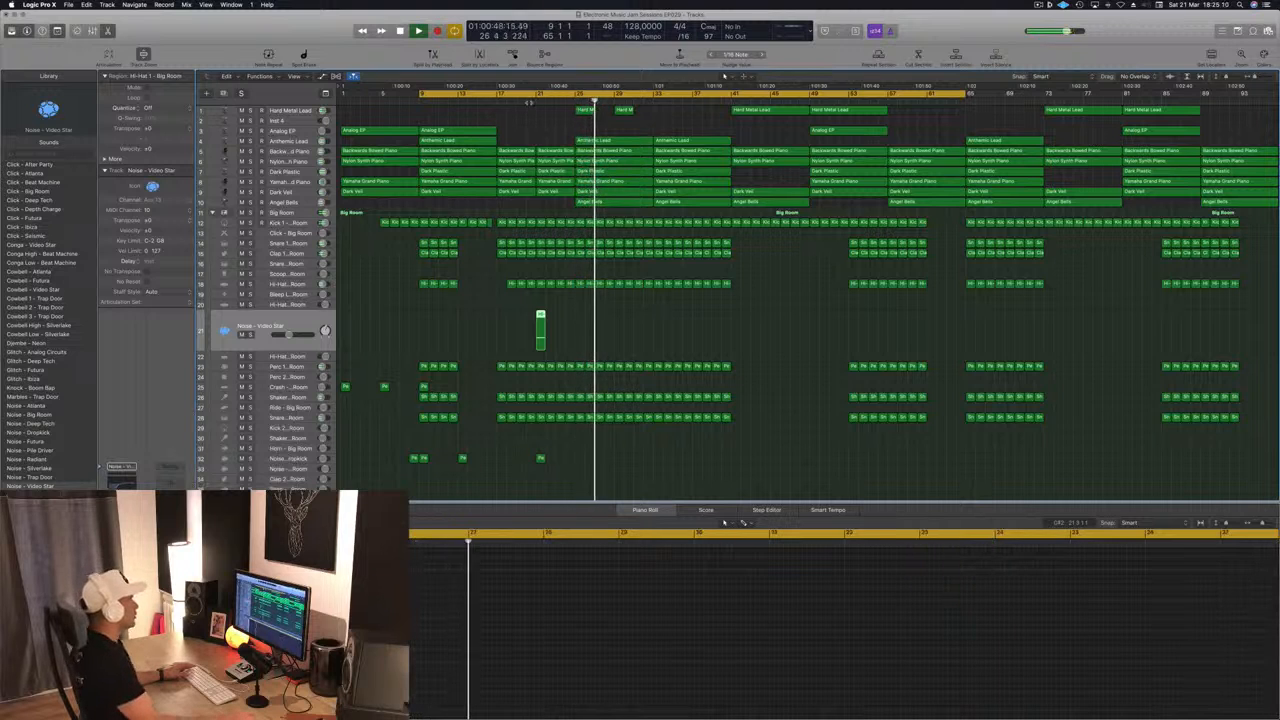
Replay the noise transition from bar 20, deselect its region, and save the project
{"action": "key", "text": "comma"}
{"action": "key", "text": "comma"}
{"action": "key", "text": "comma"}
{"action": "key", "text": "comma"}
{"action": "key", "text": "comma"}
{"action": "key", "text": "comma"}
{"action": "left_click", "coordinate": [617, 322]}
{"action": "key", "text": "super+s"}
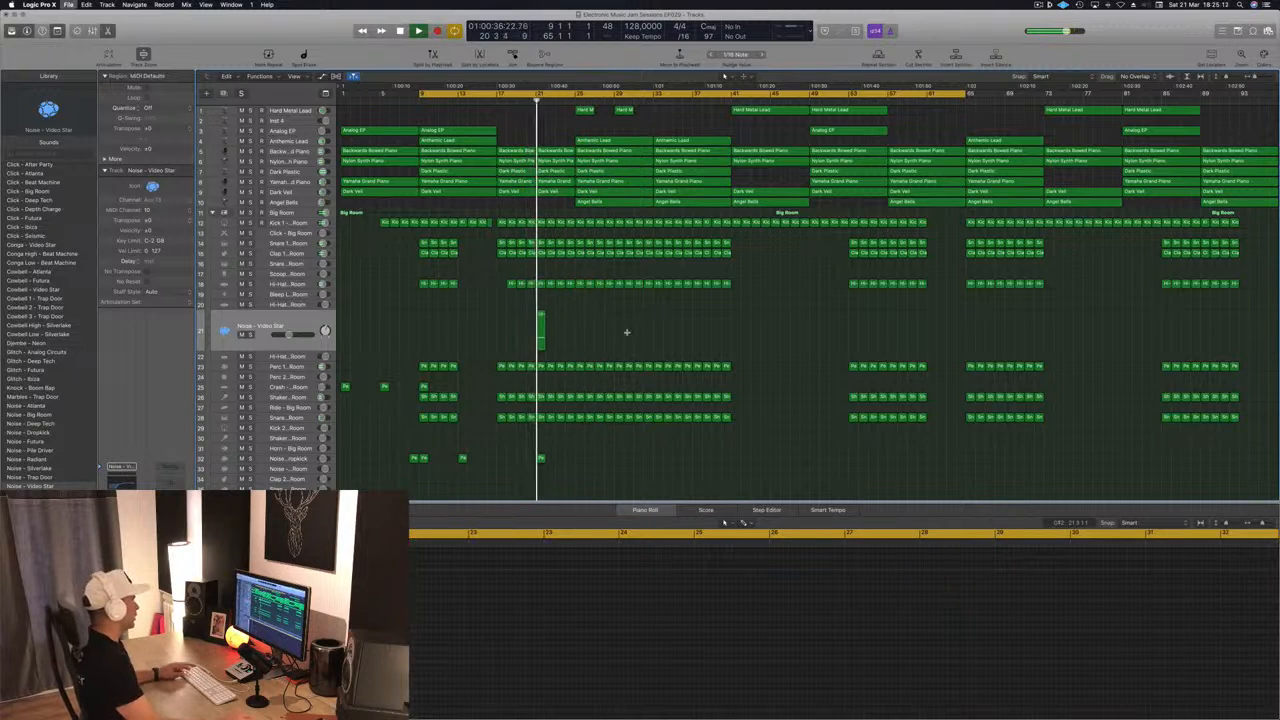
Play the section from bar 17 and fill the hi-hat gap there with a copy of the bar 18 Hi-Hat 1 region
{"action": "key", "text": "super+Right"}
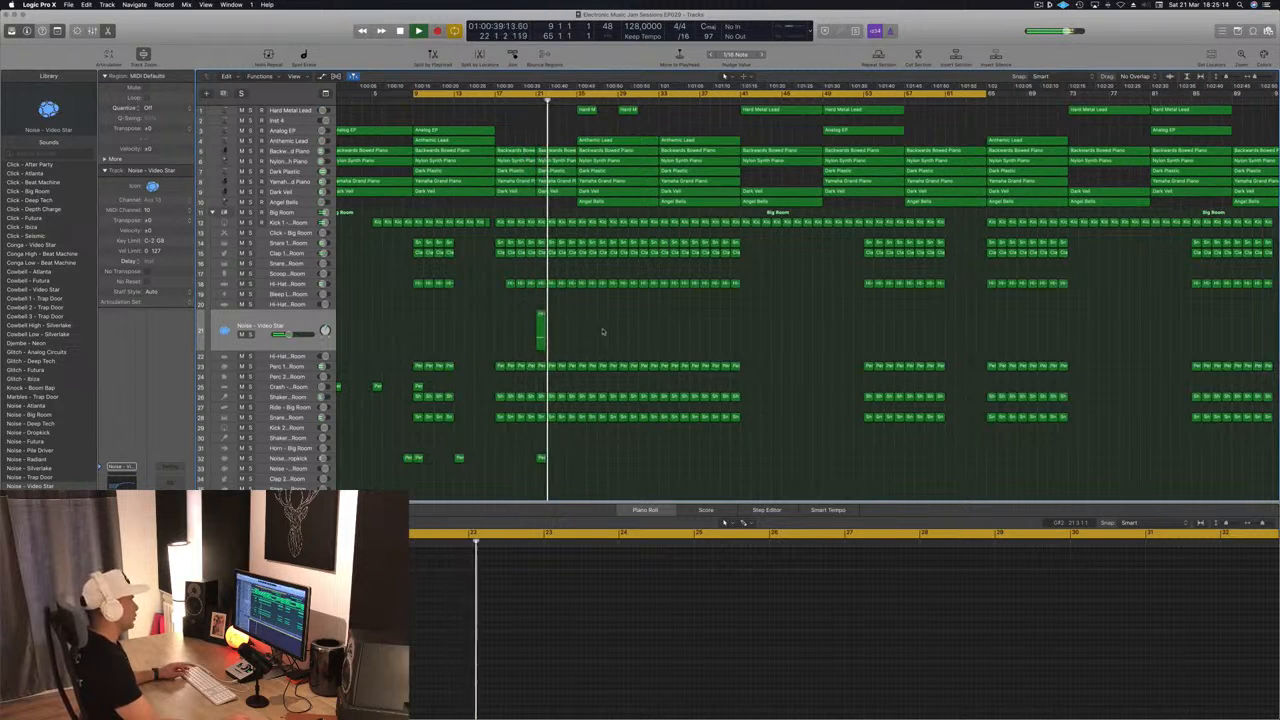
{"action": "key", "text": "super+Right"}
{"action": "key", "text": "super+Left"}
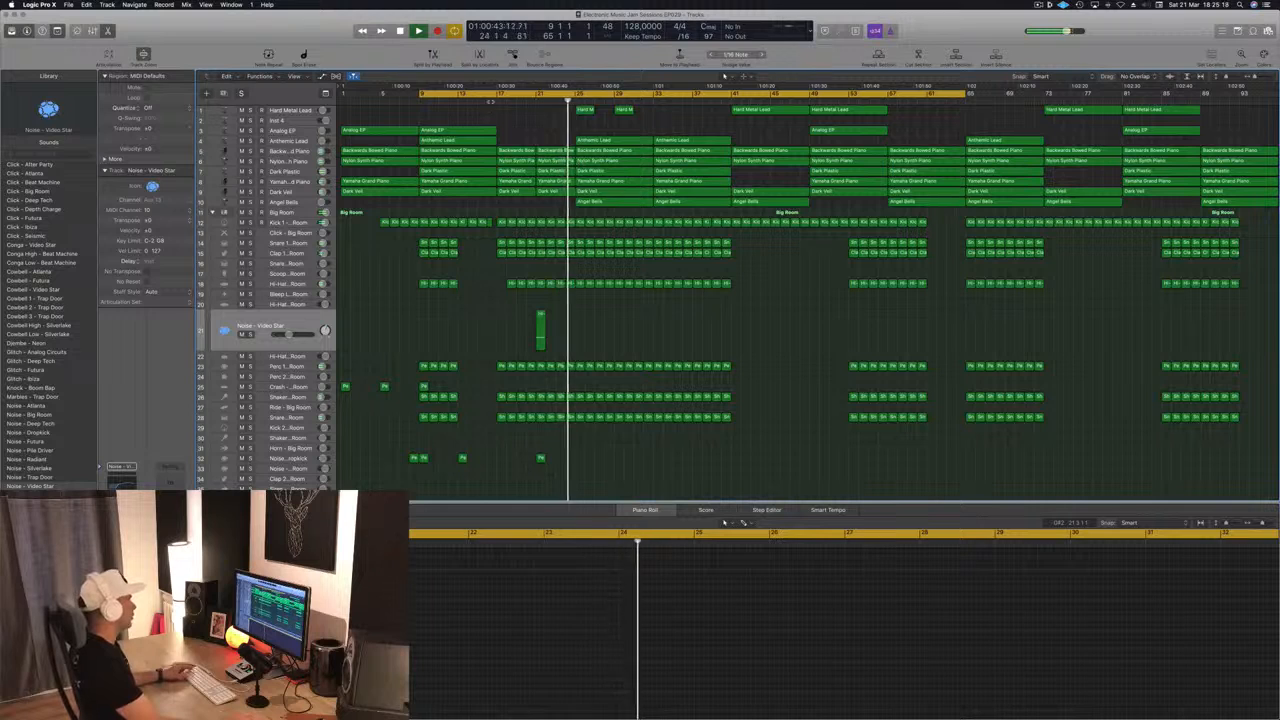
{"action": "left_click", "coordinate": [488, 99]}
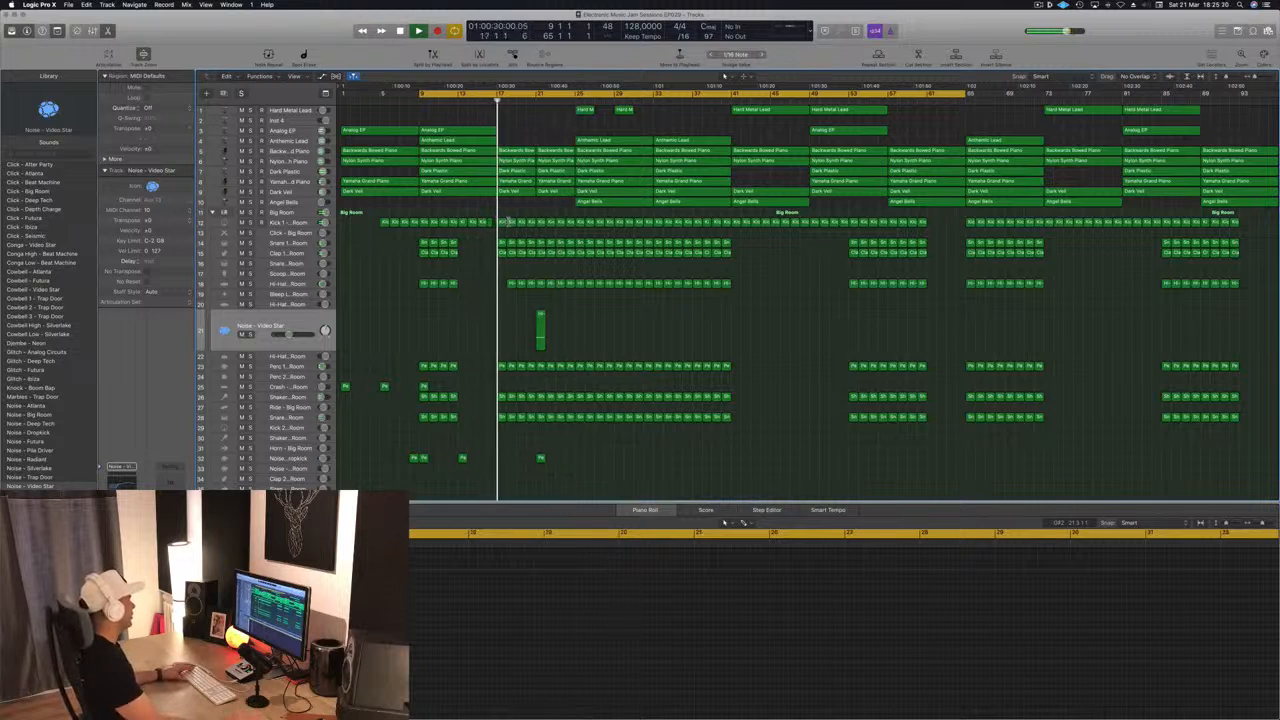
{"action": "left_click", "coordinate": [452, 253]}
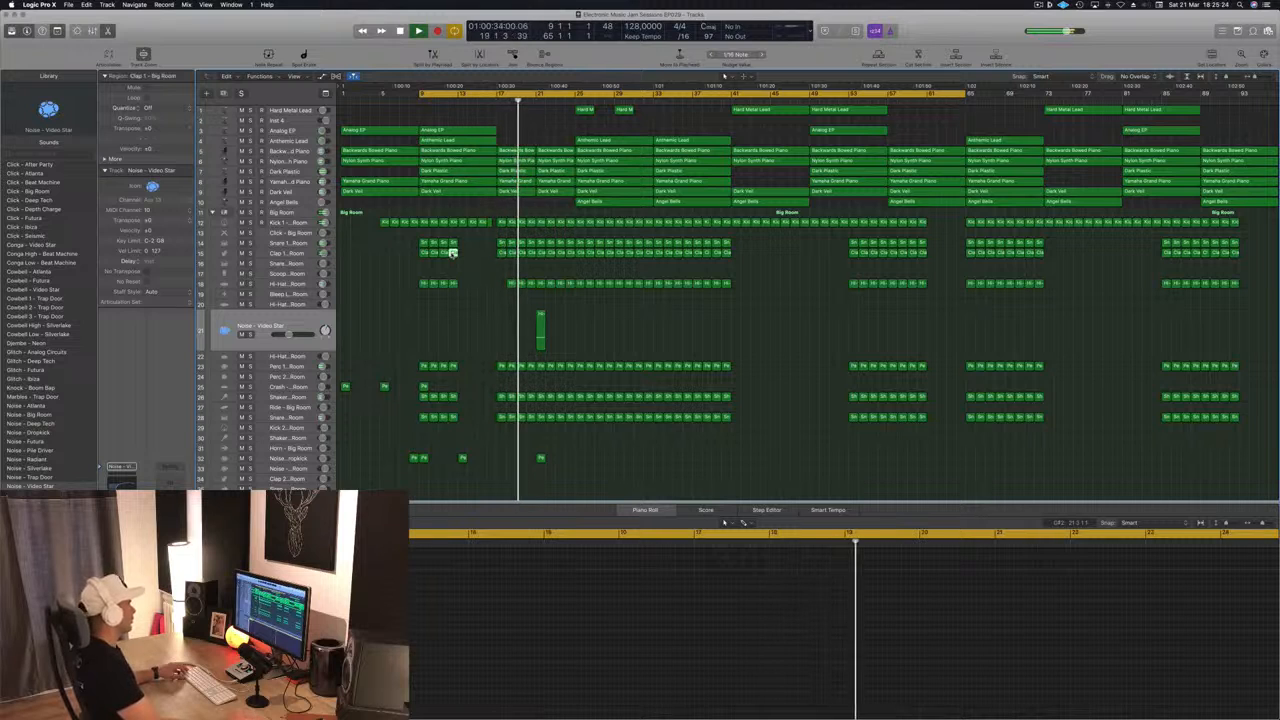
{"action": "key", "text": "space"}
{"action": "key", "text": "space"}
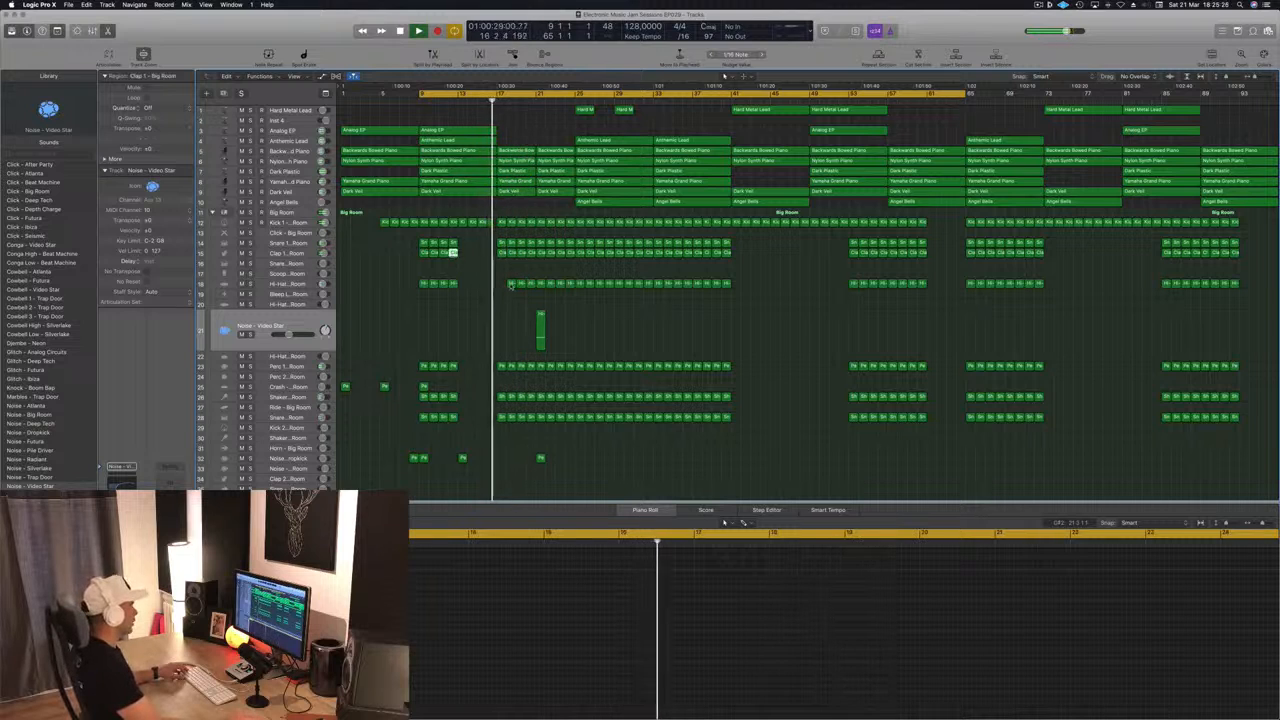
{"action": "left_click_drag", "start_coordinate": [511, 285], "coordinate": [500, 284]}
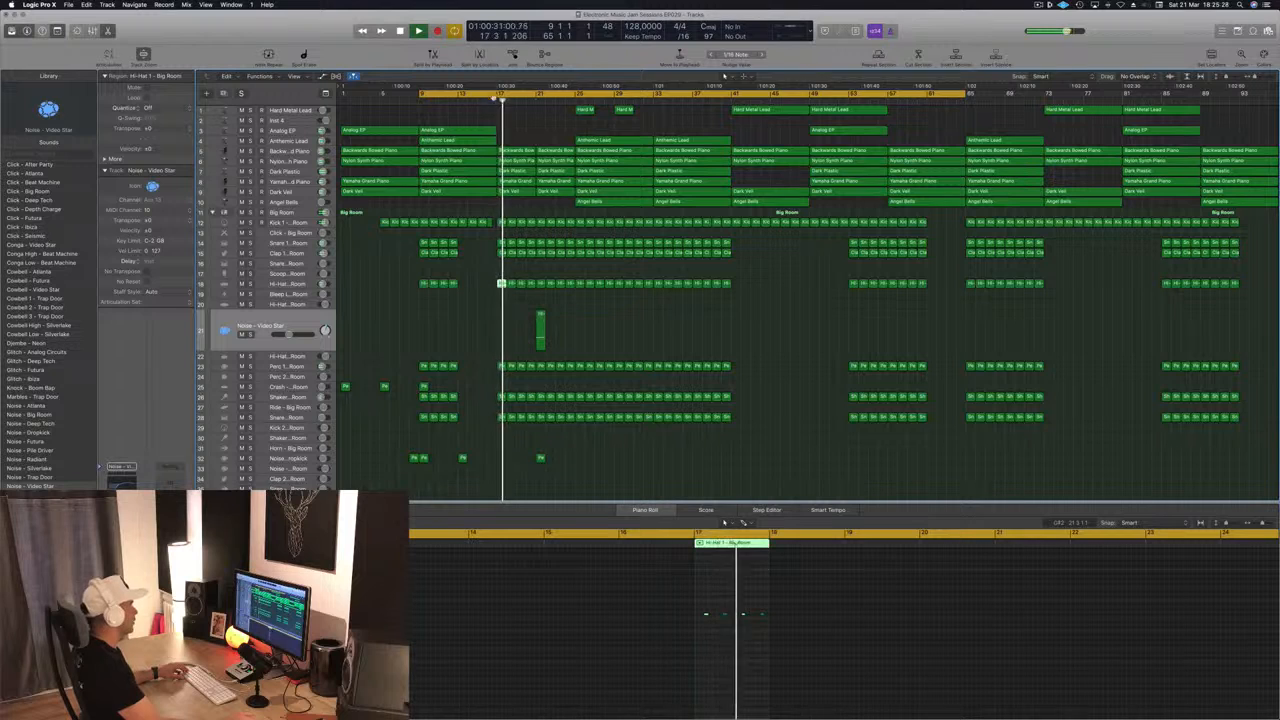
{"action": "key", "text": "space"}
{"action": "key", "text": "space"}
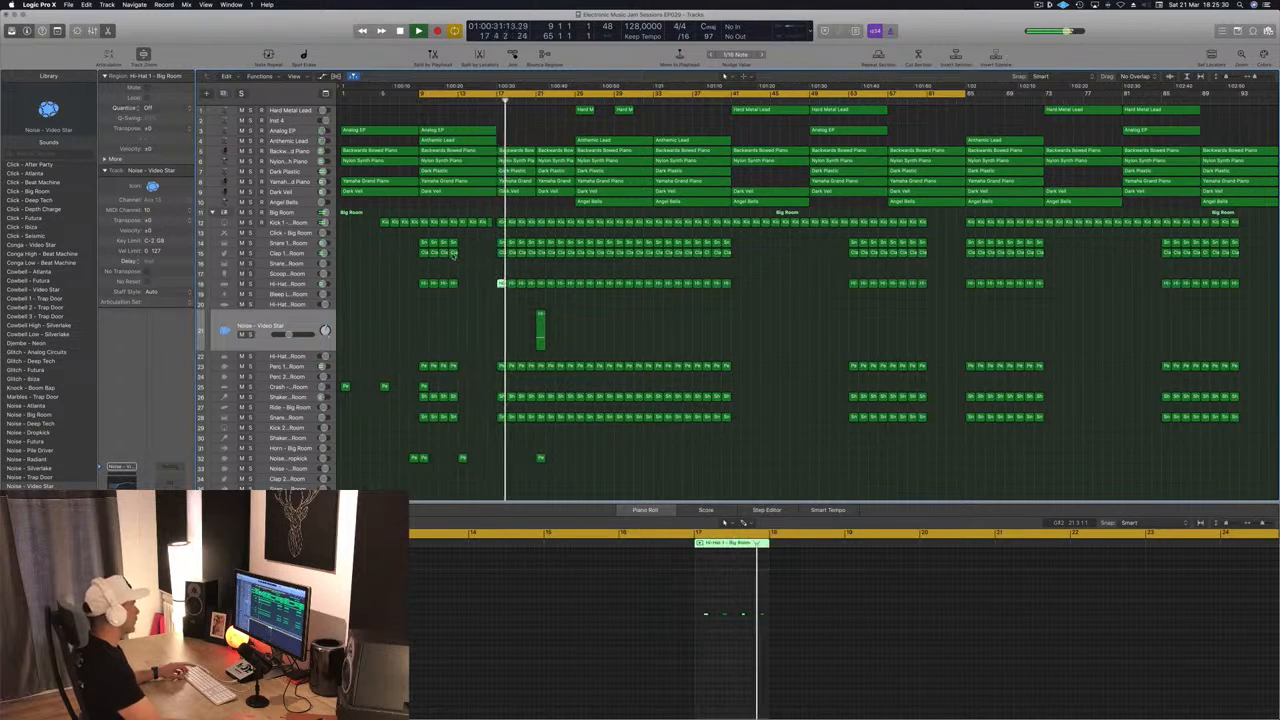
Copy the bar 12 Clap 1 region to the Snare 2 track at bar 24
{"action": "left_click_drag", "start_coordinate": [453, 254], "coordinate": [570, 263]}
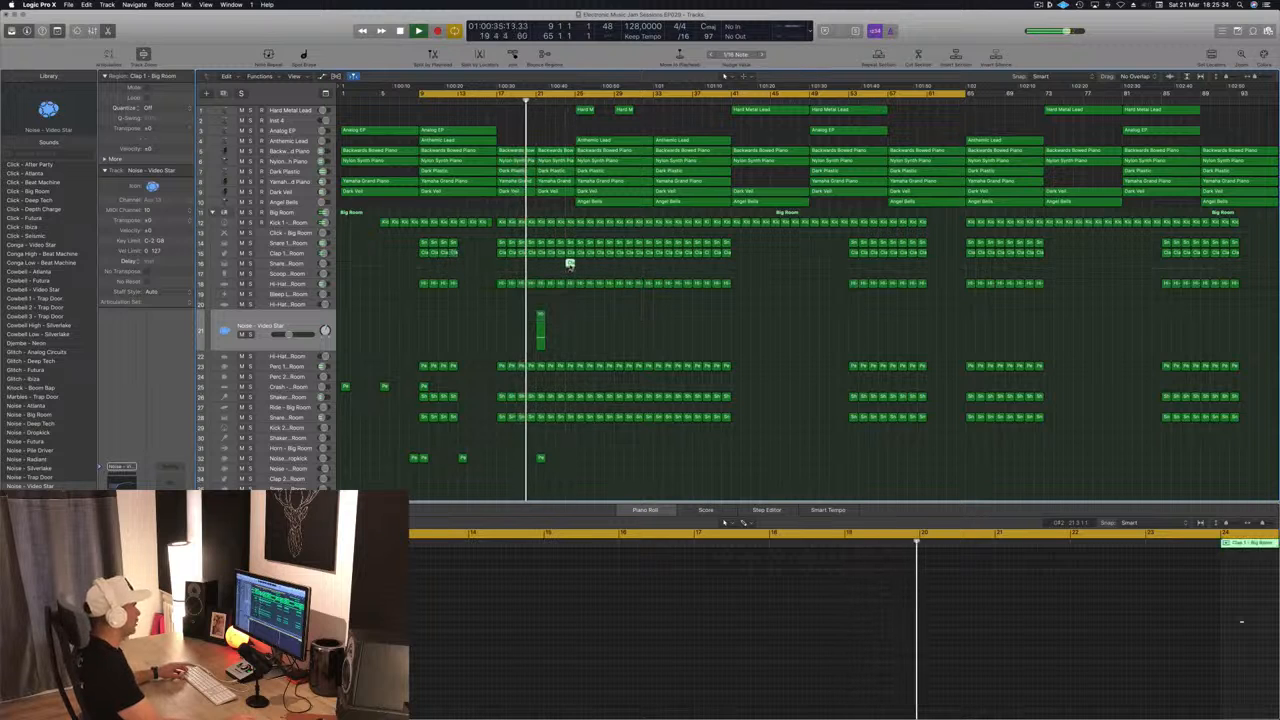
{"action": "left_click", "coordinate": [570, 263]}
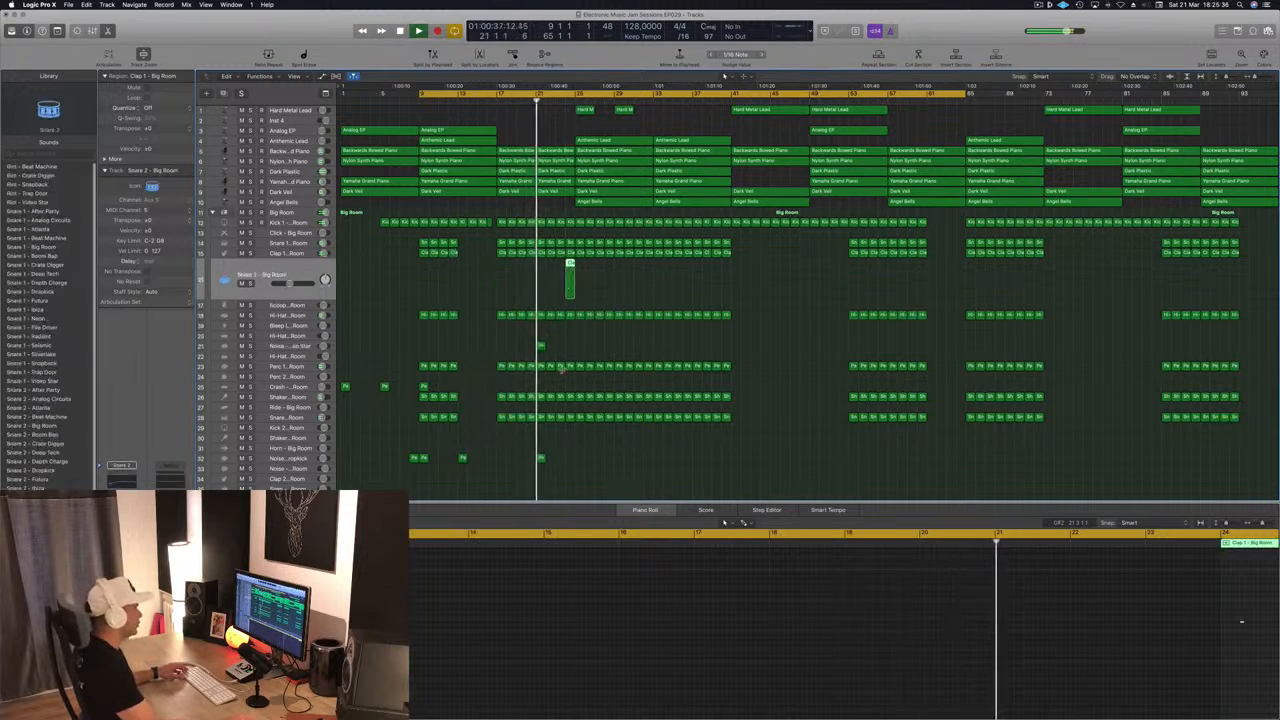
Add a snare note at the start of bar 24 in the copied region on the Snare 2 track
{"action": "scroll", "coordinate": [1090, 625], "scroll_direction": "down", "scroll_amount": 3}
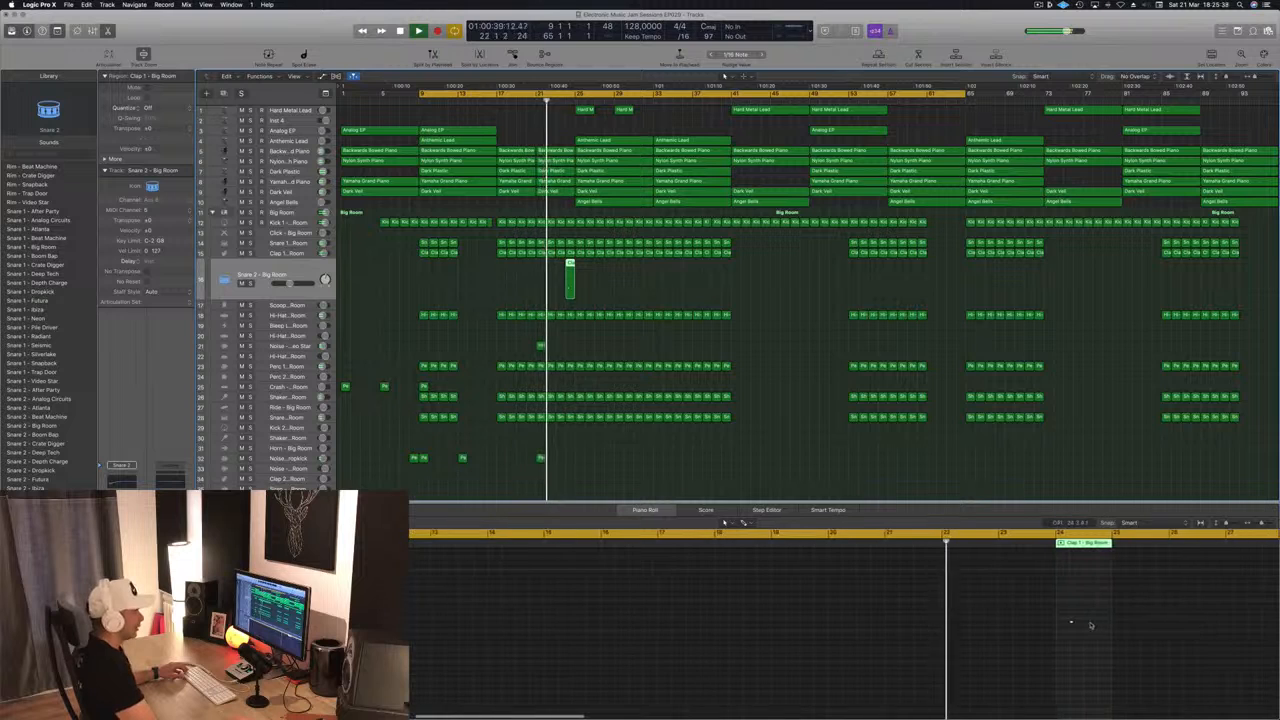
{"action": "left_click", "coordinate": [1084, 622]}
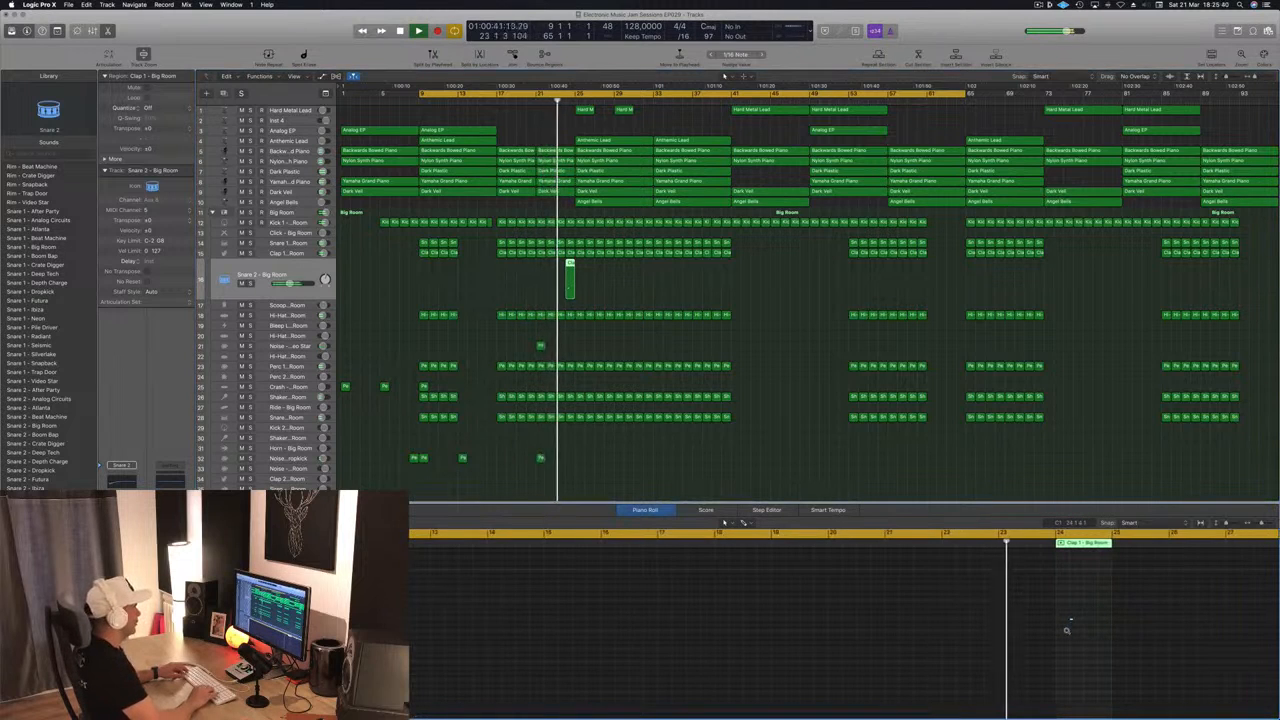
{"action": "scroll", "coordinate": [1075, 619], "scroll_direction": "up", "scroll_amount": 3}
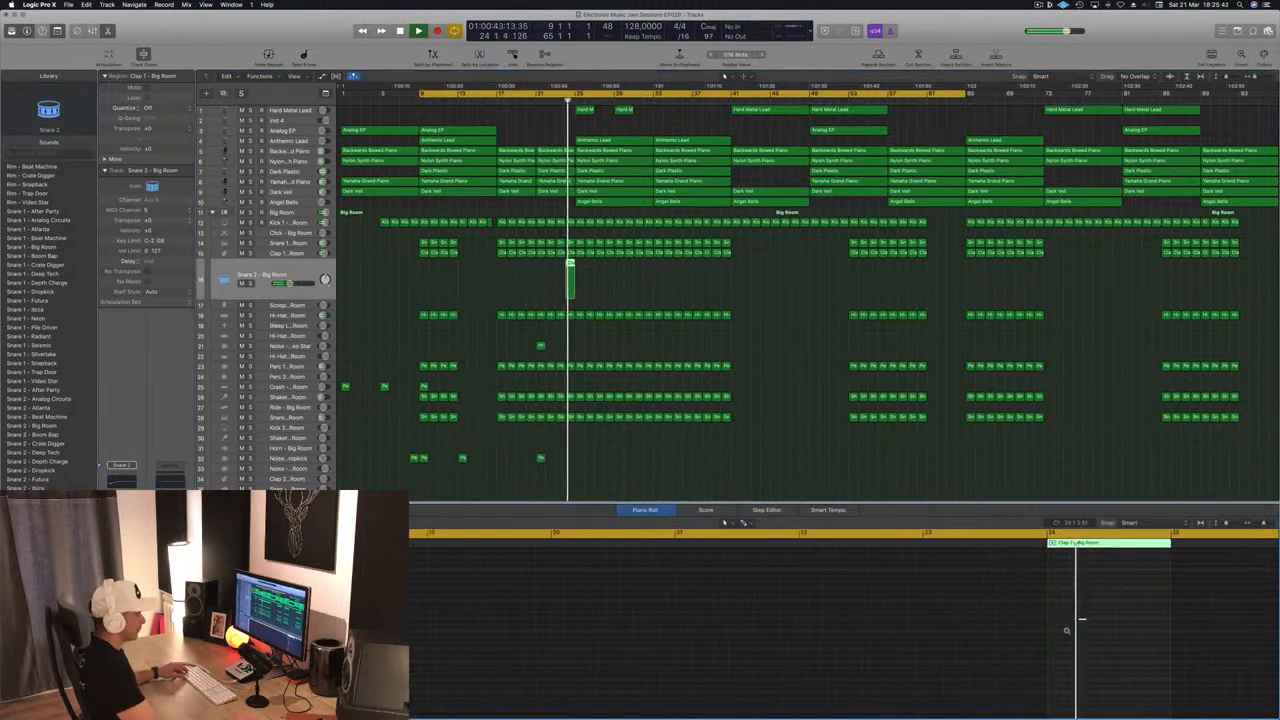
{"action": "scroll", "coordinate": [1081, 620], "scroll_direction": "up", "scroll_amount": 2}
{"action": "key", "text": "space"}
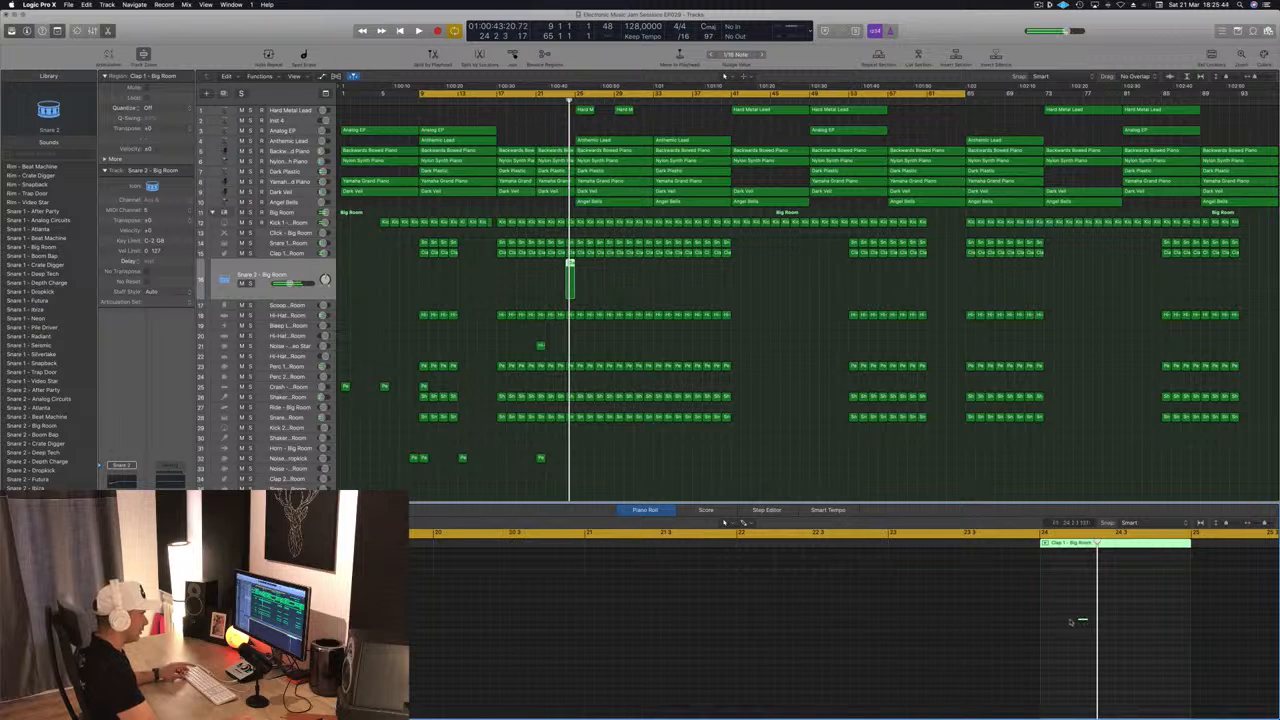
{"action": "left_click", "coordinate": [1046, 625]}
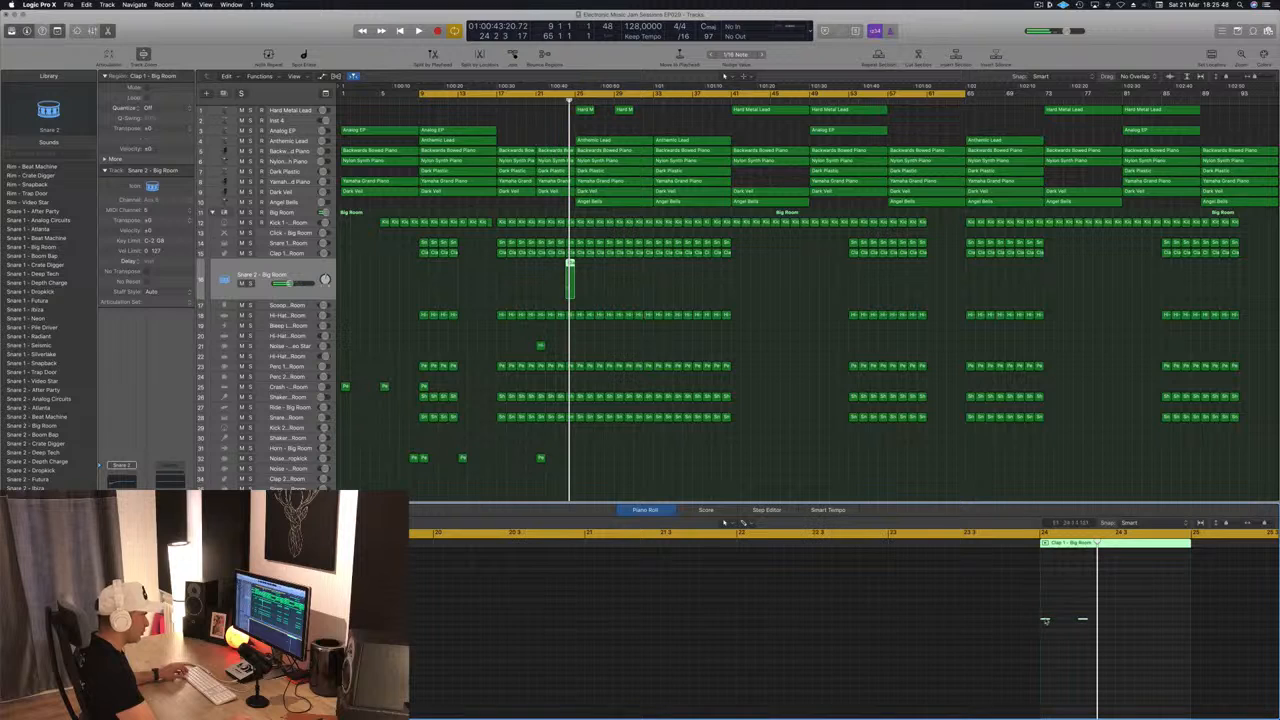
Duplicate the notes in the bar 24 Snare 2 region to fill the bar with evenly spaced eighth-note hits
{"action": "left_click_drag", "start_coordinate": [1082, 620], "coordinate": [1124, 627]}
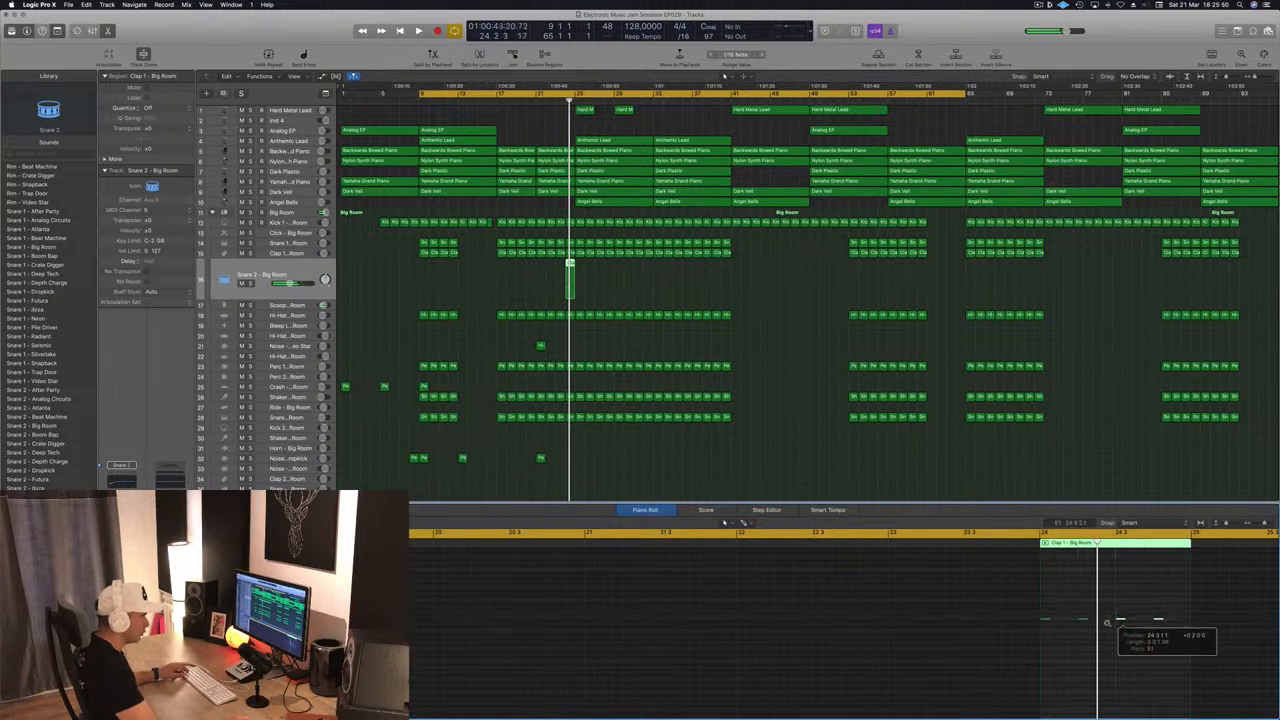
{"action": "left_click_drag", "start_coordinate": [1013, 614], "coordinate": [1224, 634]}
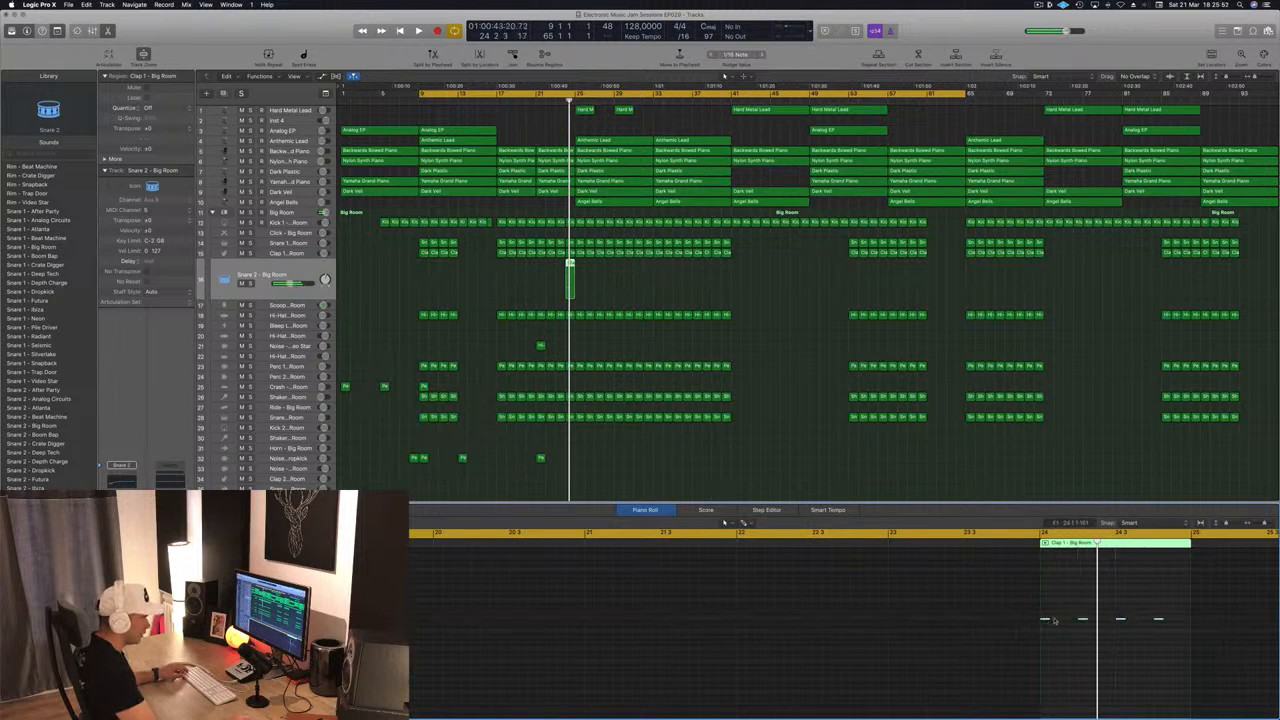
{"action": "left_click_drag", "start_coordinate": [1053, 621], "coordinate": [1062, 626]}
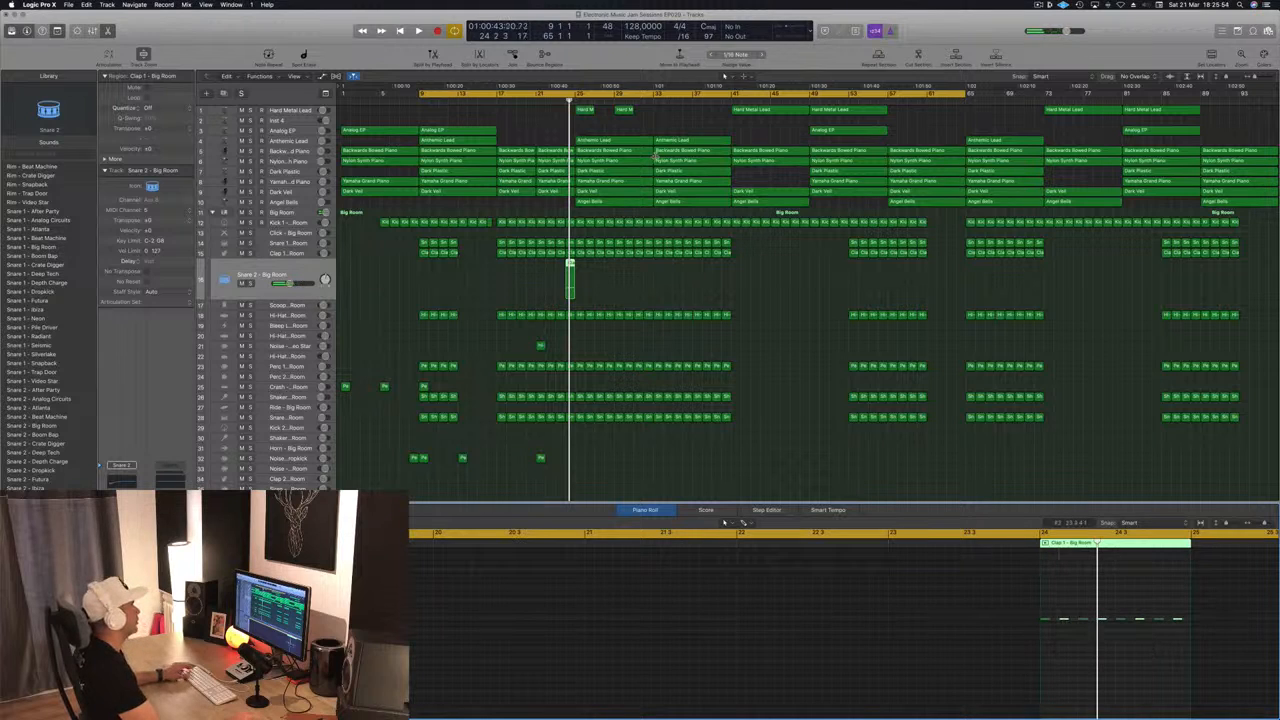
Copy the eighth-note Snare 2 region to bar 23, and double the bar 24 notes into sixteenth-note hits
{"action": "key", "text": "space"}
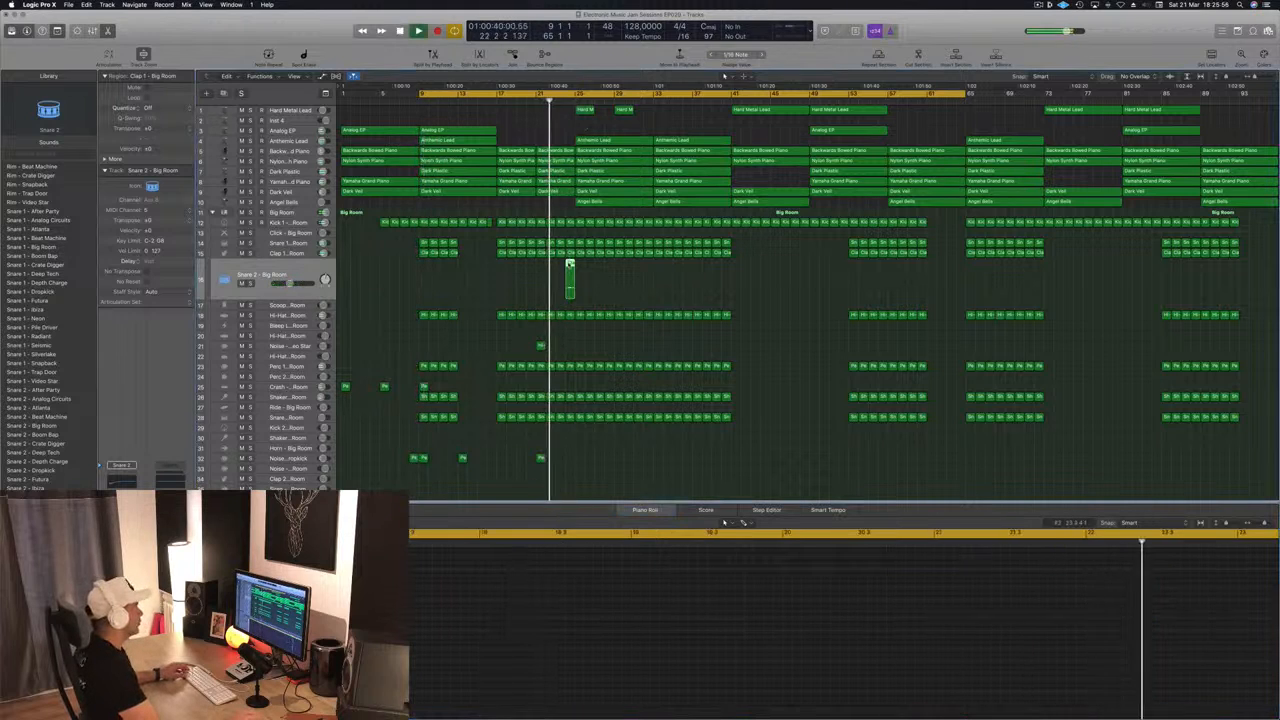
{"action": "left_click_drag", "start_coordinate": [566, 282], "coordinate": [557, 282]}
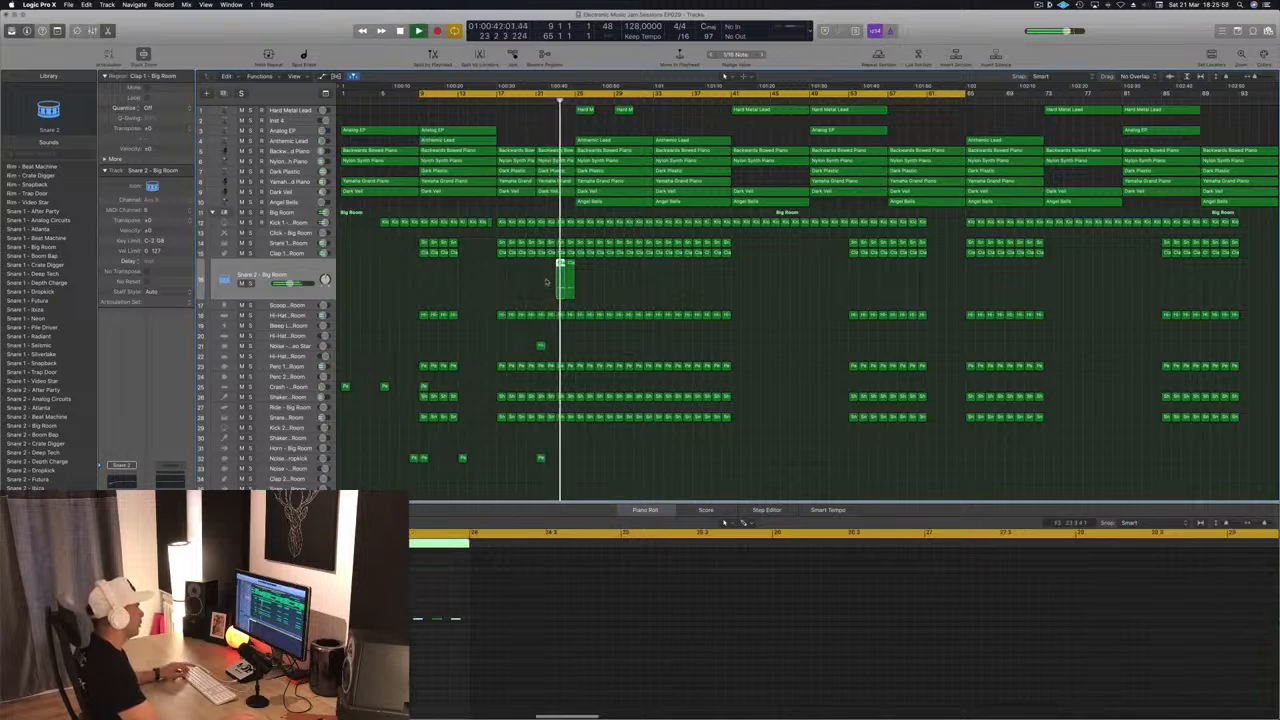
{"action": "left_click", "coordinate": [625, 651]}
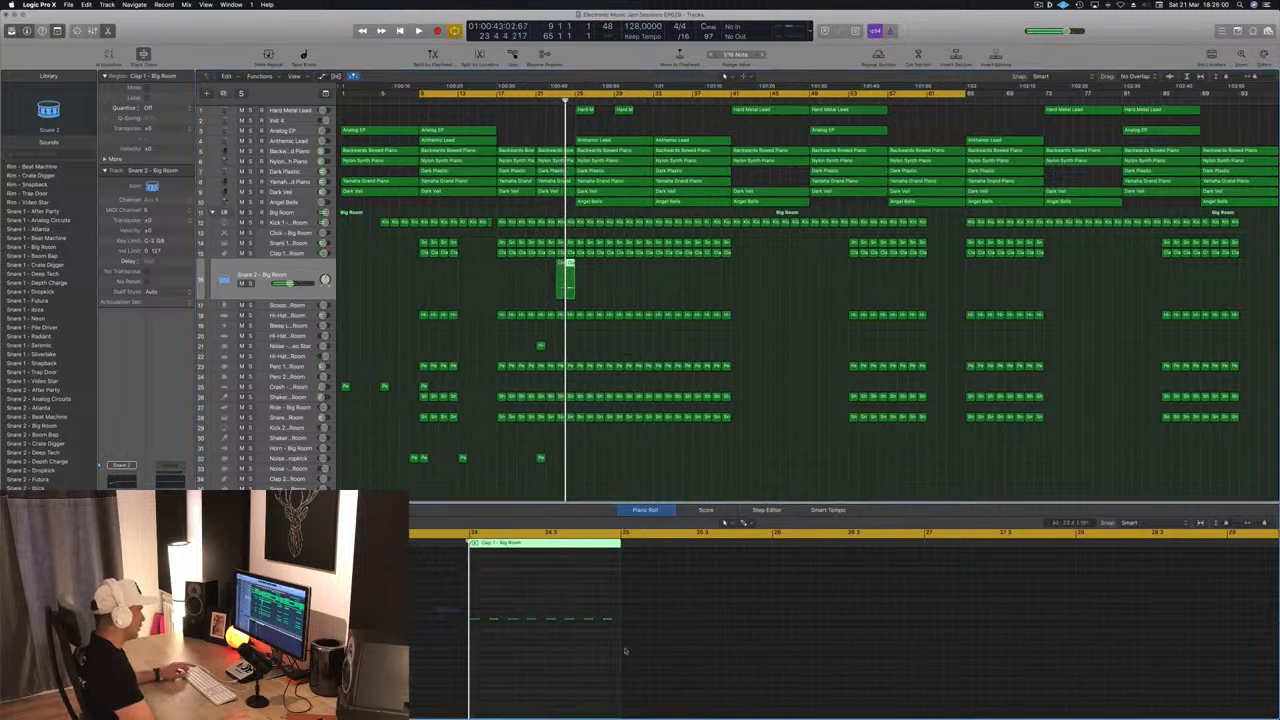
{"action": "left_click", "coordinate": [476, 619]}
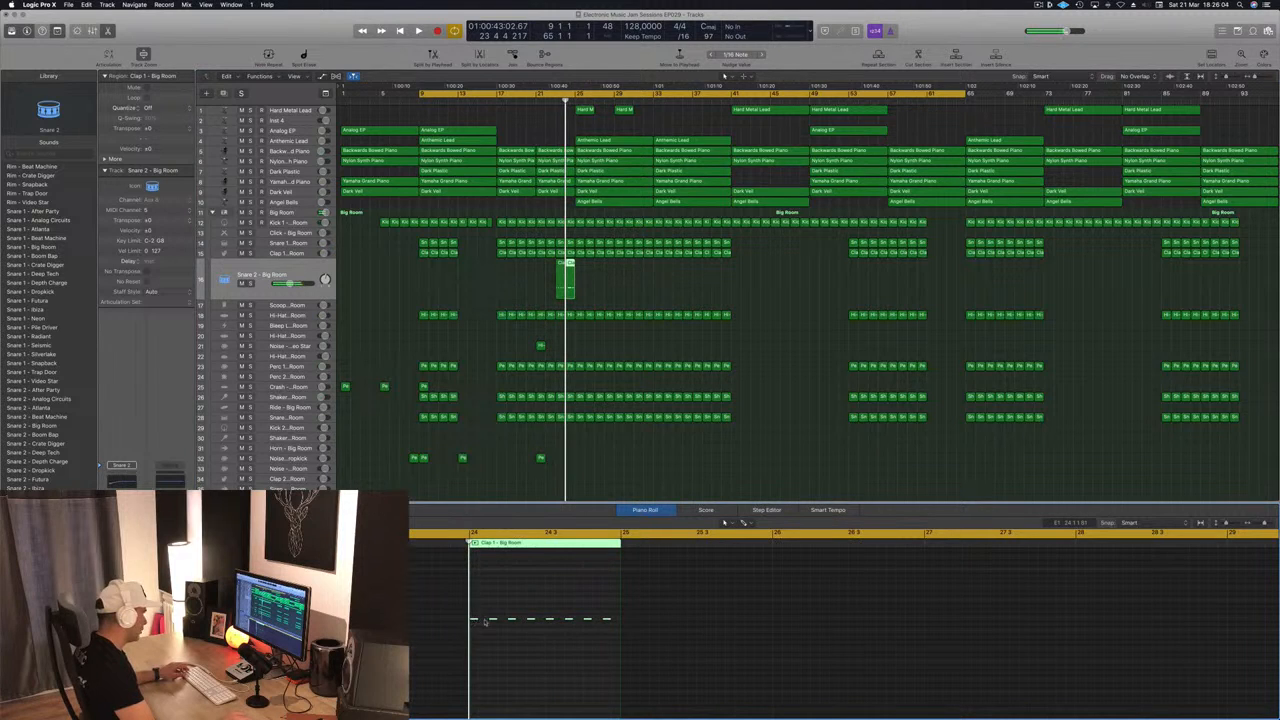
{"action": "left_click_drag", "start_coordinate": [484, 621], "coordinate": [484, 625]}
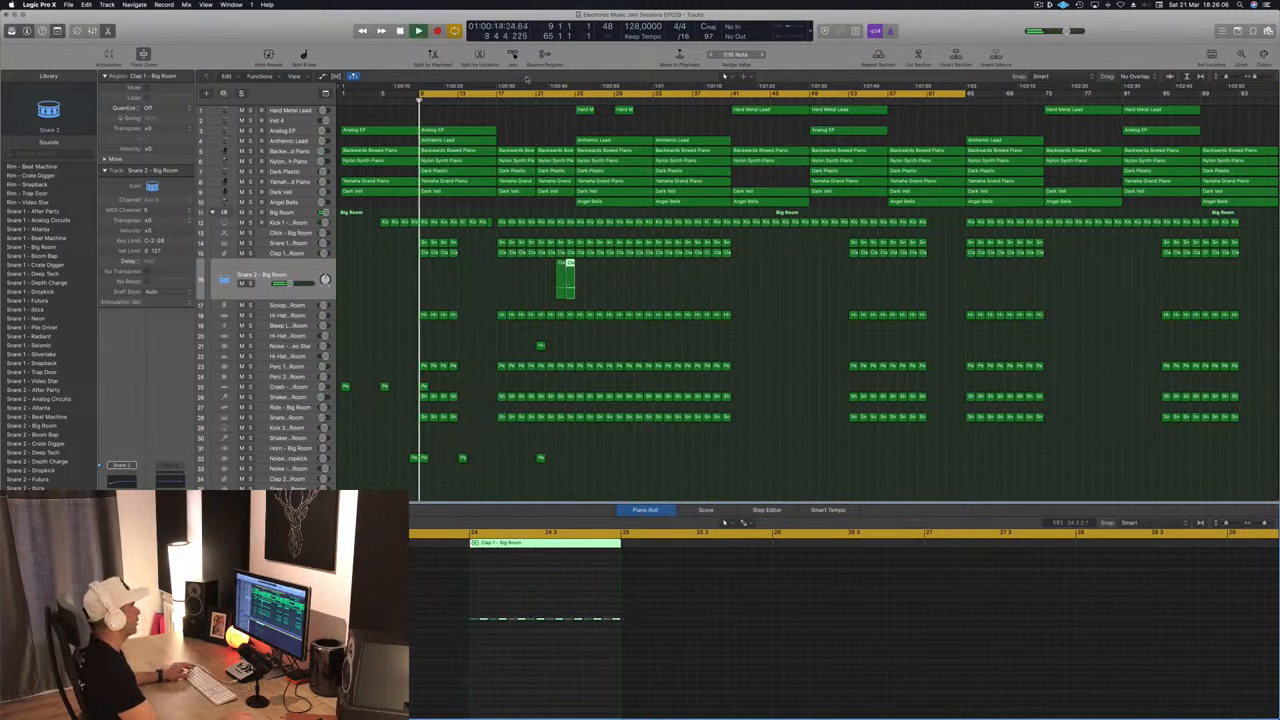
Loop bars 21 to 25 and listen to the snare fill with both Snare 2 regions selected
{"action": "left_click_drag", "start_coordinate": [538, 92], "coordinate": [576, 99]}
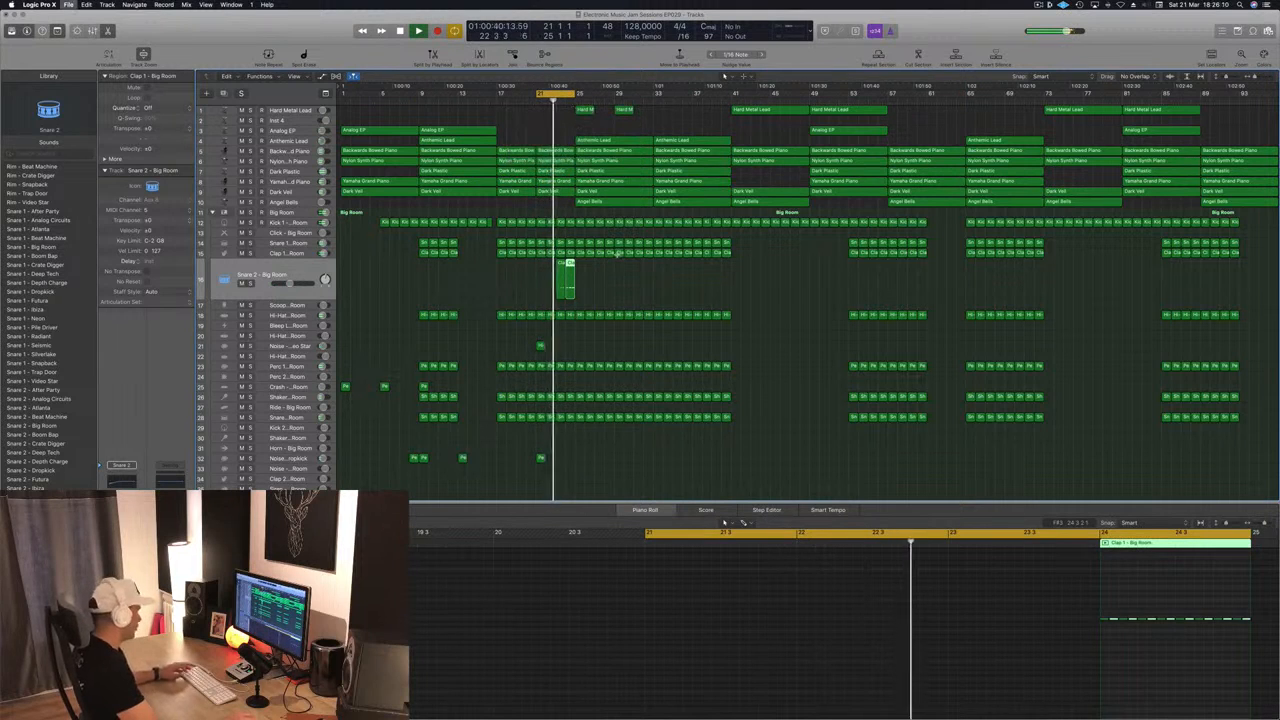
{"action": "left_click", "coordinate": [561, 265], "text": "shift"}
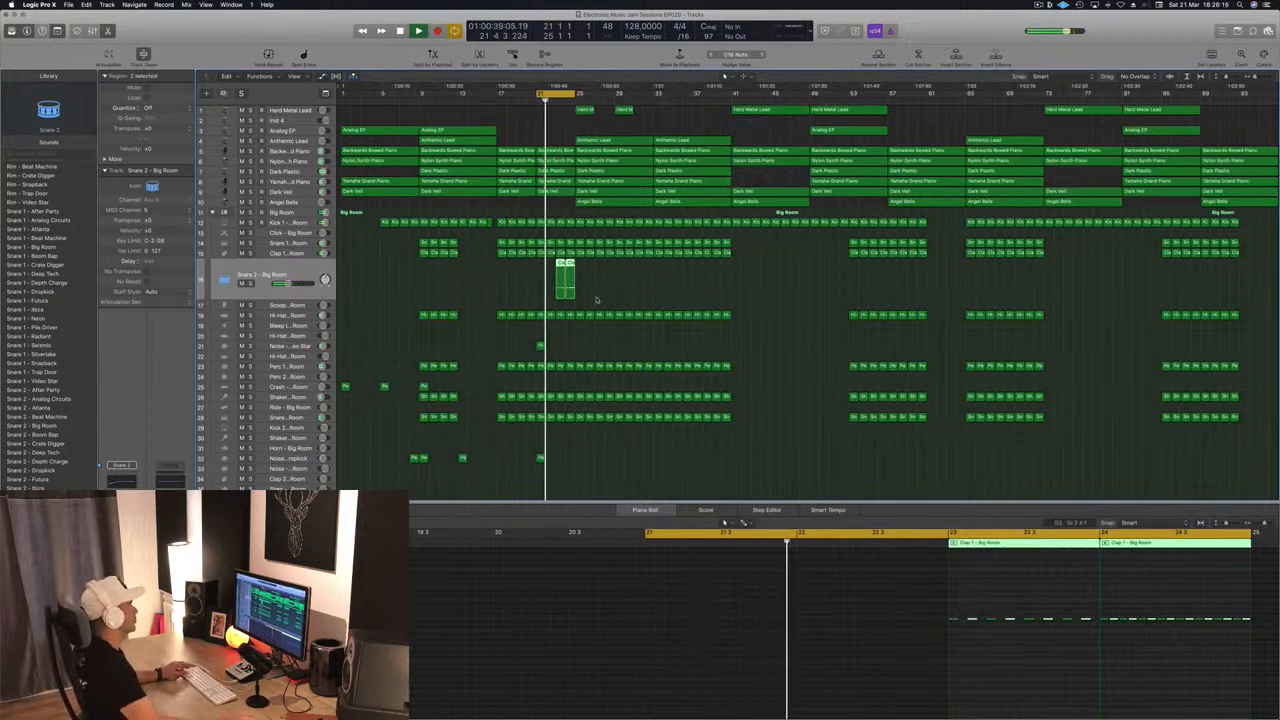
Select the Angel Bells track and audition it in the transition into bar 25, toggling its solo and mute
{"action": "left_click", "coordinate": [297, 203]}
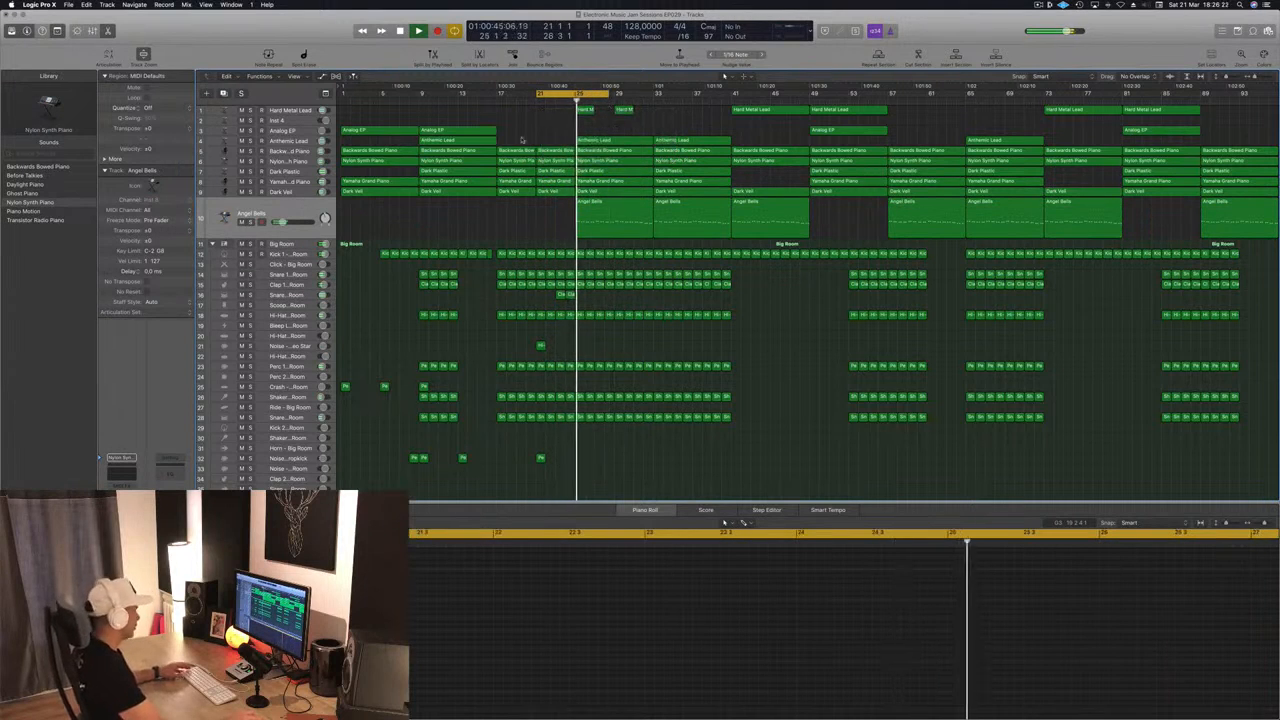
{"action": "key", "text": "super+Right"}
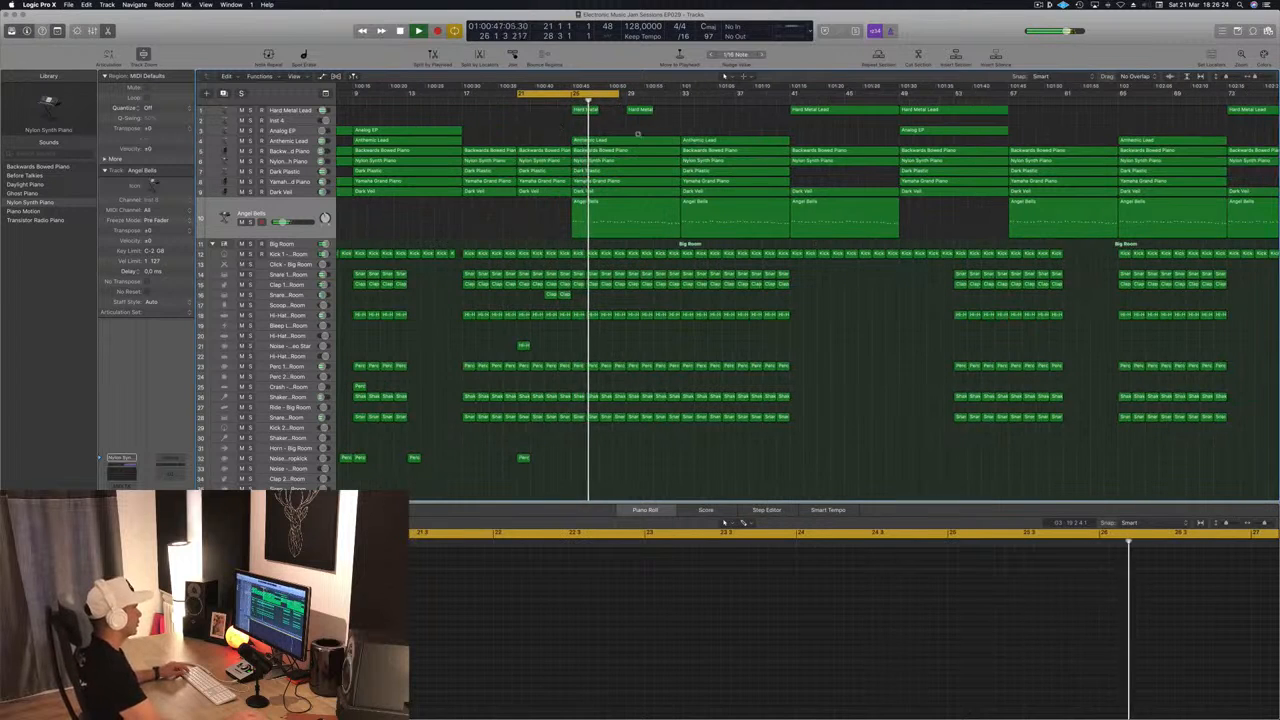
{"action": "key", "text": "super+Left"}
{"action": "key", "text": "s"}
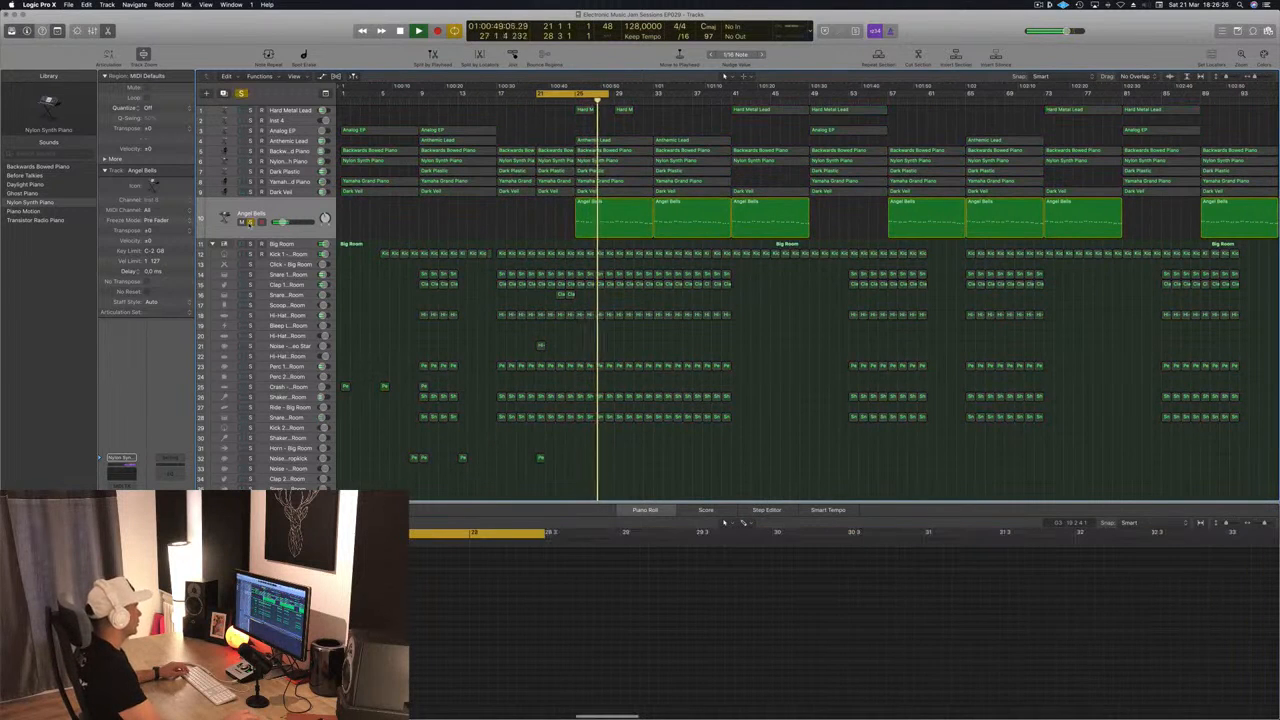
{"action": "key", "text": "s"}
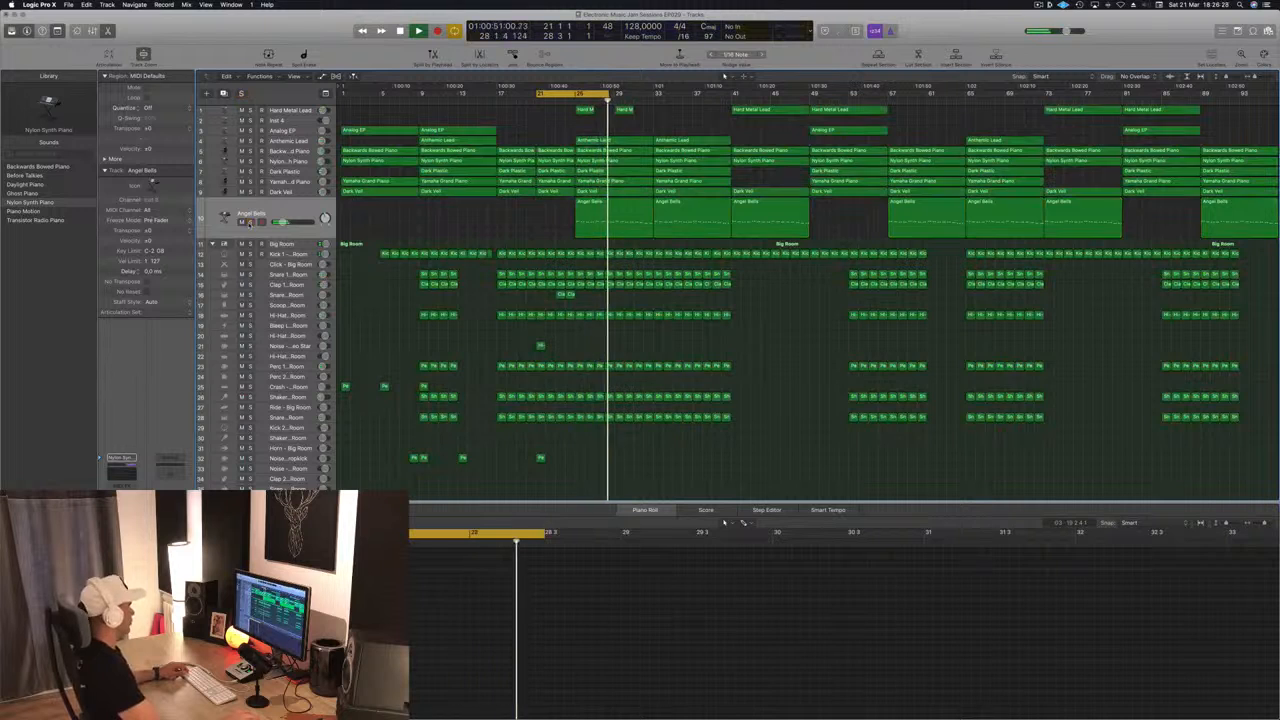
{"action": "left_click", "coordinate": [242, 223]}
{"action": "left_click", "coordinate": [242, 223]}
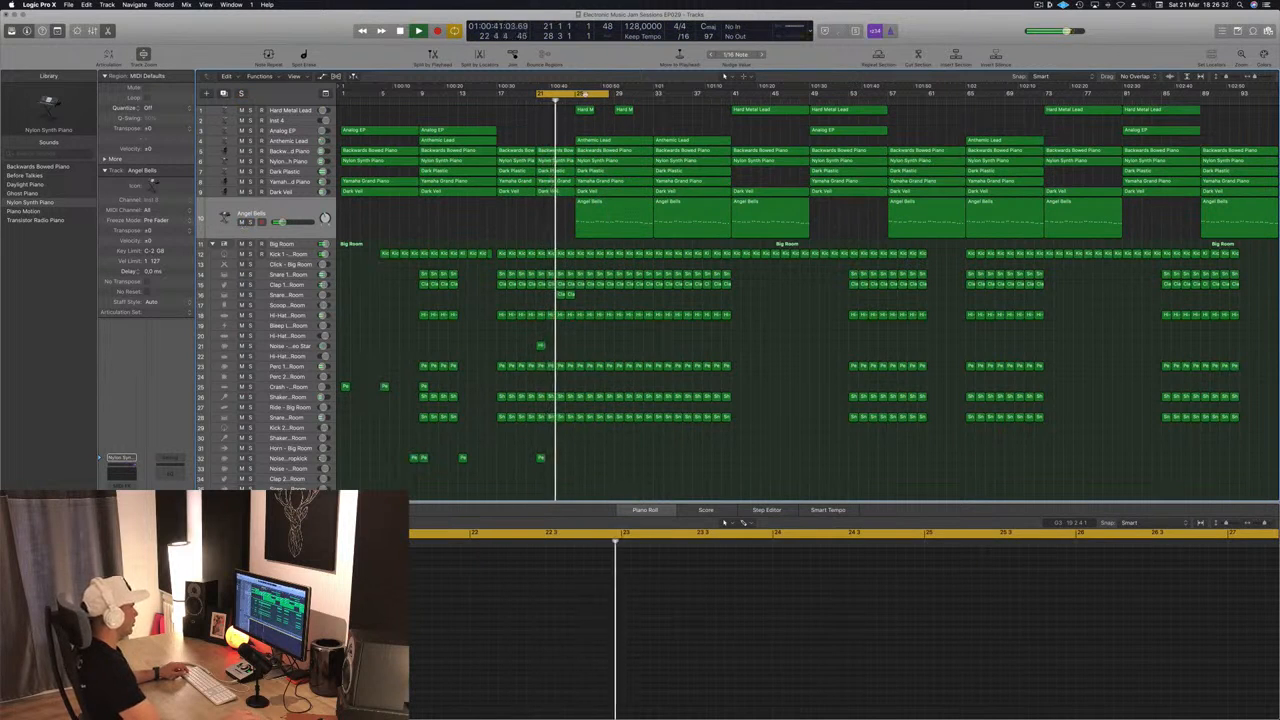
Move the playback cycle to start at bar 25 and compare that section with Angel Bells muted, unmuted and soloed
{"action": "left_click_drag", "start_coordinate": [585, 95], "coordinate": [624, 95]}
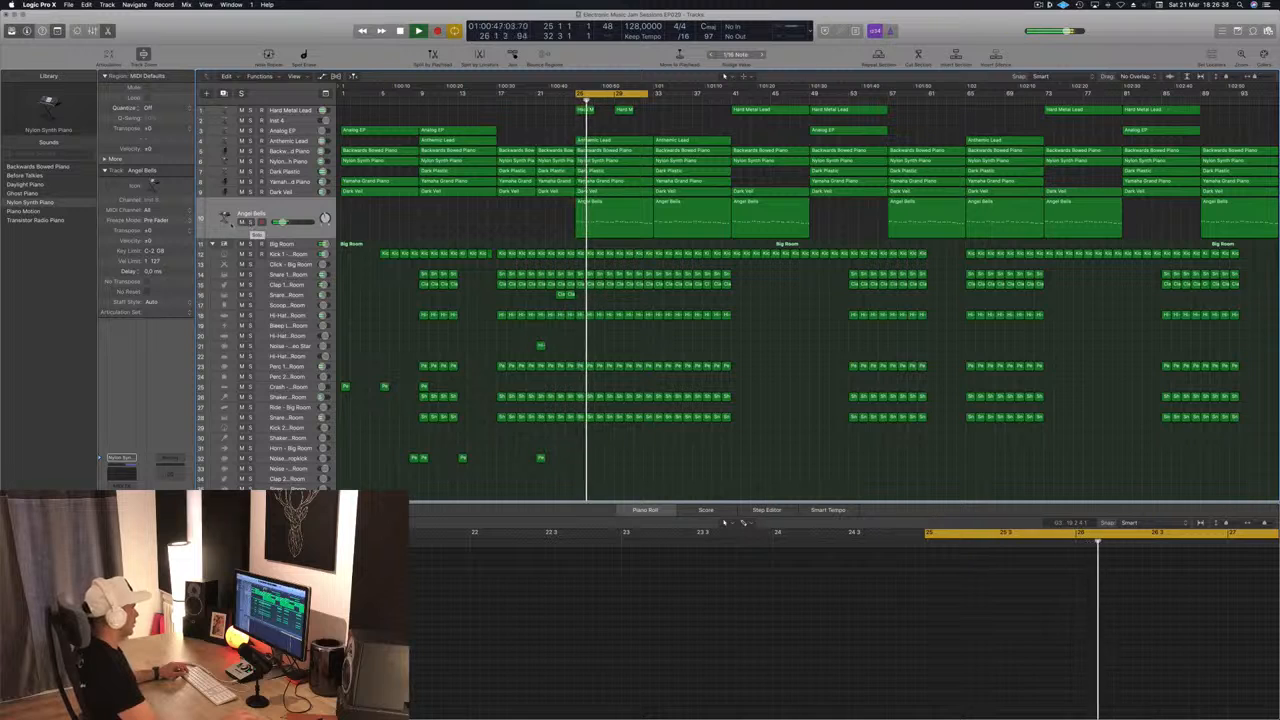
{"action": "left_click", "coordinate": [241, 220]}
{"action": "left_click", "coordinate": [242, 222]}
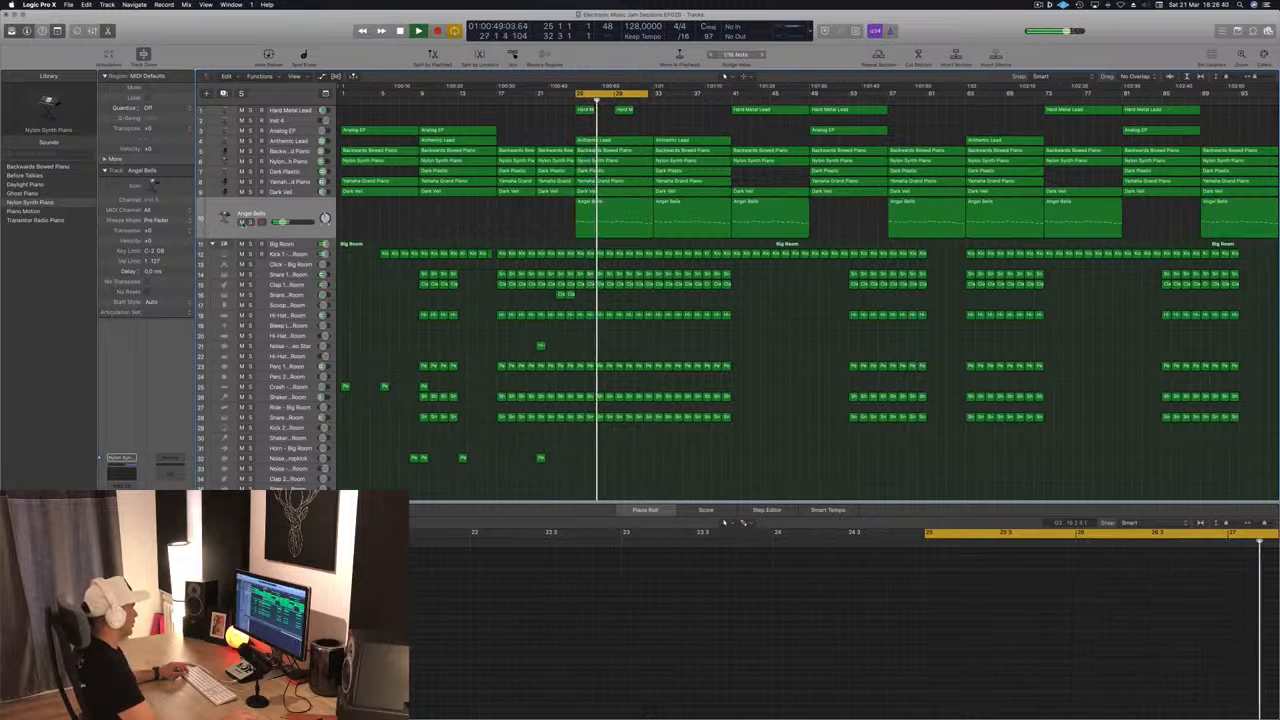
{"action": "left_click", "coordinate": [250, 221]}
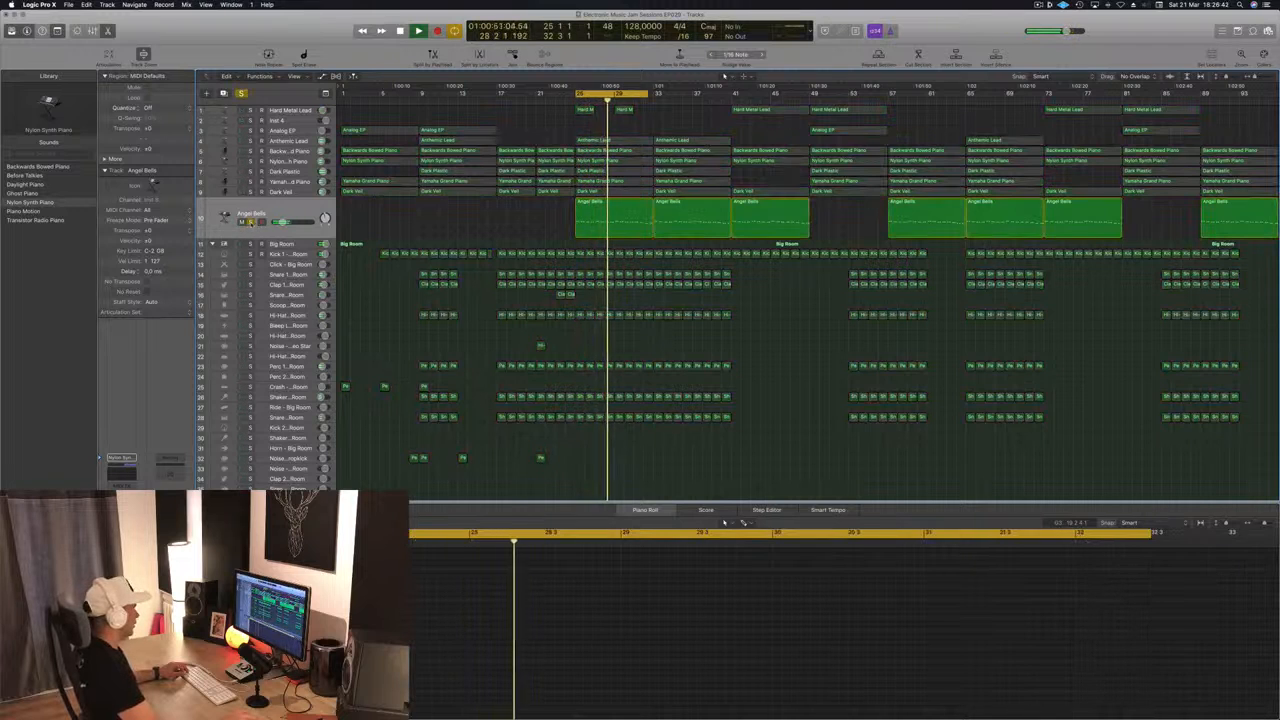
{"action": "left_click", "coordinate": [250, 221]}
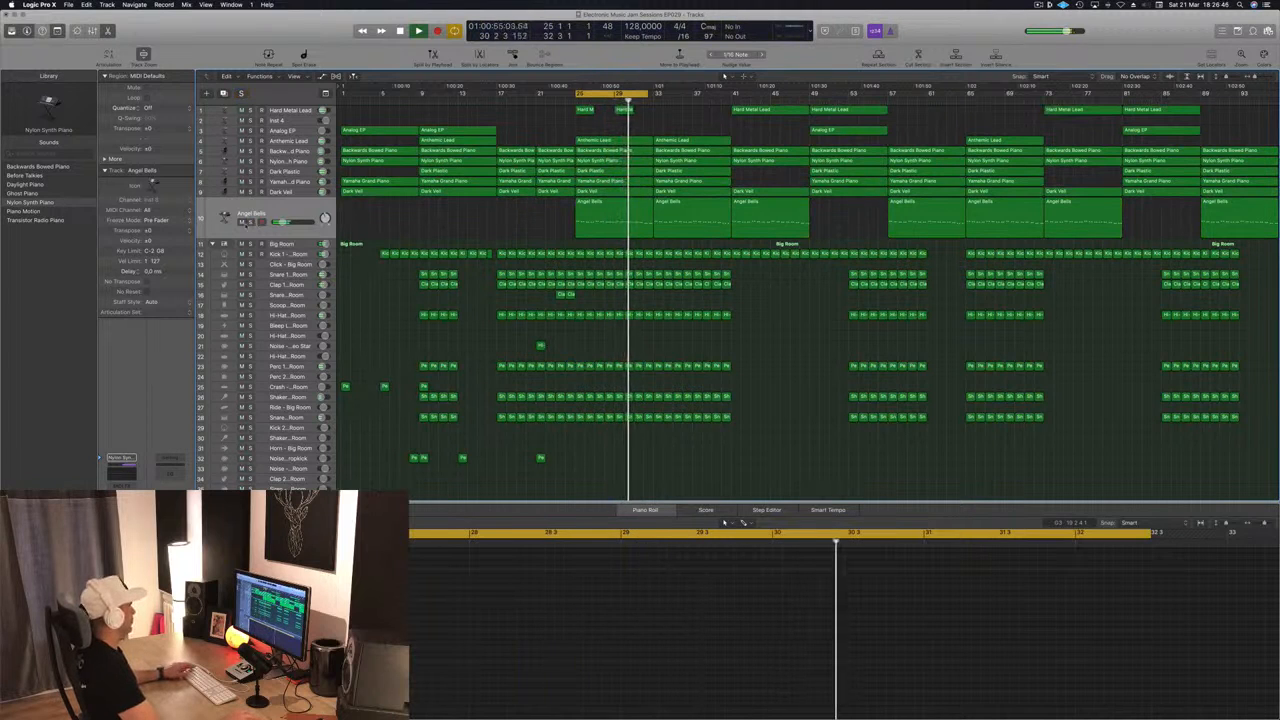
Mute the Angel Bells track and listen to the section from bar 25 without it
{"action": "left_click", "coordinate": [242, 222]}
{"action": "left_click_drag", "start_coordinate": [514, 228], "coordinate": [674, 214]}
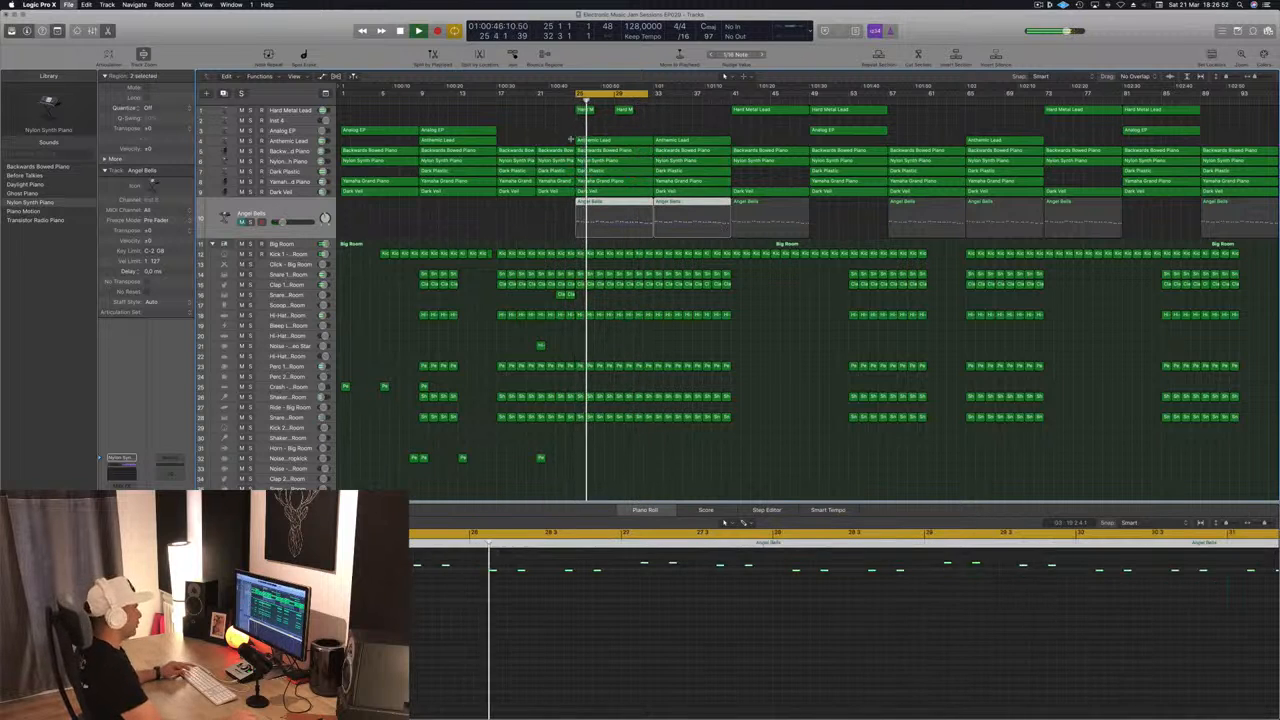
{"action": "left_click", "coordinate": [524, 234]}
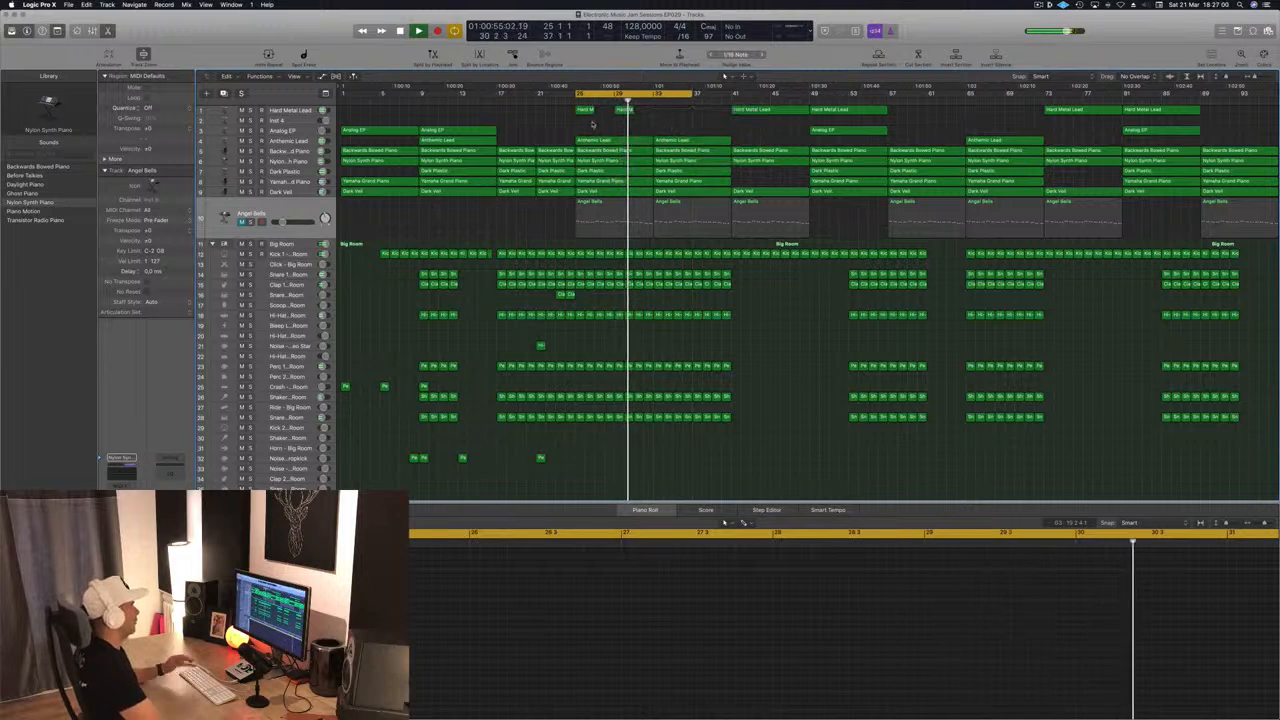
Select the Hard Metal Lead track and listen to its short regions at bars 25 and 29 in the mix
{"action": "left_click", "coordinate": [290, 110]}
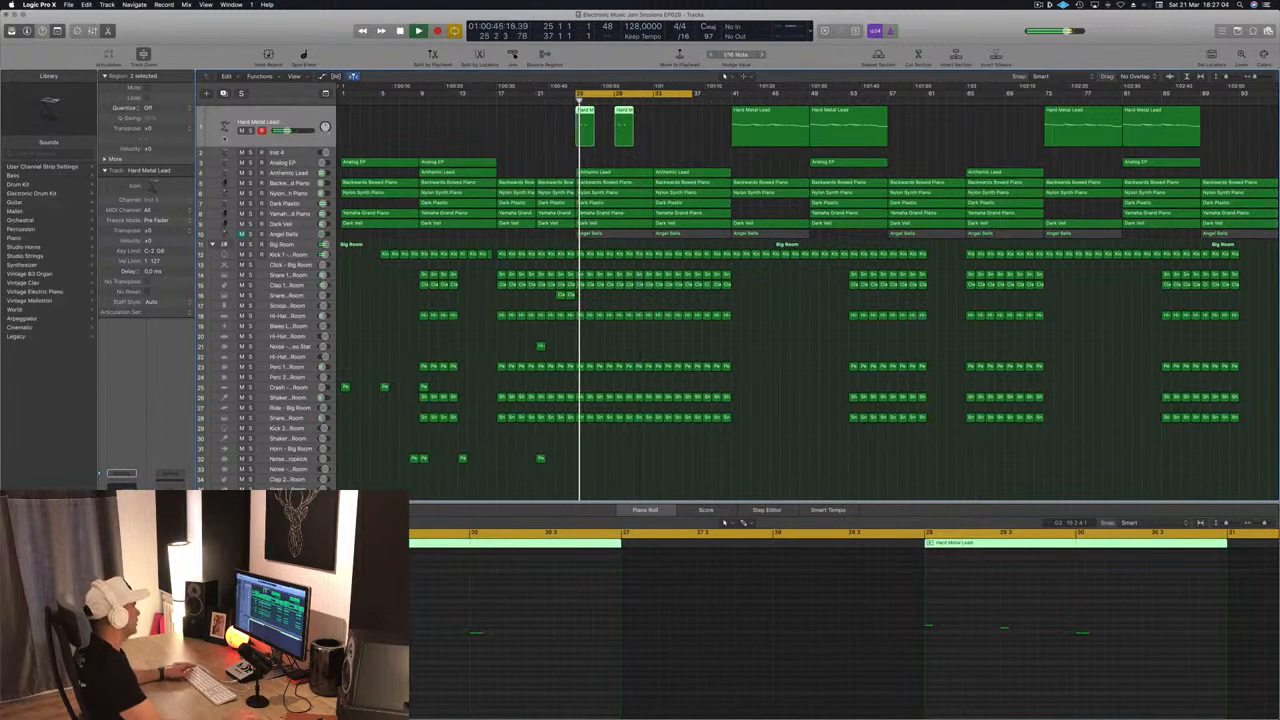
{"action": "key", "text": "s"}
{"action": "key", "text": "s"}
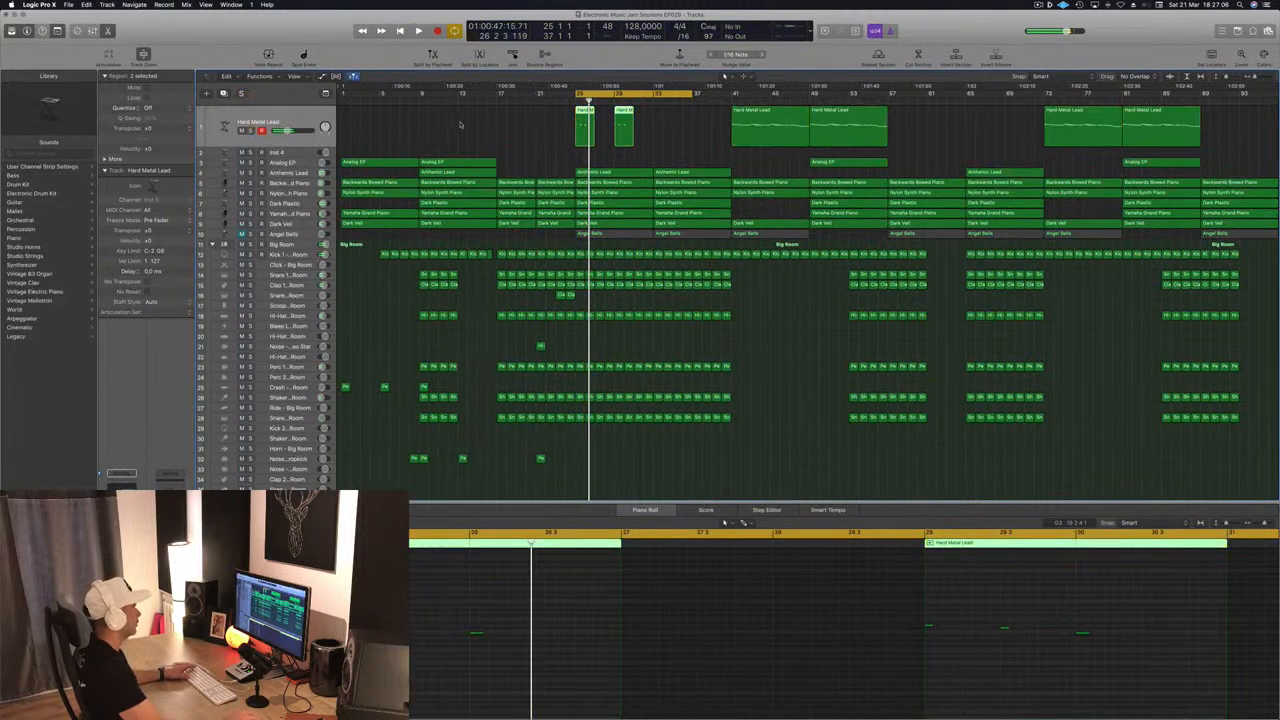
{"action": "left_click", "coordinate": [467, 127]}
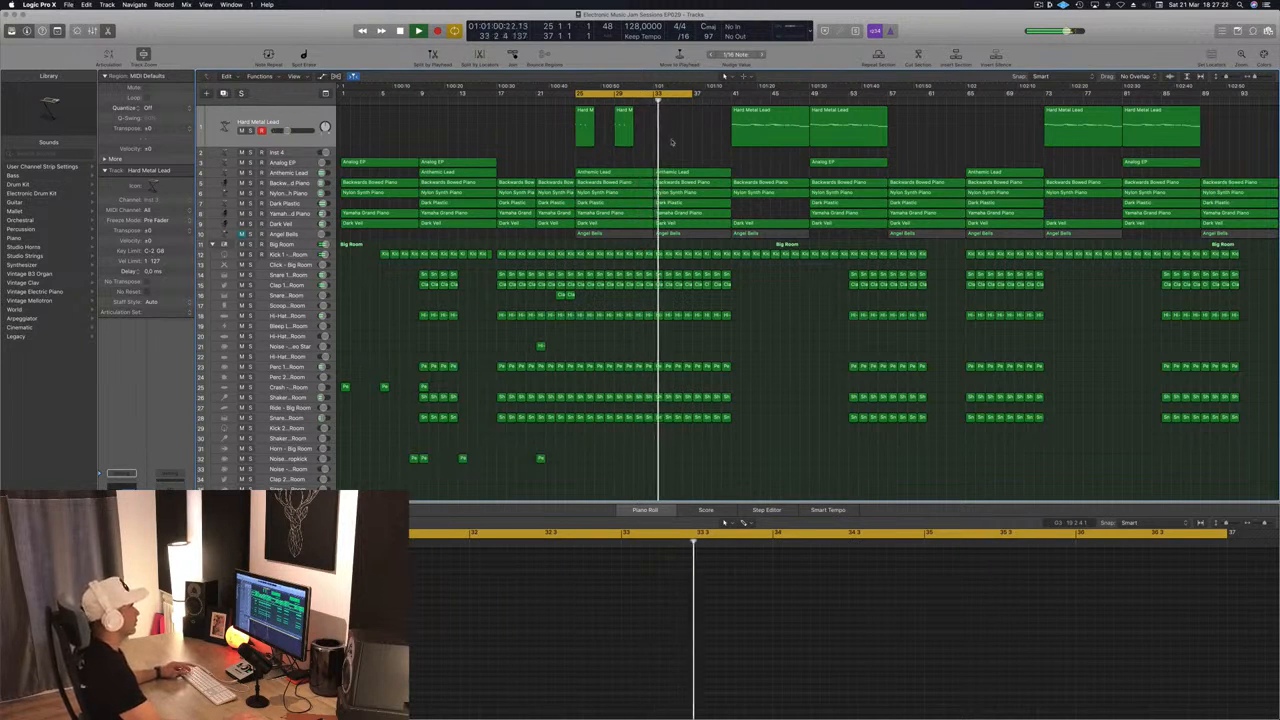
Play from bar 32 and delete the Anthemic Lead region at bar 33
{"action": "left_click", "coordinate": [645, 100]}
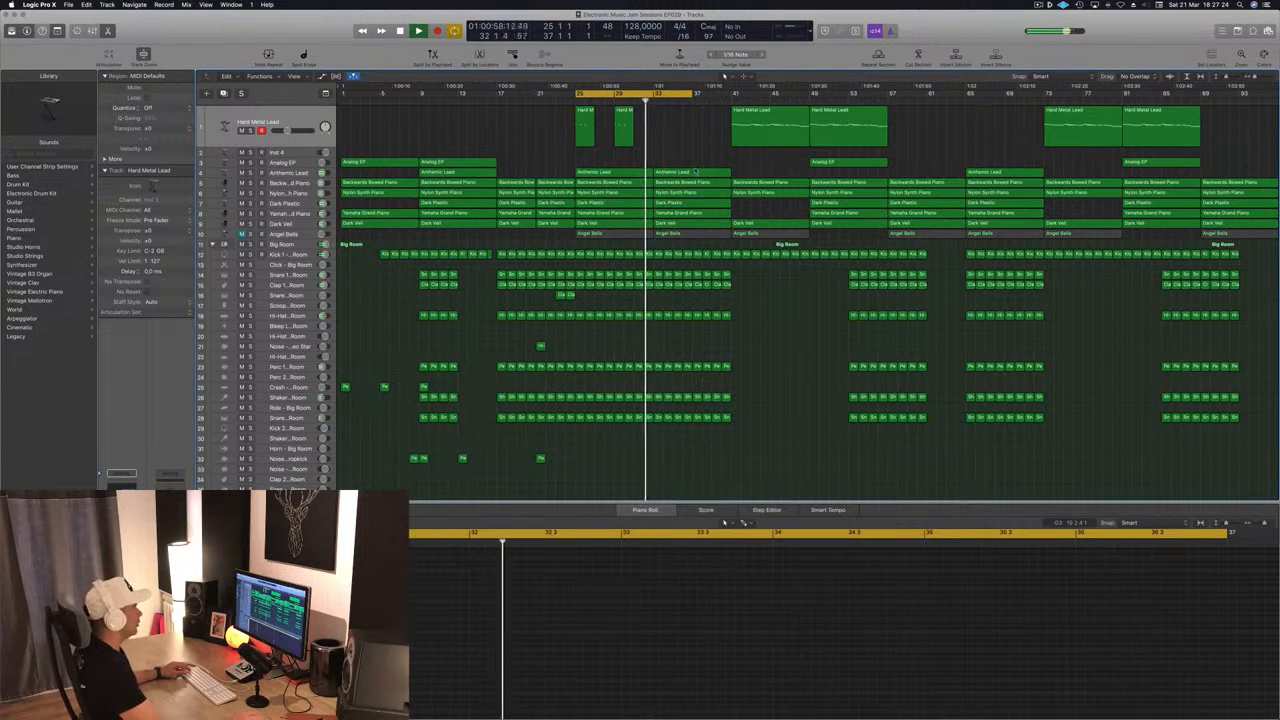
{"action": "left_click", "coordinate": [695, 173]}
{"action": "key", "text": "Delete"}
Try a copy of the bar 41 Hard Metal Lead region at bar 33, and delete the copy after listening
{"action": "left_click_drag", "start_coordinate": [759, 127], "coordinate": [681, 134]}
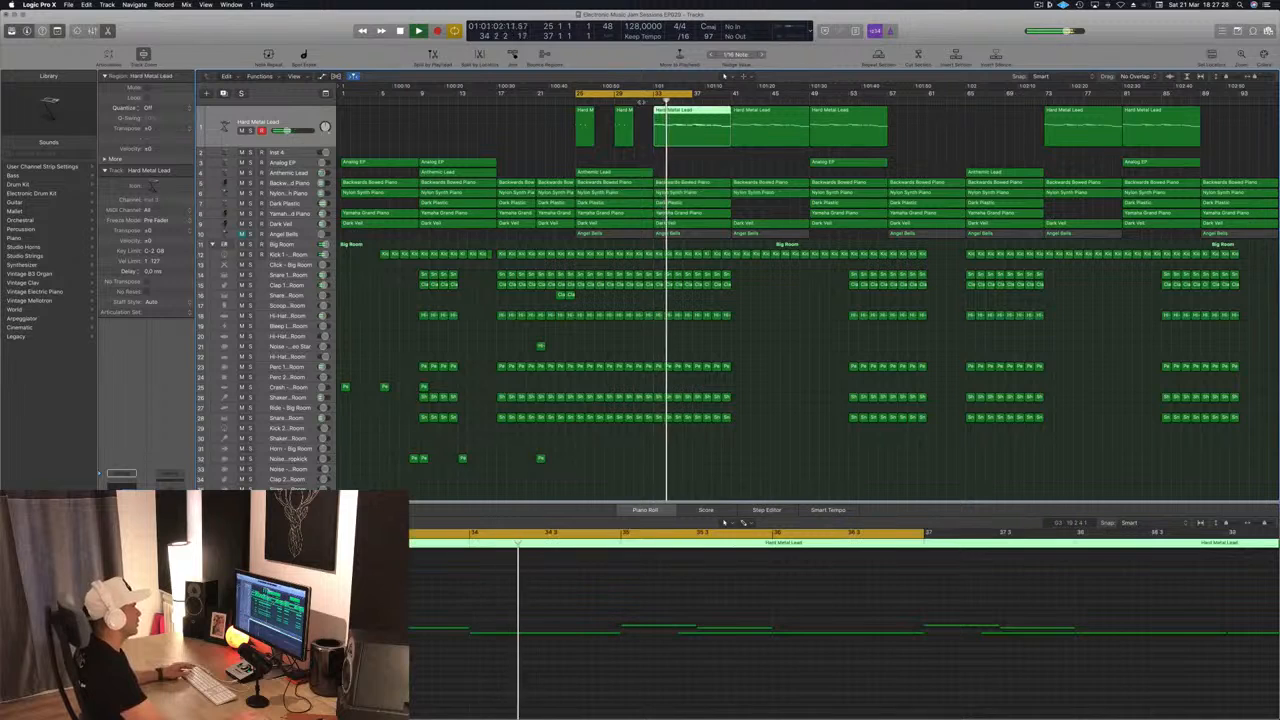
{"action": "left_click", "coordinate": [684, 166]}
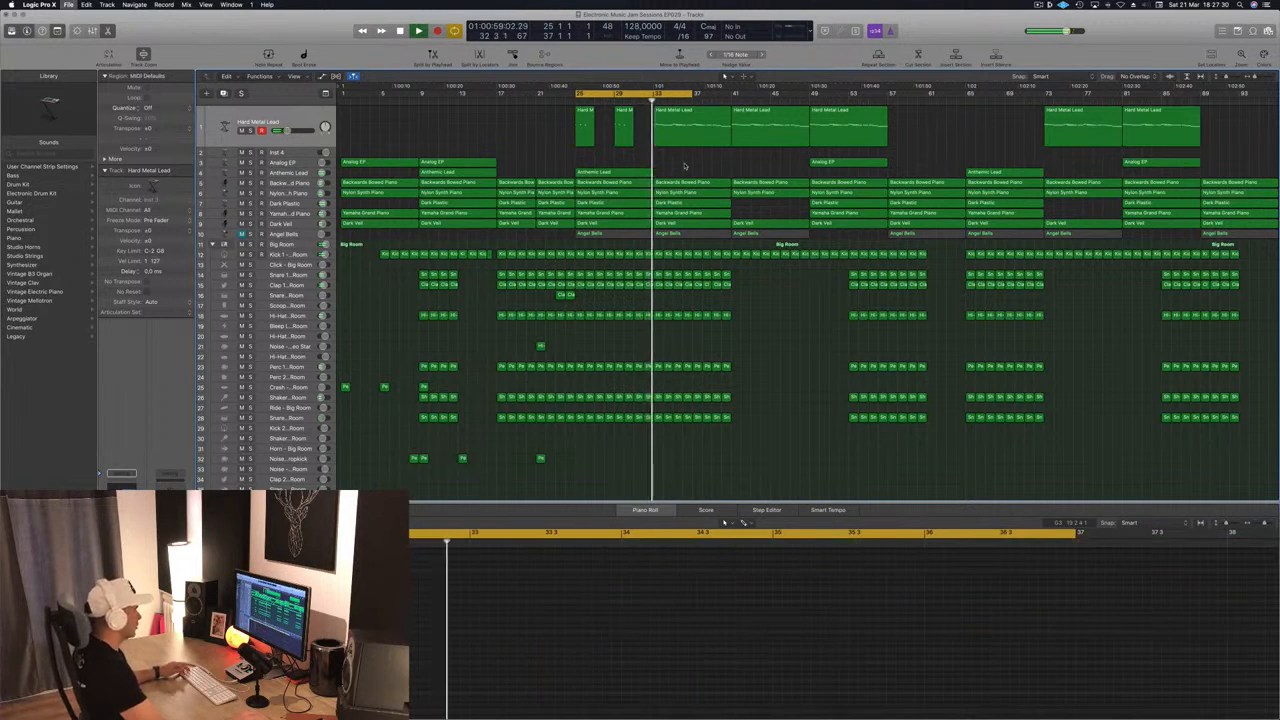
{"action": "left_click", "coordinate": [683, 141]}
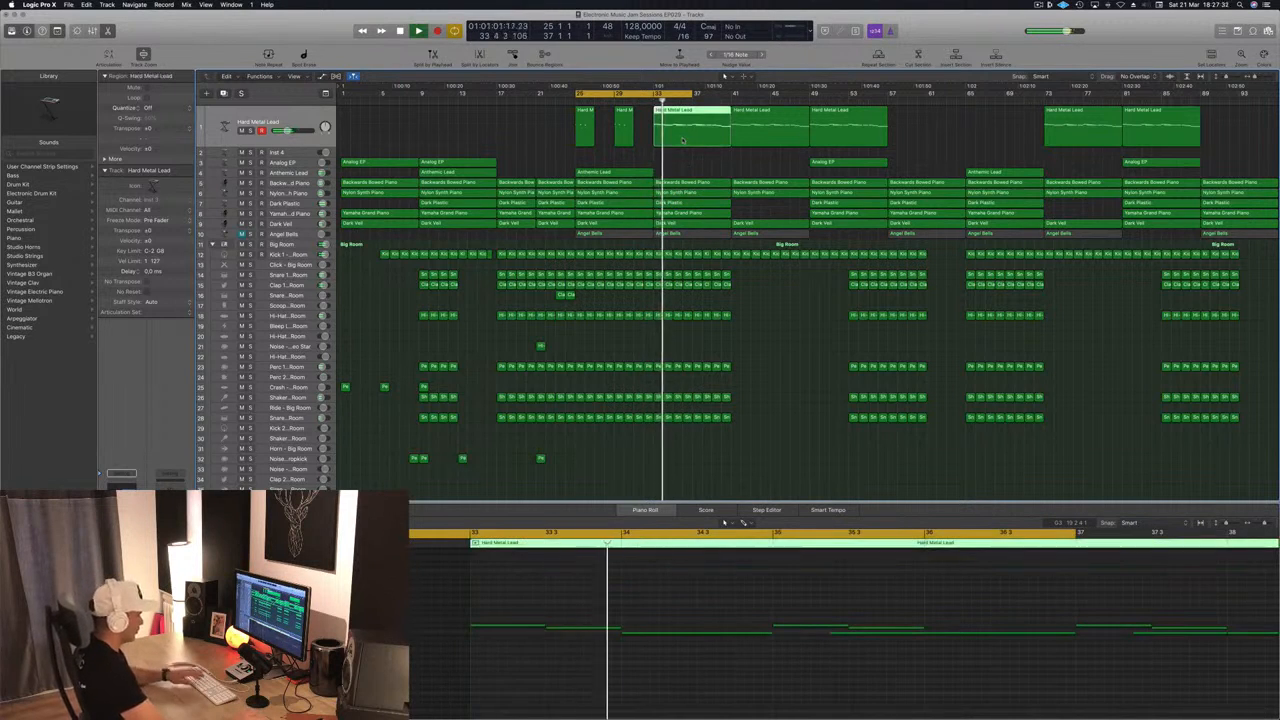
{"action": "key", "text": "Delete"}
Loop bars 33 to 45 and copy the two snare-fill regions from bar 23 to bar 39 on the Snare 2 track
{"action": "key", "text": "space"}
{"action": "key", "text": "space"}
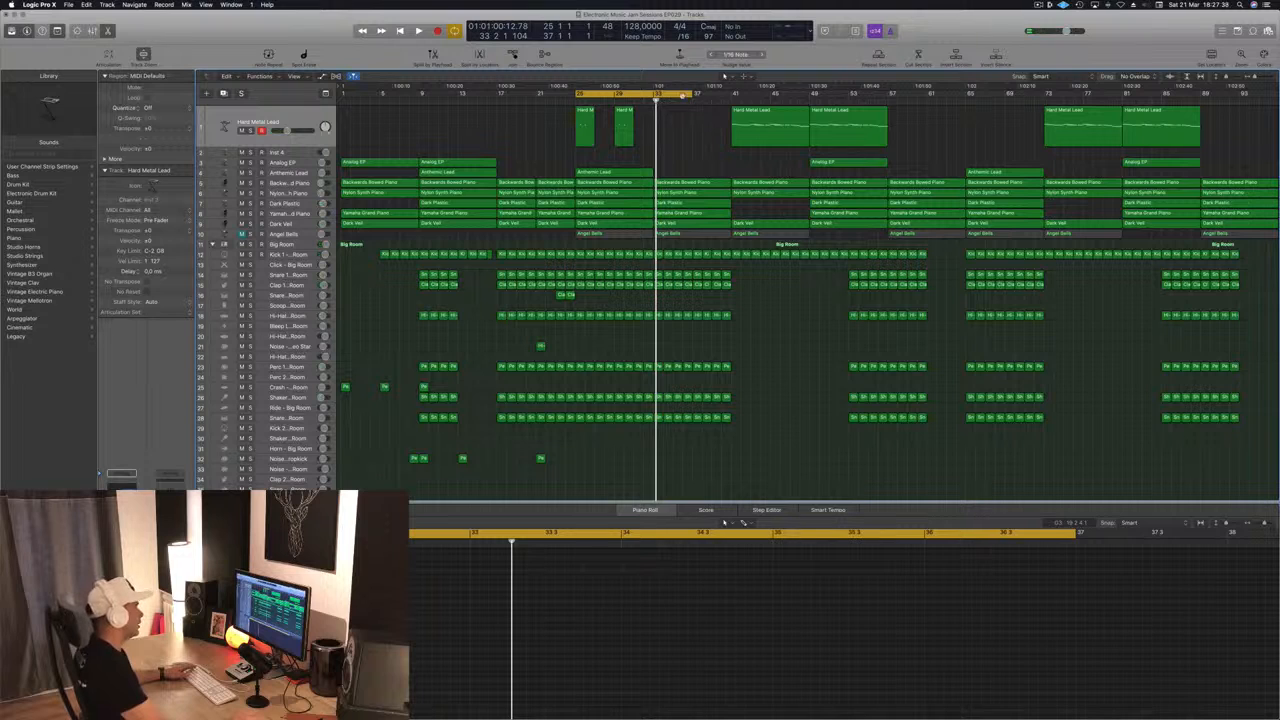
{"action": "left_click_drag", "start_coordinate": [625, 93], "coordinate": [700, 94]}
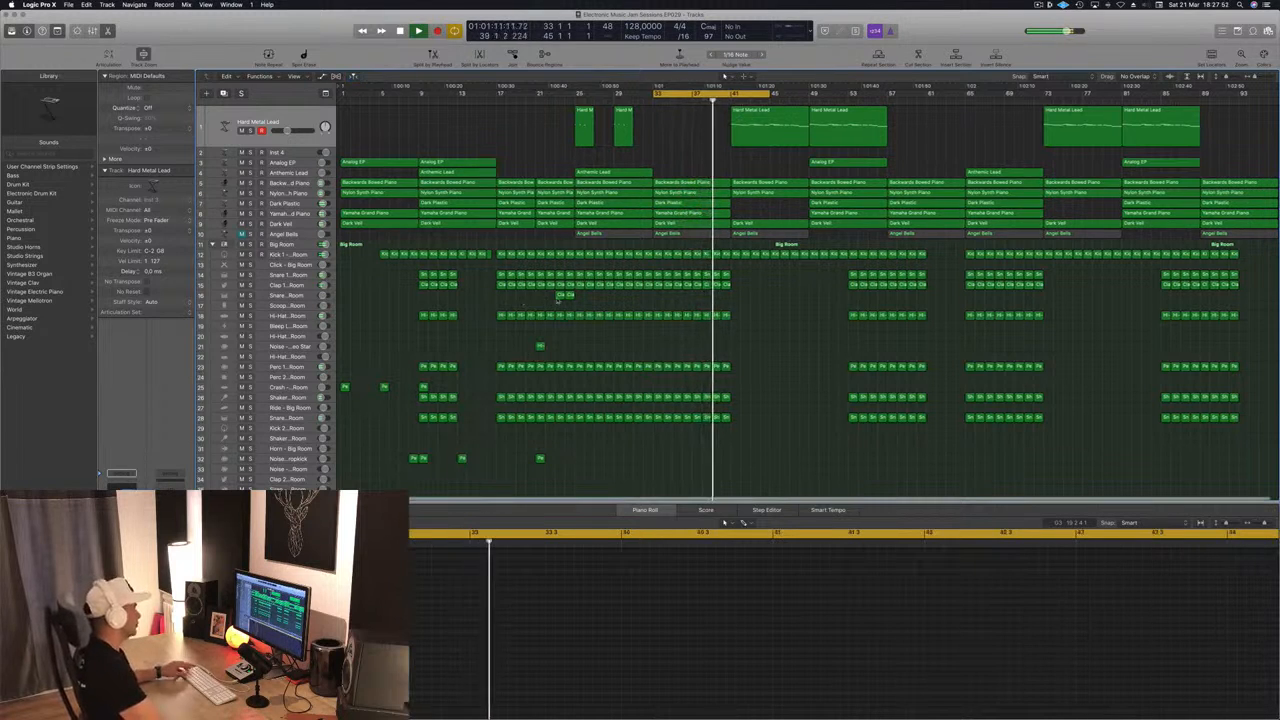
{"action": "left_click", "coordinate": [565, 295]}
{"action": "left_click_drag", "start_coordinate": [565, 295], "coordinate": [718, 298]}
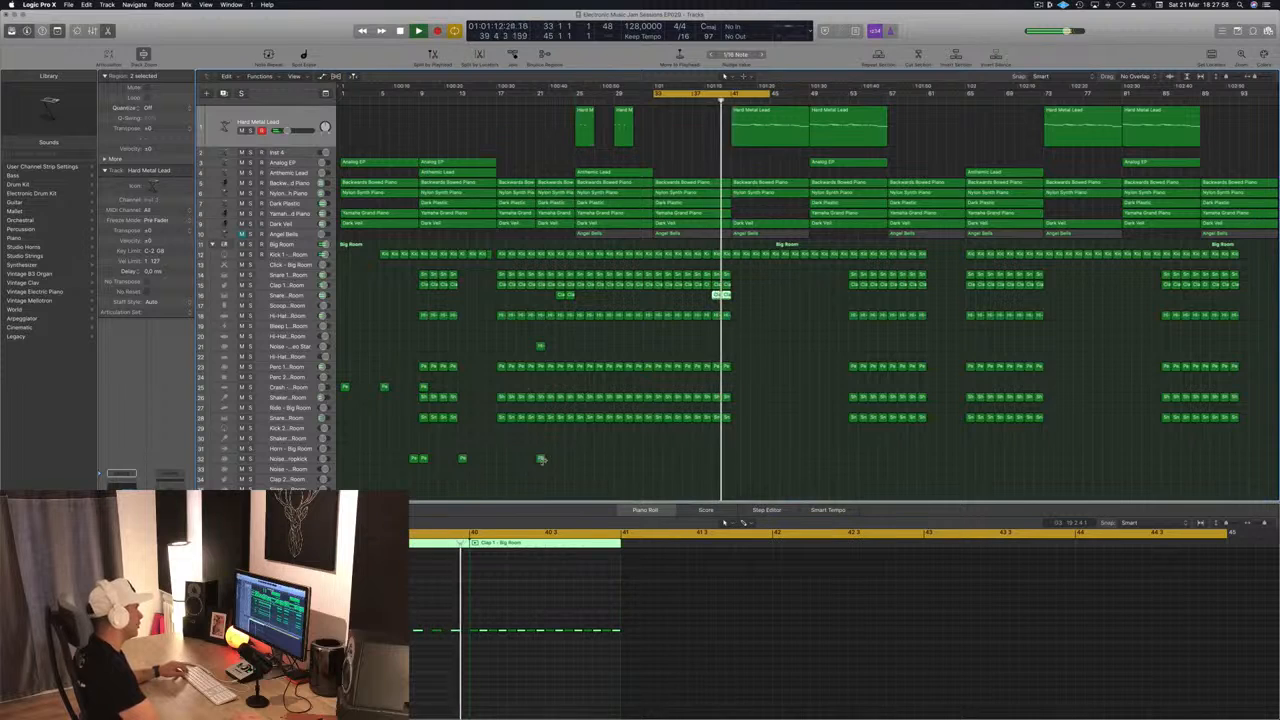
Copy the bar 21 region on the Noise - Video Star track to bar 41 and listen to the transition
{"action": "left_click", "coordinate": [540, 346]}
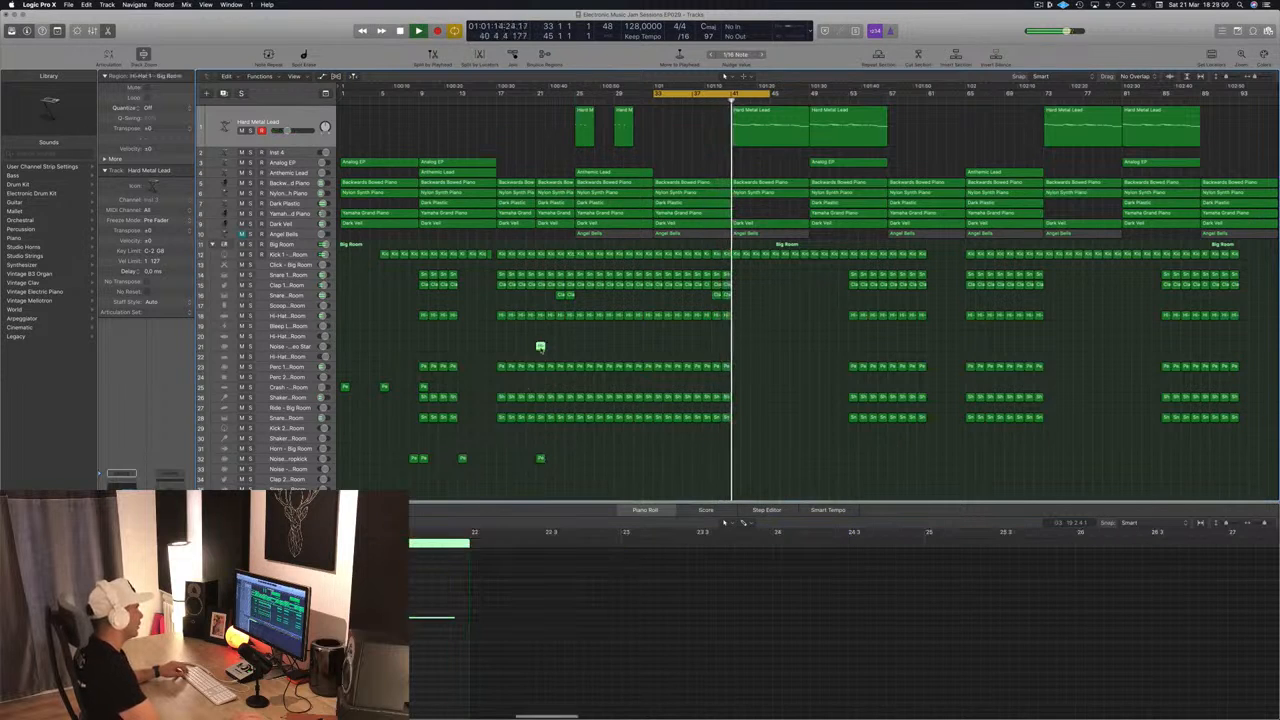
{"action": "left_click_drag", "start_coordinate": [540, 346], "coordinate": [736, 348]}
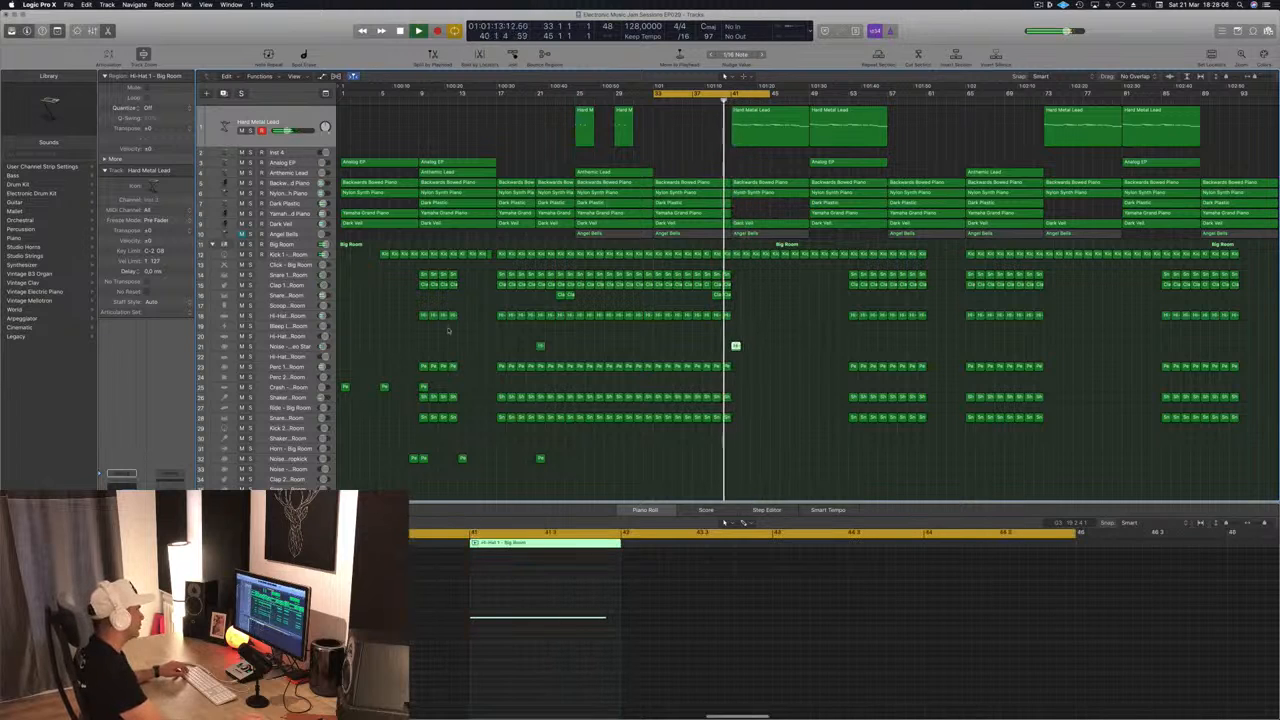
{"action": "left_click", "coordinate": [300, 348]}
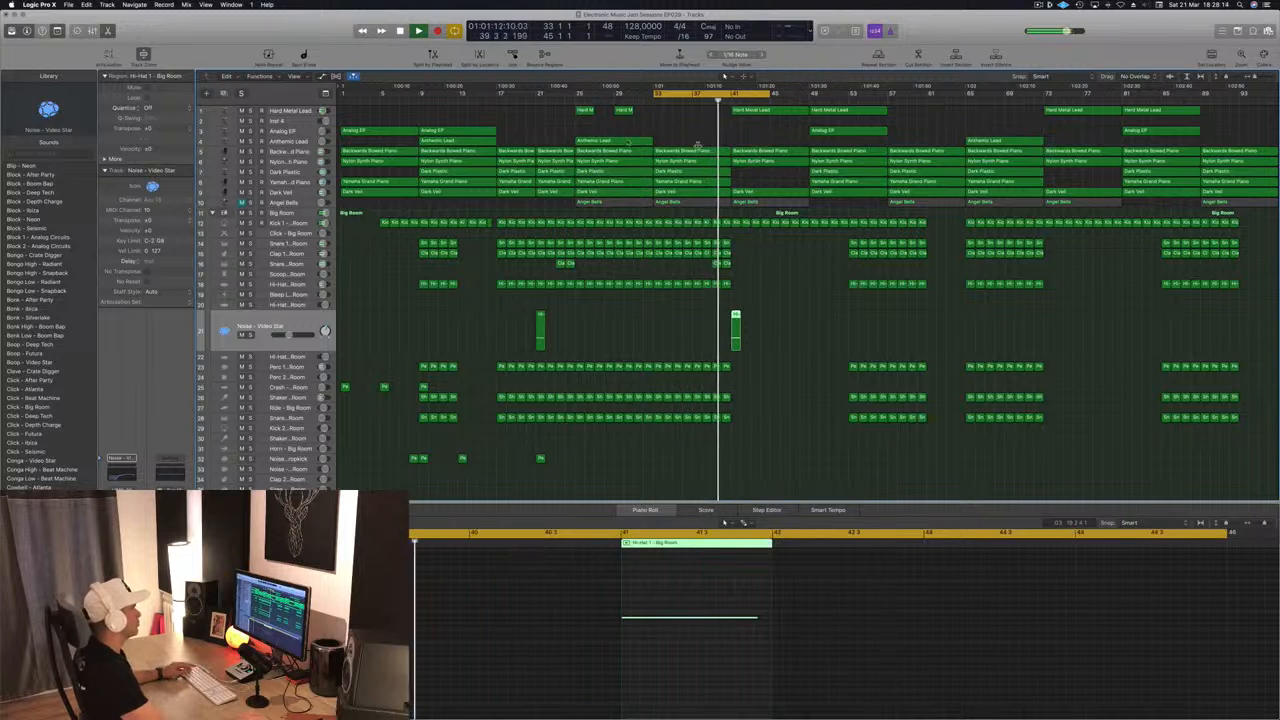
{"action": "left_click", "coordinate": [770, 141]}
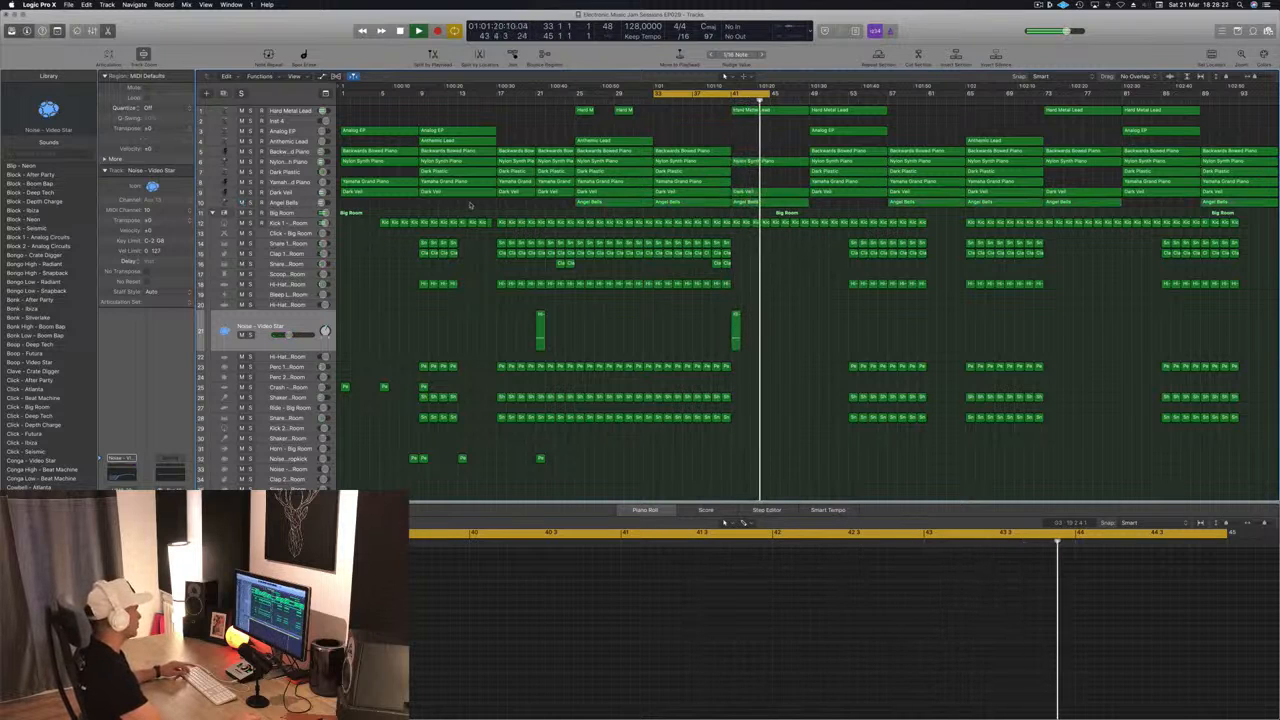
Delete the Angel Bells regions at bars 33 and 41, and remove the whole Angel Bells track
{"action": "left_click", "coordinate": [300, 202]}
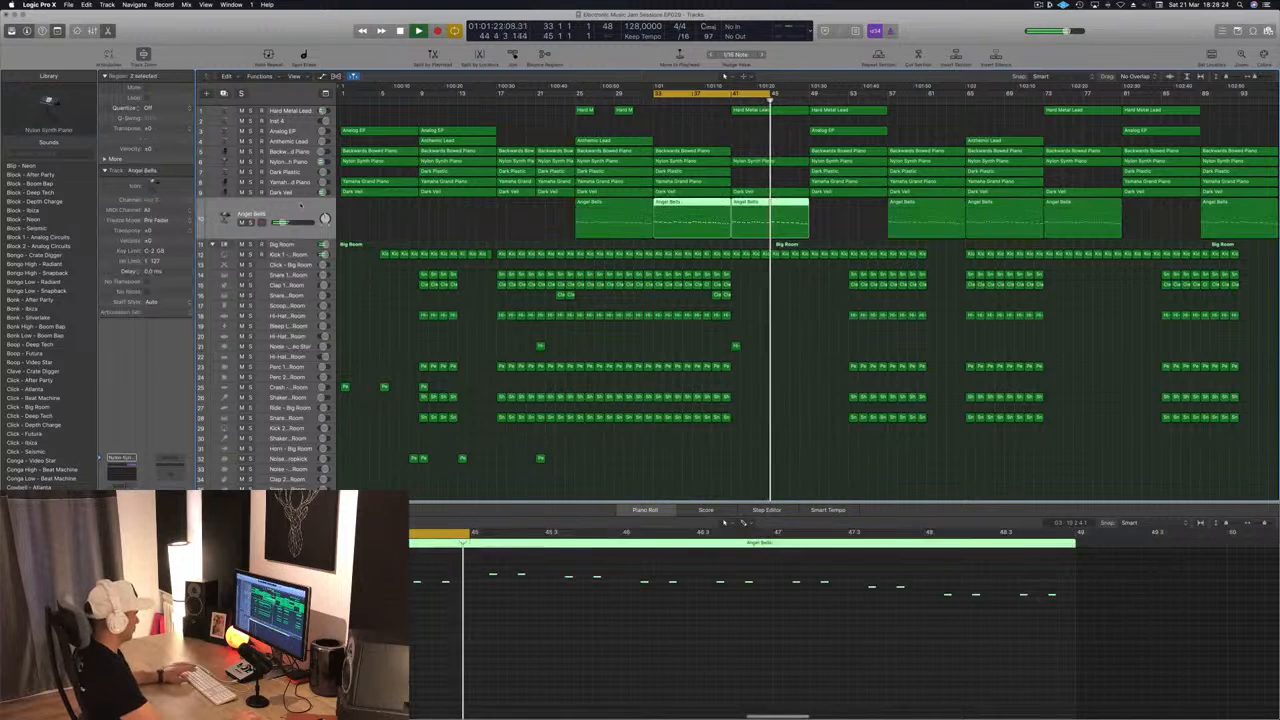
{"action": "key", "text": "super+BackSpace"}
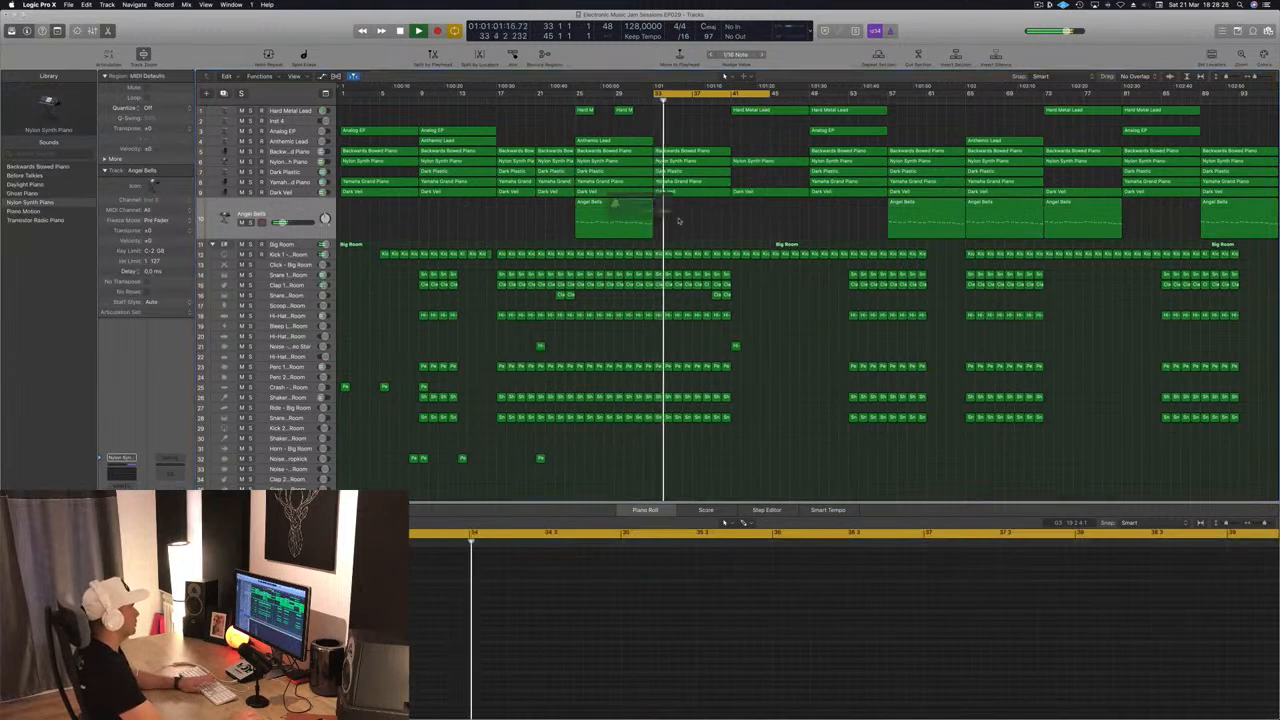
{"action": "left_click", "coordinate": [704, 224]}
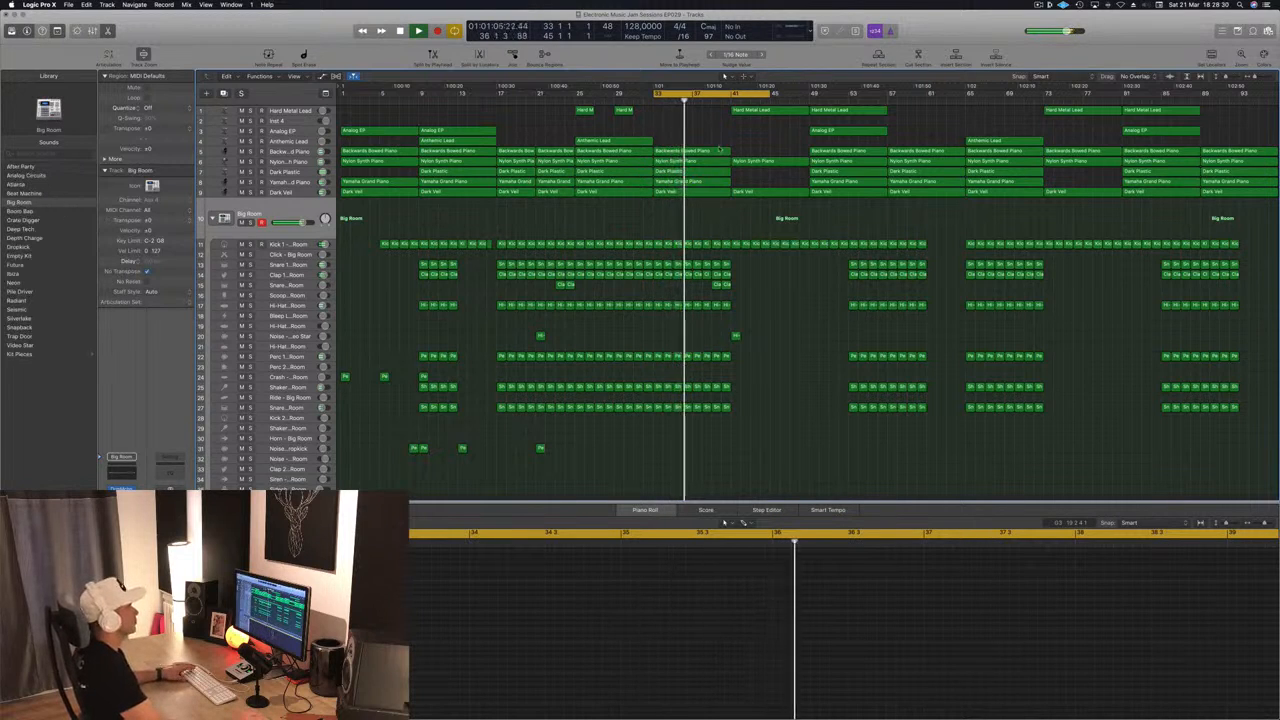
Try a copy of the bar 41 Hard Metal Lead region on the Inst 4 track, and delete the Inst 4 track after listening
{"action": "left_click", "coordinate": [762, 112]}
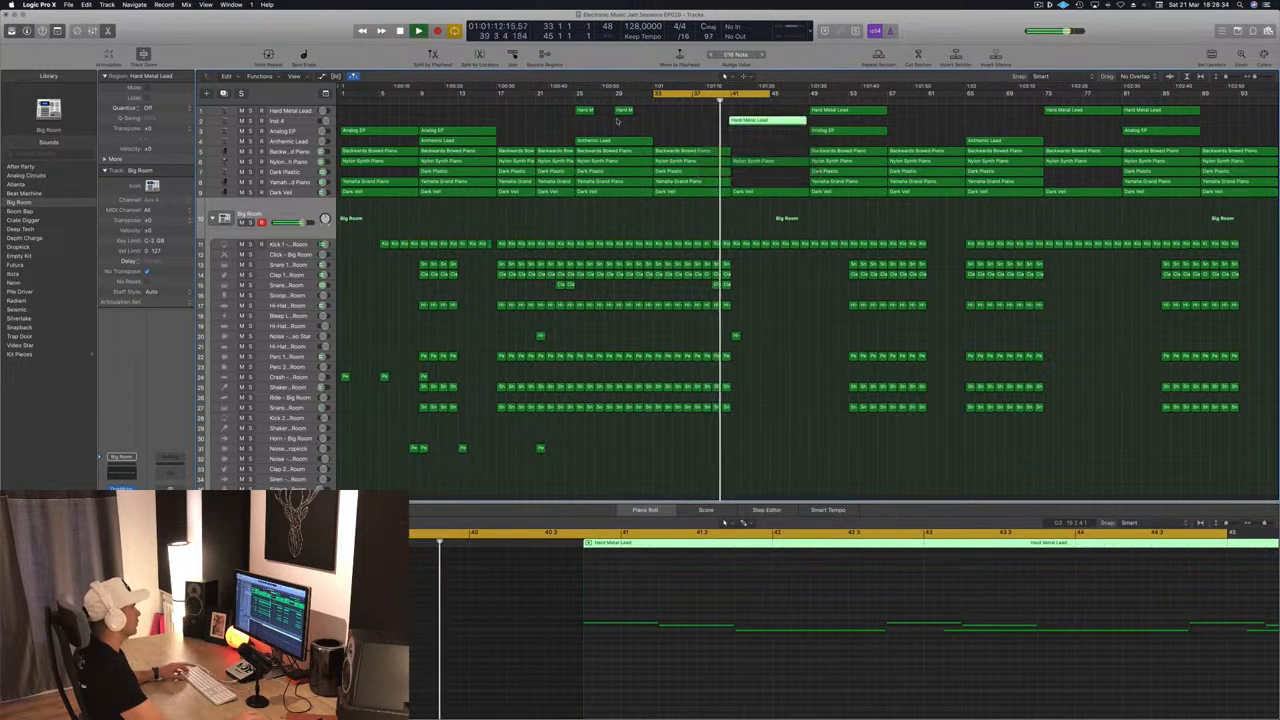
{"action": "left_click_drag", "start_coordinate": [788, 114], "coordinate": [788, 122]}
{"action": "left_click", "coordinate": [272, 121]}
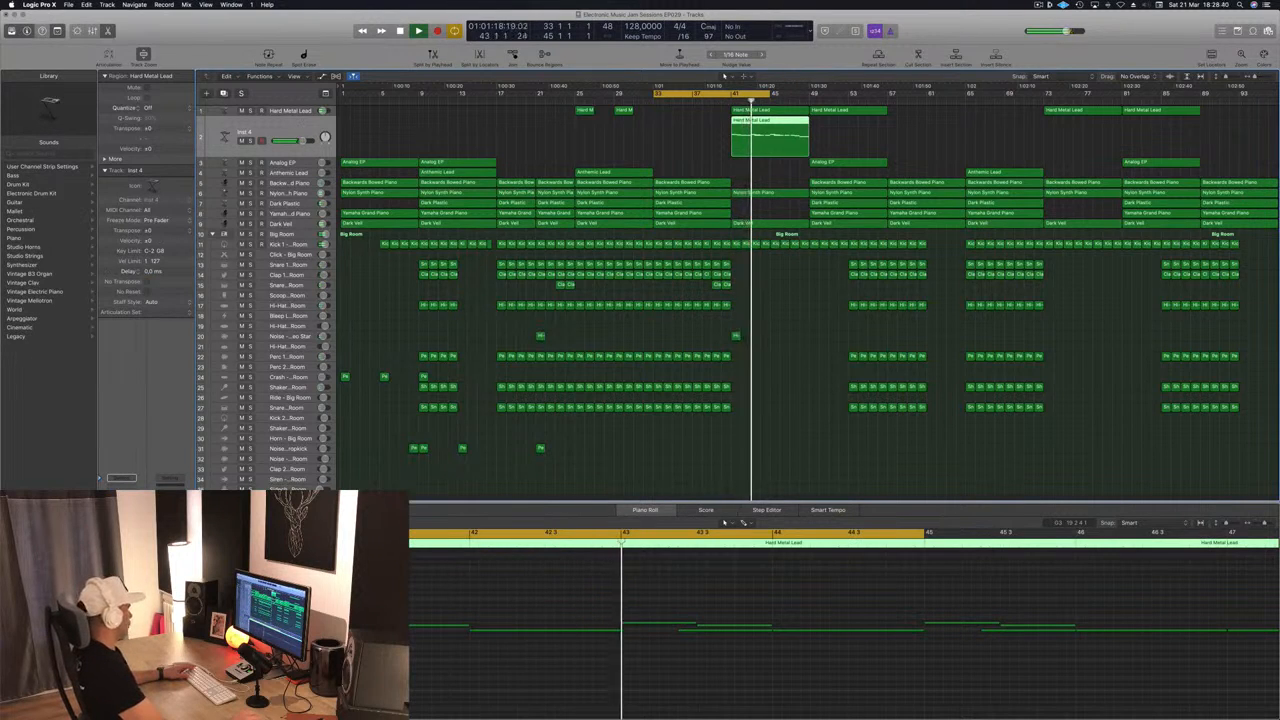
{"action": "key", "text": "space"}
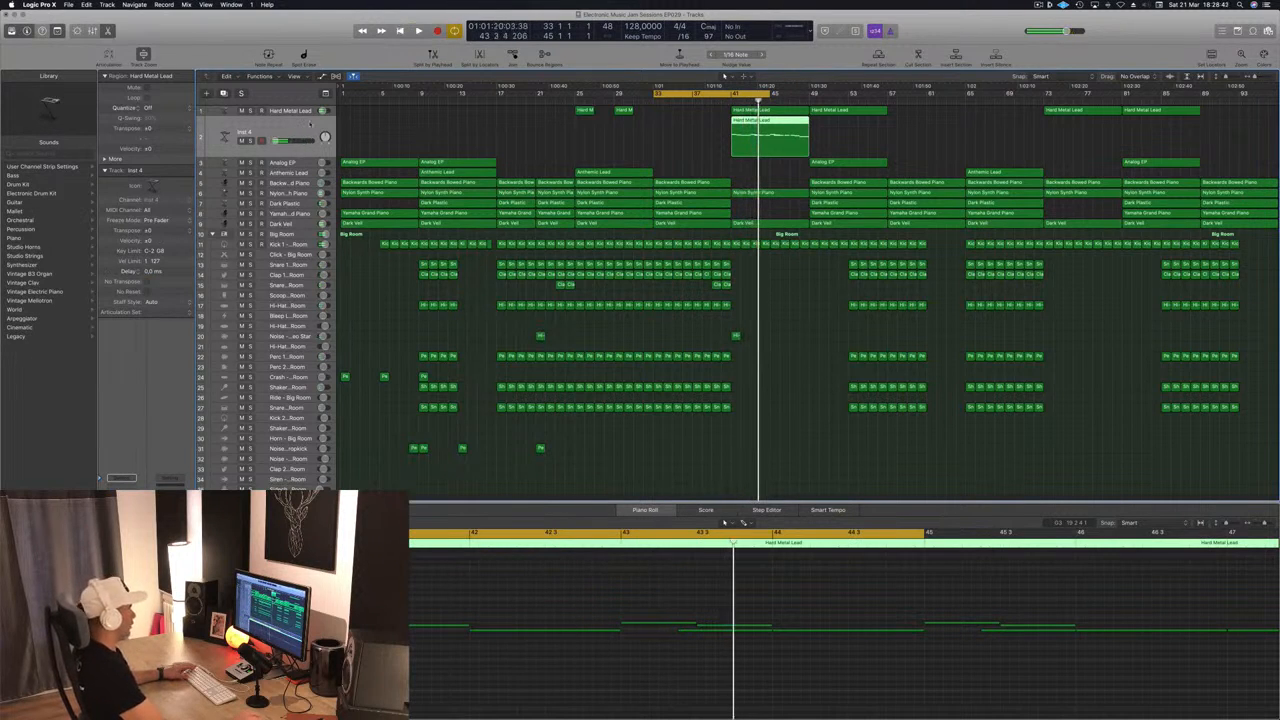
{"action": "key", "text": "Down"}
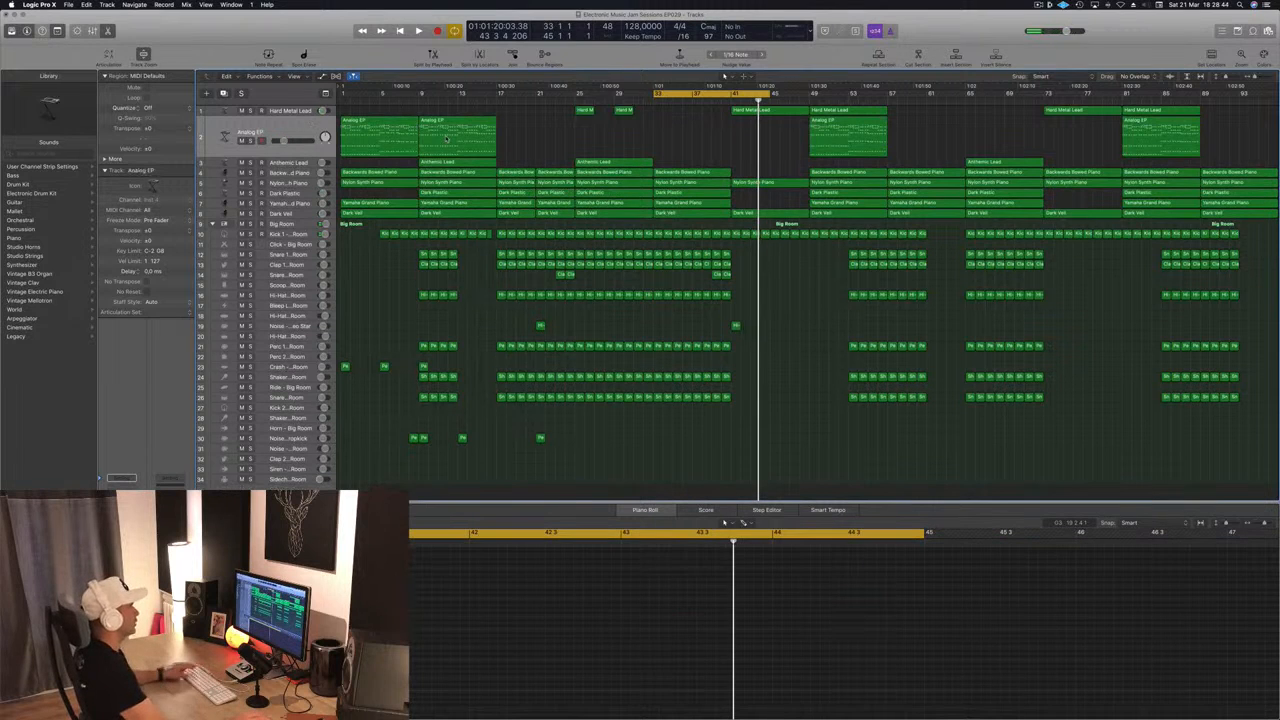
Play the section from bar 33 and shorten the loop range to bars 33 to 41
{"action": "key", "text": "space"}
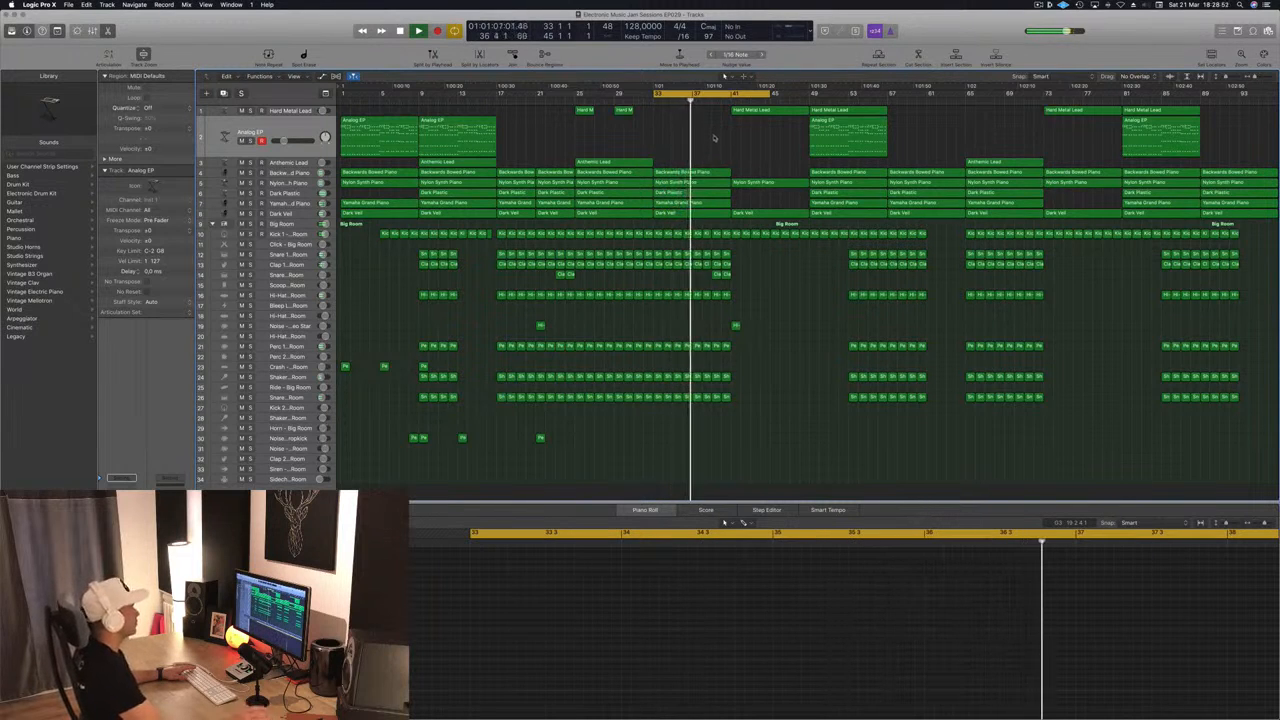
{"action": "key", "text": "space"}
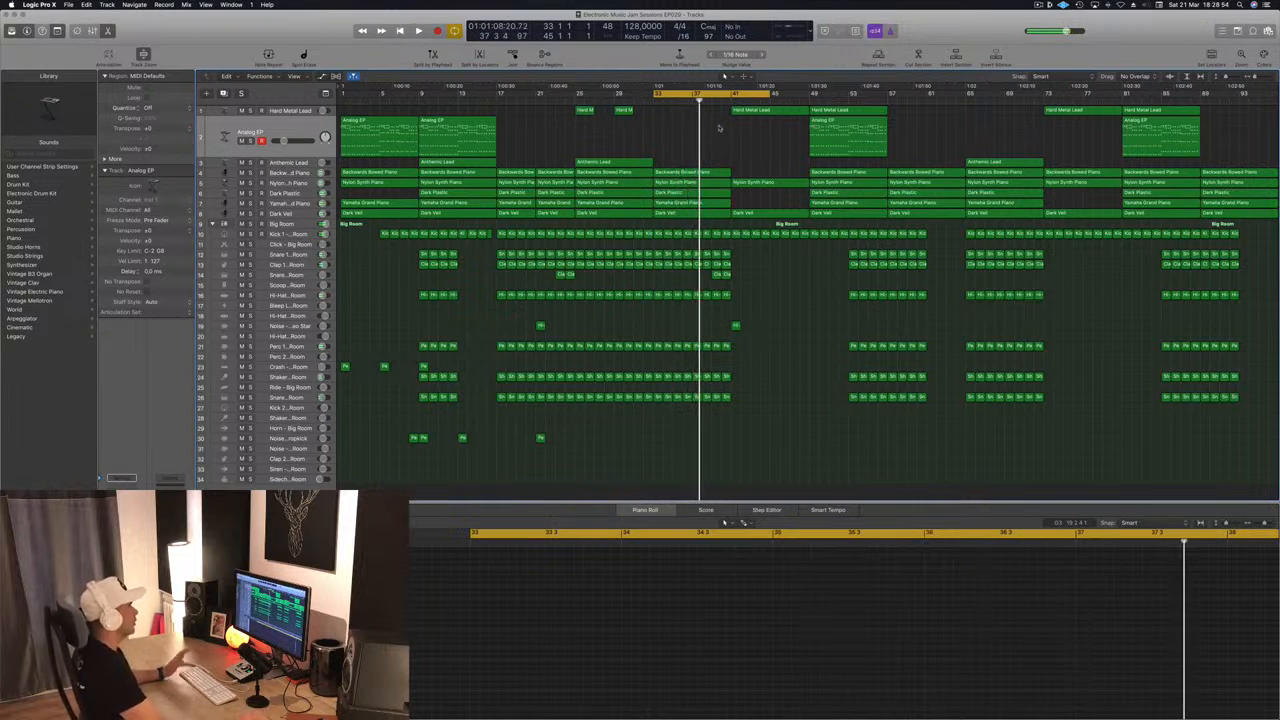
{"action": "key", "text": "space"}
{"action": "left_click", "coordinate": [733, 101]}
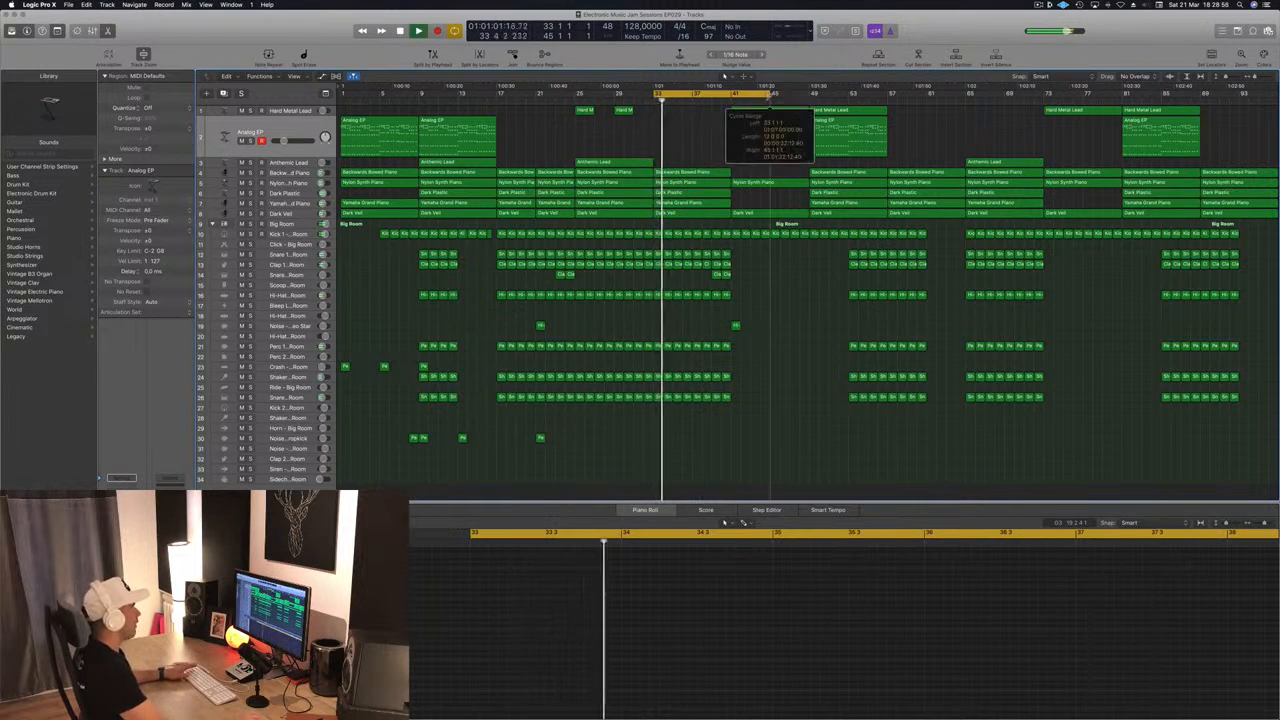
{"action": "key", "text": "space"}
{"action": "key", "text": "space"}
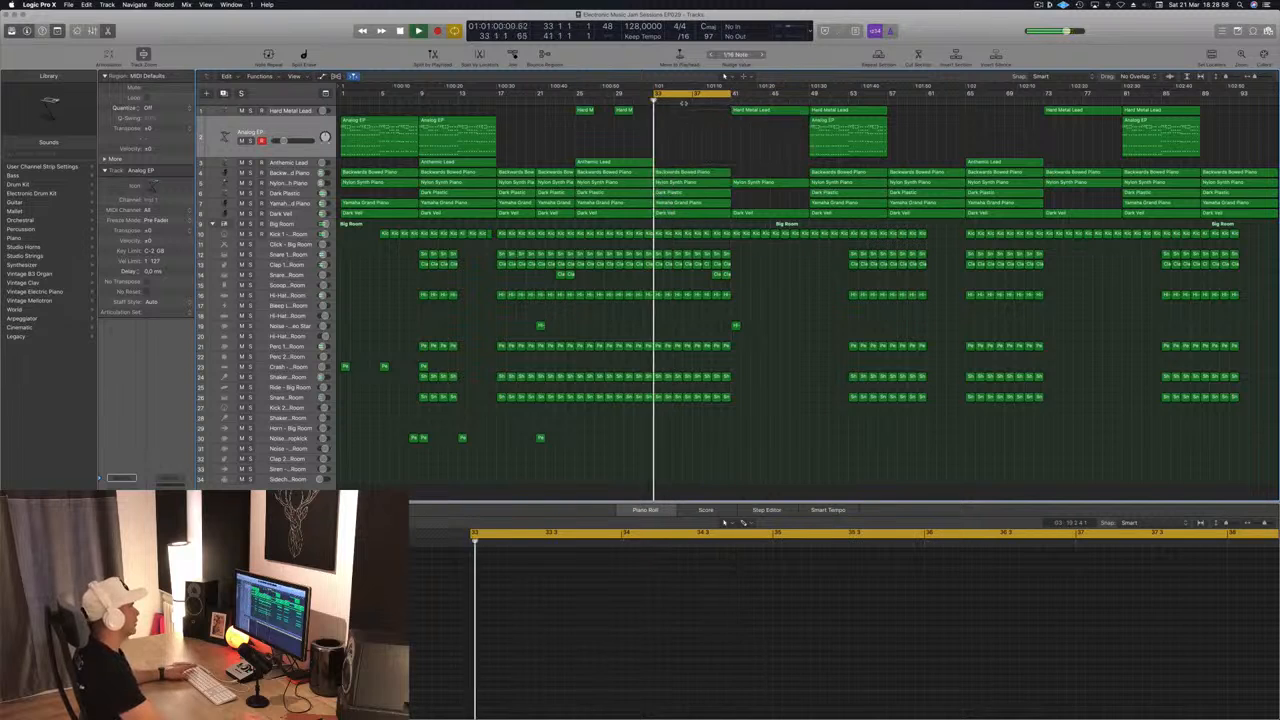
Move the loop range to bars 25 to 33 and play it
{"action": "left_click_drag", "start_coordinate": [656, 97], "coordinate": [577, 106]}
{"action": "key", "text": "space"}
{"action": "key", "text": "space"}
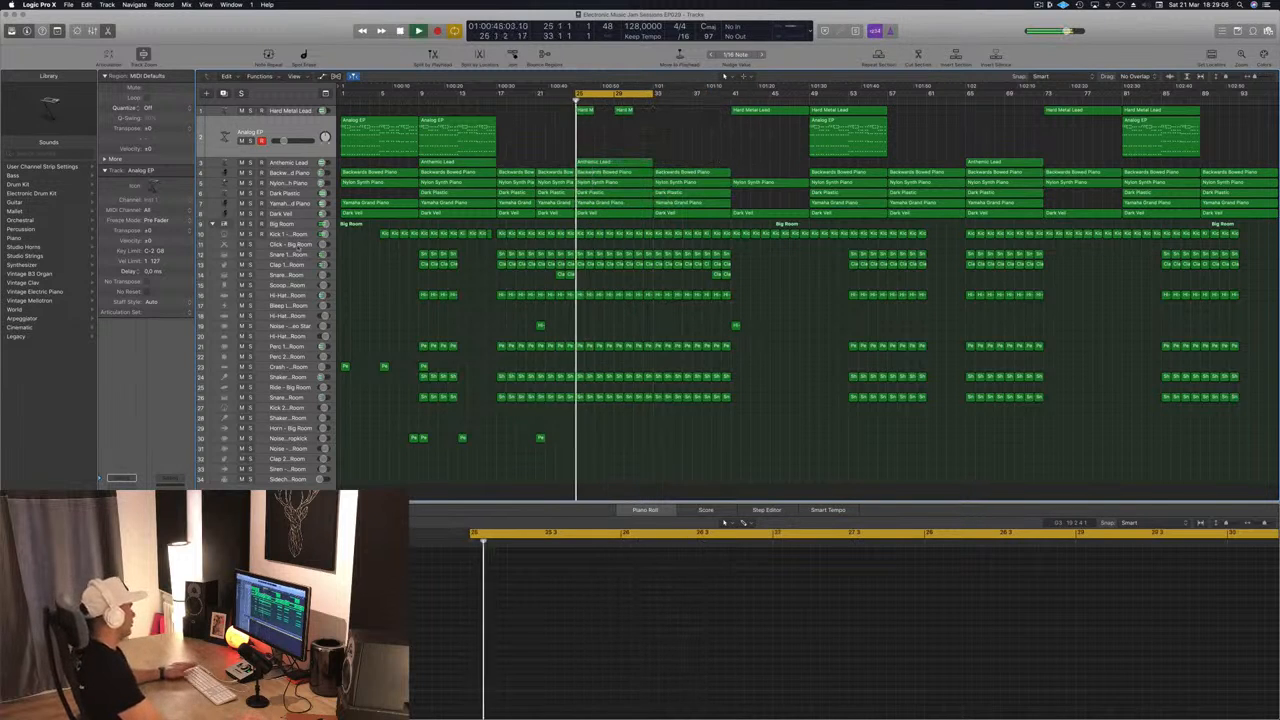
Solo the Kick 1 track and open the Multipressor of the Big Room kit, placing its window clear of the track list
{"action": "left_click", "coordinate": [252, 233]}
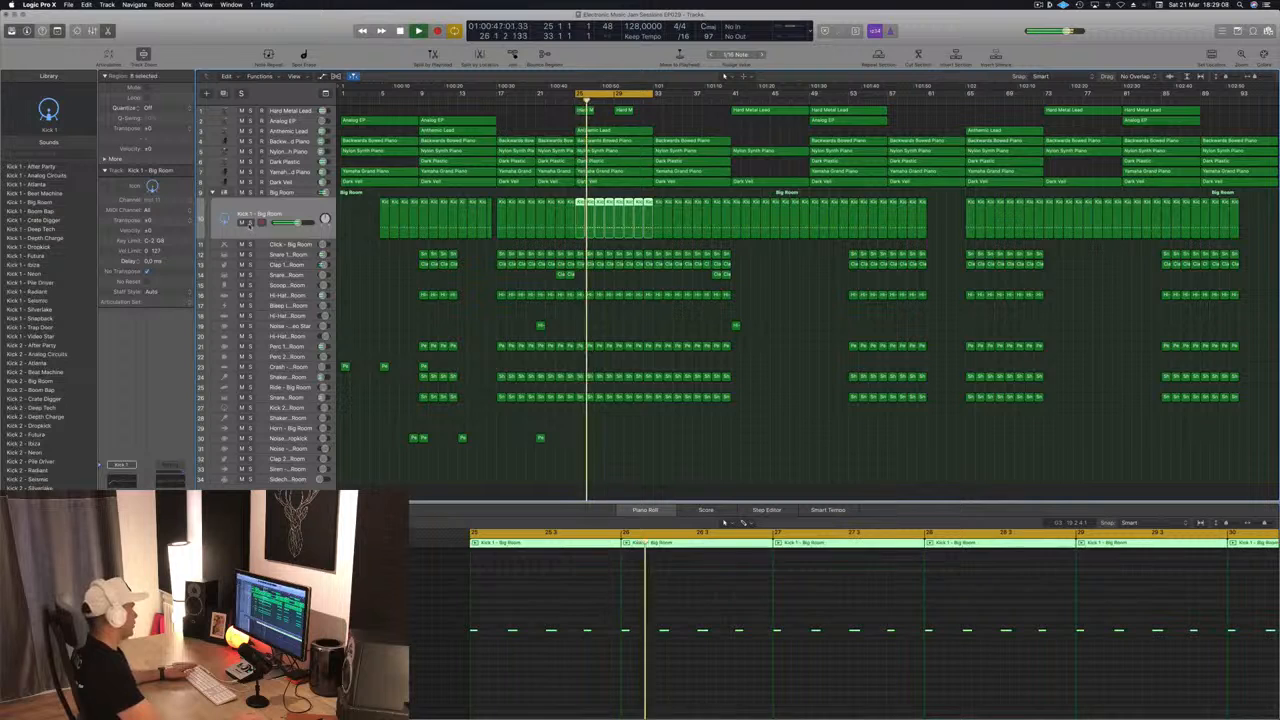
{"action": "left_click", "coordinate": [250, 221]}
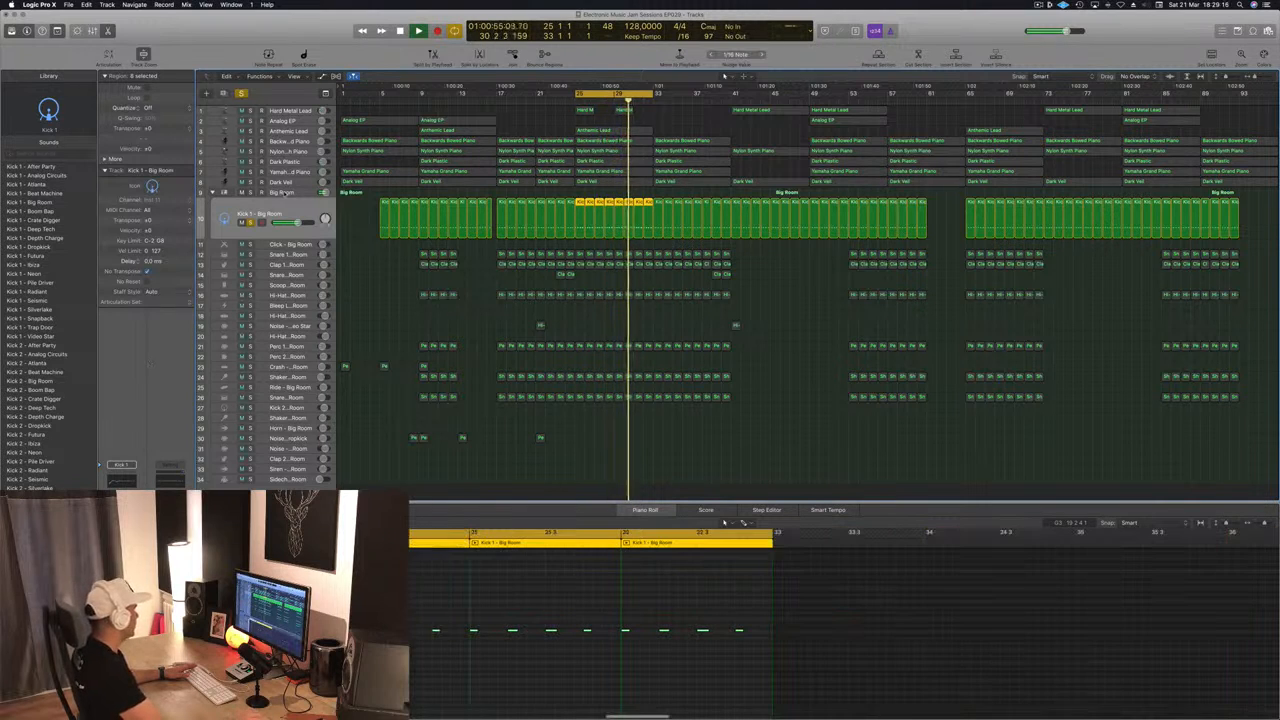
{"action": "left_click", "coordinate": [286, 192]}
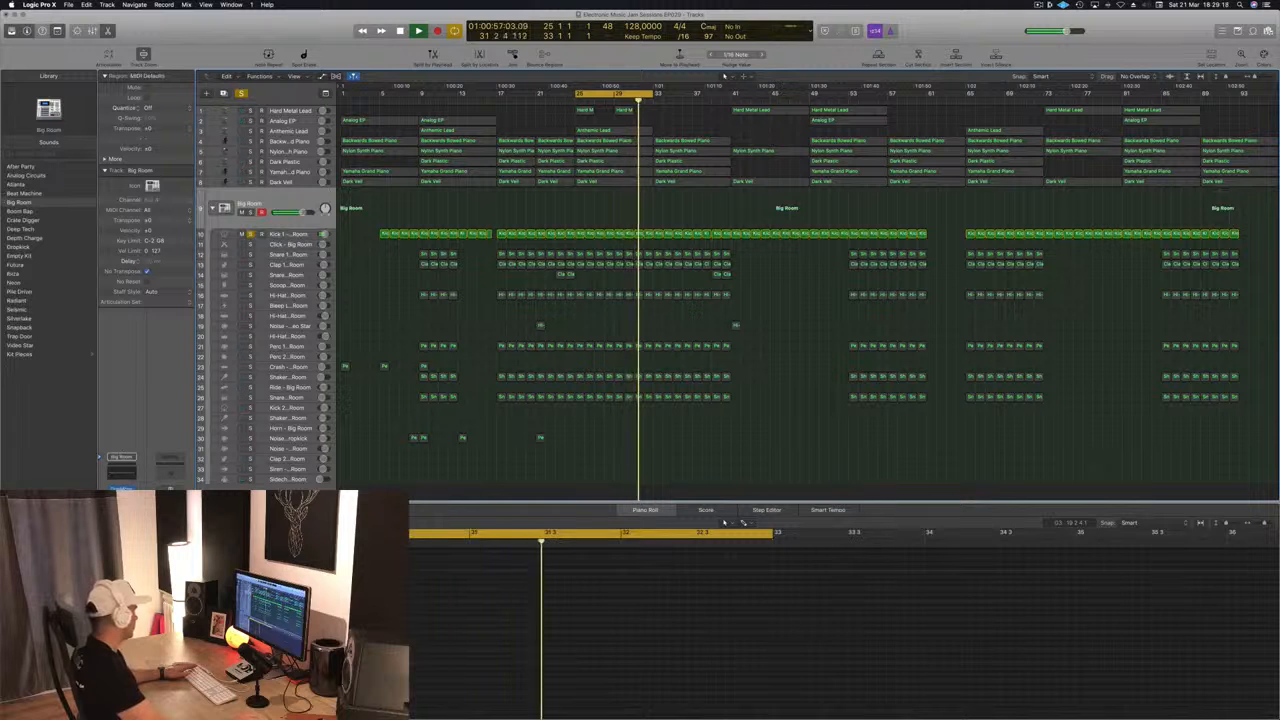
{"action": "left_click", "coordinate": [121, 513]}
{"action": "left_click_drag", "start_coordinate": [190, 19], "coordinate": [980, 292]}
{"action": "left_click", "coordinate": [250, 234]}
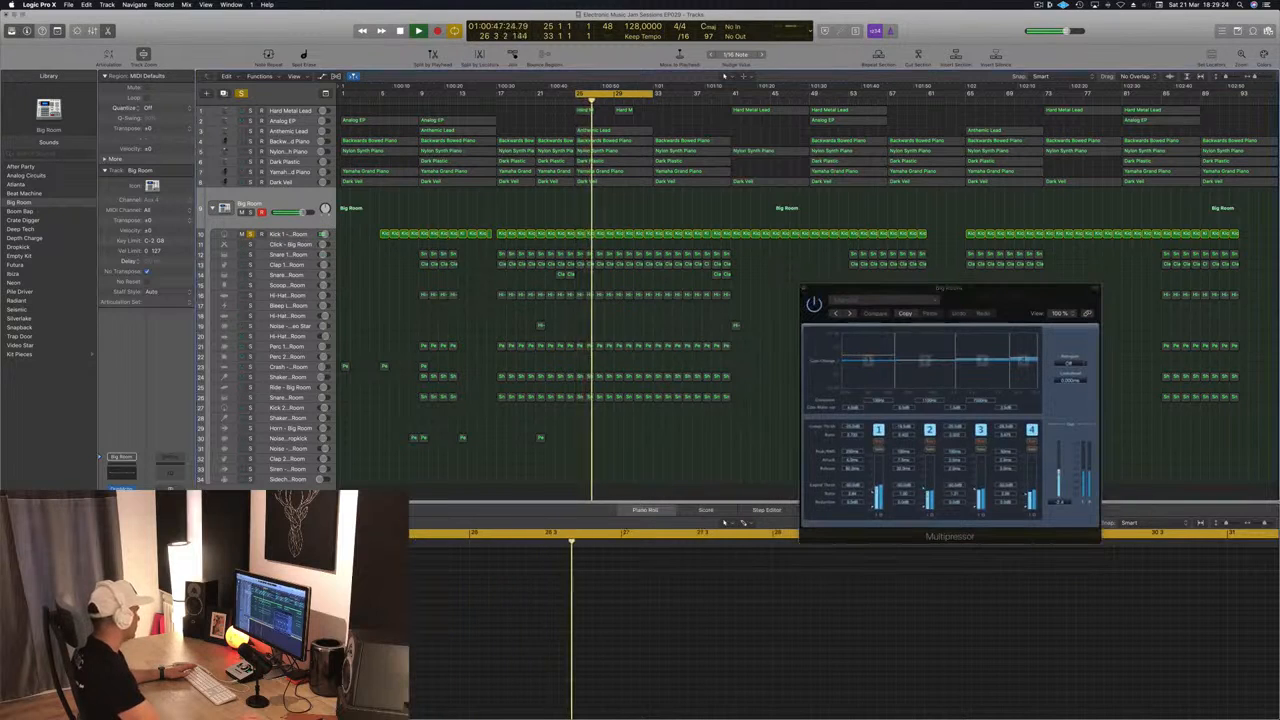
Lower the threshold of the Big Room kit's Compressor to -15 dB, and raise it again by a few decibels
{"action": "left_click", "coordinate": [121, 514]}
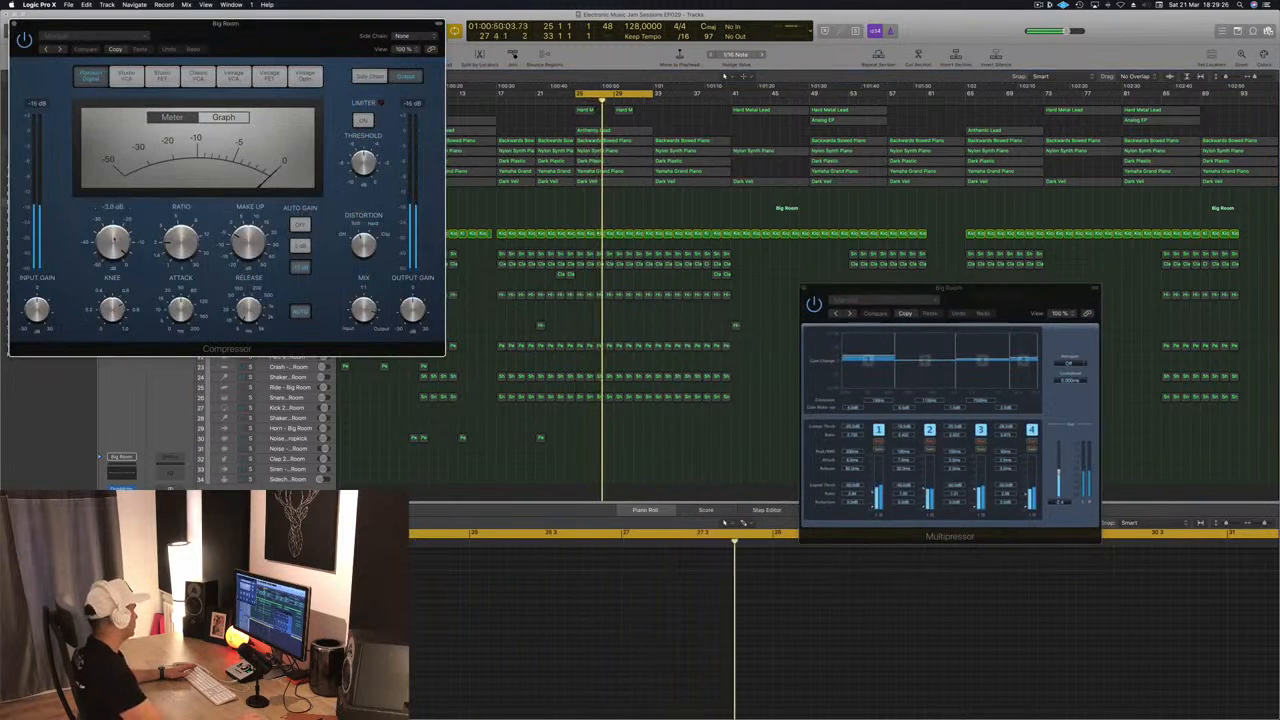
{"action": "left_click_drag", "start_coordinate": [113, 252], "coordinate": [115, 266]}
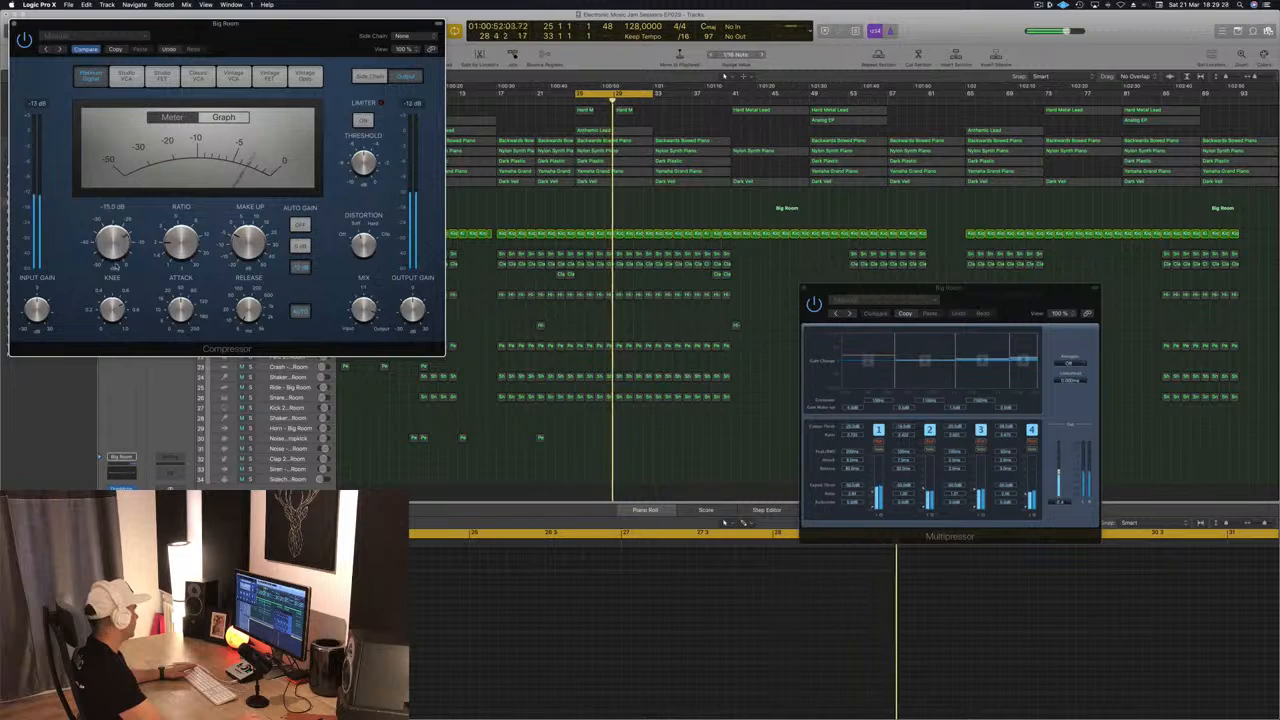
{"action": "left_click", "coordinate": [115, 266], "text": "alt"}
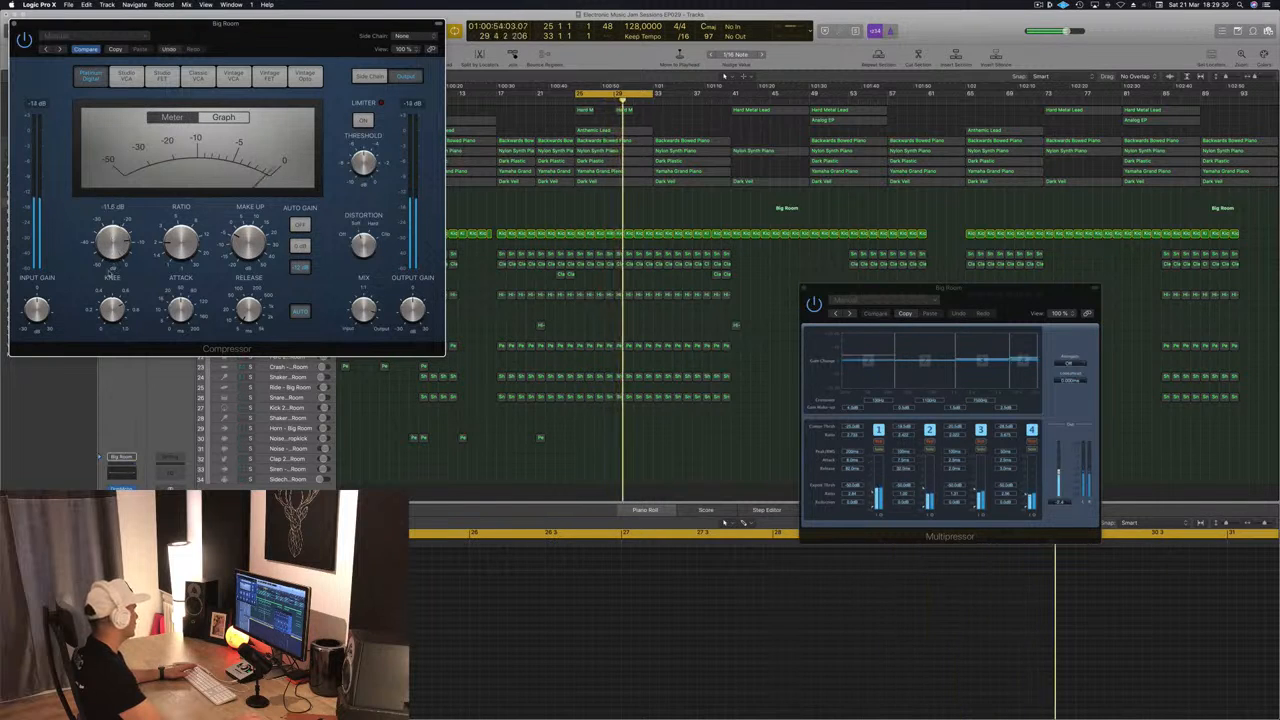
Solo the whole Big Room kit instead of Kick 1, listen with the Compressor open, and close its window
{"action": "left_click_drag", "start_coordinate": [234, 116], "coordinate": [974, 256]}
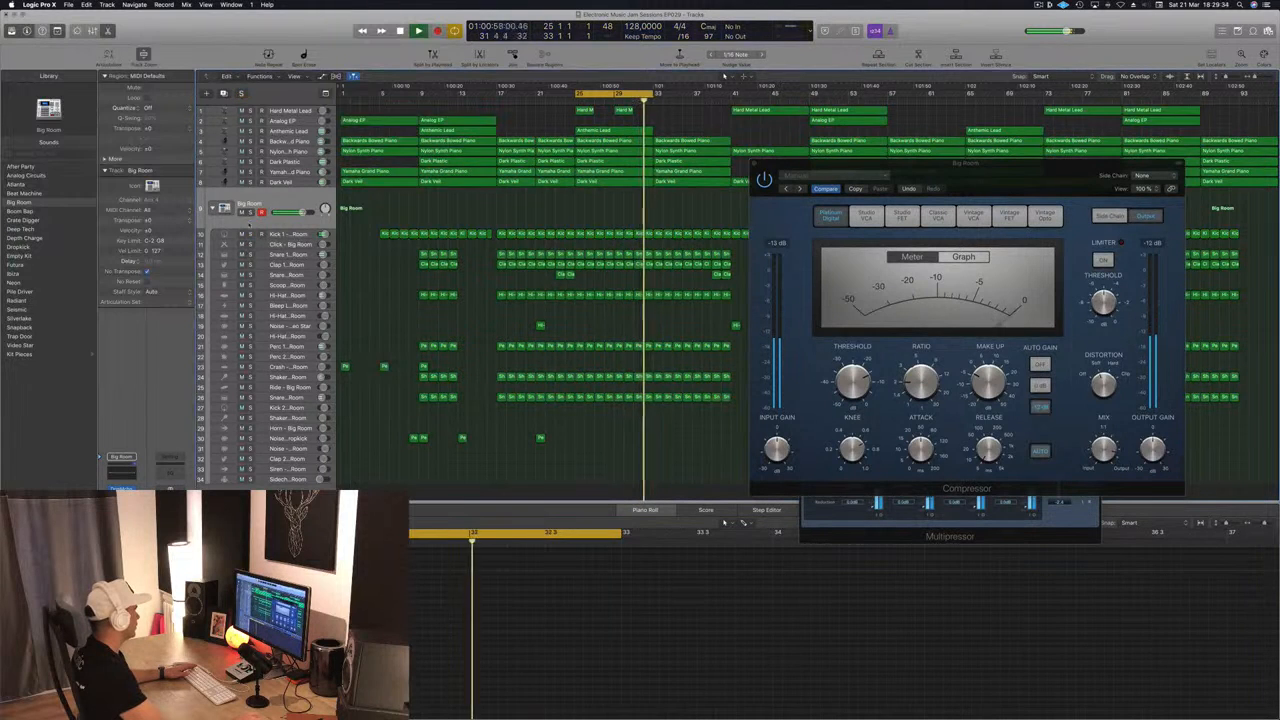
{"action": "left_click_drag", "start_coordinate": [961, 179], "coordinate": [893, 173]}
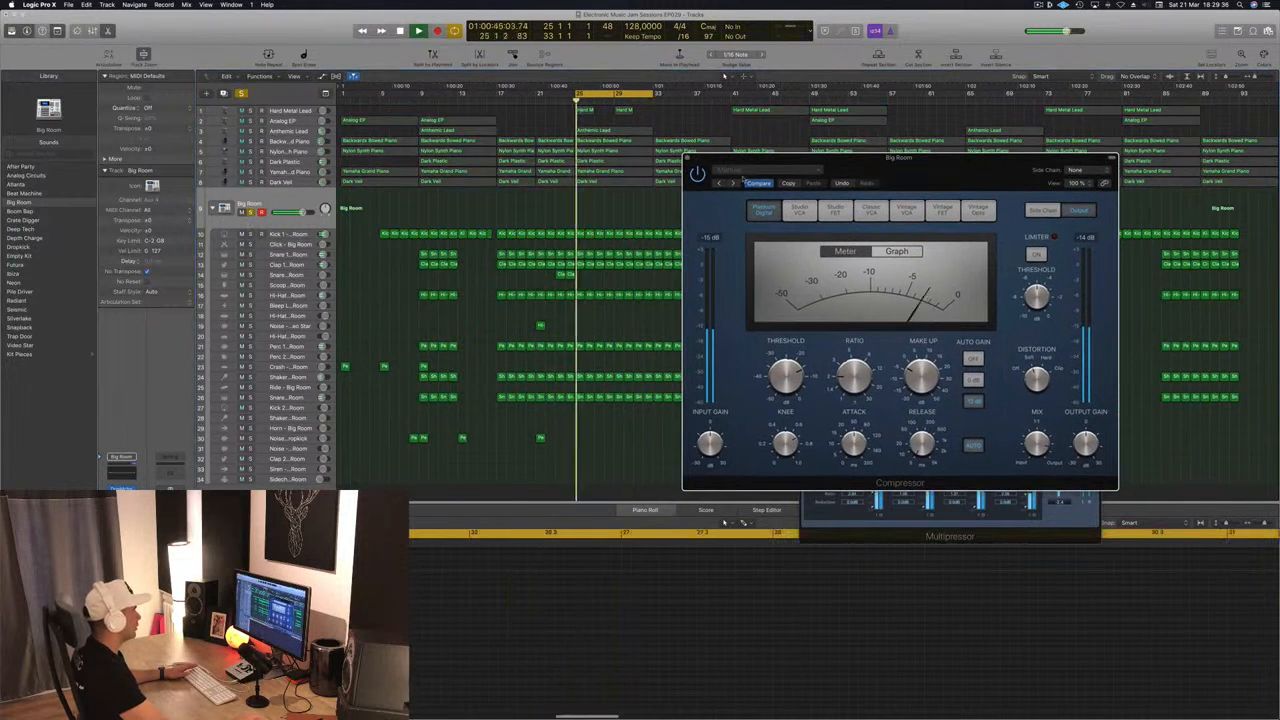
{"action": "left_click_drag", "start_coordinate": [727, 176], "coordinate": [650, 191]}
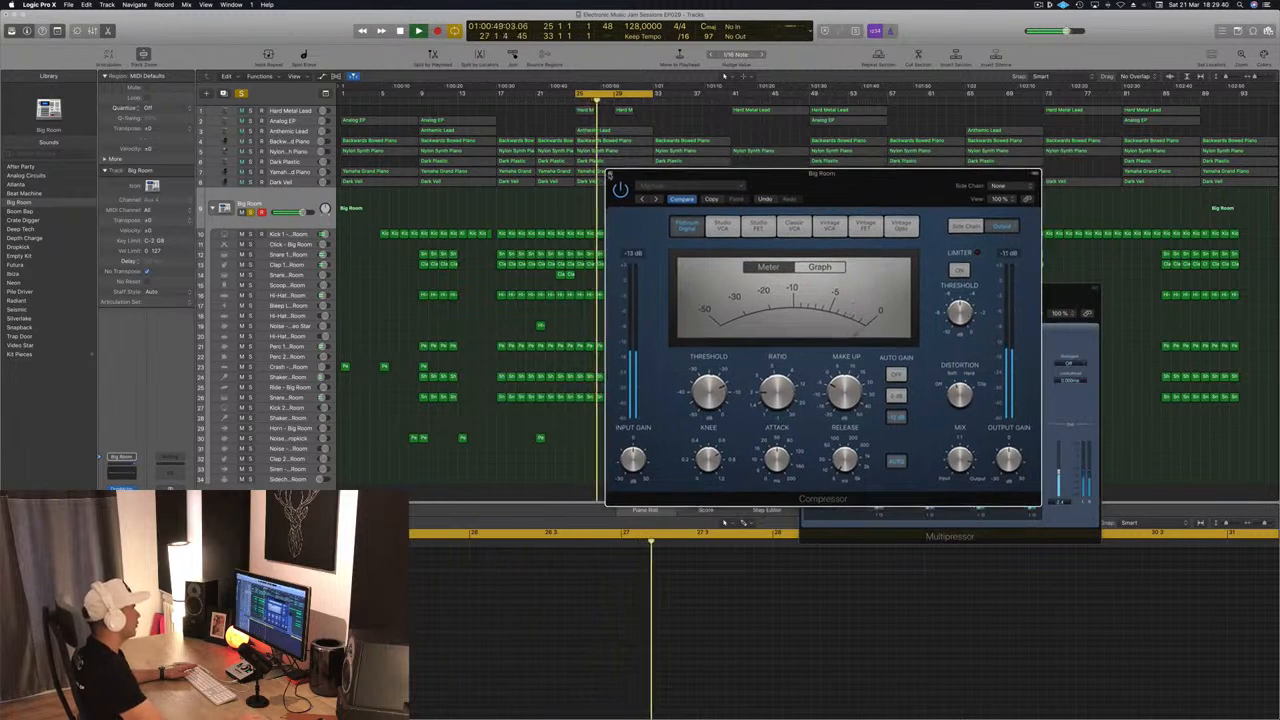
{"action": "left_click", "coordinate": [609, 176]}
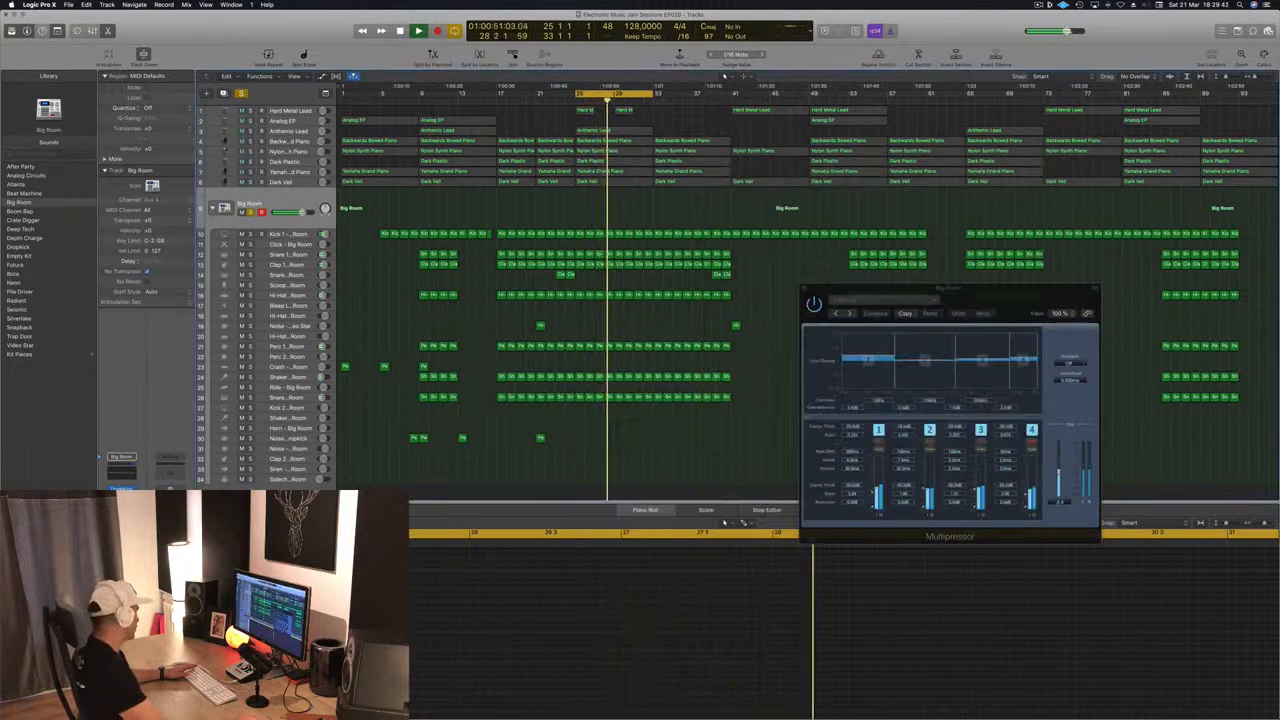
Inspect the AutoFilter settings on the Big Room kit while it plays, and close the plug-in
{"action": "left_click", "coordinate": [121, 525]}
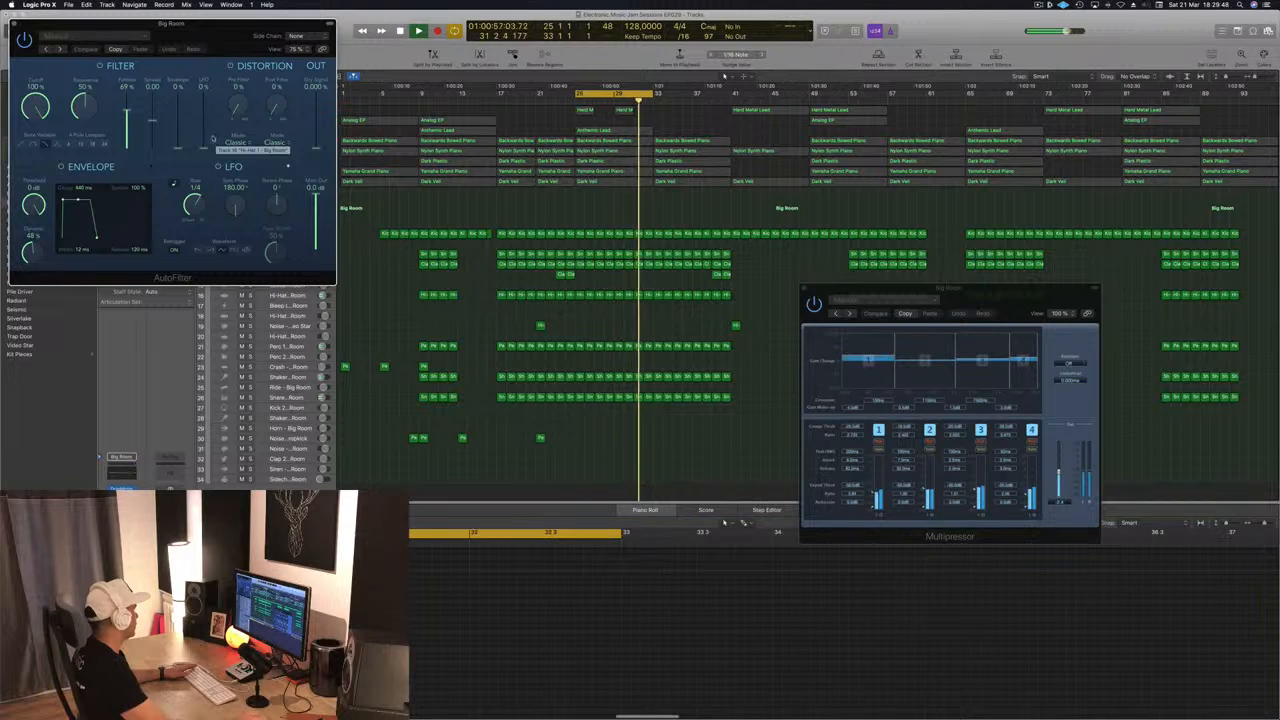
{"action": "left_click_drag", "start_coordinate": [155, 39], "coordinate": [618, 305]}
{"action": "left_click", "coordinate": [403, 299]}
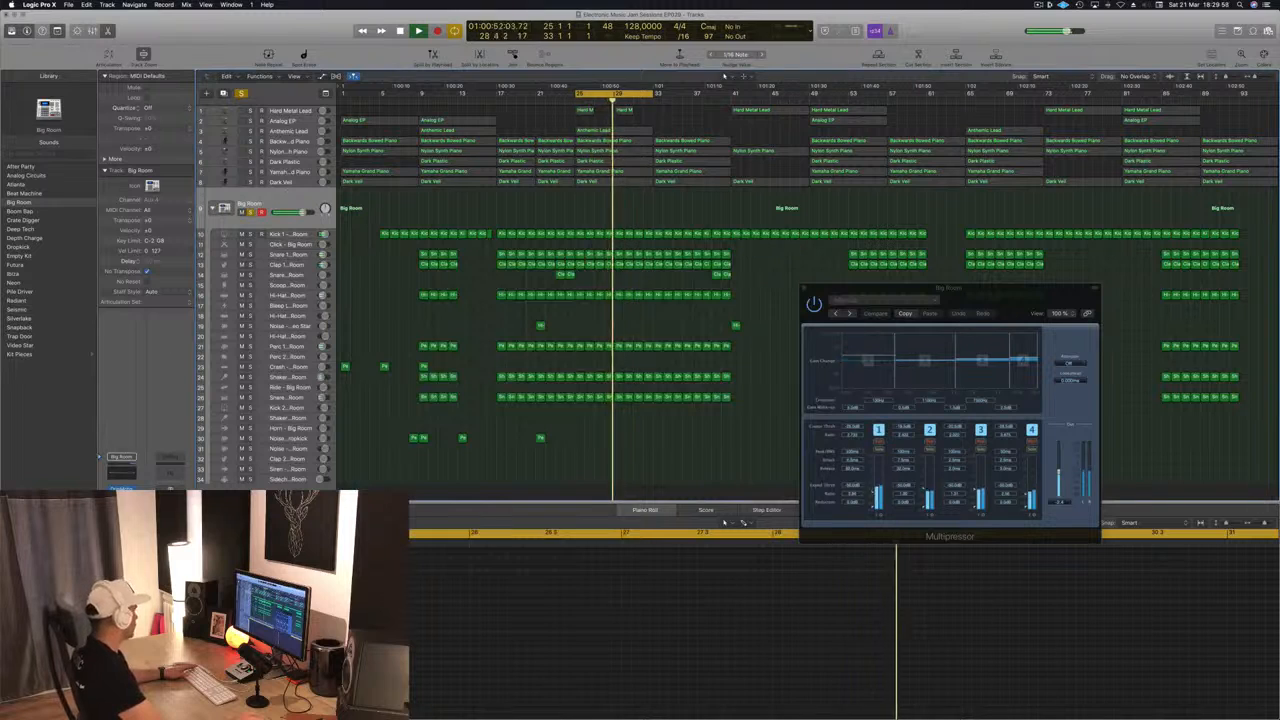
Try raising the left output mix of the Big Room kit's Stereo Delay to 100%, undo it and close the plug-in
{"action": "left_click", "coordinate": [121, 530]}
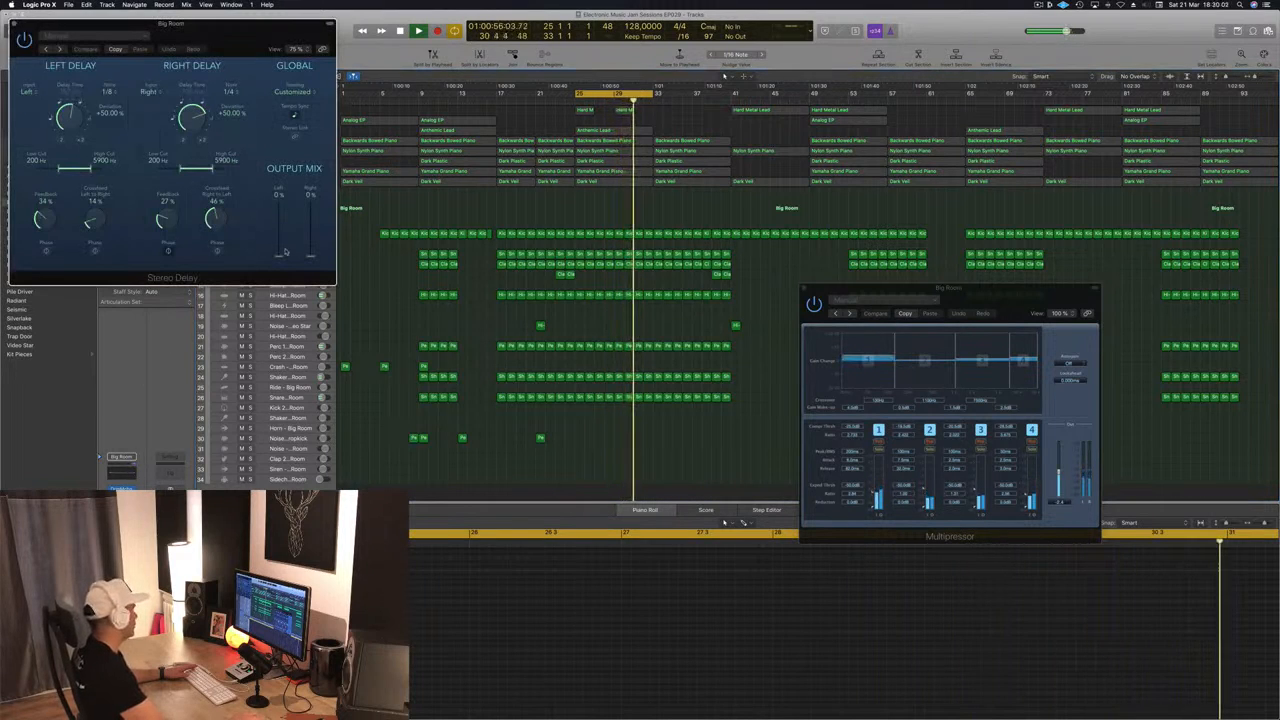
{"action": "left_click_drag", "start_coordinate": [280, 256], "coordinate": [283, 217]}
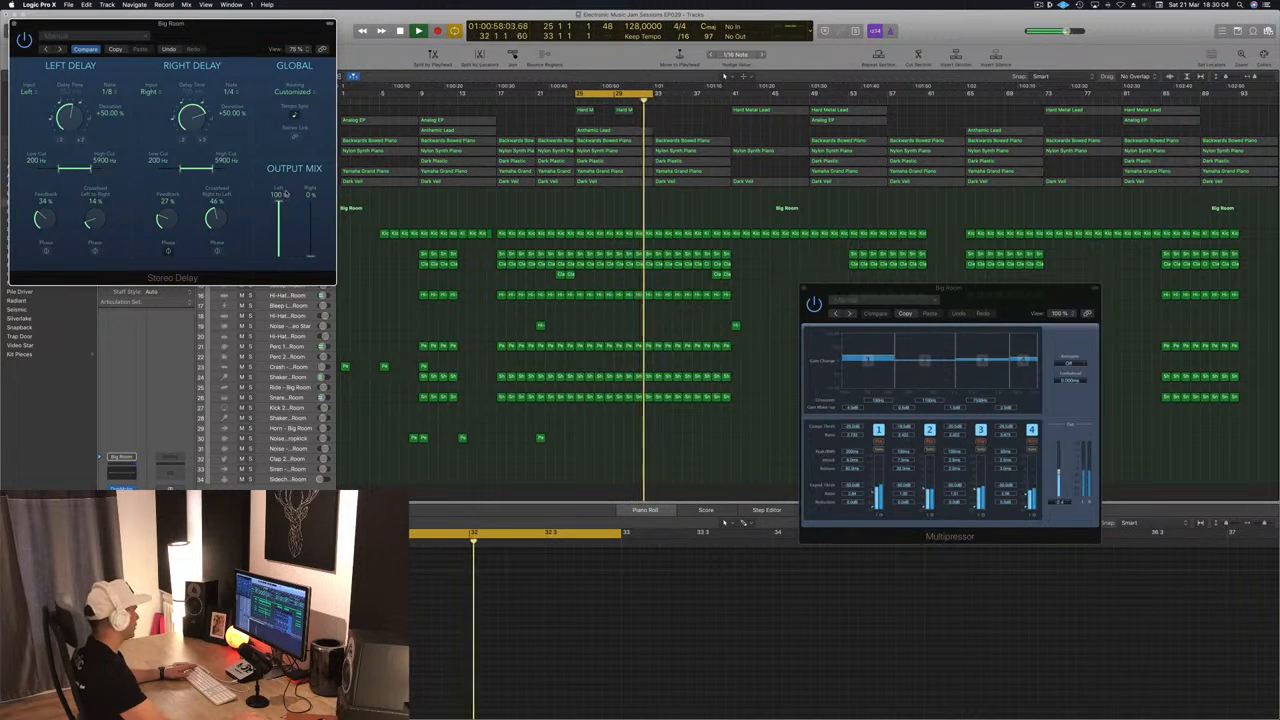
{"action": "left_click", "coordinate": [184, 46]}
{"action": "left_click_drag", "start_coordinate": [23, 24], "coordinate": [78, 31]}
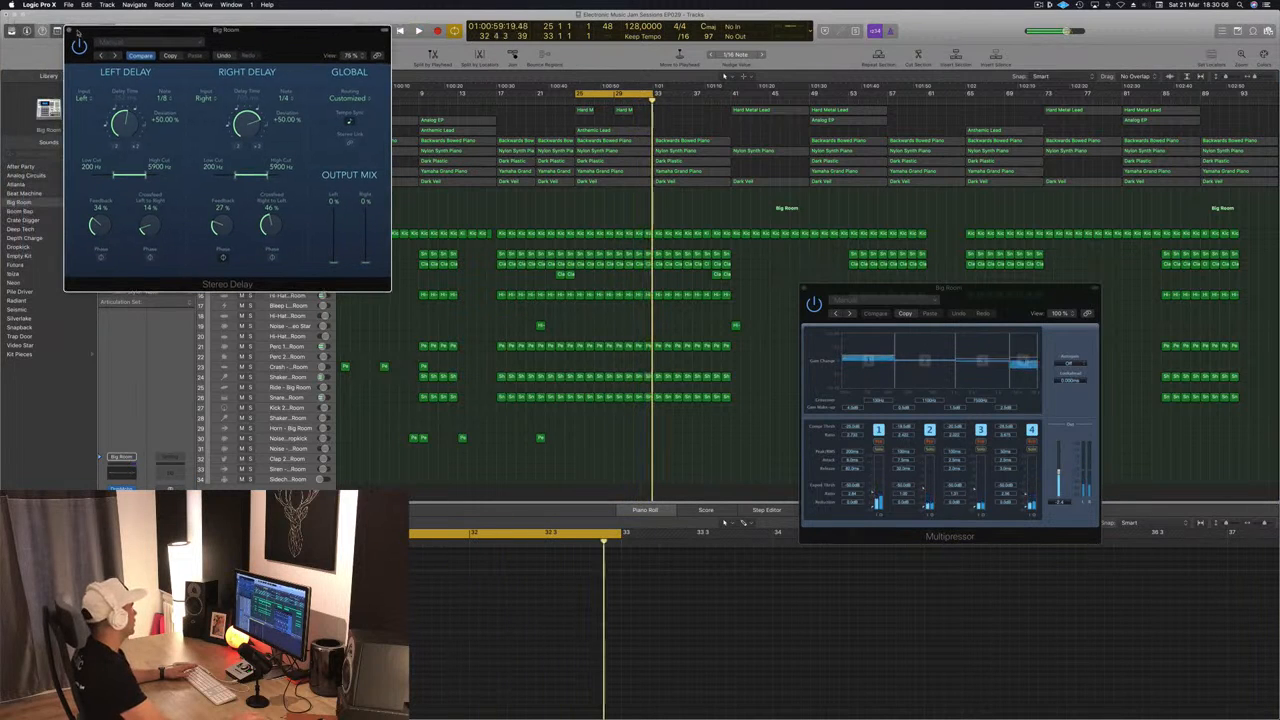
{"action": "left_click", "coordinate": [70, 30]}
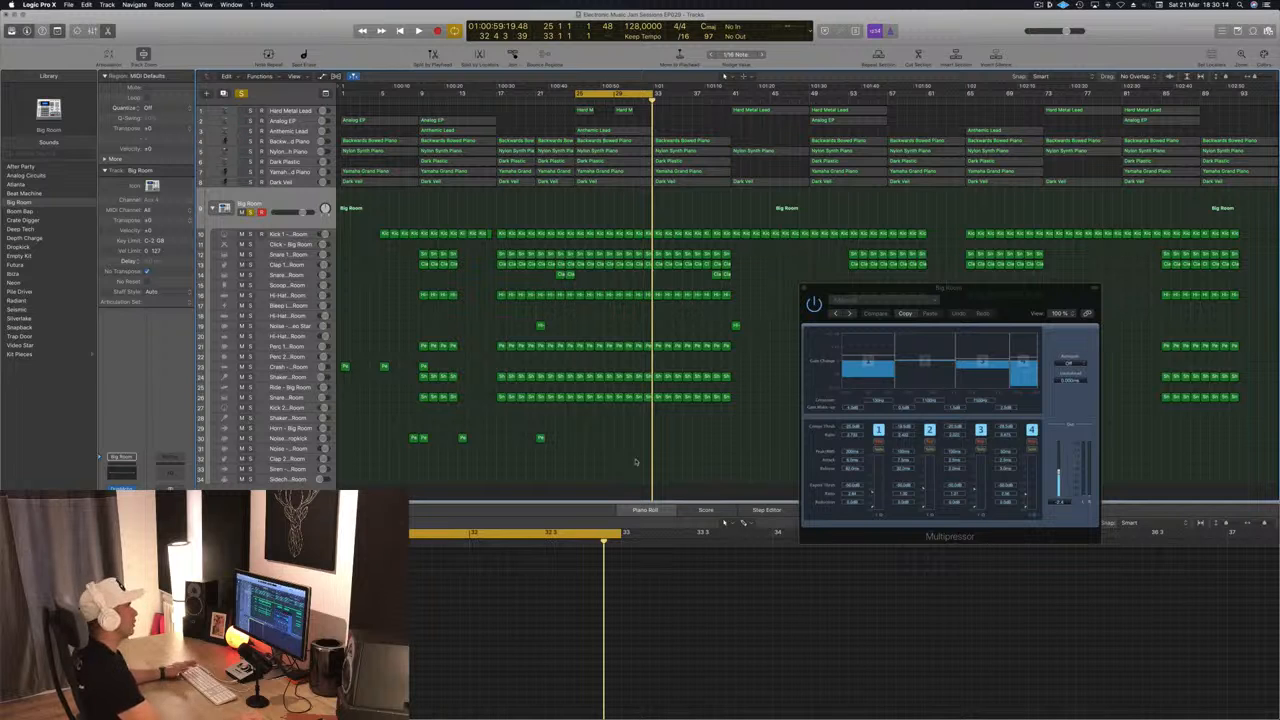
Play the loop and solo the Dark Plastic track together with the Big Room kit
{"action": "key", "text": "space"}
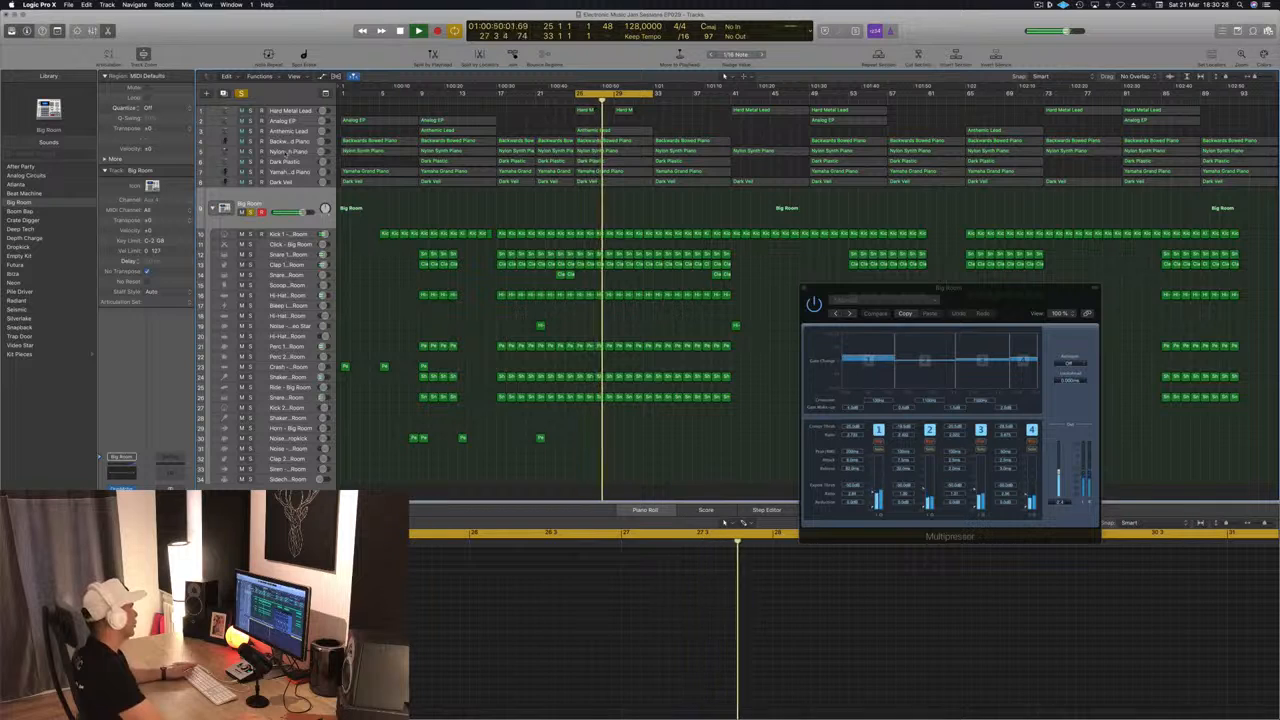
{"action": "left_click", "coordinate": [298, 151]}
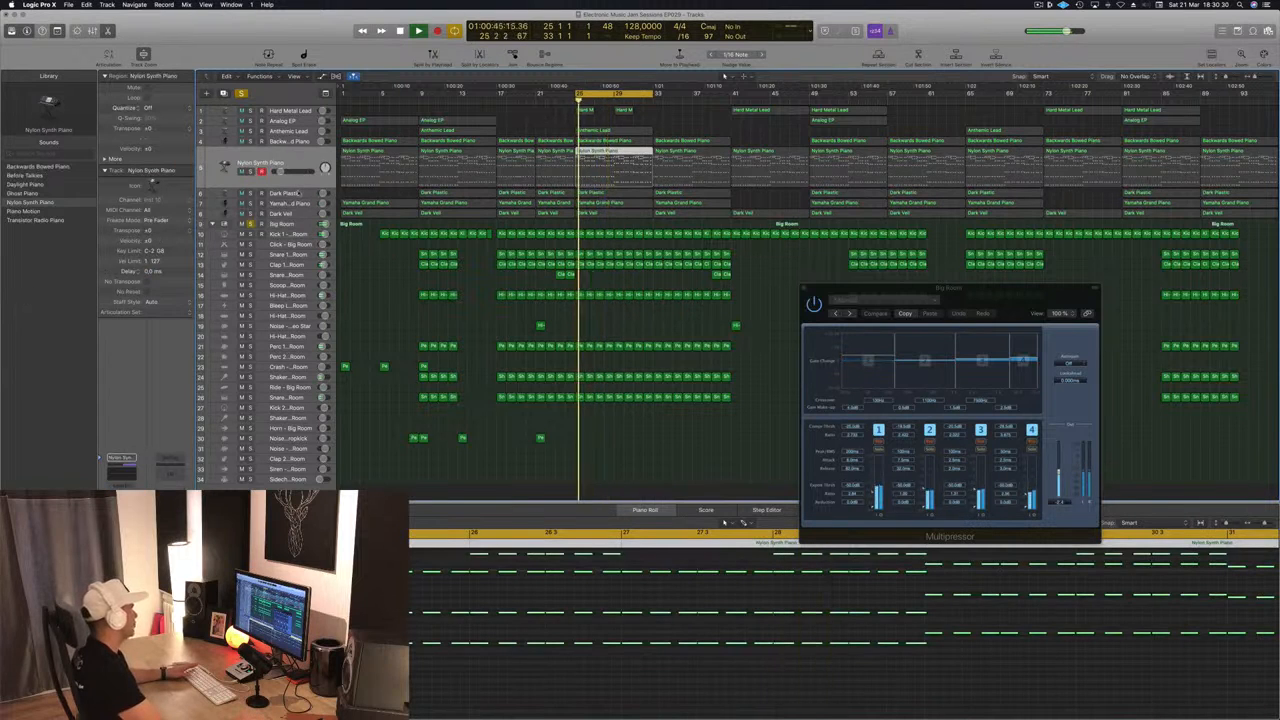
{"action": "left_click", "coordinate": [296, 193]}
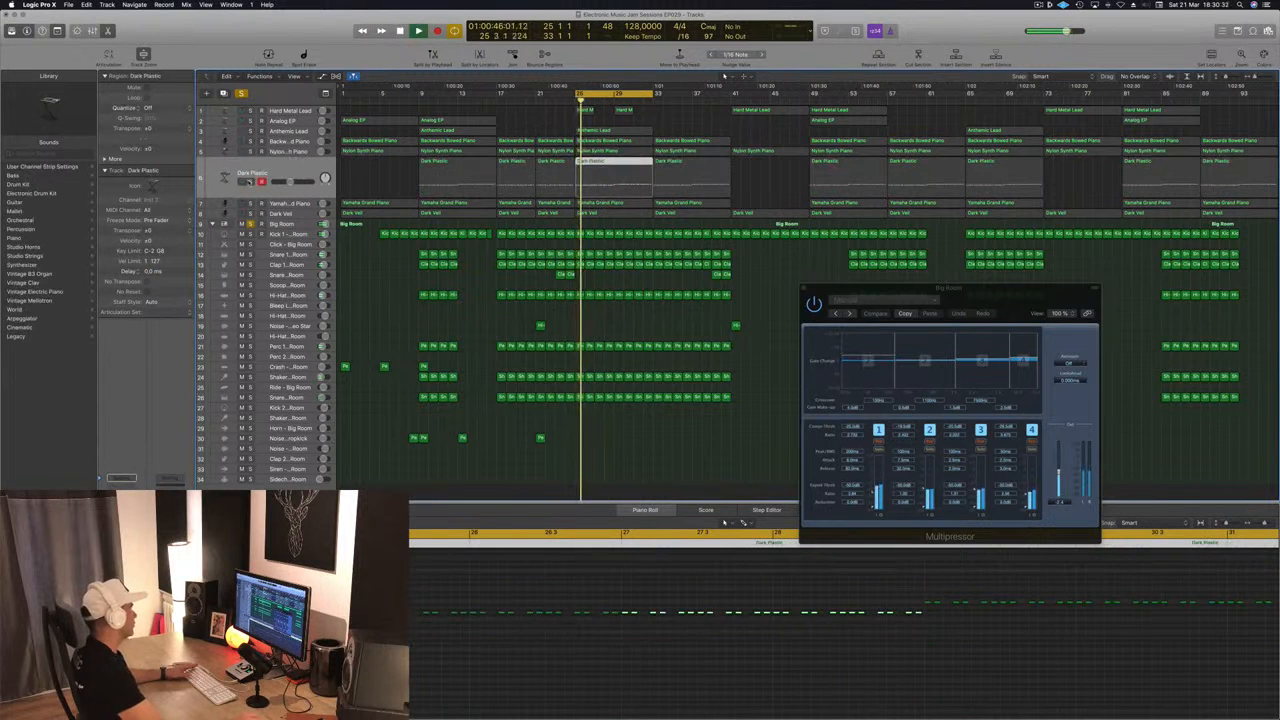
{"action": "left_click", "coordinate": [250, 182]}
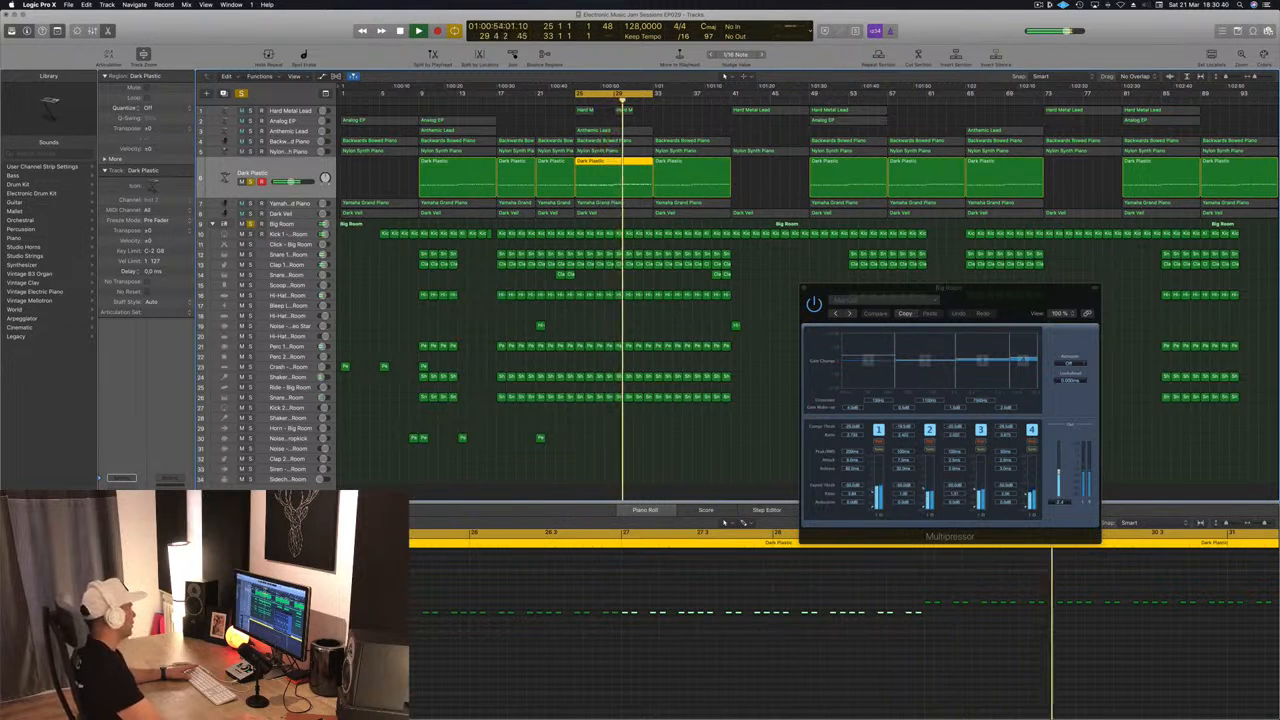
Open the Compressor on the Dark Plastic track and switch its circuit type to Vintage FET
{"action": "left_click", "coordinate": [122, 486]}
{"action": "left_click_drag", "start_coordinate": [205, 24], "coordinate": [445, 108]}
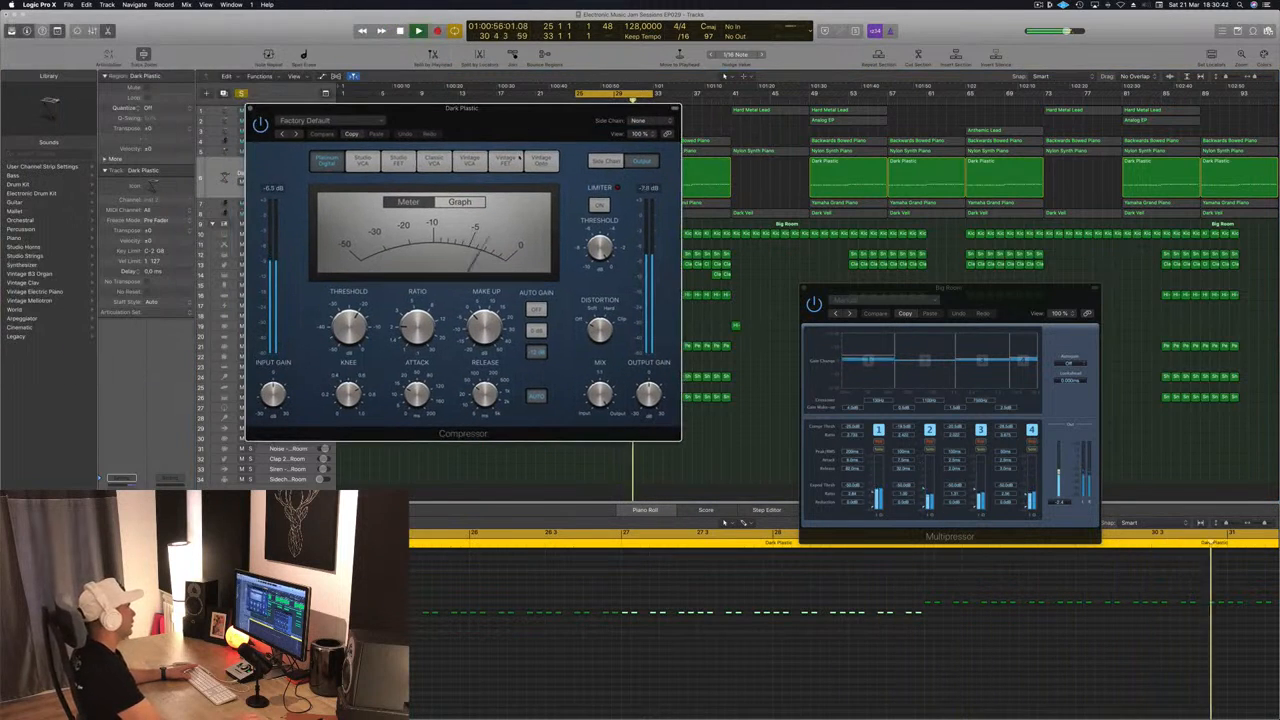
{"action": "left_click", "coordinate": [506, 161]}
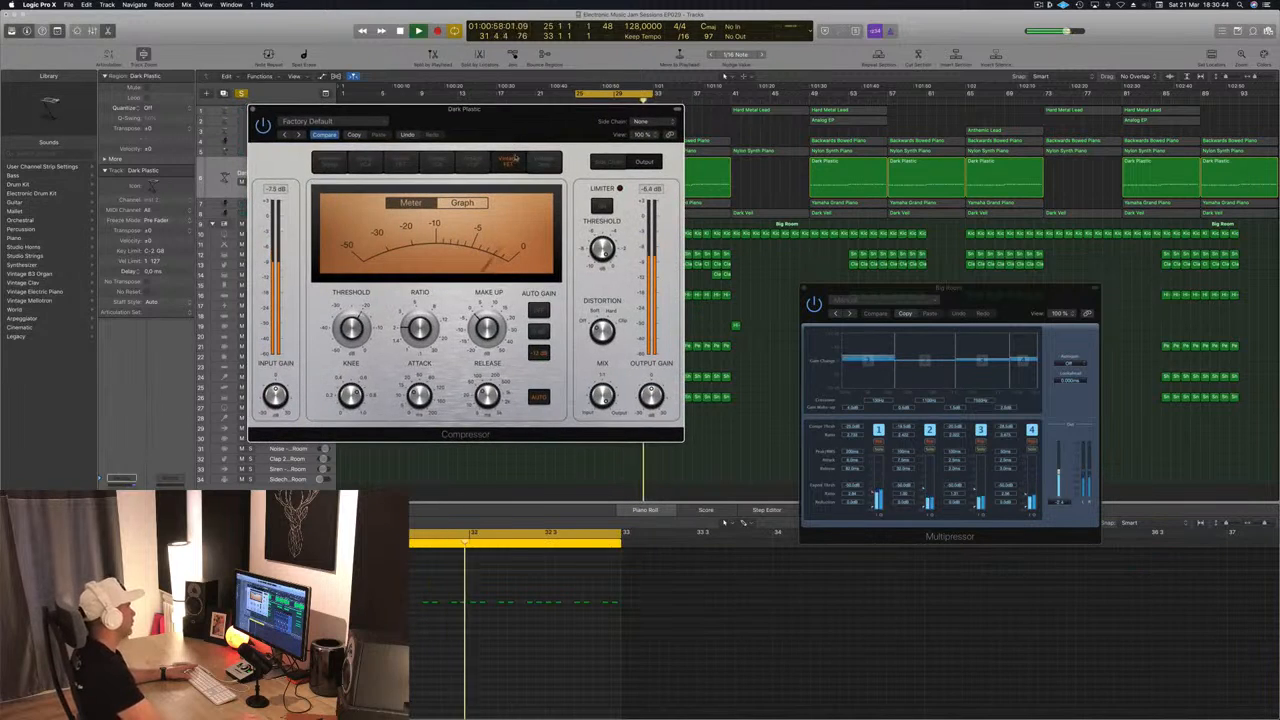
Switch the Dark Plastic compressor's circuit type to Vintage Opto and close the plug-in
{"action": "left_click", "coordinate": [535, 166]}
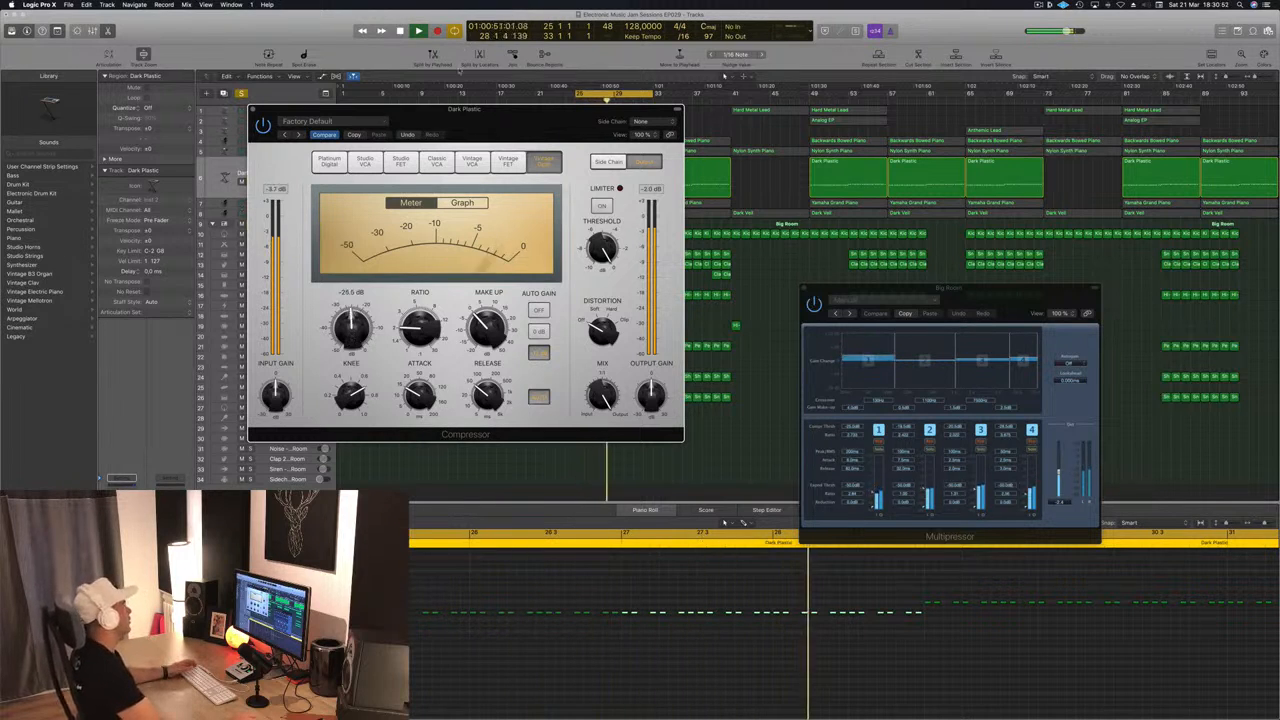
{"action": "left_click_drag", "start_coordinate": [331, 112], "coordinate": [348, 113]}
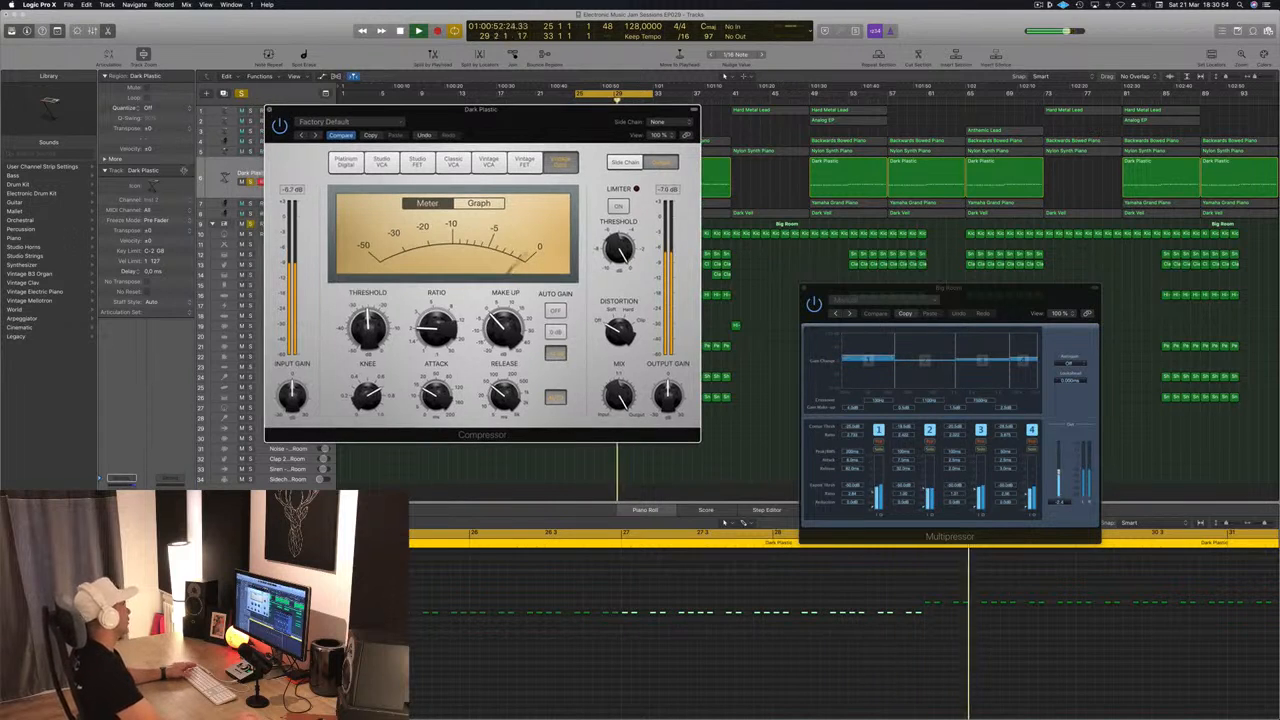
{"action": "key", "text": "super+w"}
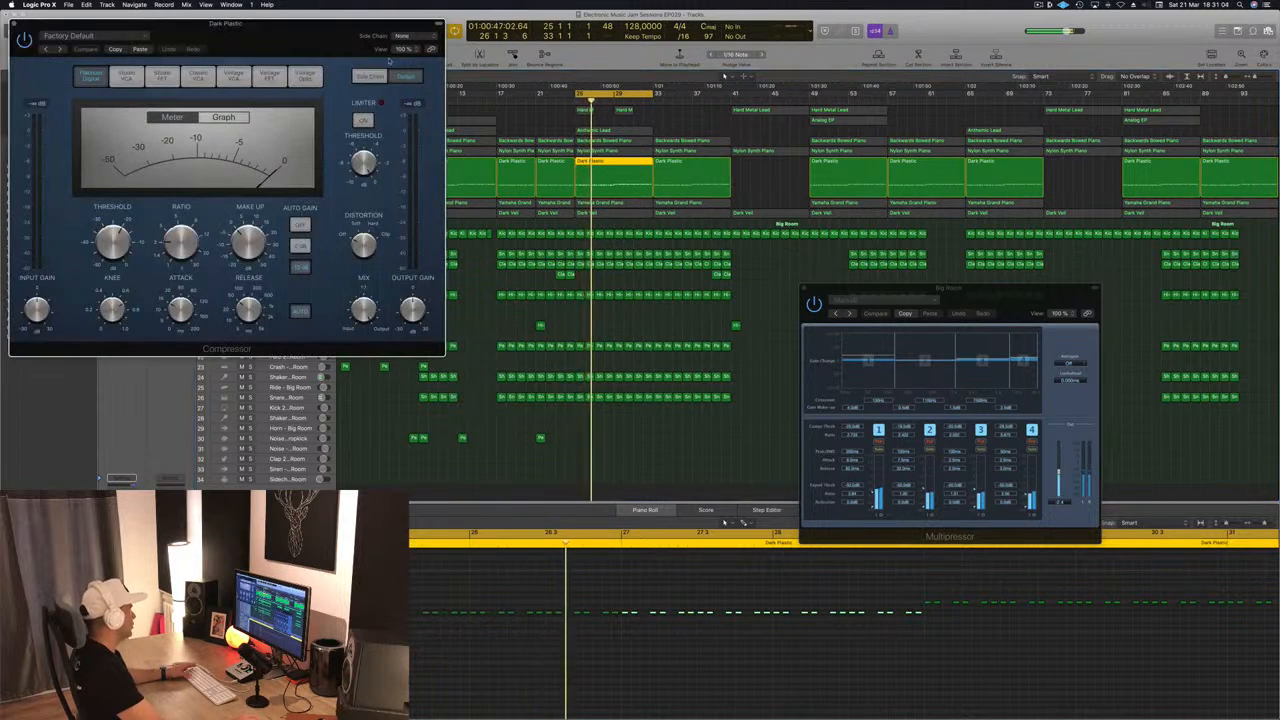
Set the side chain source of Dark Plastic's Platinum Digital compressor to Bus 12, the Sidechain Trigger of the Big Room kit
{"action": "left_click_drag", "start_coordinate": [277, 34], "coordinate": [894, 281]}
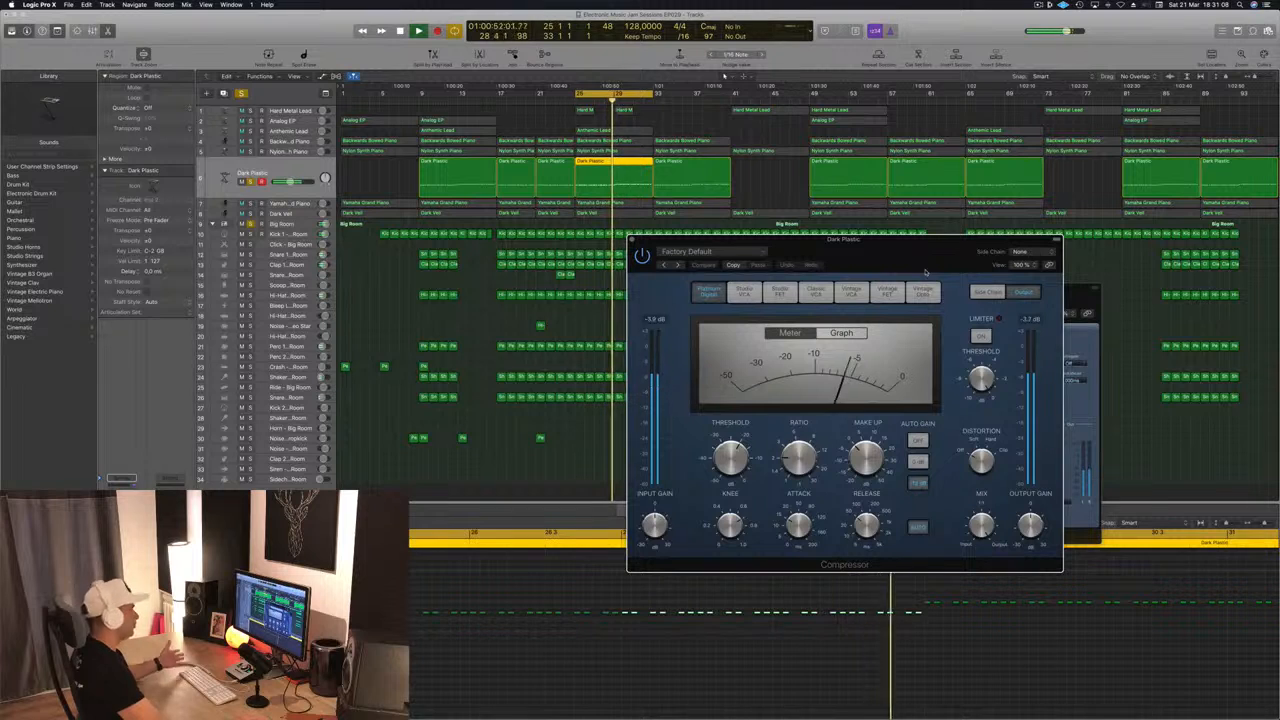
{"action": "left_click_drag", "start_coordinate": [960, 254], "coordinate": [919, 254]}
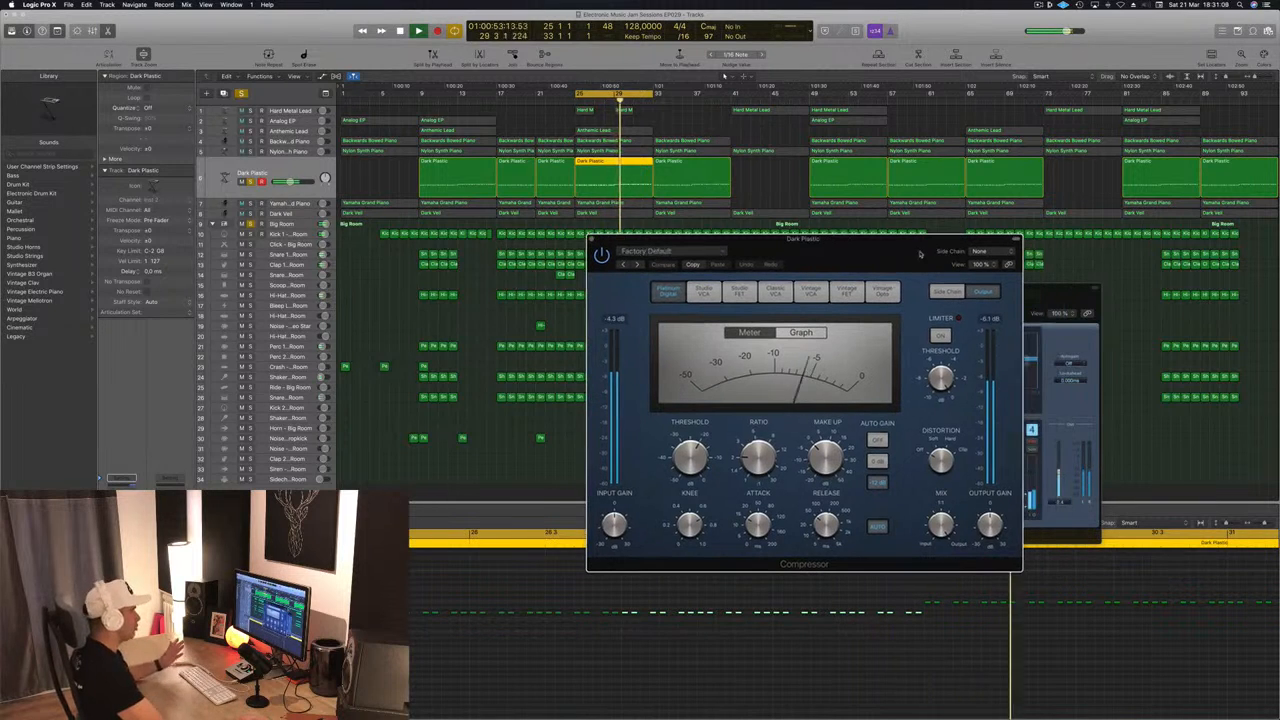
{"action": "left_click", "coordinate": [988, 254]}
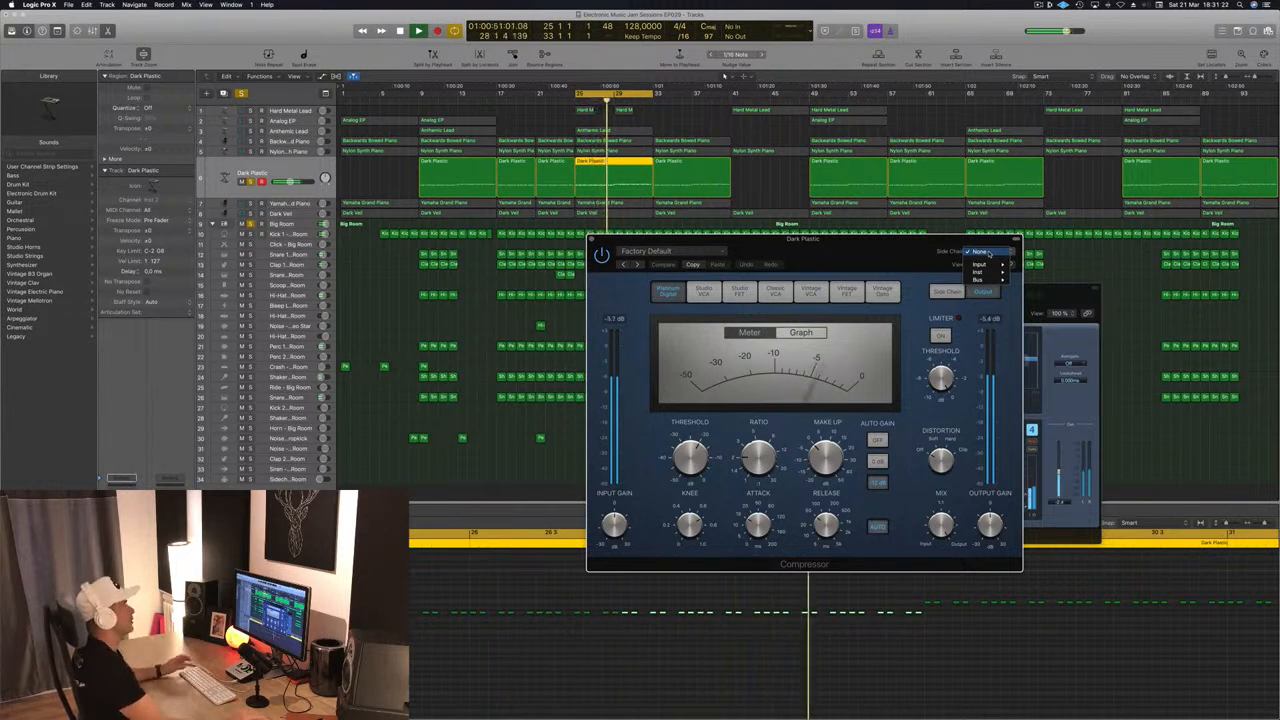
{"action": "left_click", "coordinate": [989, 254]}
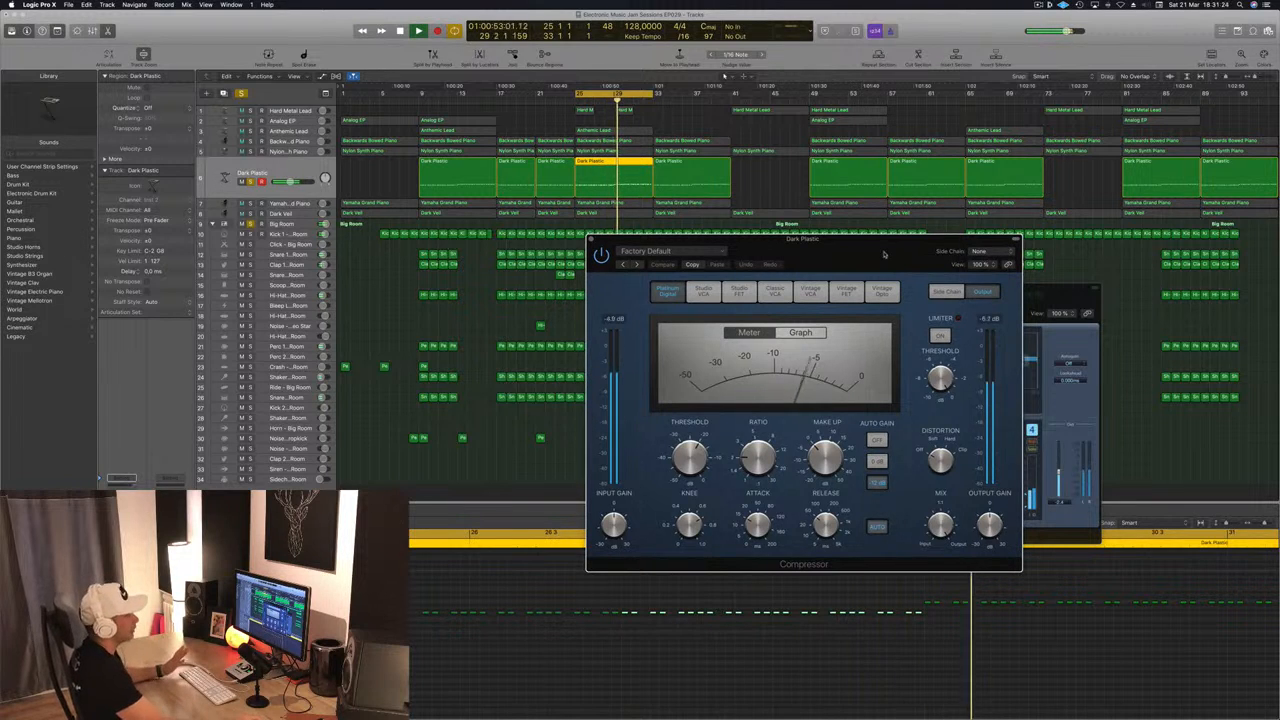
{"action": "left_click", "coordinate": [991, 256]}
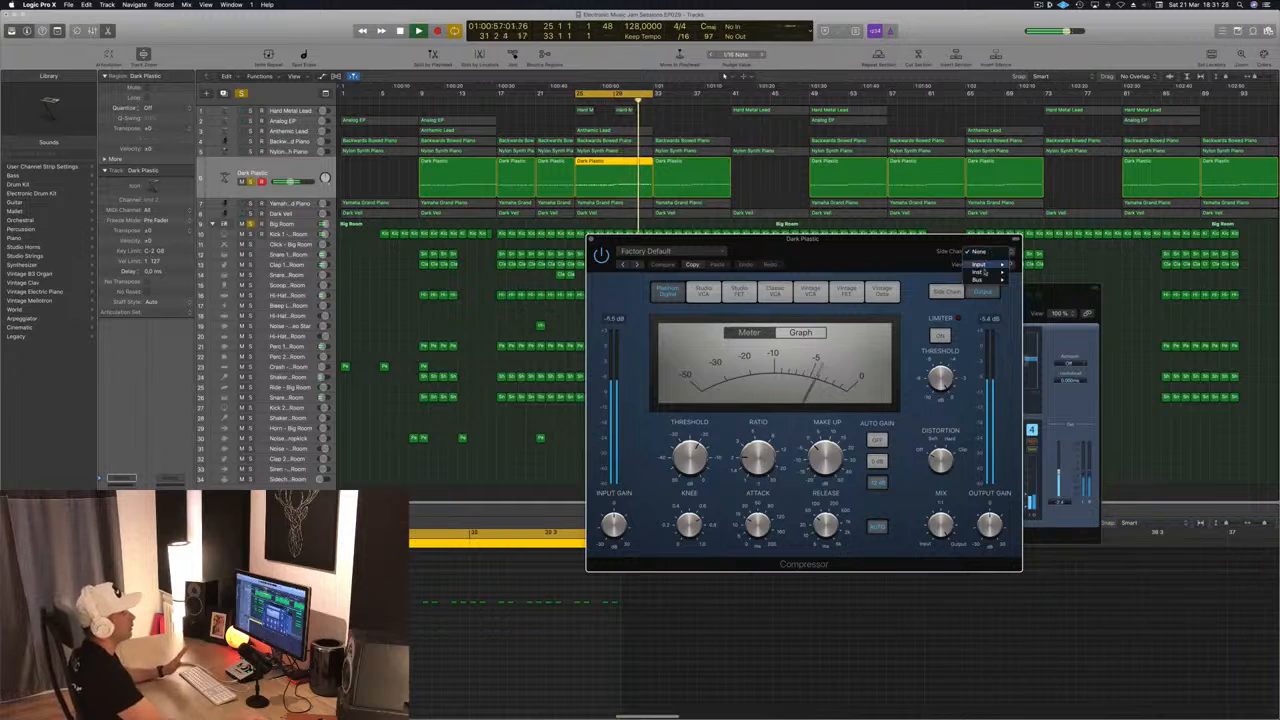
{"action": "mouse_move", "coordinate": [985, 280]}
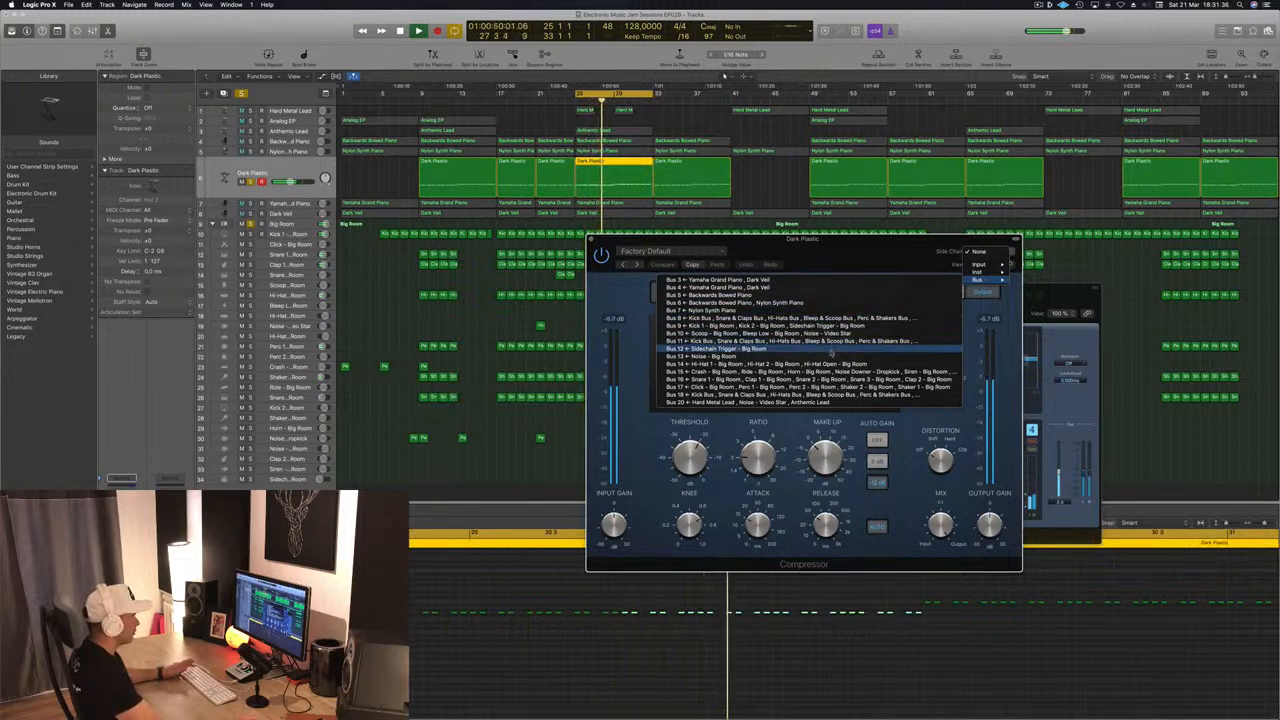
{"action": "left_click", "coordinate": [783, 355]}
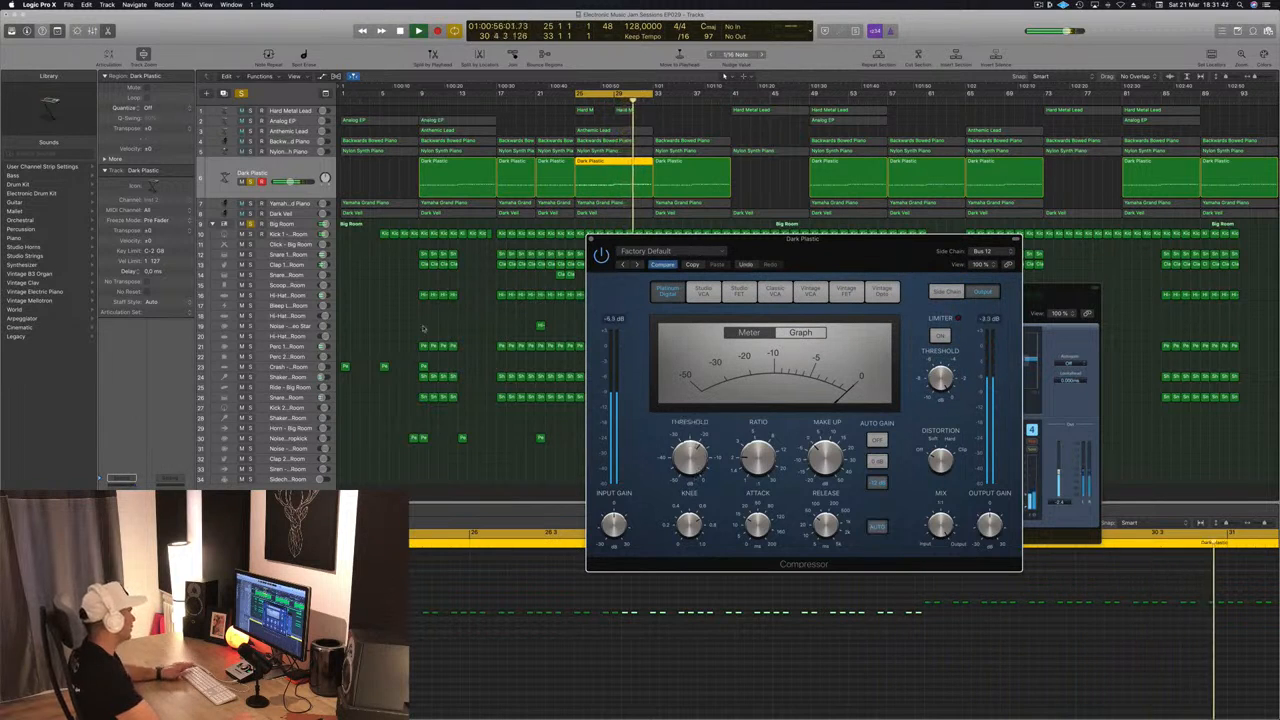
Copy the Kick 1 regions onto the Sidechain Trigger track starting at bar 1 and keep duplicating them along the arrangement
{"action": "left_click", "coordinate": [367, 234]}
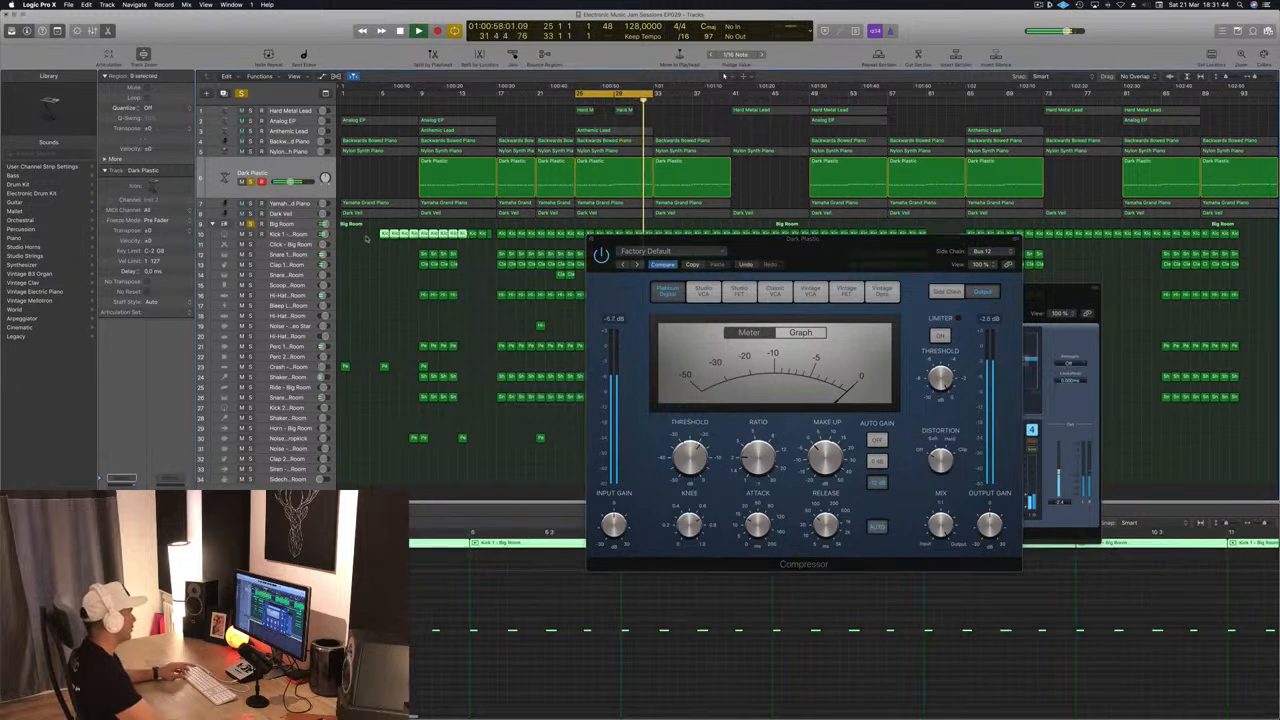
{"action": "left_click_drag", "start_coordinate": [383, 234], "coordinate": [343, 478]}
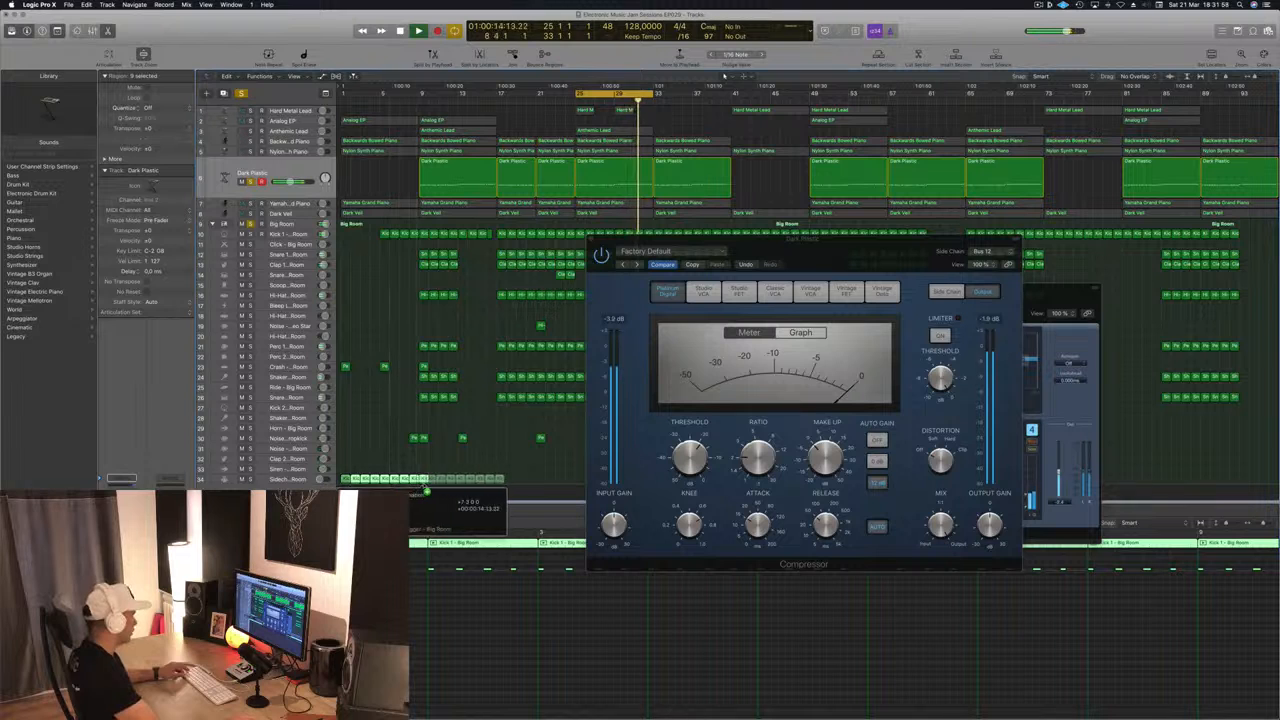
{"action": "left_click_drag", "start_coordinate": [843, 243], "coordinate": [1141, 256]}
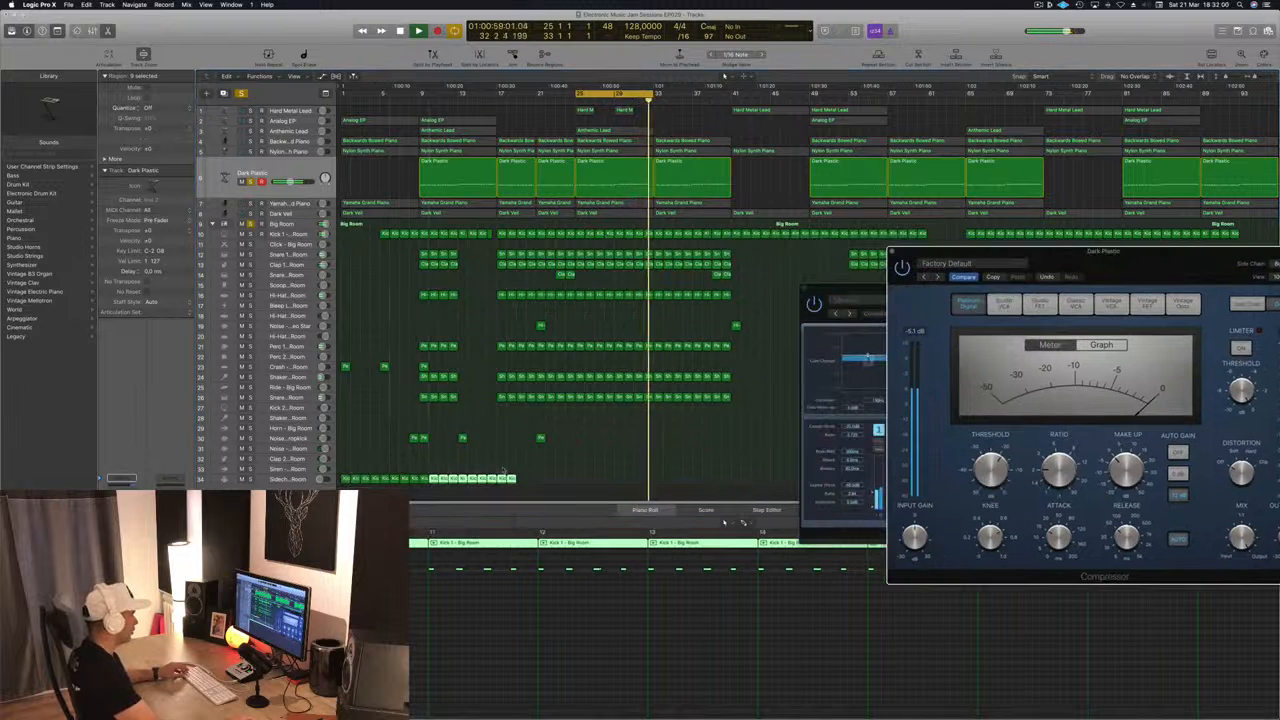
{"action": "left_click_drag", "start_coordinate": [345, 478], "coordinate": [522, 489]}
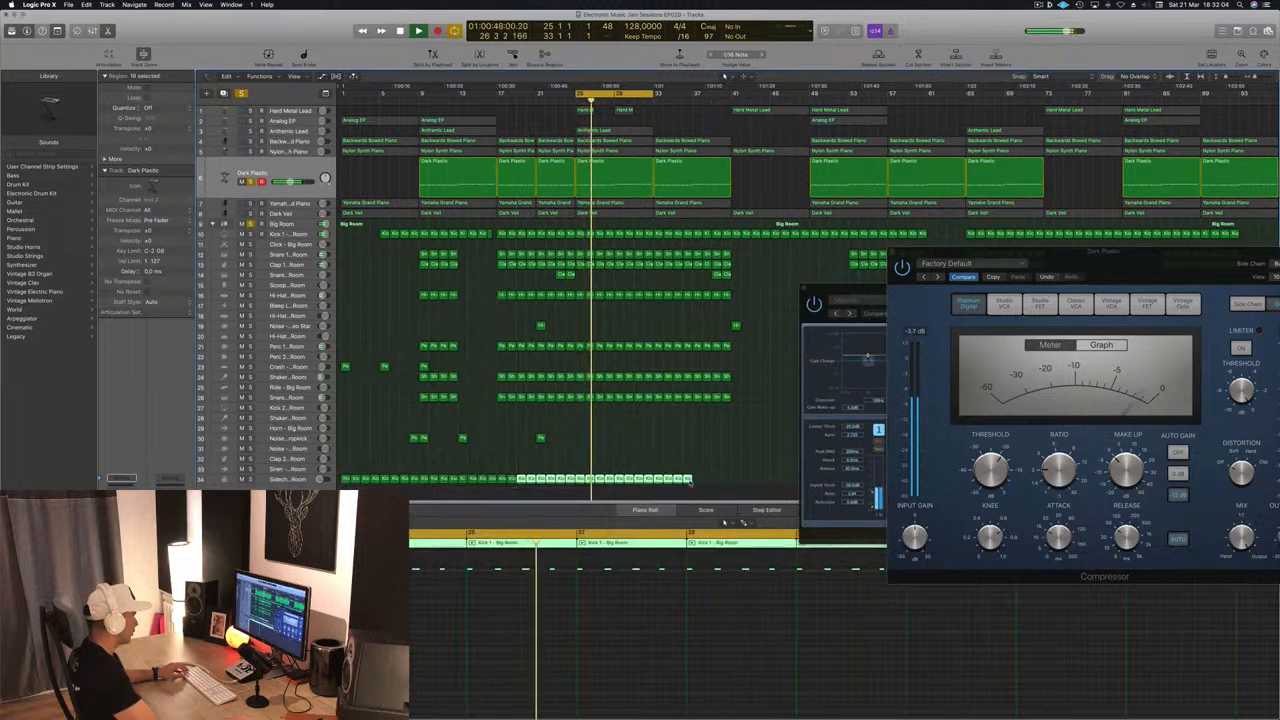
{"action": "scroll", "coordinate": [350, 478], "scroll_direction": "down", "scroll_amount": 1}
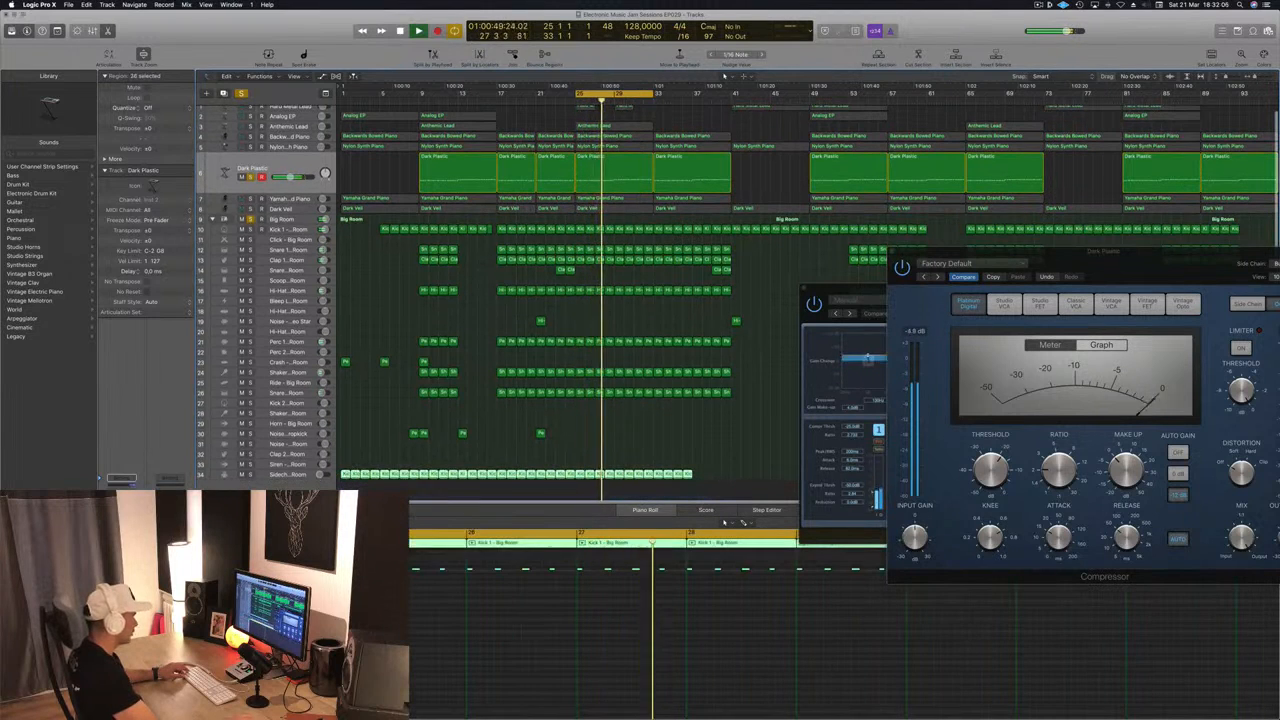
{"action": "left_click_drag", "start_coordinate": [352, 478], "coordinate": [695, 470]}
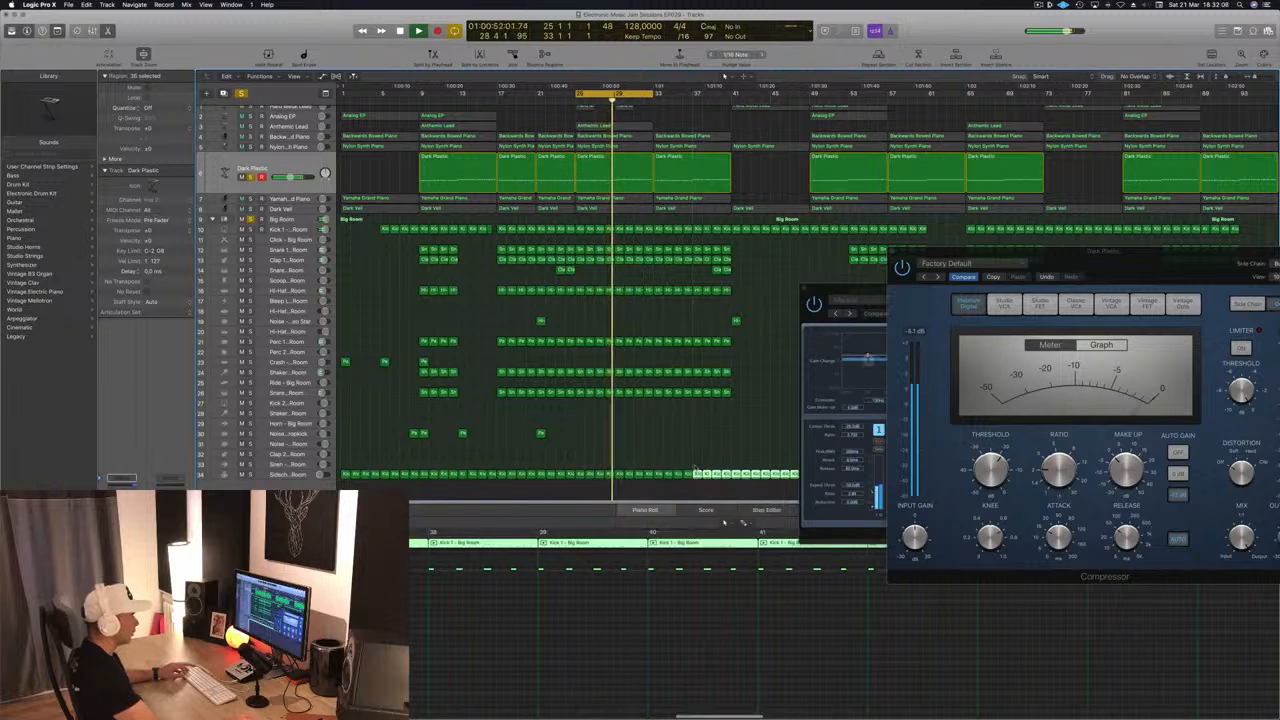
Lower the threshold and adjust the attack of Dark Plastic's side-chain compressor while the loop plays, and close the plug-in
{"action": "left_click_drag", "start_coordinate": [1139, 267], "coordinate": [891, 302]}
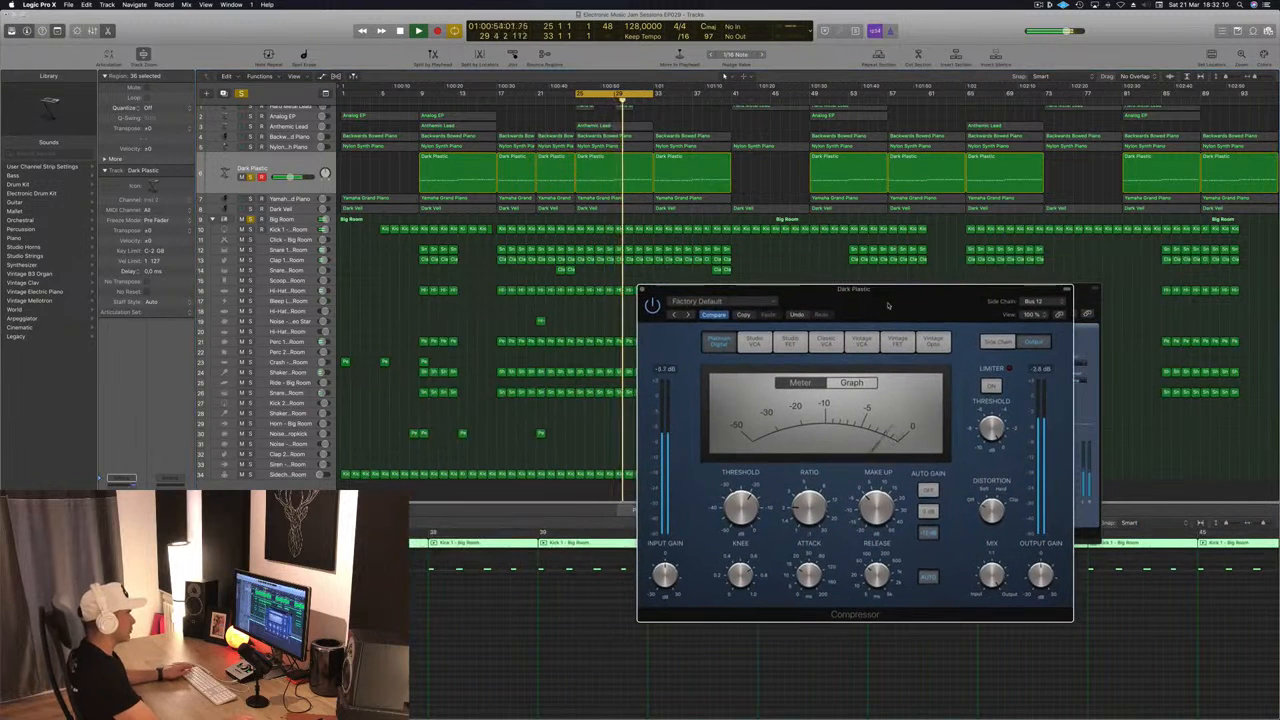
{"action": "mouse_move", "coordinate": [740, 506]}
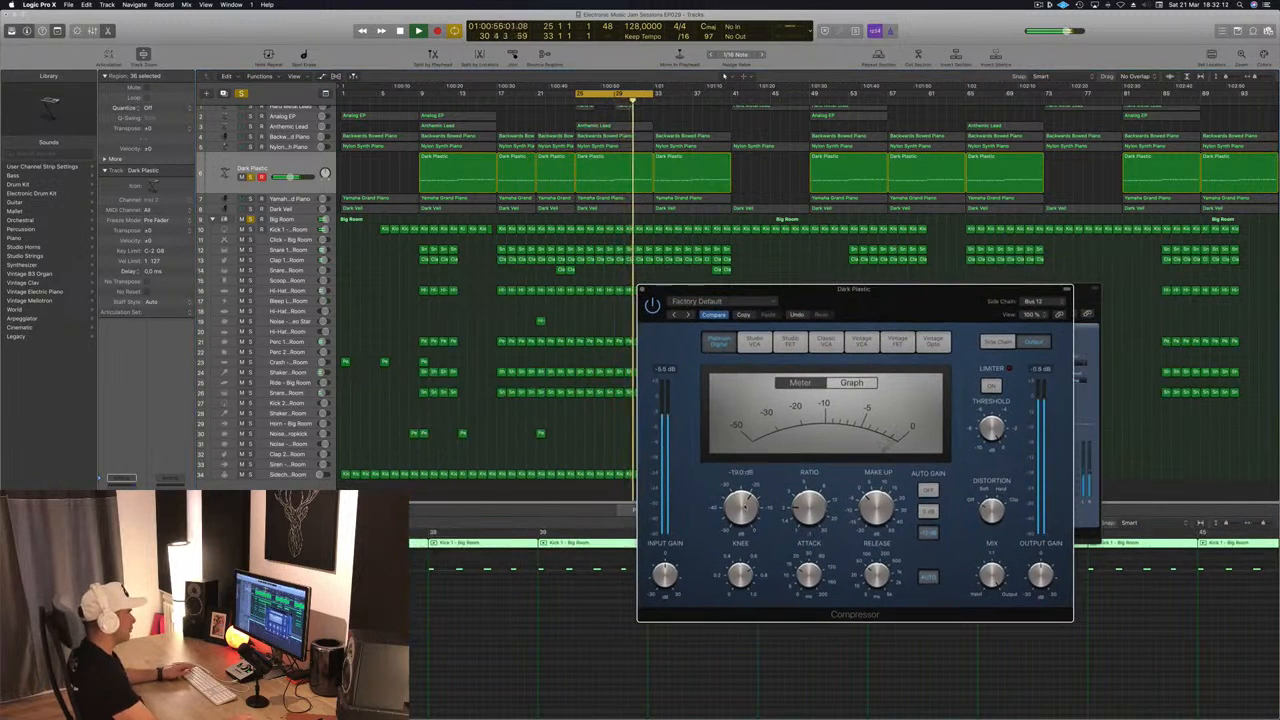
{"action": "left_click", "coordinate": [1040, 301]}
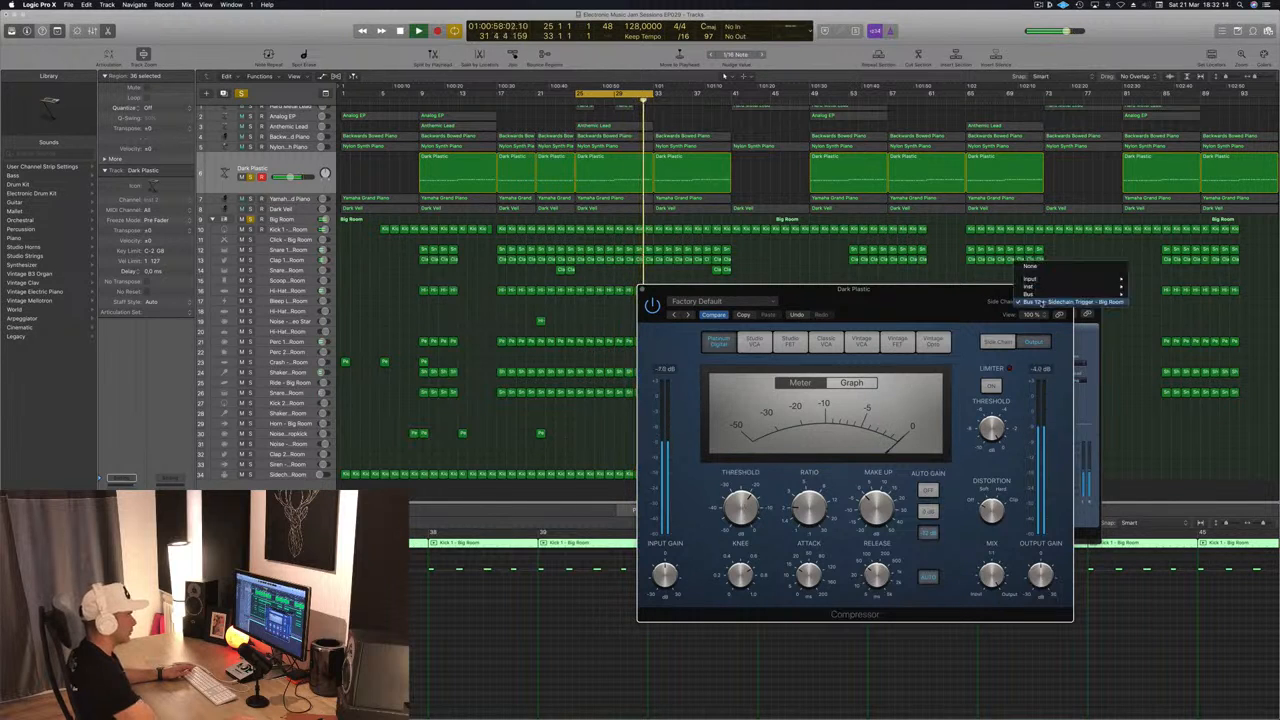
{"action": "left_click", "coordinate": [1040, 301]}
{"action": "left_click_drag", "start_coordinate": [917, 341], "coordinate": [878, 230]}
{"action": "left_click", "coordinate": [889, 470]}
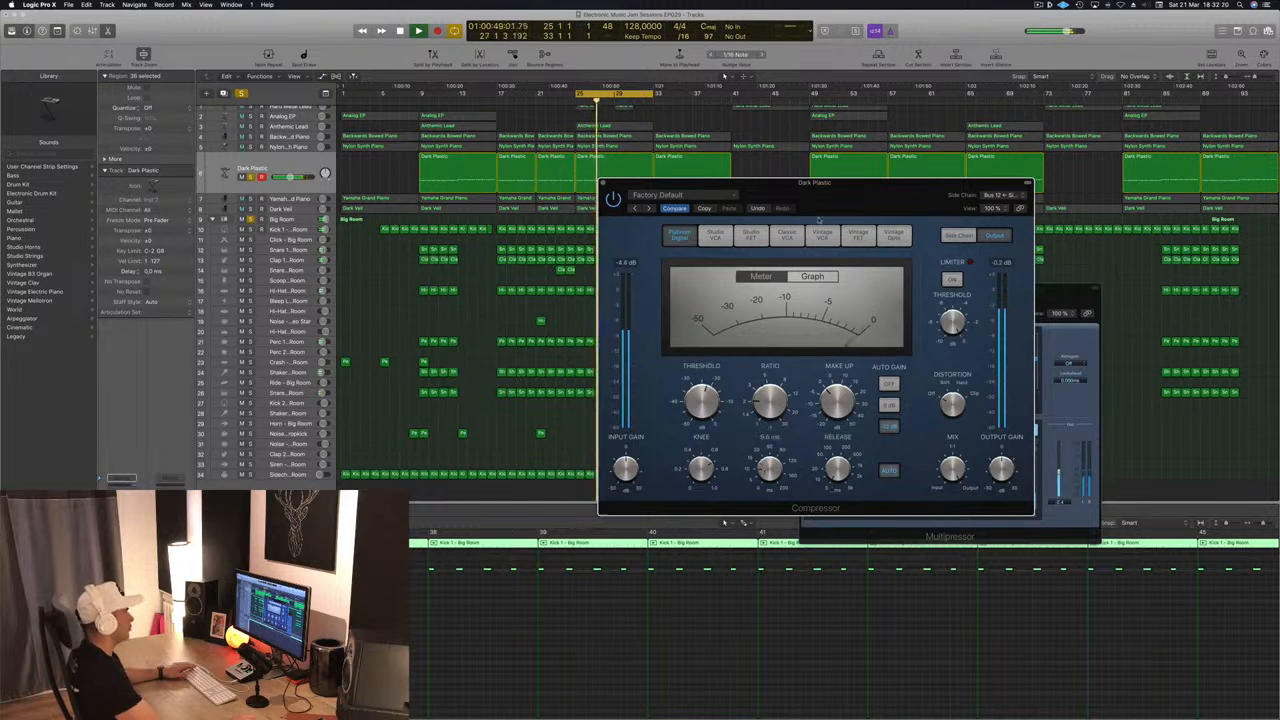
{"action": "left_click_drag", "start_coordinate": [846, 197], "coordinate": [779, 227]}
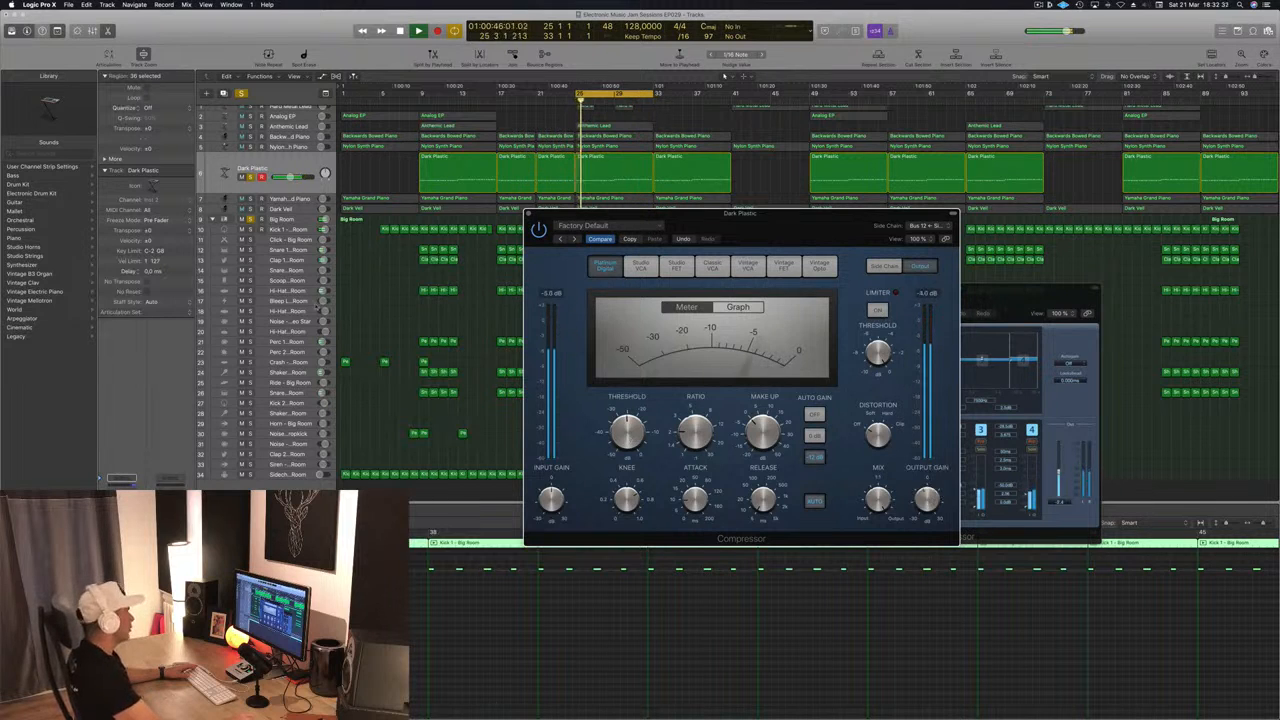
{"action": "left_click", "coordinate": [254, 168]}
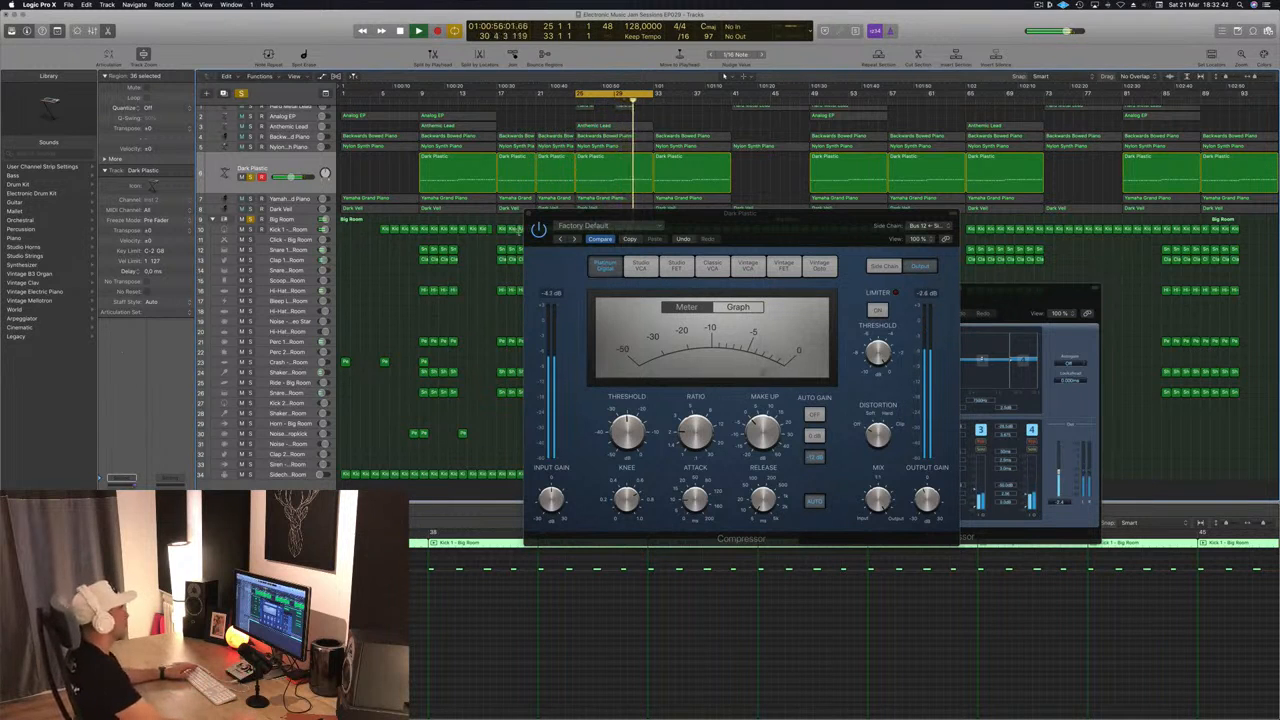
{"action": "left_click", "coordinate": [527, 214]}
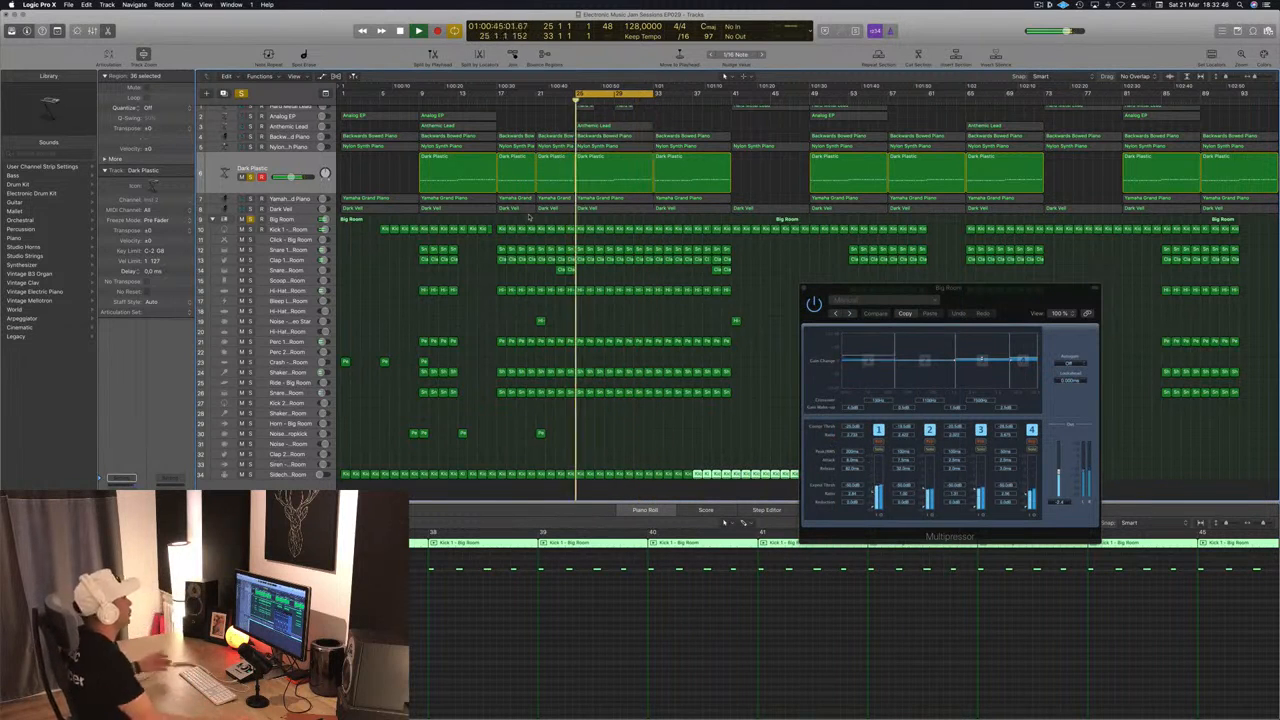
Select the Yamaha Grand Piano track and solo it together with Dark Plastic and the Big Room kit
{"action": "scroll", "coordinate": [385, 195], "scroll_direction": "up", "scroll_amount": 1}
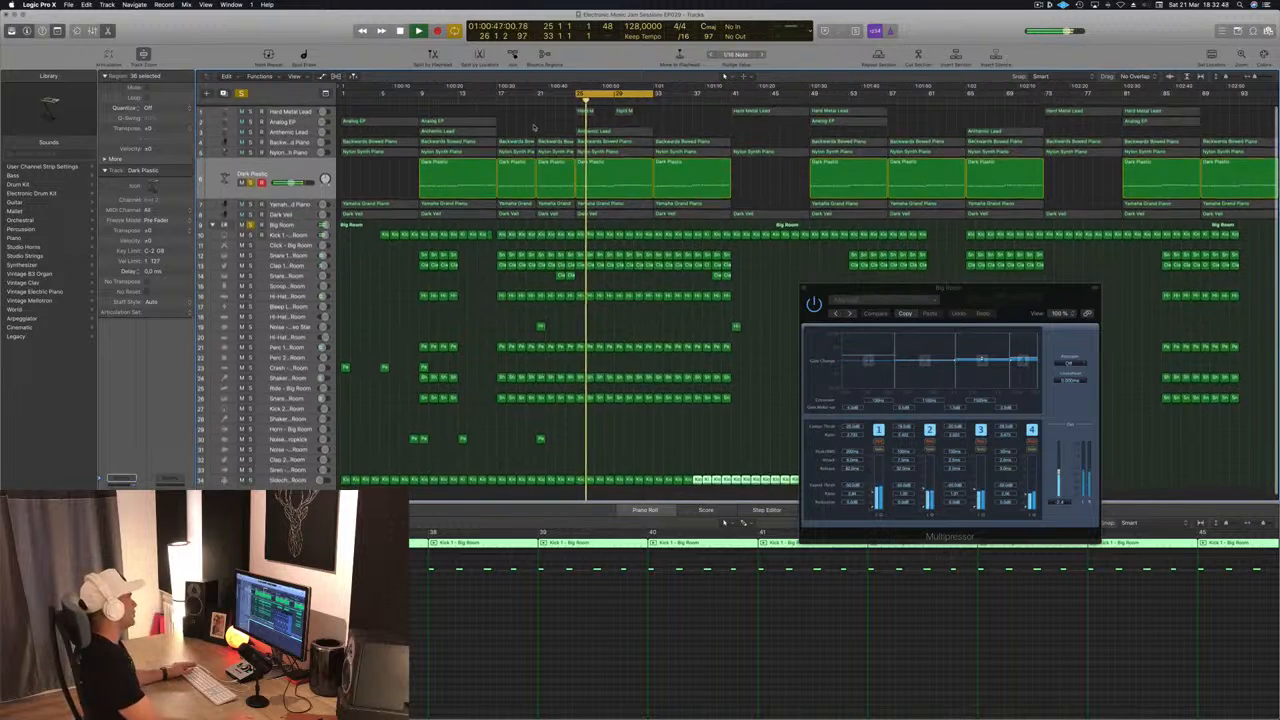
{"action": "left_click", "coordinate": [313, 203]}
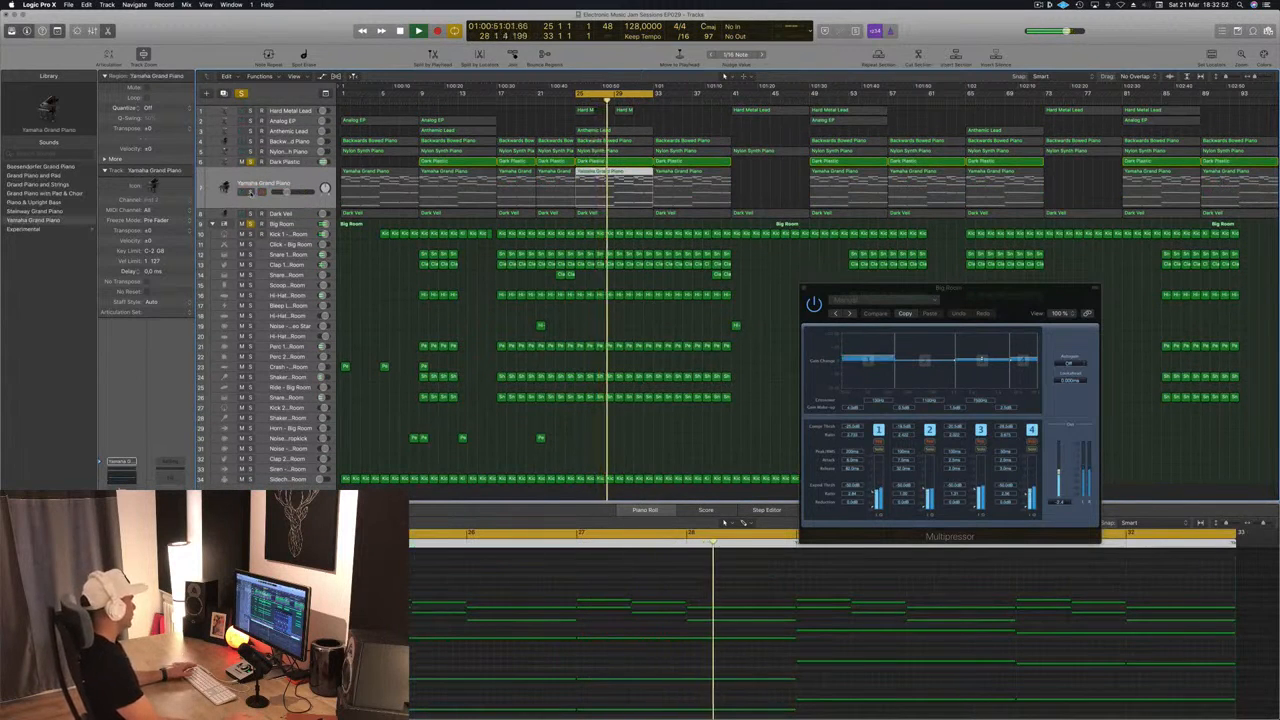
{"action": "key", "text": "s"}
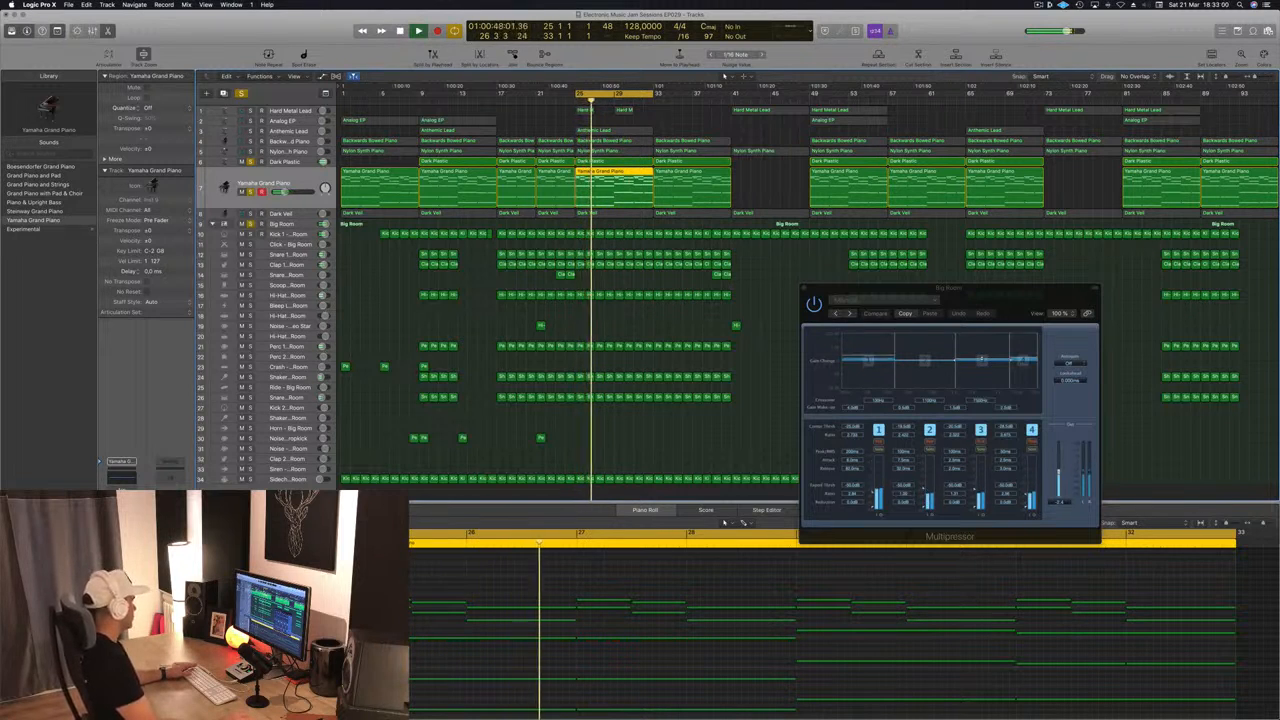
Enable the low-cut band in the Yamaha Grand Piano's Channel EQ at about 107 Hz, and close the plug-in
{"action": "left_click", "coordinate": [122, 477]}
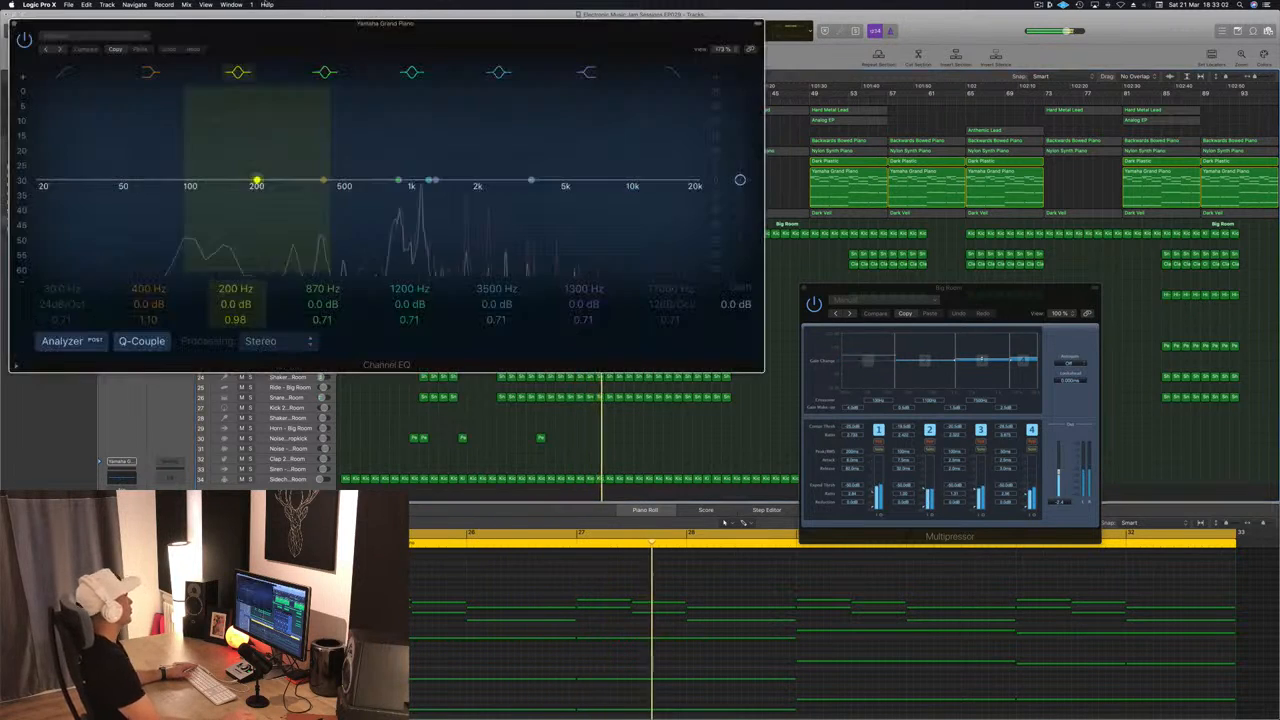
{"action": "left_click_drag", "start_coordinate": [168, 35], "coordinate": [381, 45]}
{"action": "left_click", "coordinate": [276, 83]}
{"action": "left_click_drag", "start_coordinate": [273, 198], "coordinate": [398, 197]}
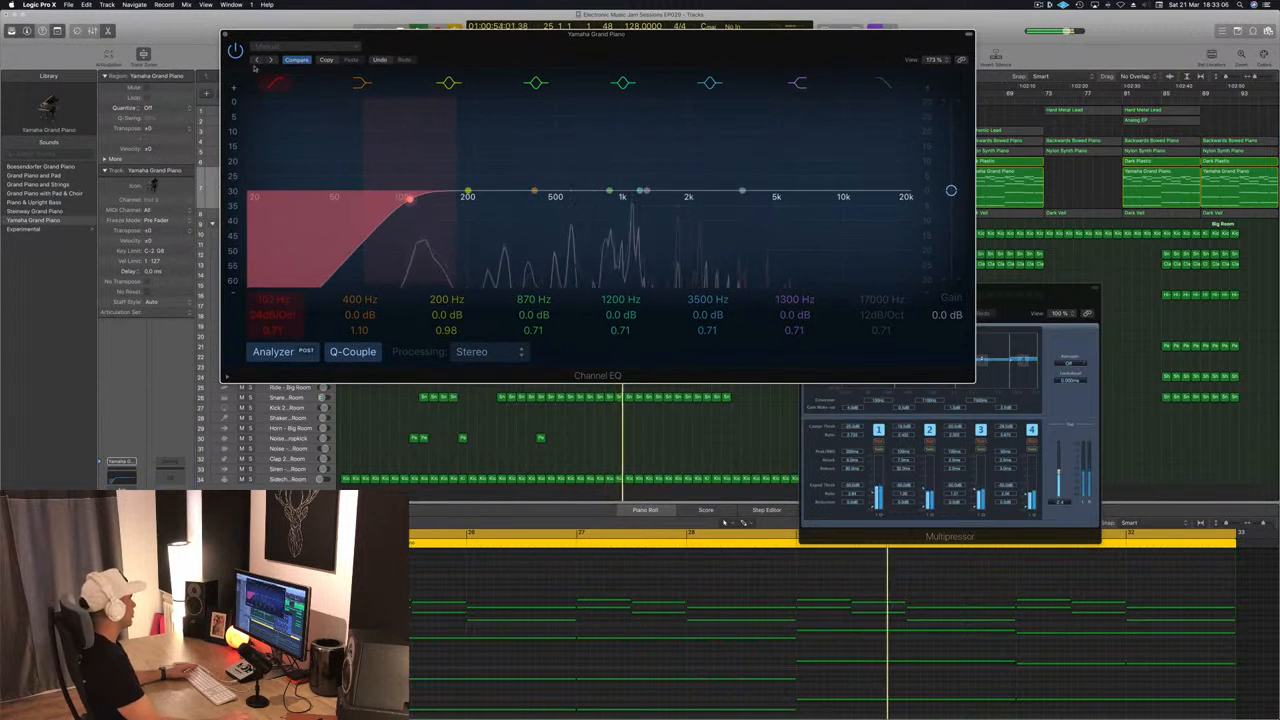
{"action": "left_click", "coordinate": [228, 36]}
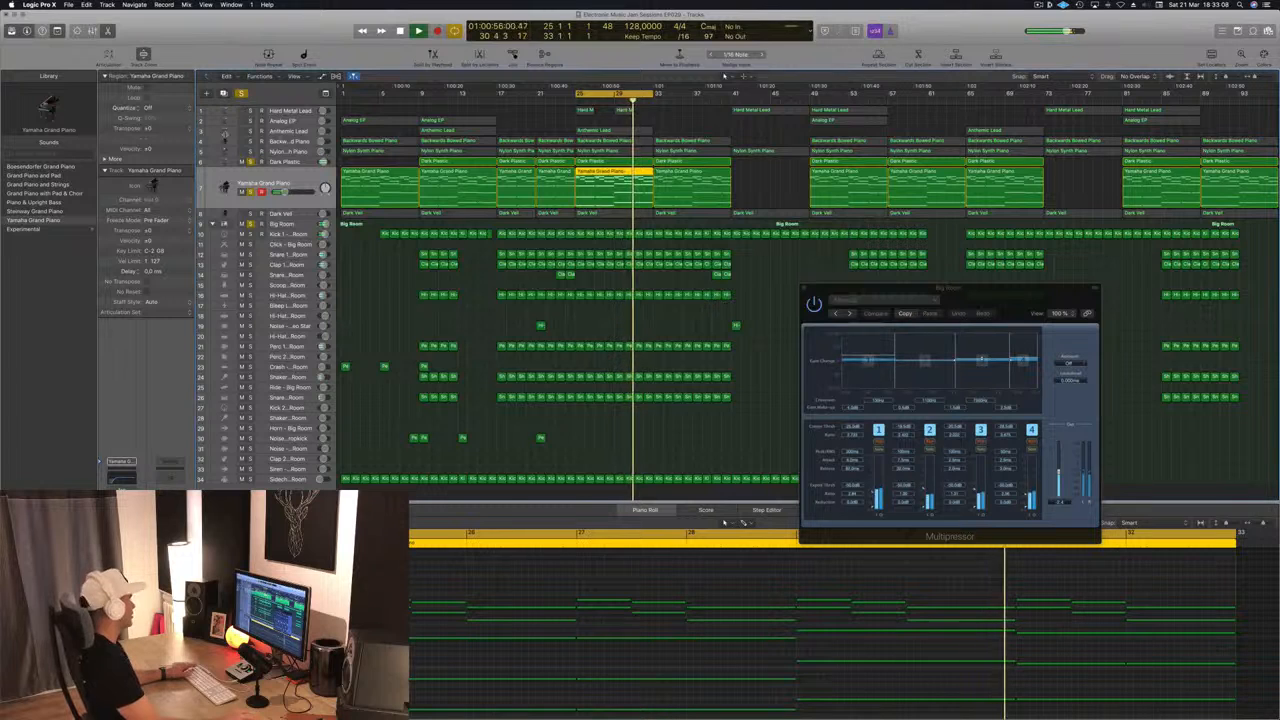
Take the Yamaha Grand Piano out of solo and solo the Nylon Synth Piano track instead
{"action": "left_click", "coordinate": [251, 192]}
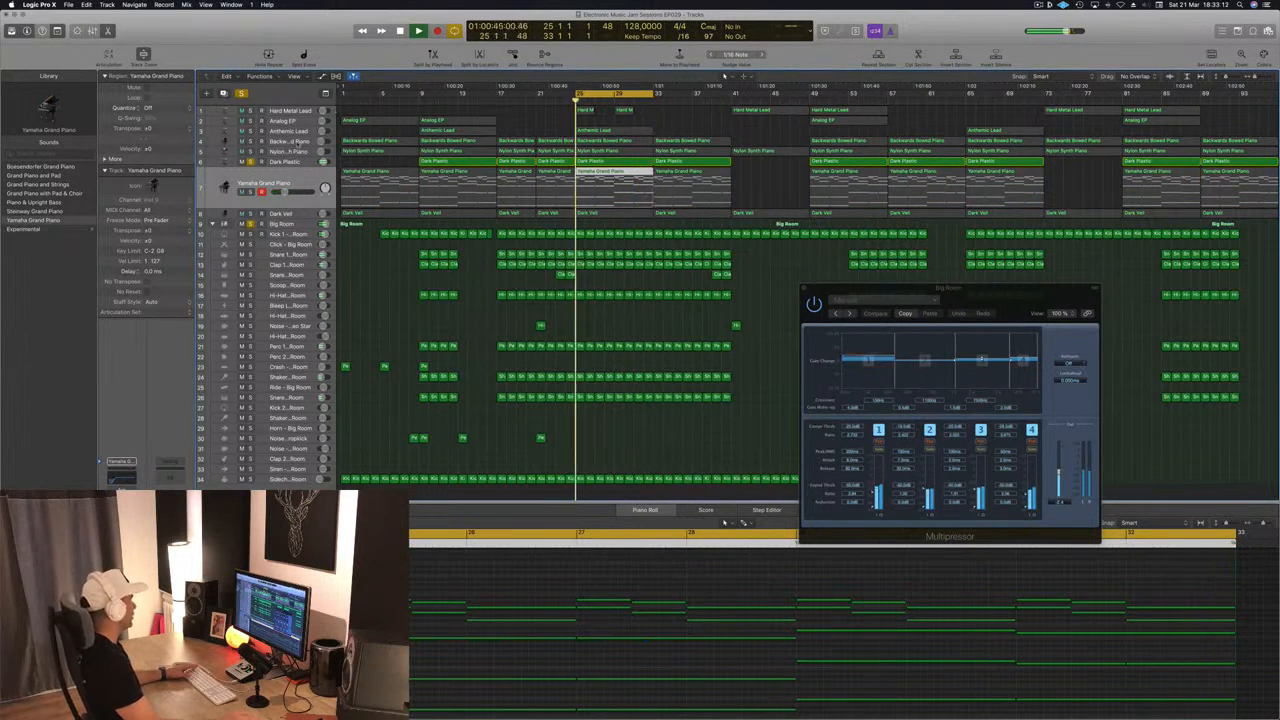
{"action": "key", "text": "Up"}
{"action": "key", "text": "Up"}
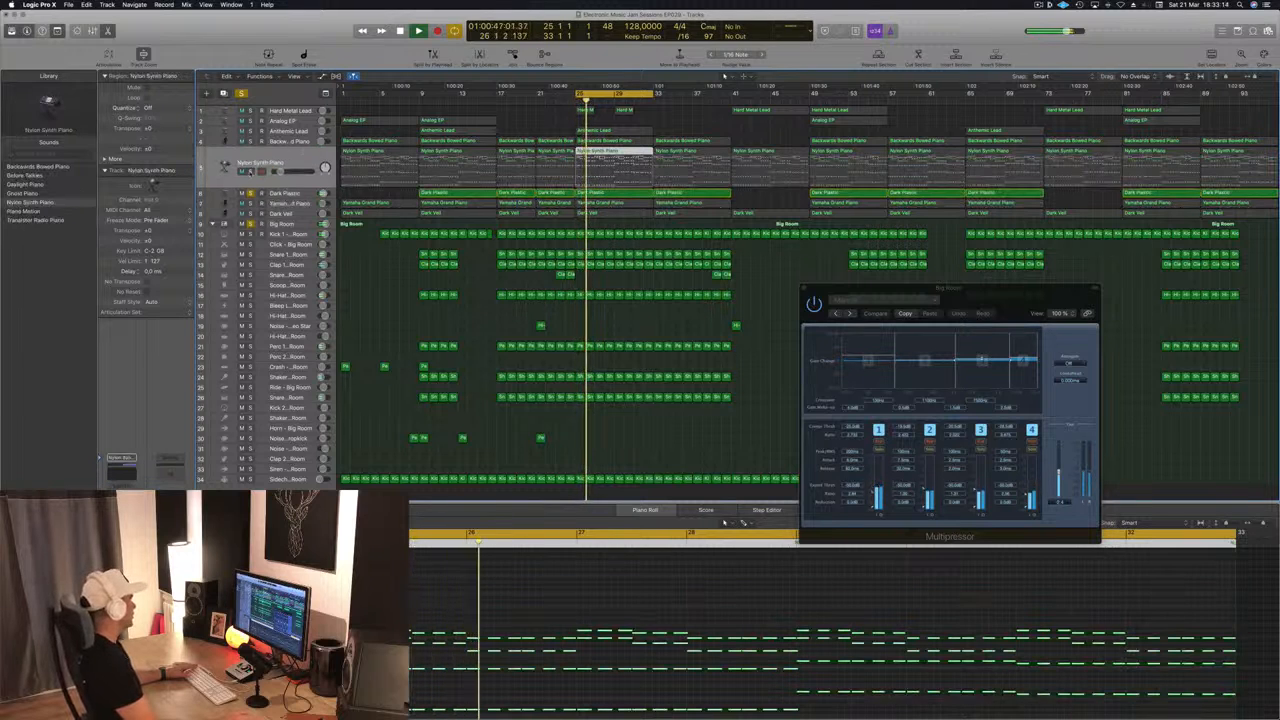
{"action": "key", "text": "s"}
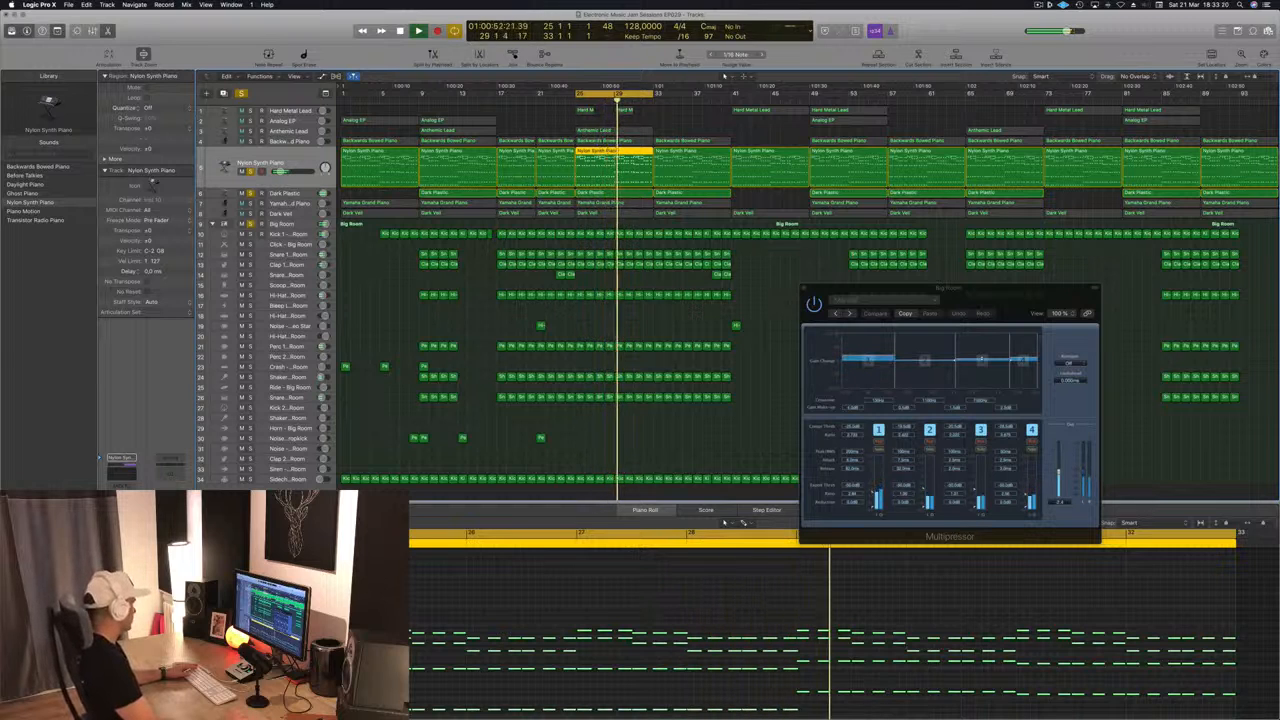
Open the Nylon Synth Piano's compressor and set its side chain source to Bus 12, the Sidechain Trigger
{"action": "left_click", "coordinate": [121, 520]}
{"action": "left_click_drag", "start_coordinate": [360, 22], "coordinate": [508, 68]}
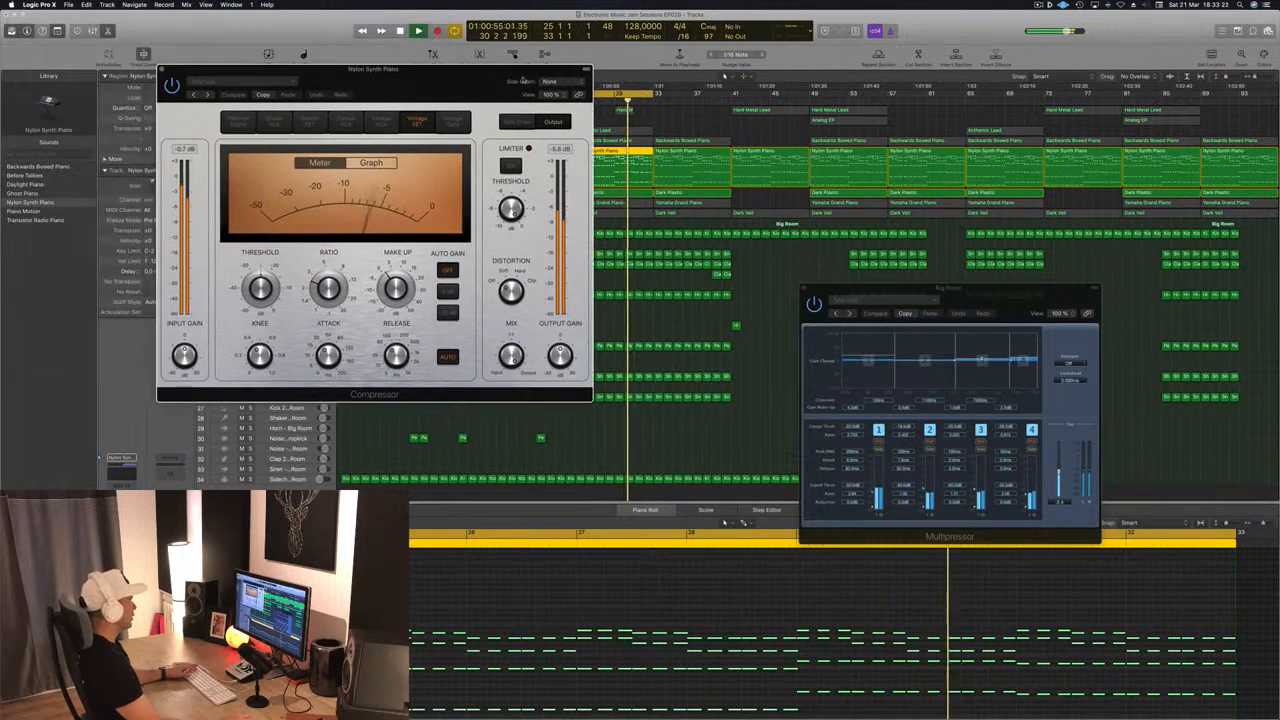
{"action": "left_click", "coordinate": [550, 82]}
{"action": "mouse_move", "coordinate": [548, 110]}
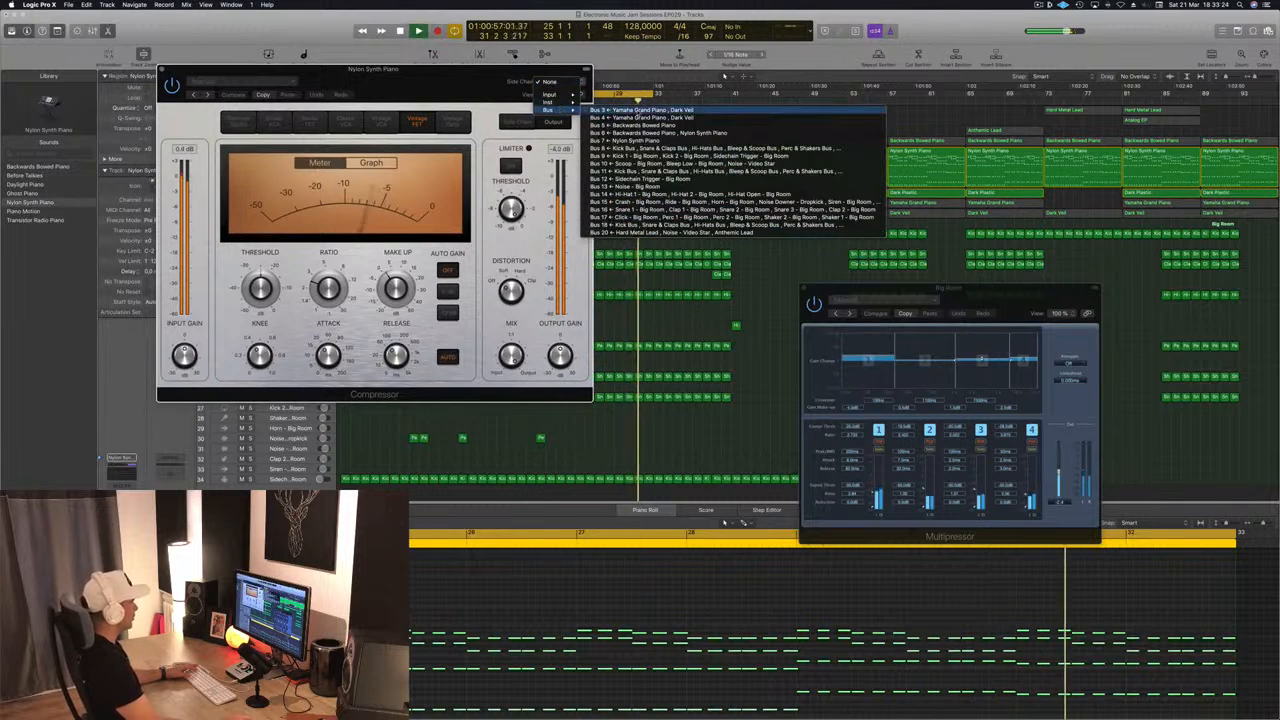
{"action": "left_click", "coordinate": [640, 178]}
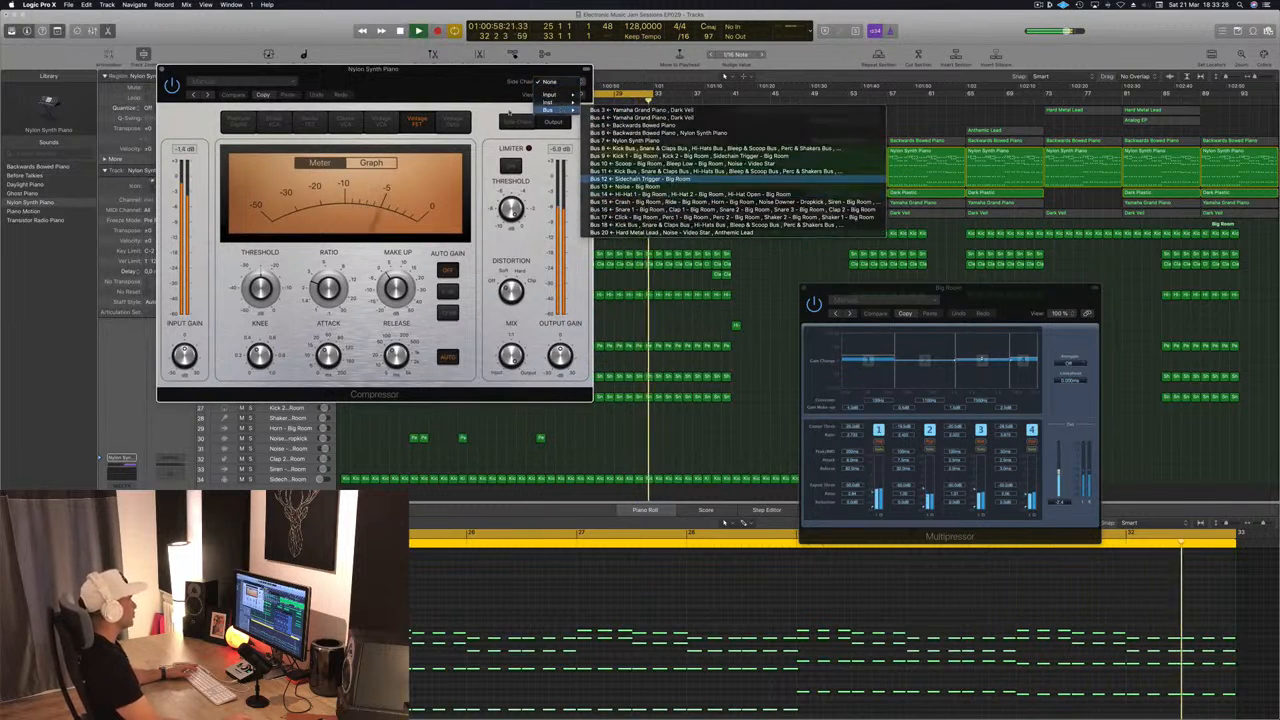
Move the Nylon Synth Piano's compressor window clear of the arrangement while the loop plays, and close it
{"action": "left_click_drag", "start_coordinate": [473, 86], "coordinate": [548, 96]}
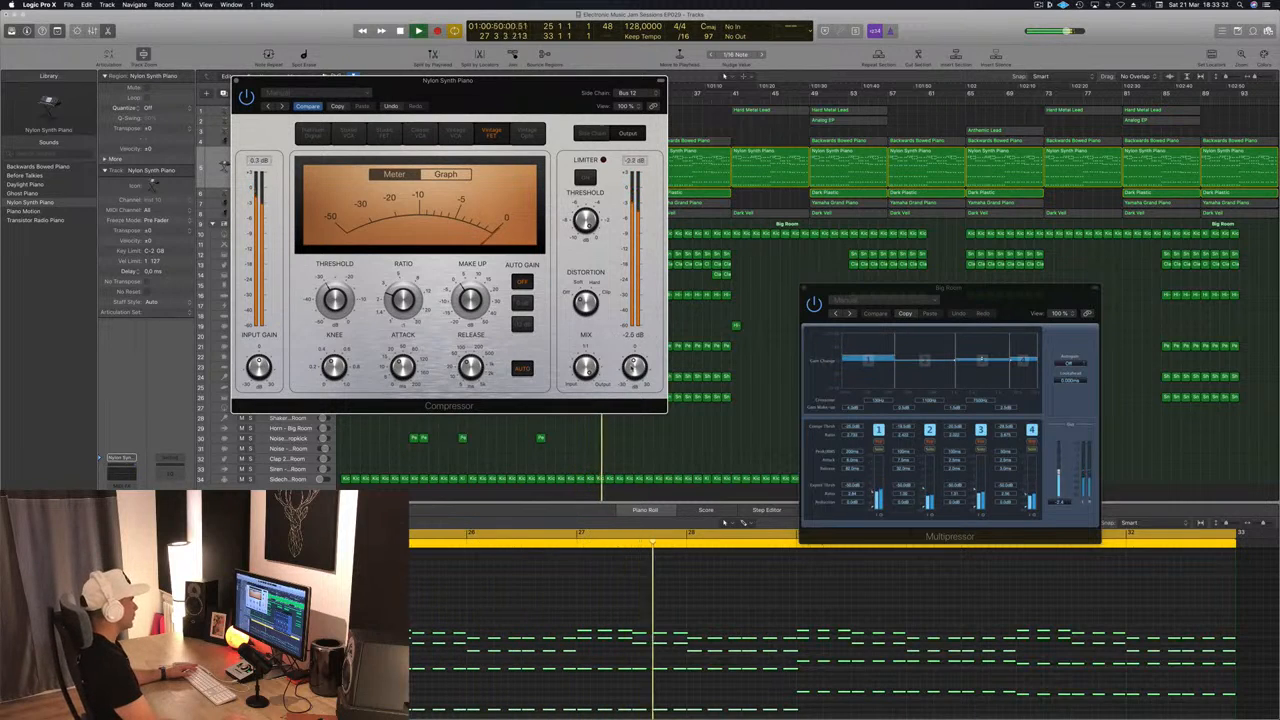
{"action": "left_click_drag", "start_coordinate": [536, 98], "coordinate": [1019, 141]}
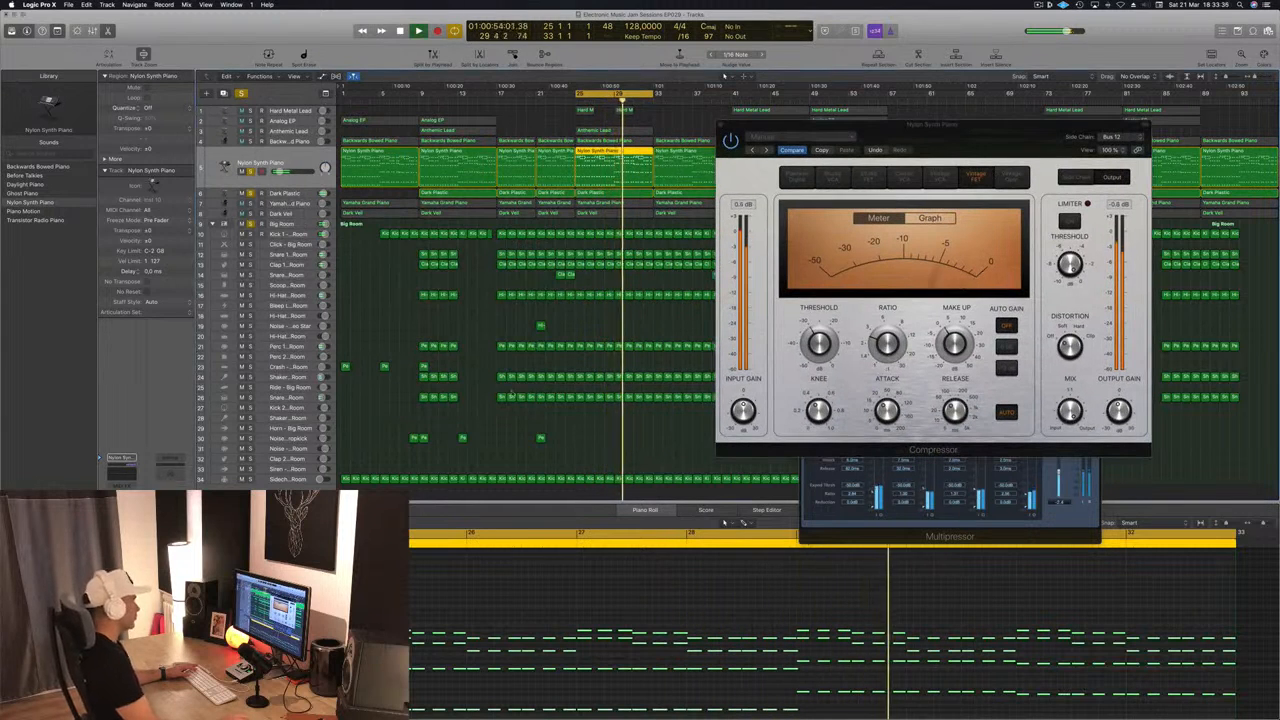
{"action": "left_click_drag", "start_coordinate": [871, 123], "coordinate": [887, 128]}
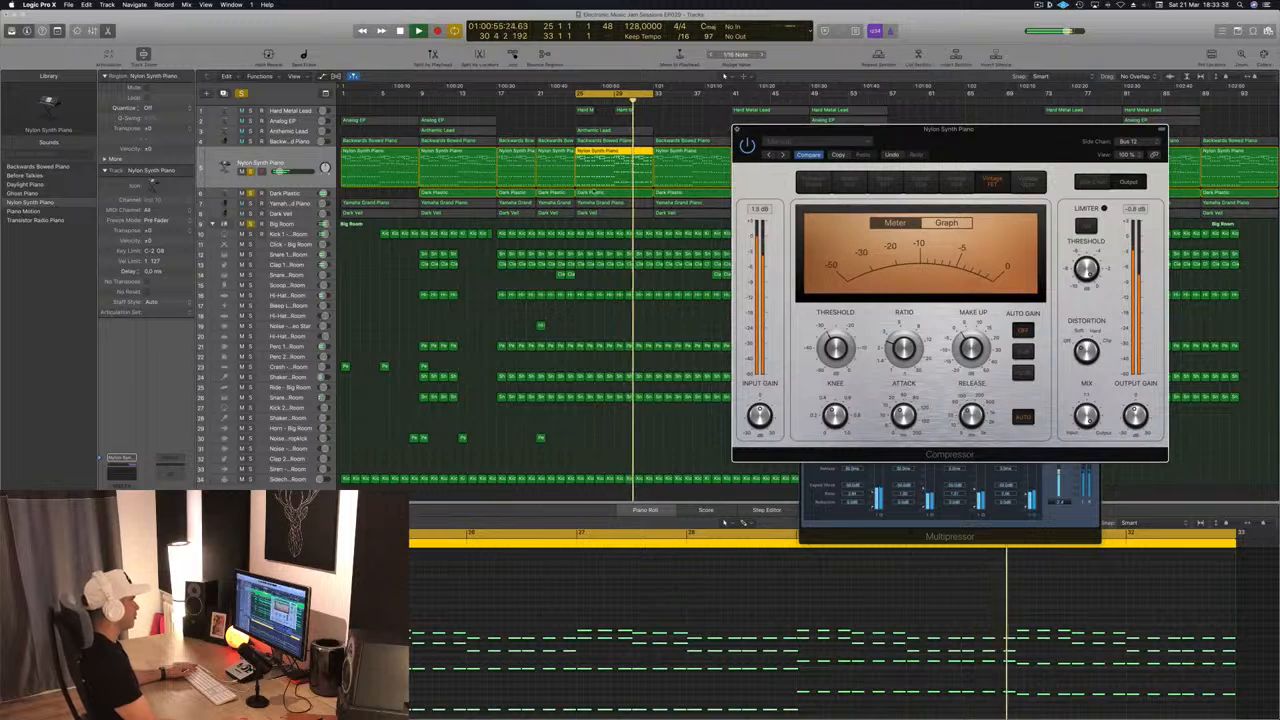
{"action": "left_click", "coordinate": [738, 129]}
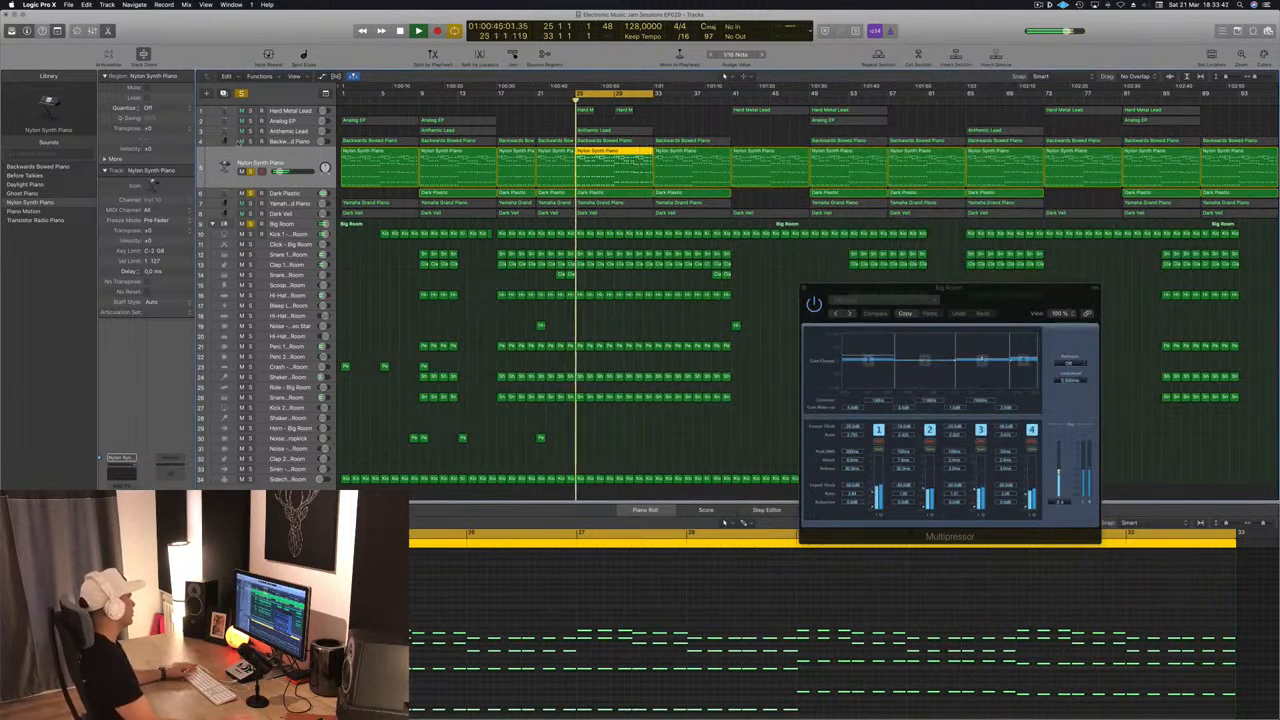
Open the Backwards Bowed Piano's compressor and set its side chain source to Bus 12, the Sidechain Trigger
{"action": "left_click", "coordinate": [300, 141]}
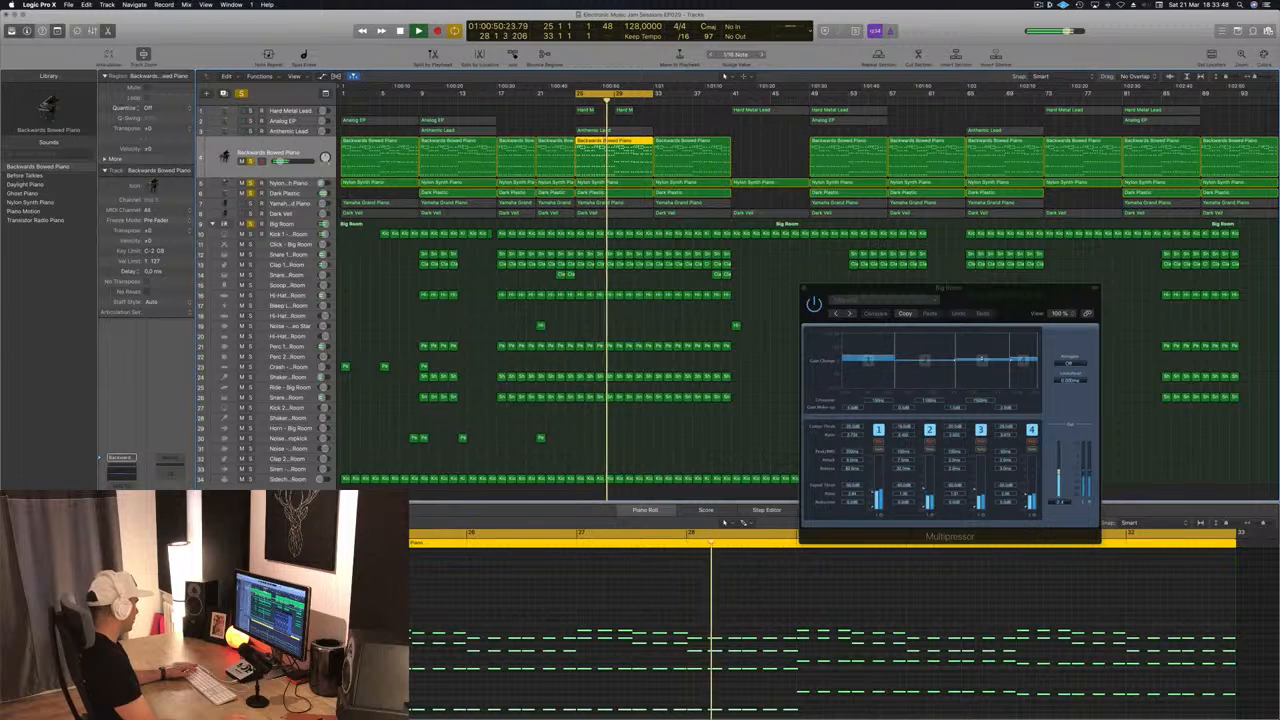
{"action": "left_click", "coordinate": [121, 519]}
{"action": "left_click_drag", "start_coordinate": [222, 22], "coordinate": [430, 47]}
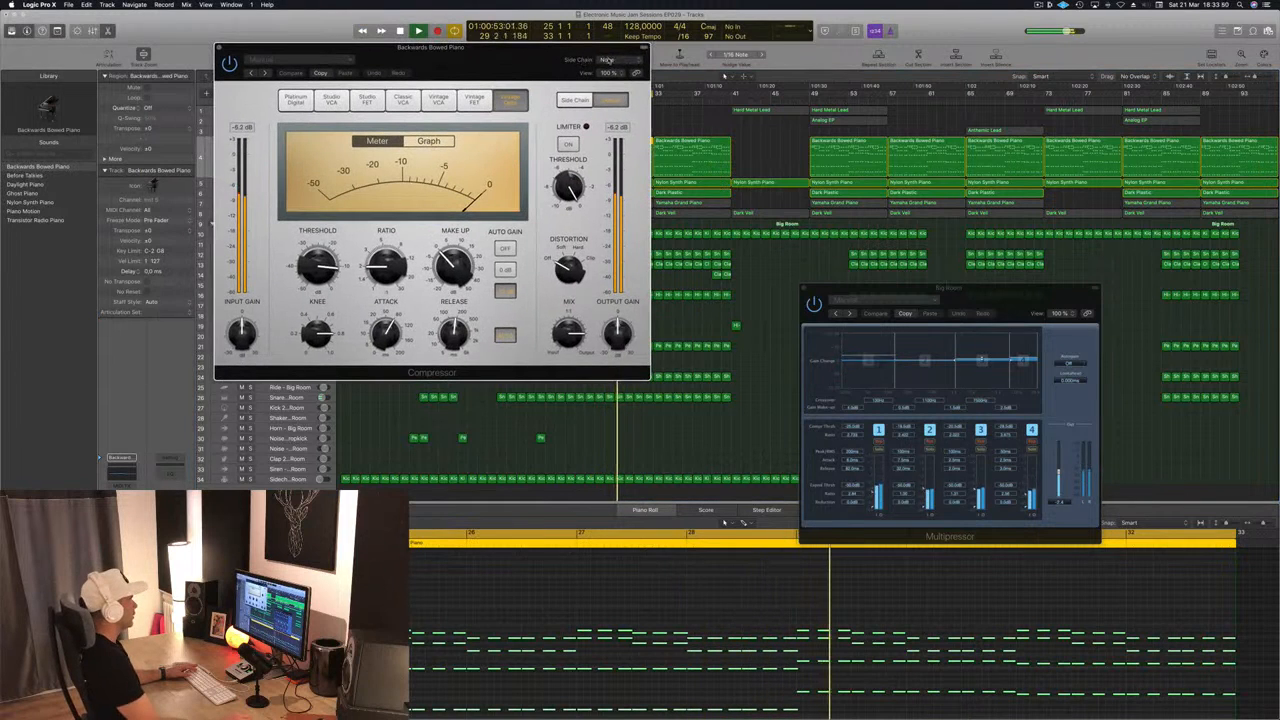
{"action": "left_click", "coordinate": [606, 60]}
{"action": "mouse_move", "coordinate": [606, 88]}
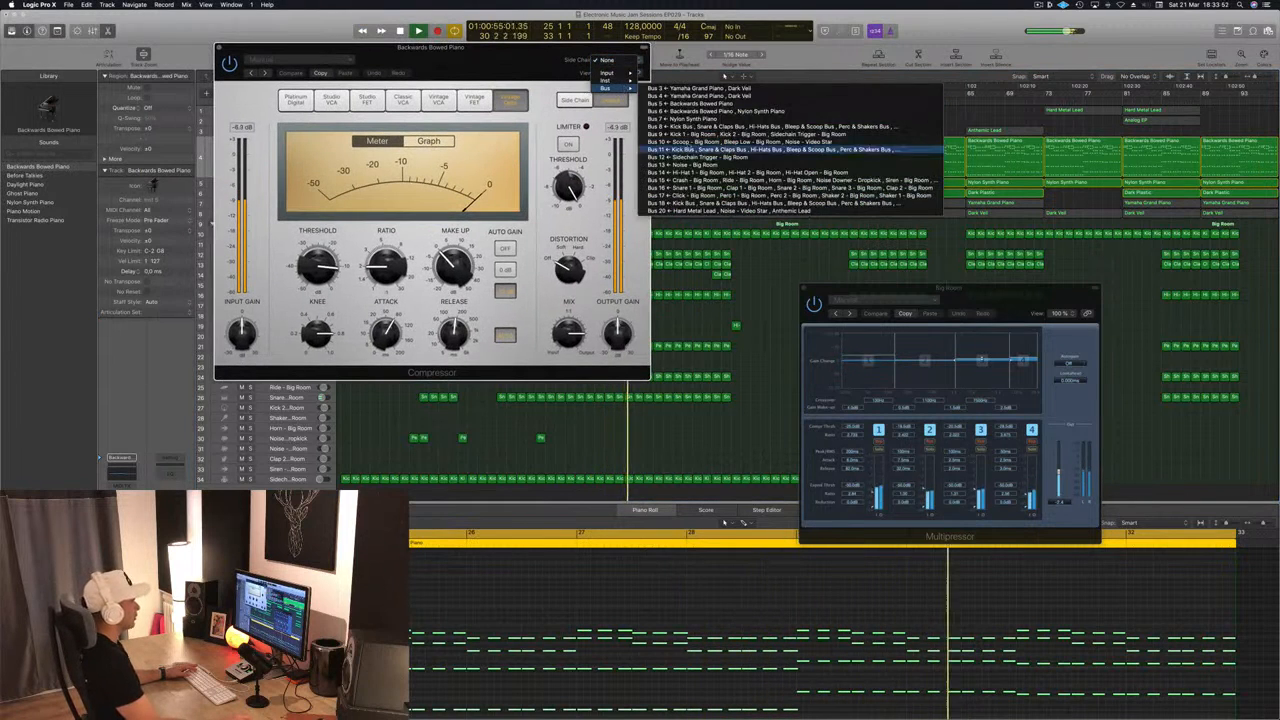
{"action": "left_click", "coordinate": [705, 158]}
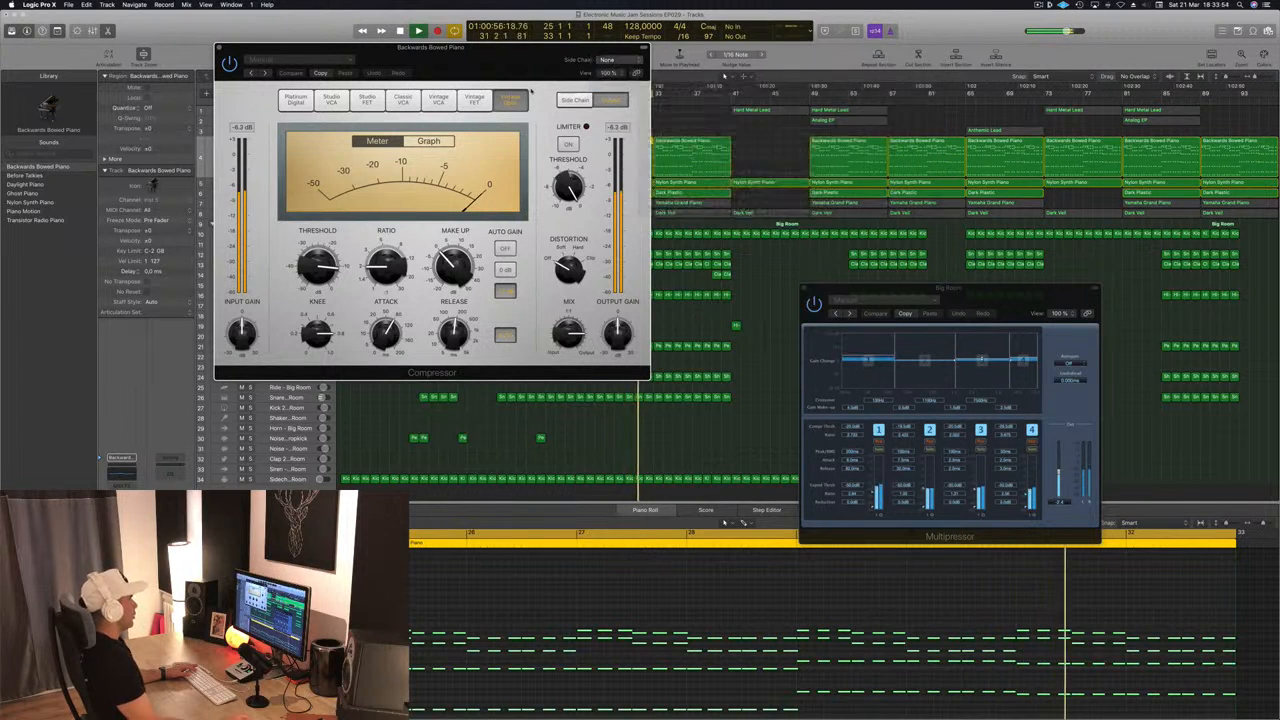
Set the Backwards Bowed Piano compressor's threshold to about -9.5 dB and check its side chain source
{"action": "left_click_drag", "start_coordinate": [400, 47], "coordinate": [618, 37]}
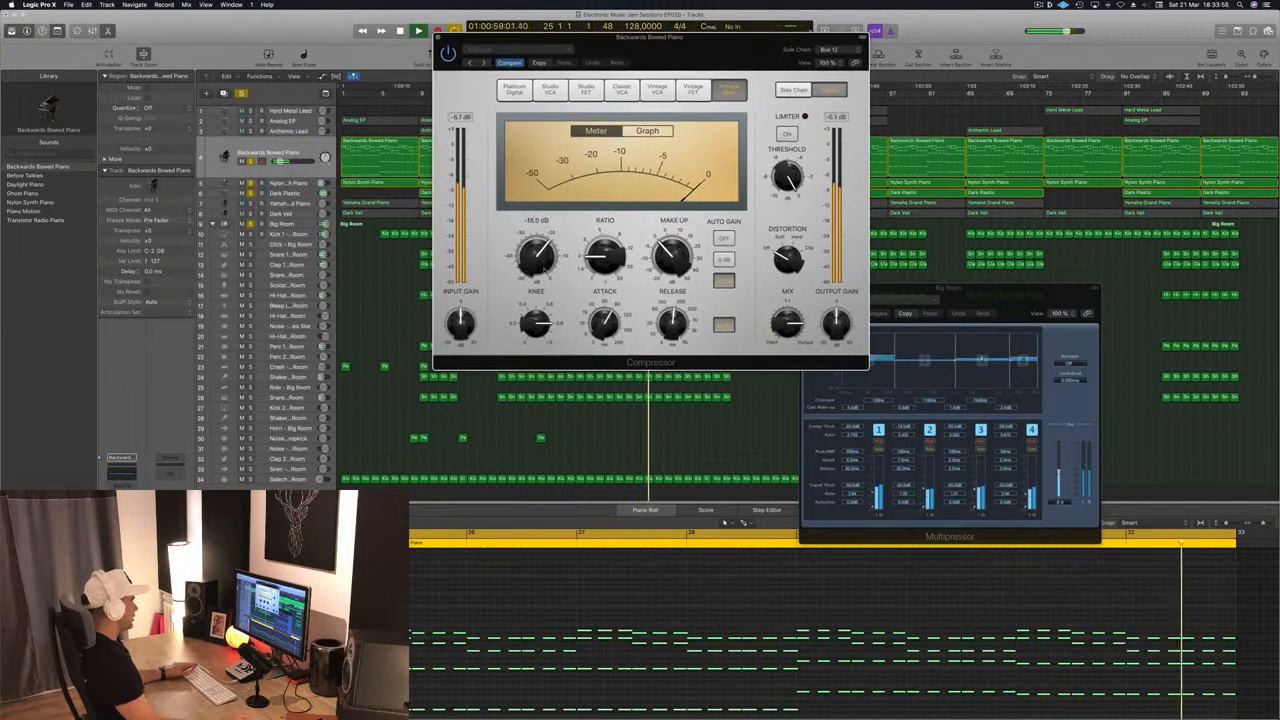
{"action": "mouse_move", "coordinate": [540, 257]}
{"action": "left_mouse_down"}
{"action": "mouse_move", "coordinate": [538, 281]}
{"action": "mouse_move", "coordinate": [545, 232]}
{"action": "left_mouse_up"}
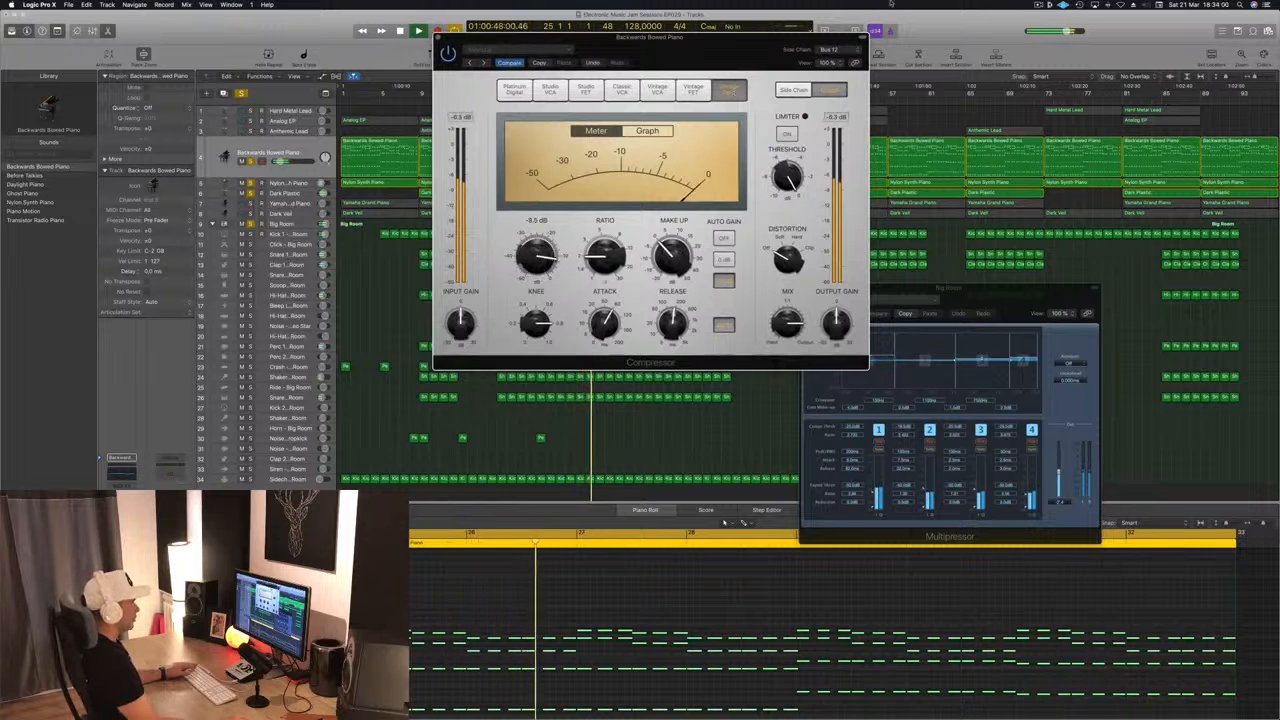
{"action": "left_click", "coordinate": [832, 49]}
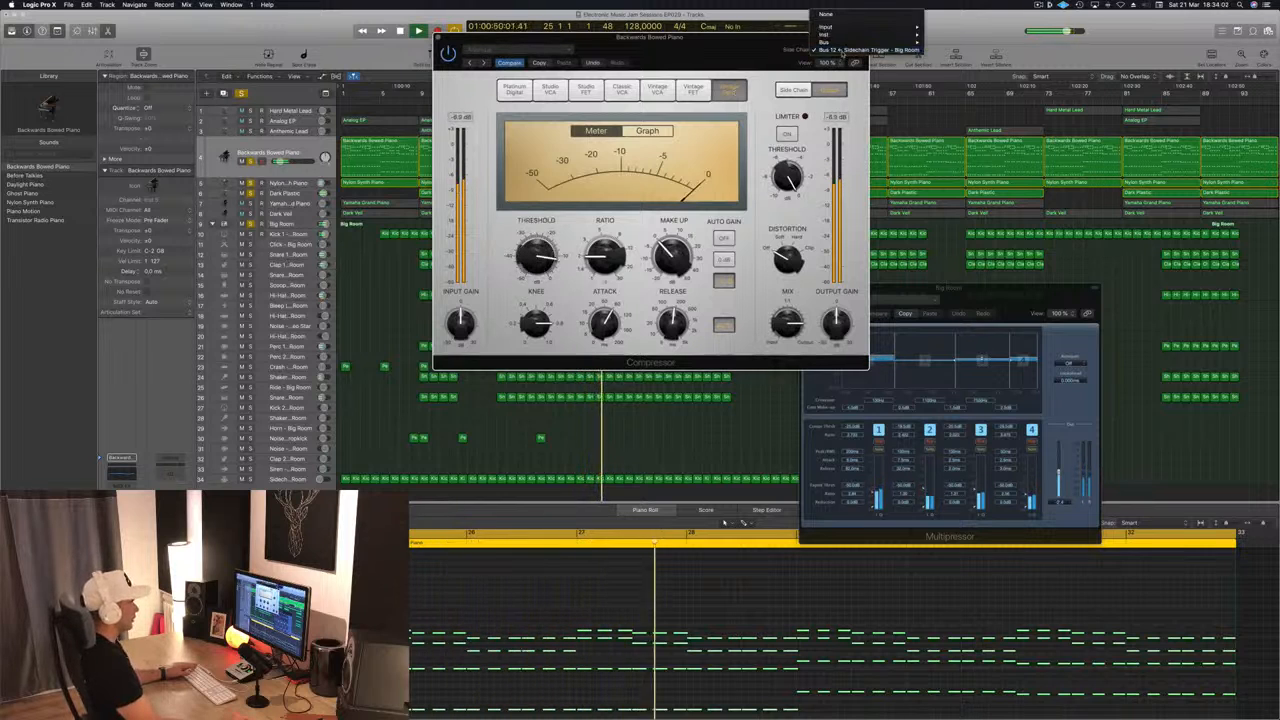
{"action": "left_click", "coordinate": [756, 46]}
{"action": "left_click_drag", "start_coordinate": [754, 46], "coordinate": [809, 34]}
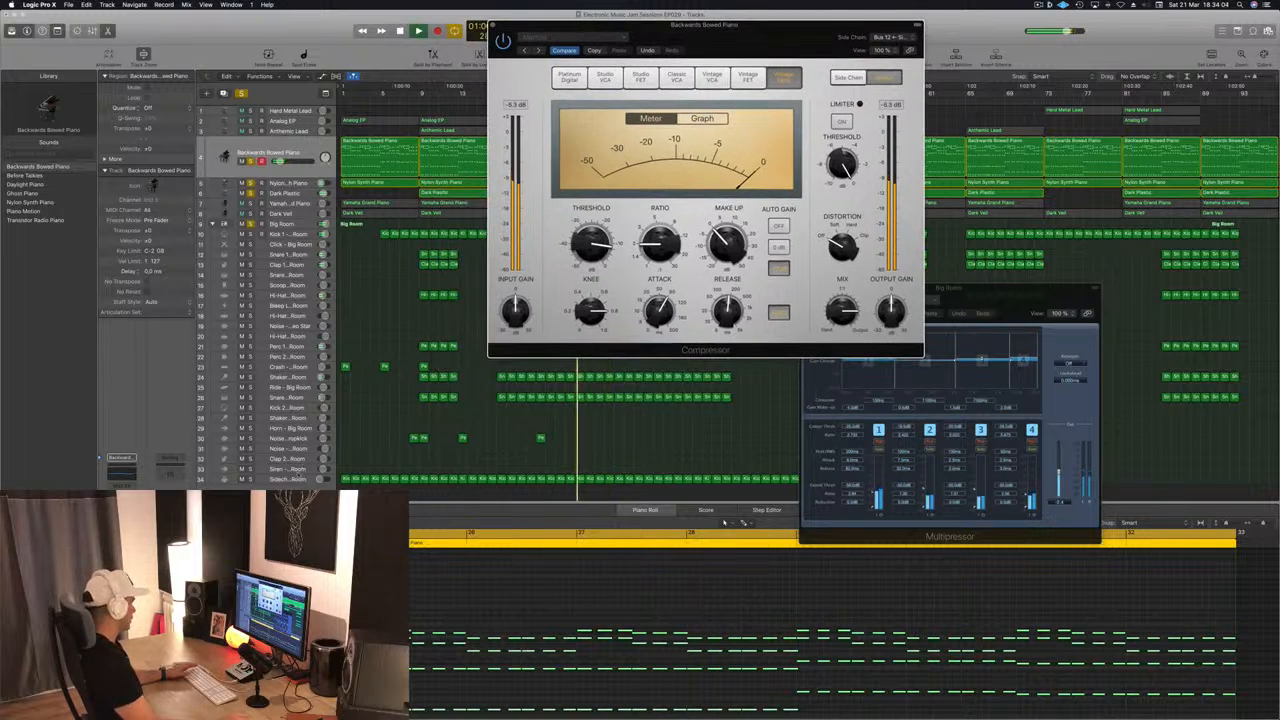
Select the Sidechain Trigger track of the Big Room kit and mute it
{"action": "left_click", "coordinate": [295, 479]}
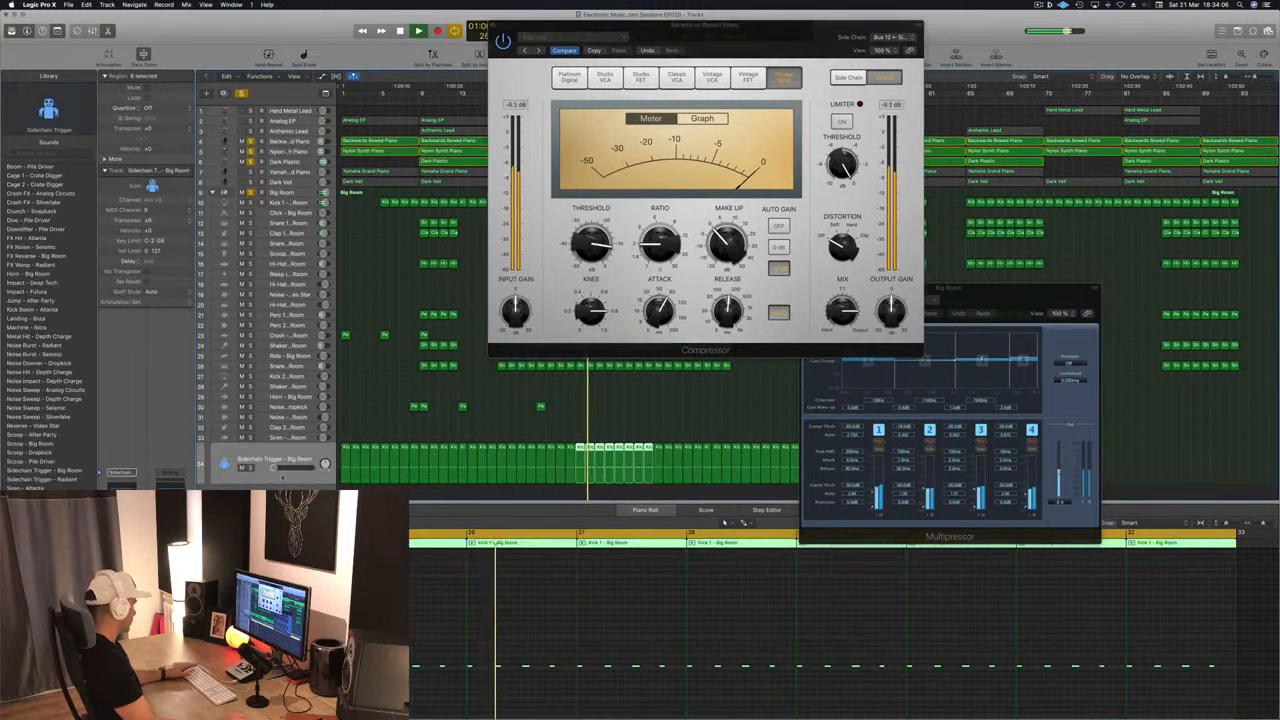
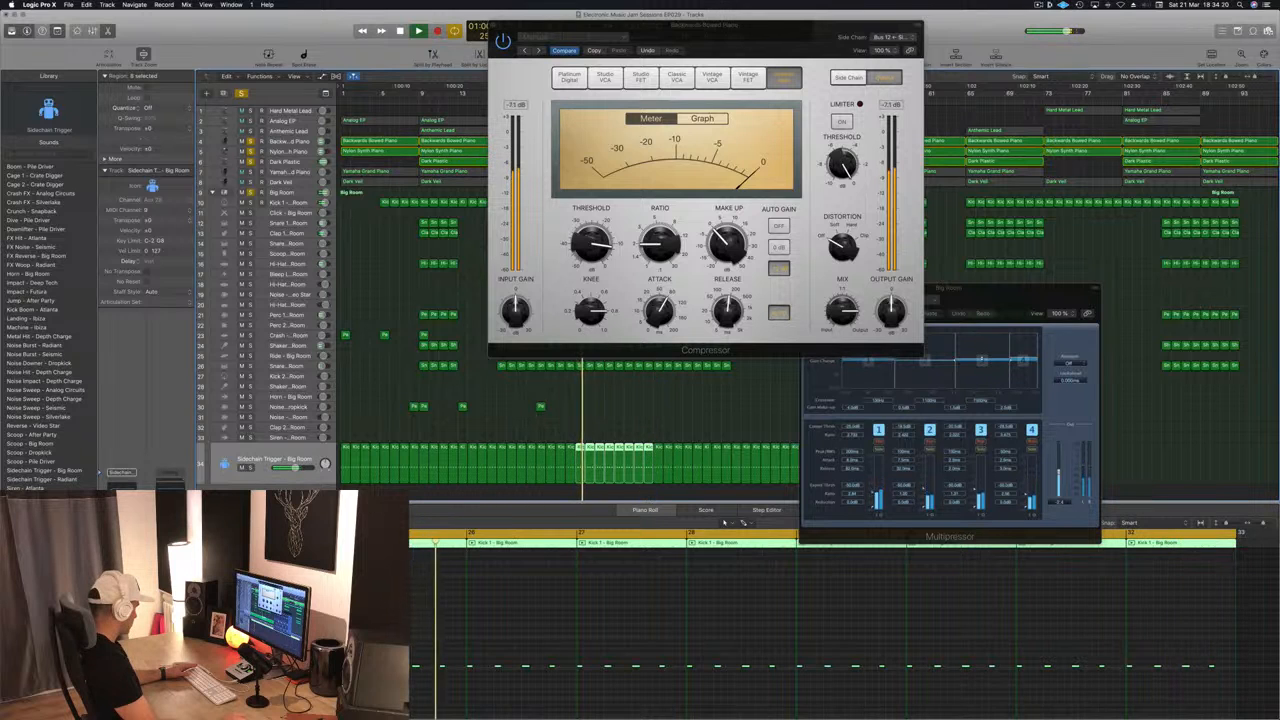
{"action": "key", "text": "m"}
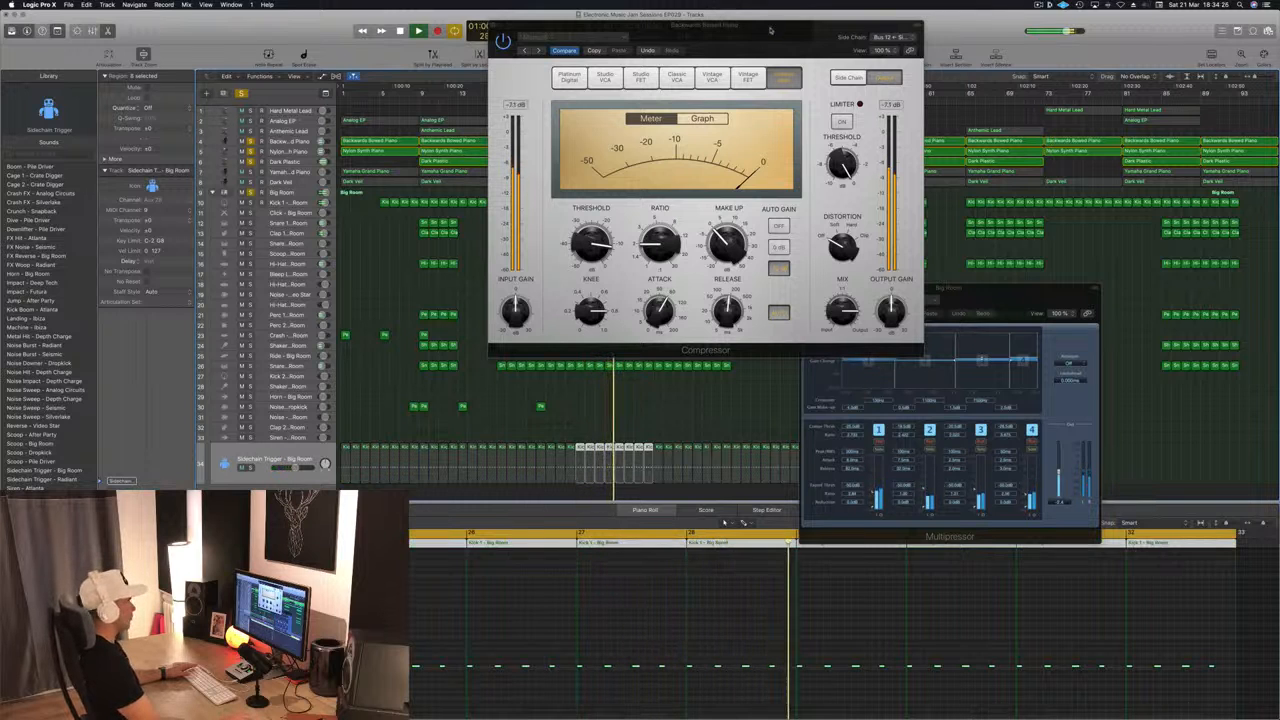
Reselect Bus 12, the Sidechain Trigger, as the side chain source of the Backwards Bowed Piano's compressor
{"action": "left_click_drag", "start_coordinate": [700, 26], "coordinate": [995, 123]}
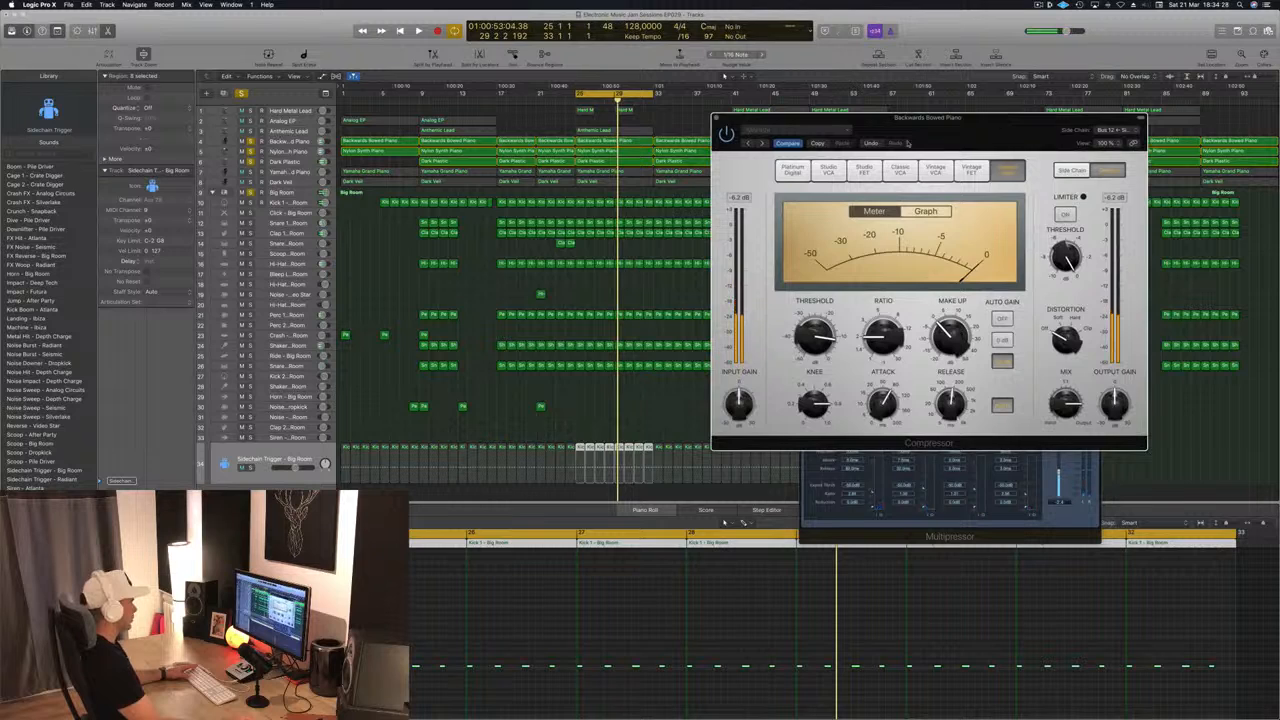
{"action": "left_click_drag", "start_coordinate": [907, 143], "coordinate": [820, 167]}
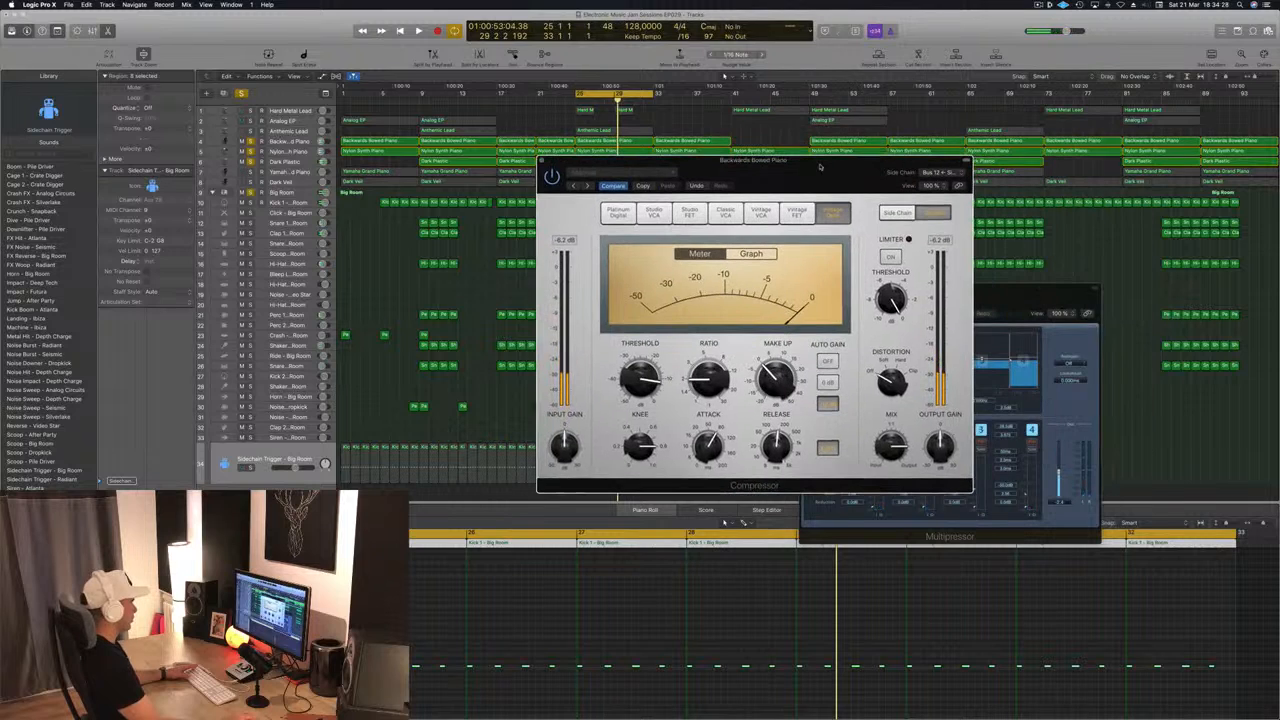
{"action": "left_click", "coordinate": [935, 172]}
{"action": "mouse_move", "coordinate": [945, 165]}
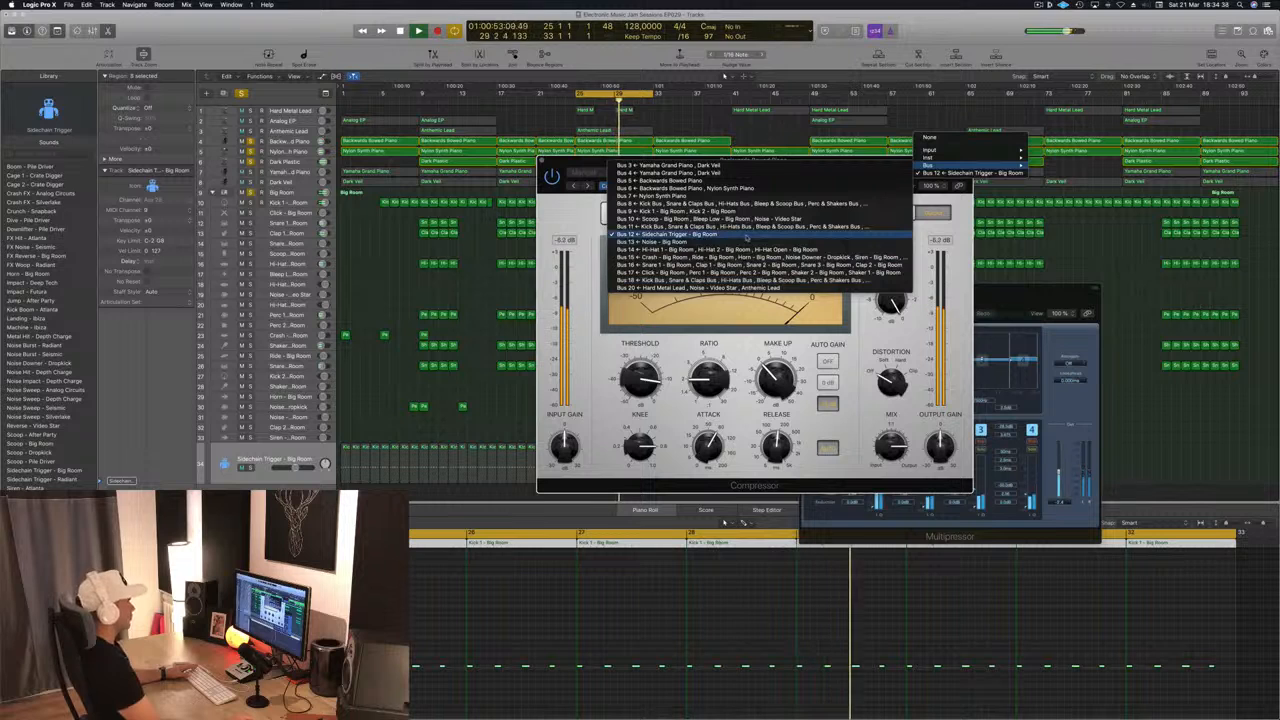
{"action": "left_click", "coordinate": [746, 237]}
{"action": "left_click_drag", "start_coordinate": [893, 156], "coordinate": [955, 120]}
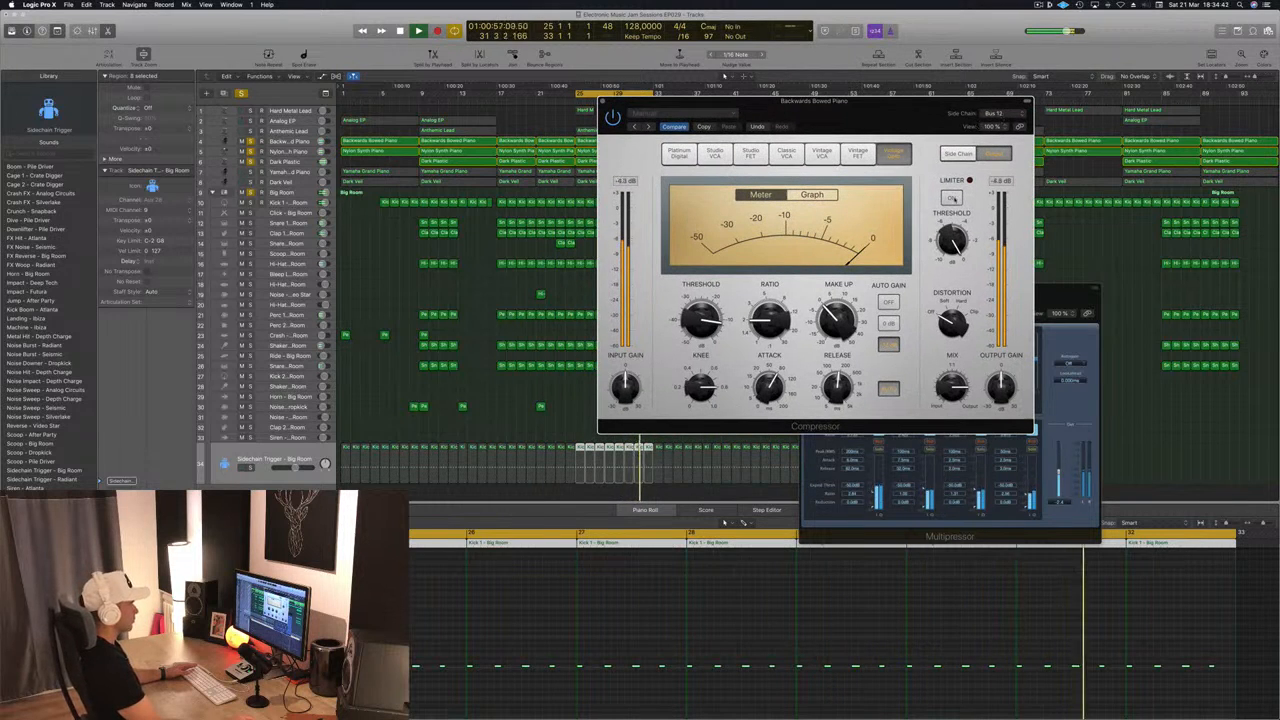
Set the compressor's side chain detection to Sum and switch its display from Meter to Graph
{"action": "left_click", "coordinate": [958, 153]}
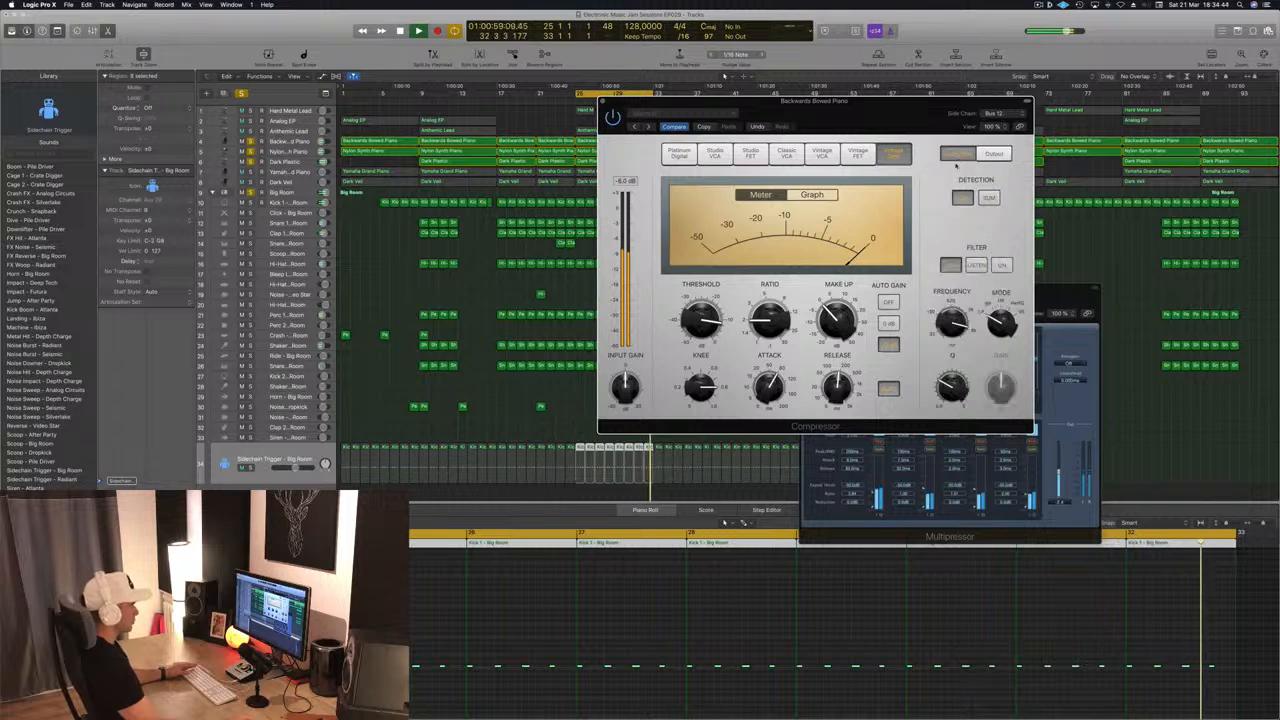
{"action": "left_click", "coordinate": [988, 197]}
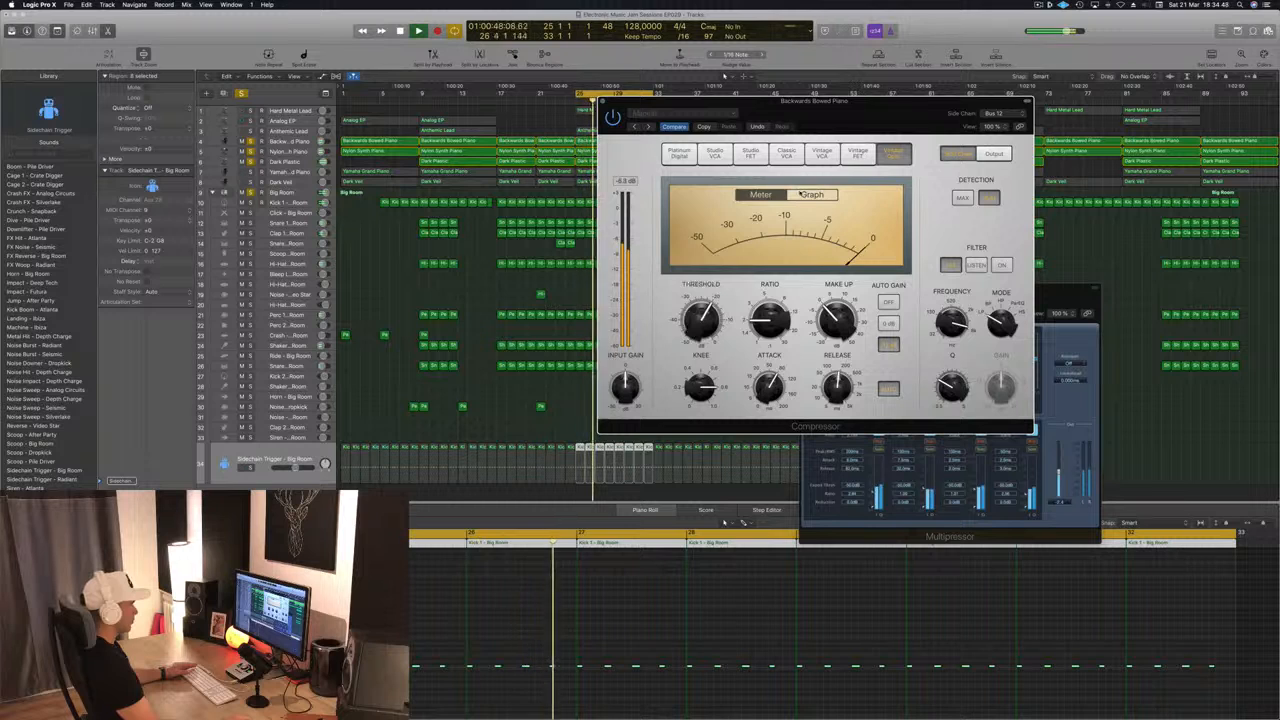
{"action": "left_click", "coordinate": [812, 194]}
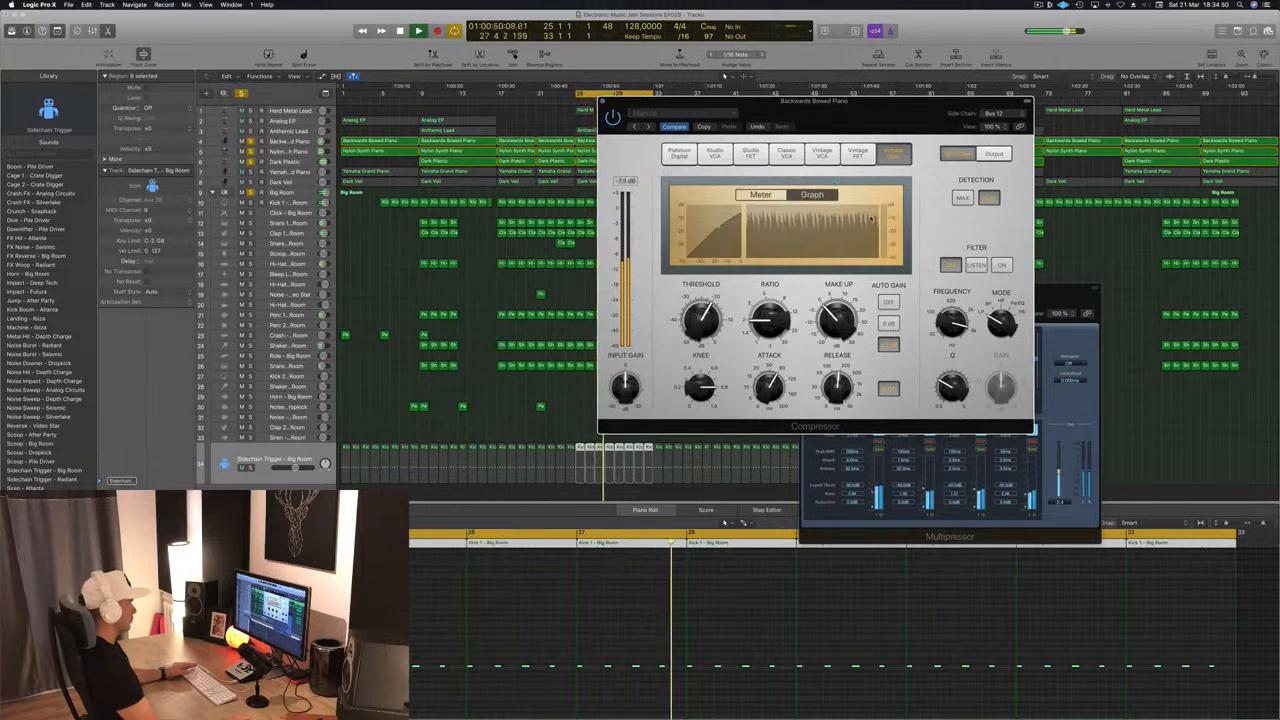
{"action": "left_click_drag", "start_coordinate": [884, 109], "coordinate": [899, 105]}
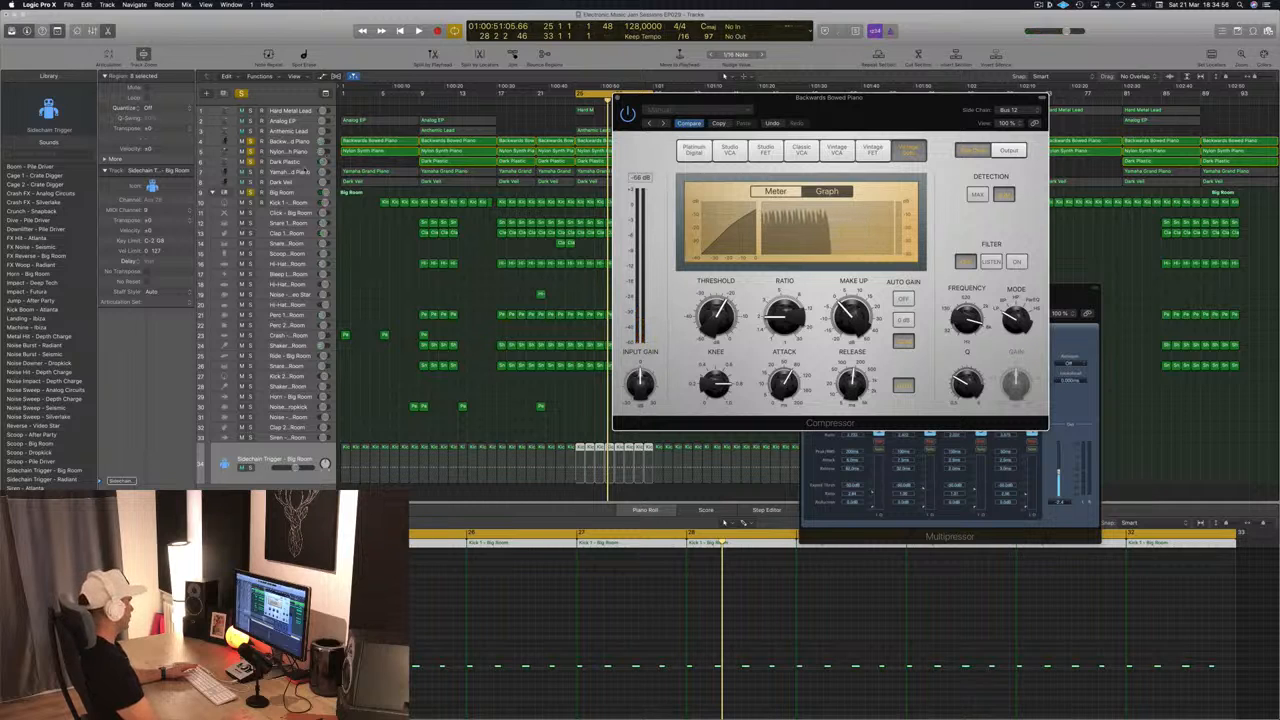
Go through the Yamaha Grand Piano, Dark Plastic and Nylon Synth Piano tracks back to Backwards Bowed Piano, and close its compressor
{"action": "left_click", "coordinate": [285, 170]}
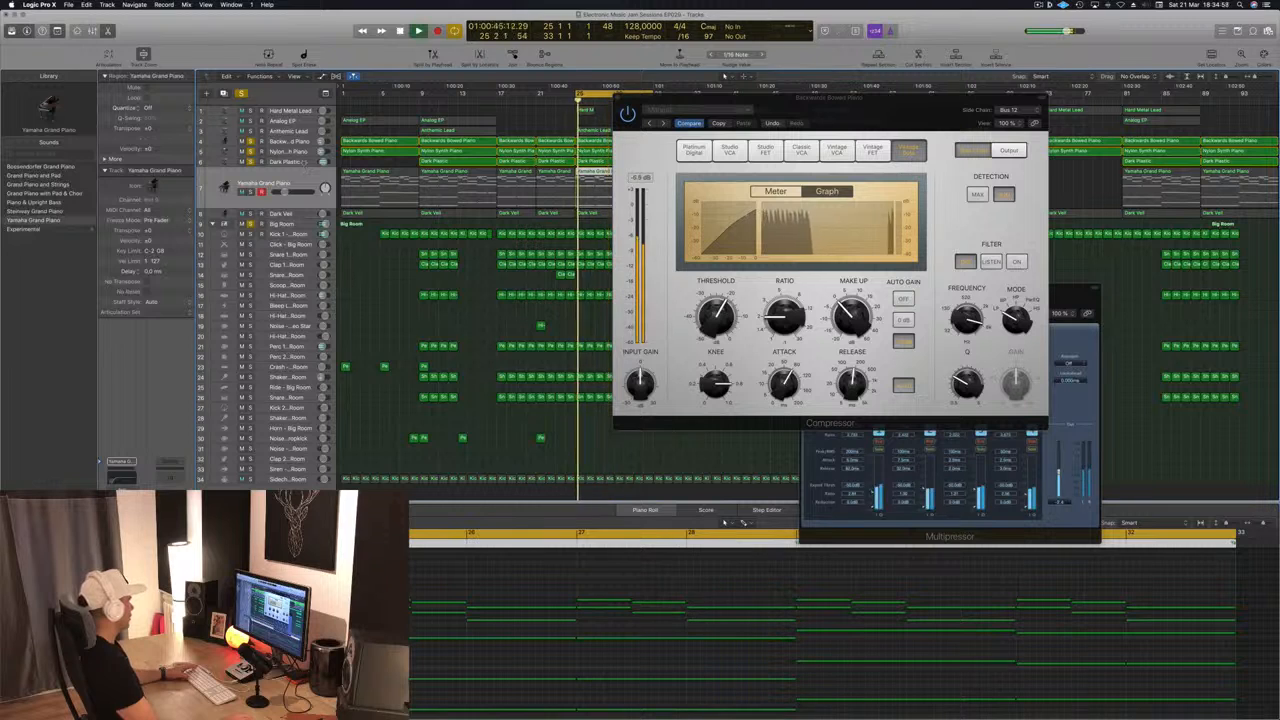
{"action": "left_click", "coordinate": [289, 152]}
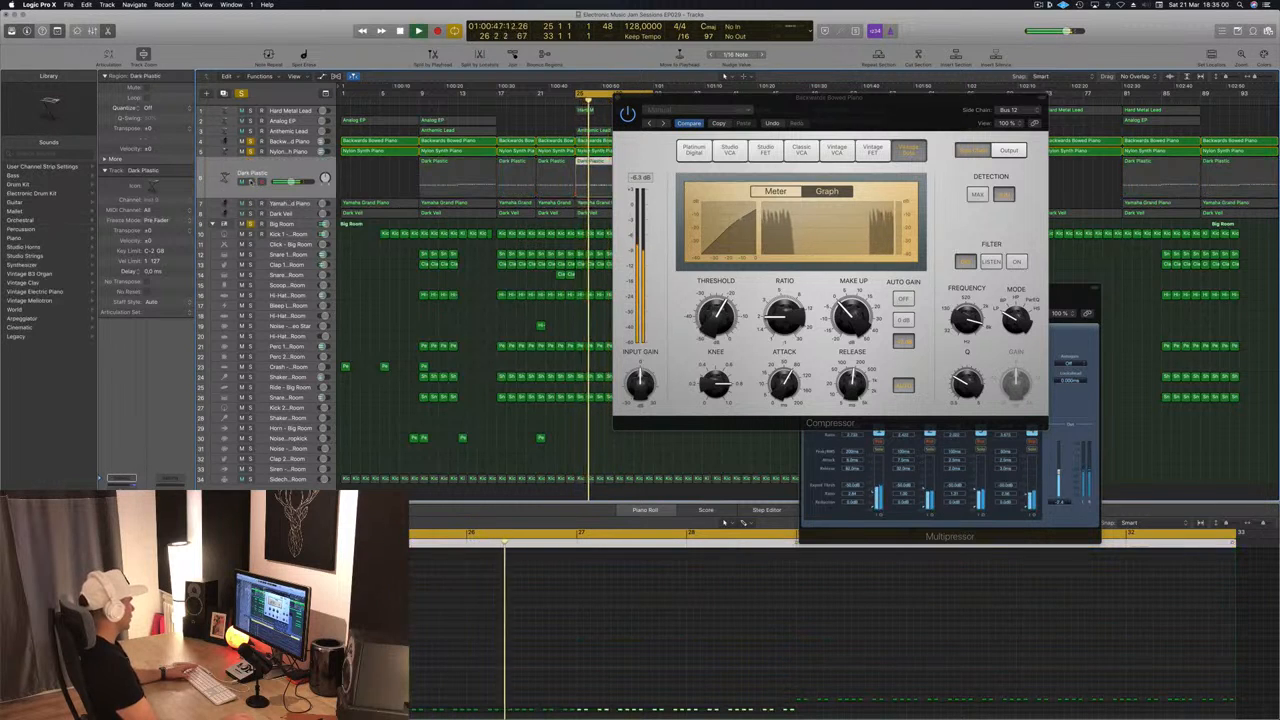
{"action": "left_click", "coordinate": [289, 151]}
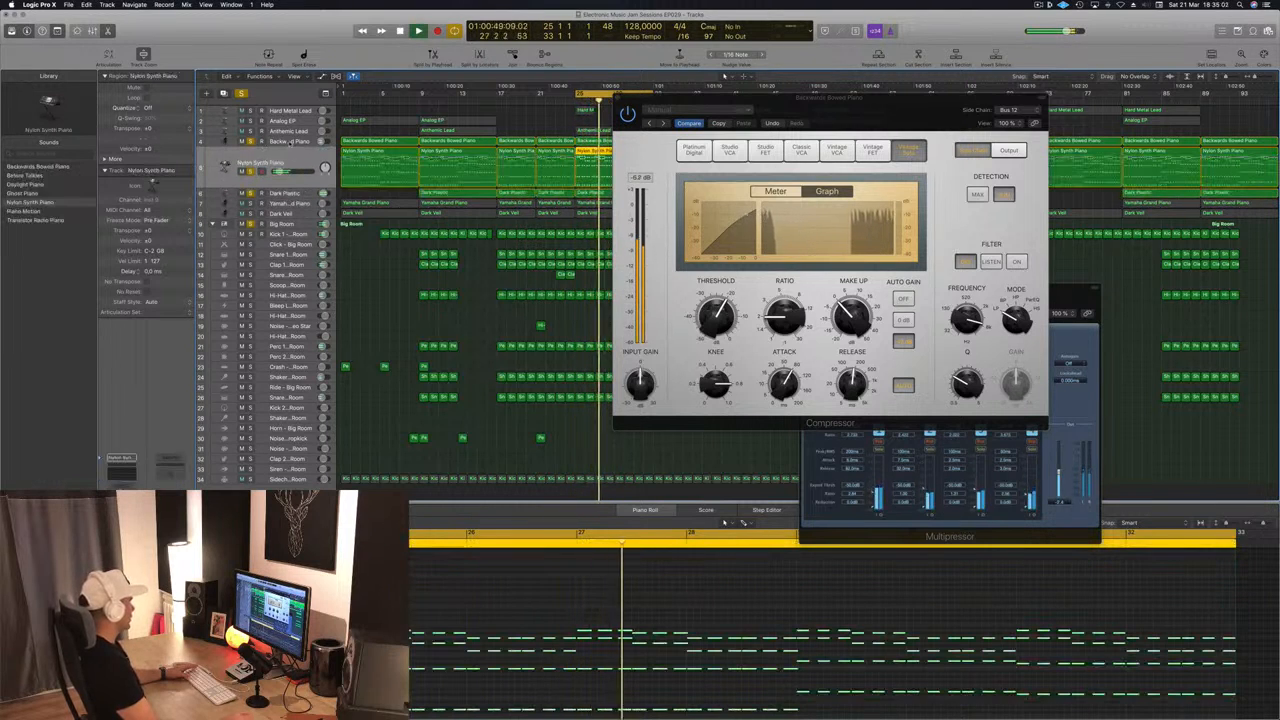
{"action": "left_click", "coordinate": [290, 143]}
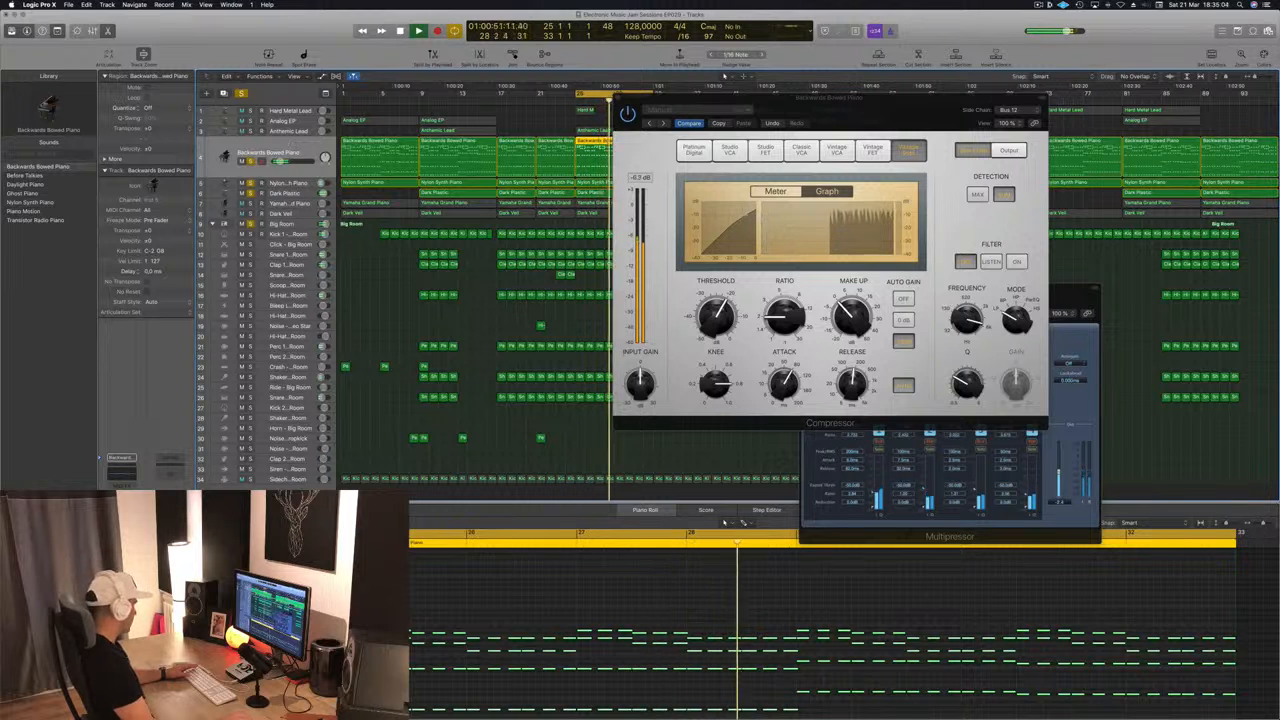
{"action": "key", "text": "super+w"}
{"action": "key", "text": "v"}
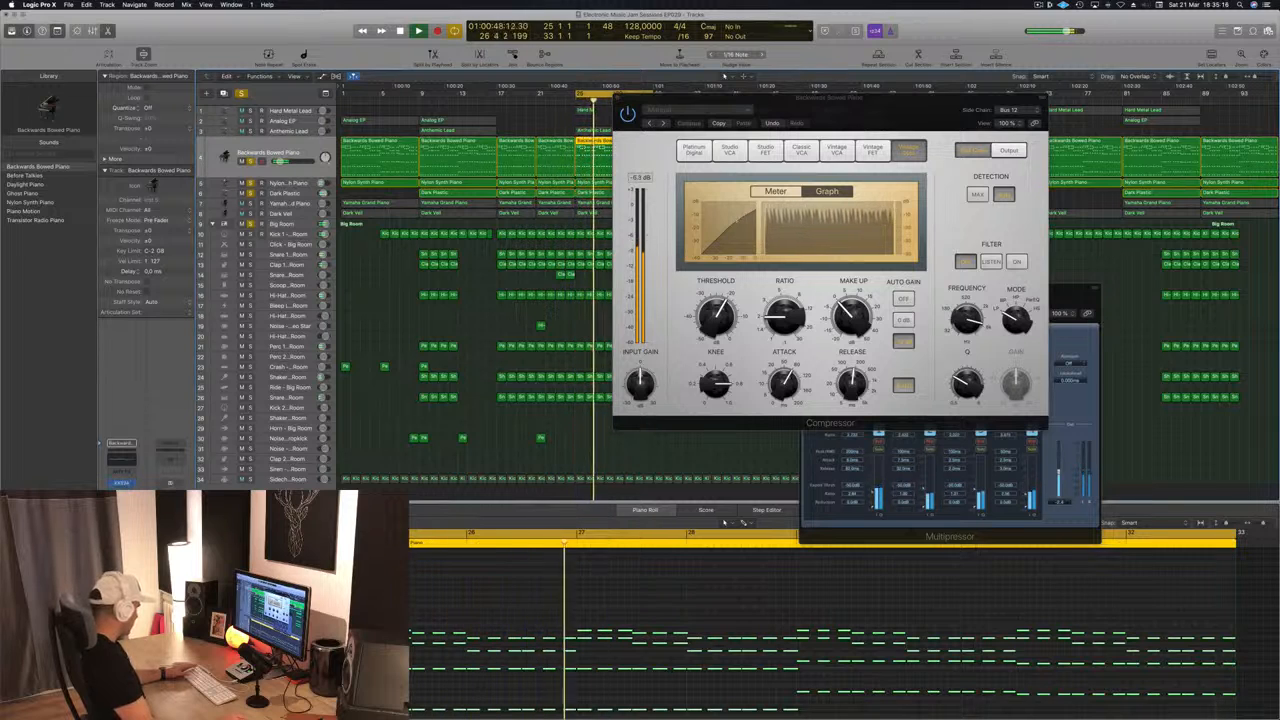
{"action": "key", "text": "super+w"}
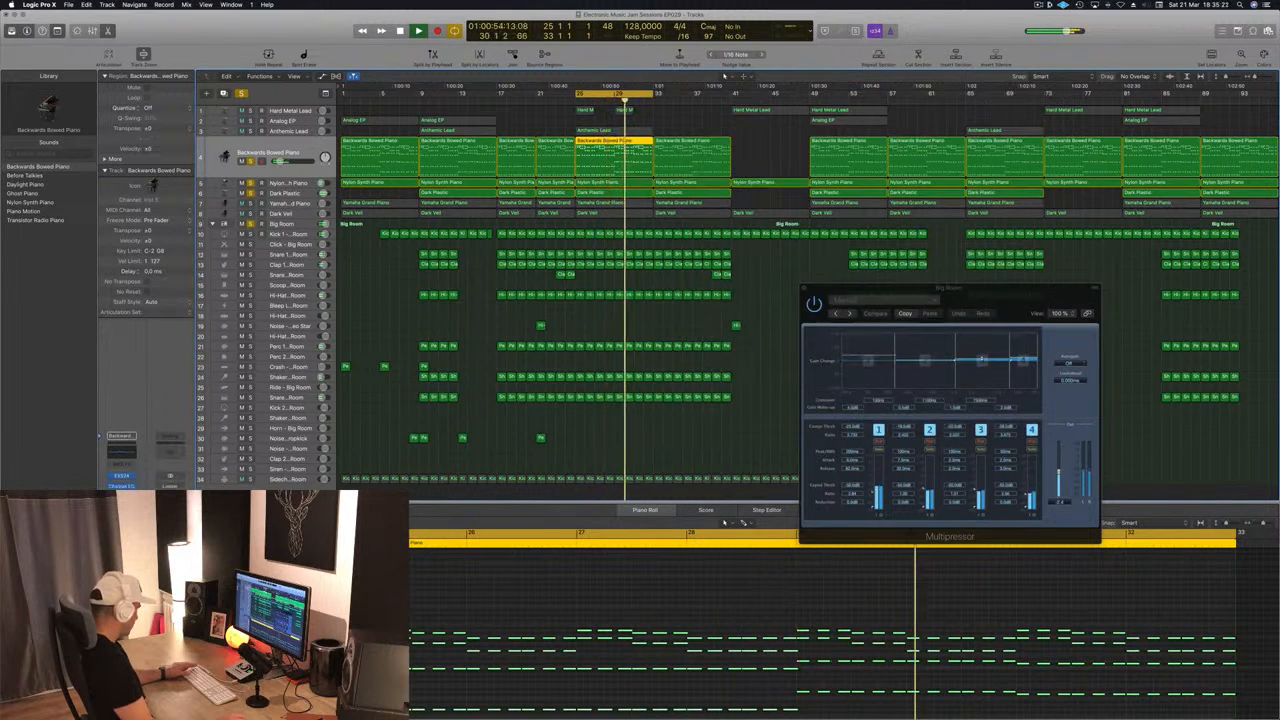
Deselect the regions, take all tracks out of solo and play the full mix from the loop start
{"action": "left_click", "coordinate": [641, 118]}
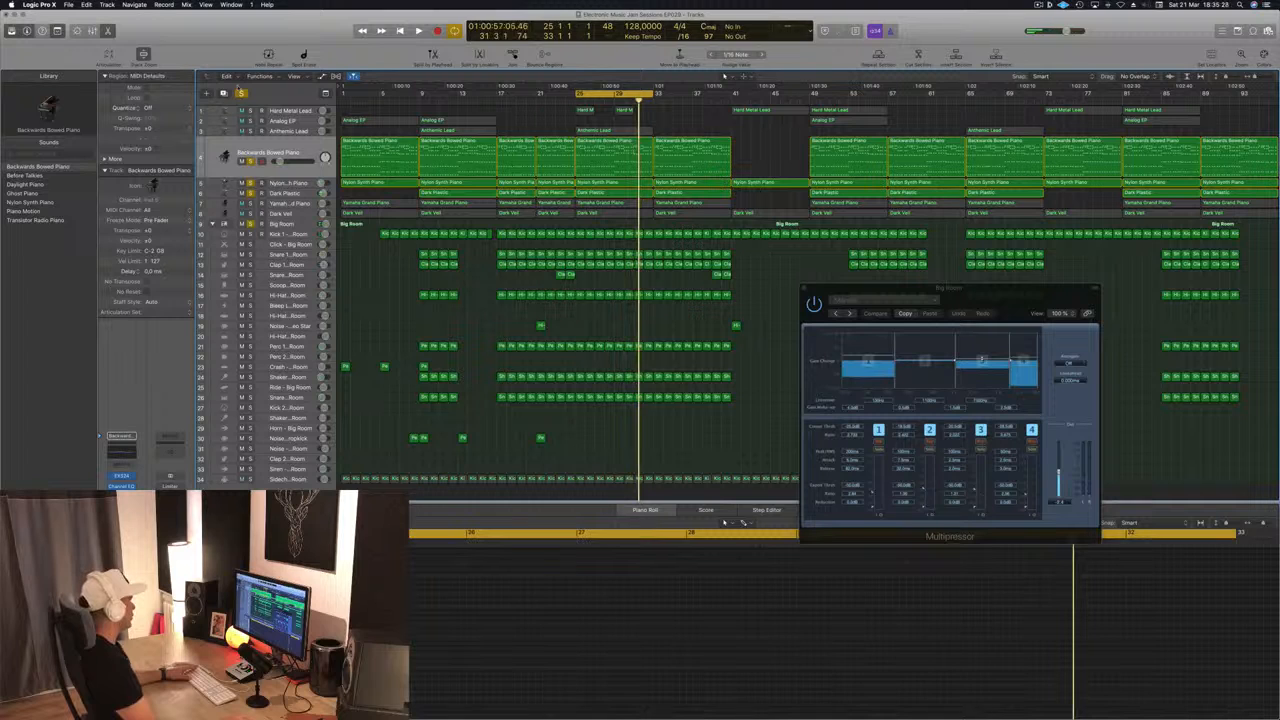
{"action": "key", "text": "s"}
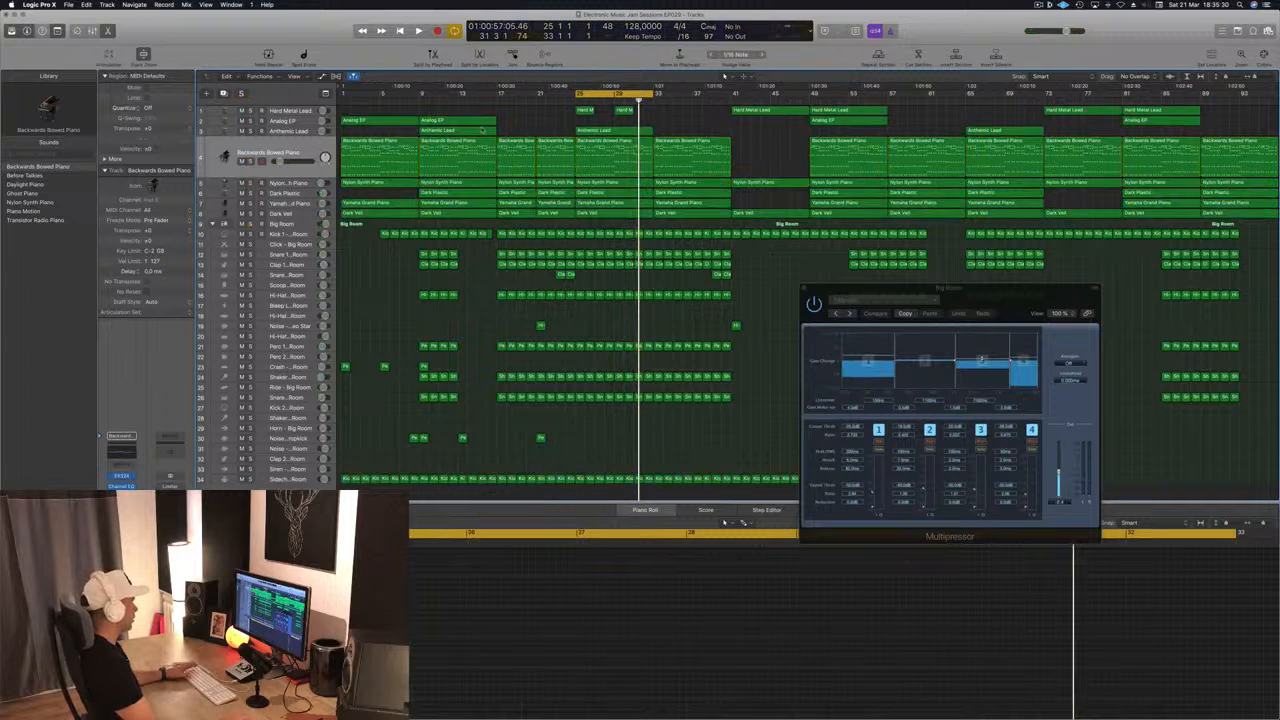
{"action": "key", "text": "Return"}
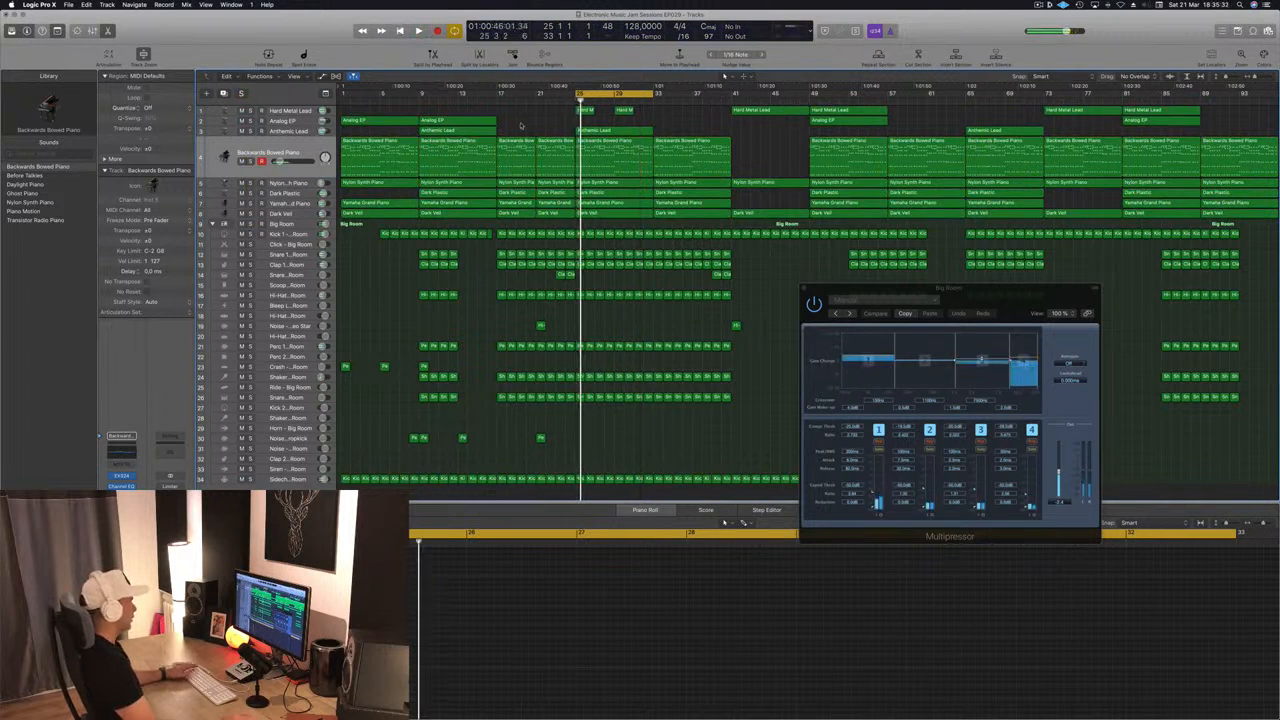
Audition the Backwards Bowed Piano track in solo, and take it out of solo again
{"action": "left_click", "coordinate": [290, 153]}
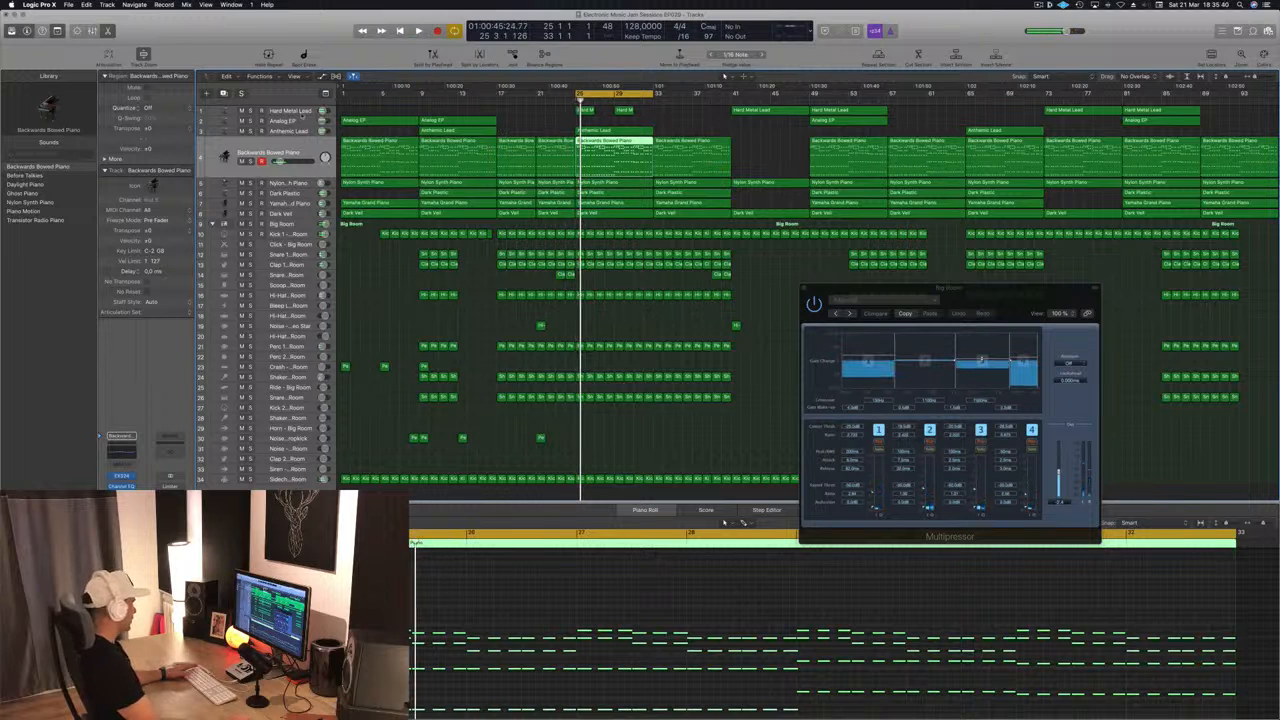
{"action": "key", "text": "s"}
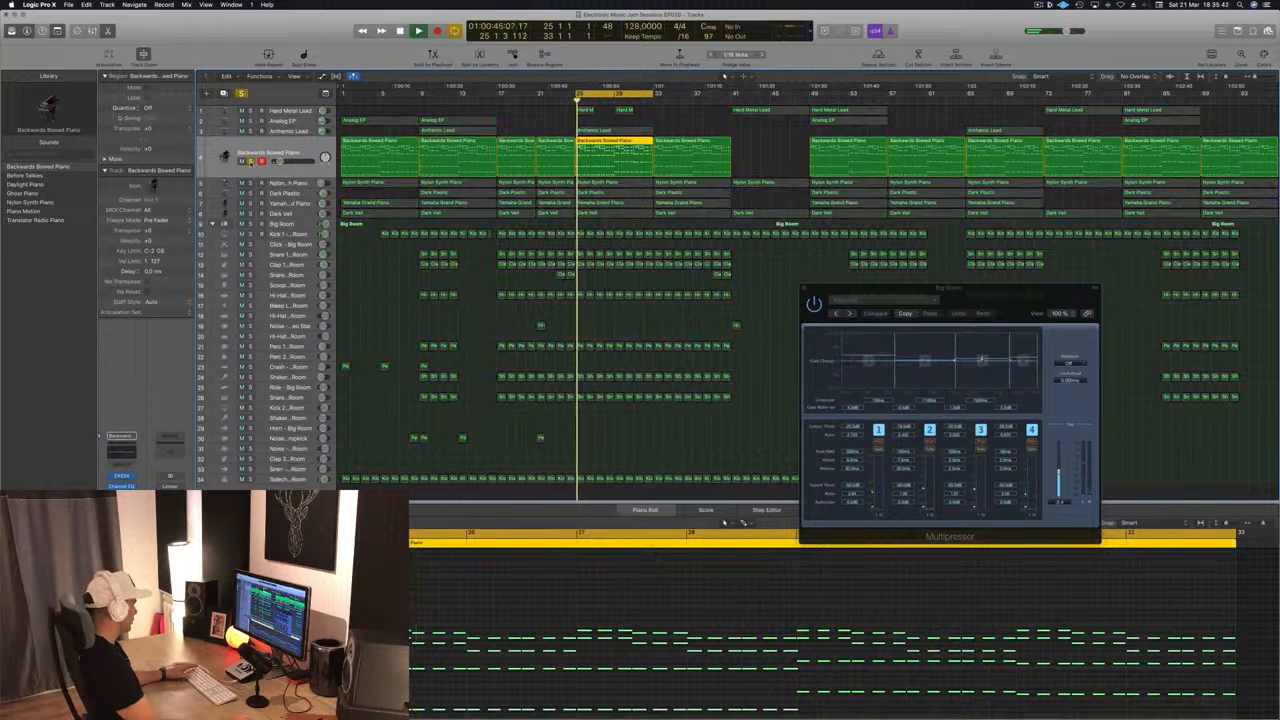
{"action": "key", "text": "s"}
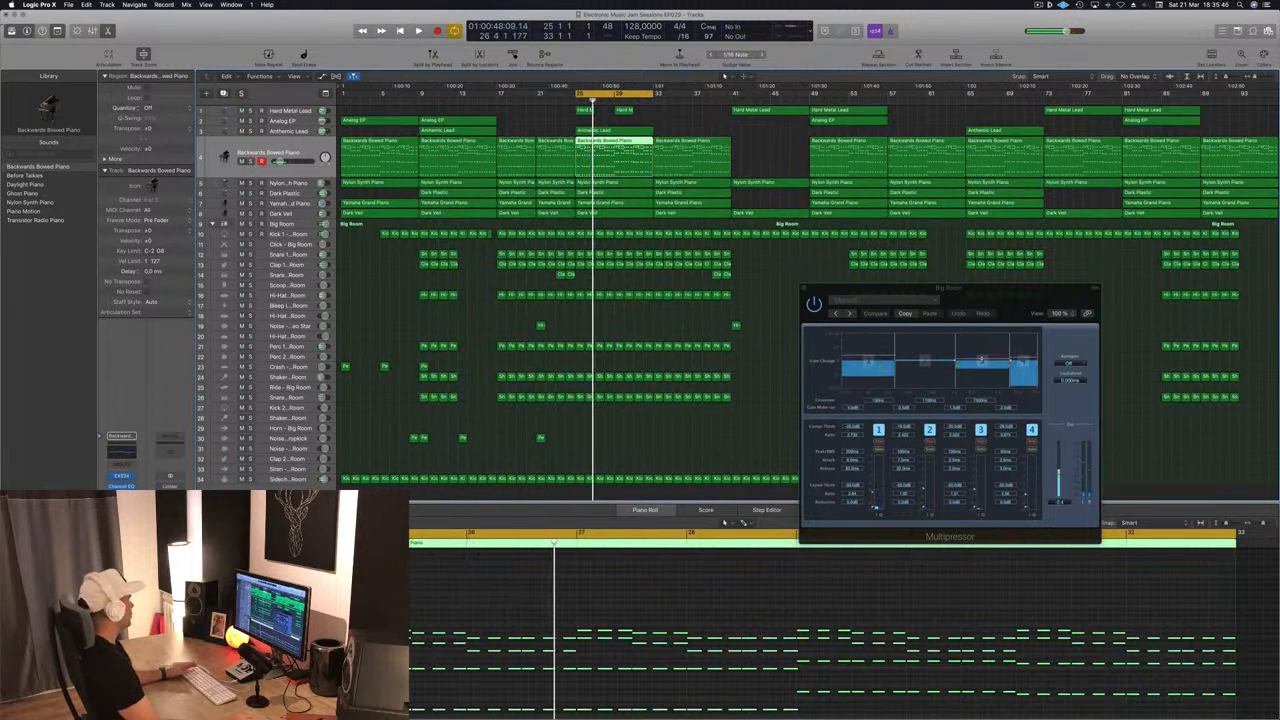
Minimize the project window and quit Logic Pro X, saving the changes to Electronic Music Jam Sessions EP029.logicx
{"action": "key", "text": "super+m"}
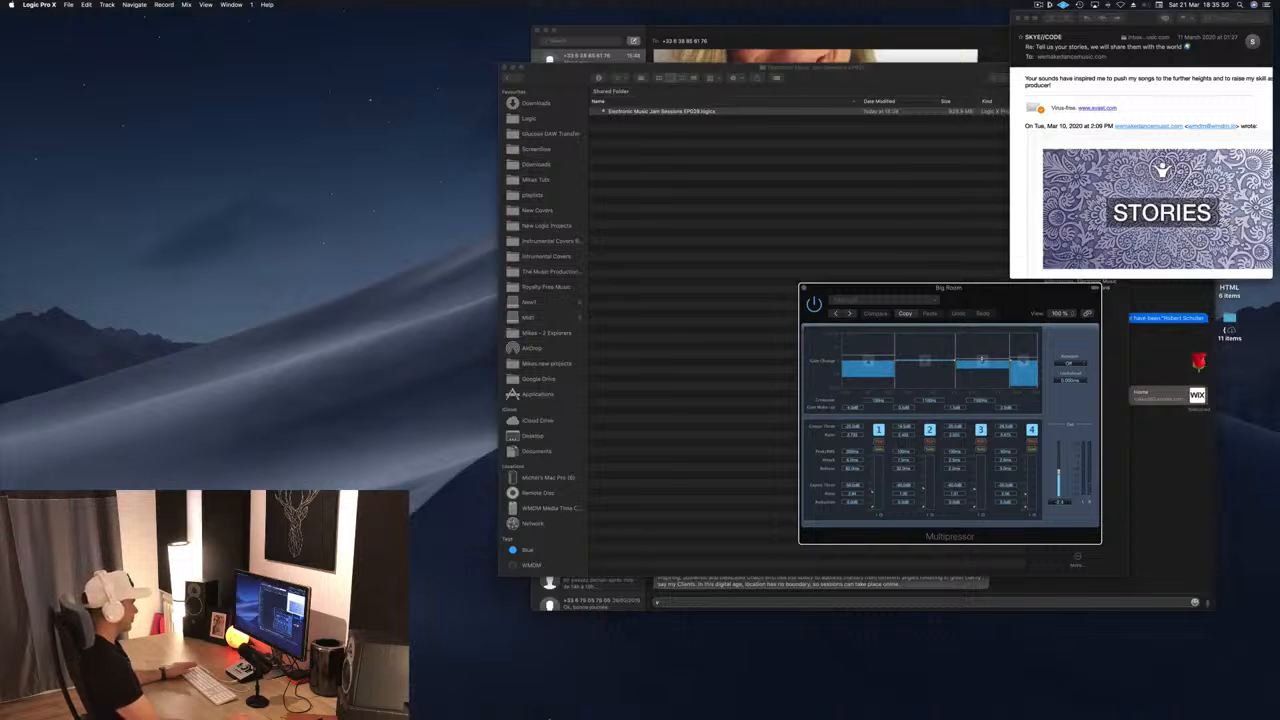
{"action": "right_click", "coordinate": [598, 699]}
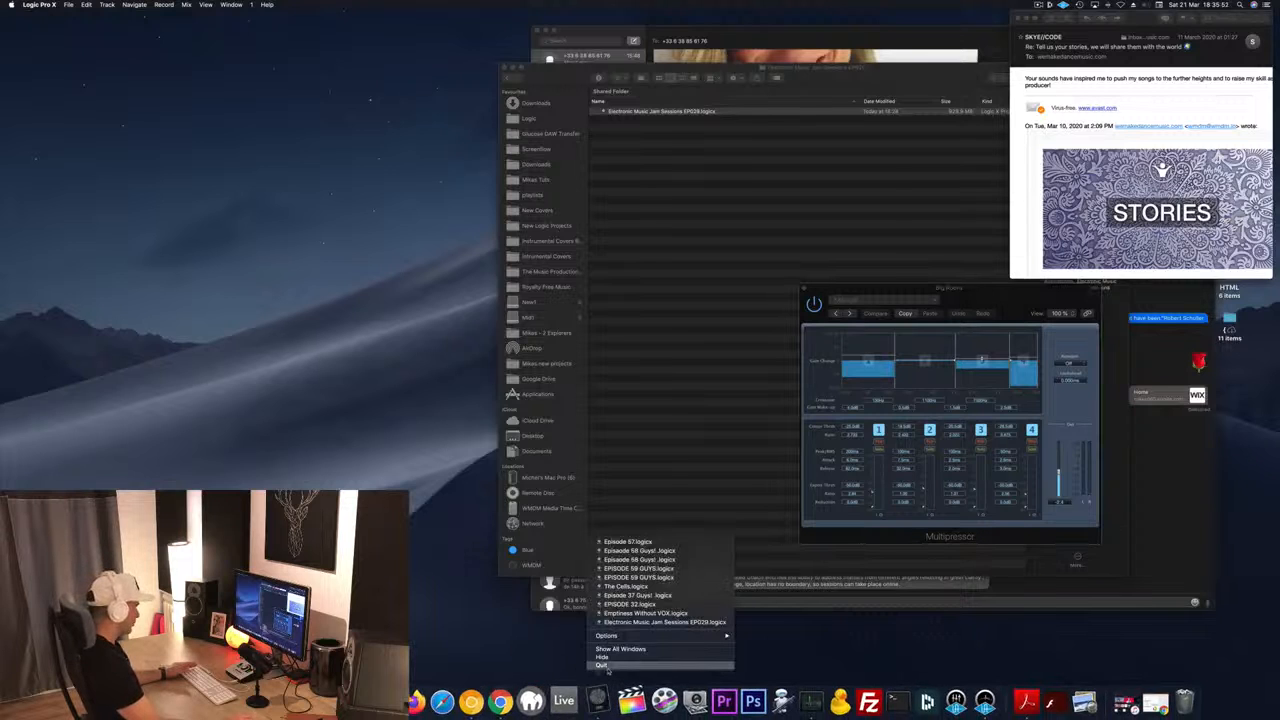
{"action": "left_click", "coordinate": [605, 667]}
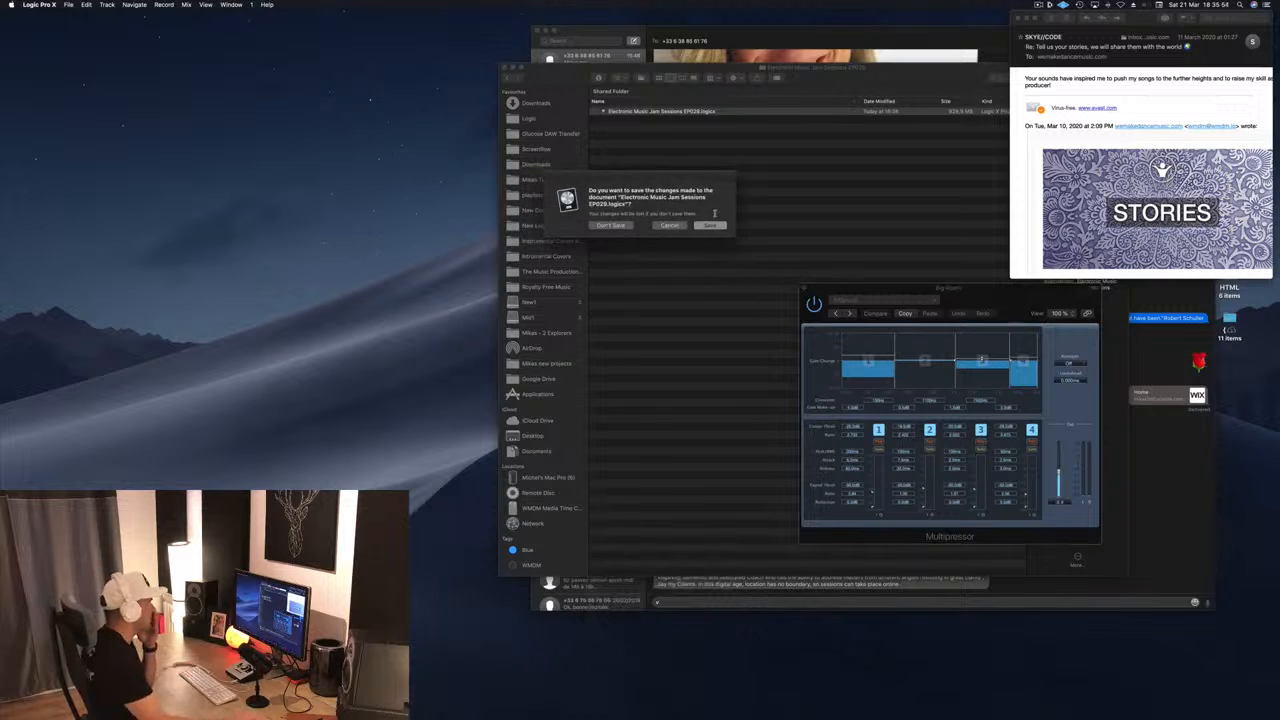
{"action": "left_click", "coordinate": [709, 225]}
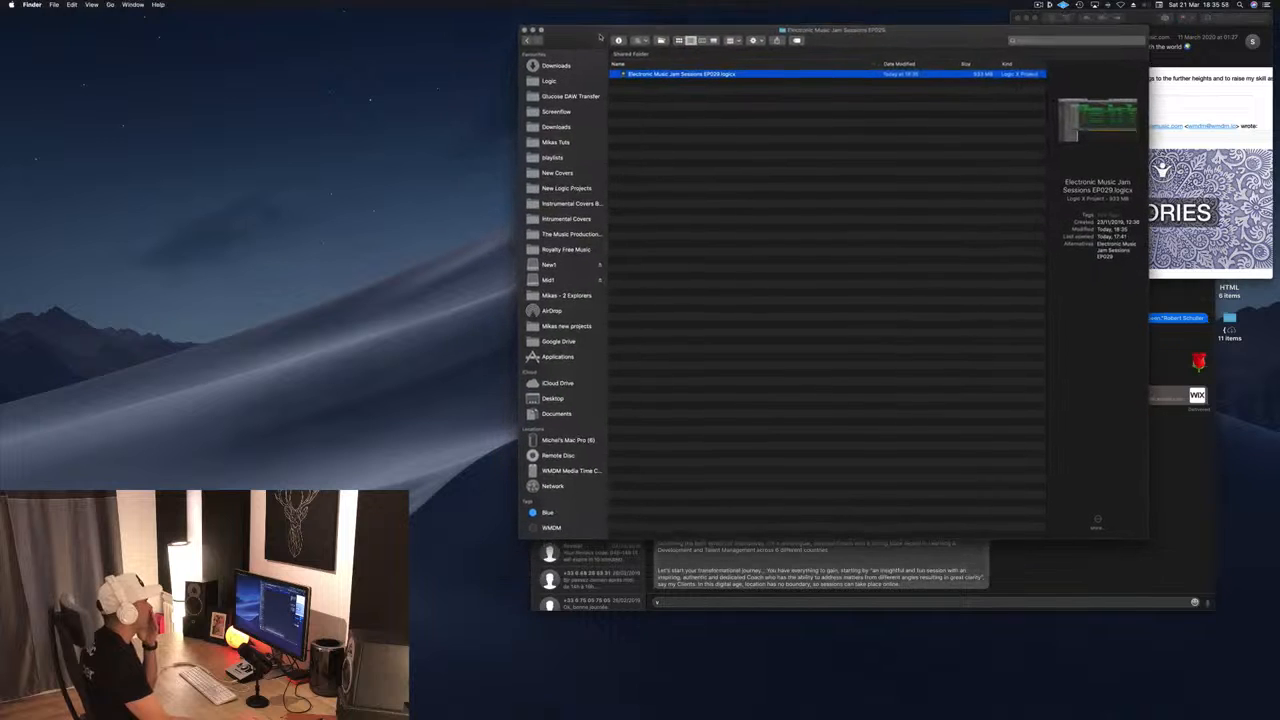
Relaunch Logic Pro X and open the most recent project, Electronic Music Jam Sessions EP029
{"action": "mouse_move", "coordinate": [769, 718]}
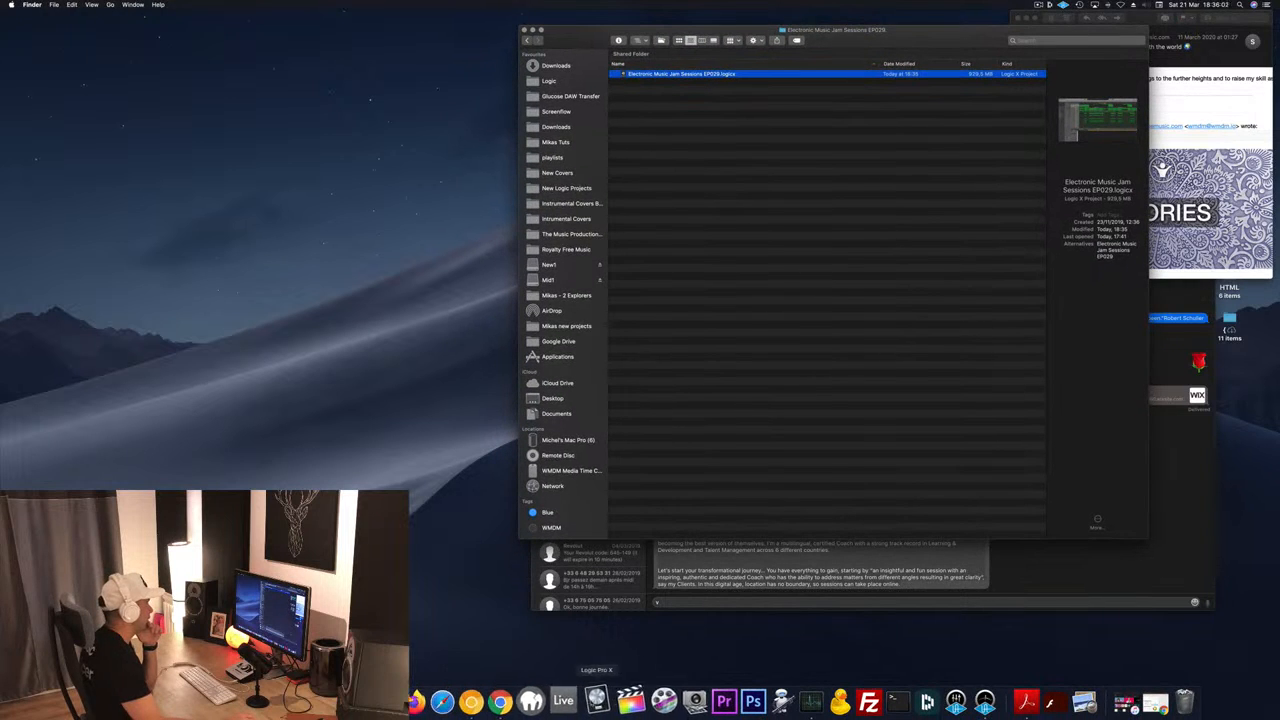
{"action": "left_click", "coordinate": [600, 700]}
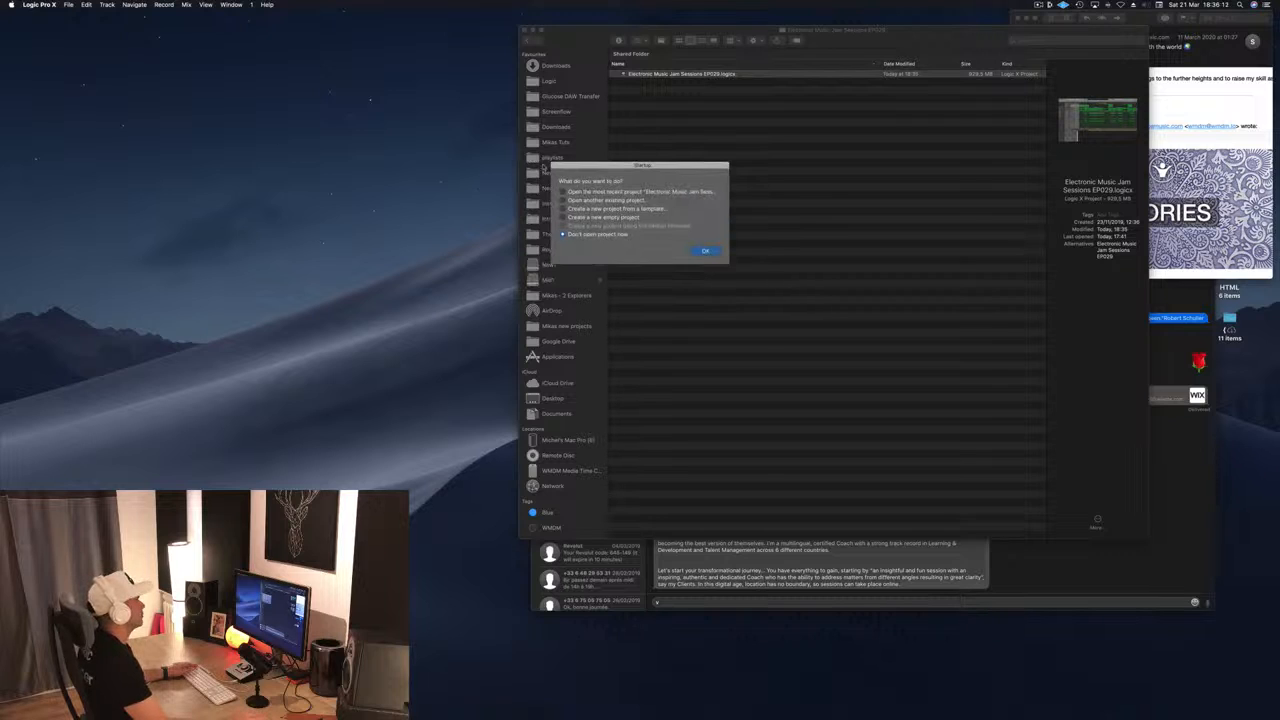
{"action": "left_click", "coordinate": [704, 251]}
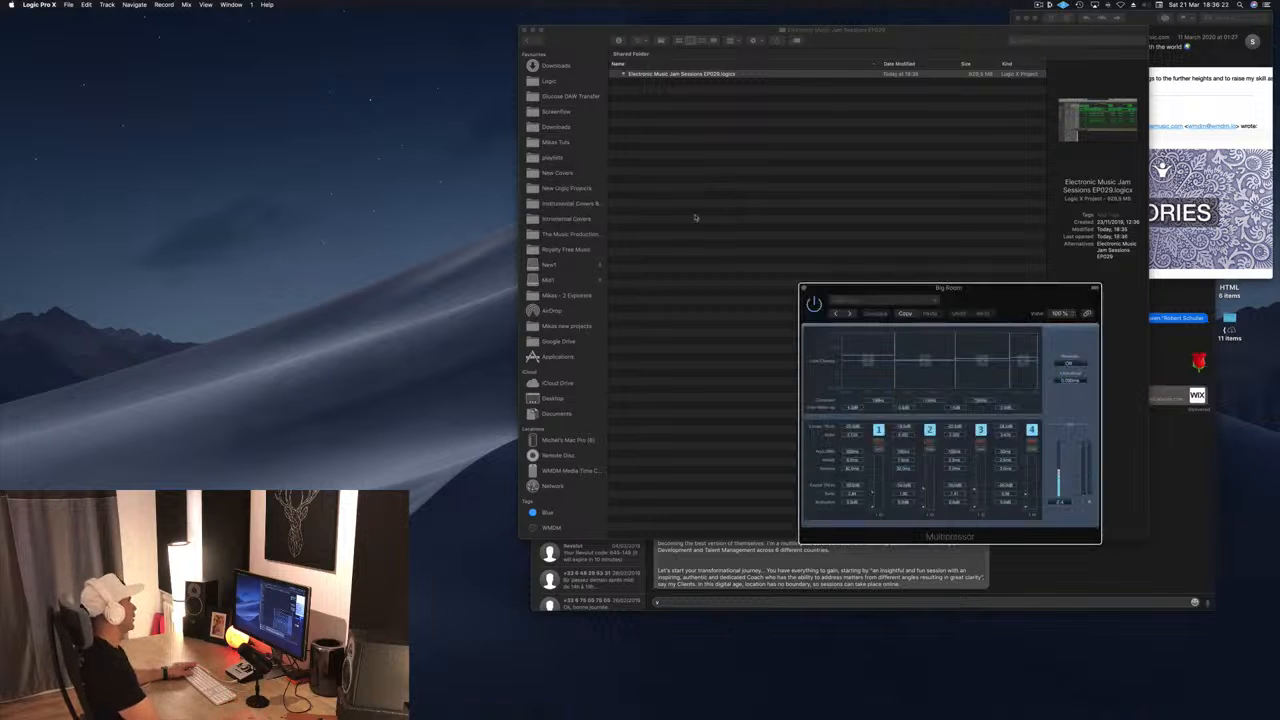
Bring up the project's main Tracks window and play the full mix from the loop start with no region selected
{"action": "left_click", "coordinate": [205, 5]}
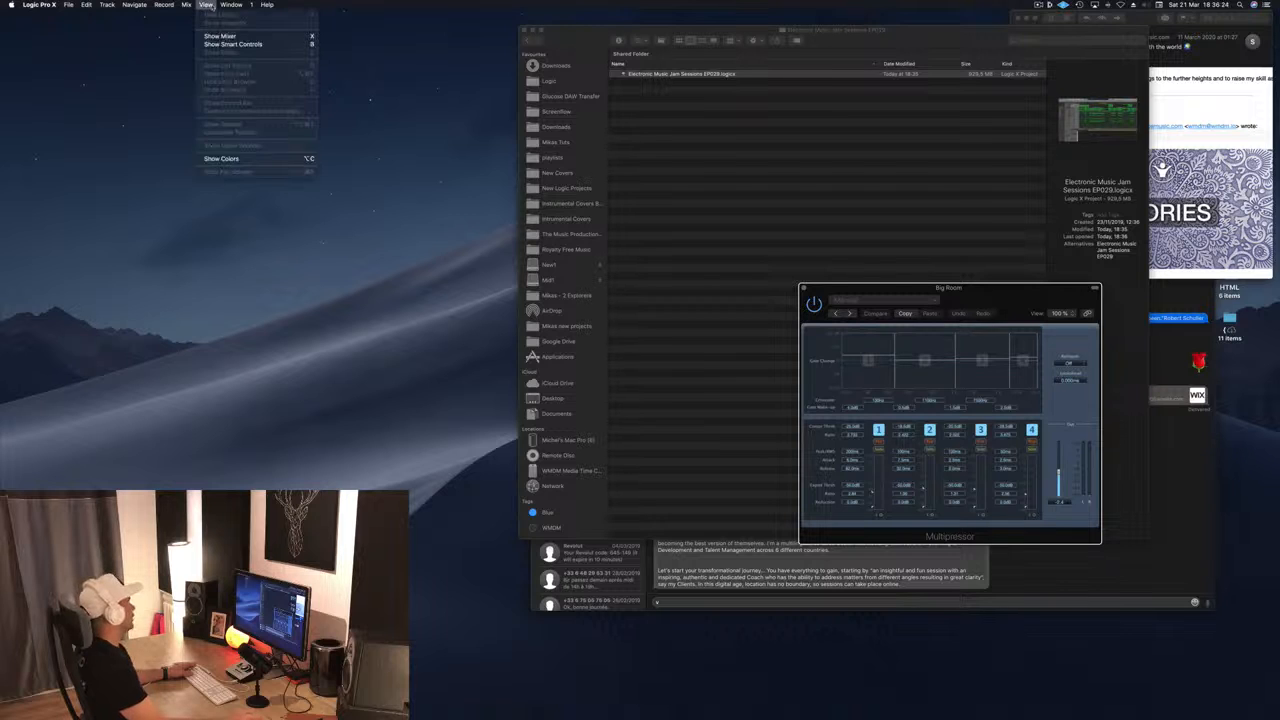
{"action": "mouse_move", "coordinate": [233, 6]}
{"action": "left_click", "coordinate": [256, 58]}
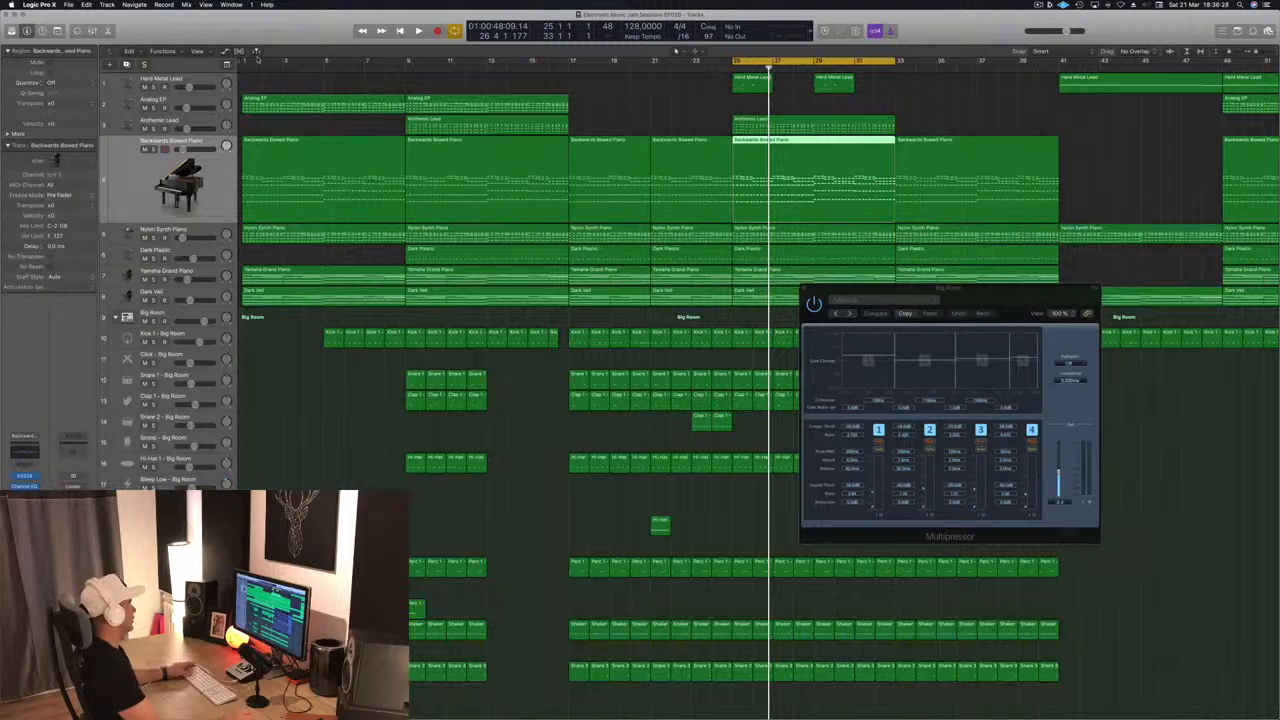
{"action": "left_click", "coordinate": [607, 101]}
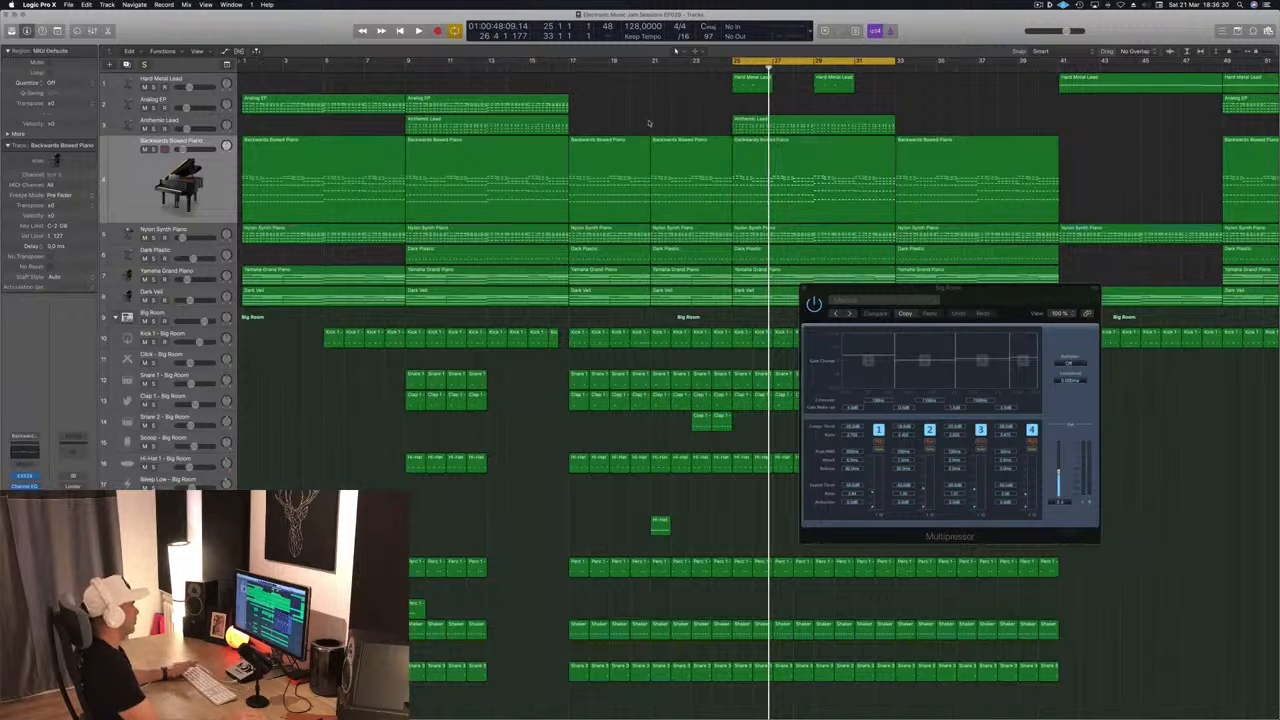
{"action": "key", "text": "space"}
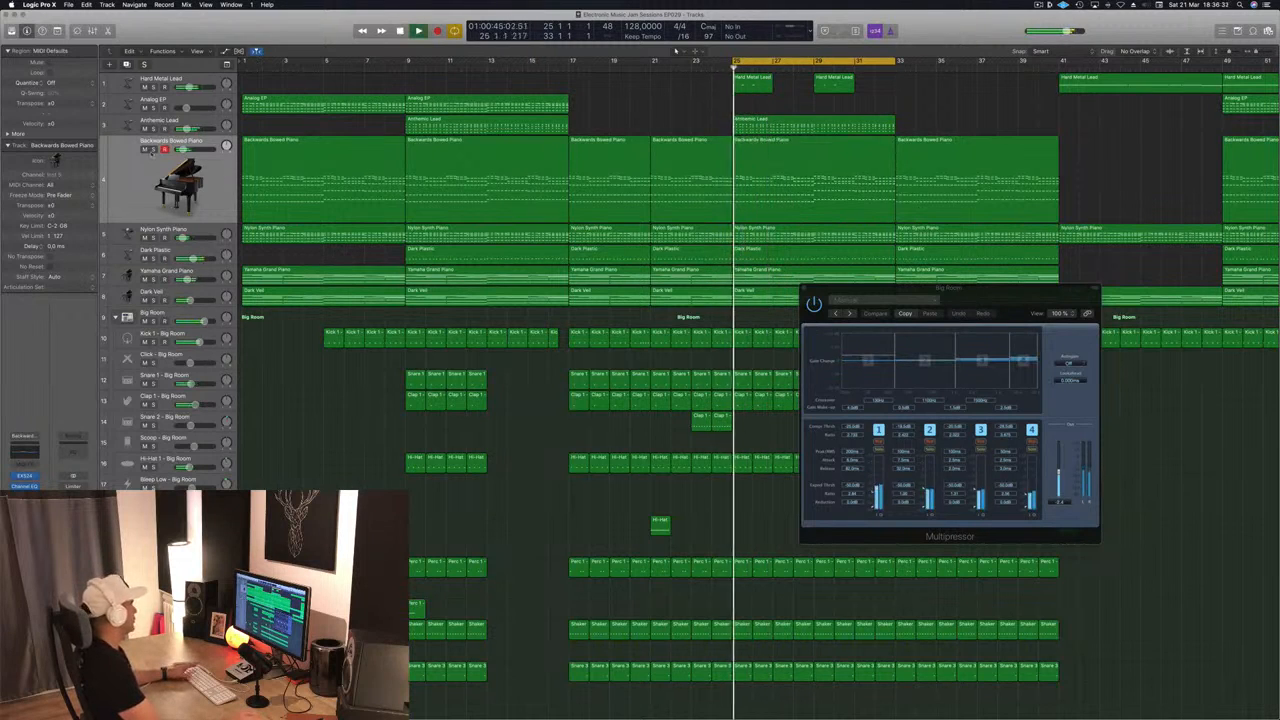
Open the Compressor on the Backwards Bowed Piano track and switch its display to Meter
{"action": "left_click", "coordinate": [228, 149]}
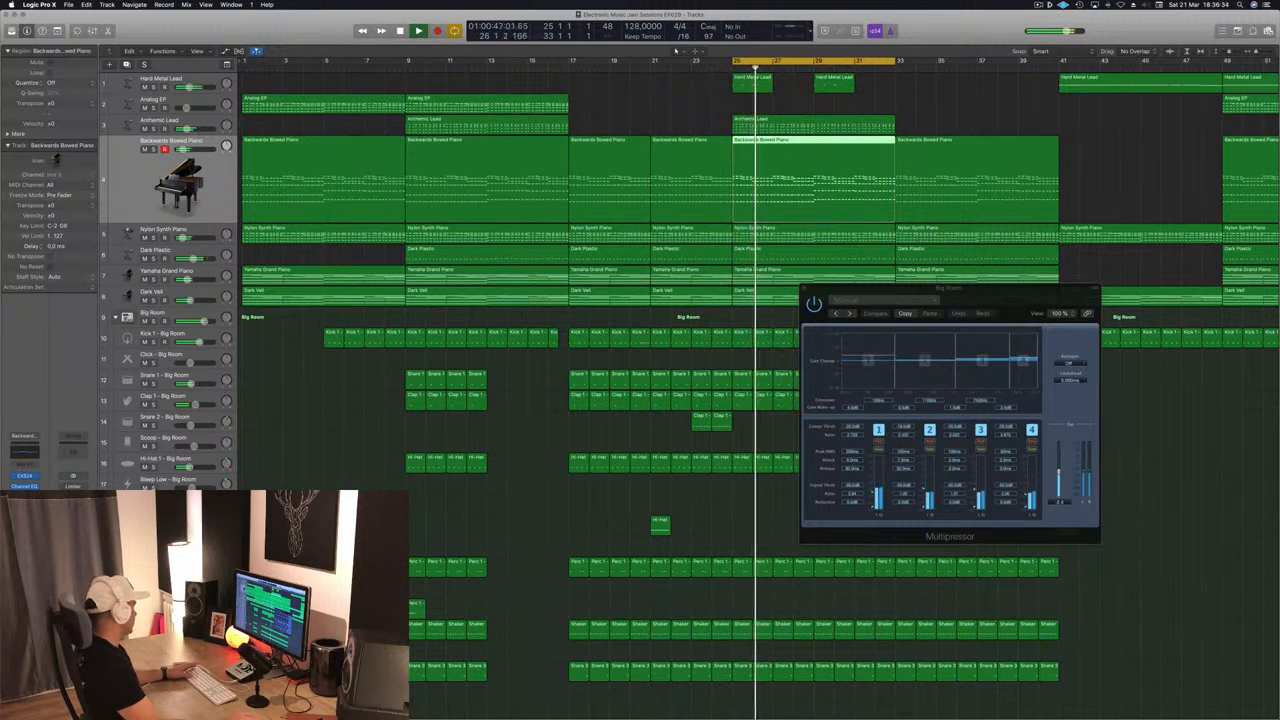
{"action": "left_click", "coordinate": [24, 497]}
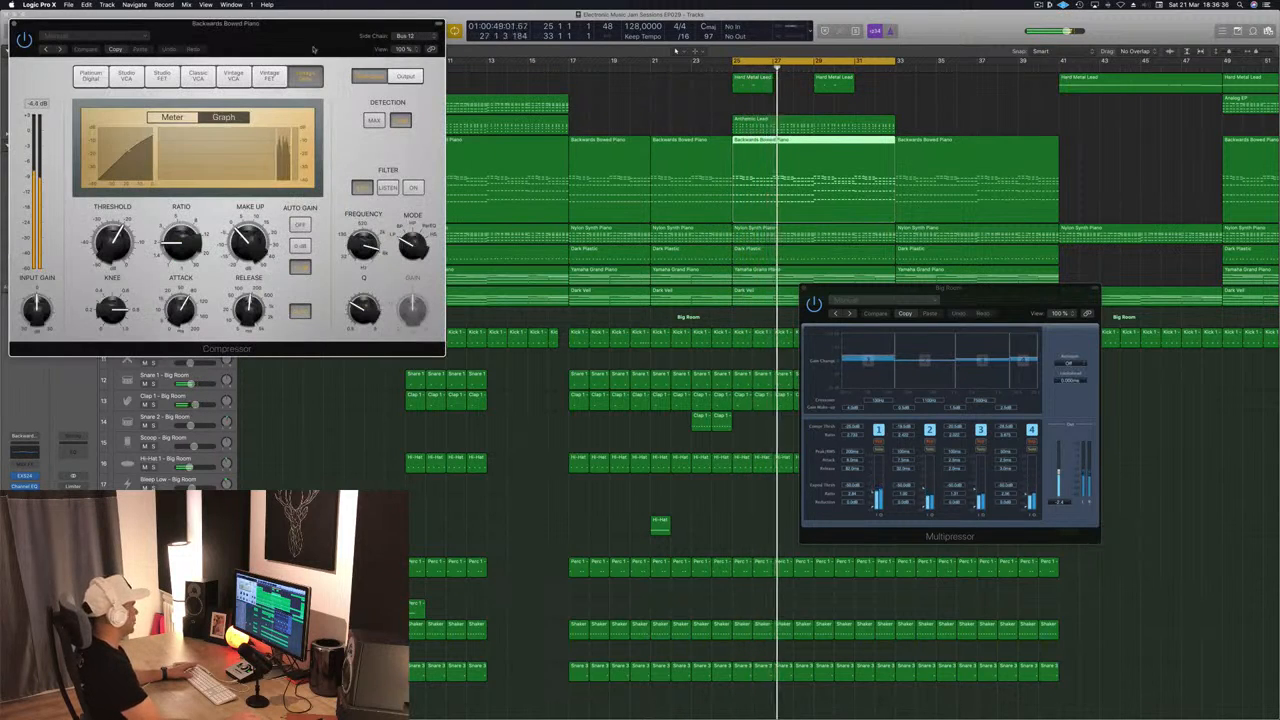
{"action": "left_click_drag", "start_coordinate": [313, 49], "coordinate": [812, 151]}
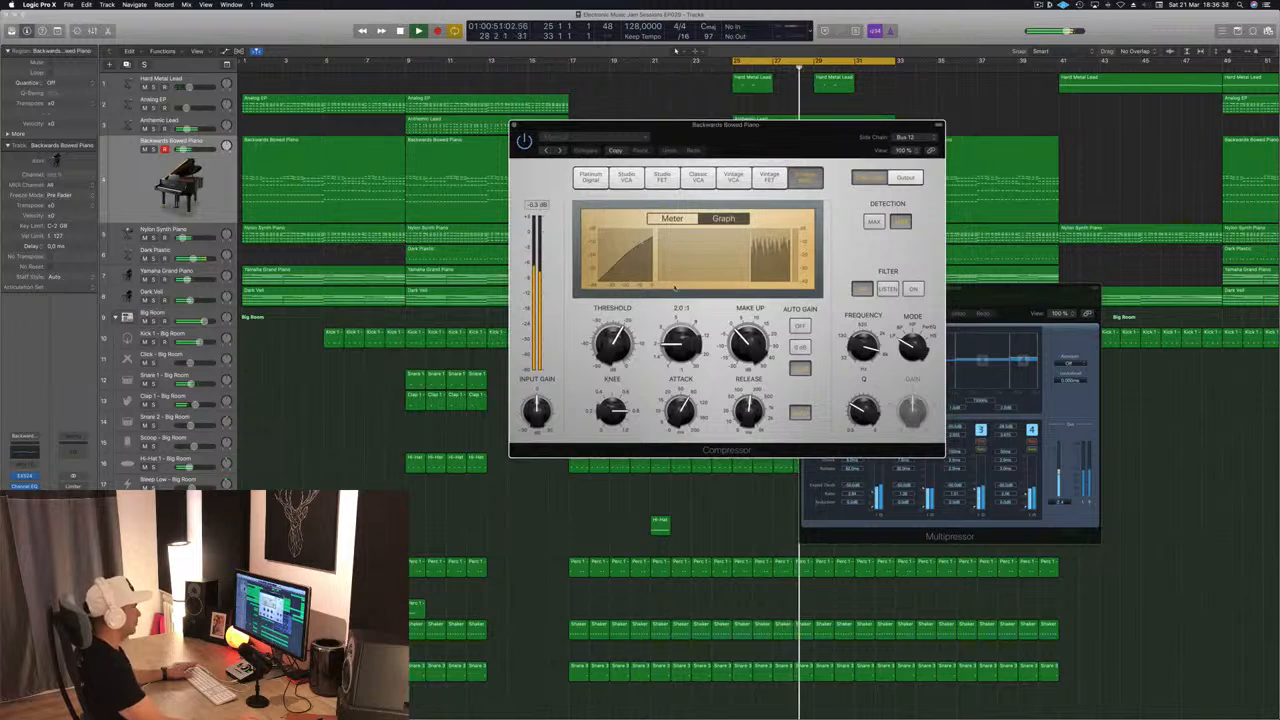
{"action": "left_click", "coordinate": [672, 218]}
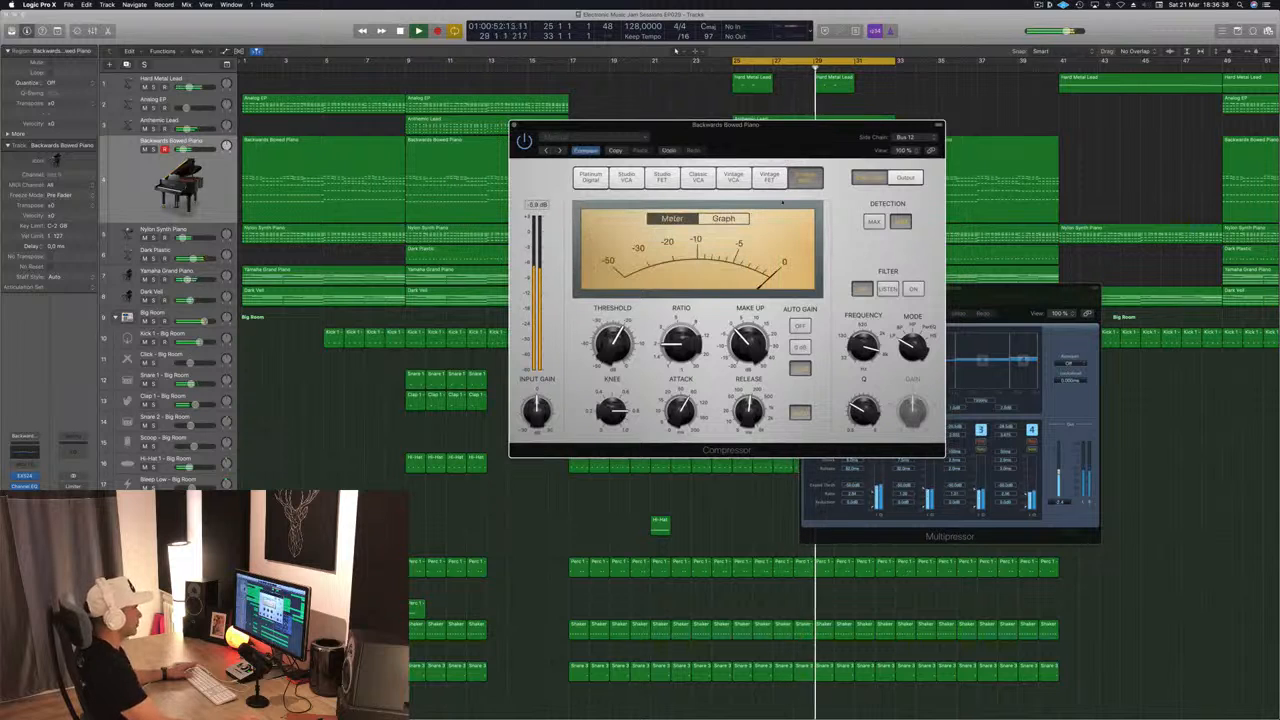
Choose Bus 12, Sidechain Trigger - Big Room, as the compressor's side chain and check its Output and Side Chain views
{"action": "left_click", "coordinate": [905, 137]}
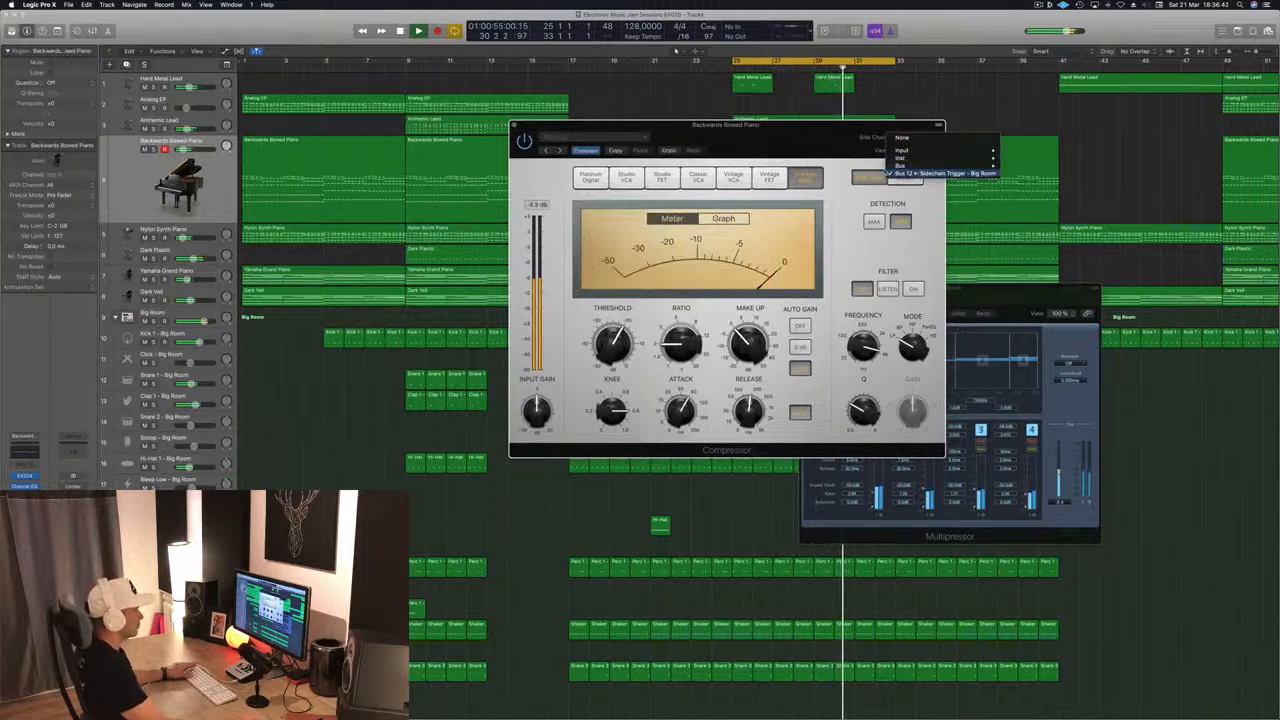
{"action": "left_click", "coordinate": [940, 173]}
{"action": "left_click_drag", "start_coordinate": [836, 134], "coordinate": [767, 118]}
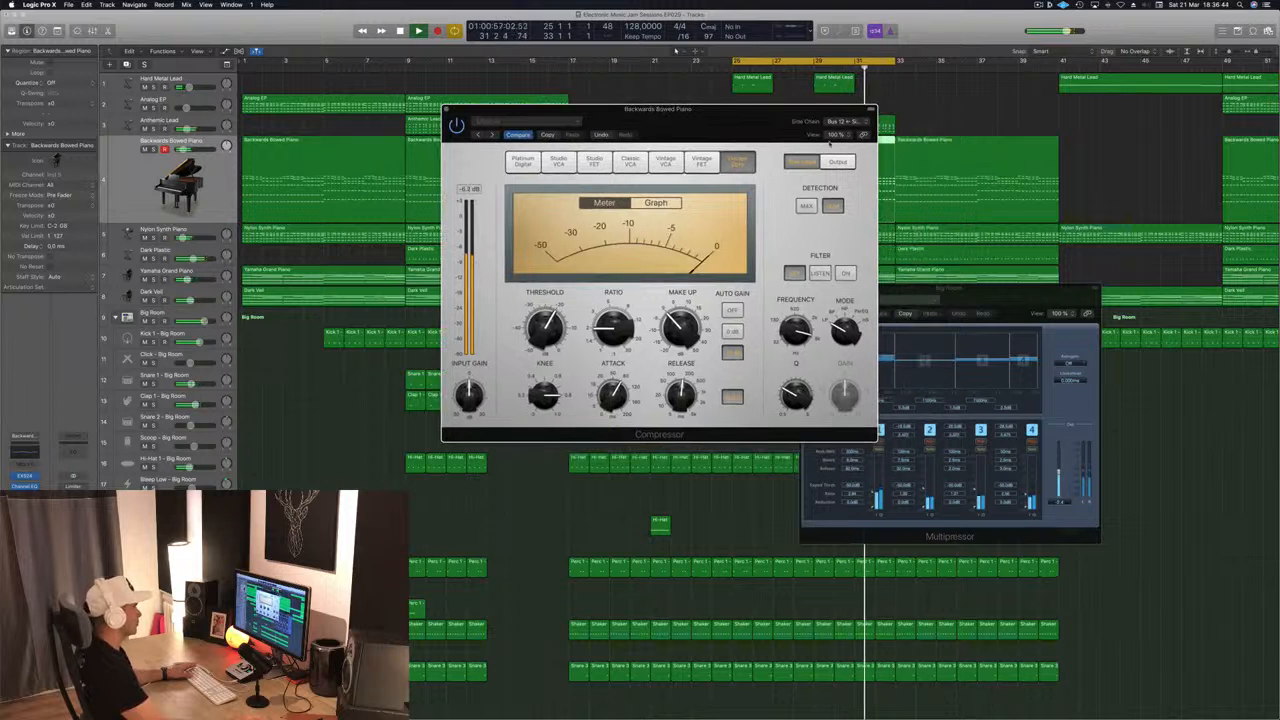
{"action": "left_click", "coordinate": [830, 163]}
{"action": "left_click", "coordinate": [806, 162]}
{"action": "left_click_drag", "start_coordinate": [690, 127], "coordinate": [712, 122]}
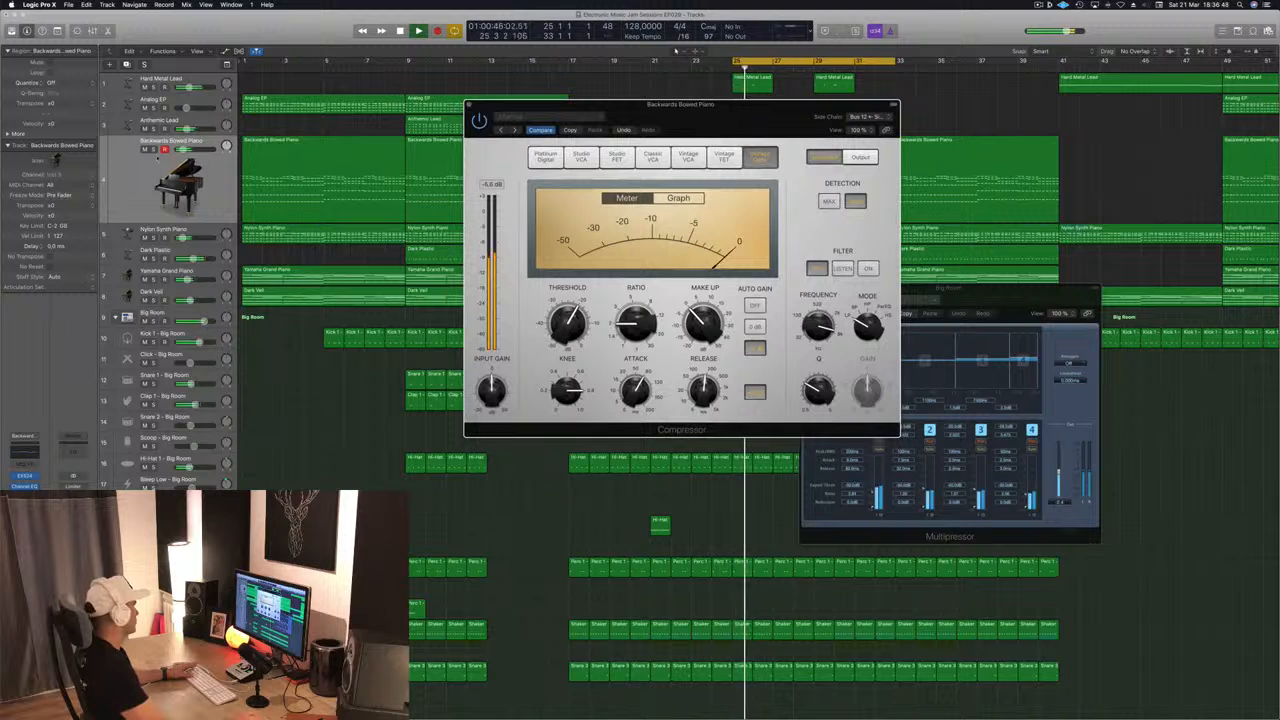
Solo the Backwards Bowed Piano track and reopen its Compressor
{"action": "key", "text": "s"}
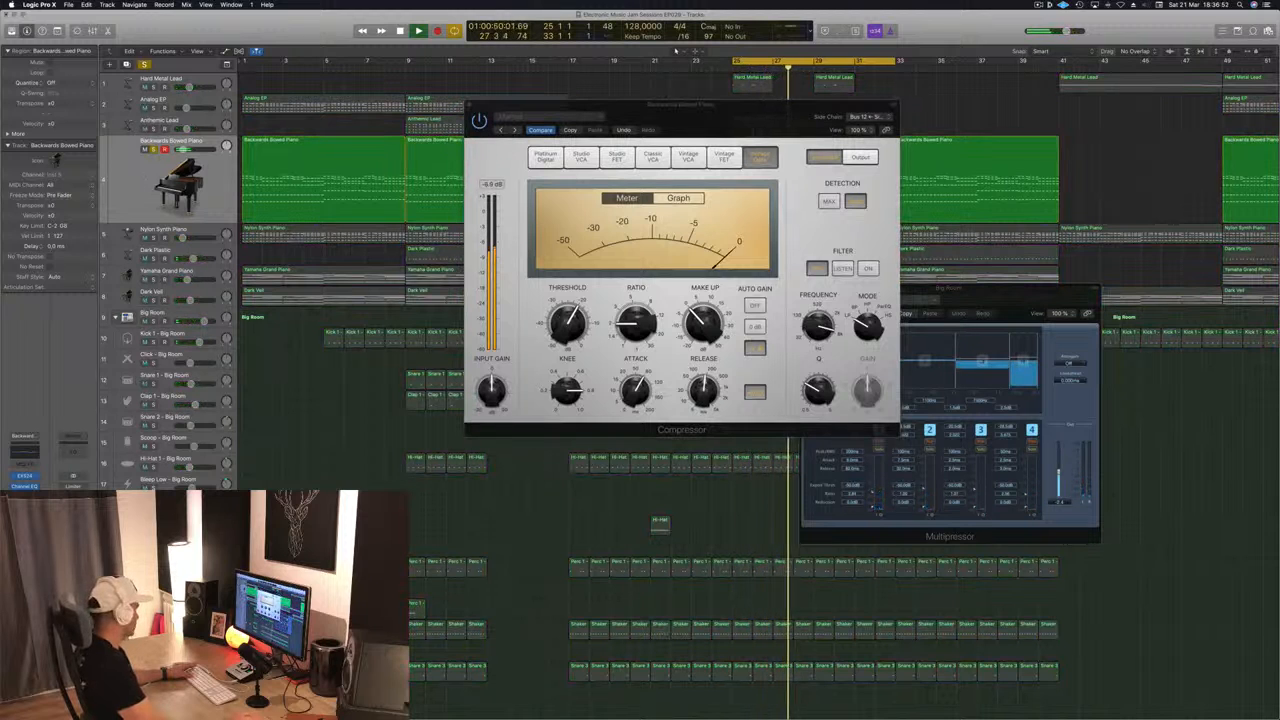
{"action": "key", "text": "super+w"}
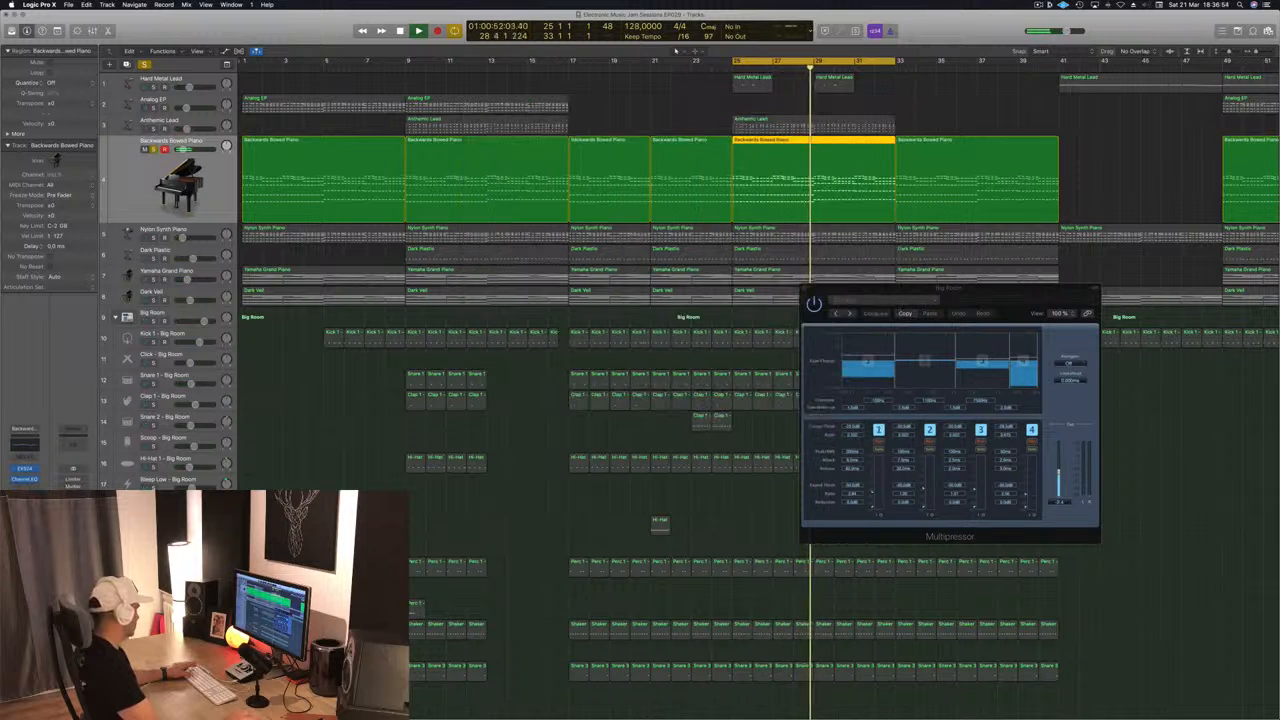
{"action": "left_click", "coordinate": [24, 490]}
{"action": "left_click_drag", "start_coordinate": [292, 39], "coordinate": [947, 167]}
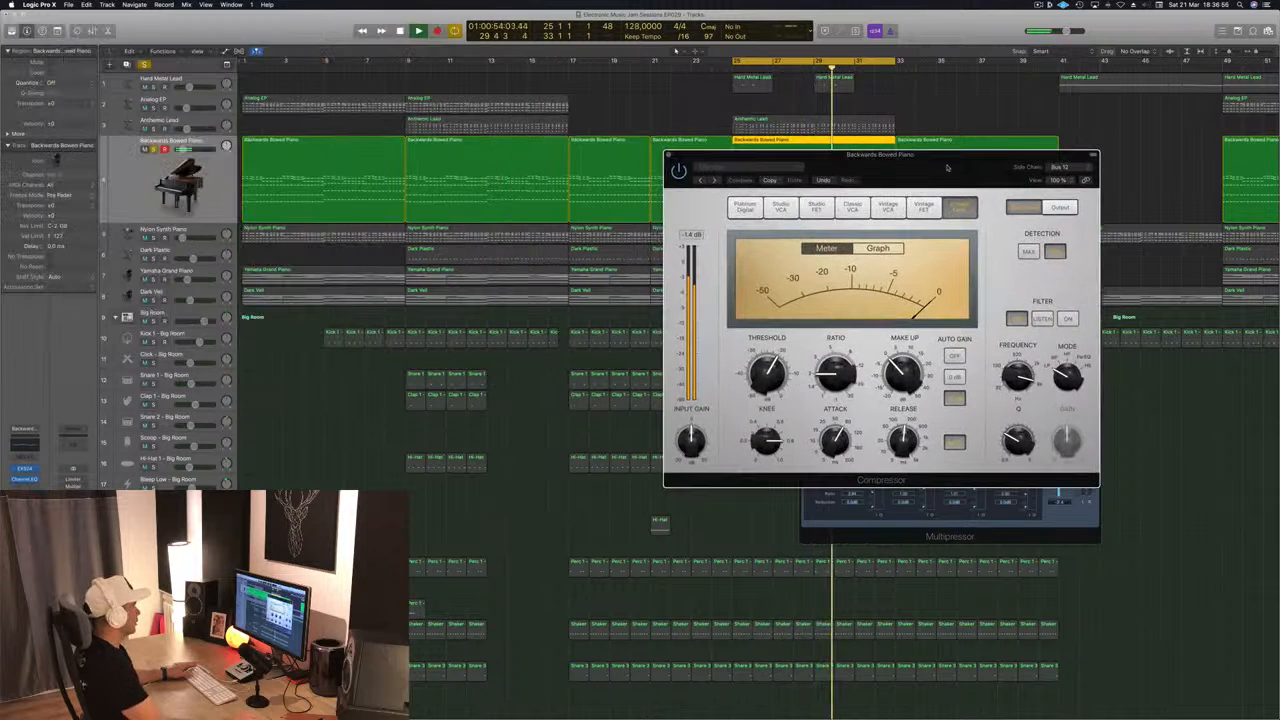
Try Bus 9, the Kick 1 and Kick 2 bus, as the side chain source and return it to Bus 12
{"action": "left_click", "coordinate": [1082, 170]}
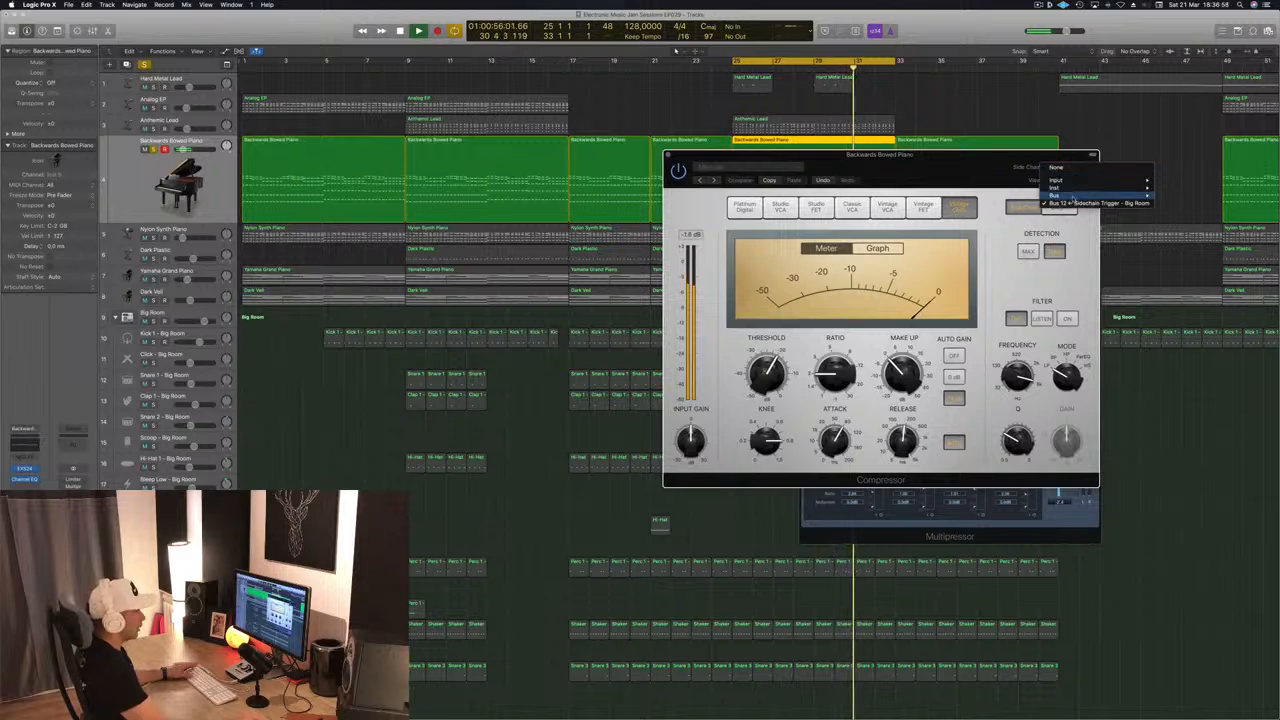
{"action": "mouse_move", "coordinate": [1078, 190]}
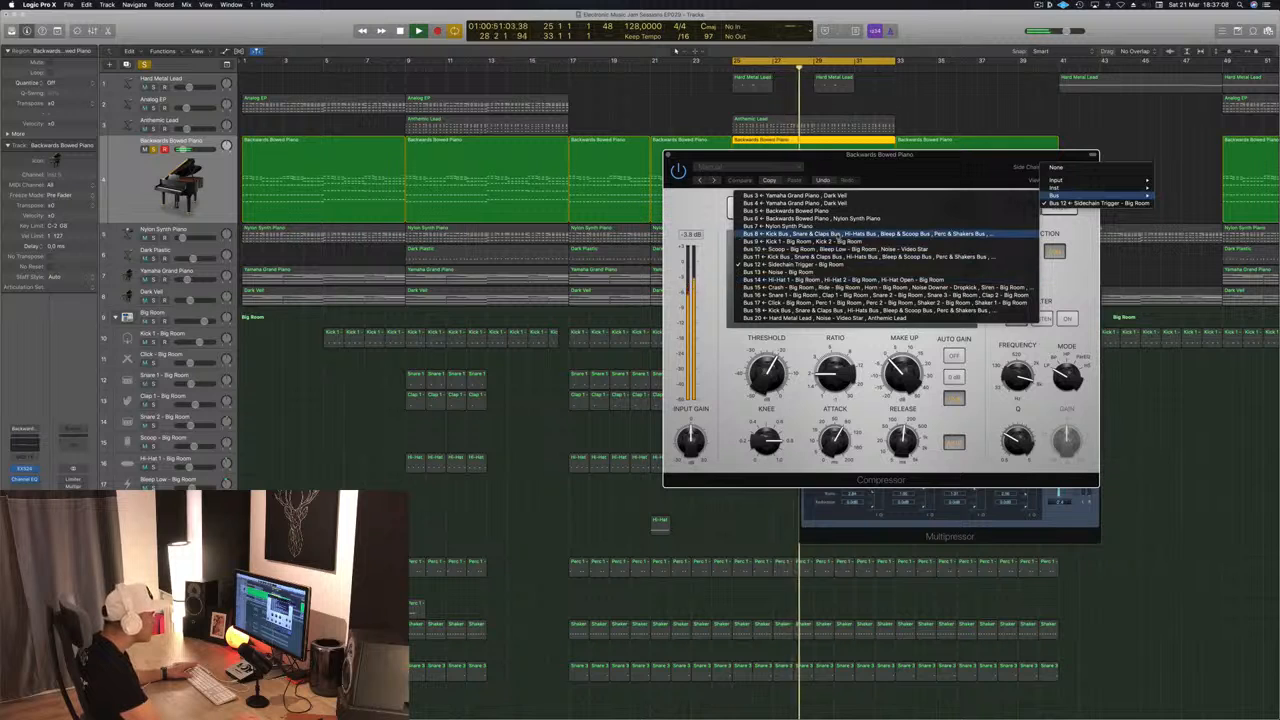
{"action": "left_click", "coordinate": [832, 243]}
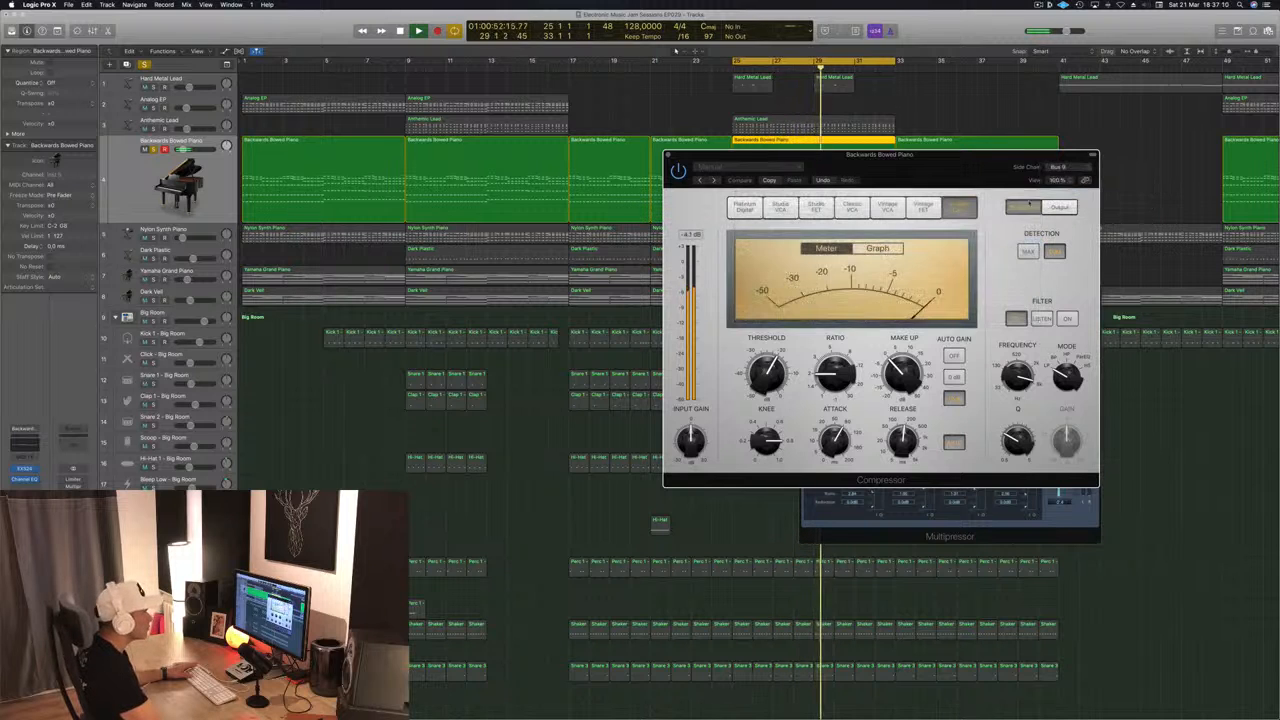
{"action": "left_click", "coordinate": [1064, 165]}
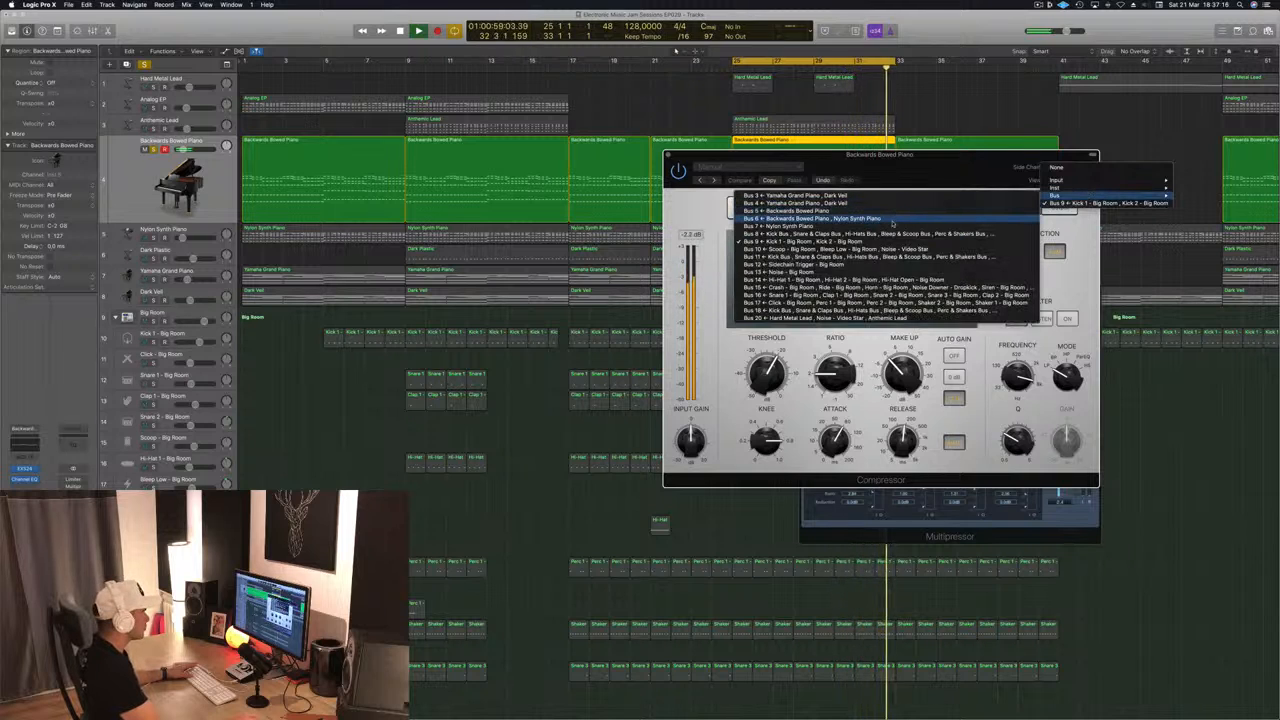
{"action": "left_click", "coordinate": [883, 265]}
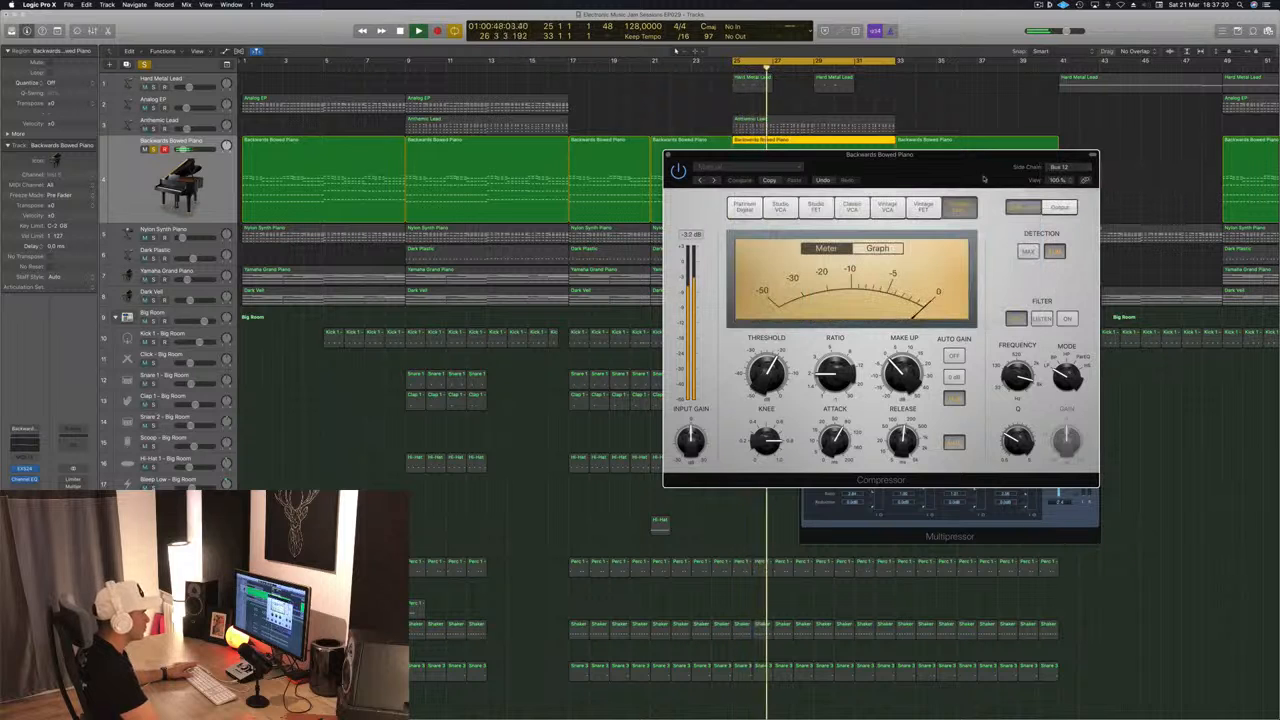
{"action": "left_click_drag", "start_coordinate": [880, 155], "coordinate": [863, 134]}
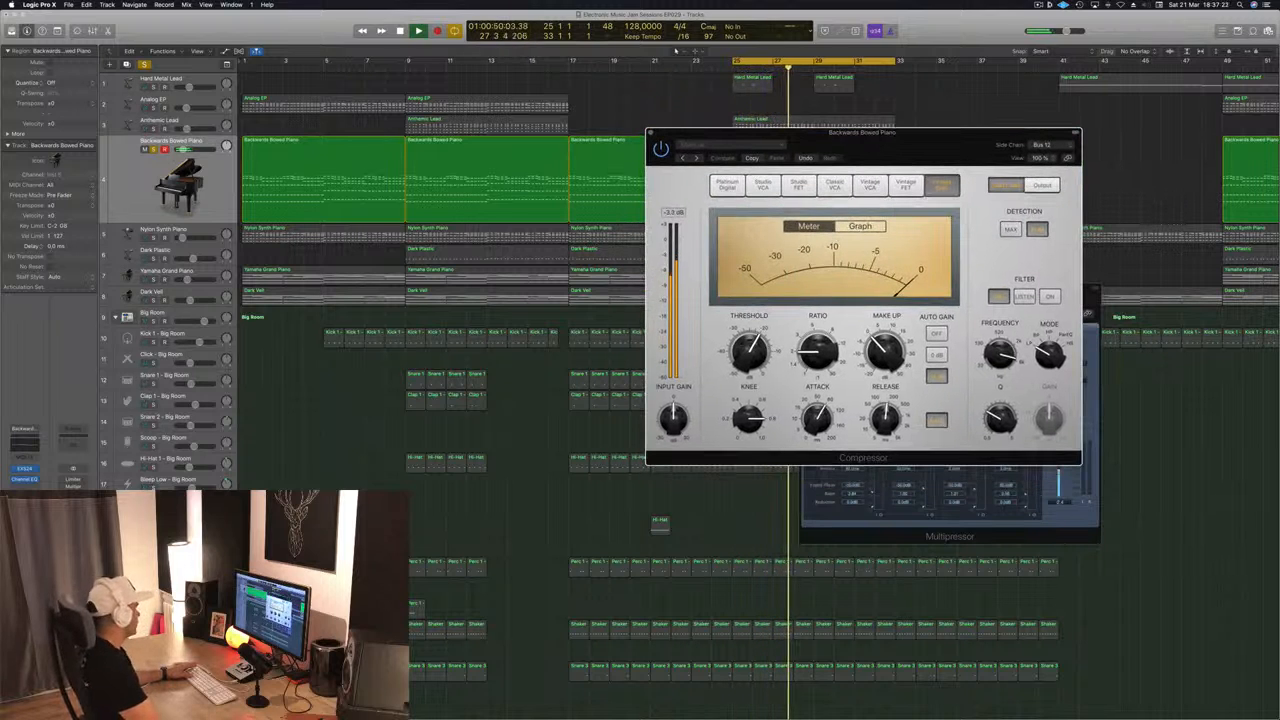
Find the Sidechain Trigger - Big Room track at the end of the track list and select it
{"action": "scroll", "coordinate": [440, 400], "scroll_direction": "down", "scroll_amount": 5}
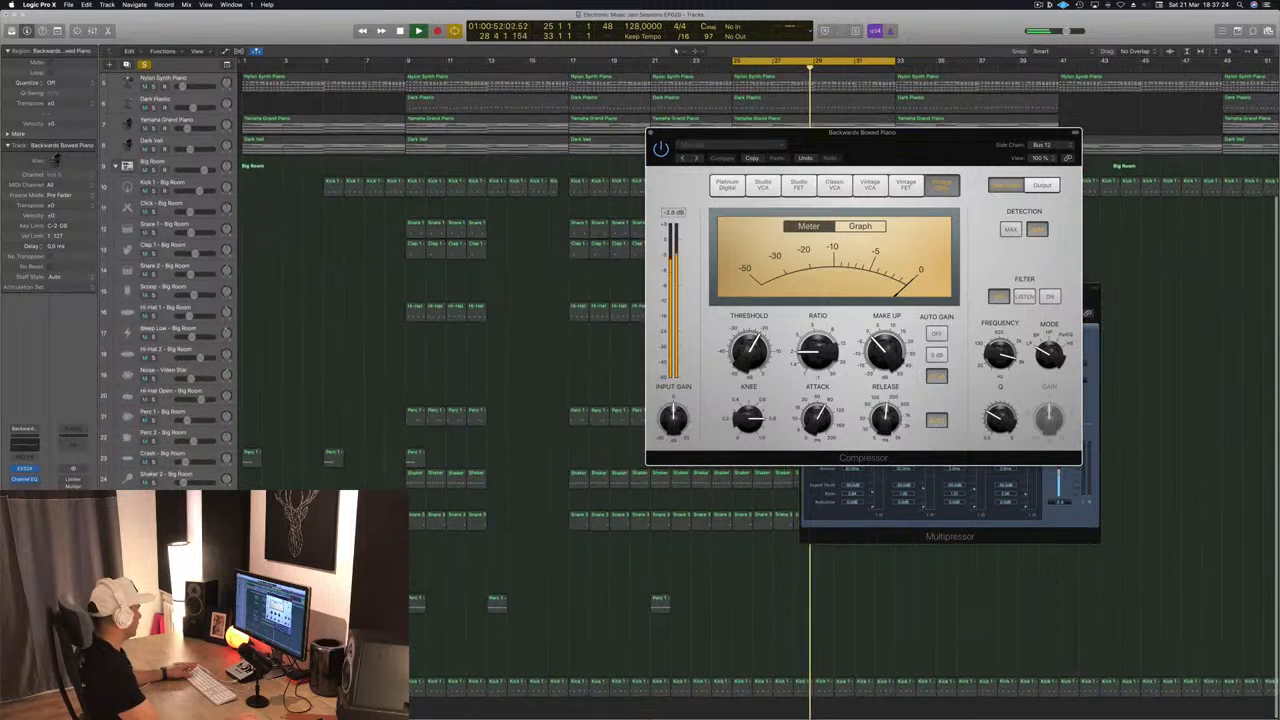
{"action": "left_click", "coordinate": [160, 686]}
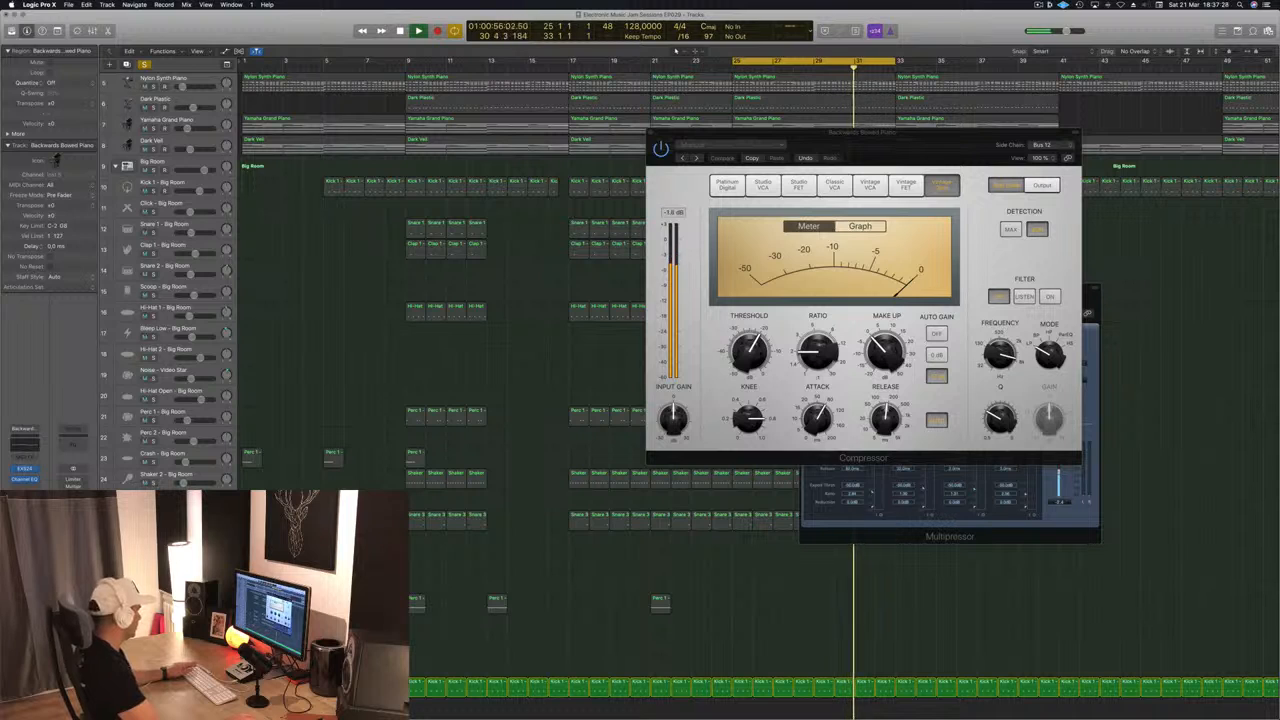
{"action": "key", "text": "shift+l"}
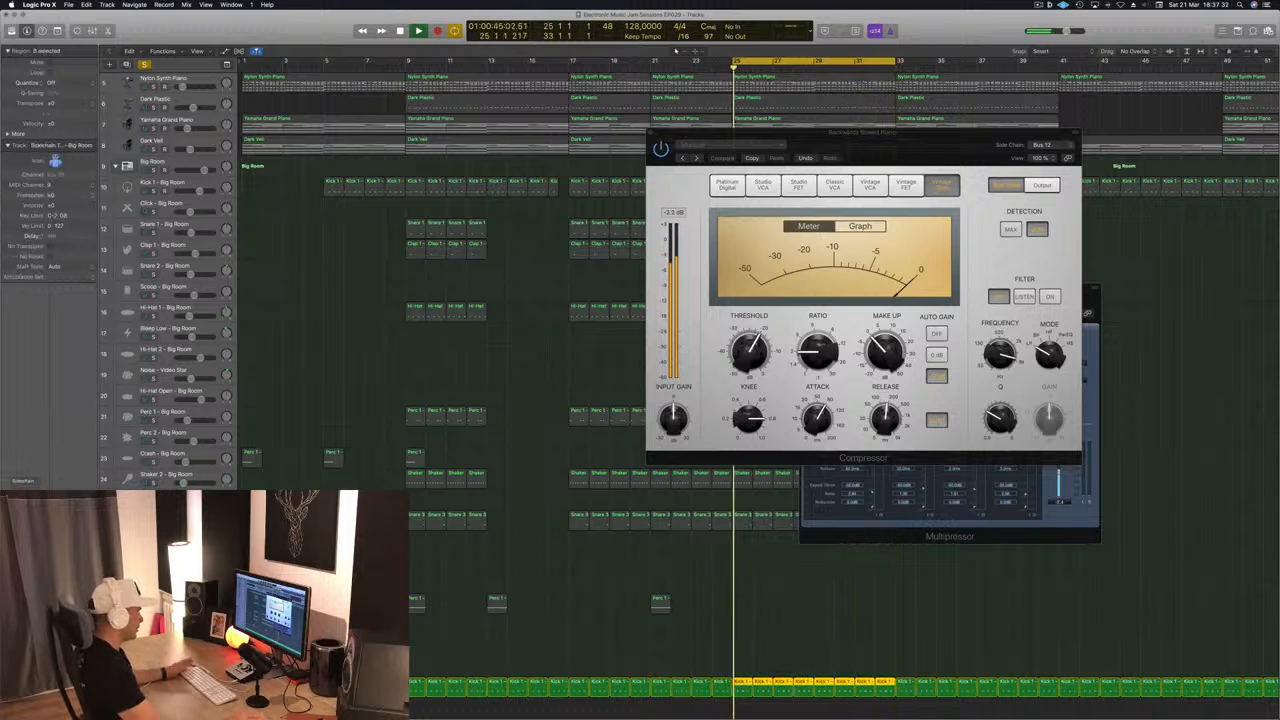
Solo the Nylon Synth Piano track as well, stop playback and close the Compressor
{"action": "scroll", "coordinate": [458, 383], "scroll_direction": "up", "scroll_amount": 2}
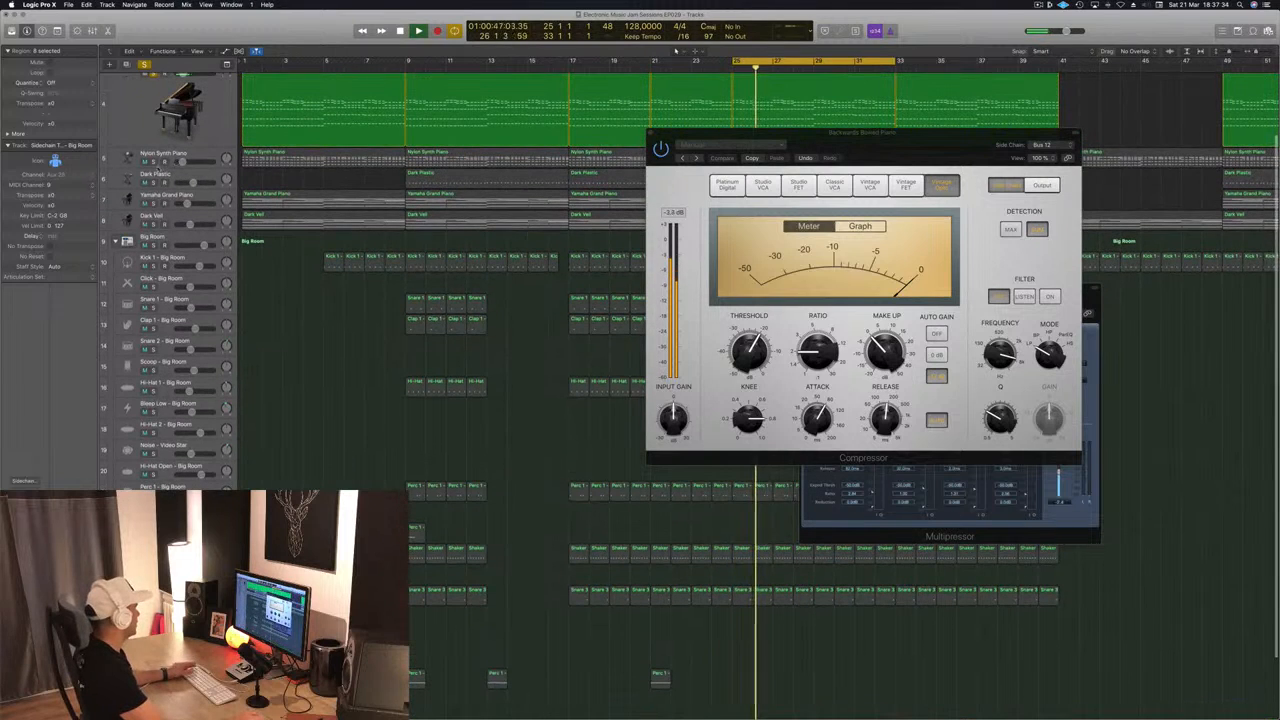
{"action": "left_click", "coordinate": [165, 155]}
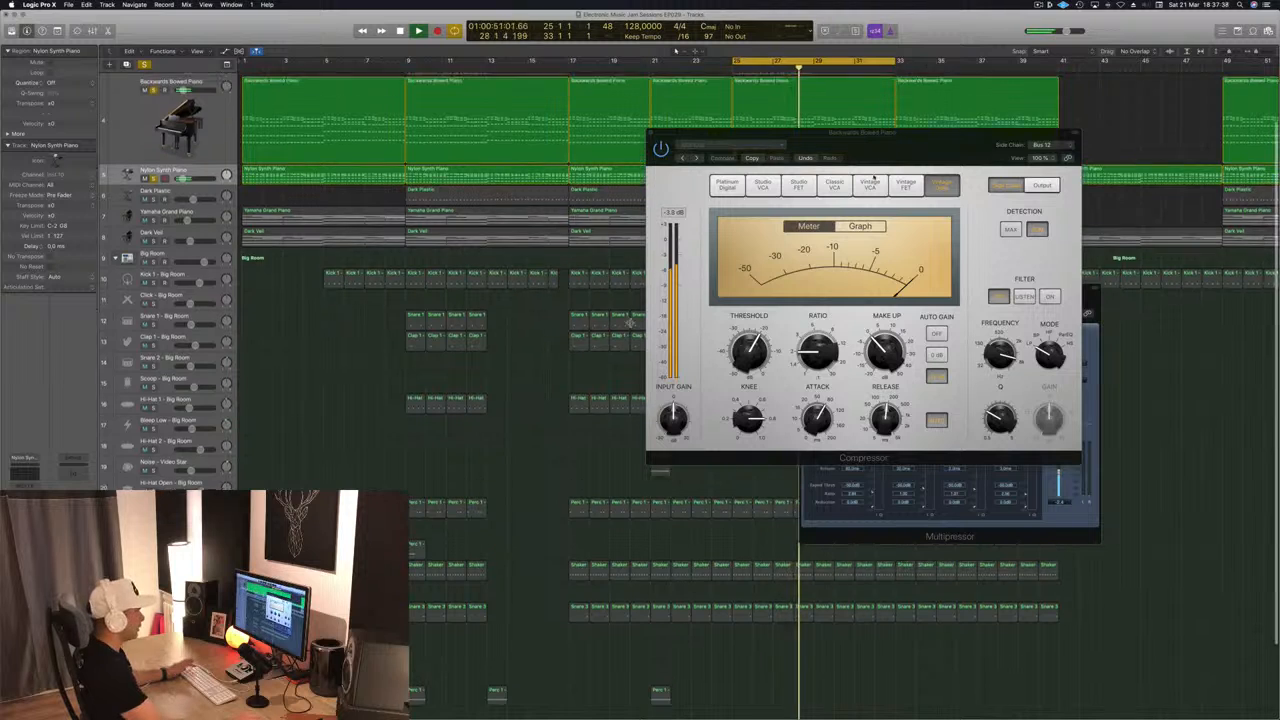
{"action": "scroll", "coordinate": [678, 49], "scroll_direction": "up", "scroll_amount": 2}
{"action": "key", "text": "space"}
{"action": "key", "text": "super+w"}
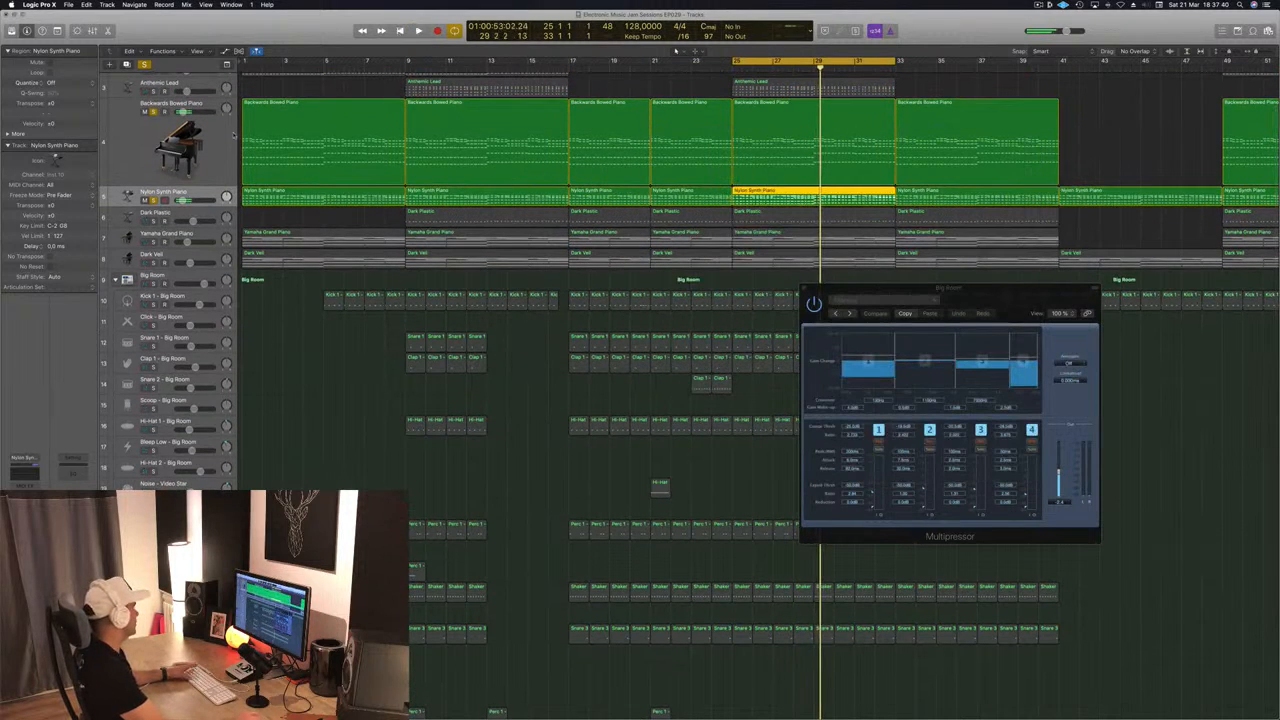
Insert a new Compressor on the Backwards Bowed Piano track and set its side chain to Bus 12, Sidechain Trigger - Big Room
{"action": "left_click", "coordinate": [218, 147]}
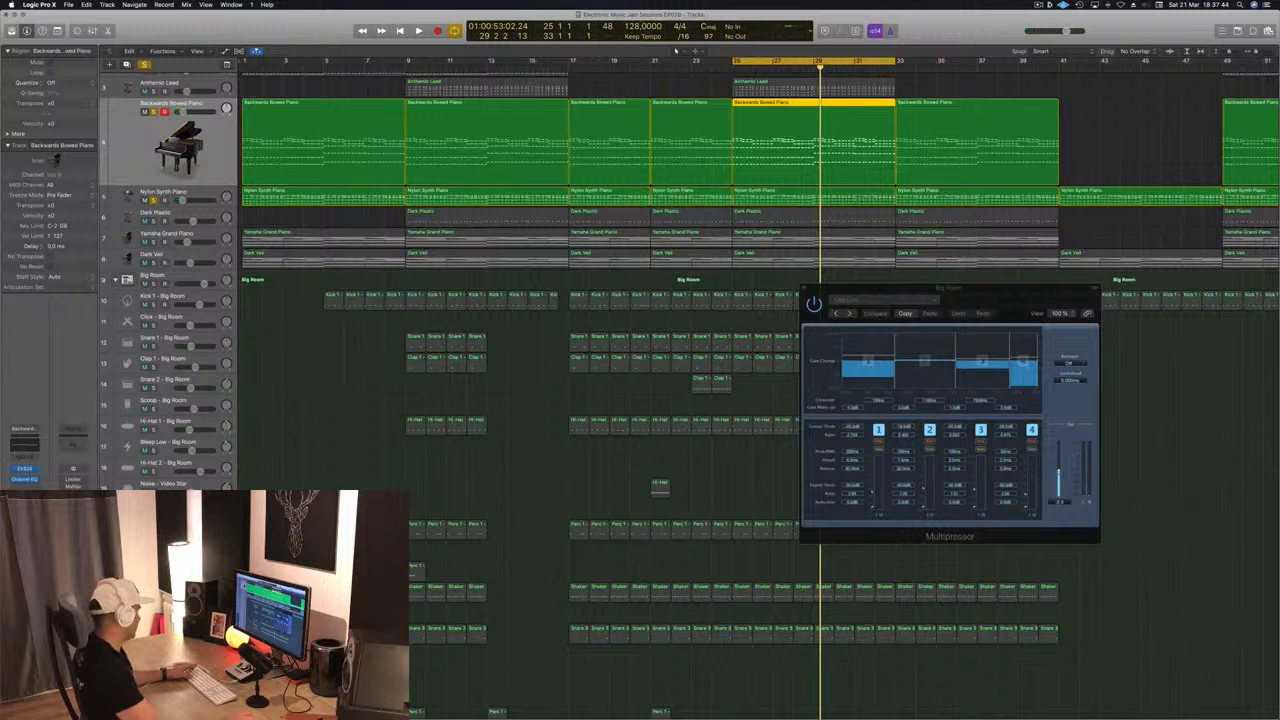
{"action": "key", "text": "v"}
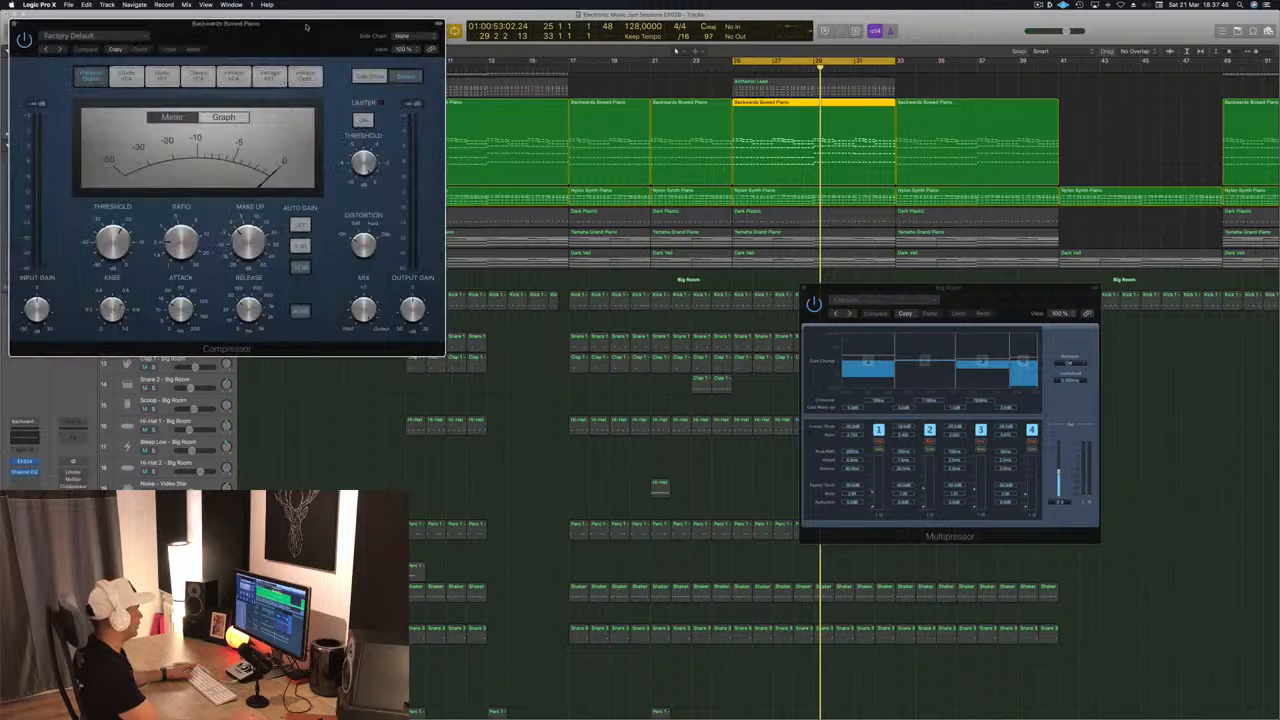
{"action": "left_click_drag", "start_coordinate": [307, 27], "coordinate": [790, 90]}
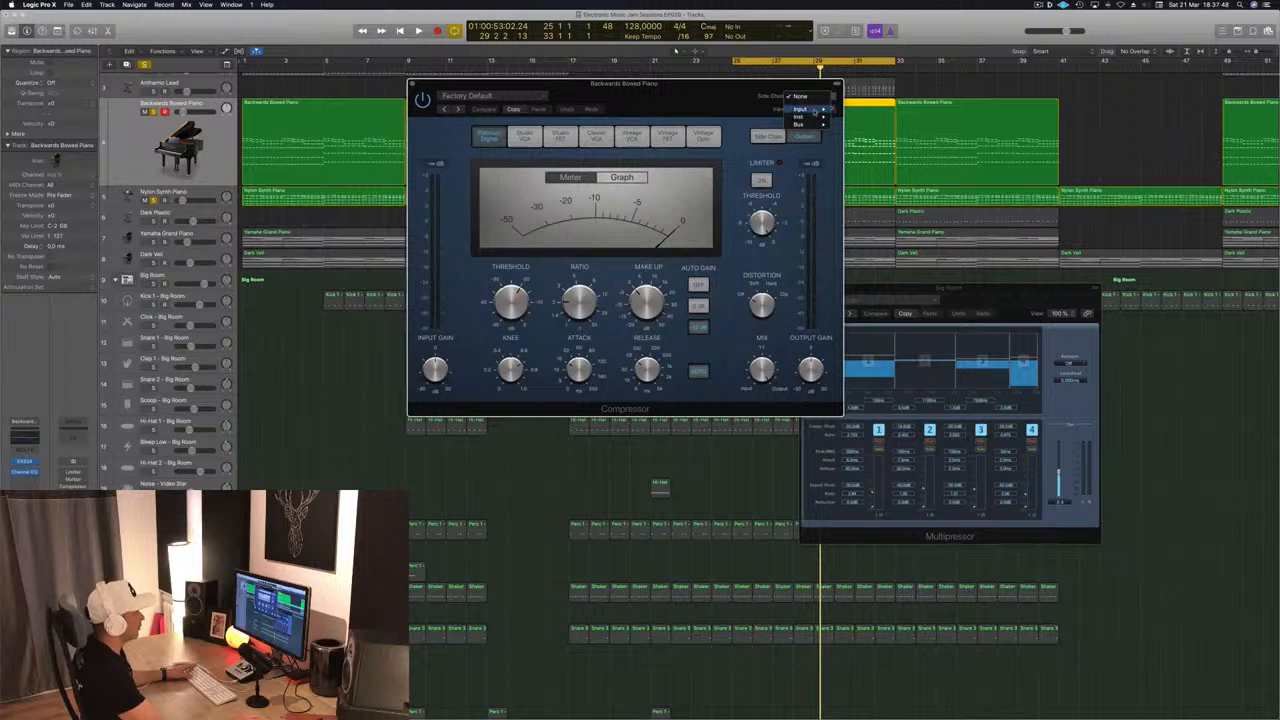
{"action": "mouse_move", "coordinate": [814, 125]}
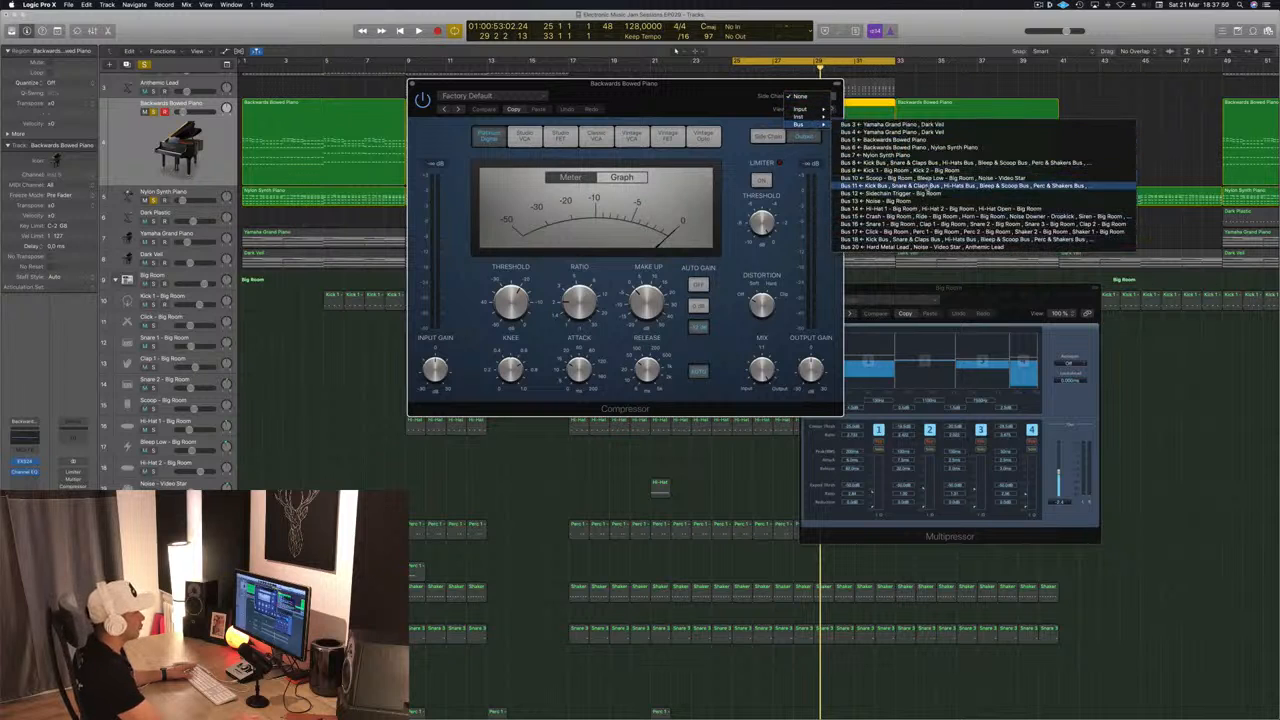
{"action": "left_click", "coordinate": [927, 200]}
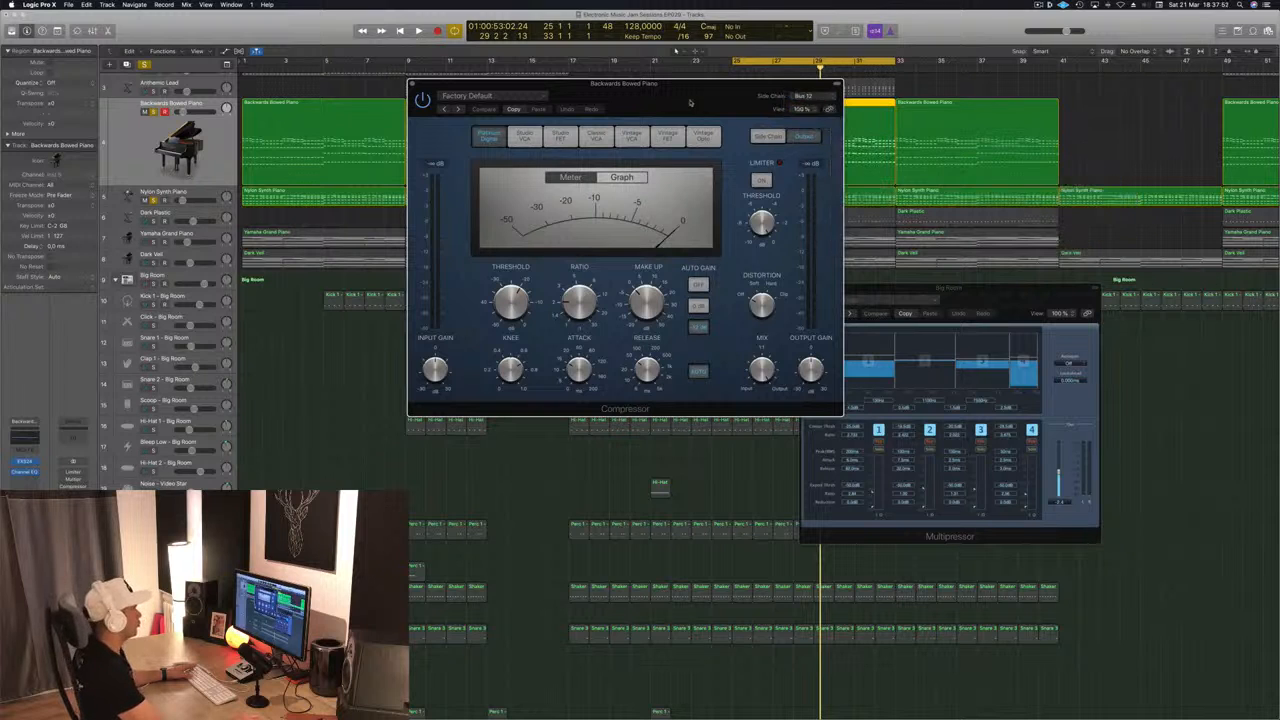
Audition the soloed piano tracks with the new Compressor open, and close the plug-in
{"action": "left_click_drag", "start_coordinate": [693, 106], "coordinate": [947, 212]}
{"action": "key", "text": "space"}
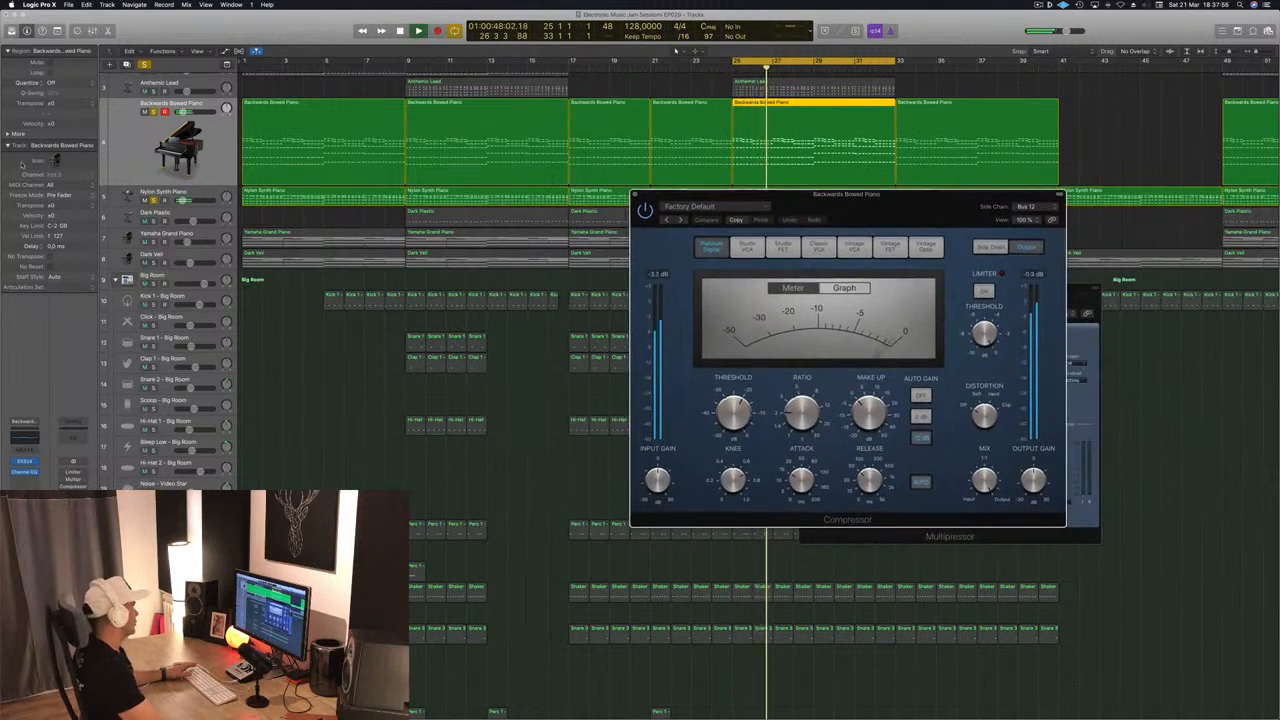
{"action": "left_click", "coordinate": [675, 48]}
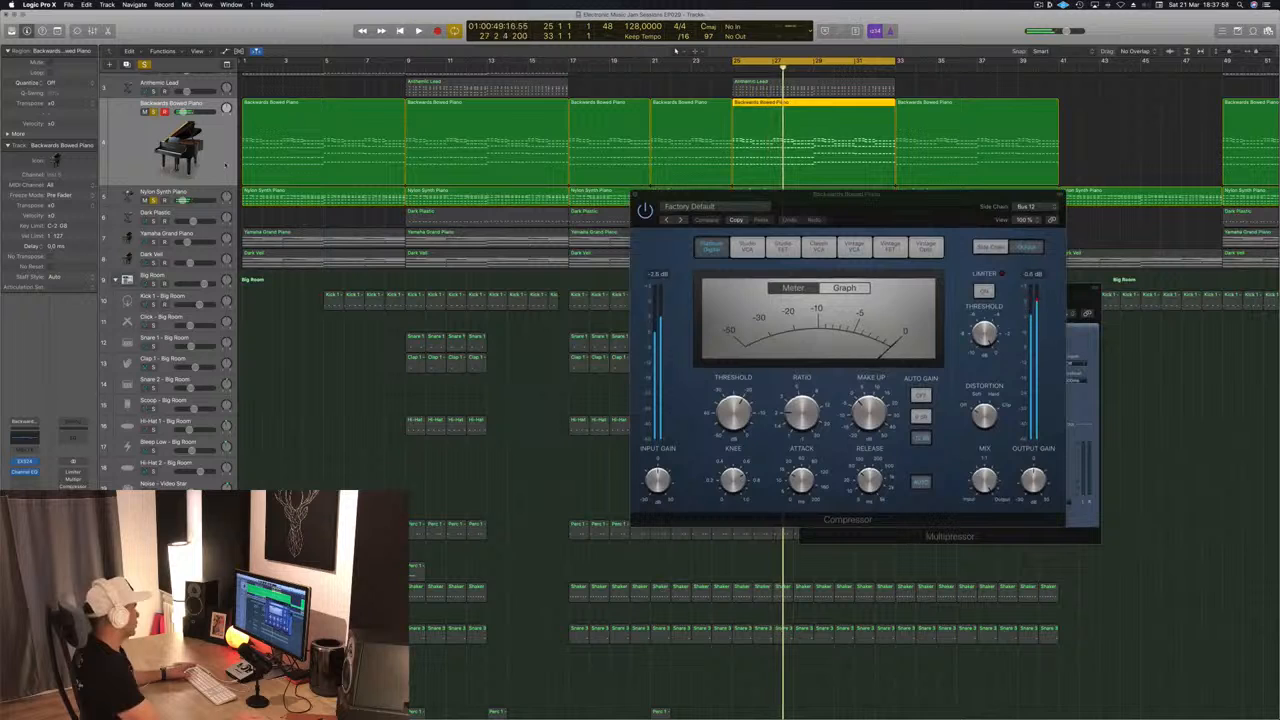
{"action": "left_click_drag", "start_coordinate": [715, 192], "coordinate": [688, 217]}
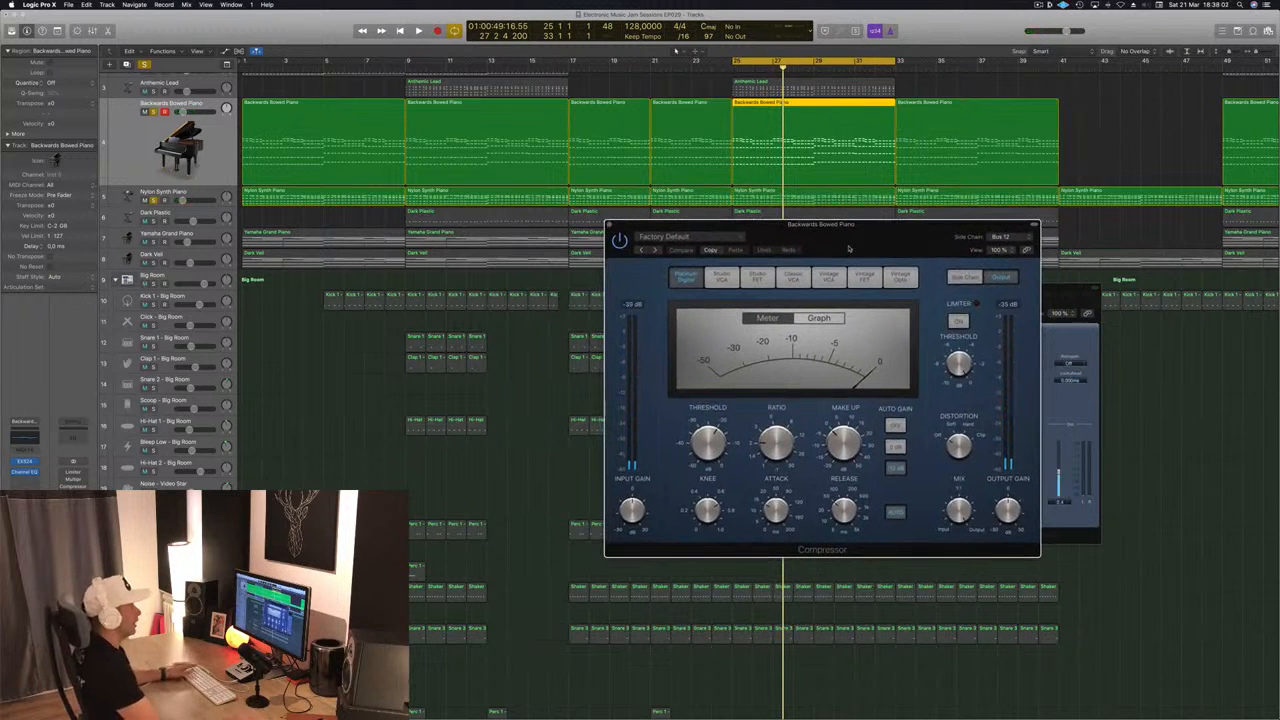
{"action": "left_click_drag", "start_coordinate": [850, 247], "coordinate": [806, 256]}
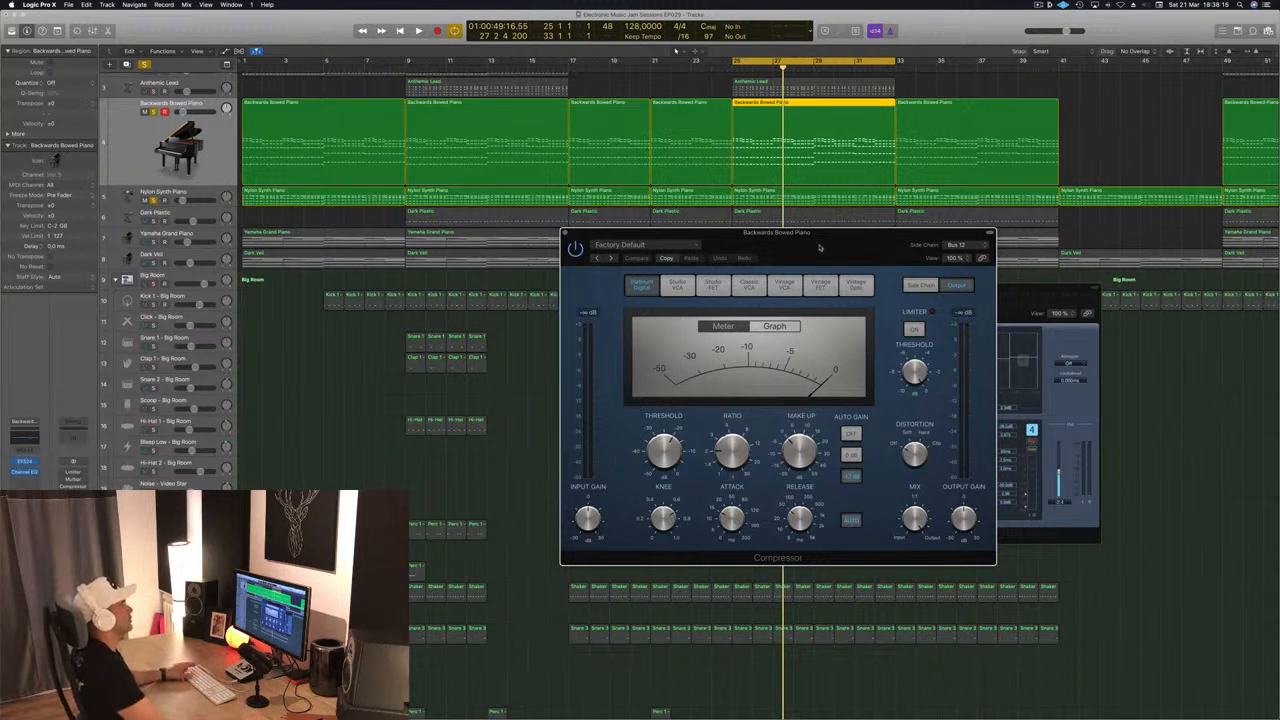
{"action": "left_click_drag", "start_coordinate": [819, 247], "coordinate": [715, 253]}
{"action": "left_click", "coordinate": [462, 241]}
{"action": "left_click", "coordinate": [311, 407]}
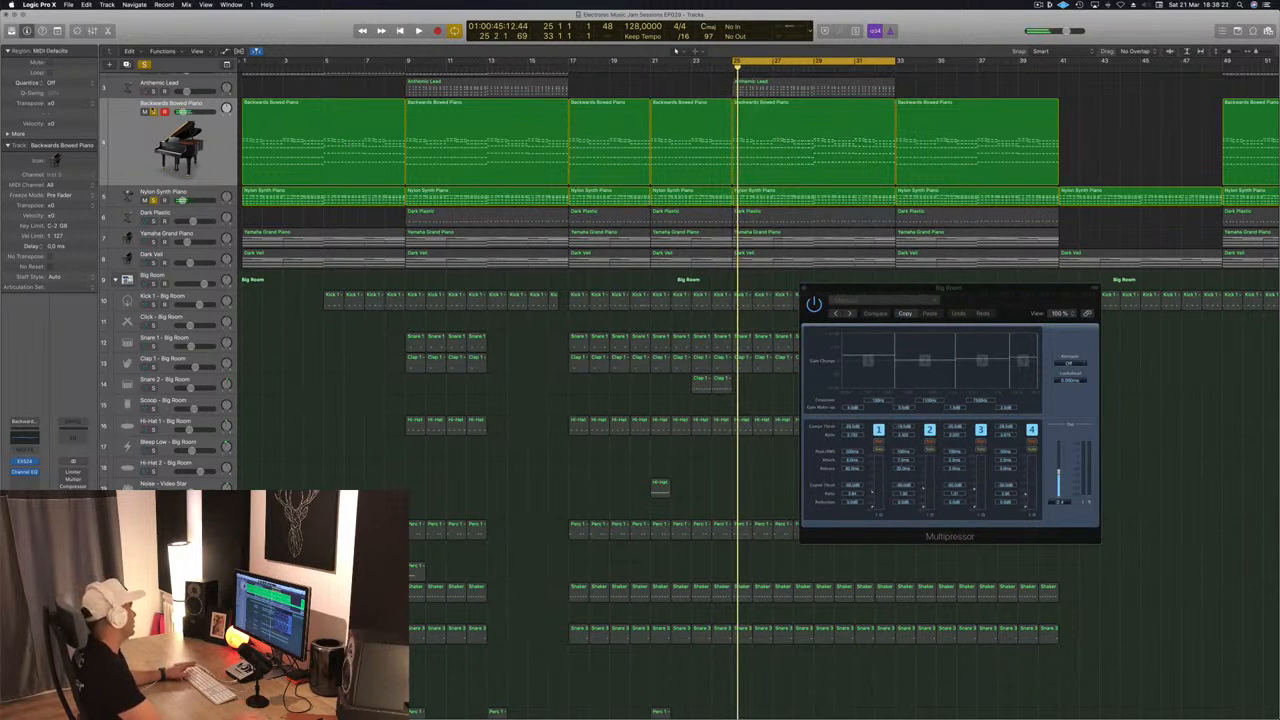
Play the loop with Dark Plastic and the Big Room drums also soloed, and select the Dark Plastic track
{"action": "key", "text": "space"}
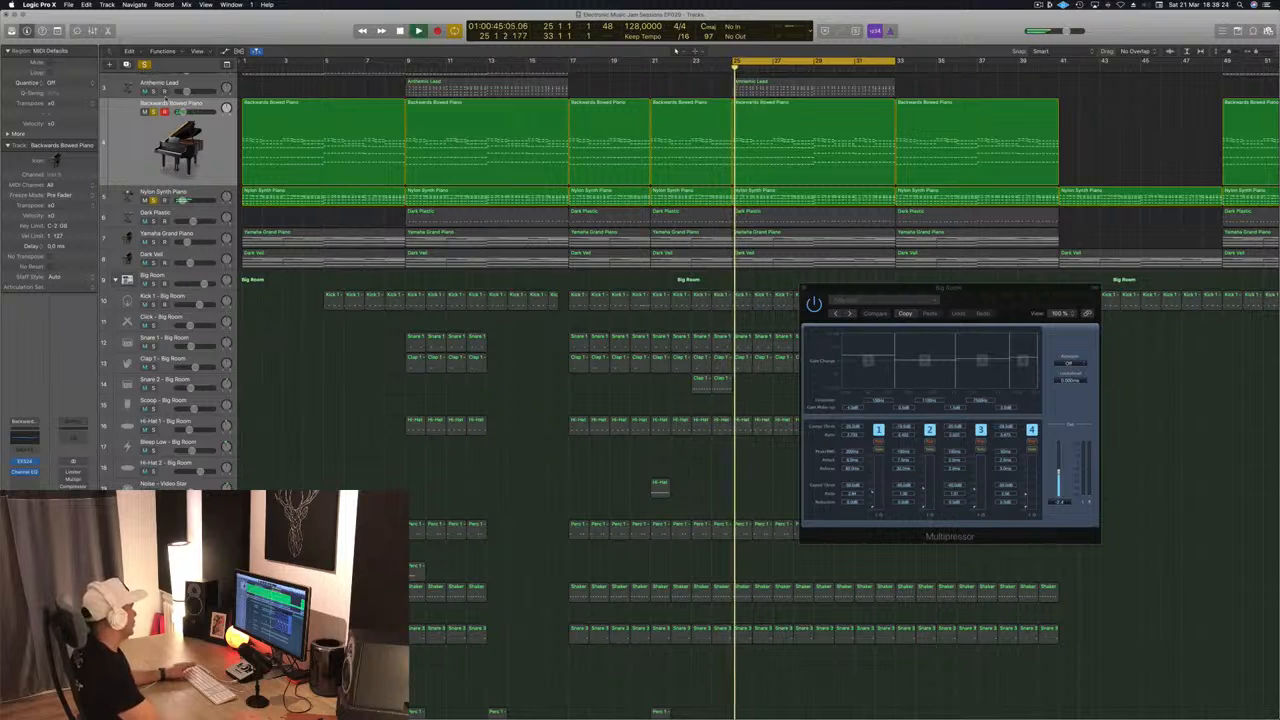
{"action": "key", "text": "space"}
{"action": "key", "text": "space"}
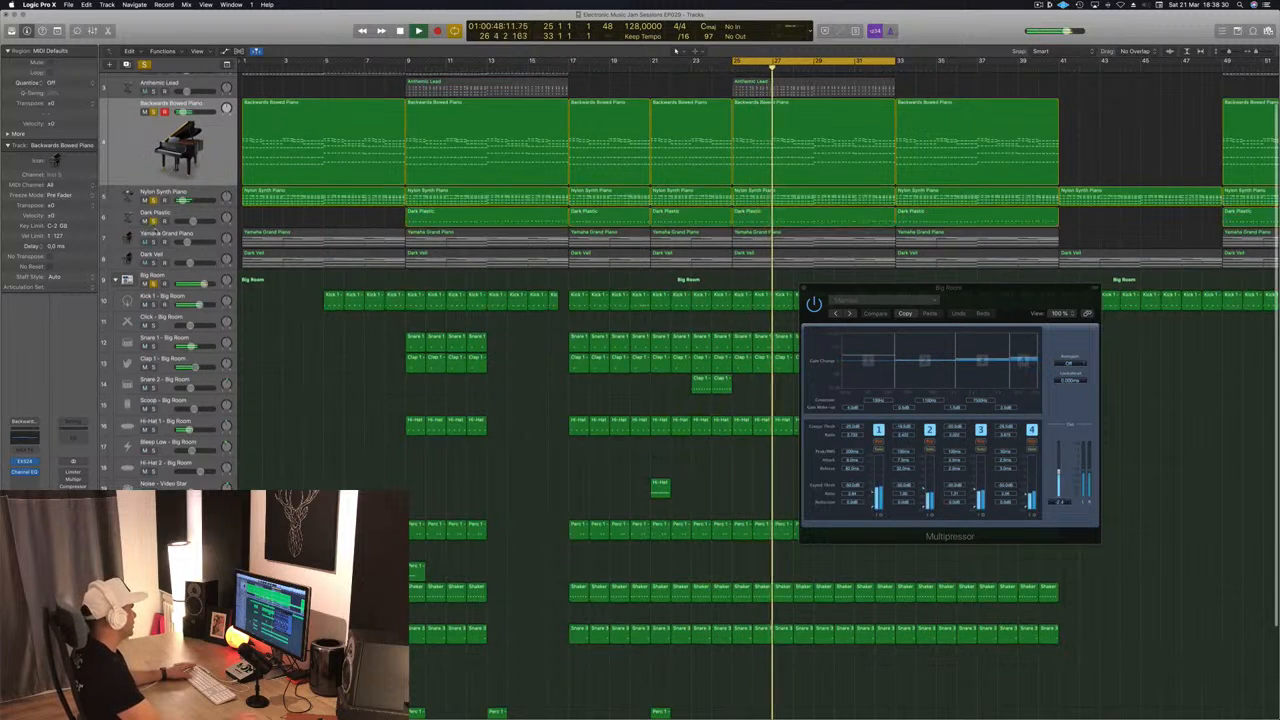
{"action": "left_click", "coordinate": [204, 213]}
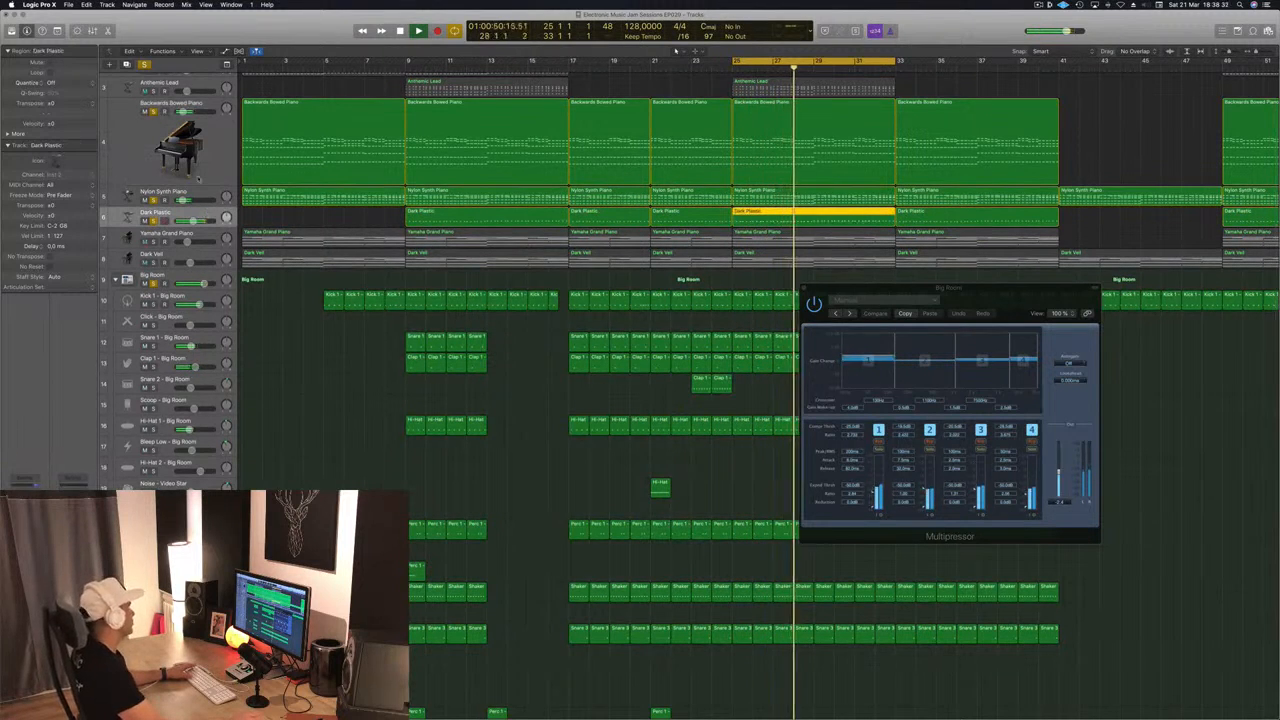
Mute the Backwards Bowed Piano track while the loop plays, and select the Nylon Synth Piano track
{"action": "left_click", "coordinate": [145, 111]}
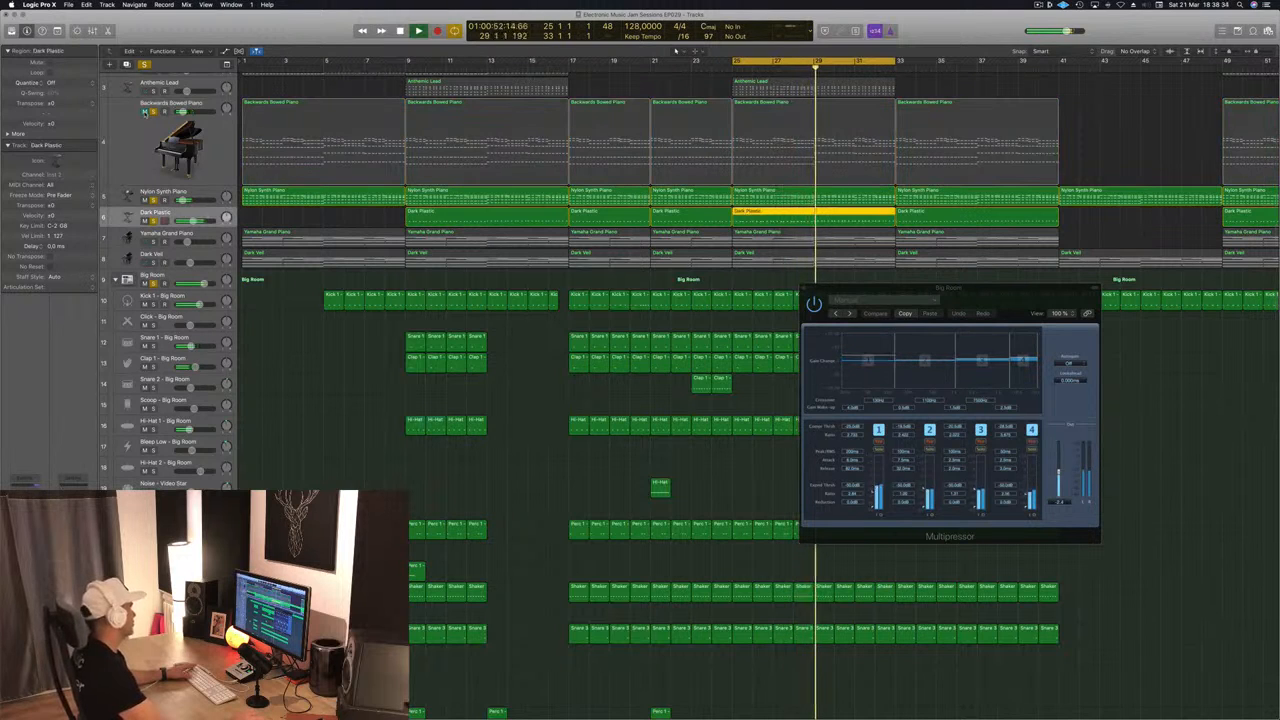
{"action": "key", "text": "Up"}
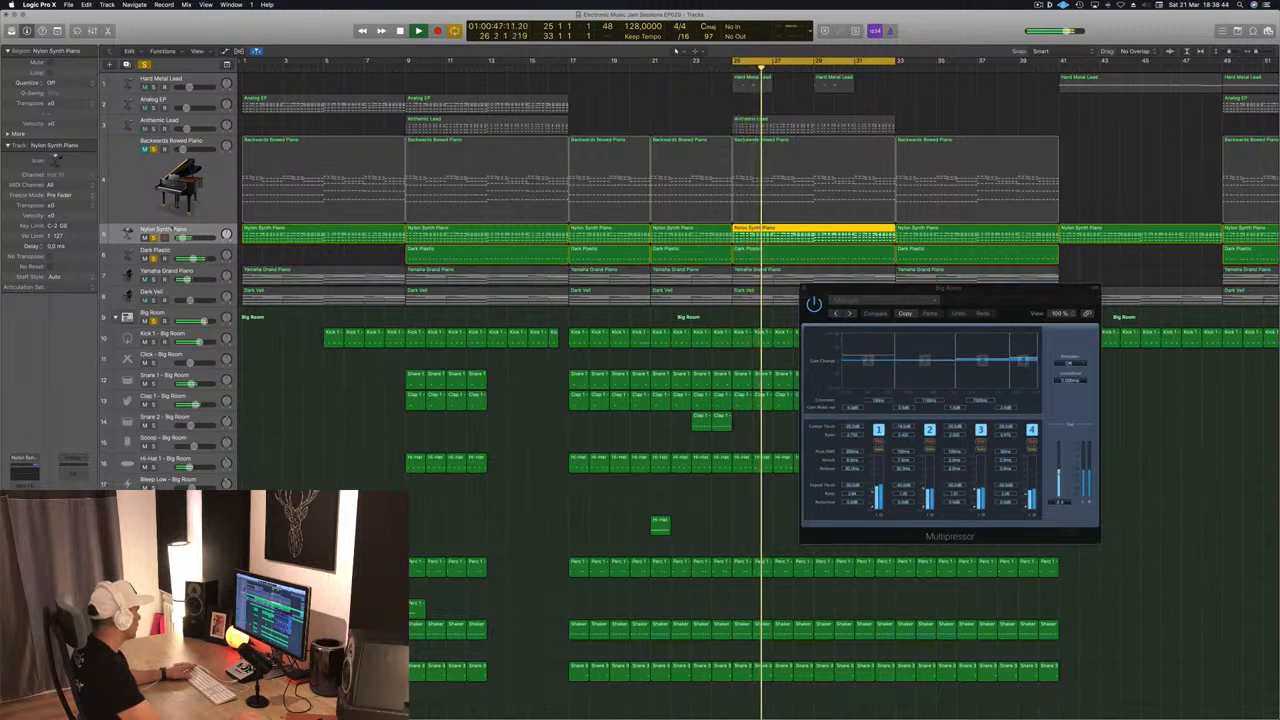
Try copying the Analog EP region to bar 25 with its track soloed, and undo the copy
{"action": "left_click", "coordinate": [273, 97]}
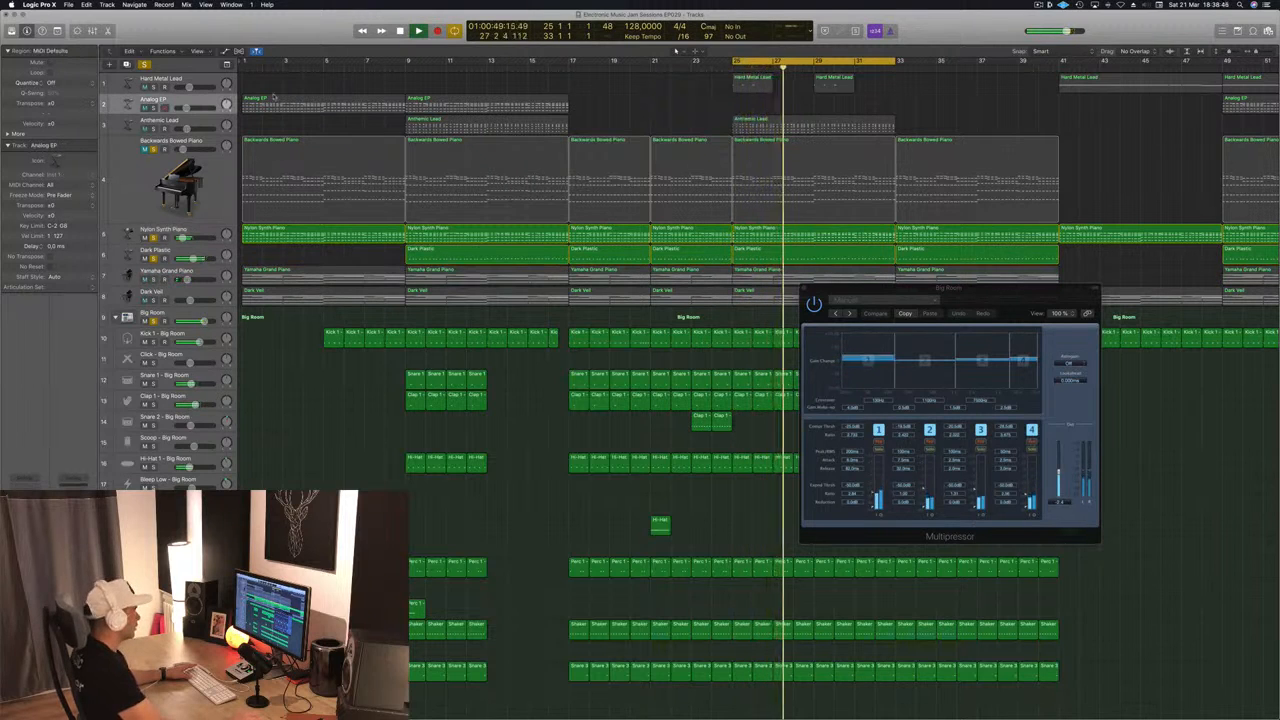
{"action": "left_click", "coordinate": [462, 102]}
{"action": "left_click_drag", "start_coordinate": [462, 102], "coordinate": [797, 107]}
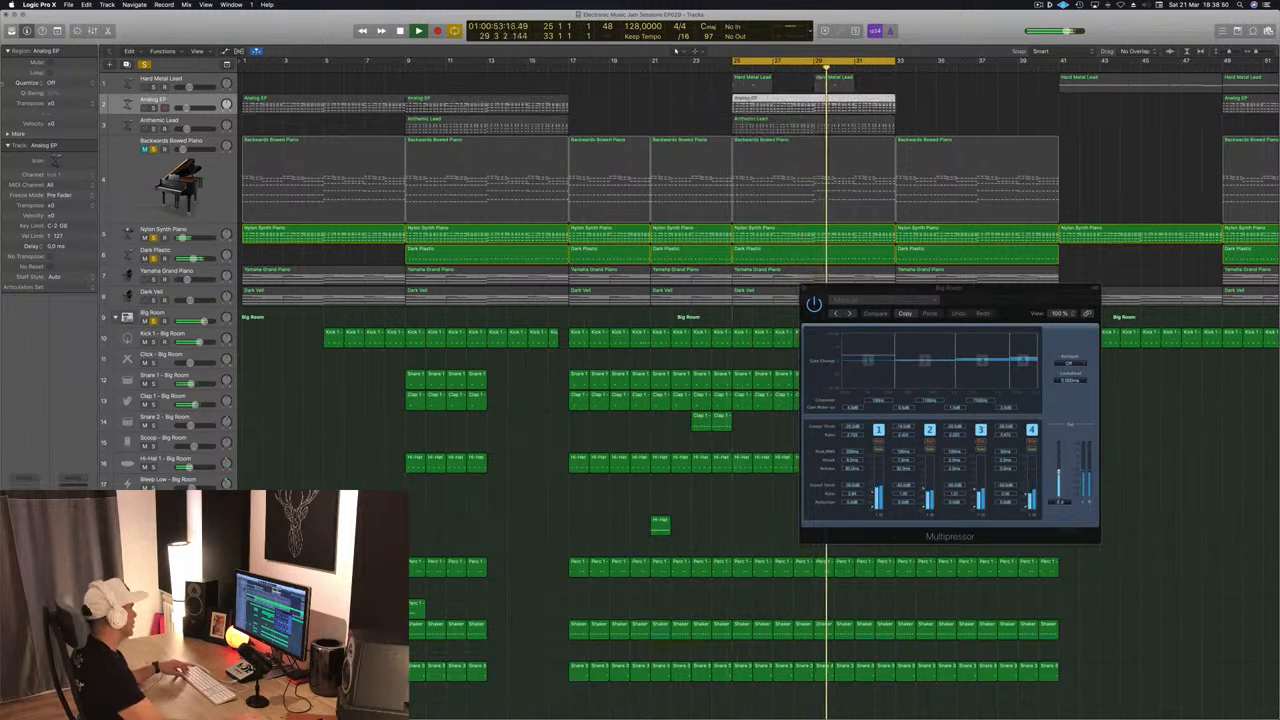
{"action": "key", "text": "ctrl+s"}
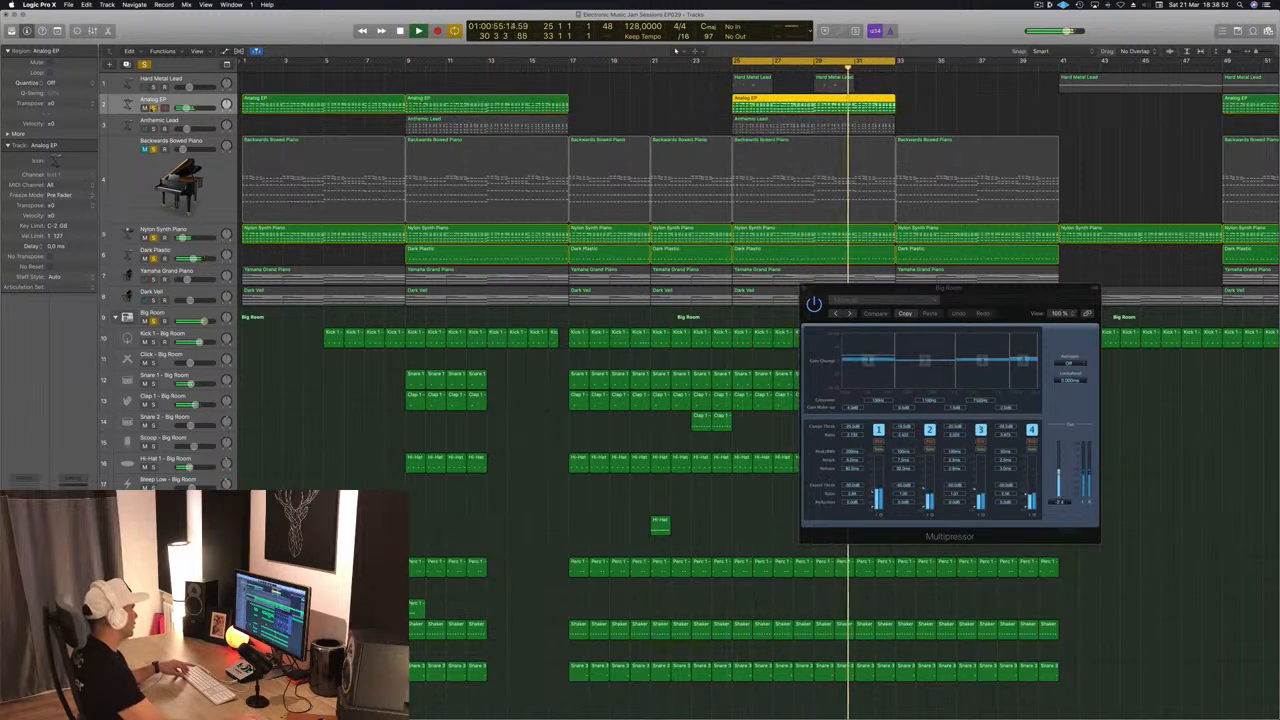
{"action": "key", "text": "ctrl+z"}
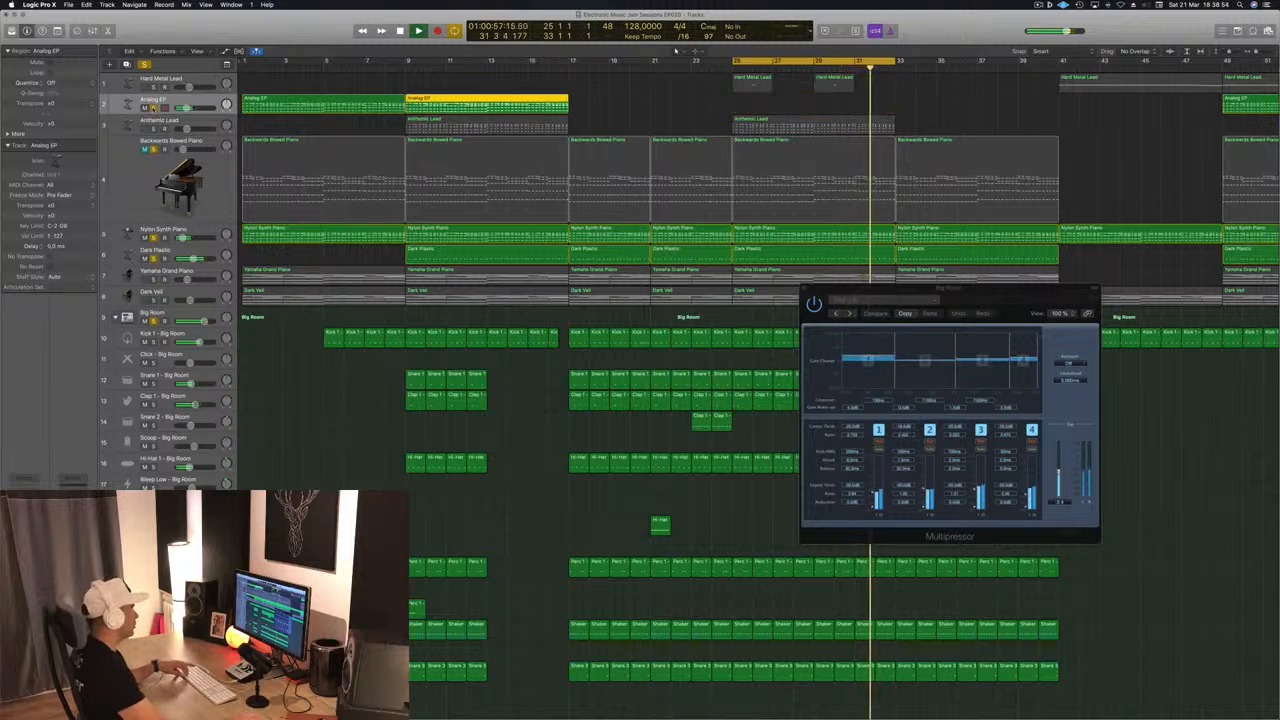
Add Anthemic Lead to the soloed tracks, unmute Backwards Bowed Piano and select that piano track
{"action": "left_click", "coordinate": [153, 128]}
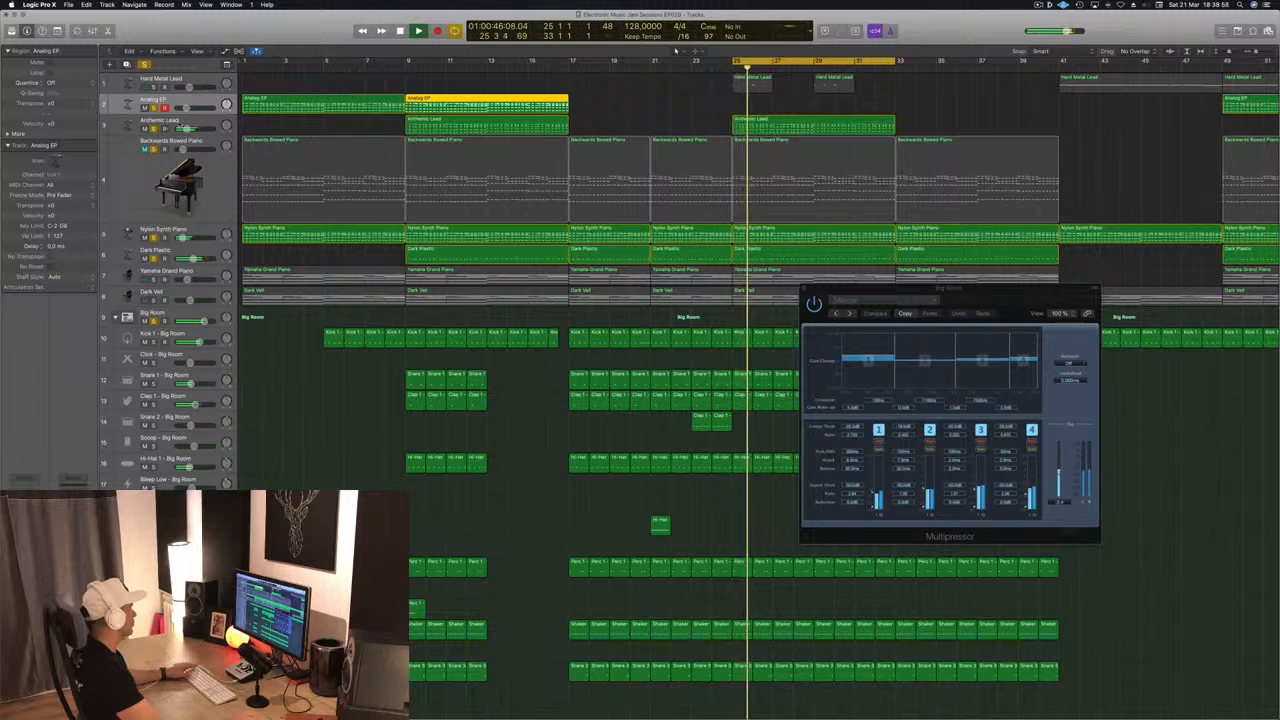
{"action": "left_click", "coordinate": [135, 124]}
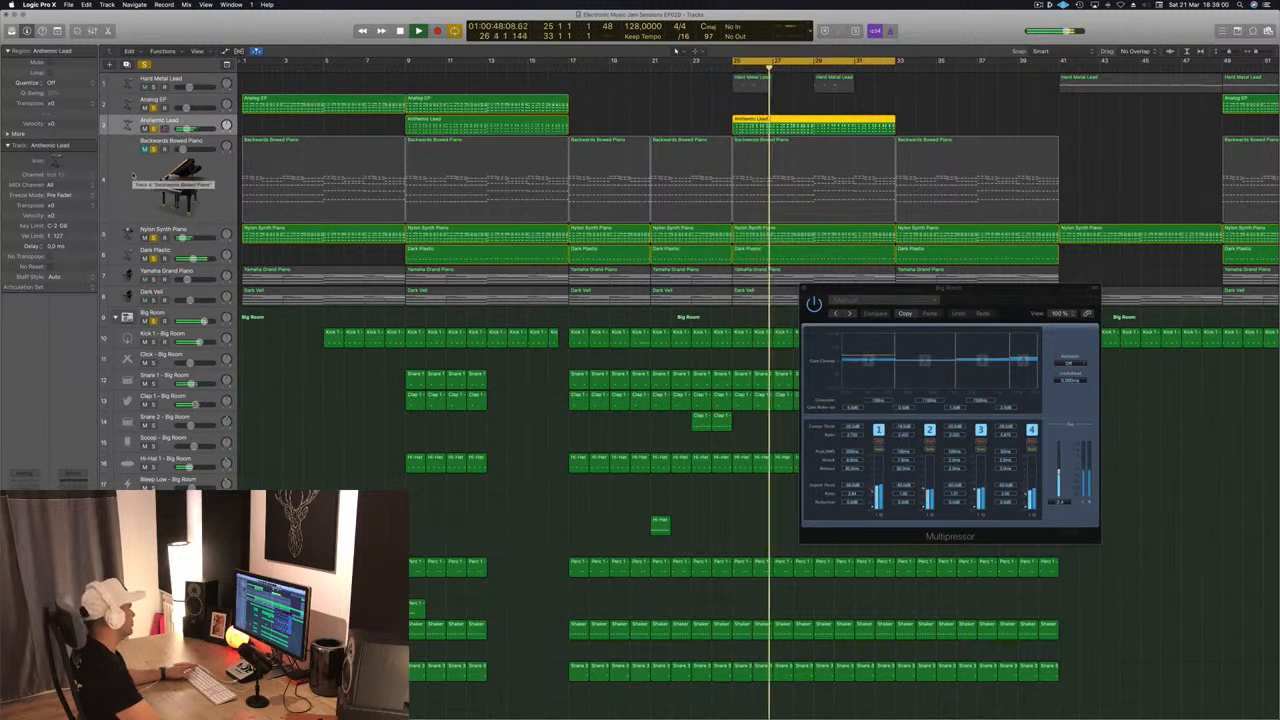
{"action": "left_click", "coordinate": [153, 148]}
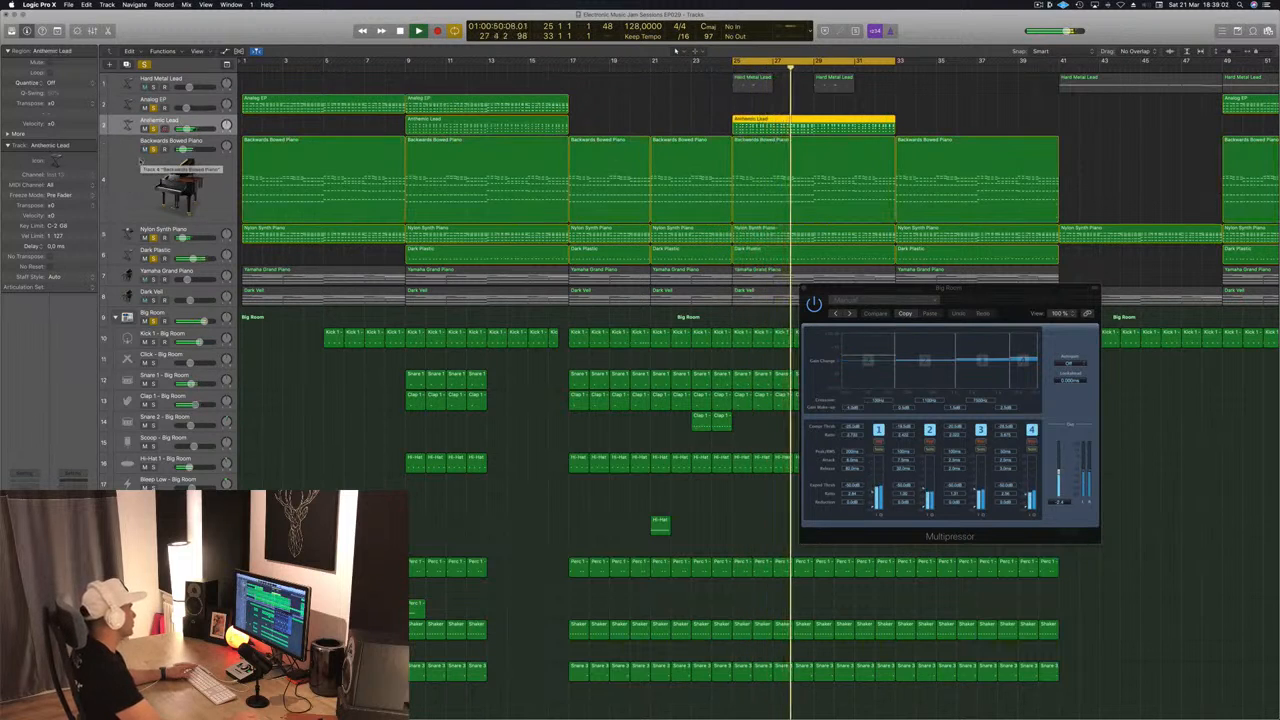
{"action": "left_click", "coordinate": [155, 160]}
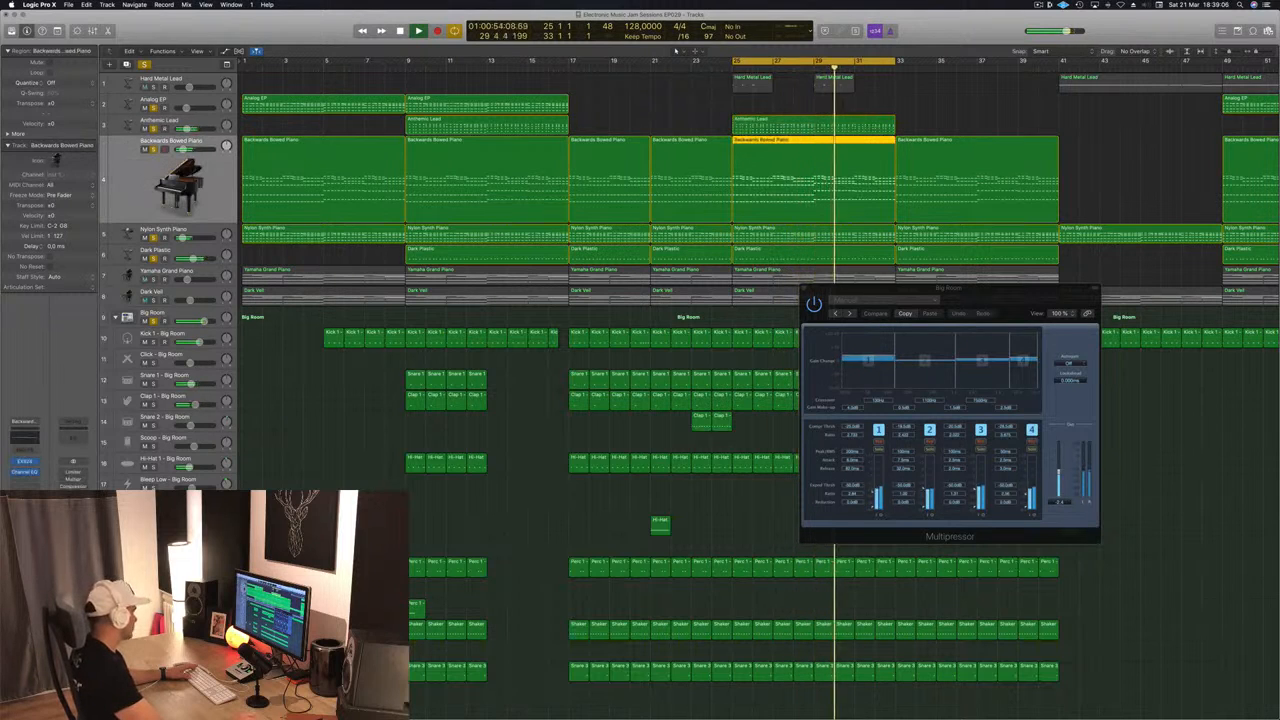
Review the Compressor on Backwards Bowed Piano during playback, and close it along with the Big Room Multipressor
{"action": "left_click", "coordinate": [24, 492]}
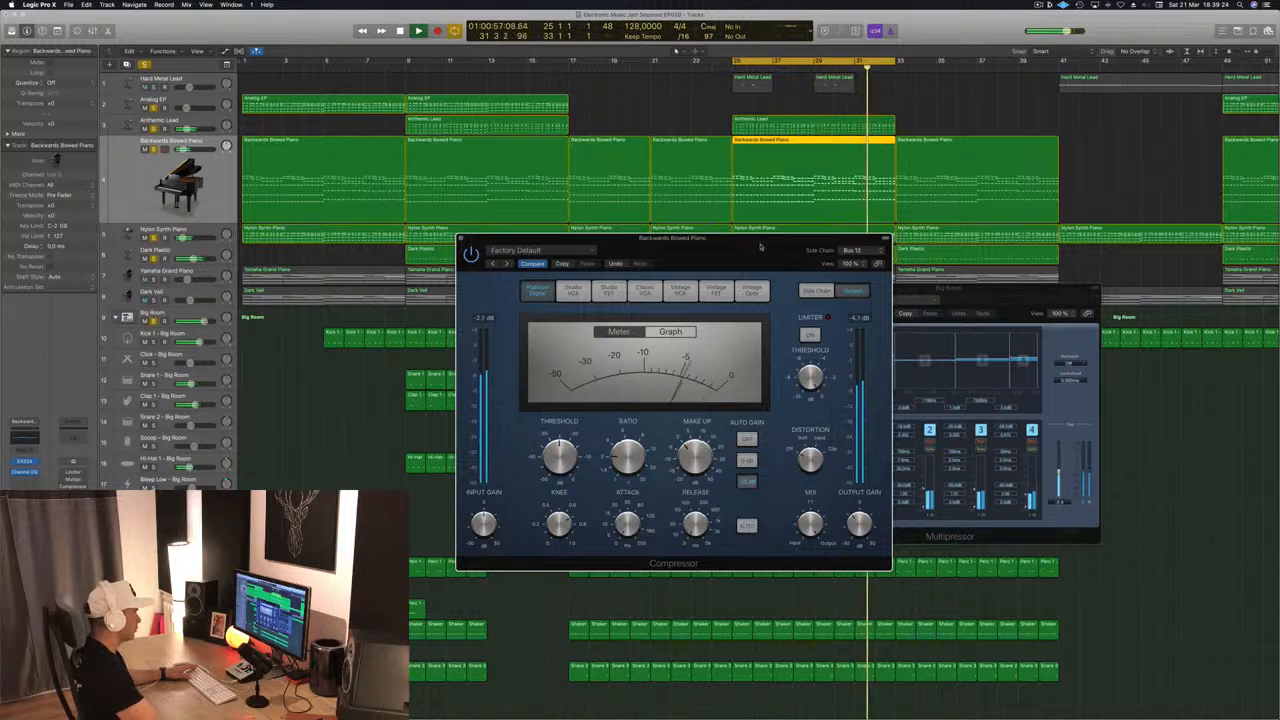
{"action": "left_click_drag", "start_coordinate": [760, 246], "coordinate": [732, 247]}
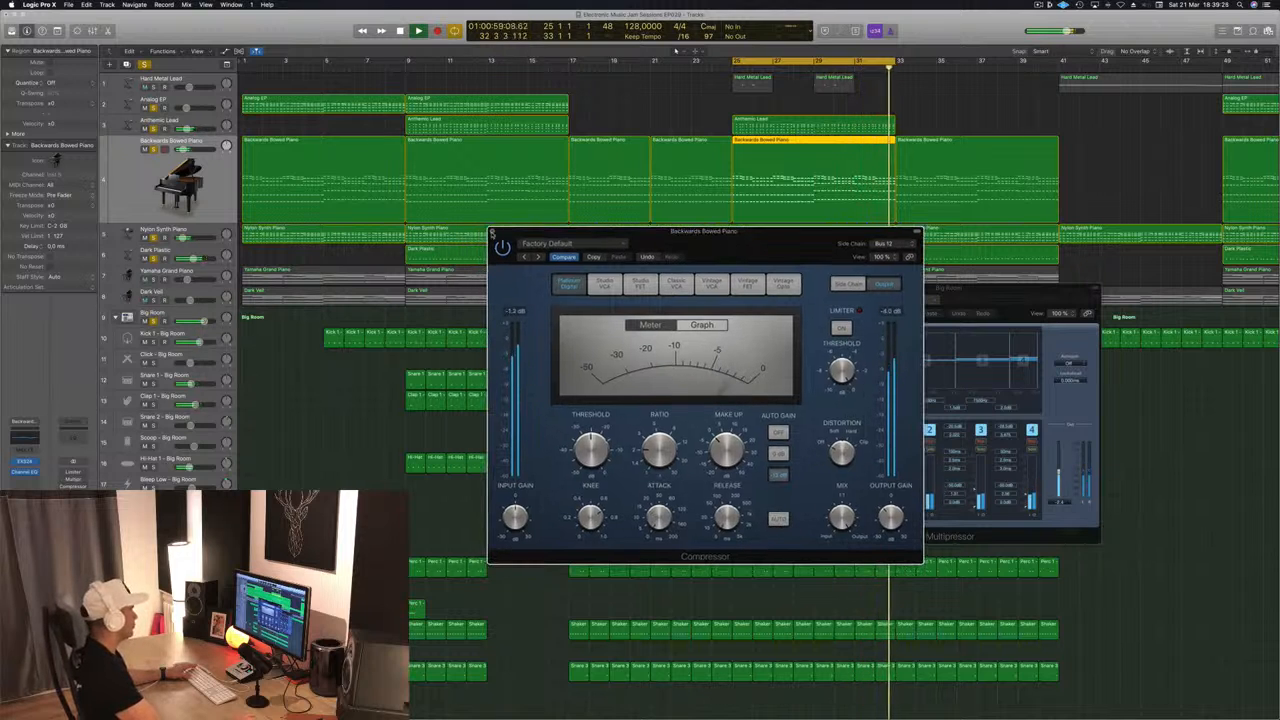
{"action": "left_click", "coordinate": [491, 233]}
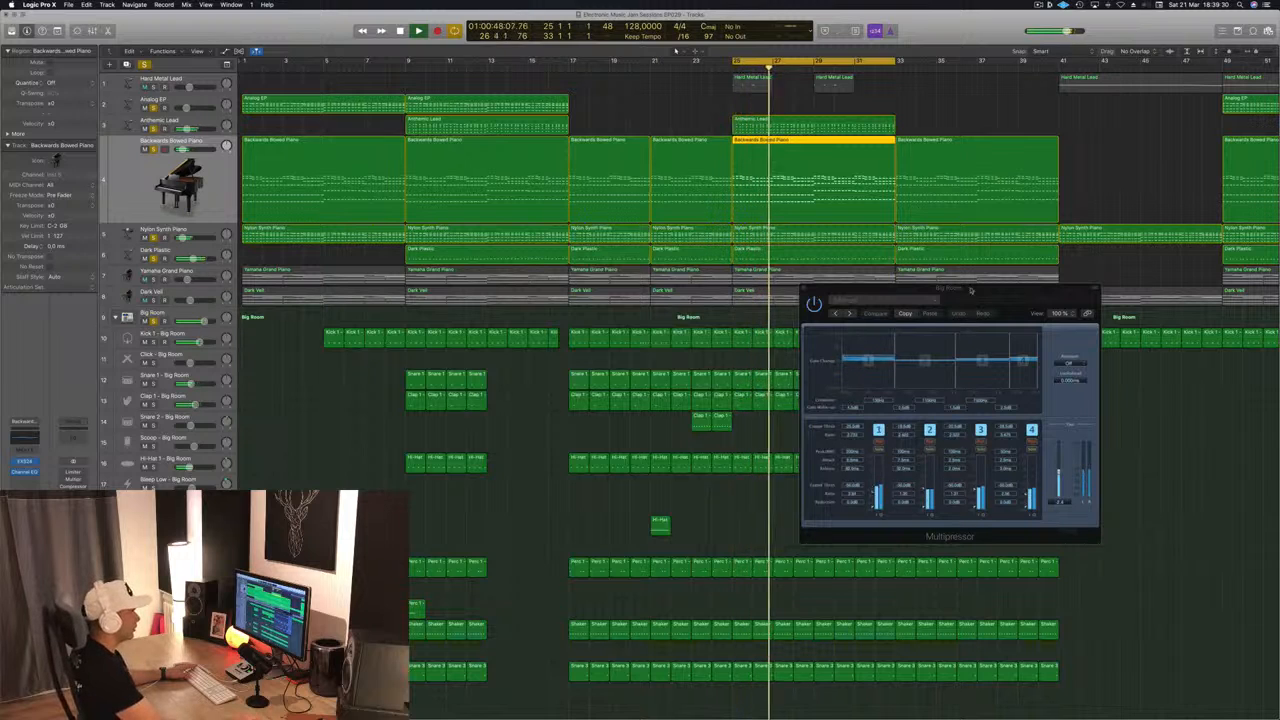
{"action": "left_click", "coordinate": [807, 291]}
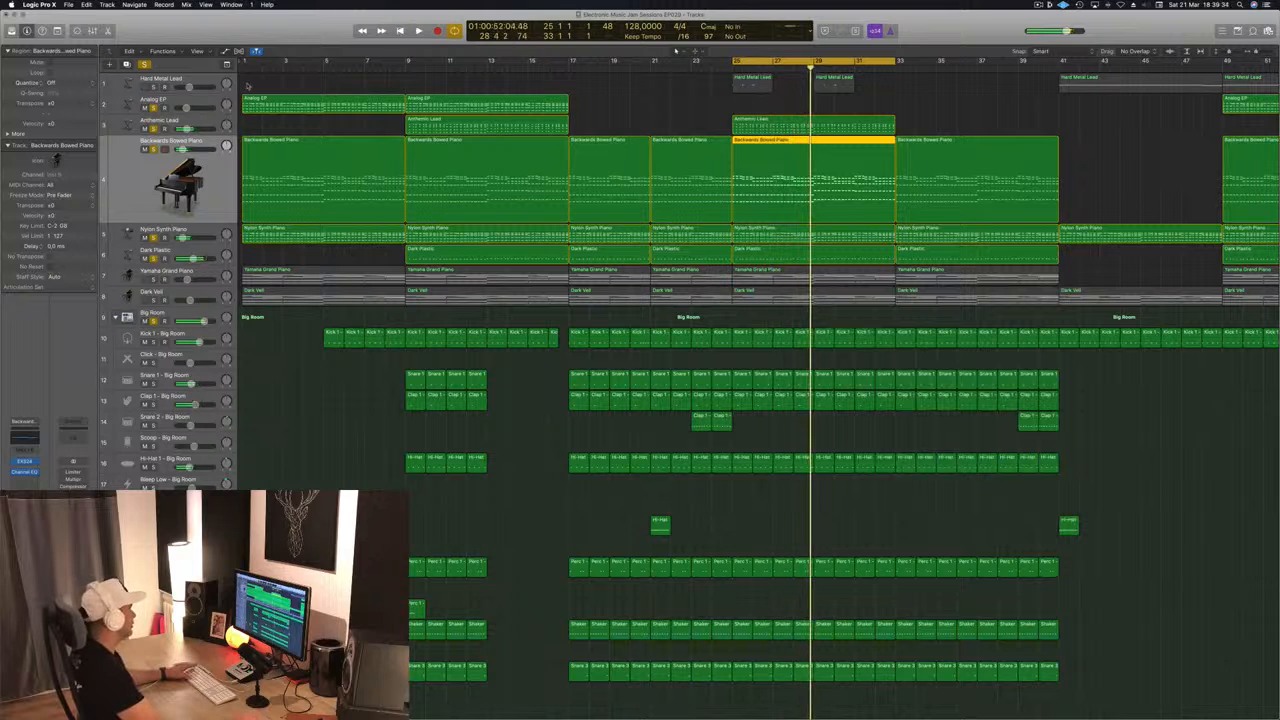
Clear the current solos and replay the loop with only the Anthemic Lead track soloed
{"action": "key", "text": "space"}
{"action": "left_click", "coordinate": [199, 121]}
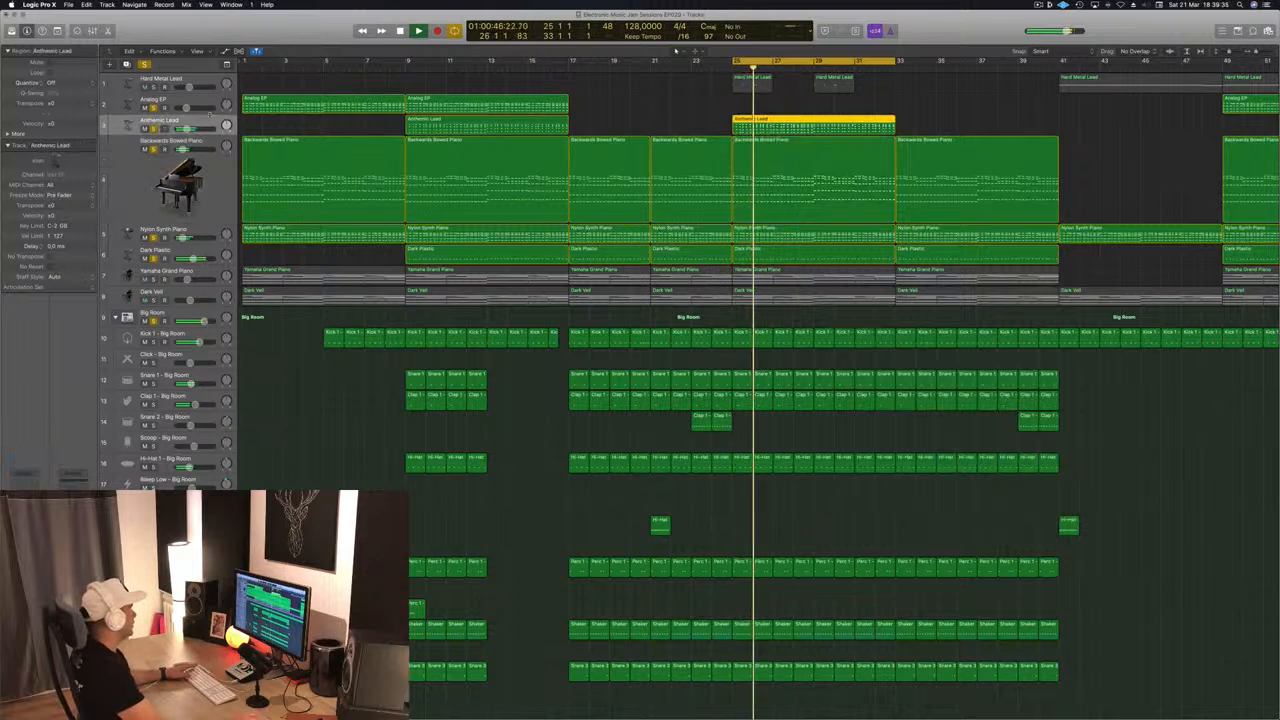
{"action": "left_click", "coordinate": [143, 63]}
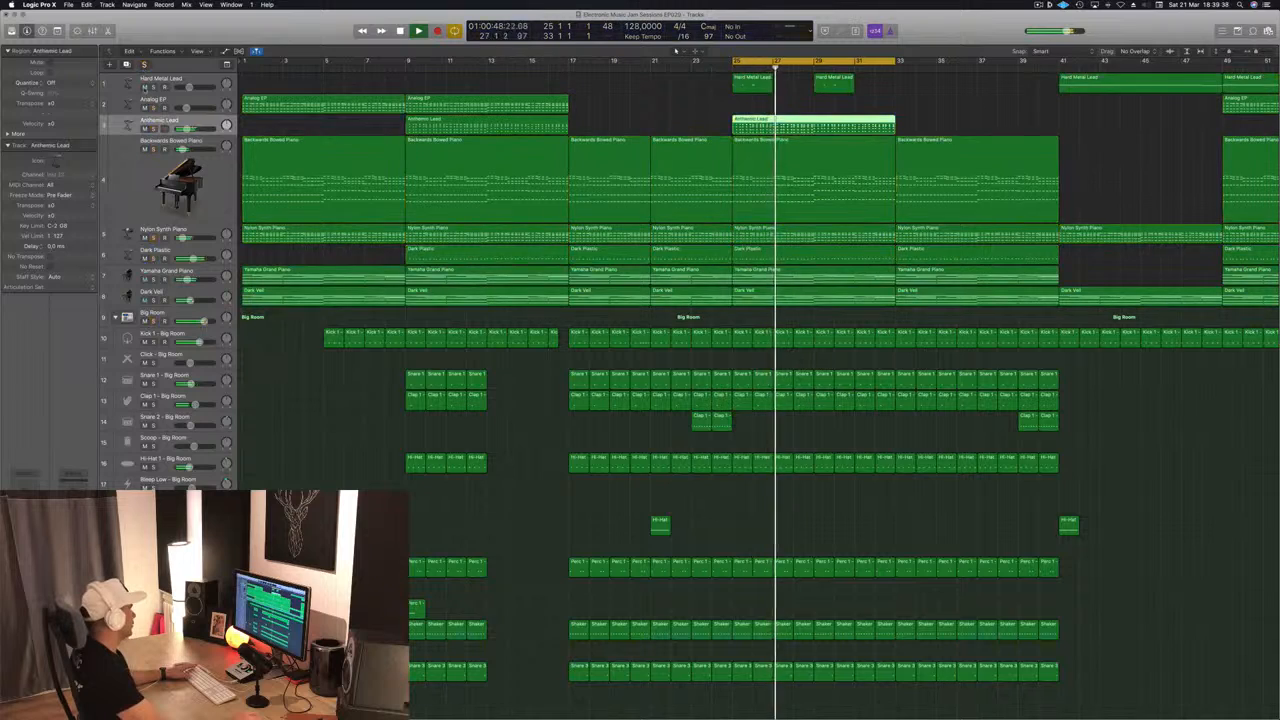
{"action": "left_click", "coordinate": [154, 107]}
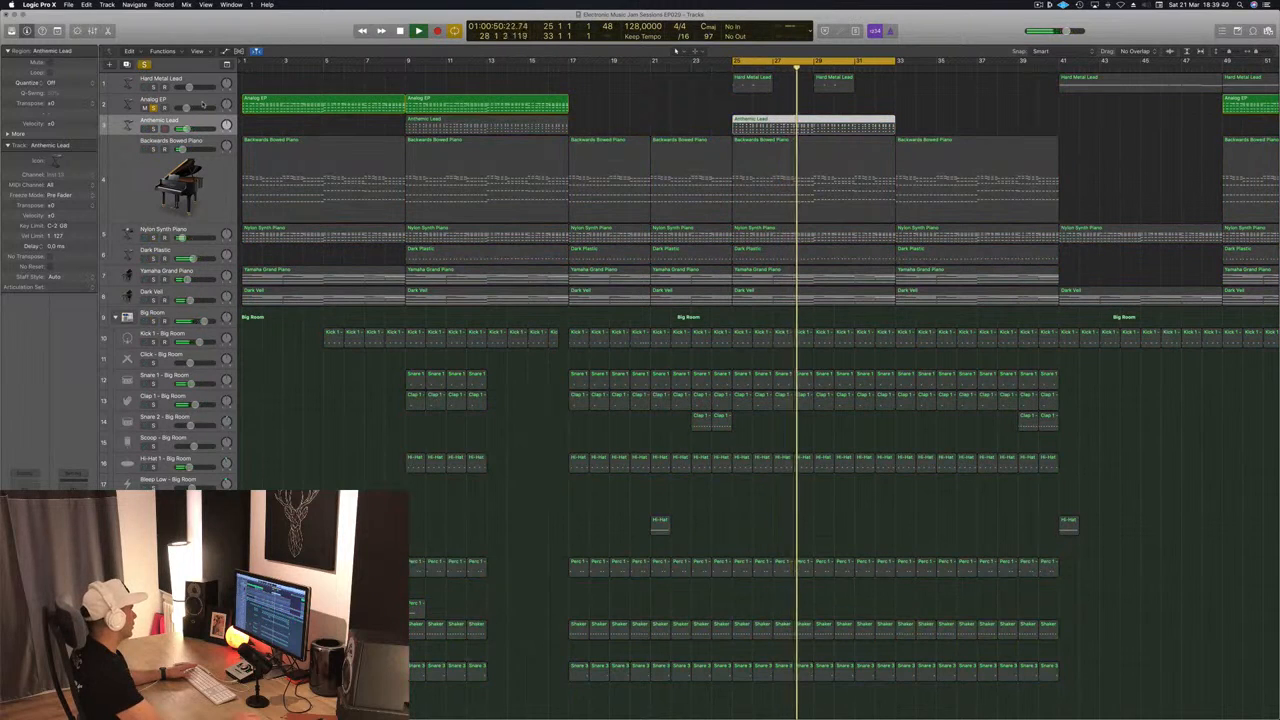
{"action": "left_click", "coordinate": [154, 107]}
{"action": "left_click", "coordinate": [154, 128]}
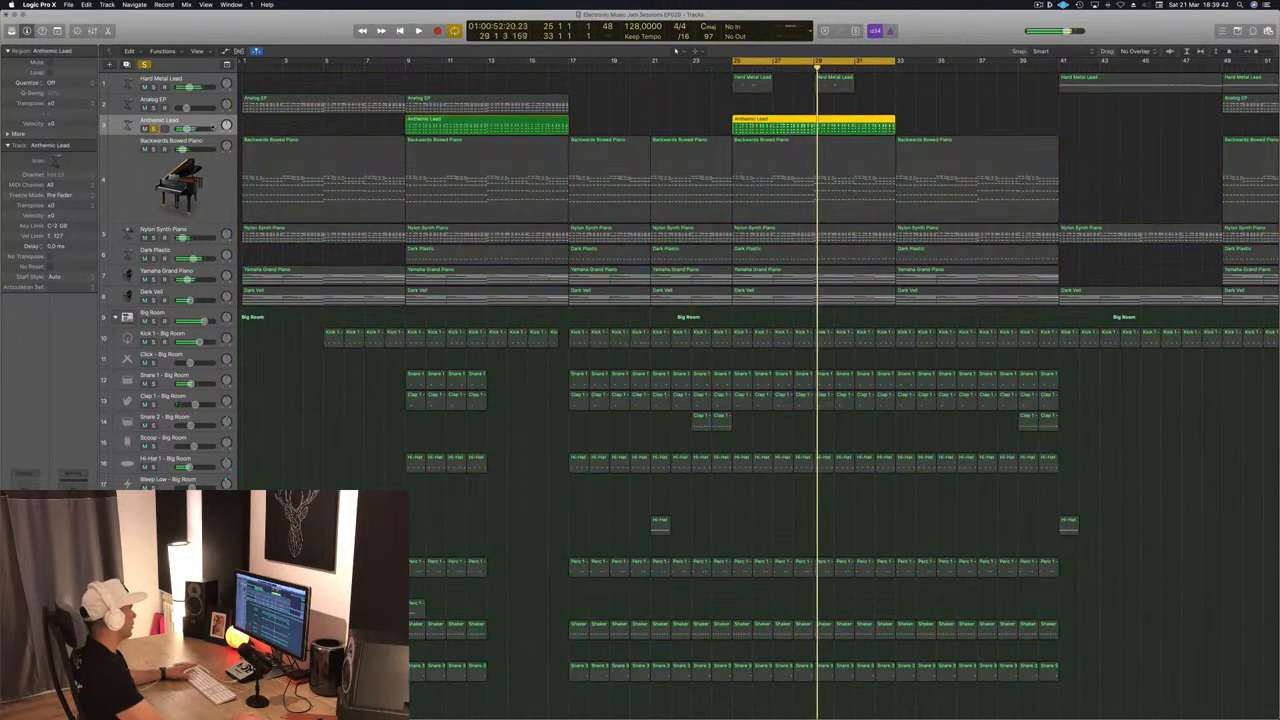
{"action": "key", "text": "space"}
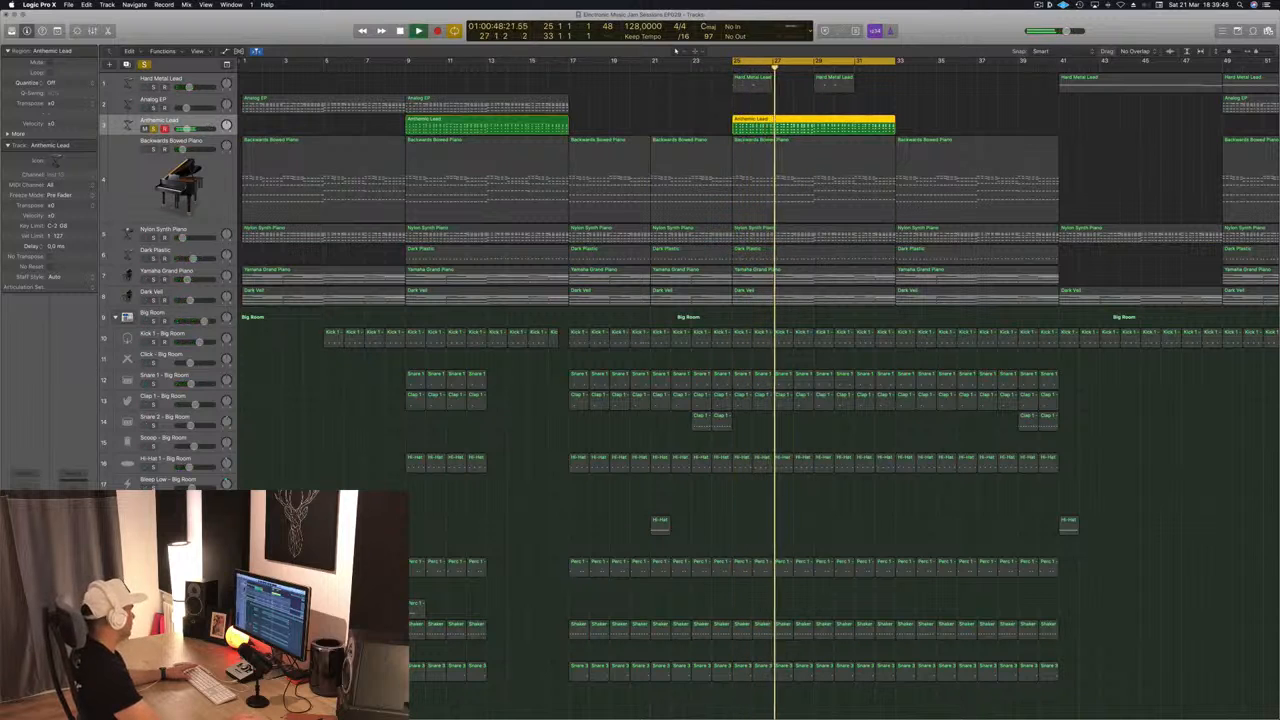
Open the Anthemic Lead Compressor, set release to 5.0 ms and attack to 0.0 ms, and turn off automatic release and Auto Gain
{"action": "key", "text": "v"}
{"action": "left_click_drag", "start_coordinate": [428, 73], "coordinate": [571, 123]}
{"action": "left_click_drag", "start_coordinate": [525, 395], "coordinate": [469, 408]}
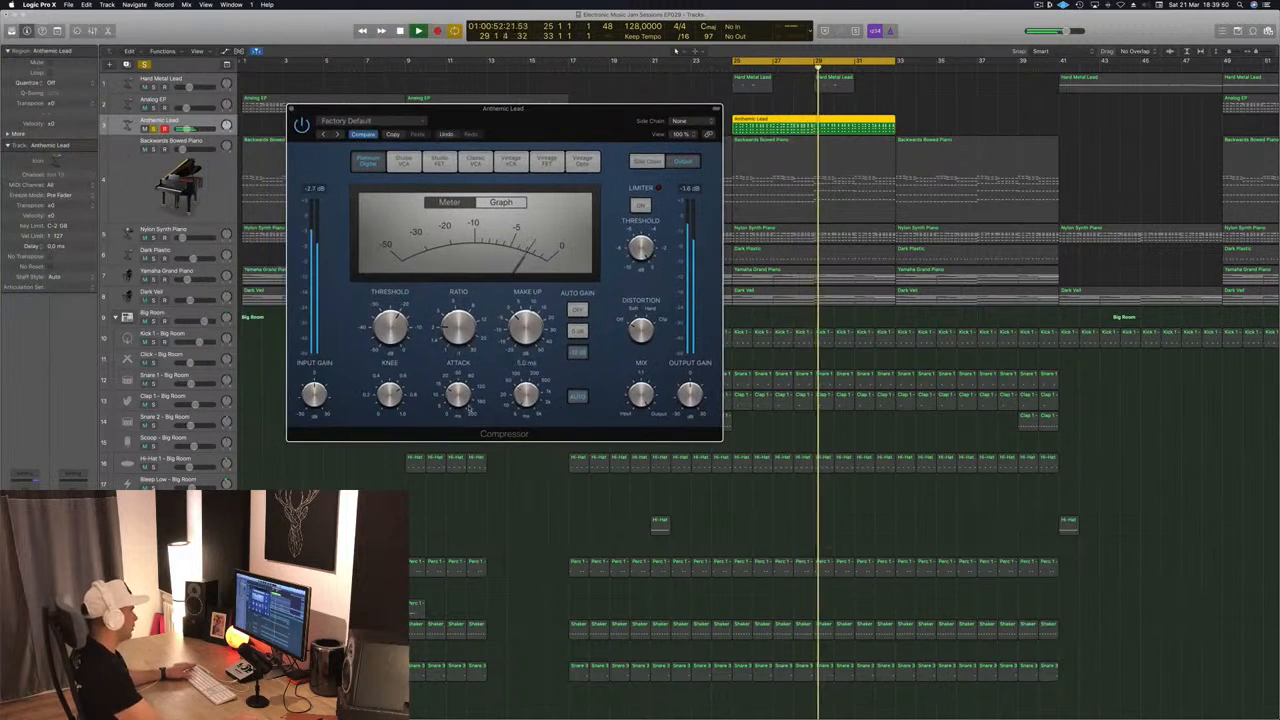
{"action": "left_click", "coordinate": [574, 398]}
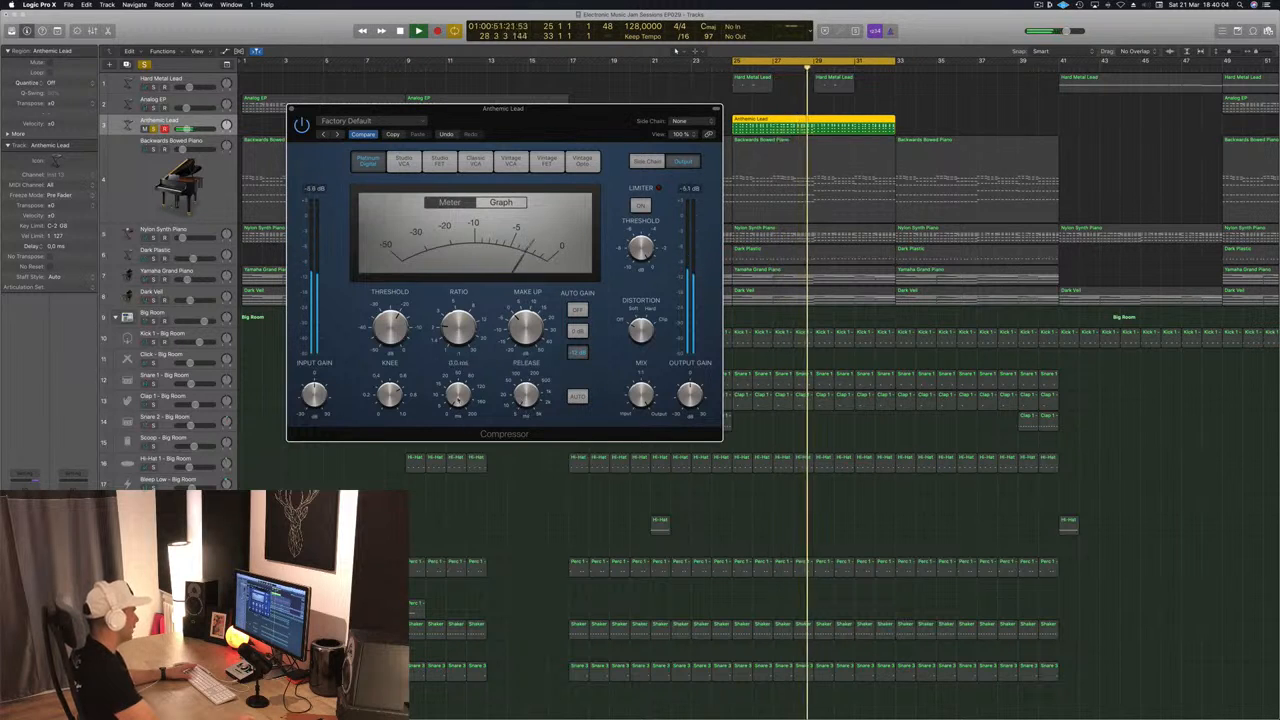
{"action": "left_click_drag", "start_coordinate": [586, 125], "coordinate": [635, 119]}
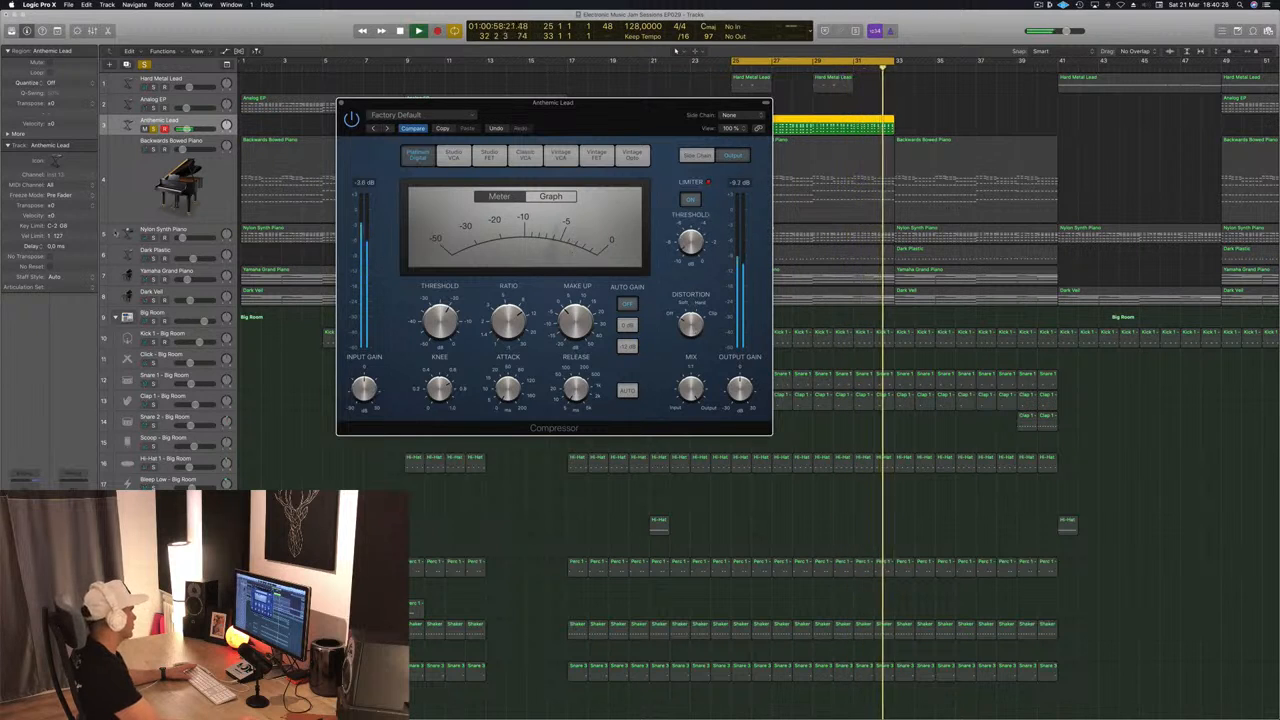
Move the Compressor window away from the tracks, and replay the loop with all solos cleared
{"action": "left_click_drag", "start_coordinate": [555, 128], "coordinate": [770, 297]}
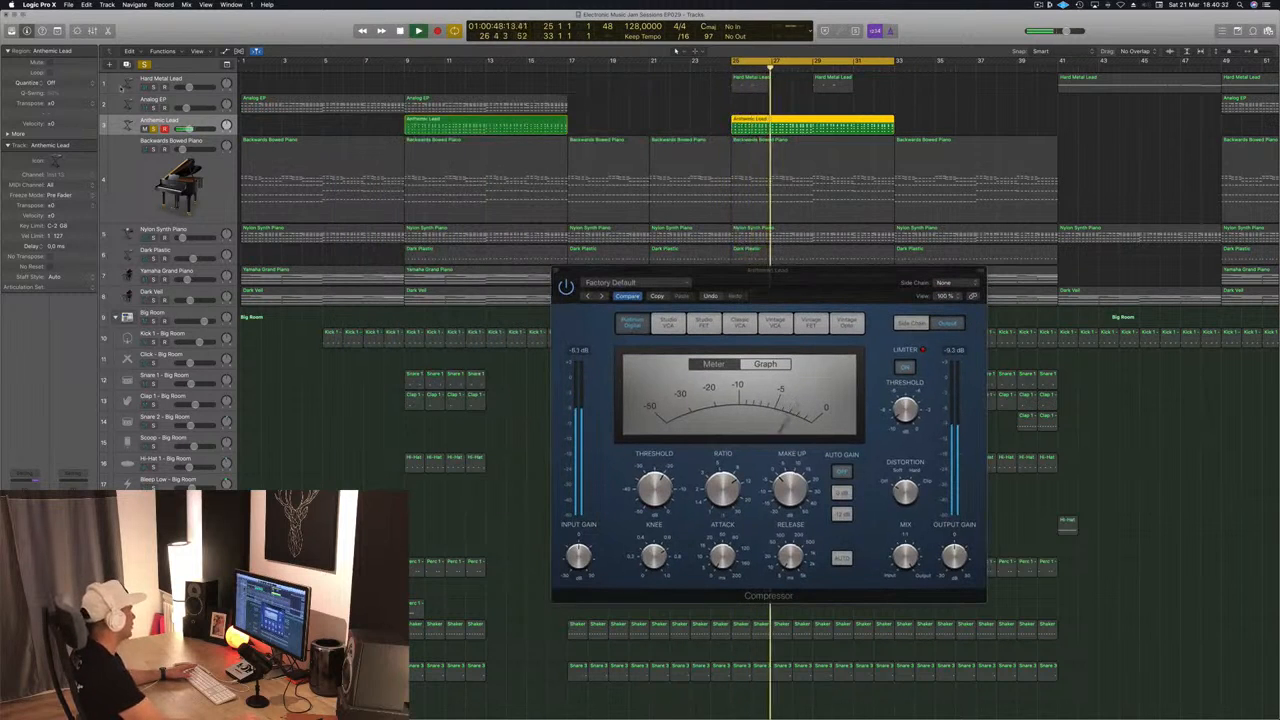
{"action": "key", "text": "super+a"}
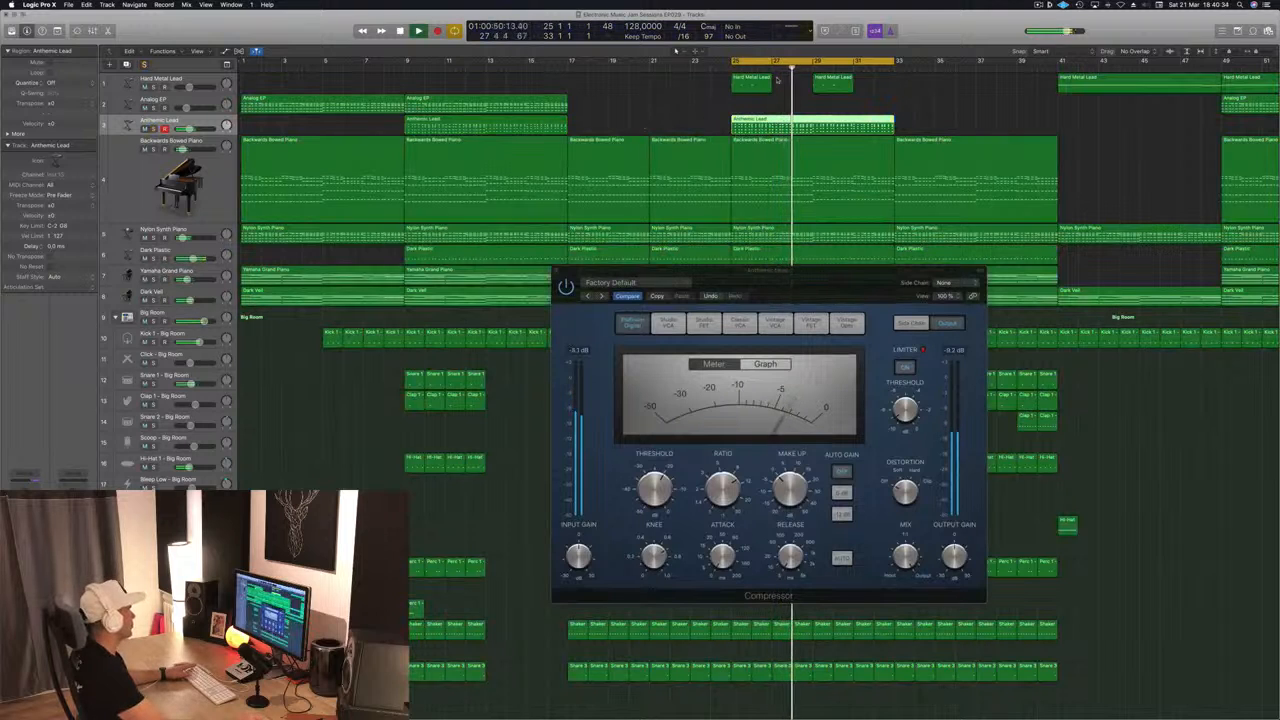
{"action": "key", "text": "space"}
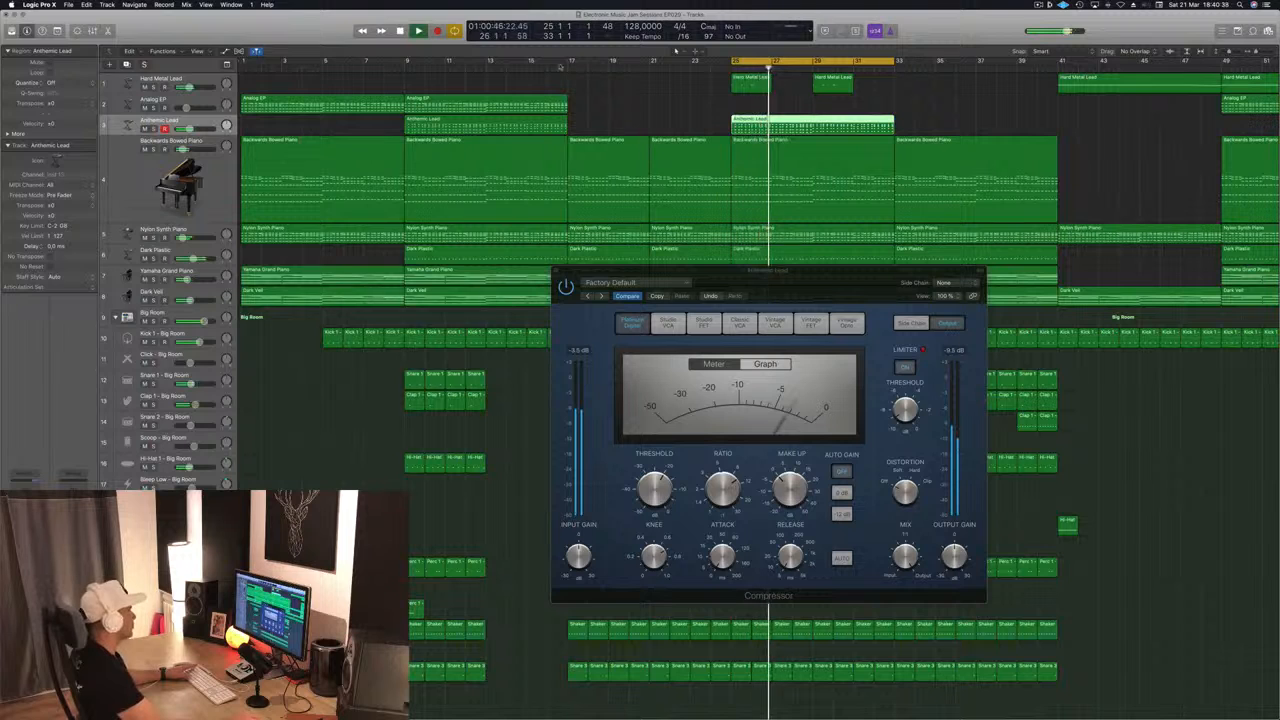
Open the Alchemy instrument on Anthemic Lead, solo the track and lower the sound's Decay
{"action": "key", "text": "v"}
{"action": "left_click_drag", "start_coordinate": [278, 21], "coordinate": [1048, 281]}
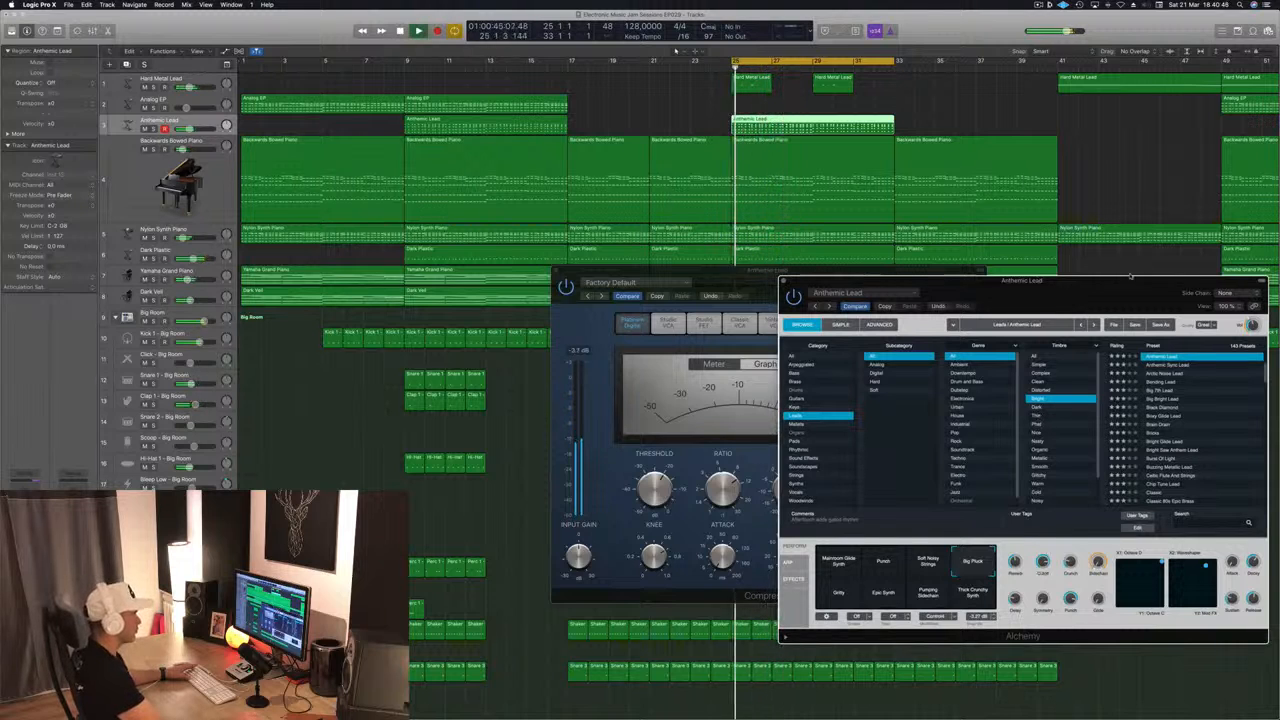
{"action": "left_click_drag", "start_coordinate": [1130, 277], "coordinate": [941, 271]}
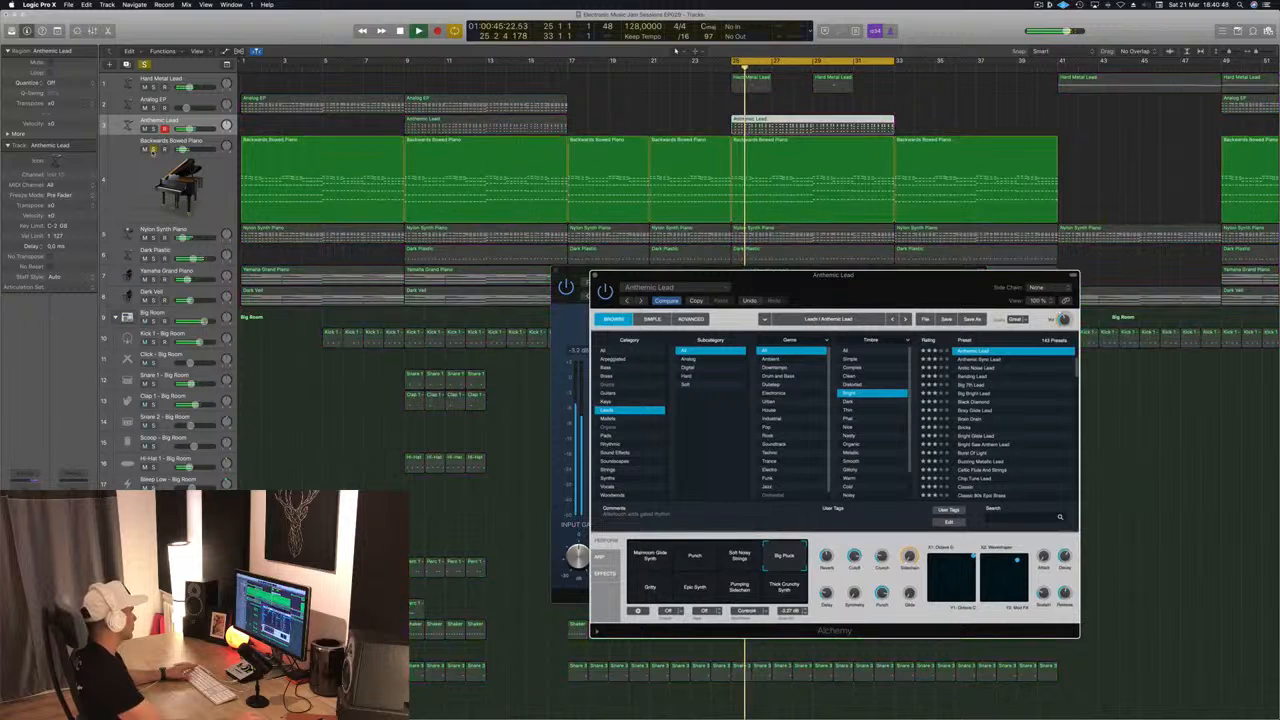
{"action": "key", "text": "ctrl+s"}
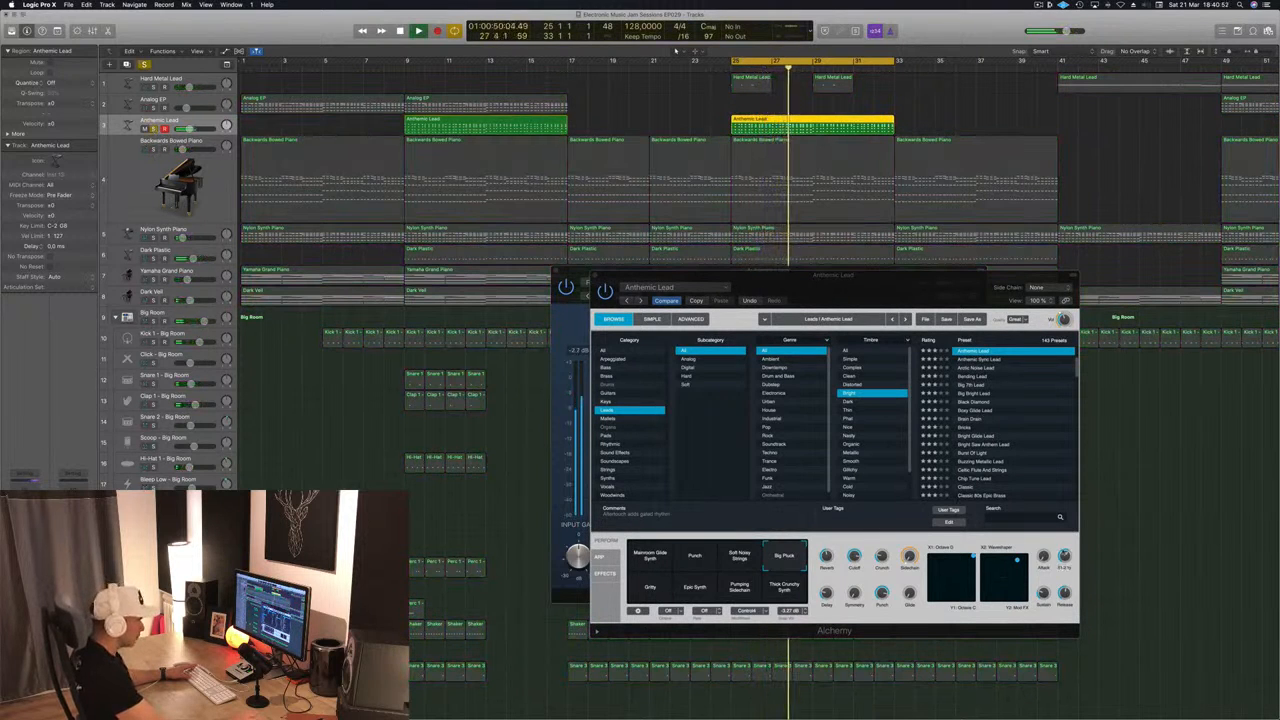
{"action": "left_click", "coordinate": [1066, 573]}
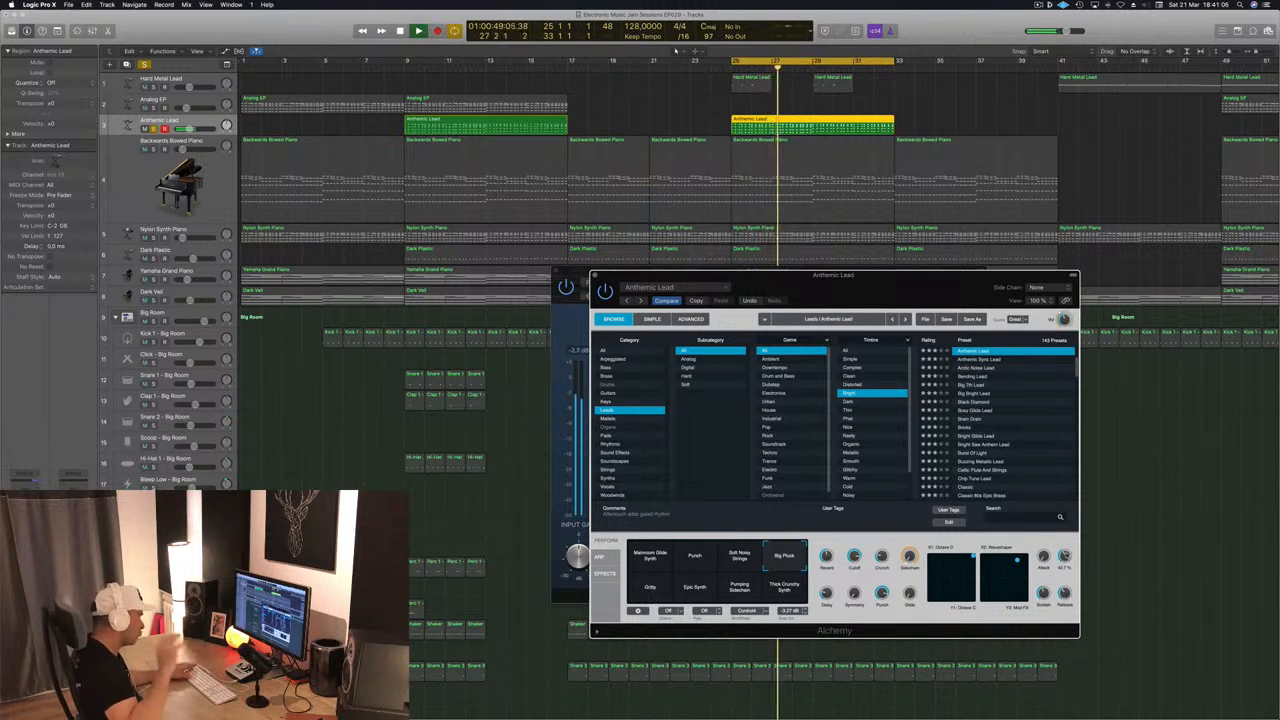
Restart the loop with Anthemic Lead soloed, and clear the solo to hear it in the full mix
{"action": "key", "text": "space"}
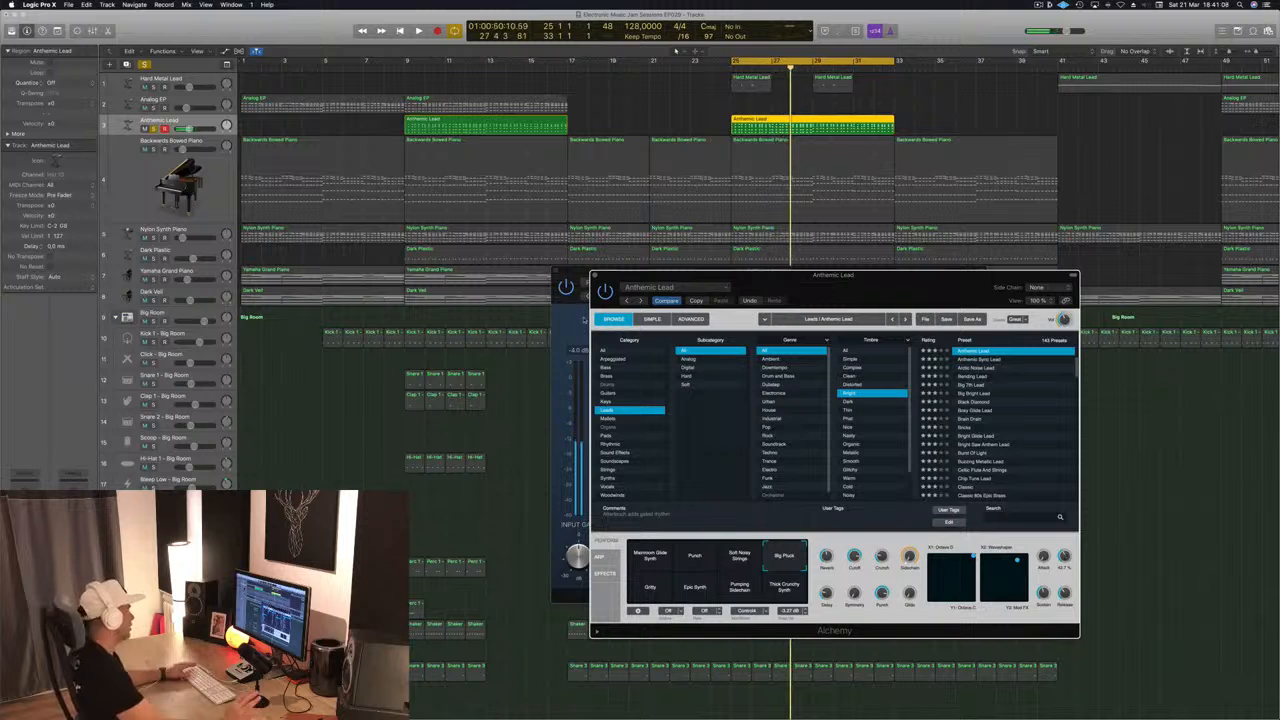
{"action": "key", "text": "space"}
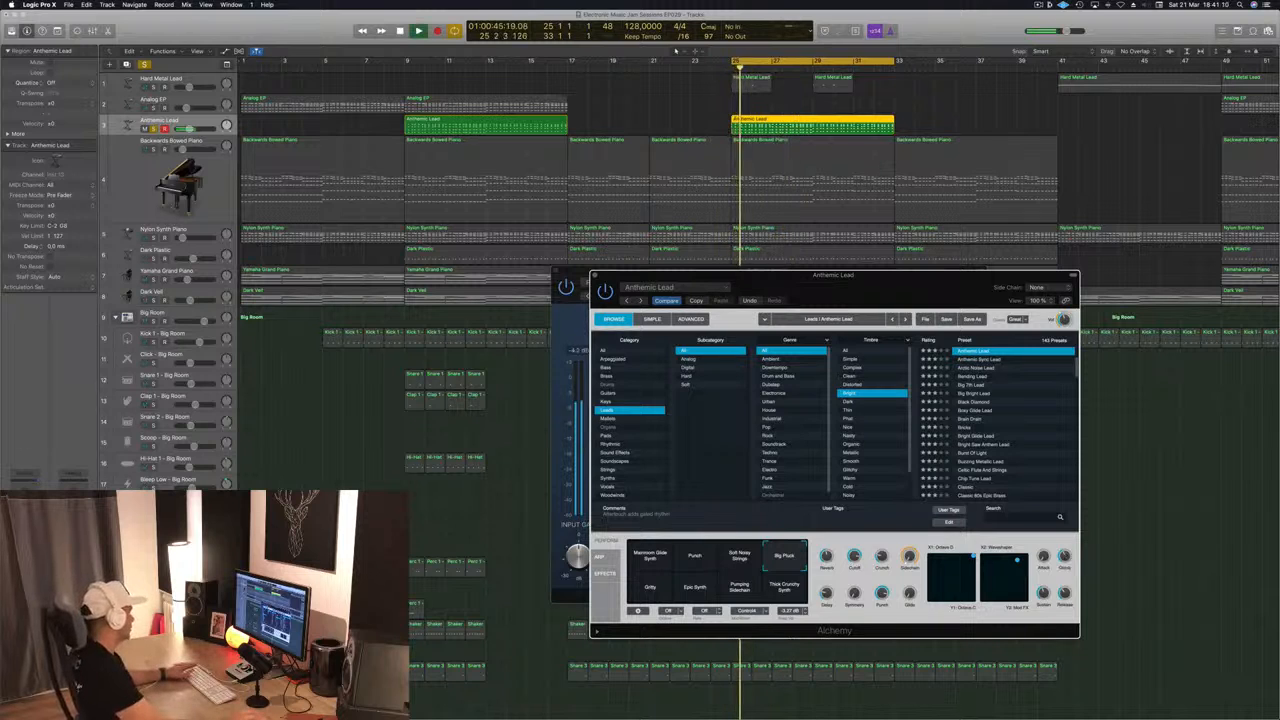
{"action": "key", "text": "super+a"}
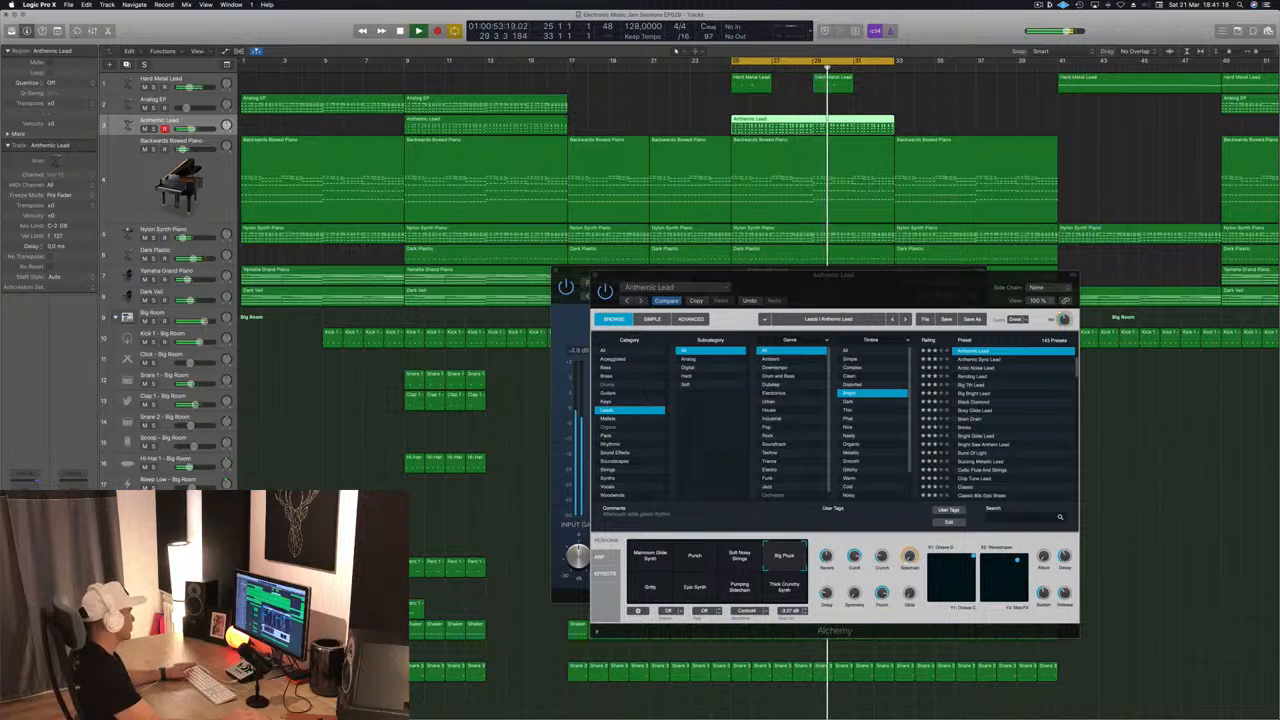
Move the Alchemy window aside, solo Anthemic Lead and adjust the sound's Decay and Sidechain performance controls
{"action": "left_click_drag", "start_coordinate": [832, 275], "coordinate": [720, 272]}
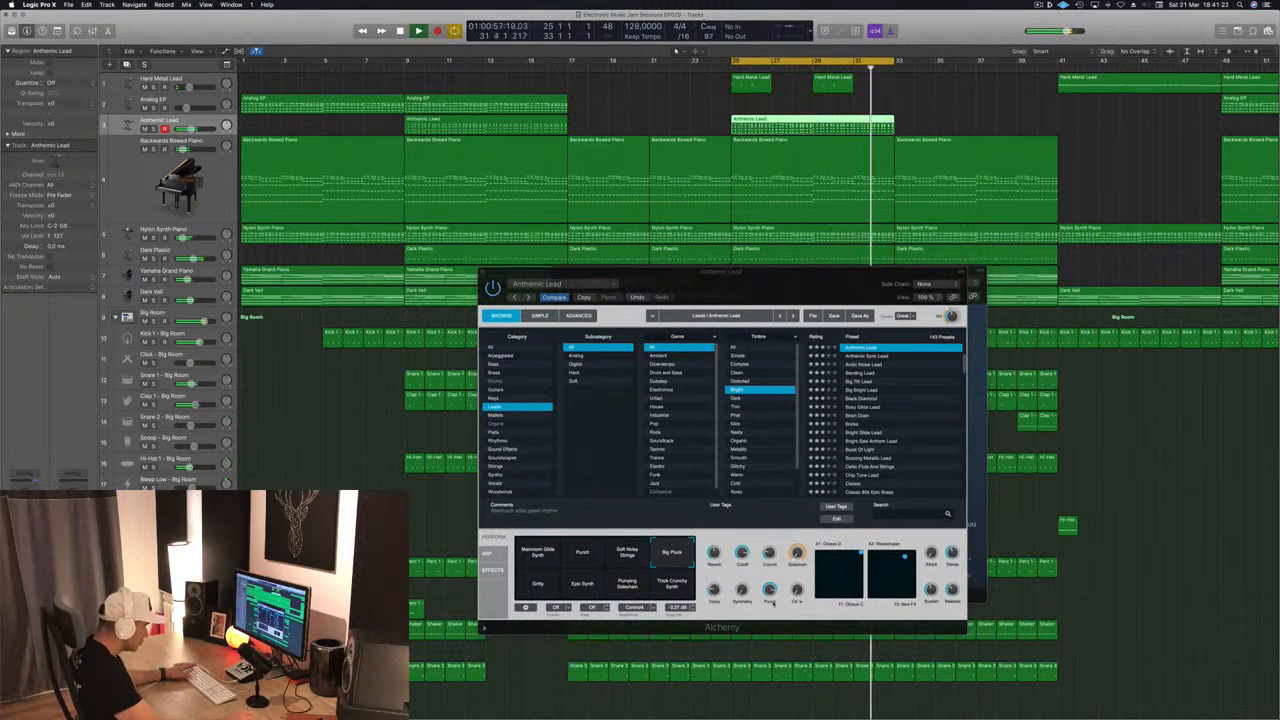
{"action": "left_click", "coordinate": [741, 590]}
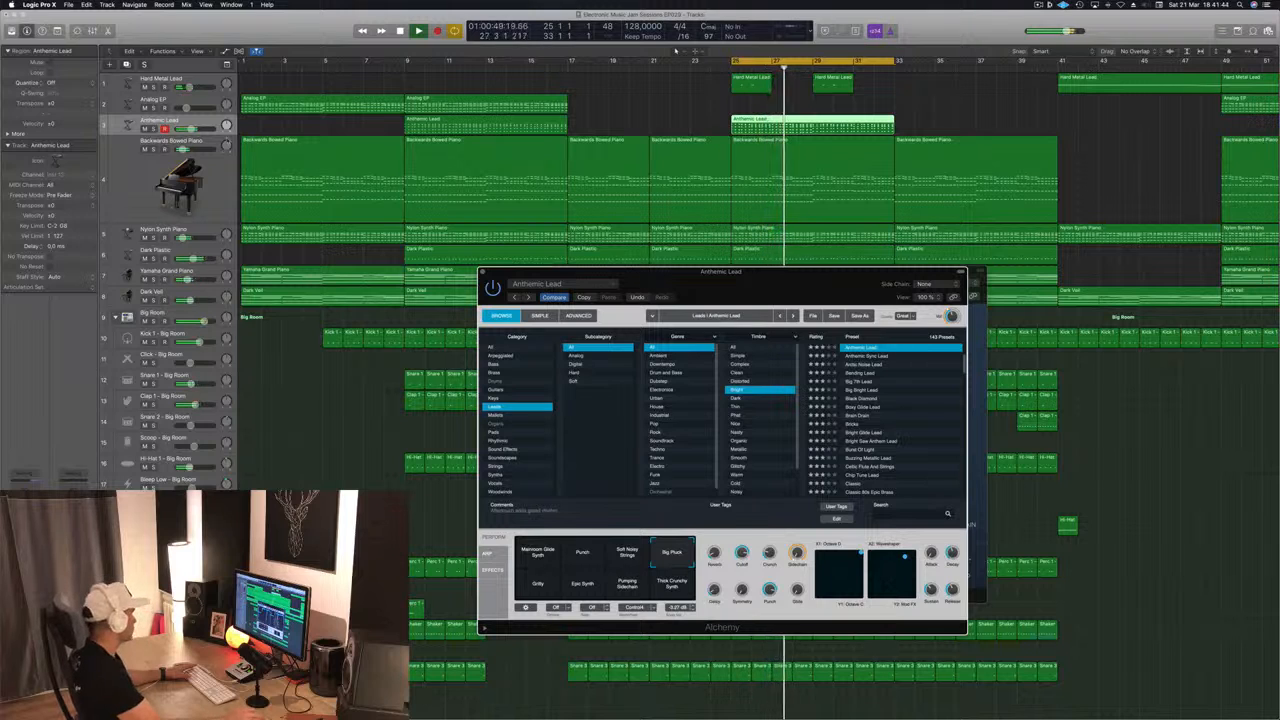
{"action": "key", "text": "s"}
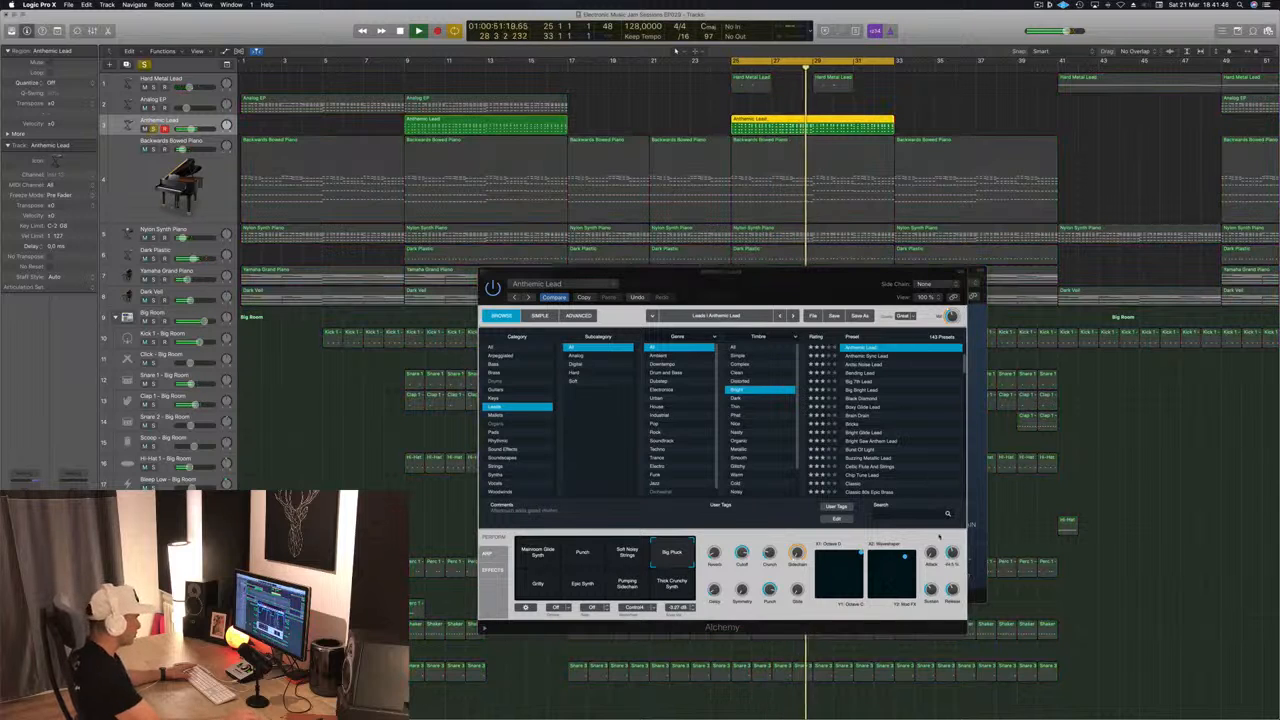
{"action": "left_click", "coordinate": [713, 590]}
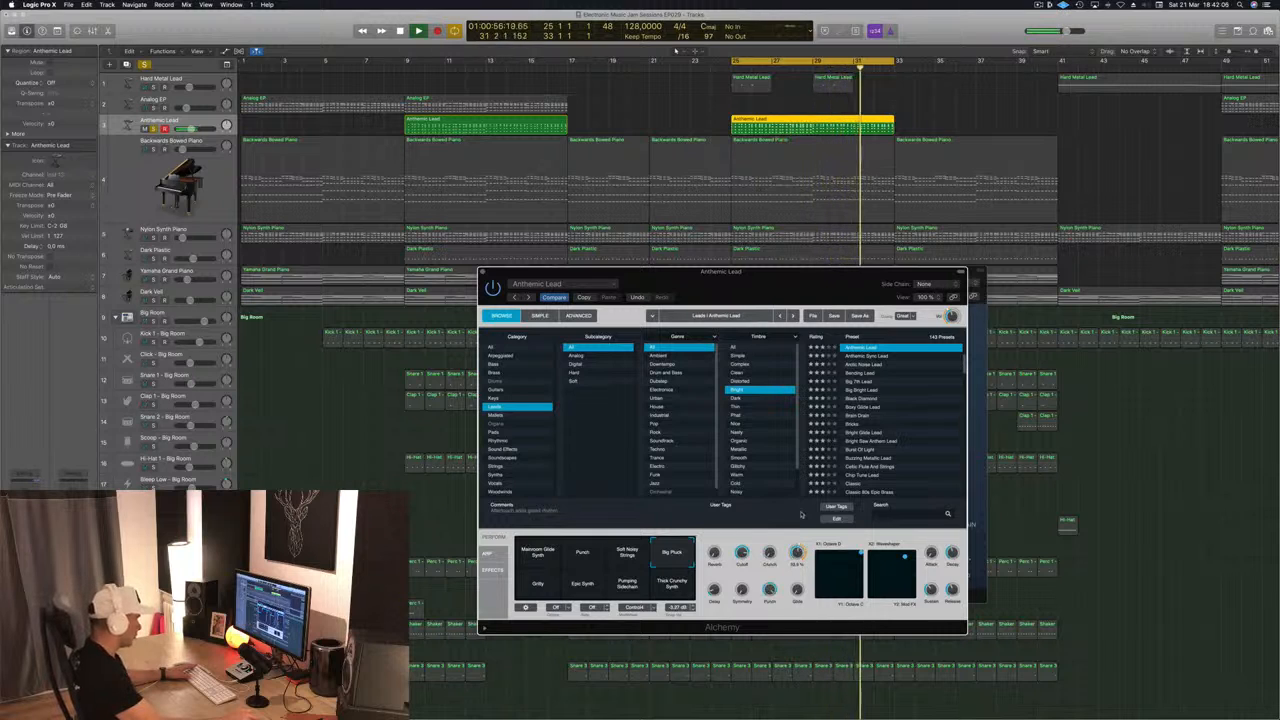
Set Alchemy's side chain input on Anthemic Lead to Bus 12, Sidechain Trigger, and solo the trigger kick track alongside it
{"action": "left_click", "coordinate": [949, 284]}
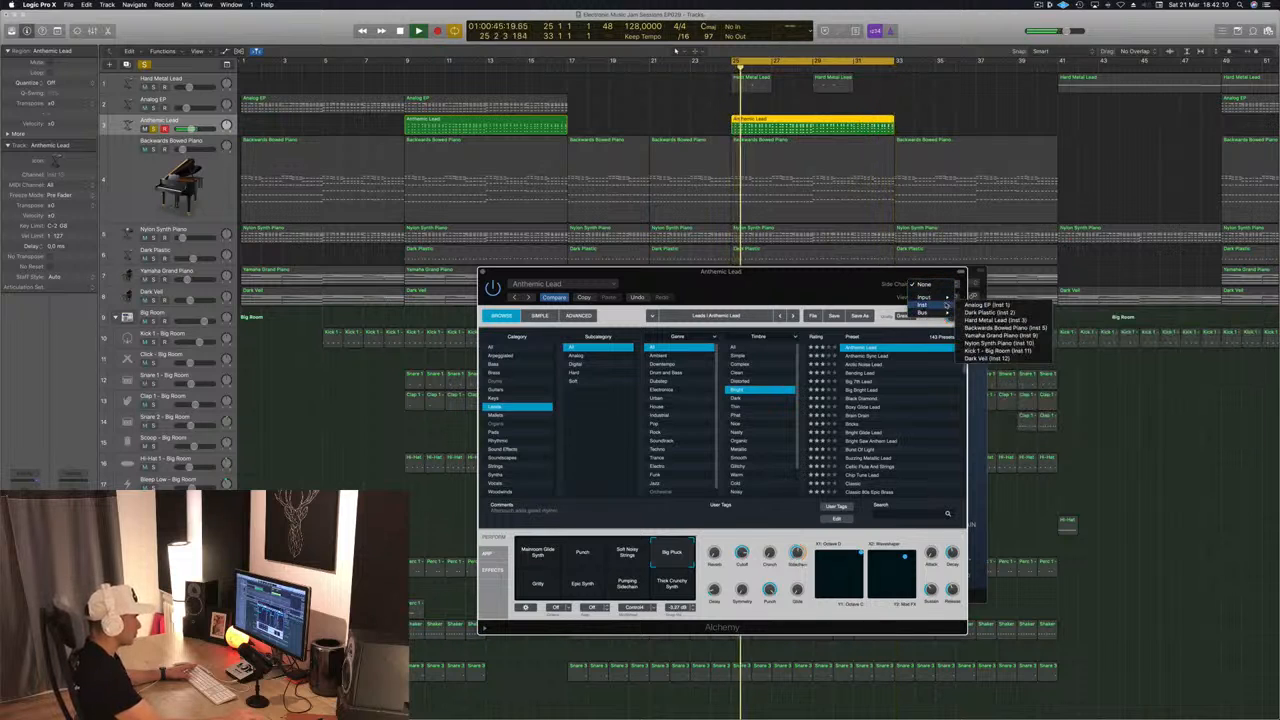
{"action": "mouse_move", "coordinate": [947, 300]}
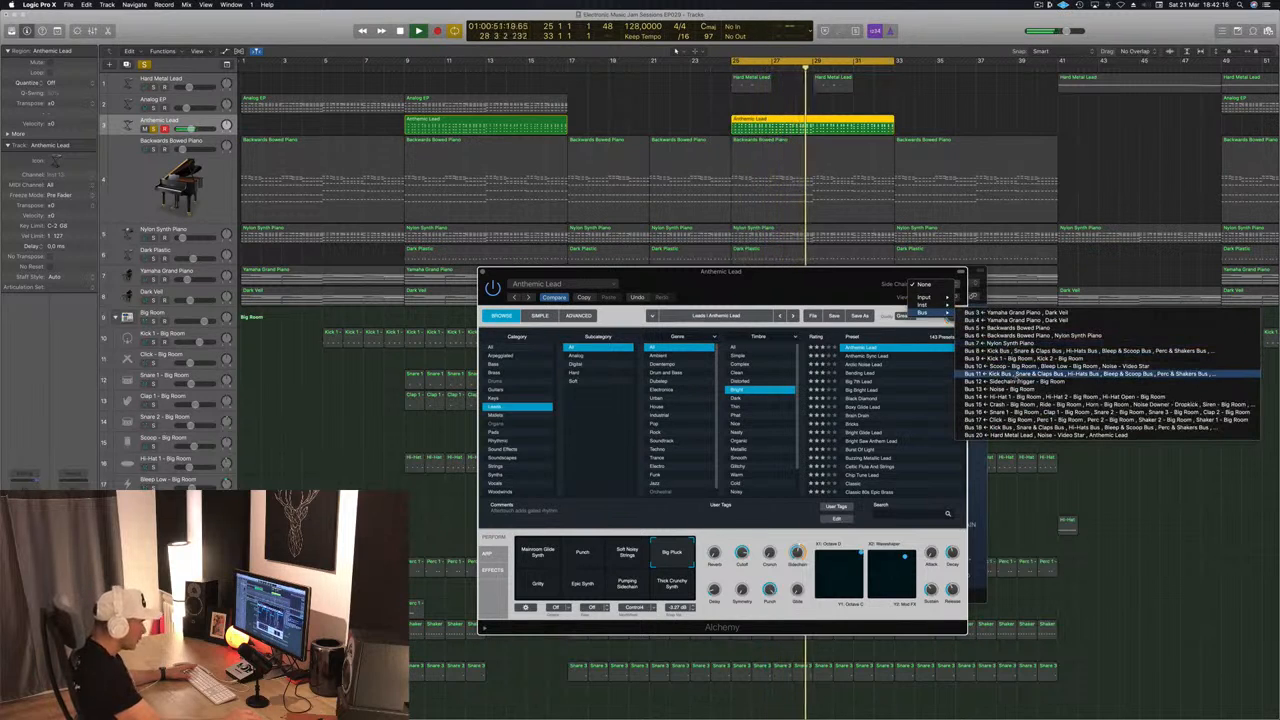
{"action": "left_click", "coordinate": [1000, 384]}
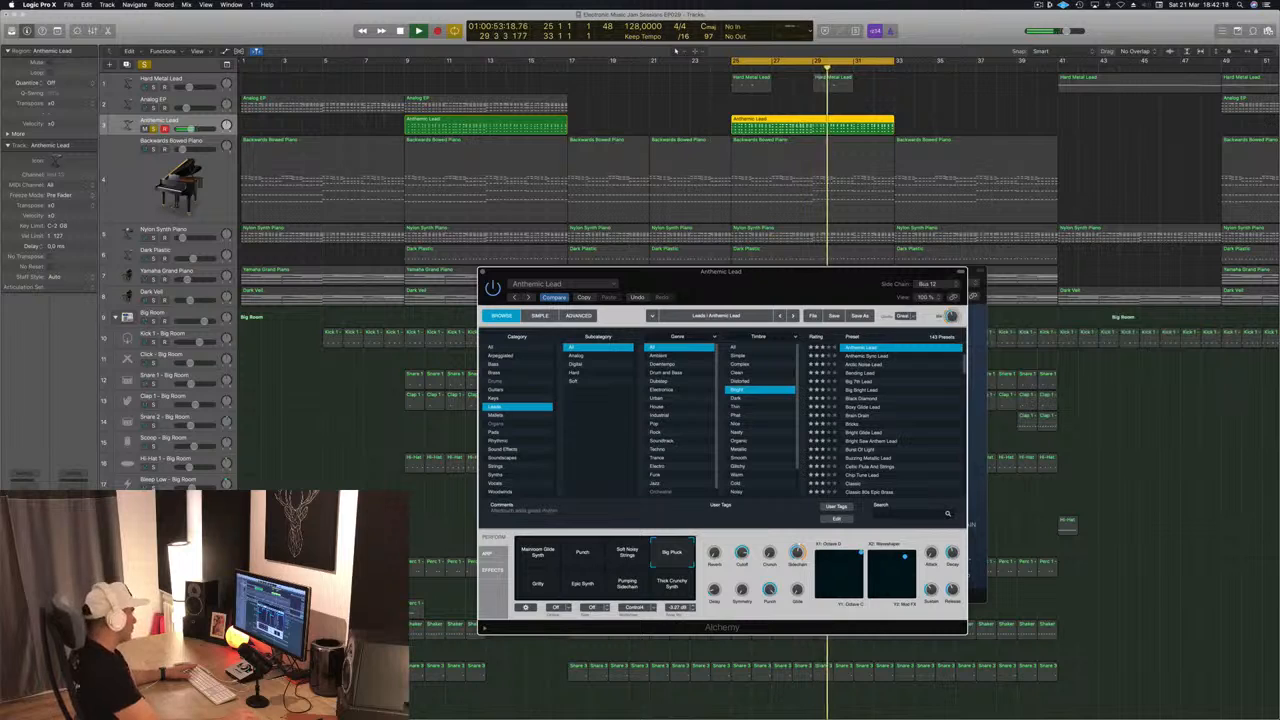
{"action": "scroll", "coordinate": [675, 49], "scroll_direction": "down", "scroll_amount": 5}
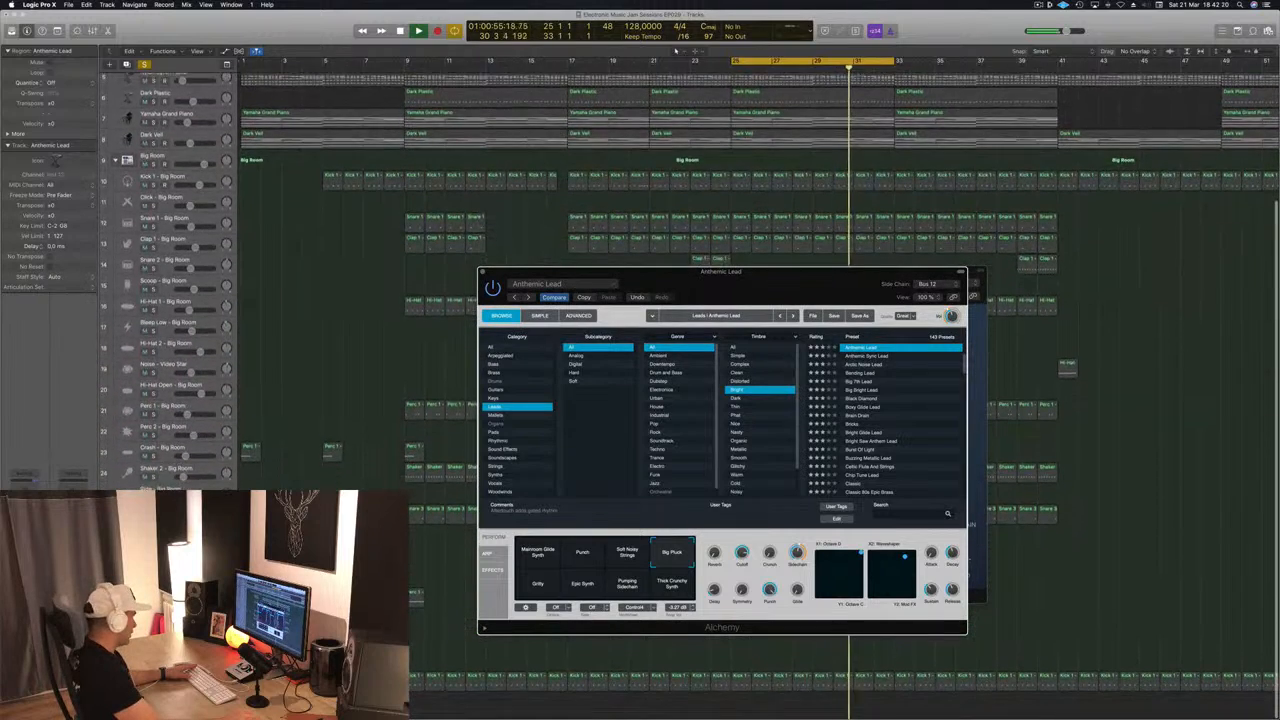
{"action": "scroll", "coordinate": [675, 49], "scroll_direction": "up", "scroll_amount": 1}
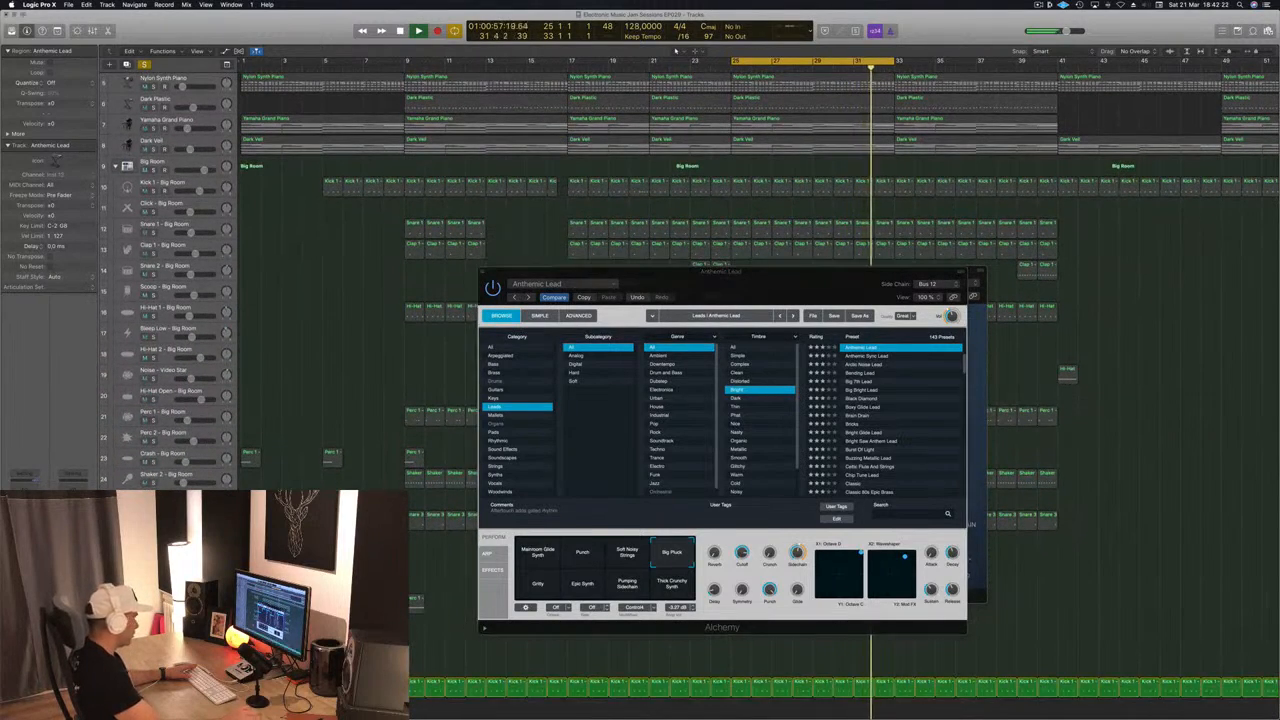
Clear all solos and close the Anthemic Lead Alchemy and Compressor windows
{"action": "left_click_drag", "start_coordinate": [824, 269], "coordinate": [795, 281]}
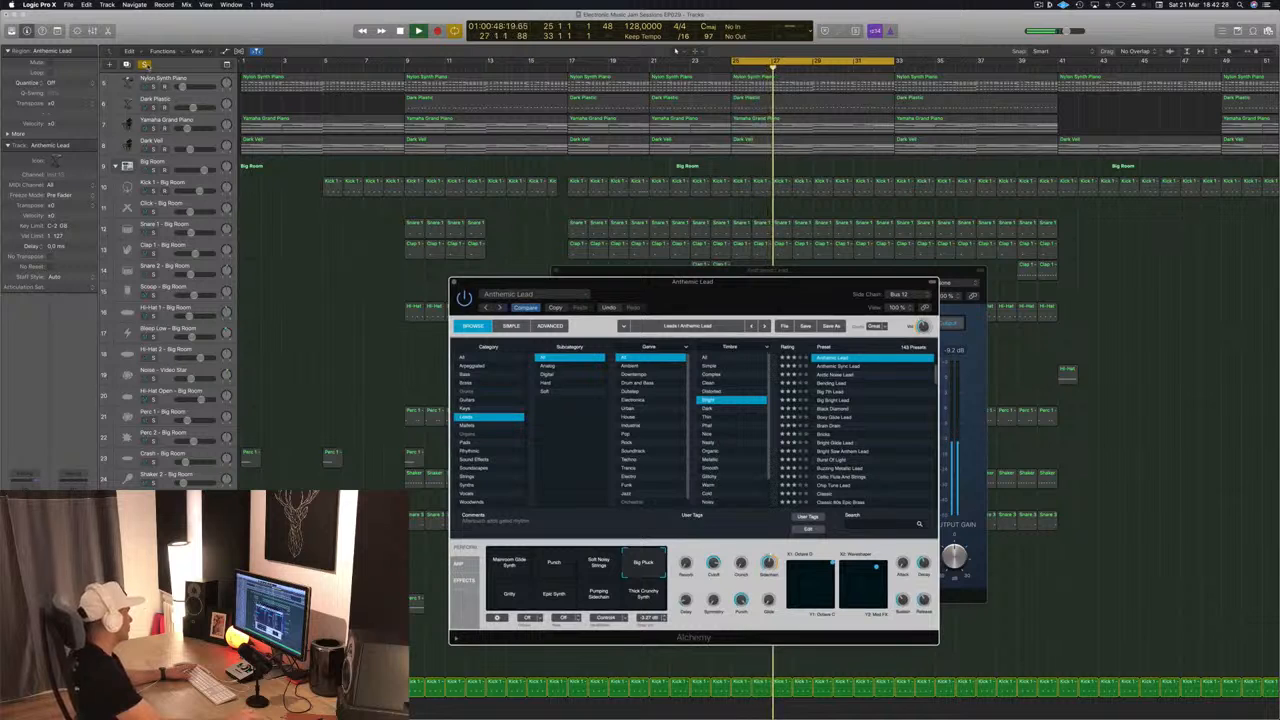
{"action": "left_click", "coordinate": [676, 49]}
{"action": "left_click_drag", "start_coordinate": [741, 288], "coordinate": [699, 308]}
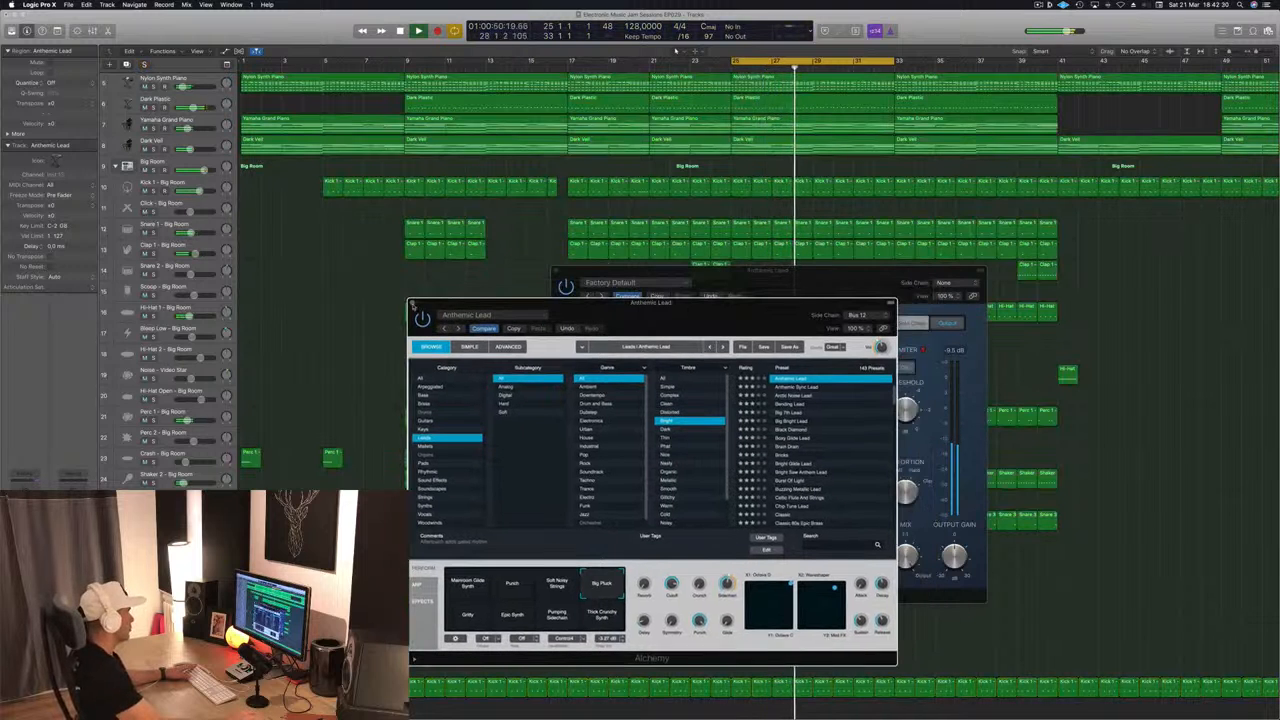
{"action": "left_click", "coordinate": [412, 302]}
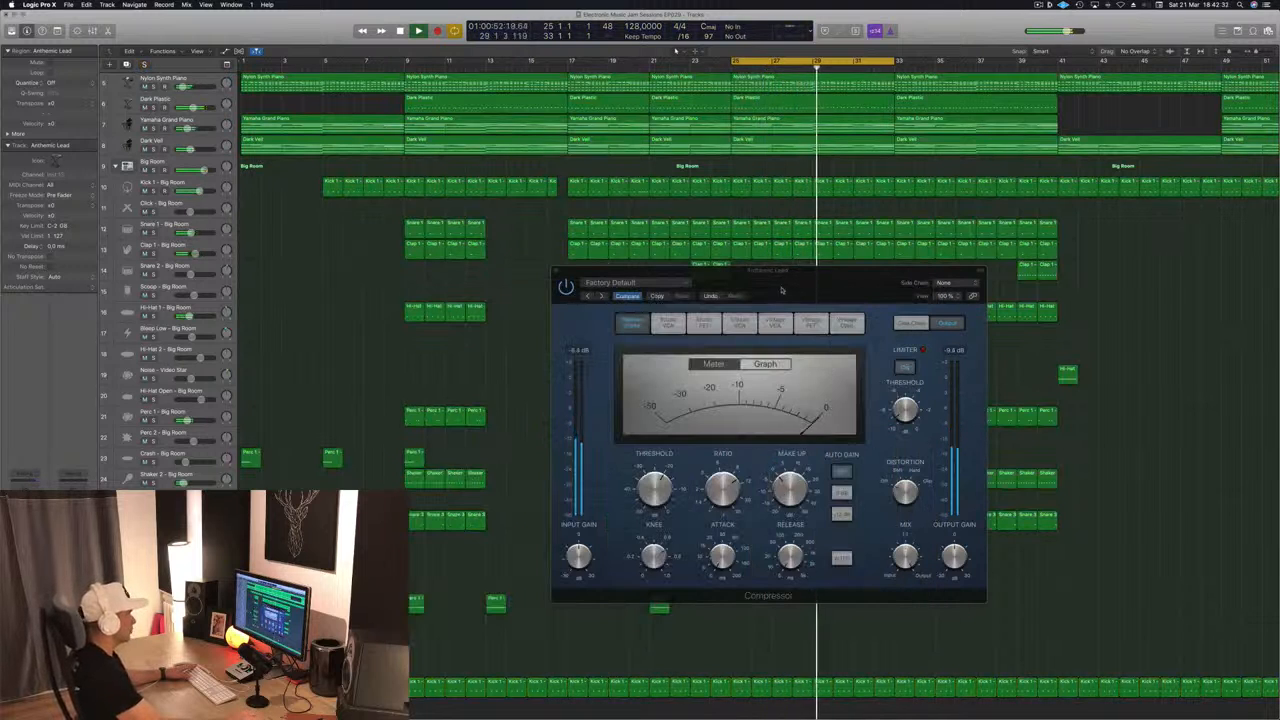
{"action": "left_click_drag", "start_coordinate": [808, 289], "coordinate": [729, 333]}
{"action": "key", "text": "super+w"}
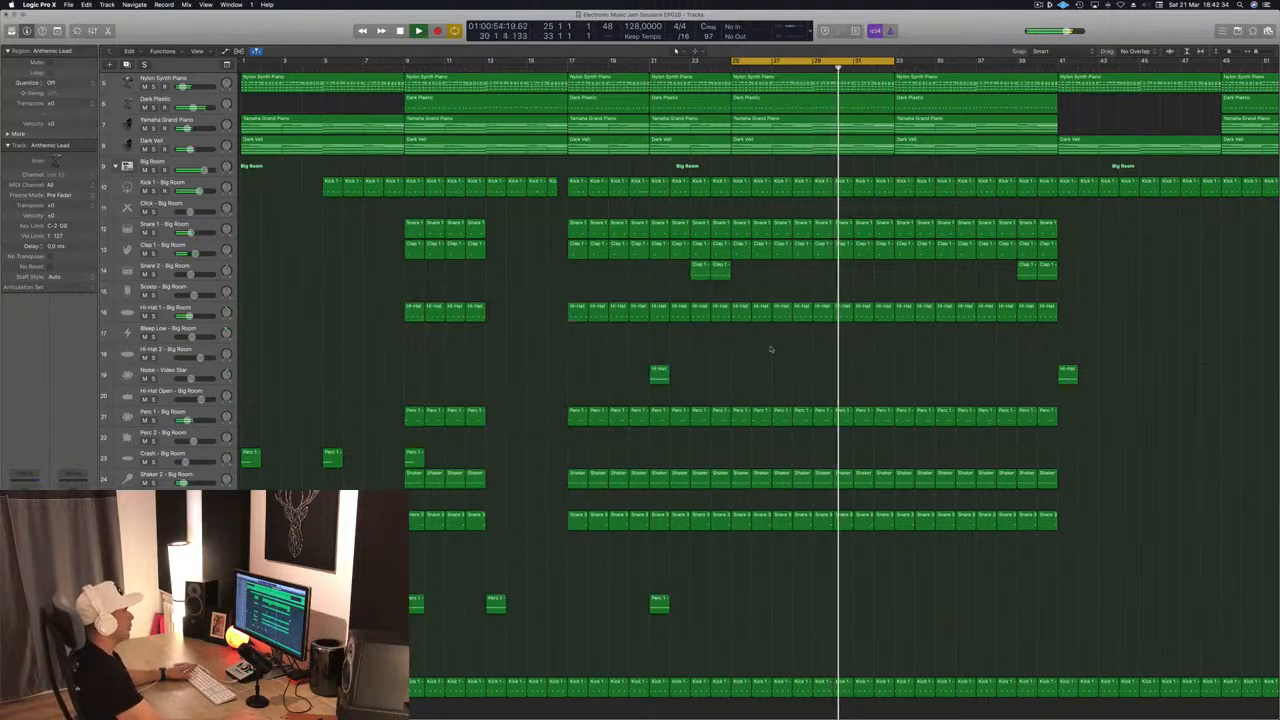
Restart the loop from bar 25 and select the Hard Metal Lead track
{"action": "scroll", "coordinate": [925, 99], "scroll_direction": "up", "scroll_amount": 2}
{"action": "scroll", "coordinate": [925, 99], "scroll_direction": "up", "scroll_amount": 3}
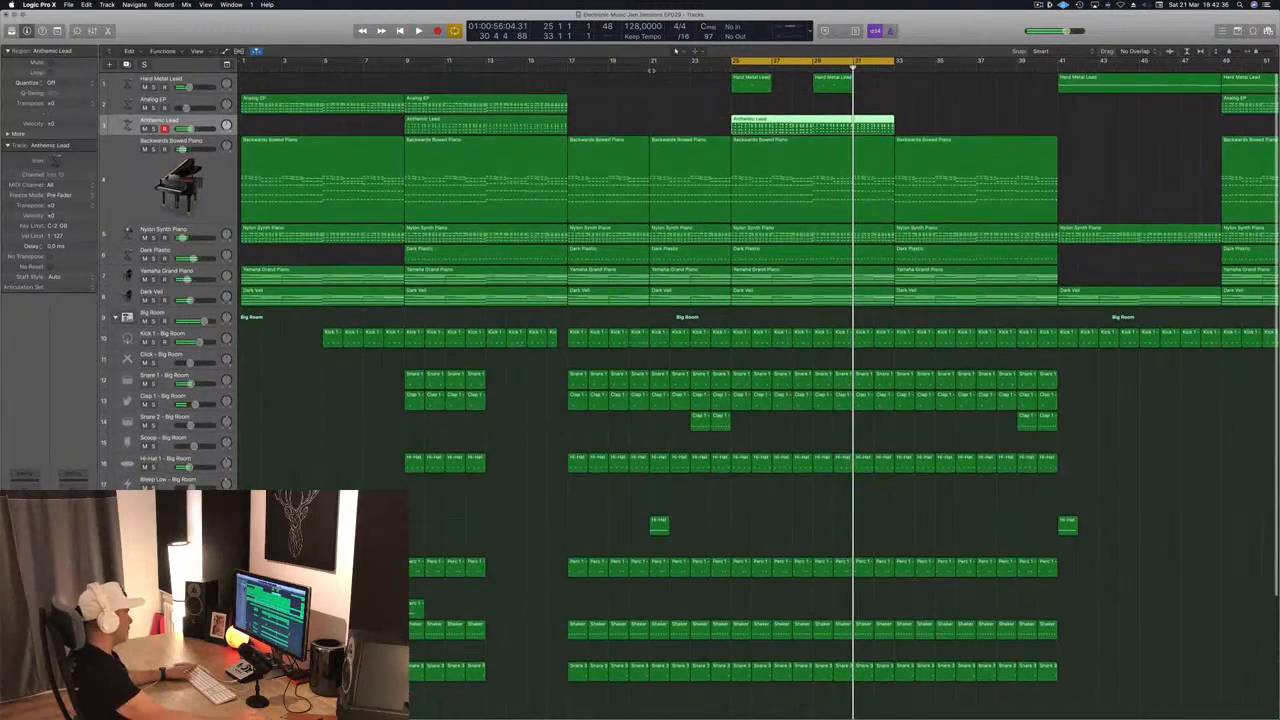
{"action": "key", "text": "space"}
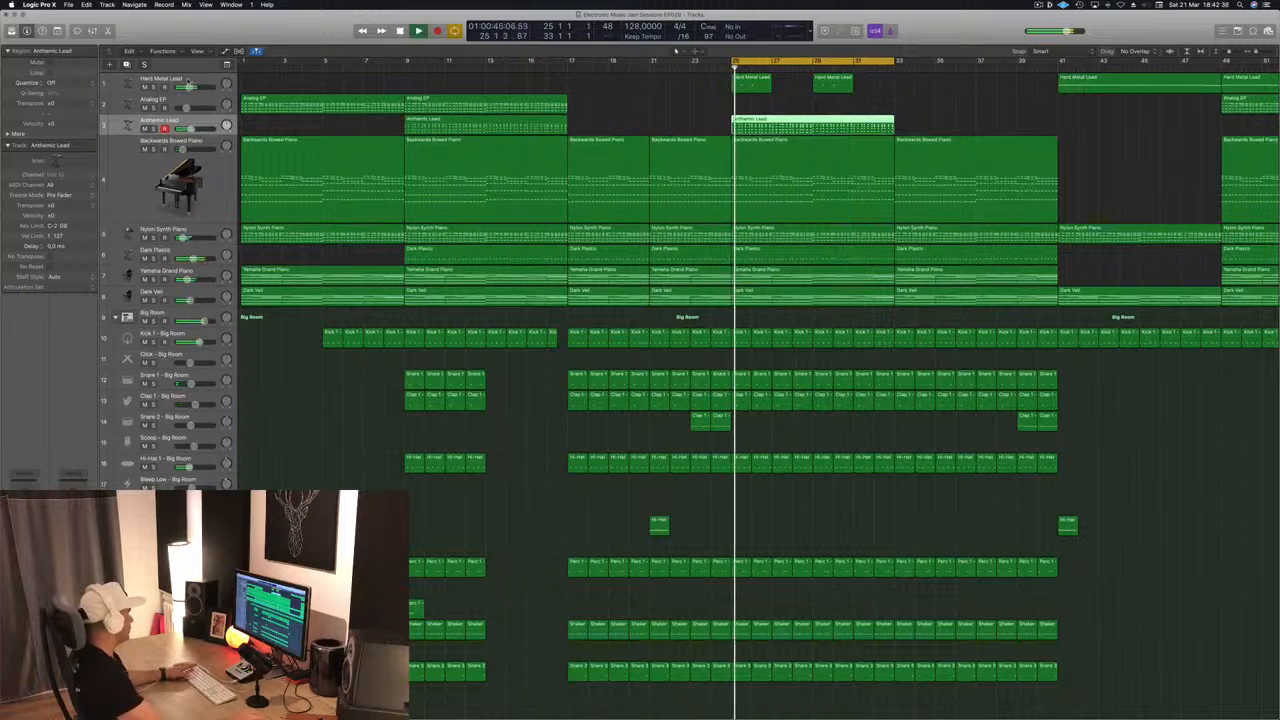
{"action": "key", "text": "Up"}
{"action": "key", "text": "Up"}
{"action": "key", "text": "space"}
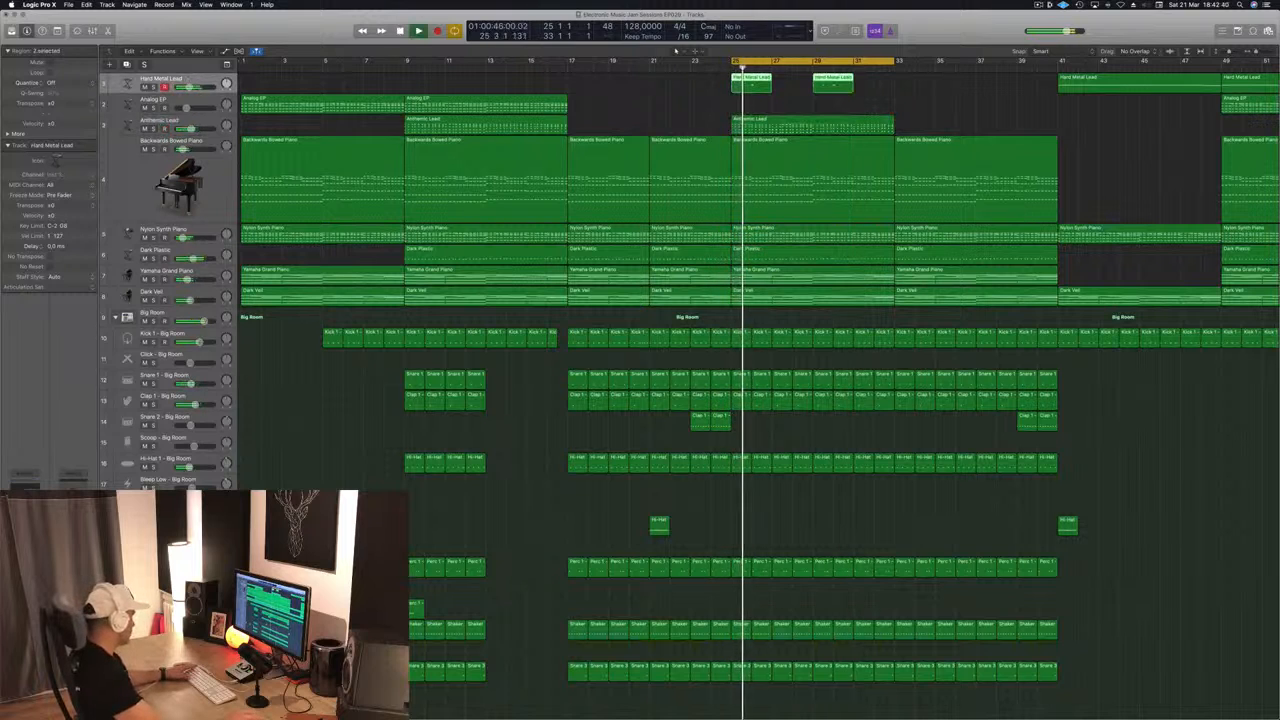
Show the Hard Metal Lead plug-in windows, including its Channel EQ, and replay the loop from its start
{"action": "key", "text": "space"}
{"action": "key", "text": "v"}
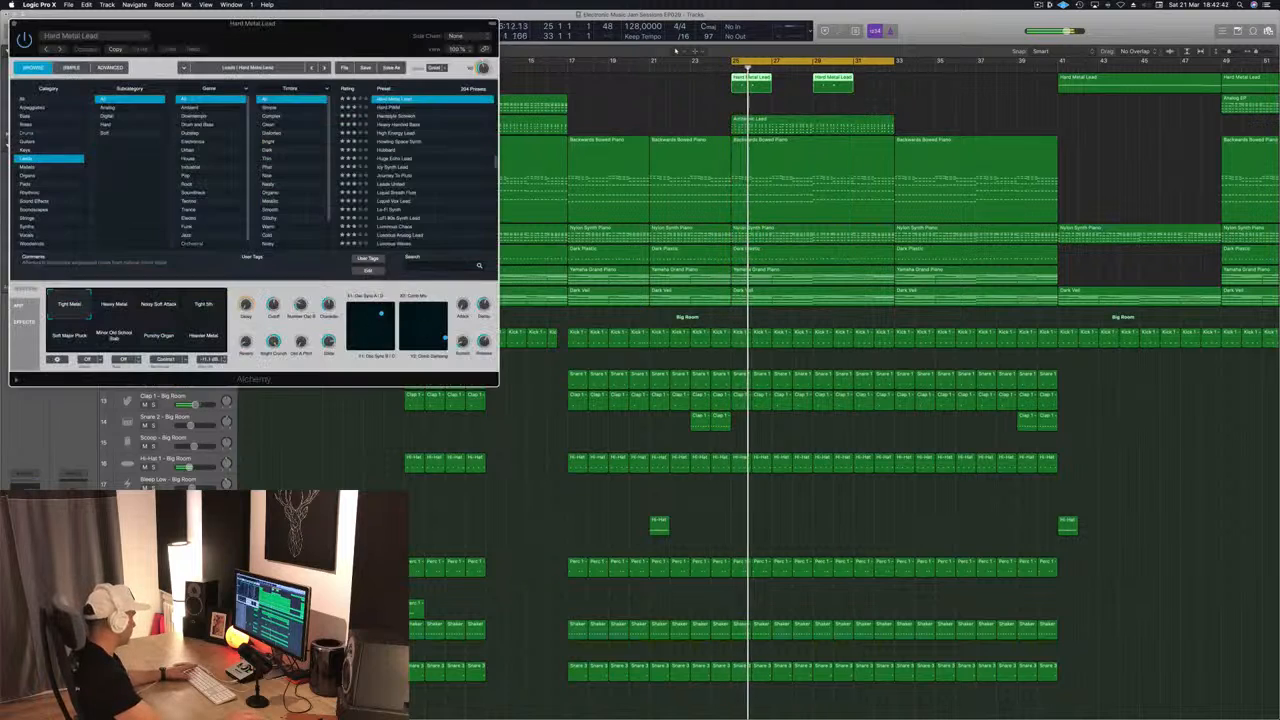
{"action": "key", "text": "space"}
{"action": "key", "text": "space"}
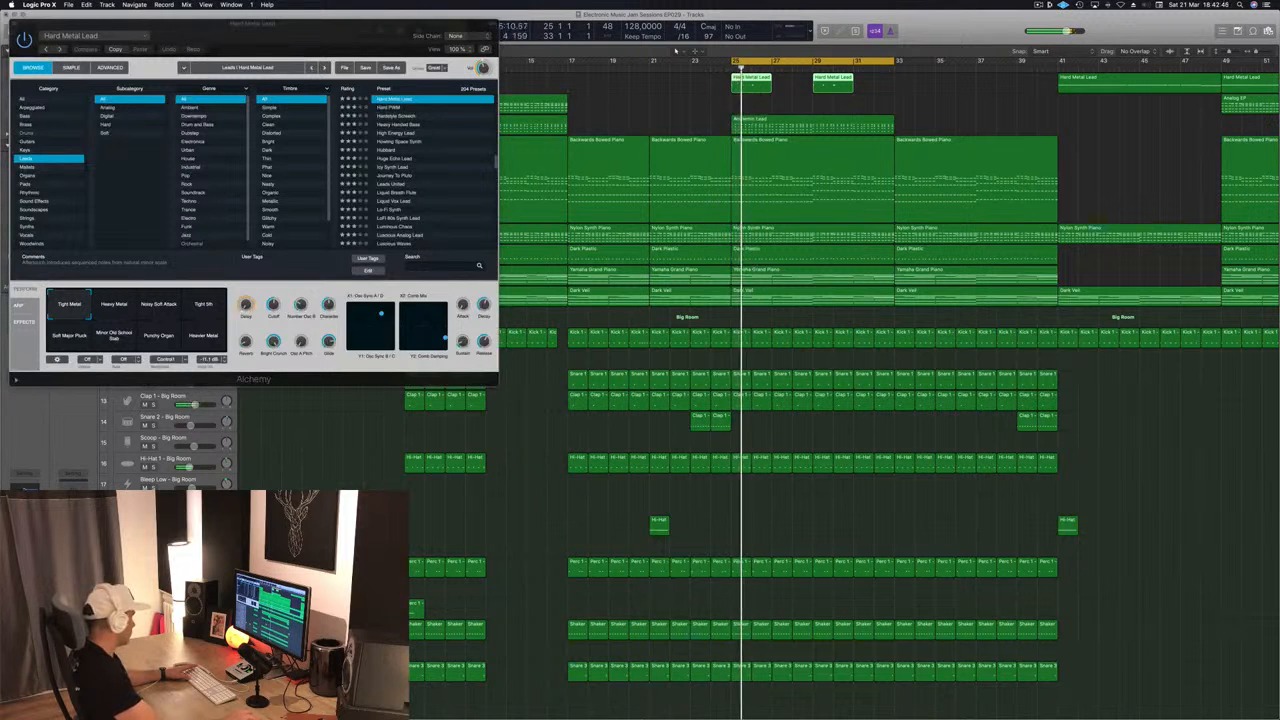
{"action": "key", "text": "v"}
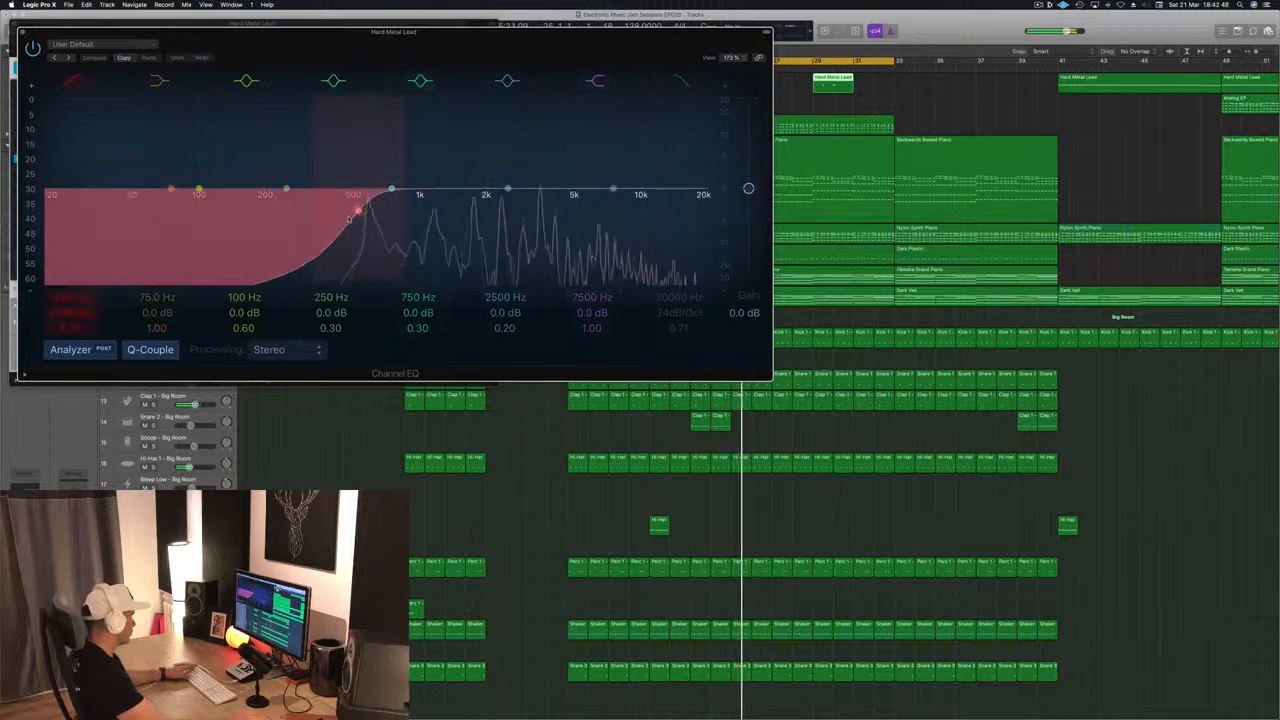
Raise Hard Metal Lead's EQ low cut to about 1300 Hz, set its high shelf to about 10400 Hz and -1.0 dB, and close its plug-in windows
{"action": "left_click_drag", "start_coordinate": [359, 213], "coordinate": [398, 217]}
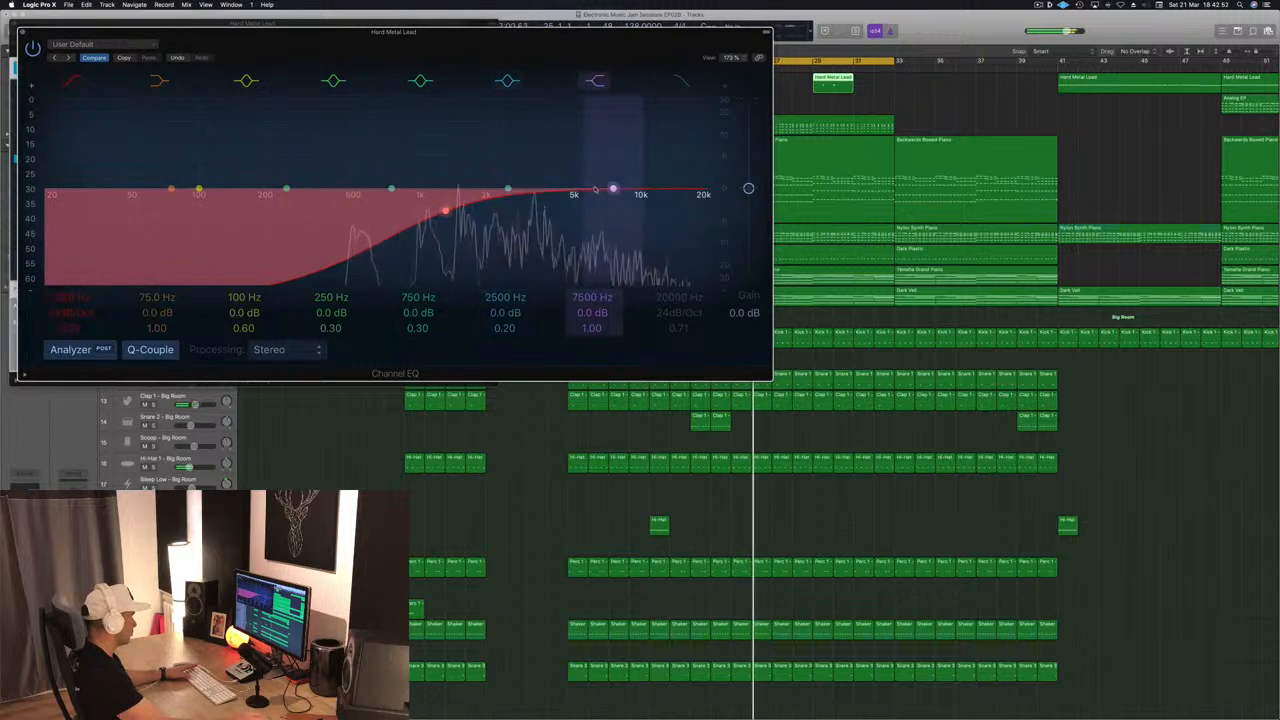
{"action": "left_click_drag", "start_coordinate": [612, 188], "coordinate": [646, 203]}
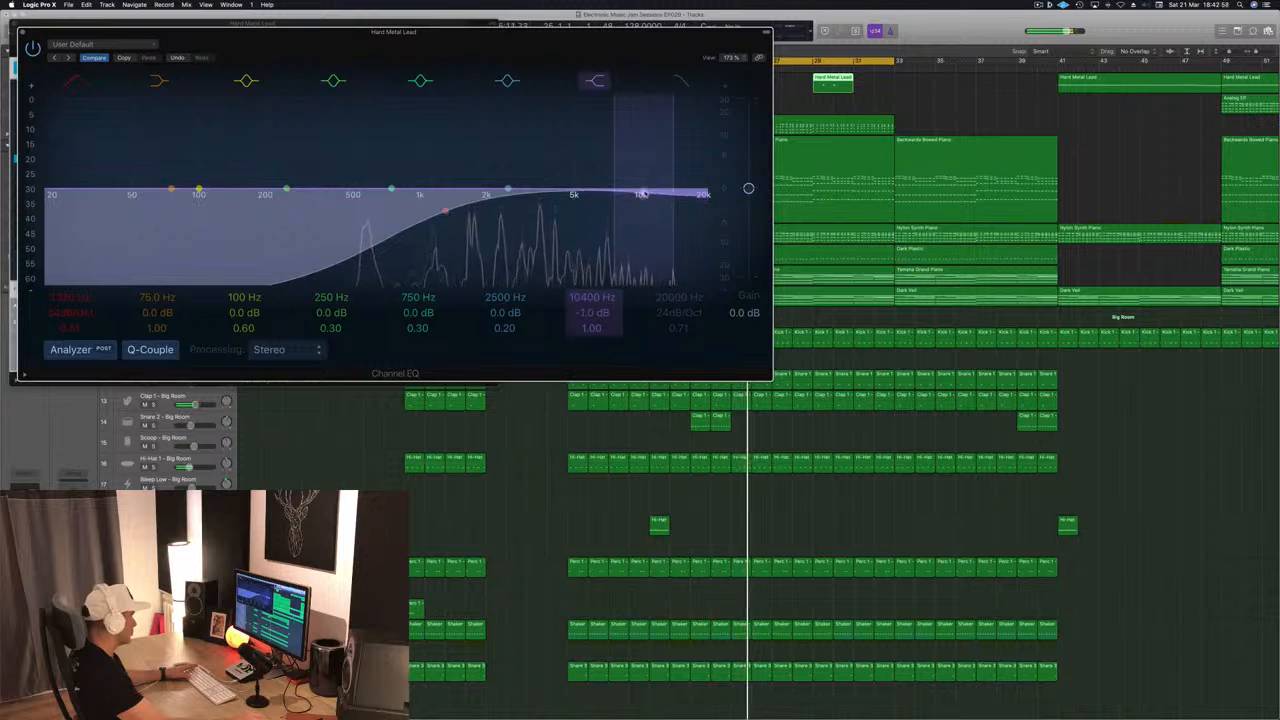
{"action": "left_click", "coordinate": [22, 32]}
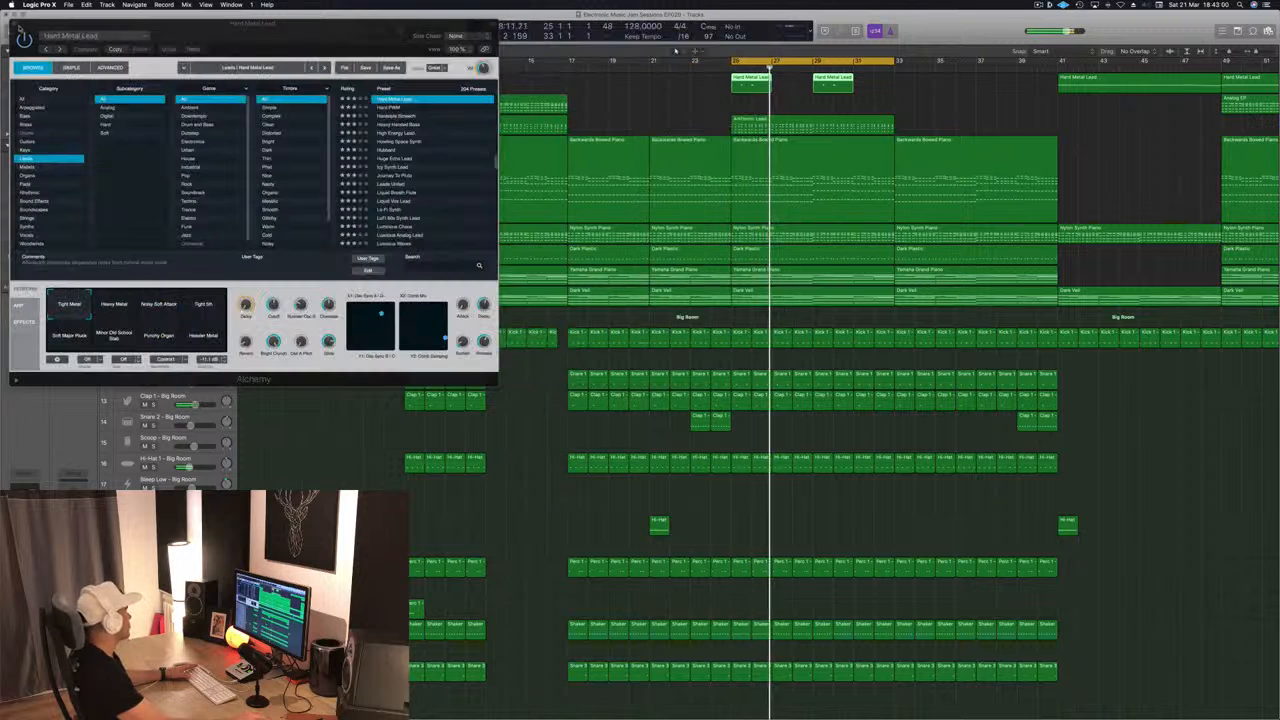
{"action": "left_click", "coordinate": [18, 27]}
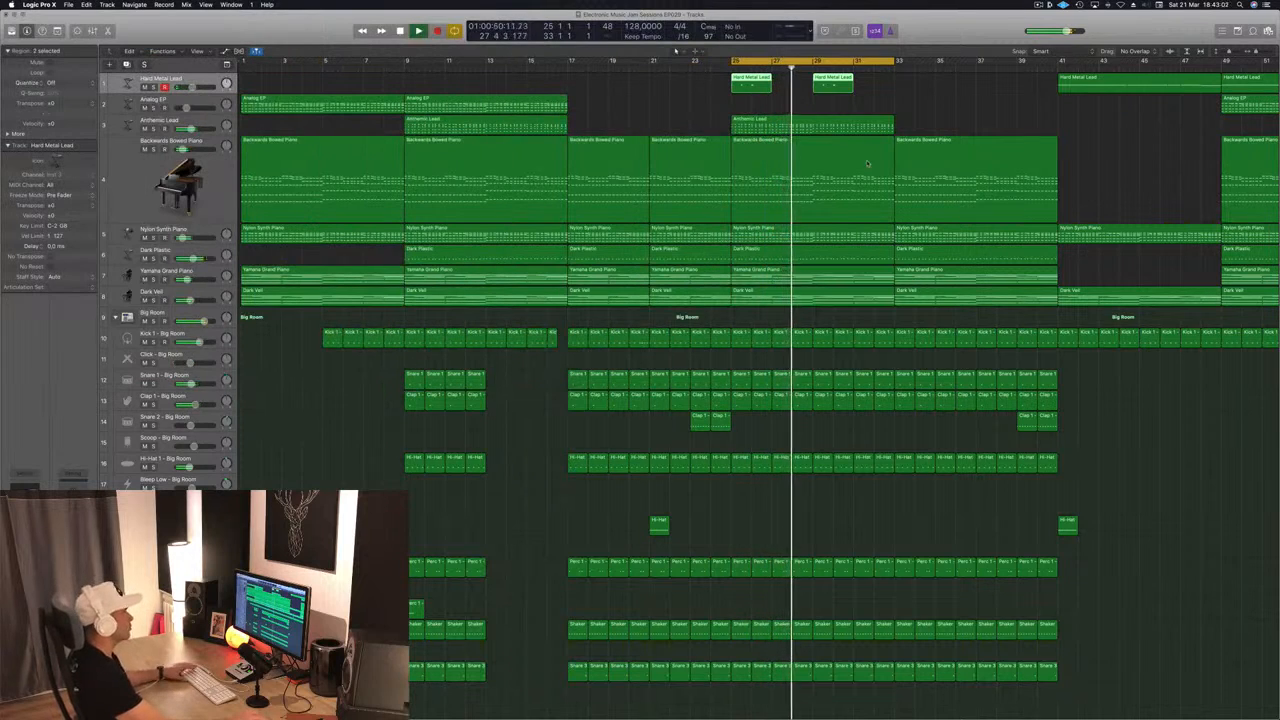
Zoom out the arrangement, restart the loop, listen briefly to Yamaha Grand Piano soloed, and select that track
{"action": "left_click", "coordinate": [624, 106]}
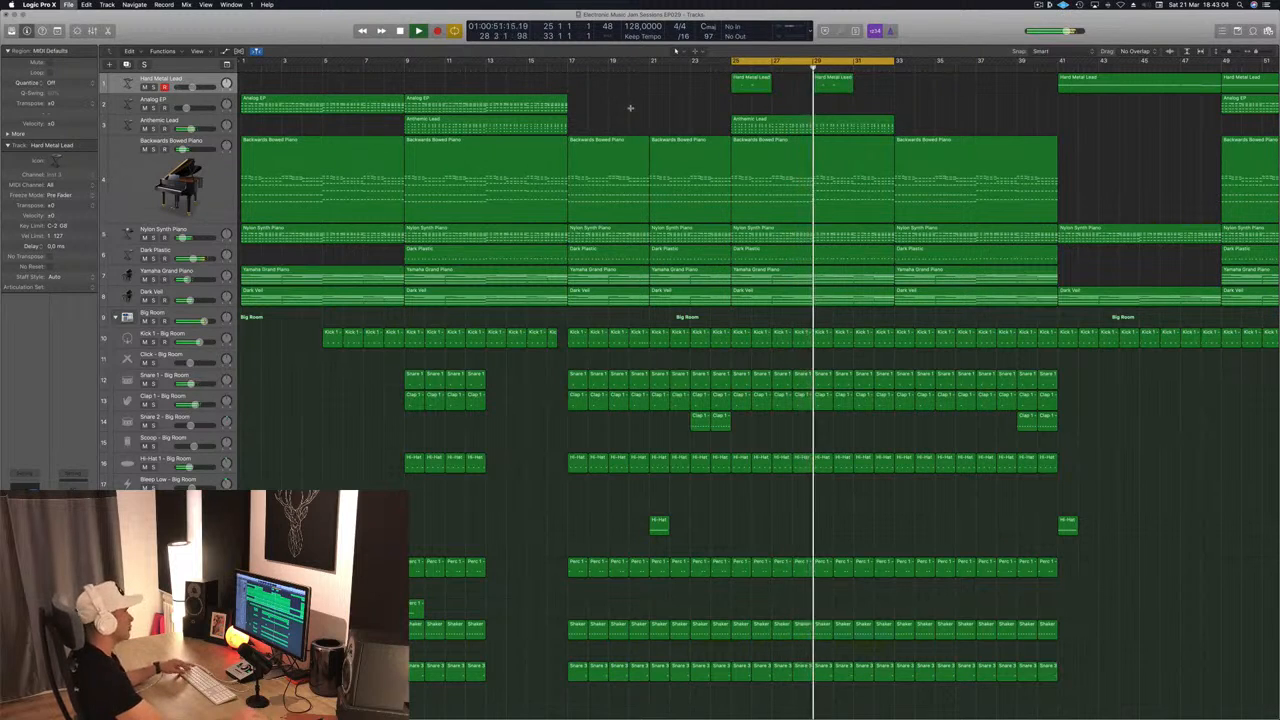
{"action": "key", "text": "super+Left"}
{"action": "key", "text": "Return"}
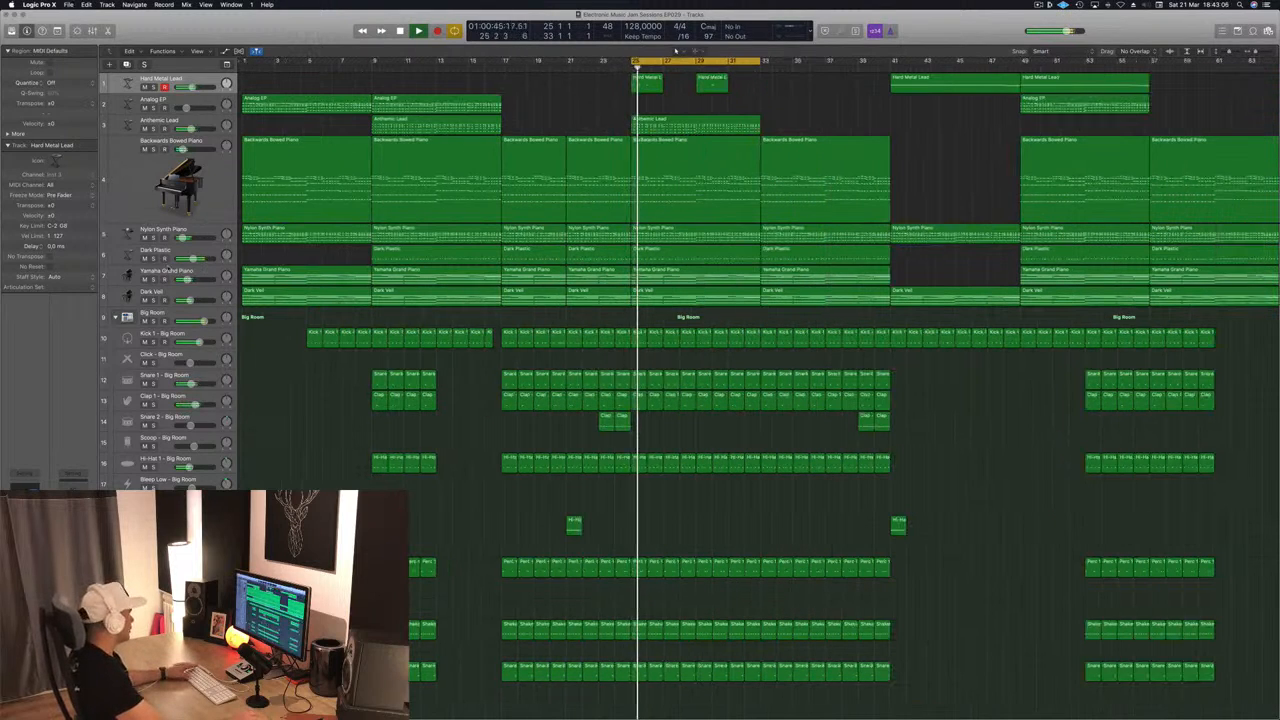
{"action": "left_click", "coordinate": [153, 279]}
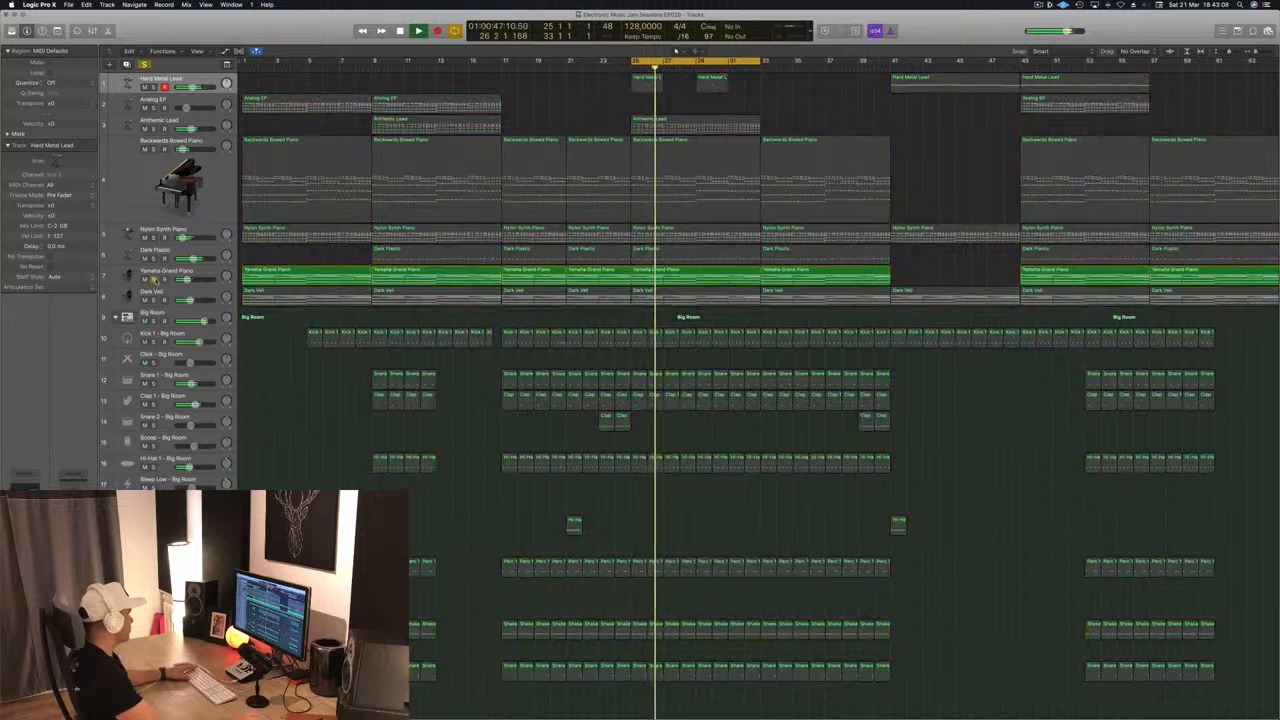
{"action": "left_click", "coordinate": [153, 279]}
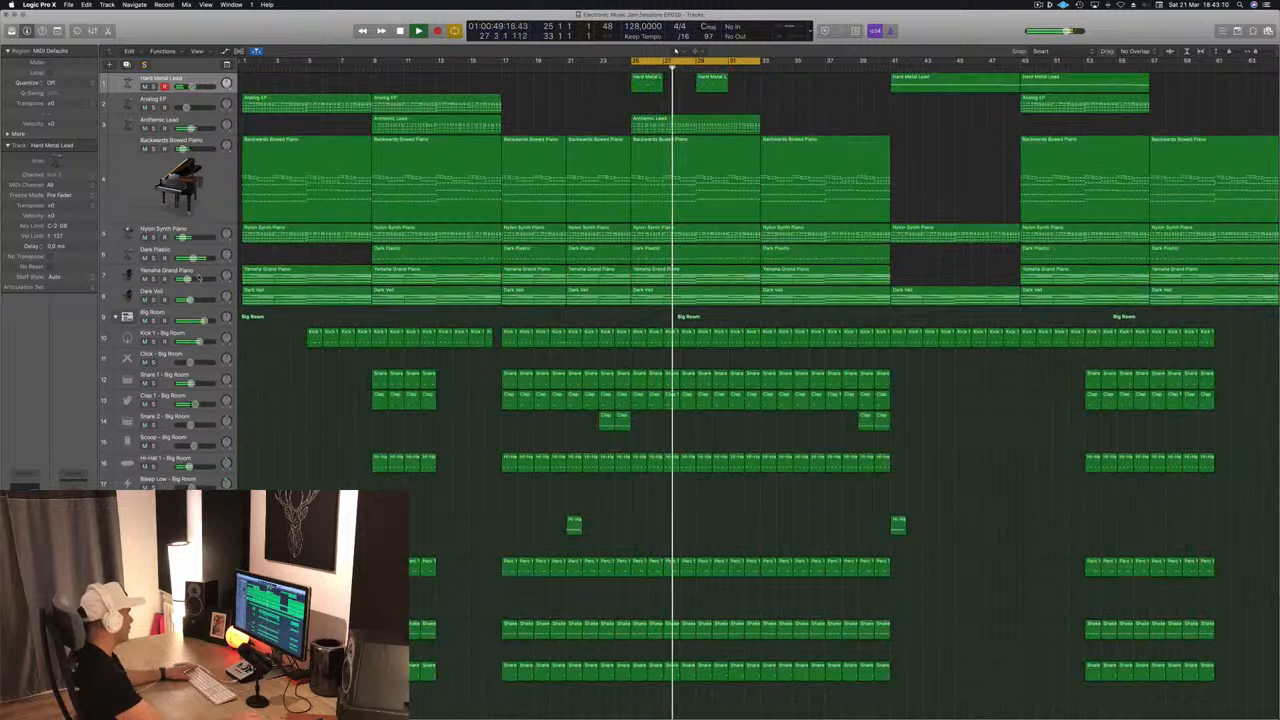
{"action": "left_click", "coordinate": [199, 278]}
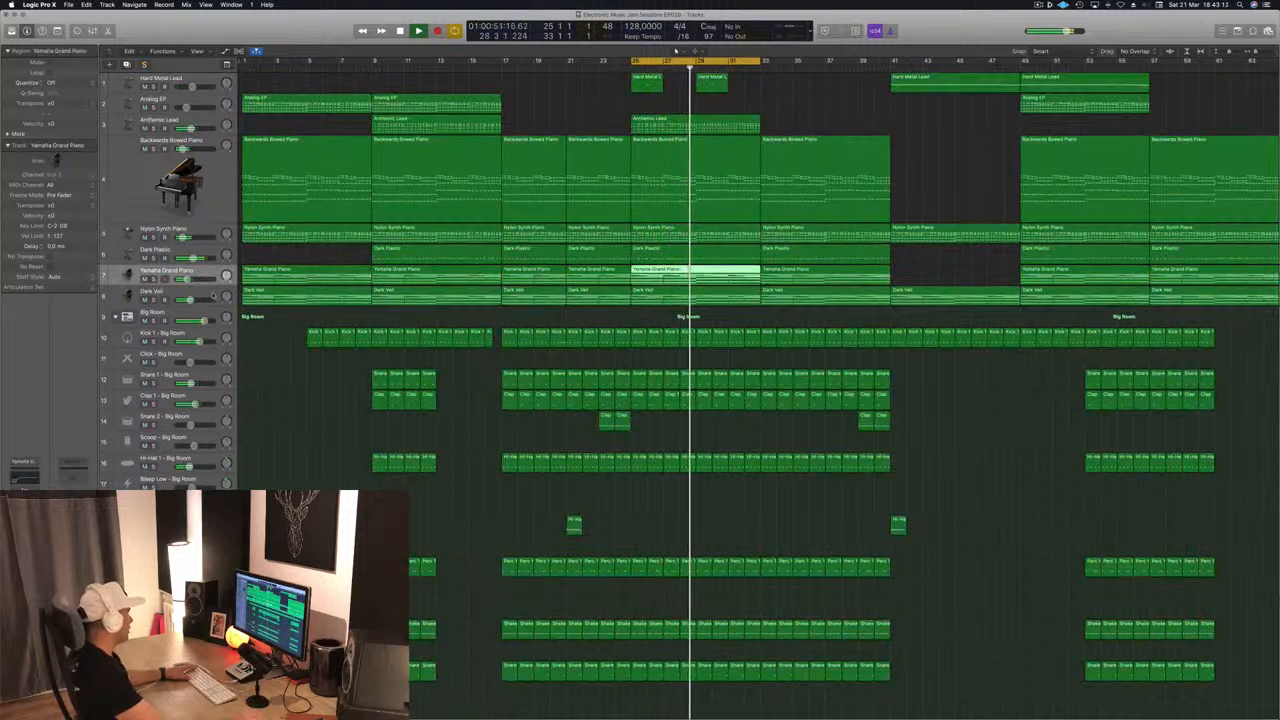
Select and solo the Dark Veil track, and open its Compressor
{"action": "left_click", "coordinate": [212, 295]}
{"action": "left_click", "coordinate": [154, 300]}
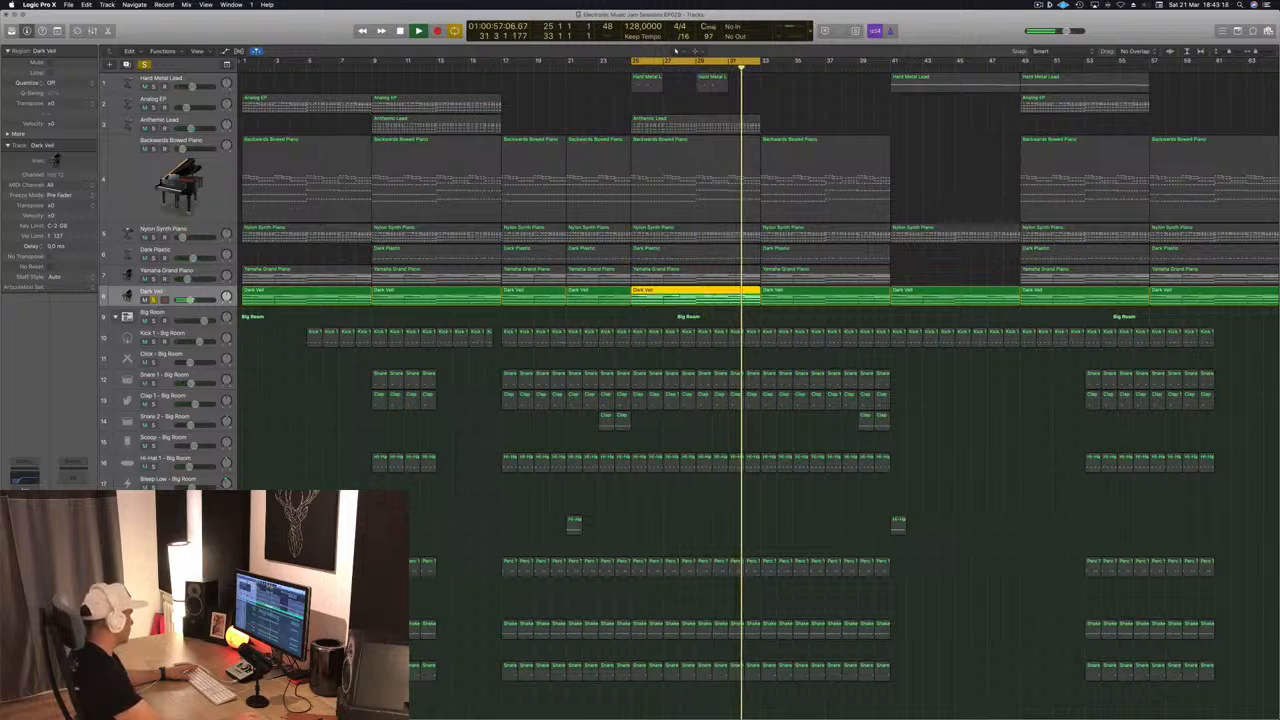
{"action": "left_click", "coordinate": [24, 530]}
Set the side chain input of Dark Veil's Compressor to Bus 12, Sidechain Trigger
{"action": "left_click", "coordinate": [411, 37]}
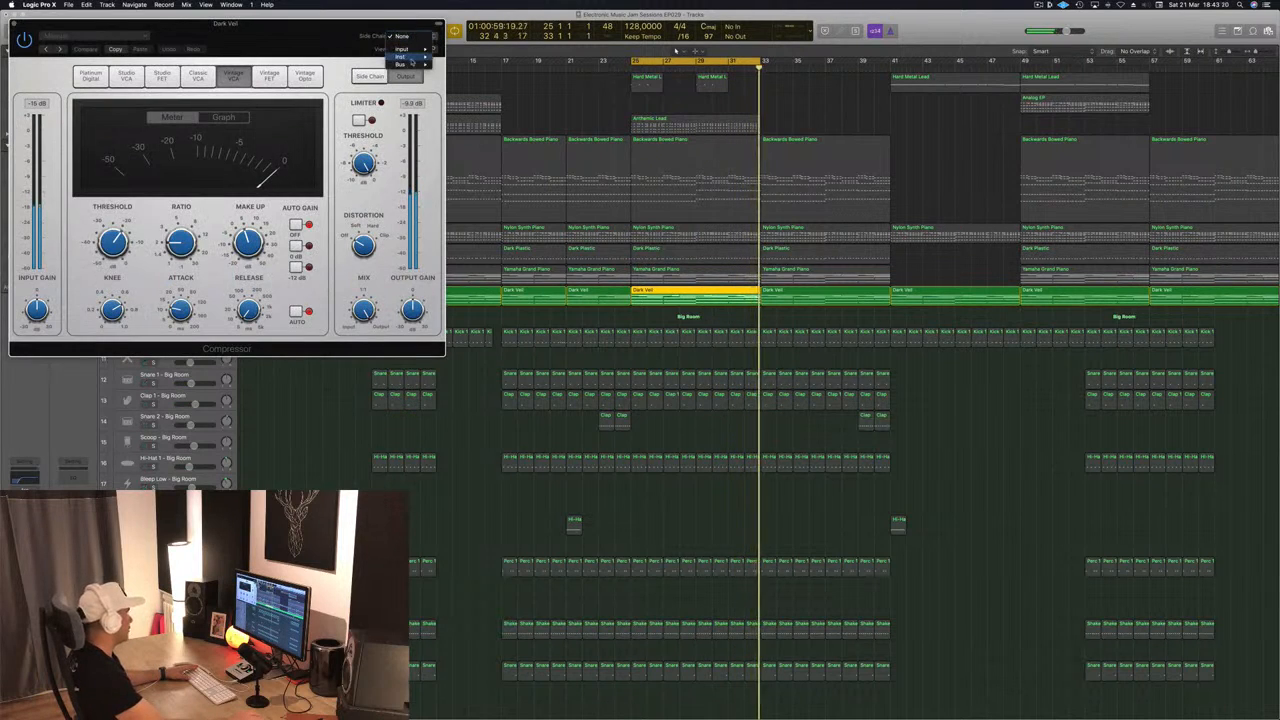
{"action": "mouse_move", "coordinate": [402, 64]}
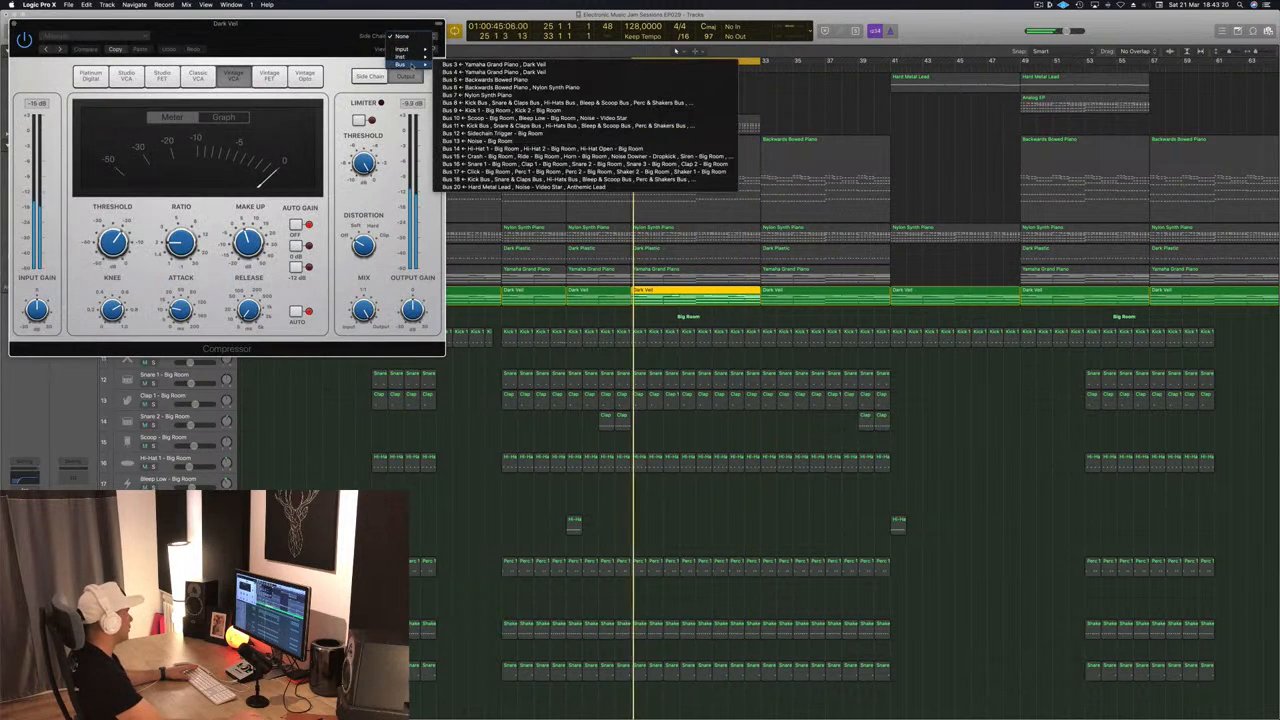
{"action": "left_click", "coordinate": [497, 133]}
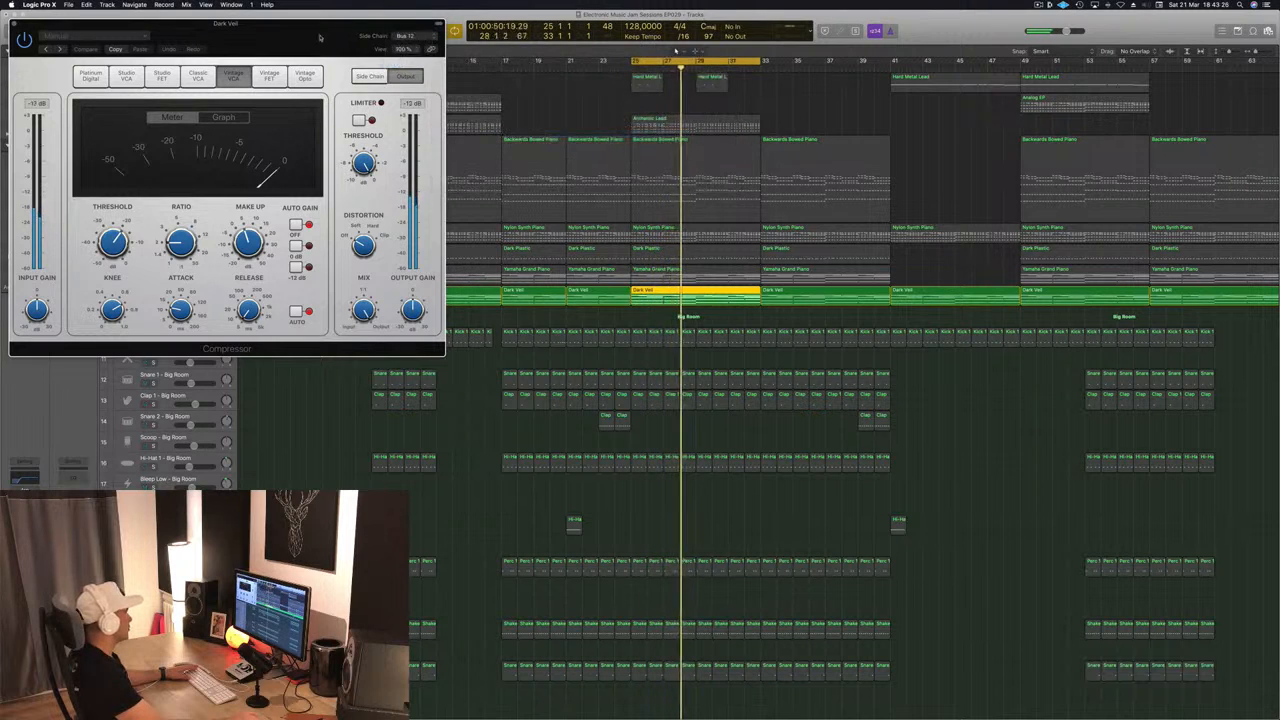
Move the Compressor window clear of the track headers and solo the sidechain trigger kick track together with Dark Veil
{"action": "left_click_drag", "start_coordinate": [319, 37], "coordinate": [915, 175]}
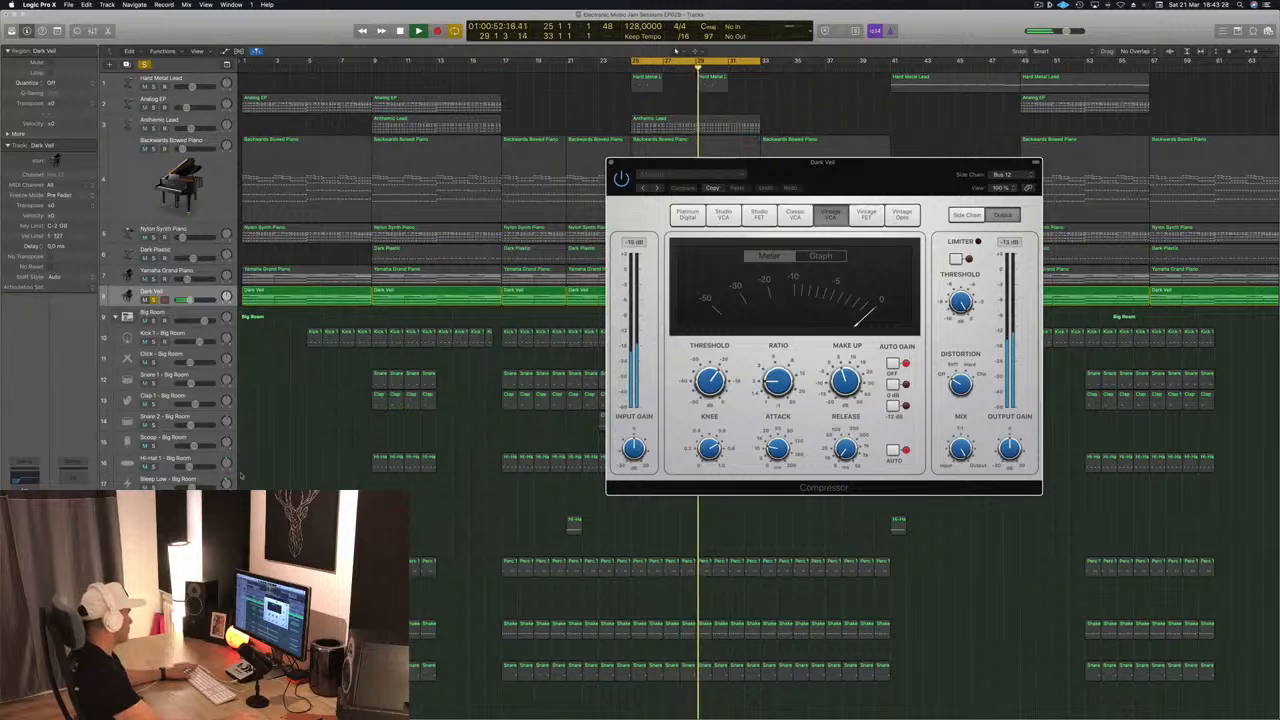
{"action": "scroll", "coordinate": [240, 476], "scroll_direction": "down", "scroll_amount": 5}
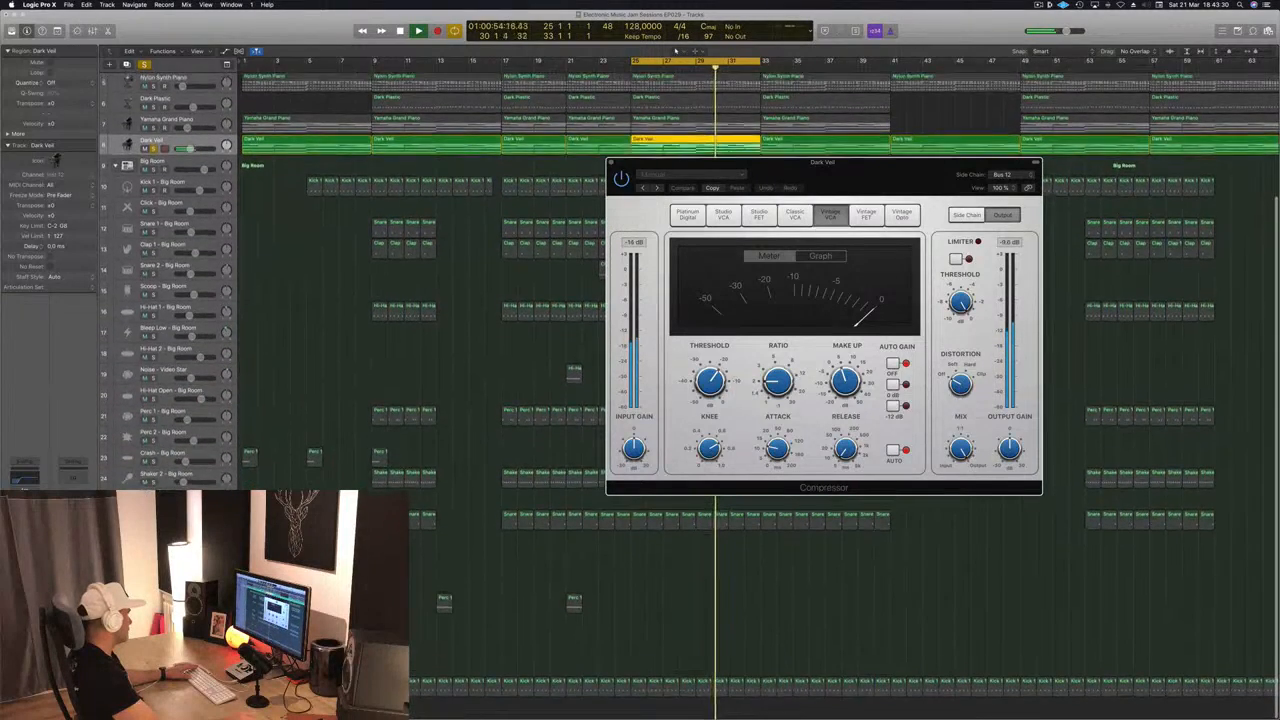
{"action": "left_click", "coordinate": [153, 690]}
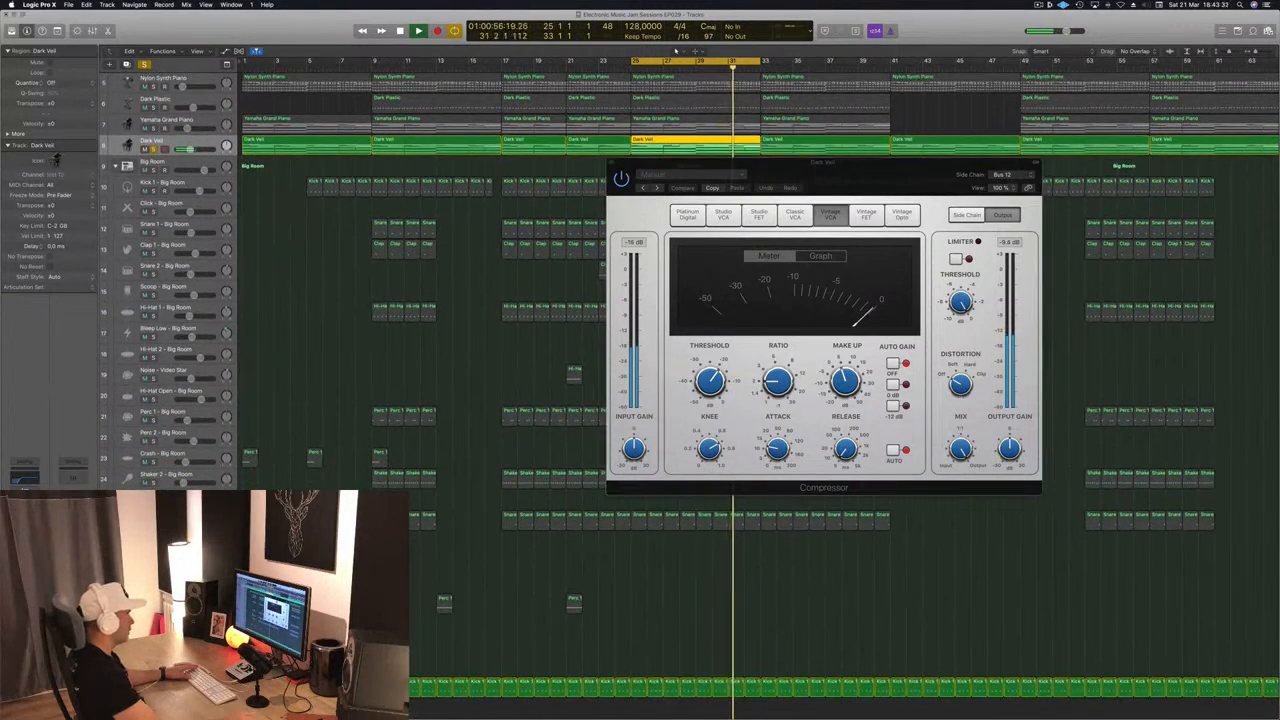
Shape Dark Veil's Compressor by raising the ratio, shortening the attack and release, and lowering the threshold
{"action": "left_click_drag", "start_coordinate": [712, 382], "coordinate": [783, 361]}
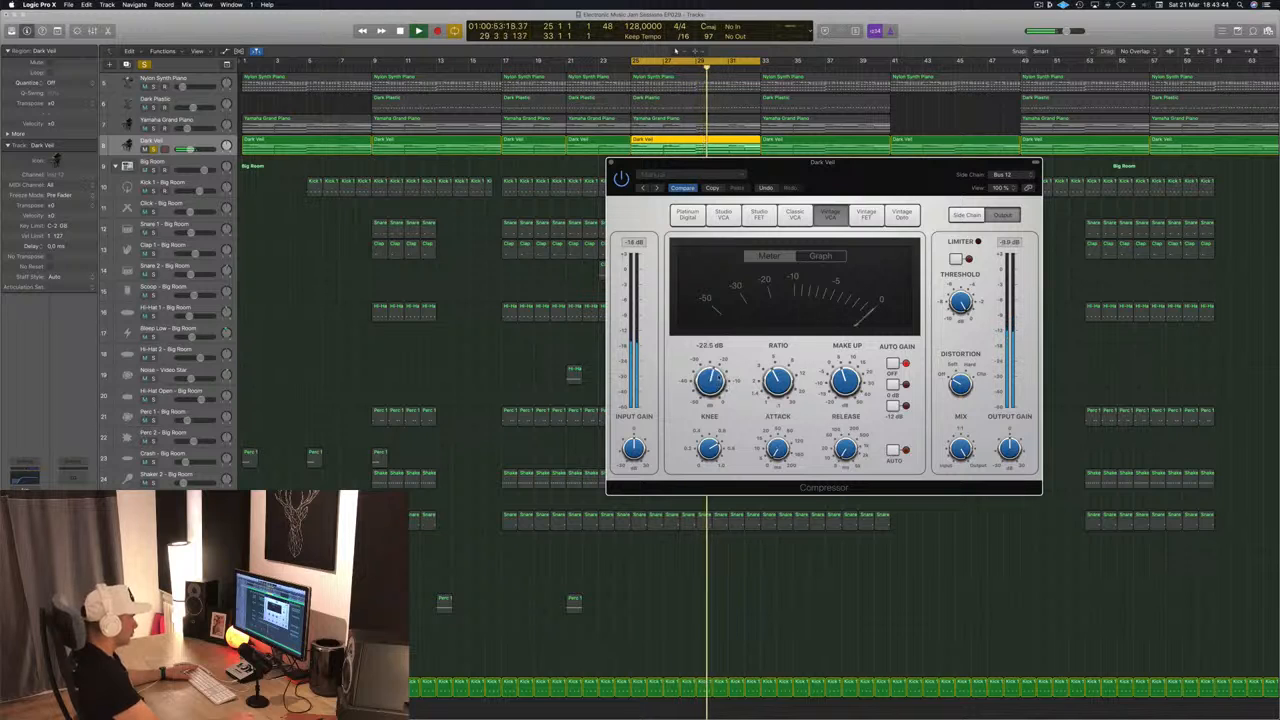
{"action": "left_click_drag", "start_coordinate": [714, 383], "coordinate": [721, 360]}
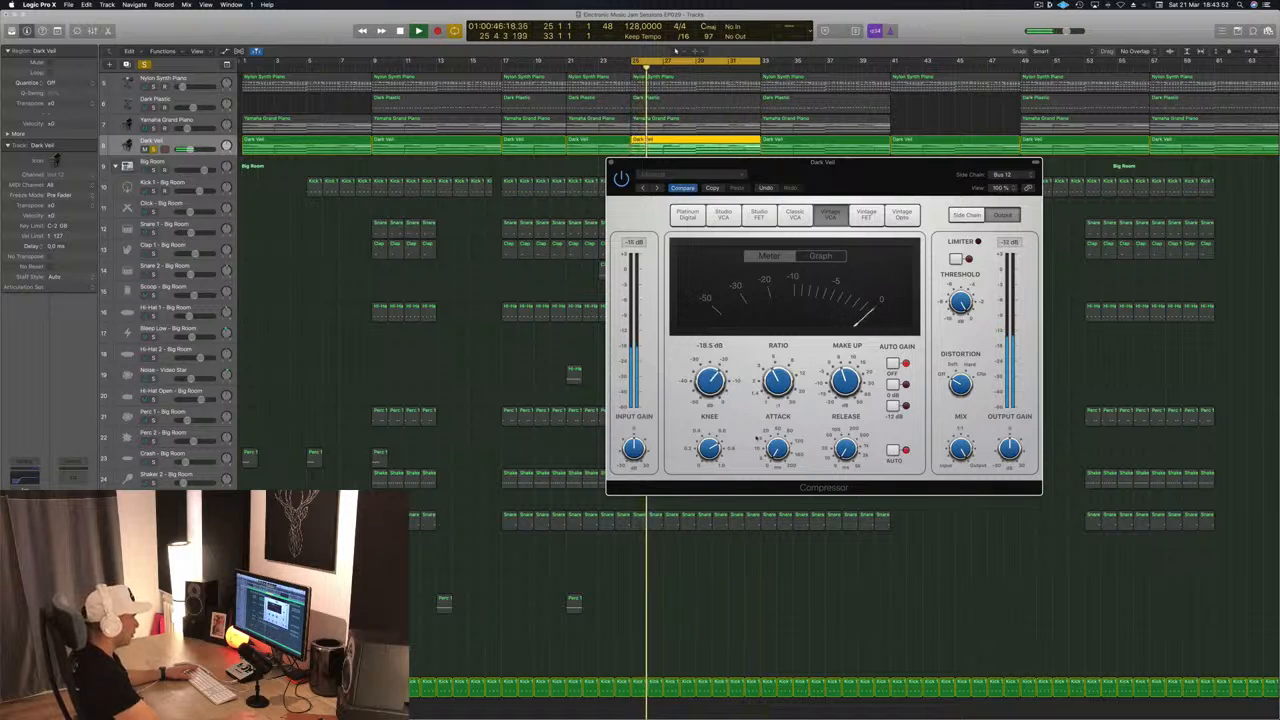
{"action": "mouse_move", "coordinate": [778, 451]}
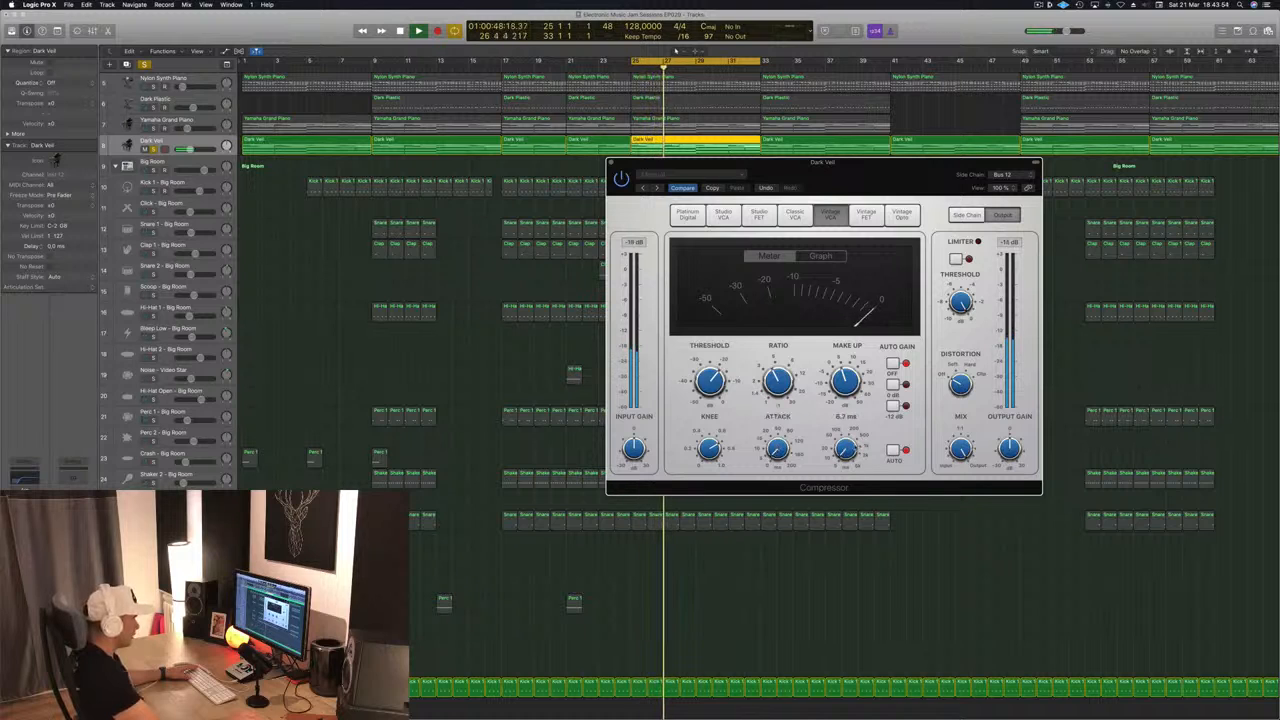
{"action": "left_click_drag", "start_coordinate": [853, 453], "coordinate": [852, 450]}
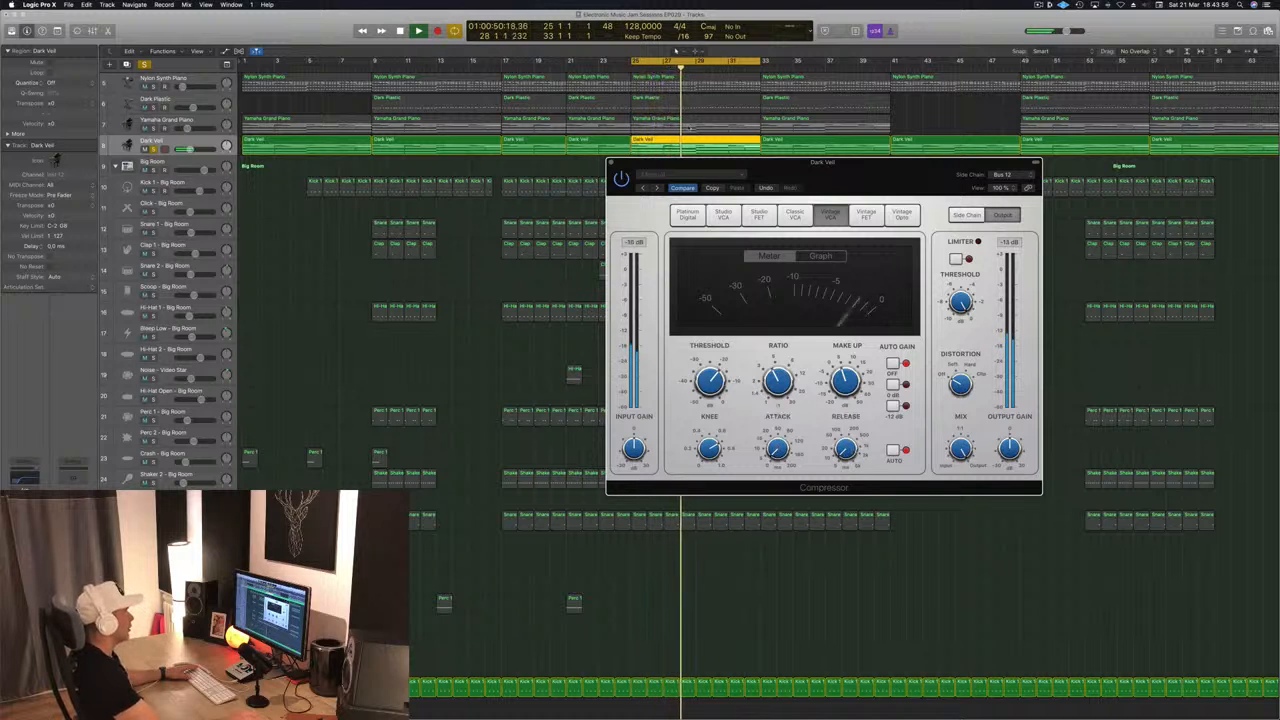
{"action": "left_click_drag", "start_coordinate": [710, 381], "coordinate": [710, 385]}
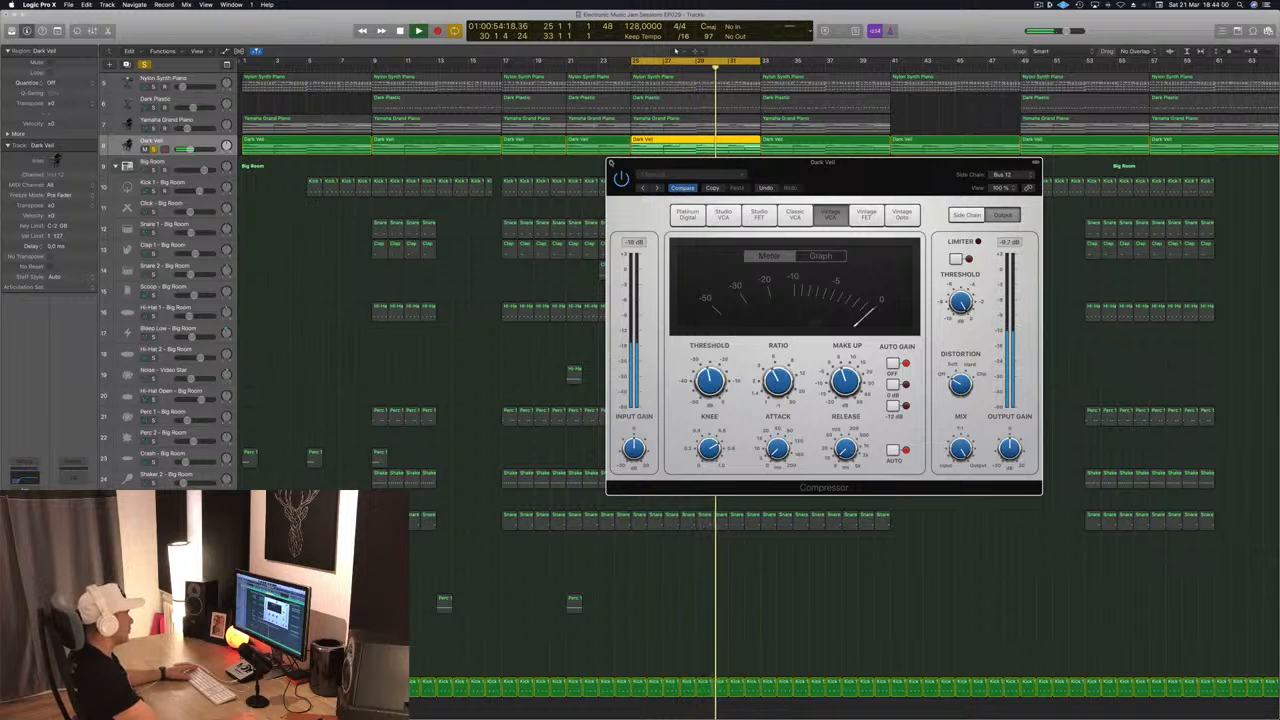
Close the Compressor, clear all track solos, deselect the Dark Veil region, and save the project
{"action": "left_click", "coordinate": [611, 162]}
{"action": "left_click", "coordinate": [143, 65]}
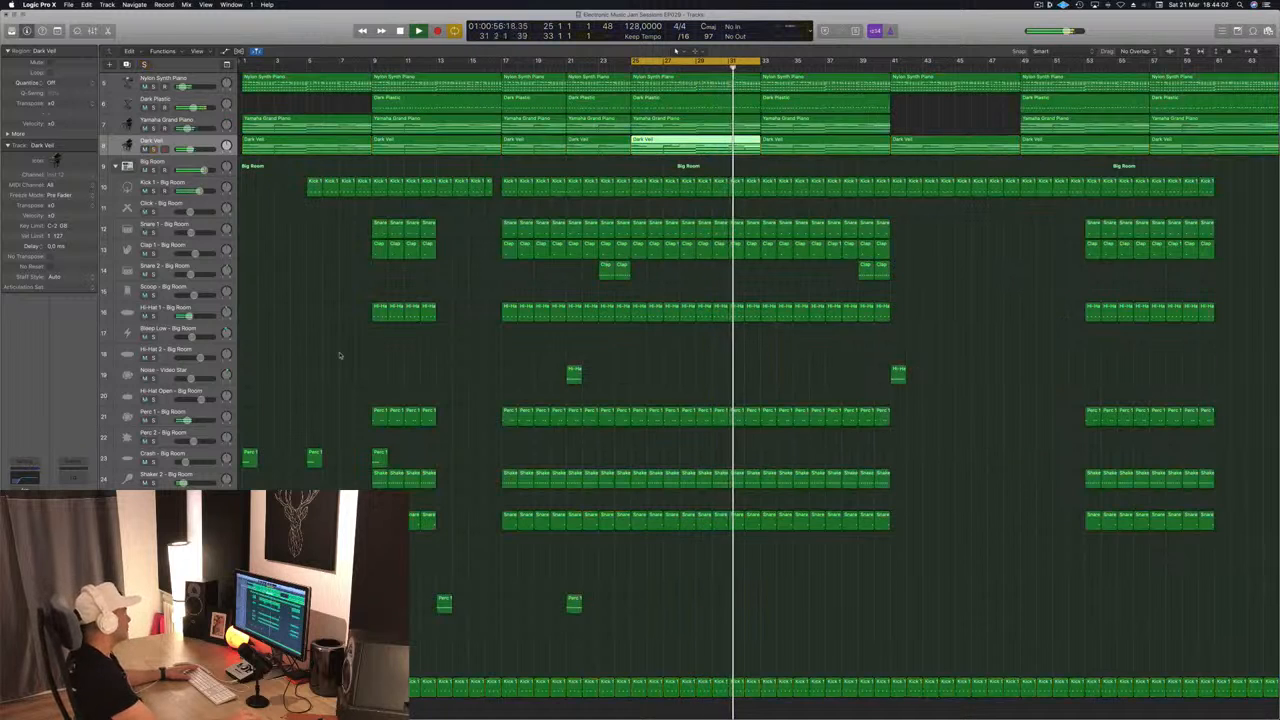
{"action": "left_click", "coordinate": [678, 380]}
{"action": "key", "text": "super+s"}
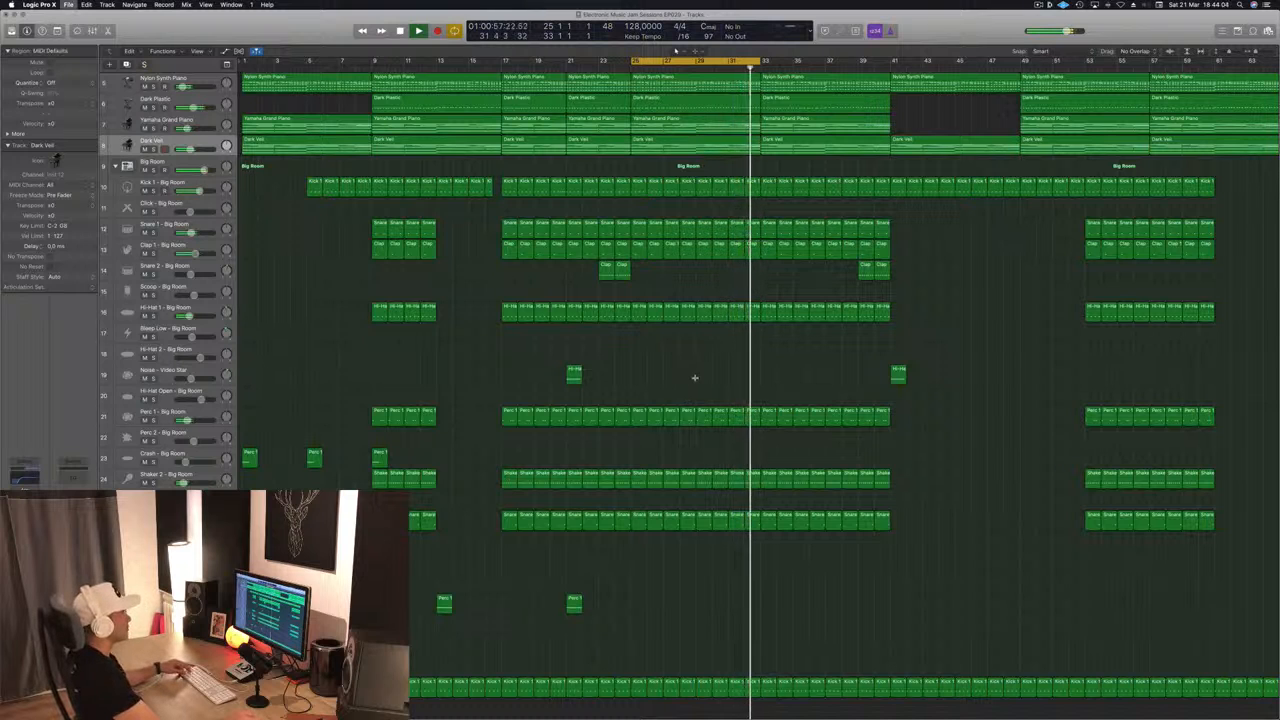
Extend the end of the cycle range to about bar 66 and continue playback near bar 33
{"action": "scroll", "coordinate": [695, 378], "scroll_direction": "down", "scroll_amount": 5}
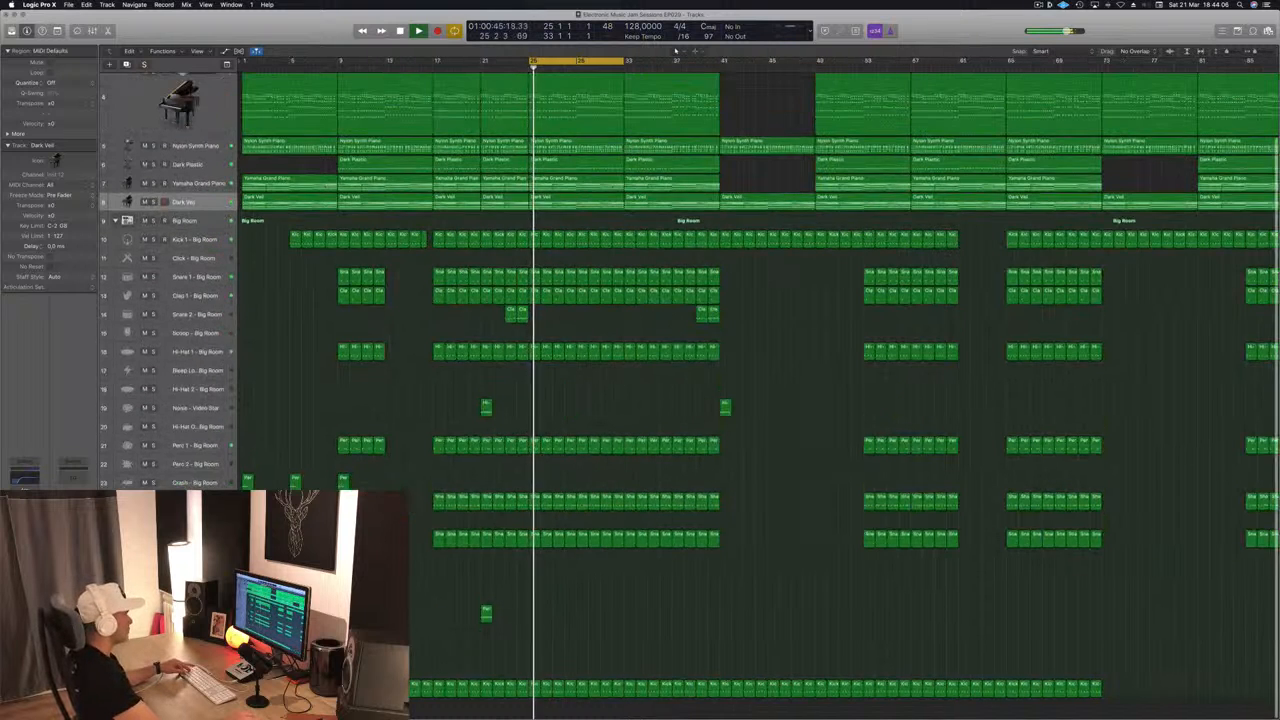
{"action": "scroll", "coordinate": [611, 389], "scroll_direction": "down", "scroll_amount": 1}
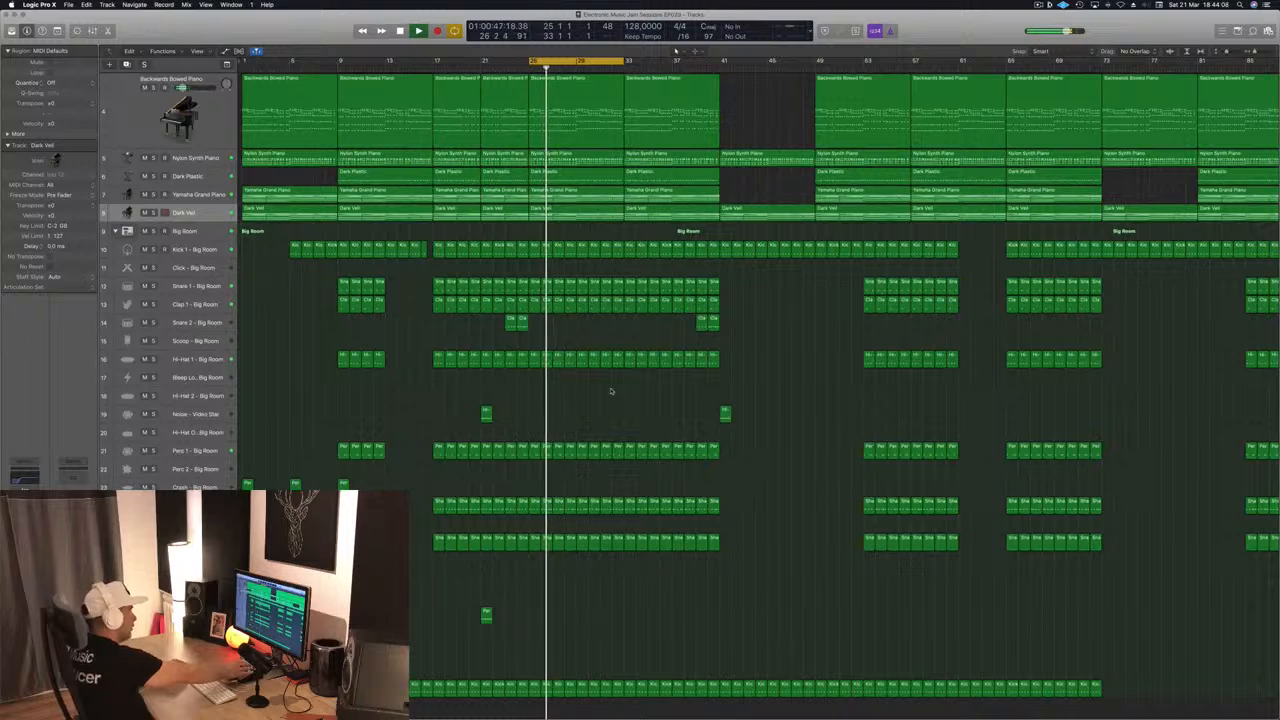
{"action": "scroll", "coordinate": [611, 391], "scroll_direction": "up", "scroll_amount": 2}
{"action": "scroll", "coordinate": [611, 391], "scroll_direction": "up", "scroll_amount": 3}
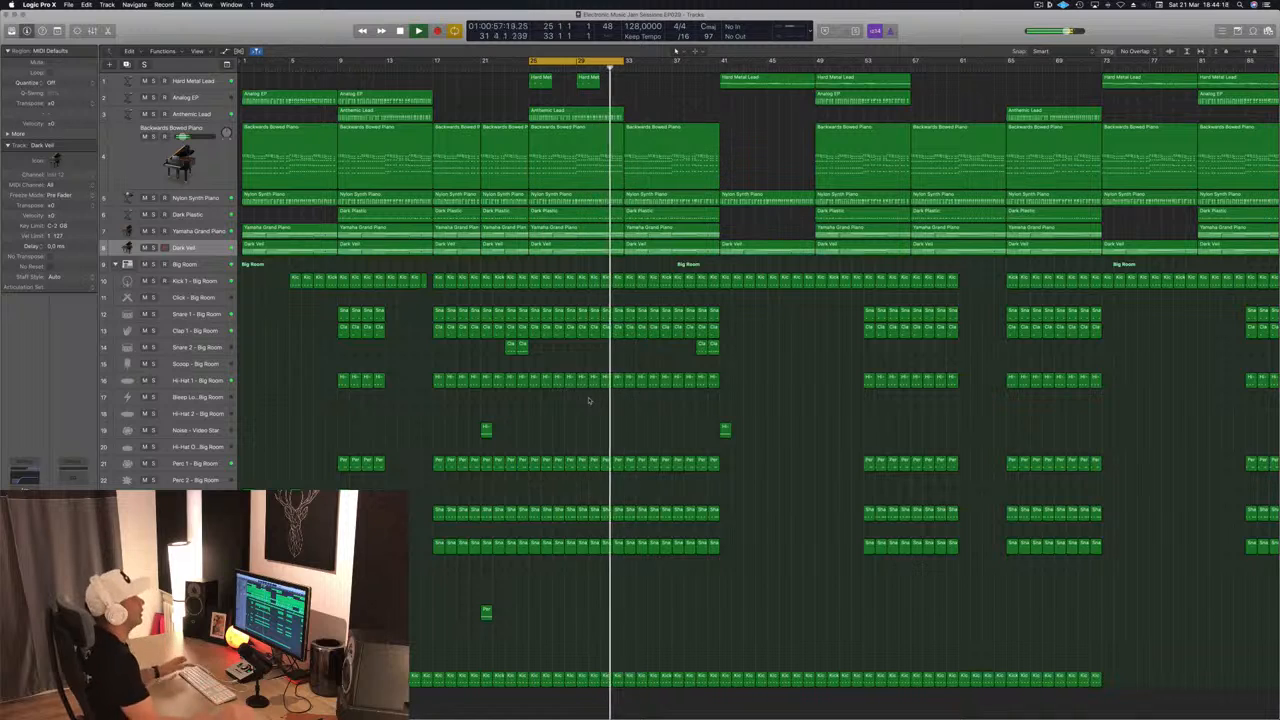
{"action": "key", "text": "super+Left"}
{"action": "key", "text": "super+Left"}
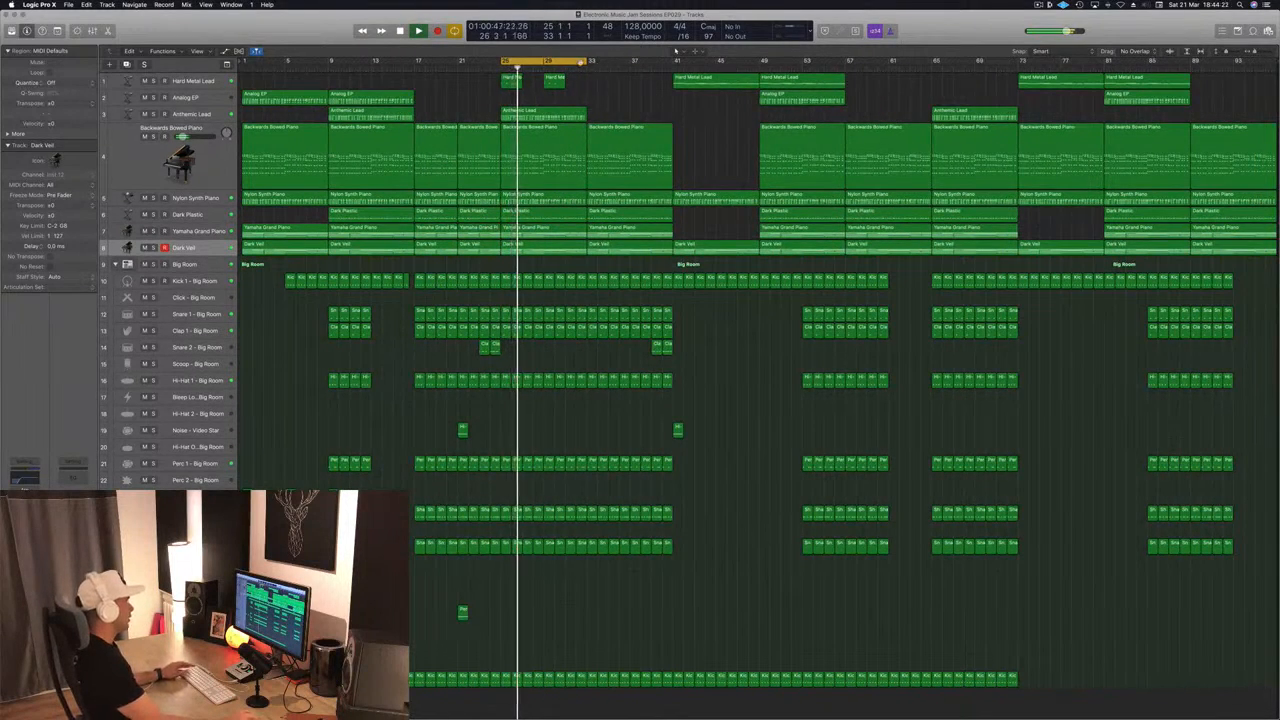
{"action": "left_click_drag", "start_coordinate": [587, 61], "coordinate": [944, 66]}
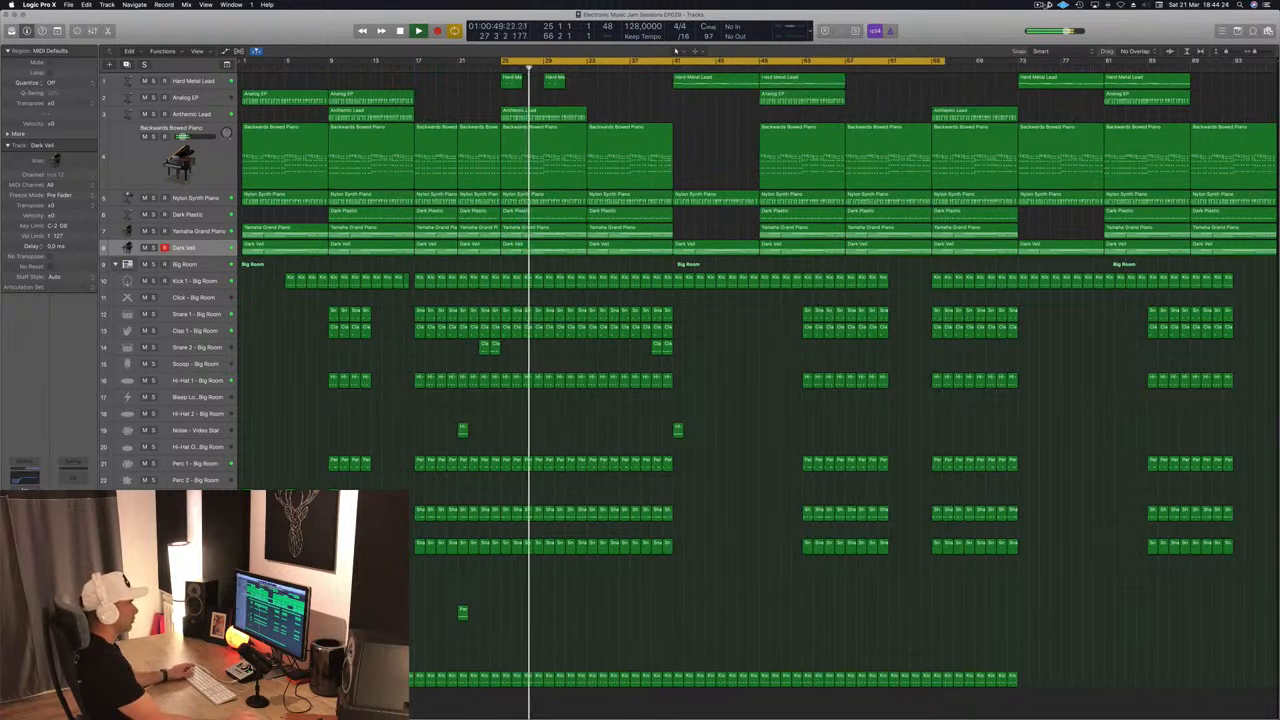
{"action": "left_click", "coordinate": [1040, 5]}
{"action": "left_click", "coordinate": [977, 35]}
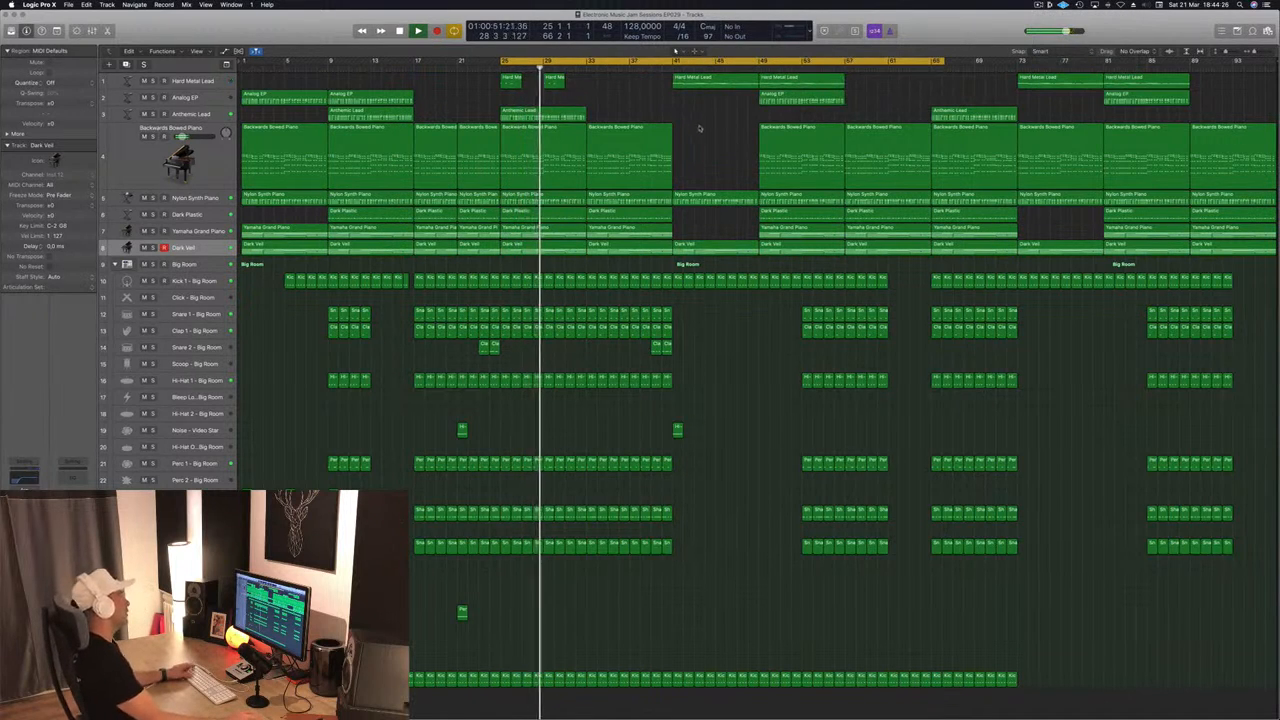
{"action": "left_click", "coordinate": [578, 74]}
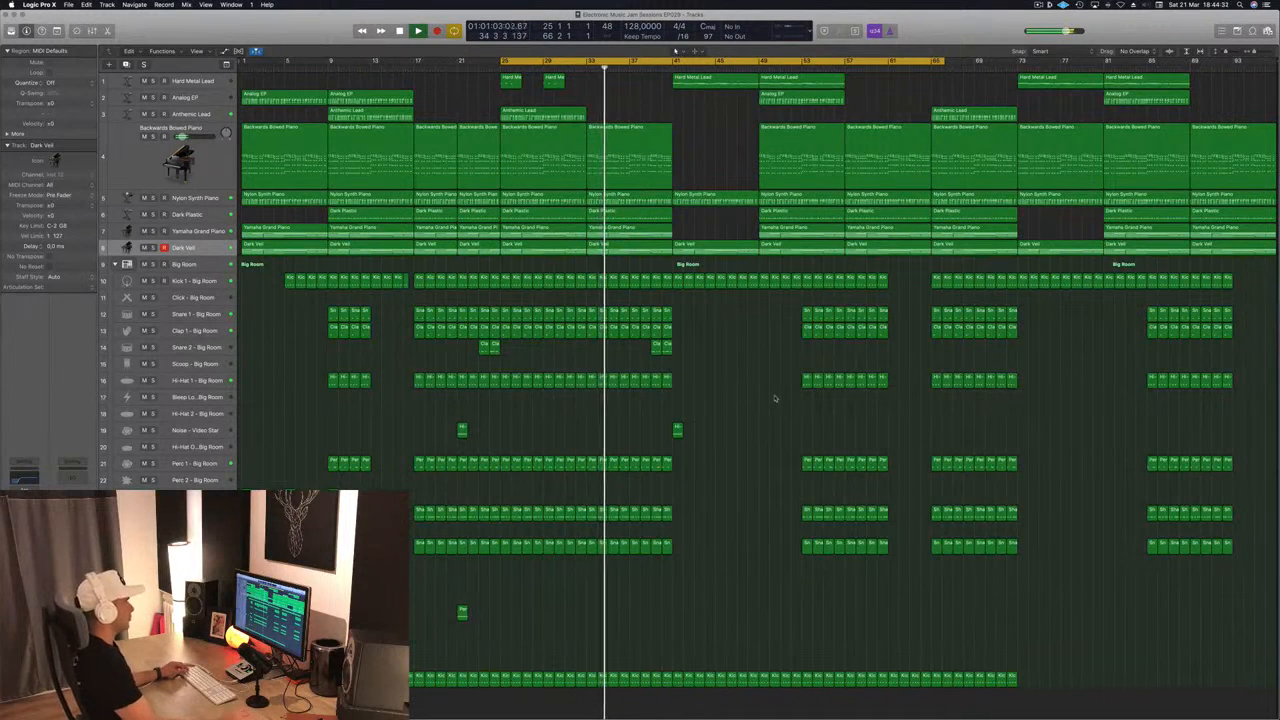
Delete the snare, clap, hi-hat, percussion and shaker regions between bars 53 and 61, keeping Kick 1
{"action": "left_click_drag", "start_coordinate": [766, 331], "coordinate": [887, 555]}
{"action": "key", "text": "Delete"}
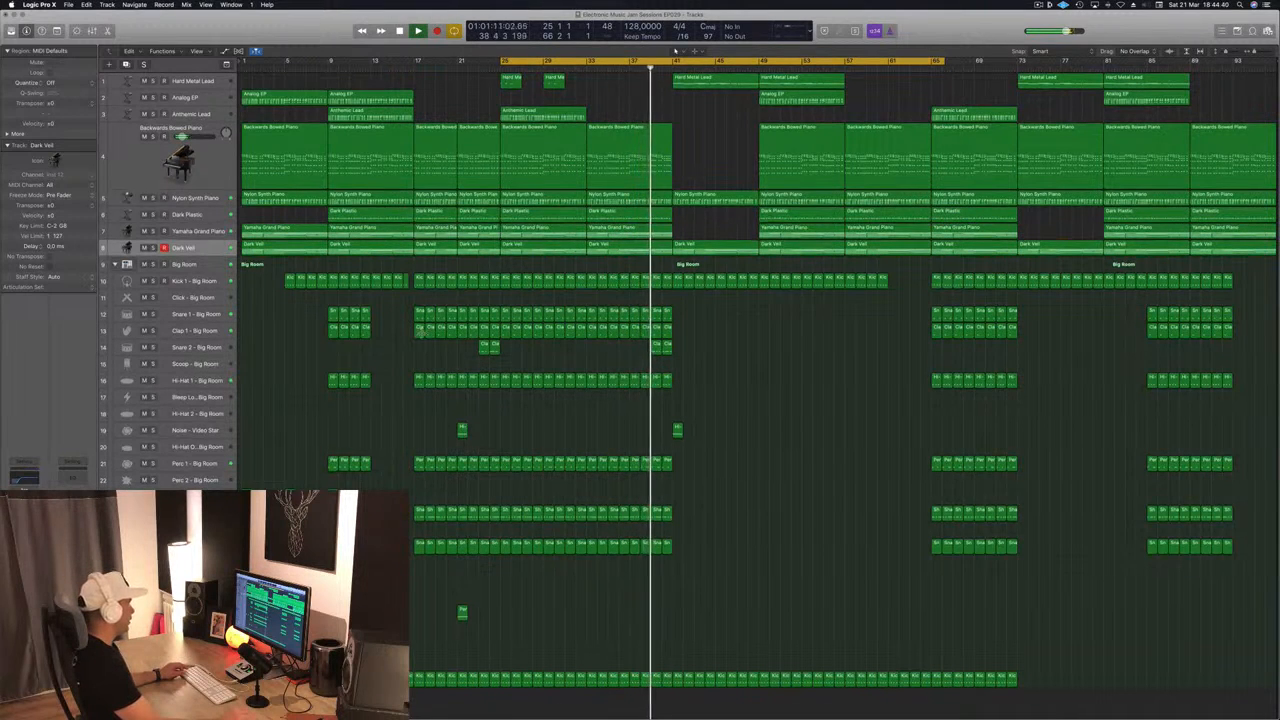
{"action": "key", "text": "super+Right"}
{"action": "left_click", "coordinate": [763, 383], "text": "ctrl+alt"}
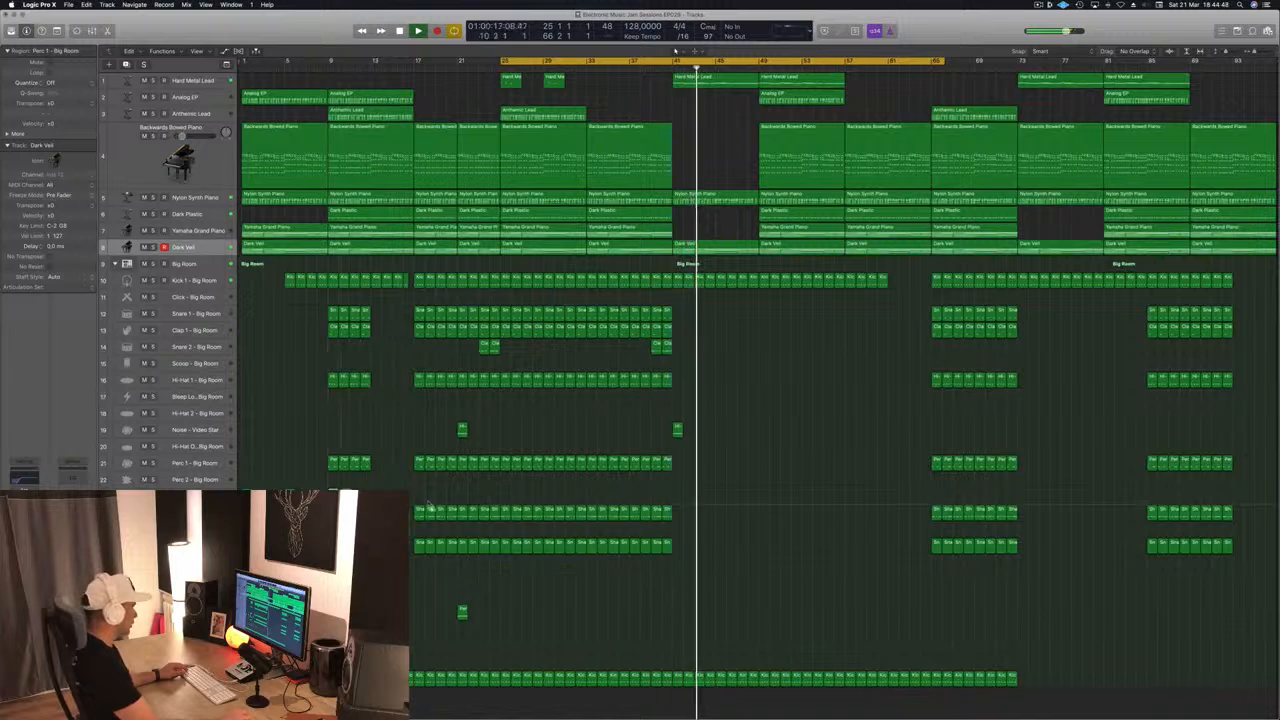
Move the bar 41 region from the Noise track to the Crash track, and copy the lower percussion region from bar 21 to bar 41
{"action": "left_click_drag", "start_coordinate": [678, 430], "coordinate": [680, 498]}
{"action": "left_click", "coordinate": [664, 62]}
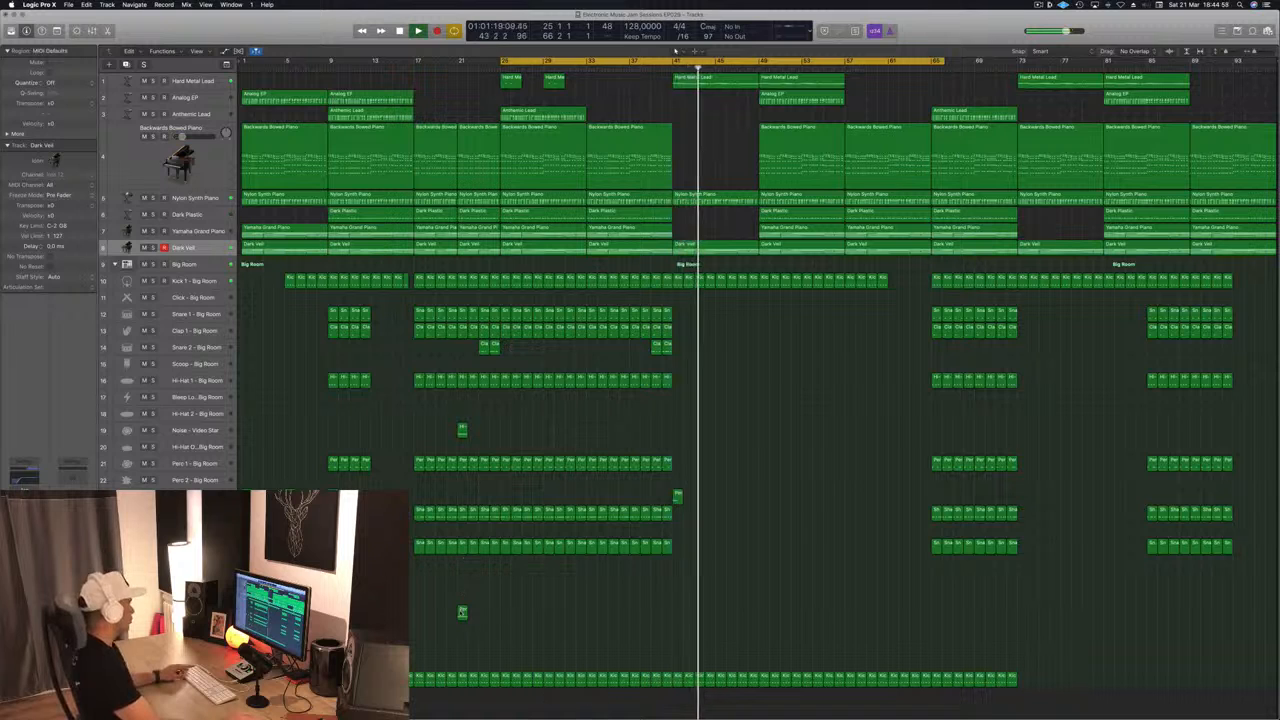
{"action": "left_click_drag", "start_coordinate": [462, 614], "coordinate": [678, 612]}
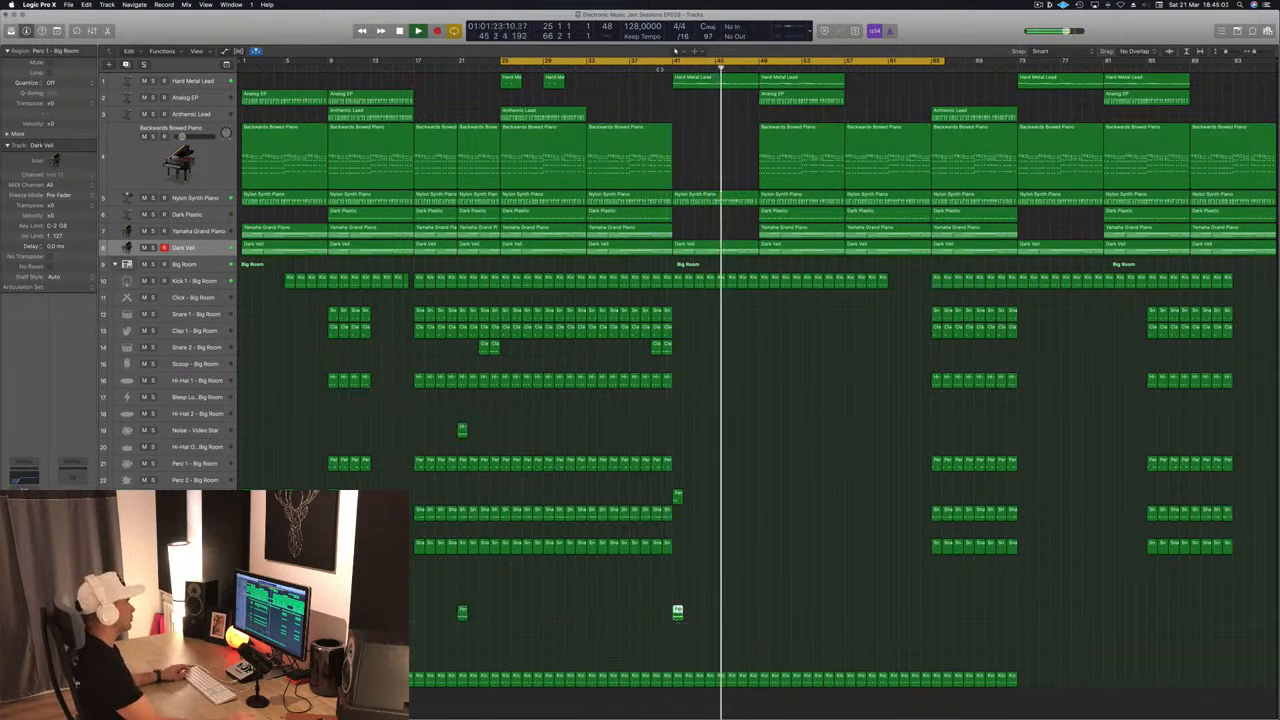
{"action": "left_click", "coordinate": [662, 64]}
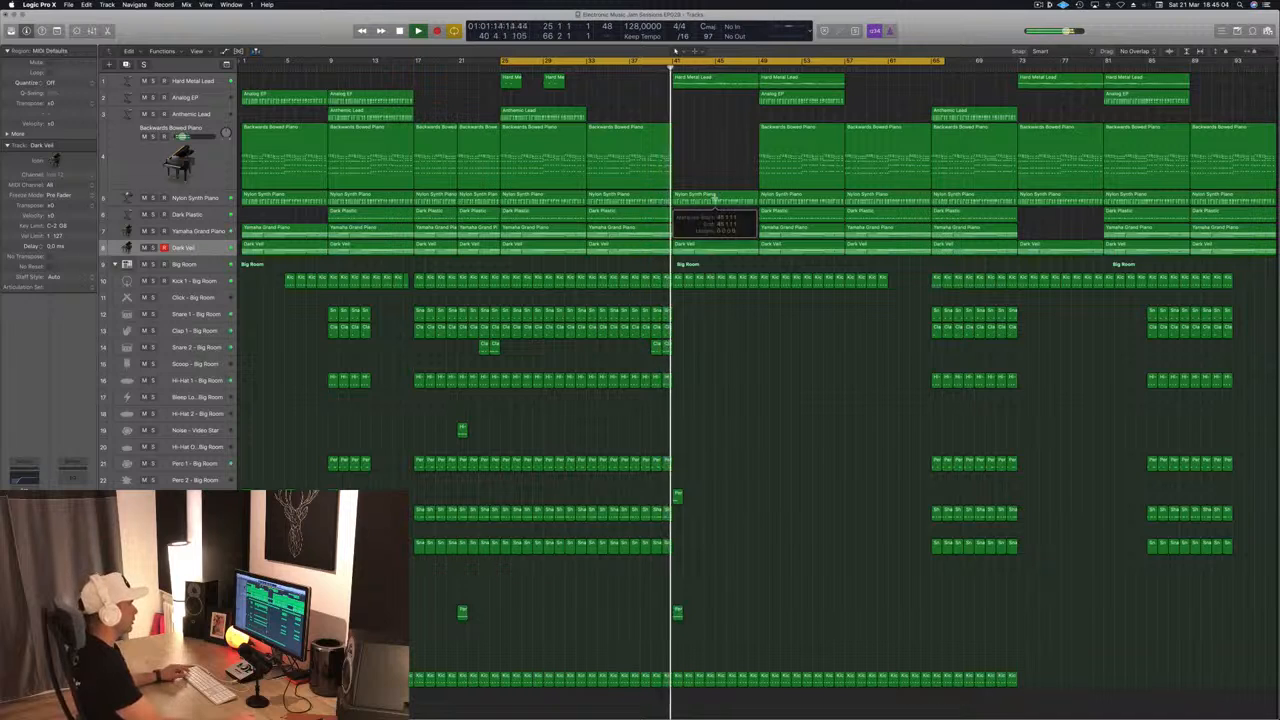
Shorten the bar 41 Nylon Synth Piano region to end at bar 45, and delete the Kick 1 regions between bars 49 and 57
{"action": "key", "text": "super+t"}
{"action": "left_click", "coordinate": [707, 238]}
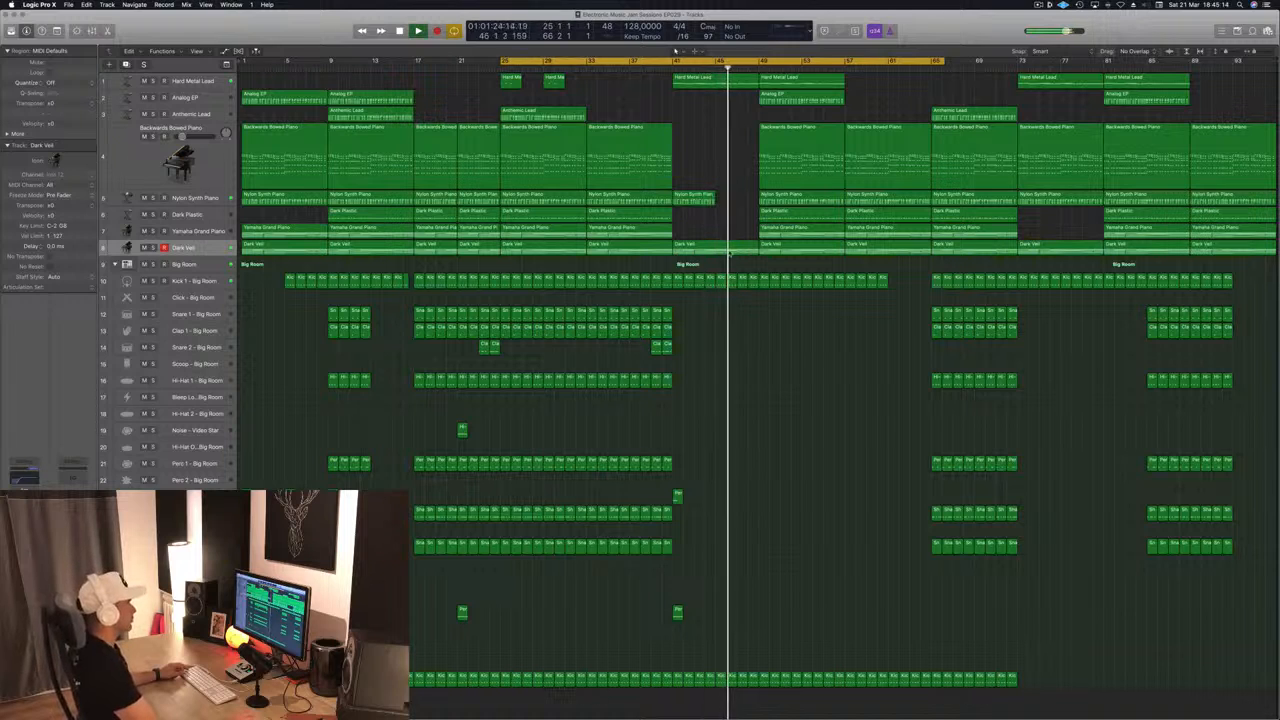
{"action": "left_click_drag", "start_coordinate": [764, 271], "coordinate": [845, 283]}
{"action": "key", "text": "Delete"}
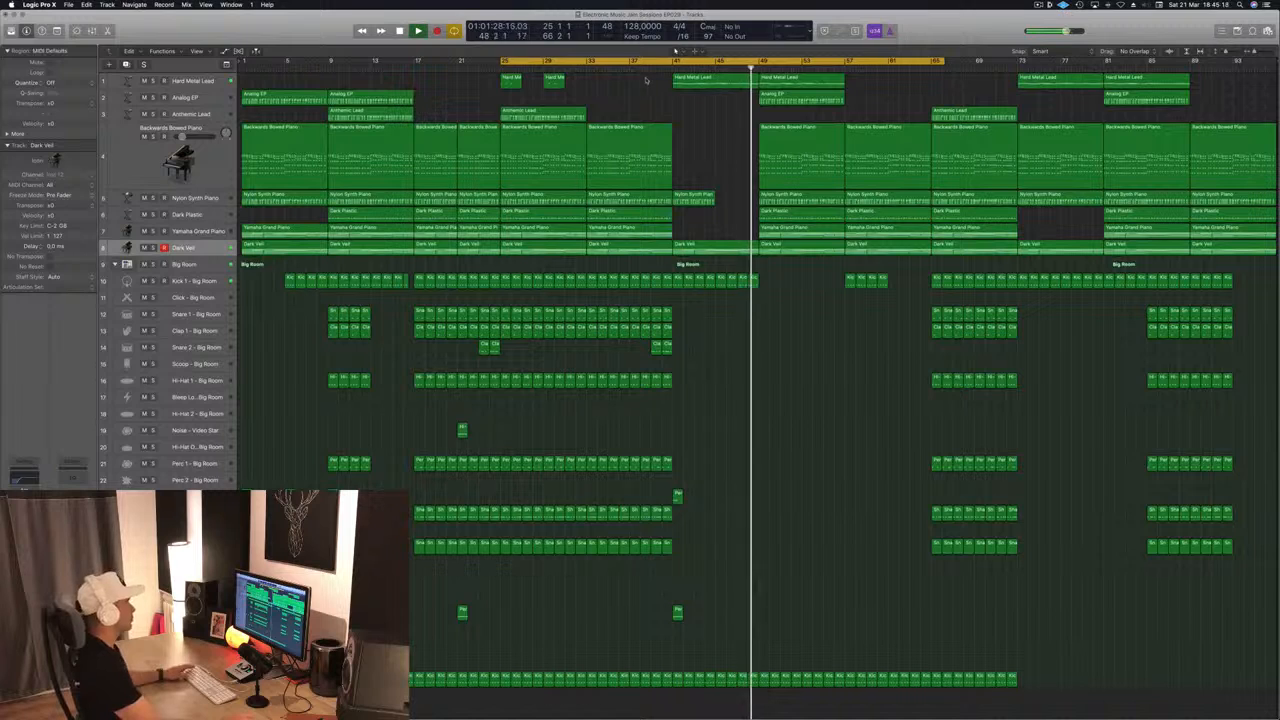
{"action": "left_click", "coordinate": [676, 64]}
Select the Big Room drum stack track and show its Smart Controls
{"action": "left_click", "coordinate": [198, 281]}
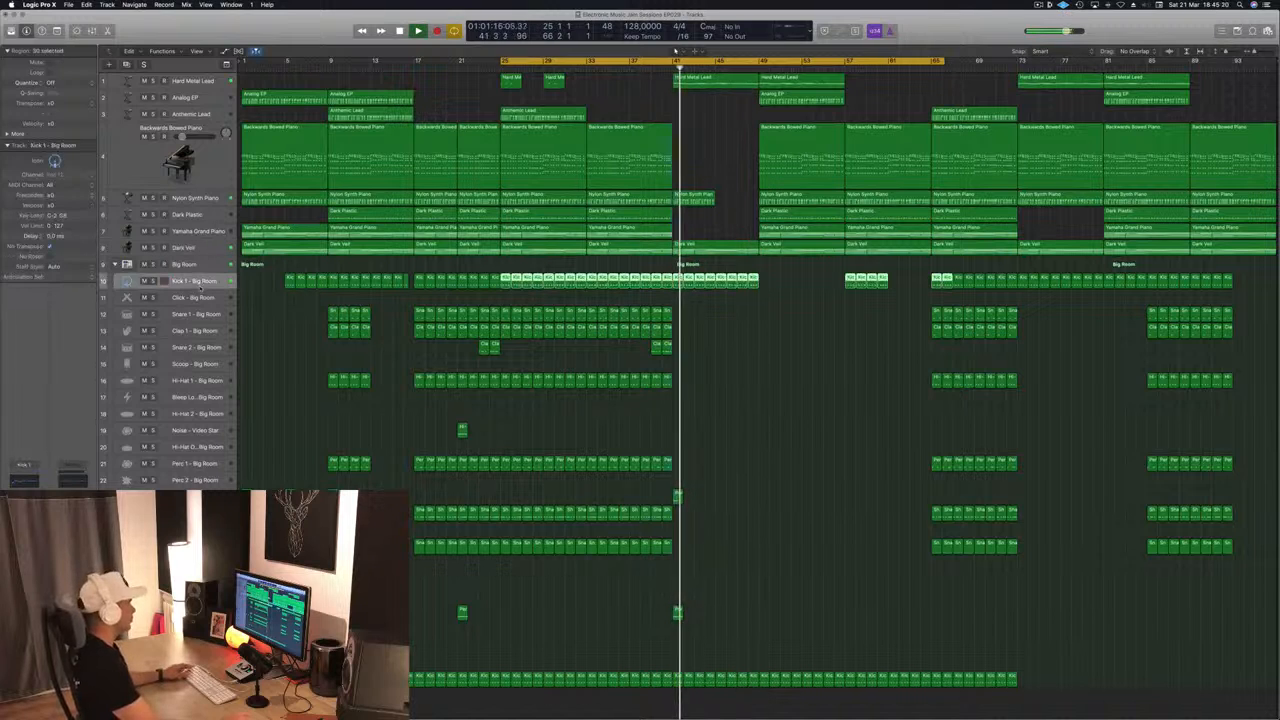
{"action": "left_click", "coordinate": [190, 265]}
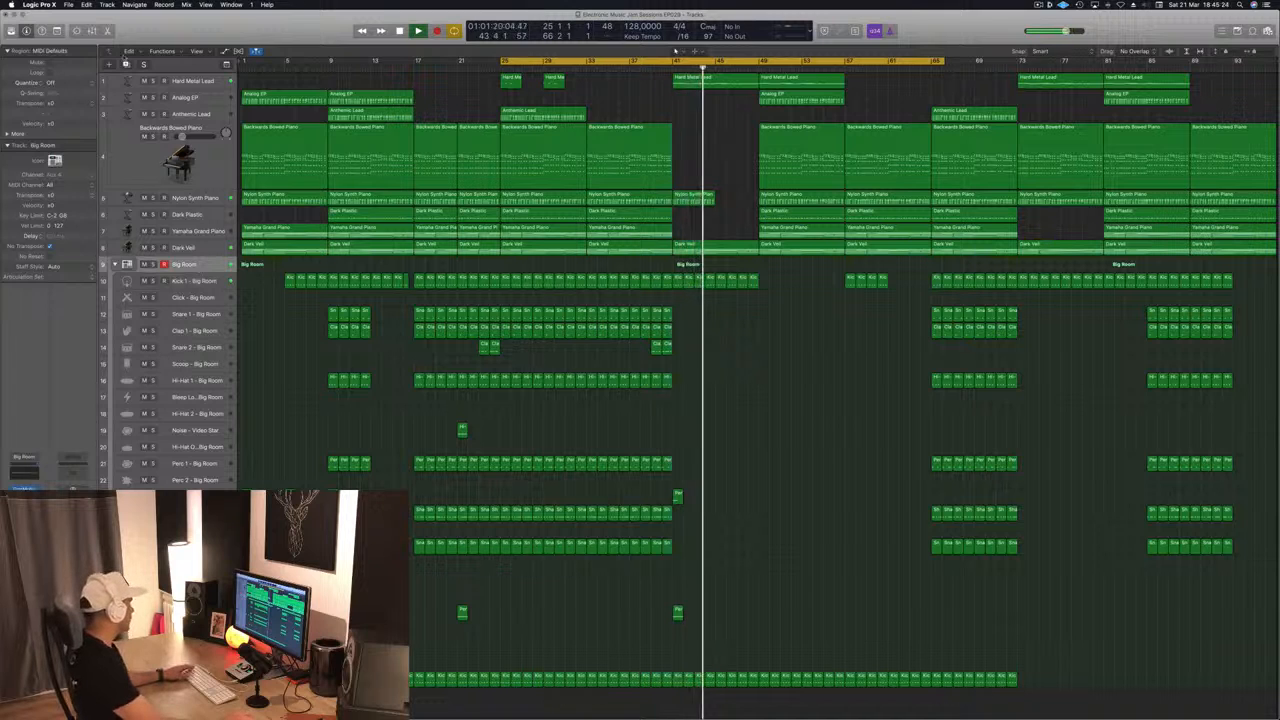
{"action": "key", "text": "x"}
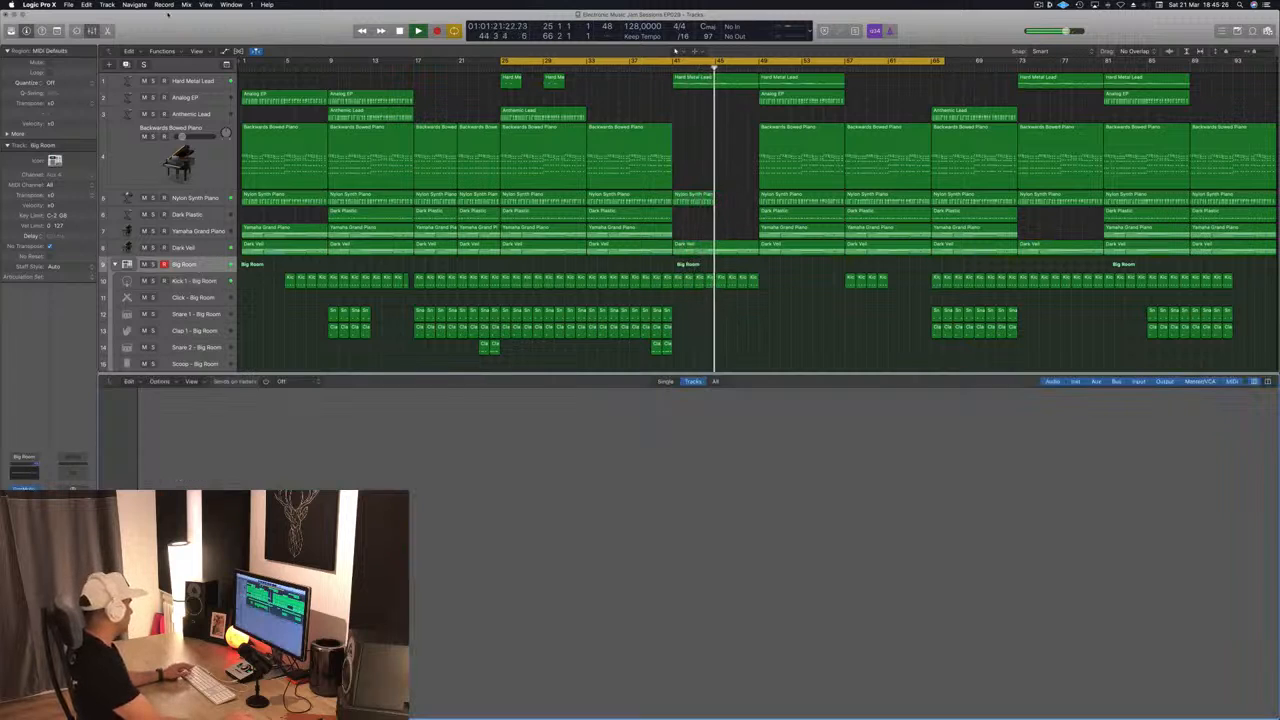
{"action": "key", "text": "x"}
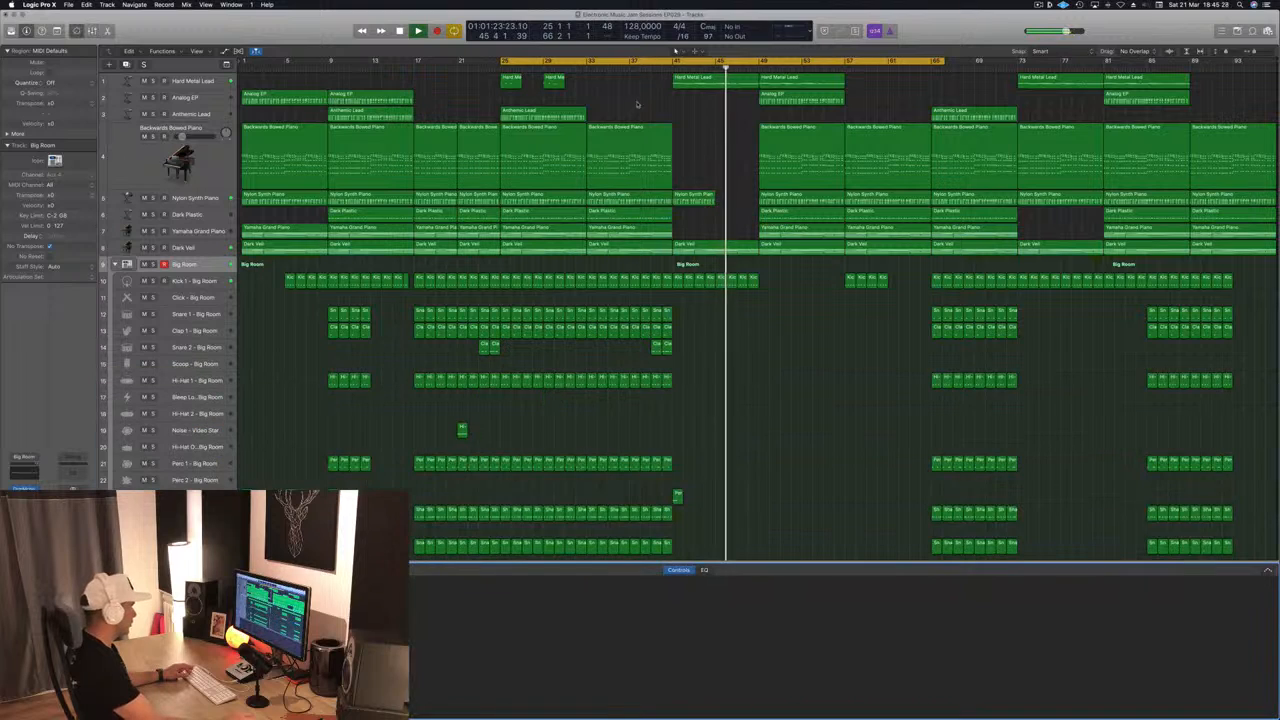
{"action": "key", "text": "b"}
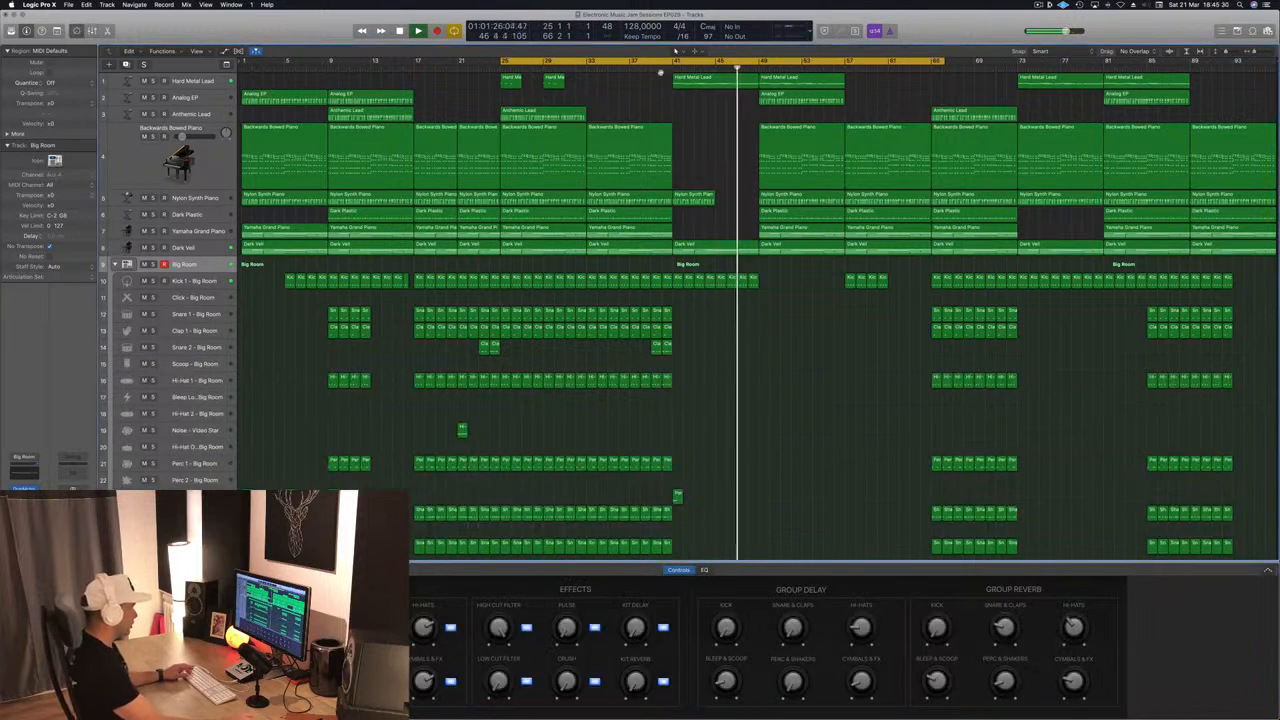
Record a High Cut Filter sweep on the Big Room track leading up to bar 49 and stop playback
{"action": "left_click", "coordinate": [671, 70]}
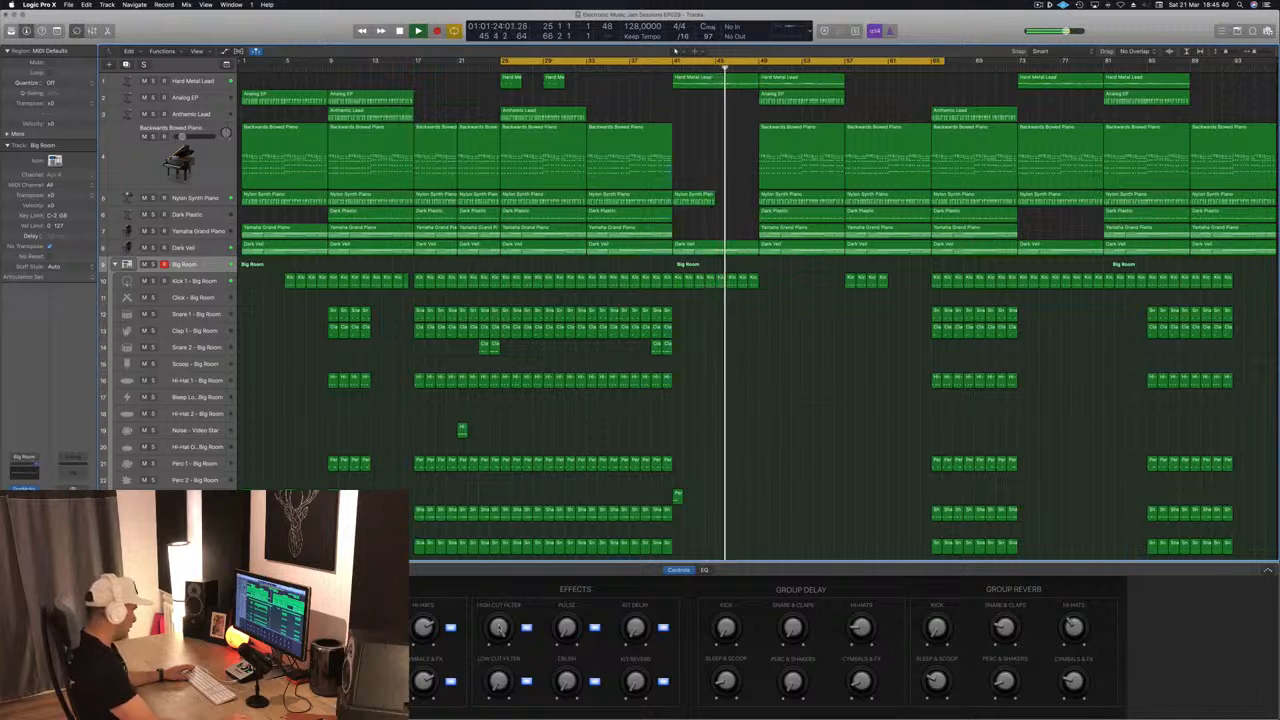
{"action": "left_click_drag", "start_coordinate": [502, 640], "coordinate": [506, 624]}
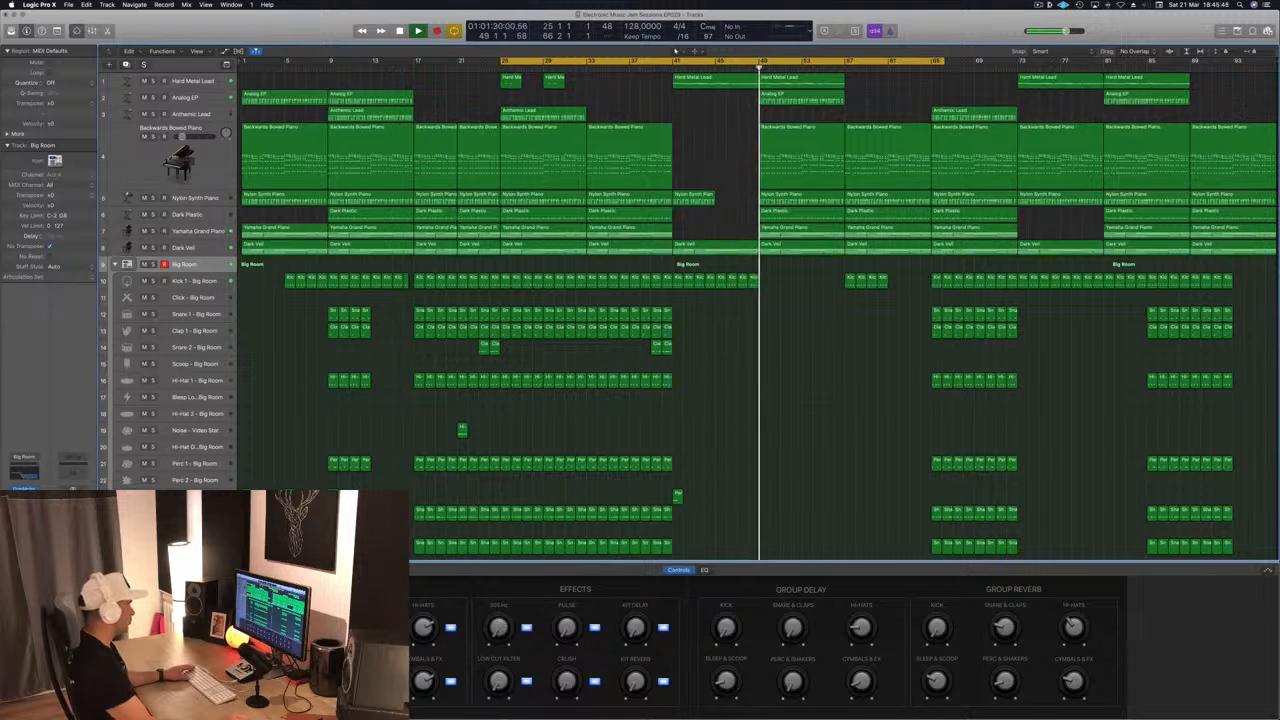
{"action": "key", "text": "comma"}
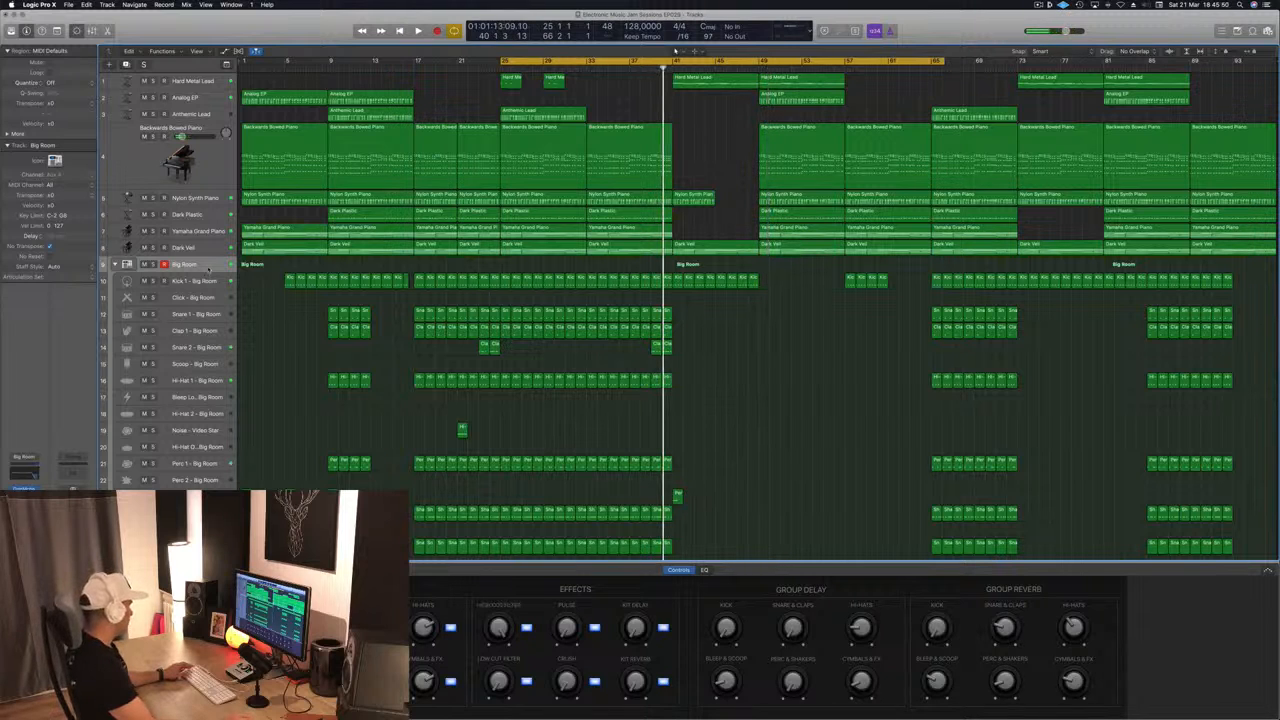
Show the High Cut Filter automation on the Big Room track and set its automation mode to Read
{"action": "key", "text": "super+Down"}
{"action": "key", "text": "super+Down"}
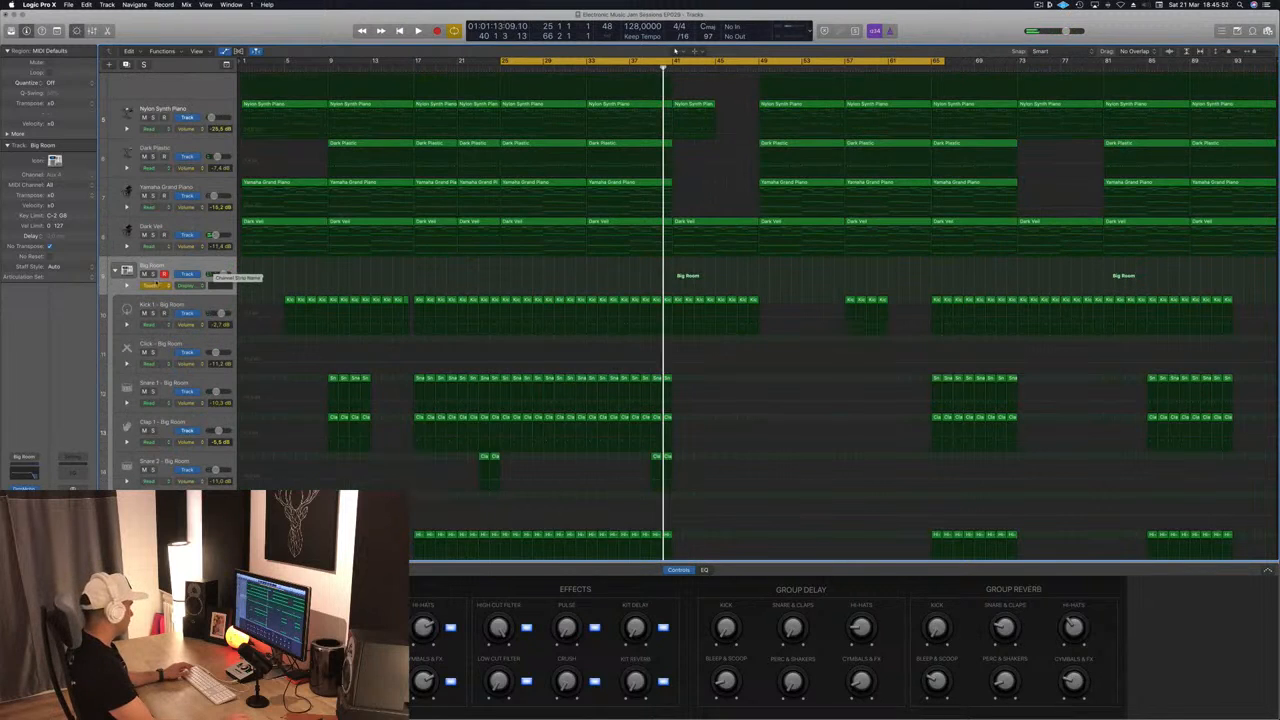
{"action": "left_click", "coordinate": [155, 286]}
{"action": "left_click", "coordinate": [155, 287]}
{"action": "left_click", "coordinate": [192, 287]}
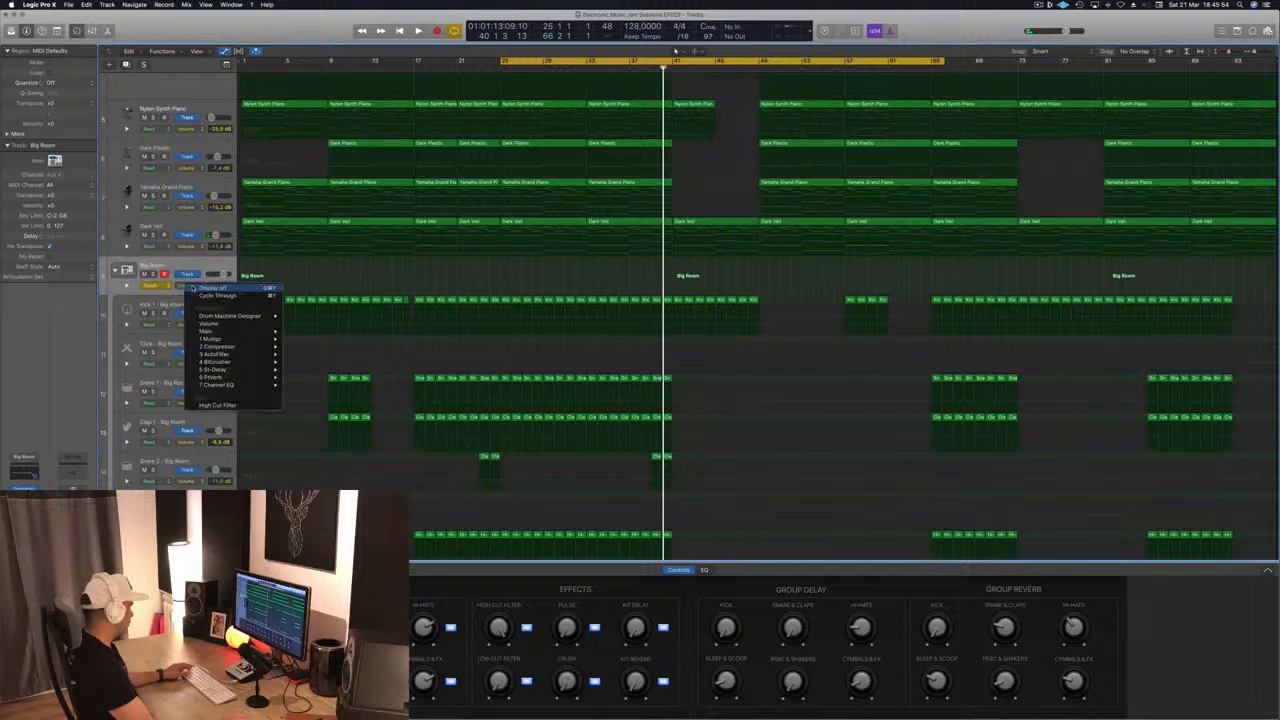
{"action": "left_click", "coordinate": [214, 405]}
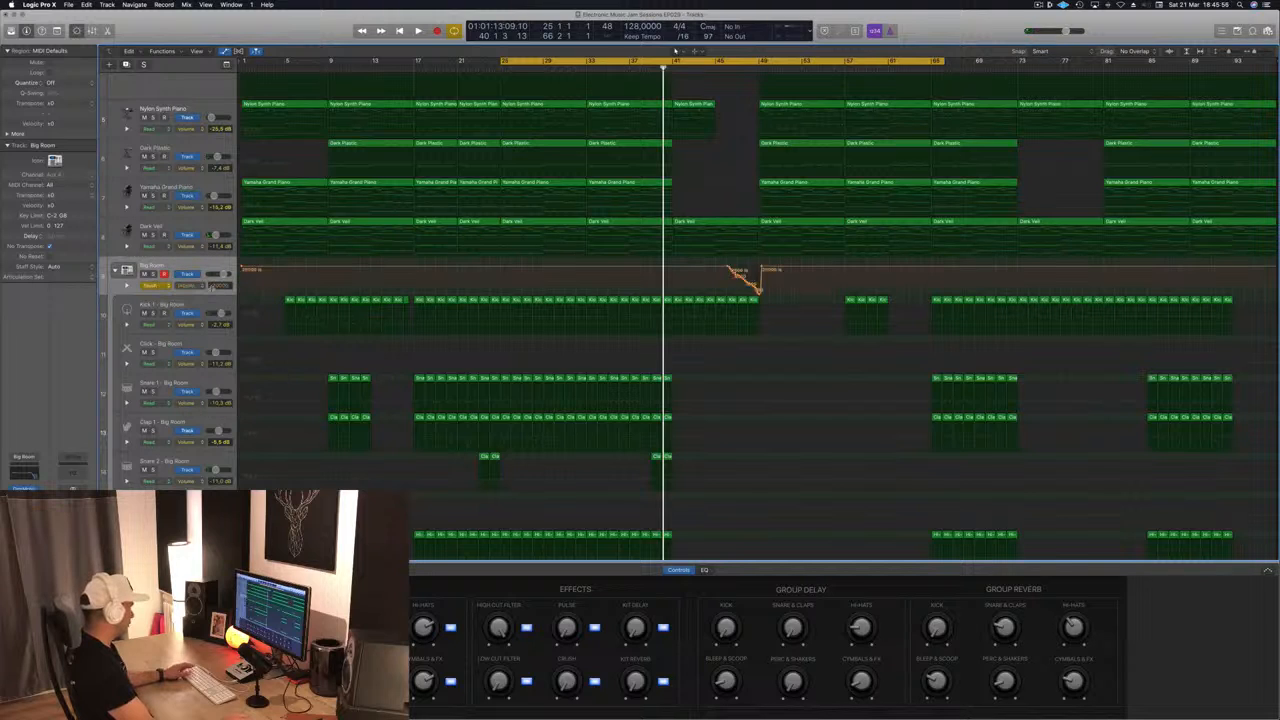
{"action": "left_click", "coordinate": [158, 286]}
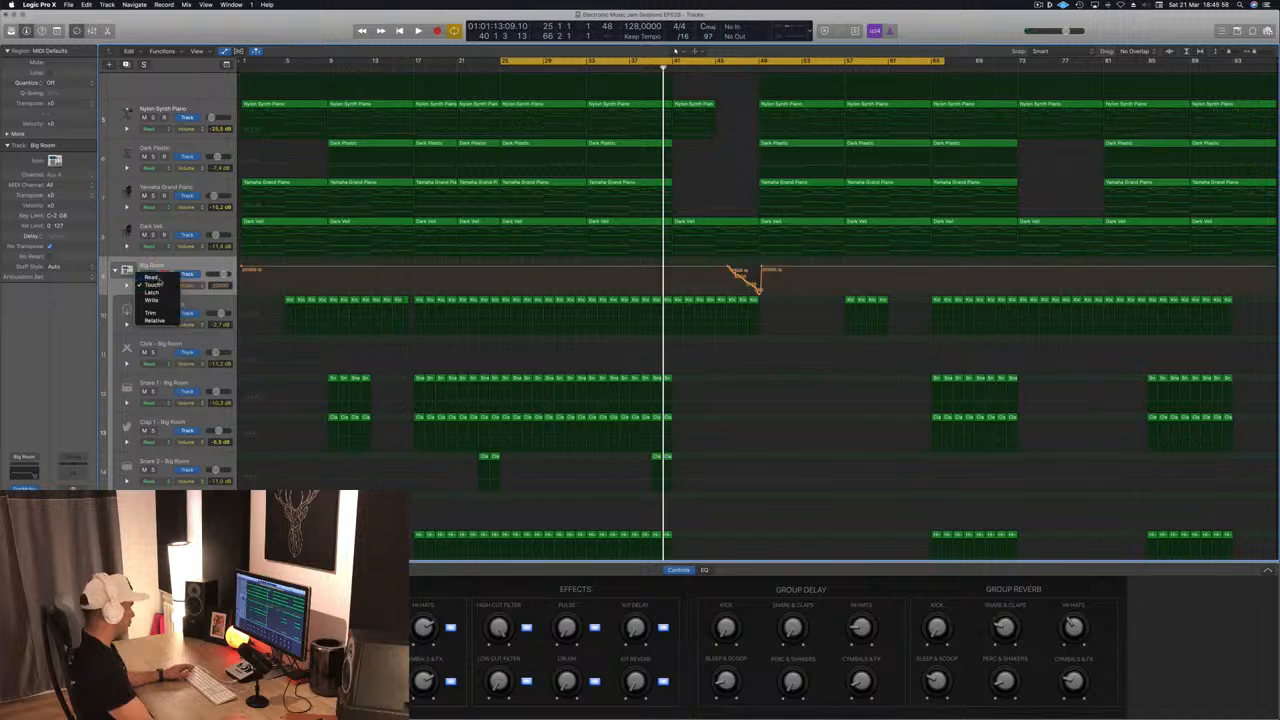
{"action": "left_click", "coordinate": [156, 279]}
Replace the recorded curve with a High Cut Filter ramp falling from bar 41 to bar 49 and rising again by about bar 51
{"action": "left_click_drag", "start_coordinate": [760, 270], "coordinate": [672, 269]}
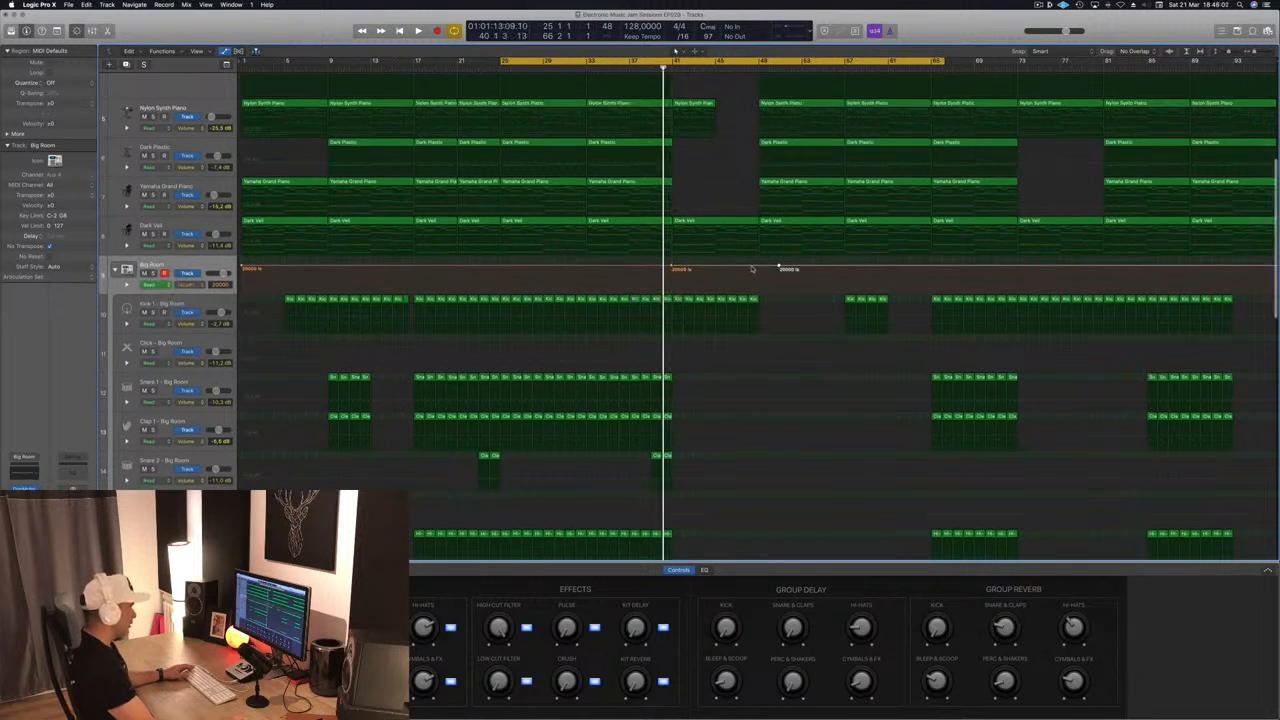
{"action": "left_click_drag", "start_coordinate": [757, 268], "coordinate": [762, 290]}
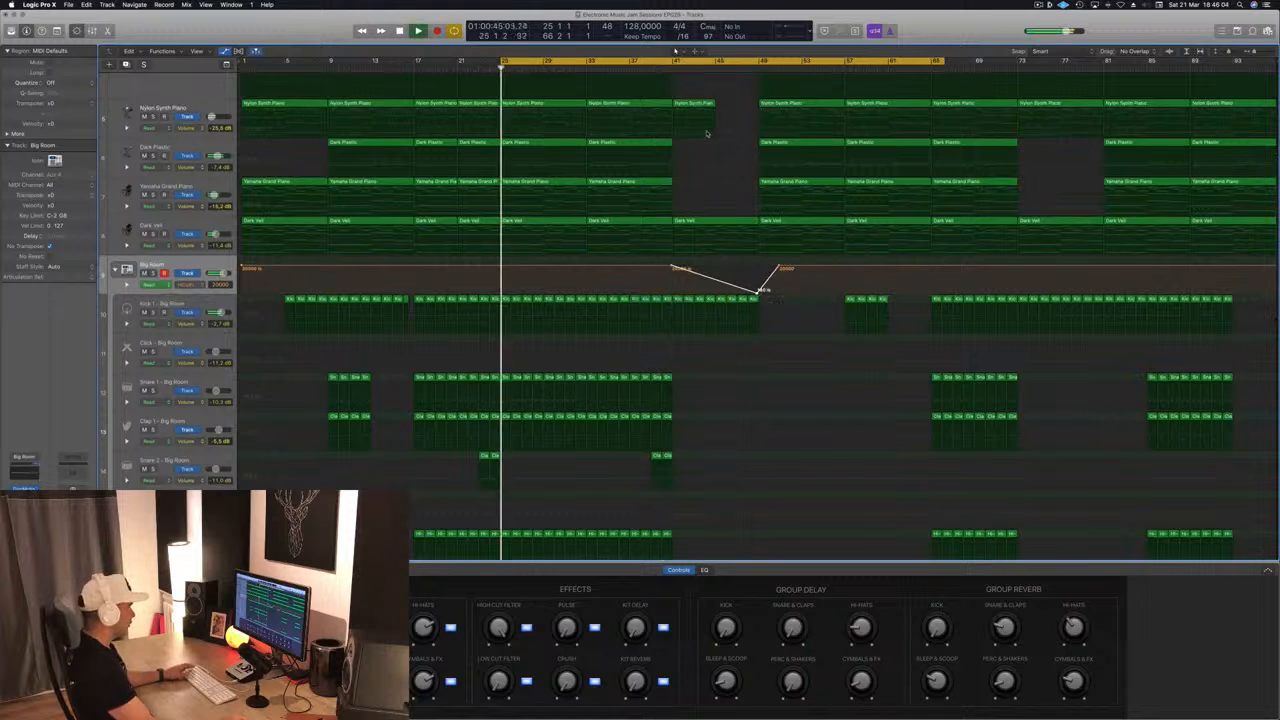
Move the Big Room High Cut Filter's recovery point back to bar 49 so the filter reopens instantly, and return playback to bar 25
{"action": "key", "text": "space"}
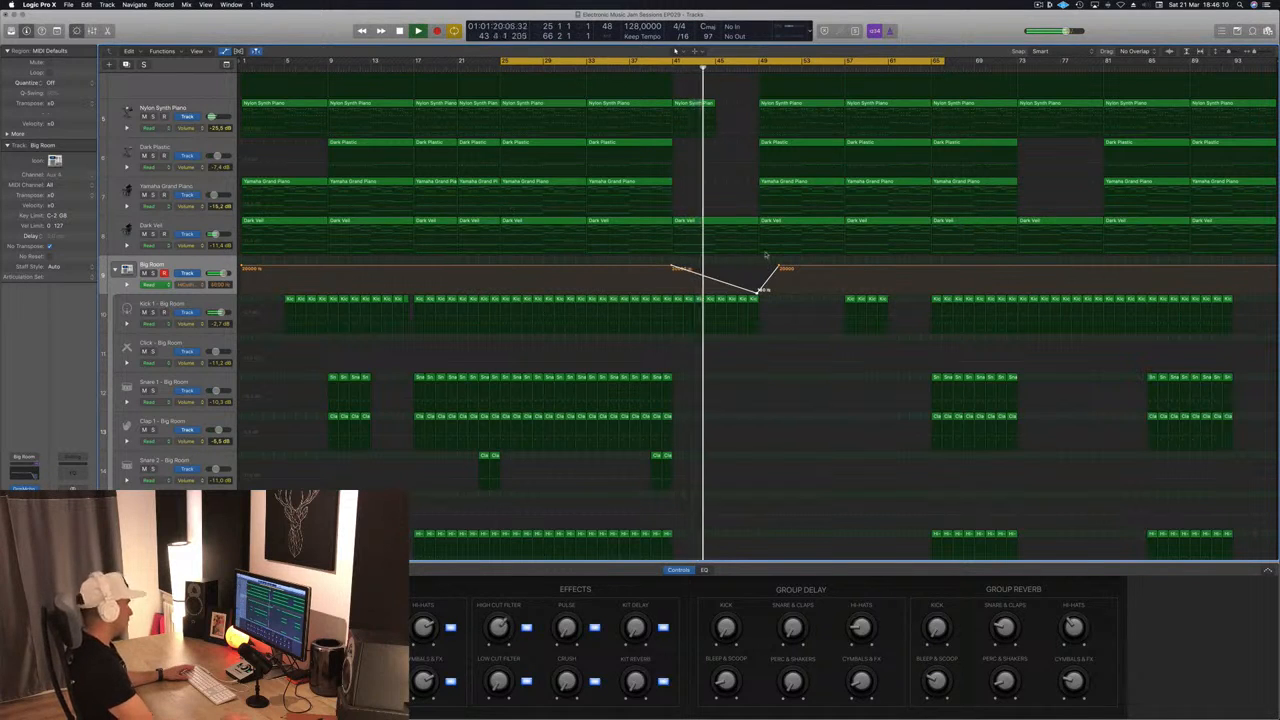
{"action": "scroll", "coordinate": [719, 205], "scroll_direction": "up", "scroll_amount": 3}
{"action": "scroll", "coordinate": [719, 205], "scroll_direction": "up", "scroll_amount": 5}
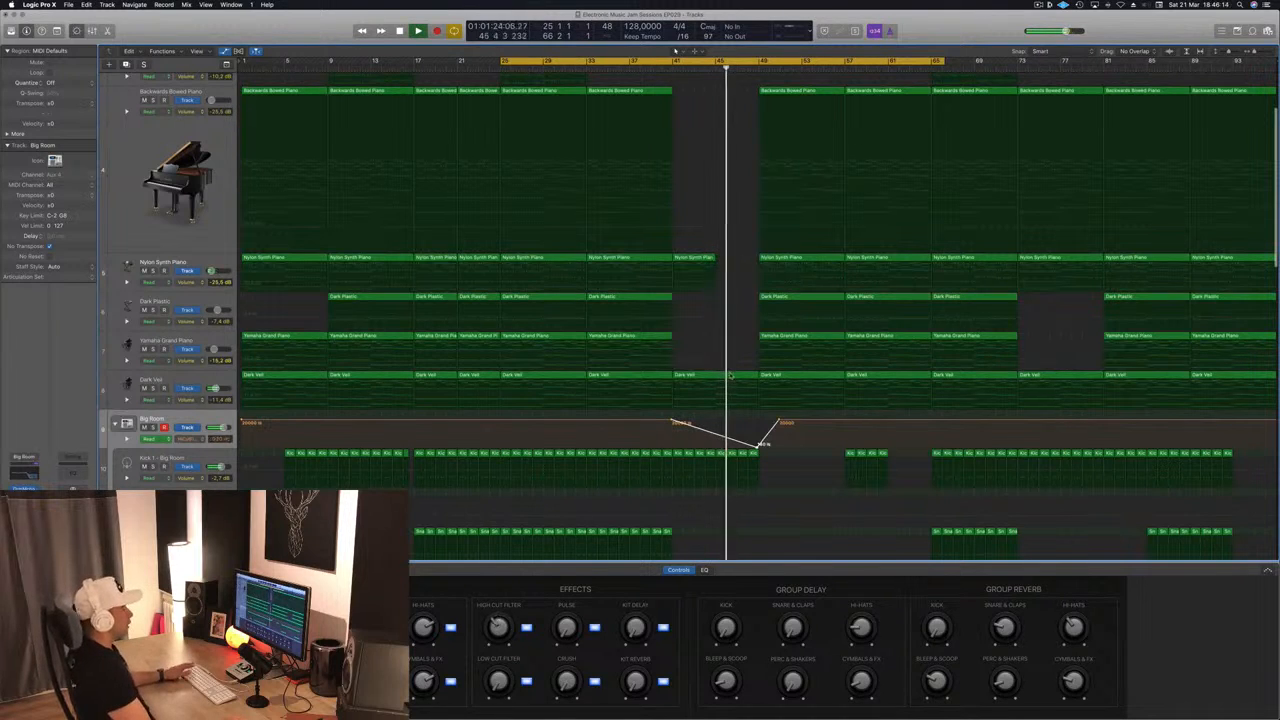
{"action": "left_click_drag", "start_coordinate": [781, 422], "coordinate": [758, 422]}
{"action": "left_click", "coordinate": [503, 61]}
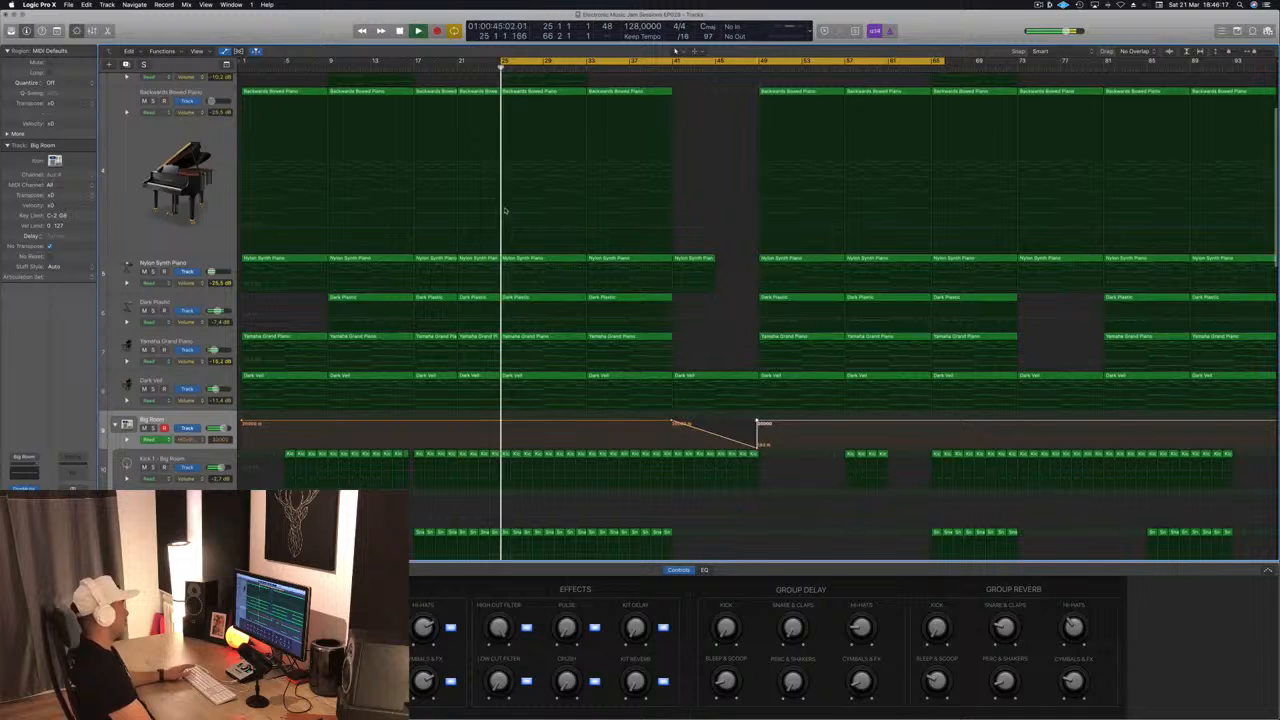
Add a second High Cut Filter ramp on the Big Room track, falling from bar 25 to bar 29 and jumping back up there
{"action": "left_click", "coordinate": [500, 422]}
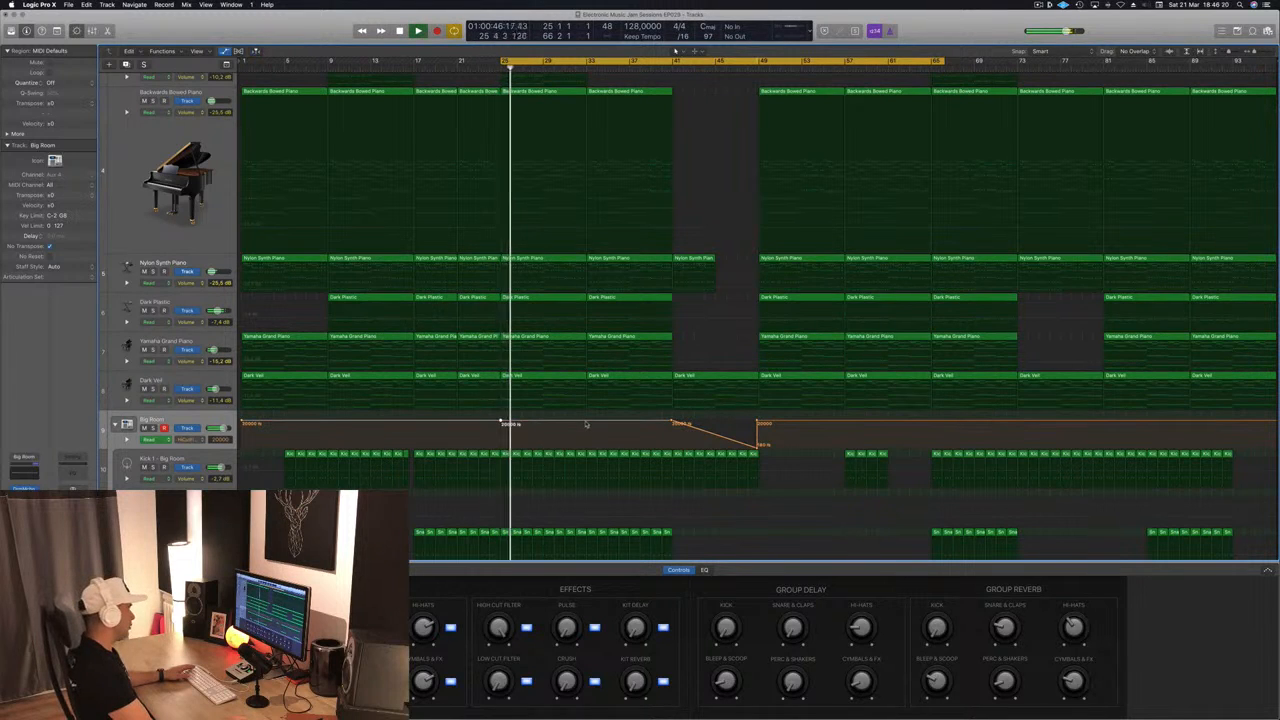
{"action": "left_click", "coordinate": [586, 422]}
{"action": "left_click", "coordinate": [545, 422]}
{"action": "left_click_drag", "start_coordinate": [545, 422], "coordinate": [543, 445]}
{"action": "key", "text": "space"}
{"action": "key", "text": "space"}
{"action": "scroll", "coordinate": [549, 418], "scroll_direction": "up", "scroll_amount": 1}
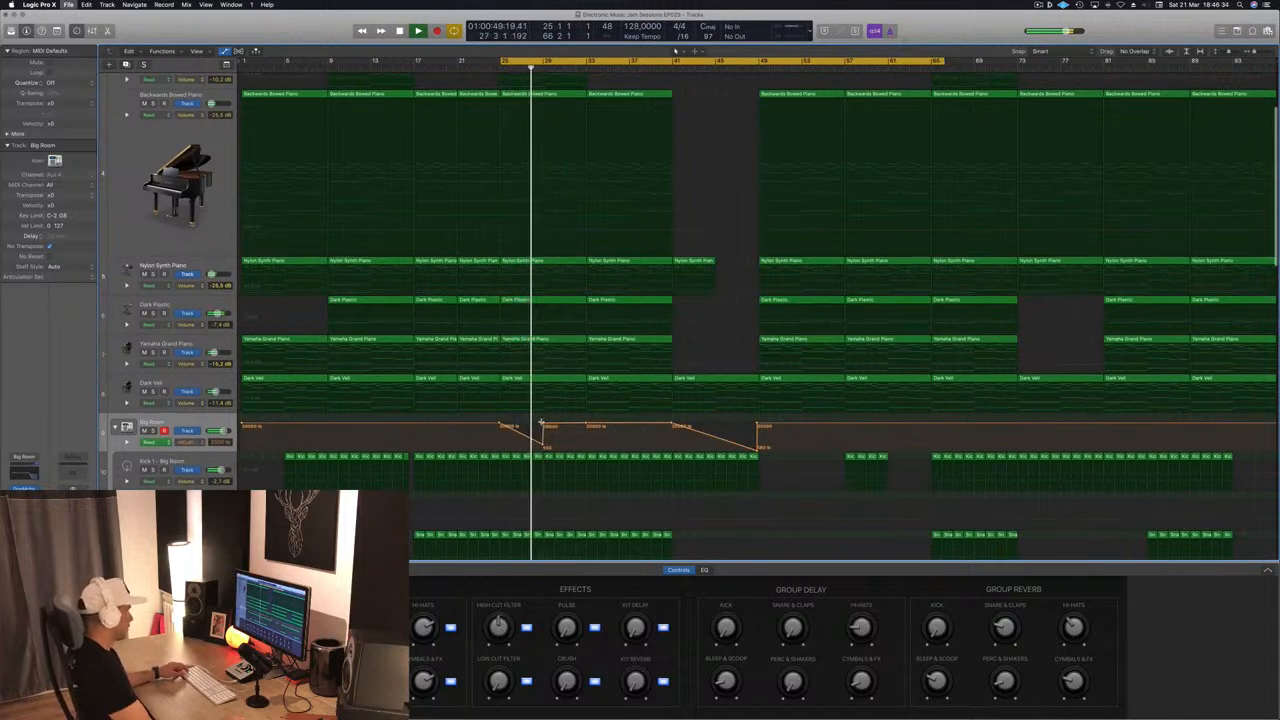
{"action": "scroll", "coordinate": [541, 422], "scroll_direction": "up", "scroll_amount": 5}
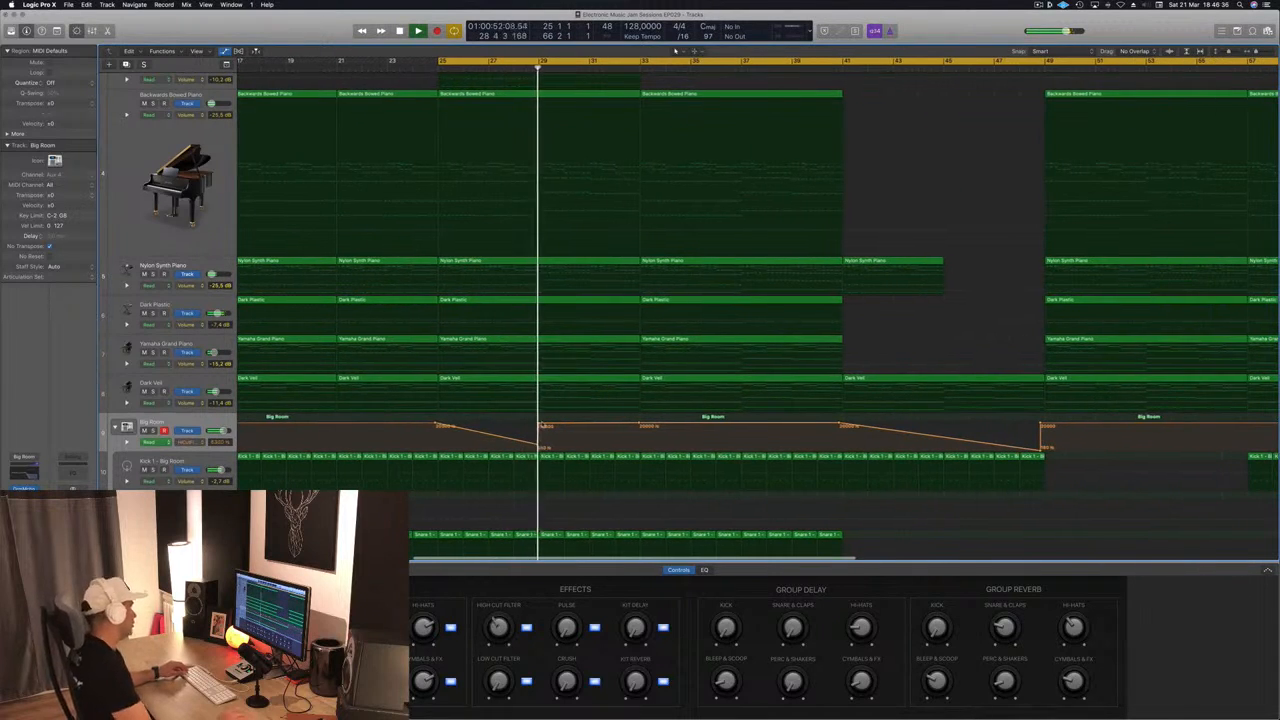
{"action": "scroll", "coordinate": [545, 425], "scroll_direction": "down", "scroll_amount": 5}
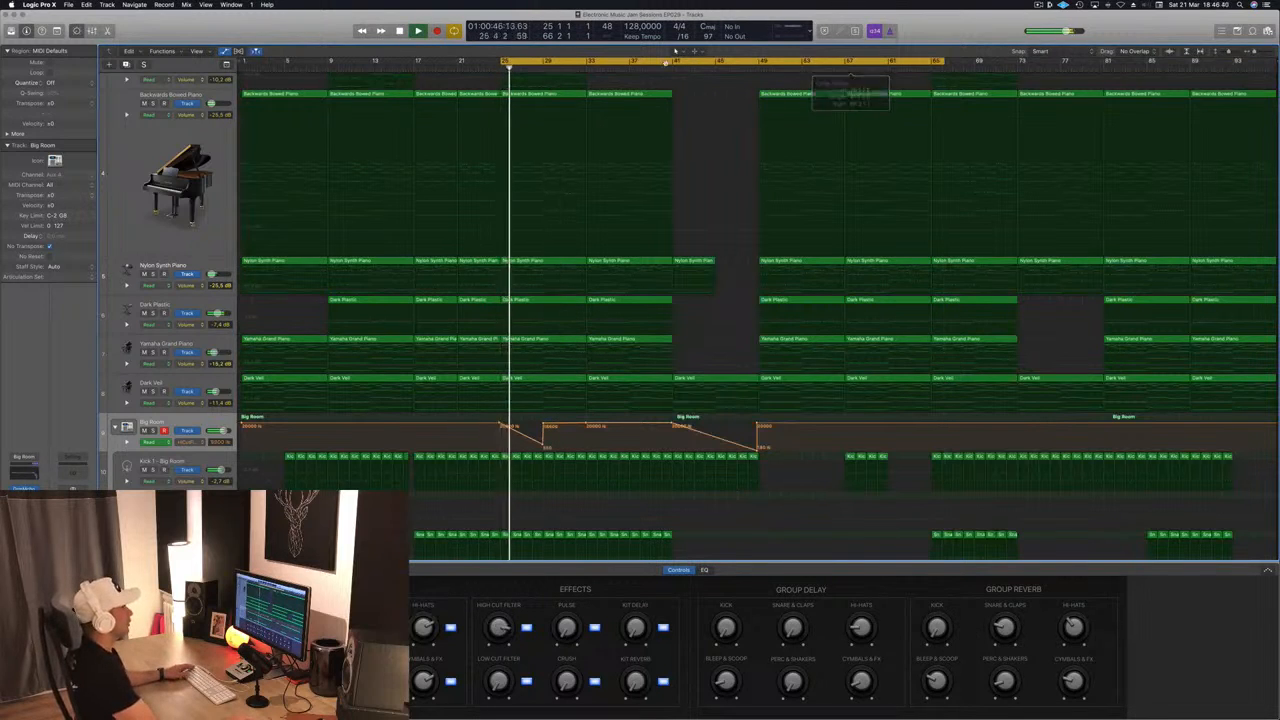
Set the cycle range to bars 41–57, play from bar 41 and hide the track automation
{"action": "left_click", "coordinate": [673, 63]}
{"action": "left_click", "coordinate": [673, 62]}
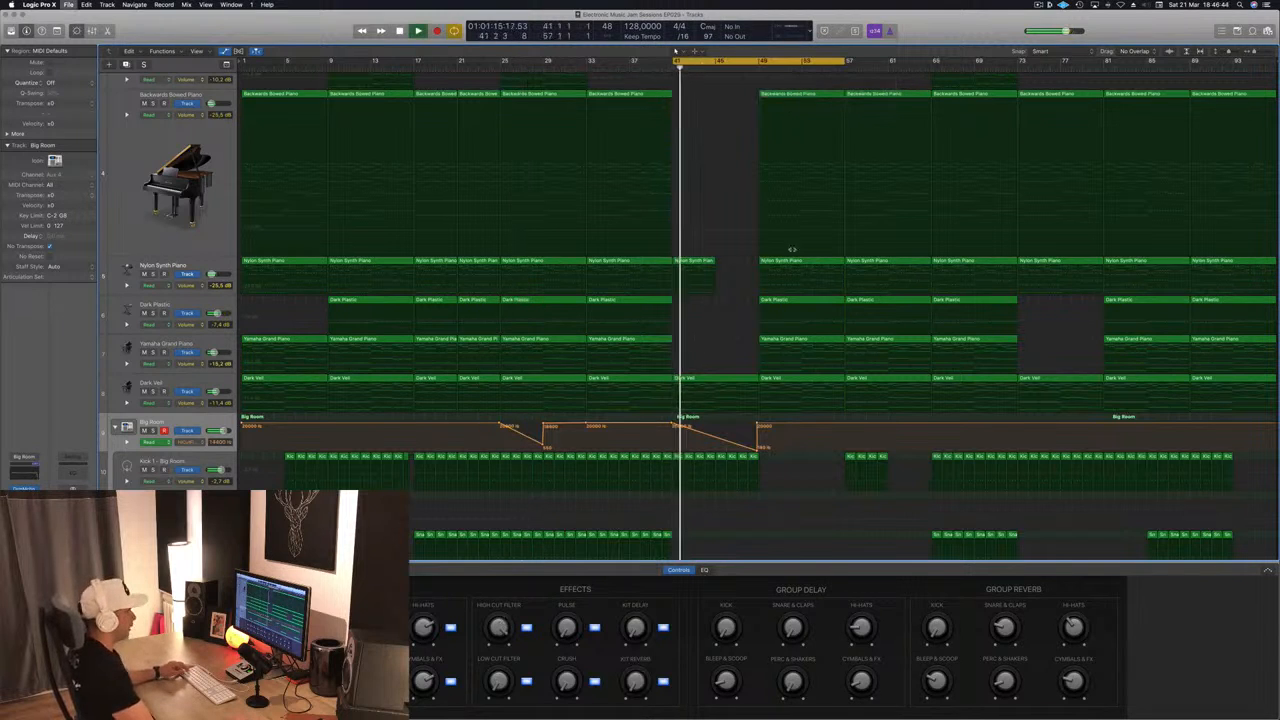
{"action": "scroll", "coordinate": [765, 330], "scroll_direction": "down", "scroll_amount": 3}
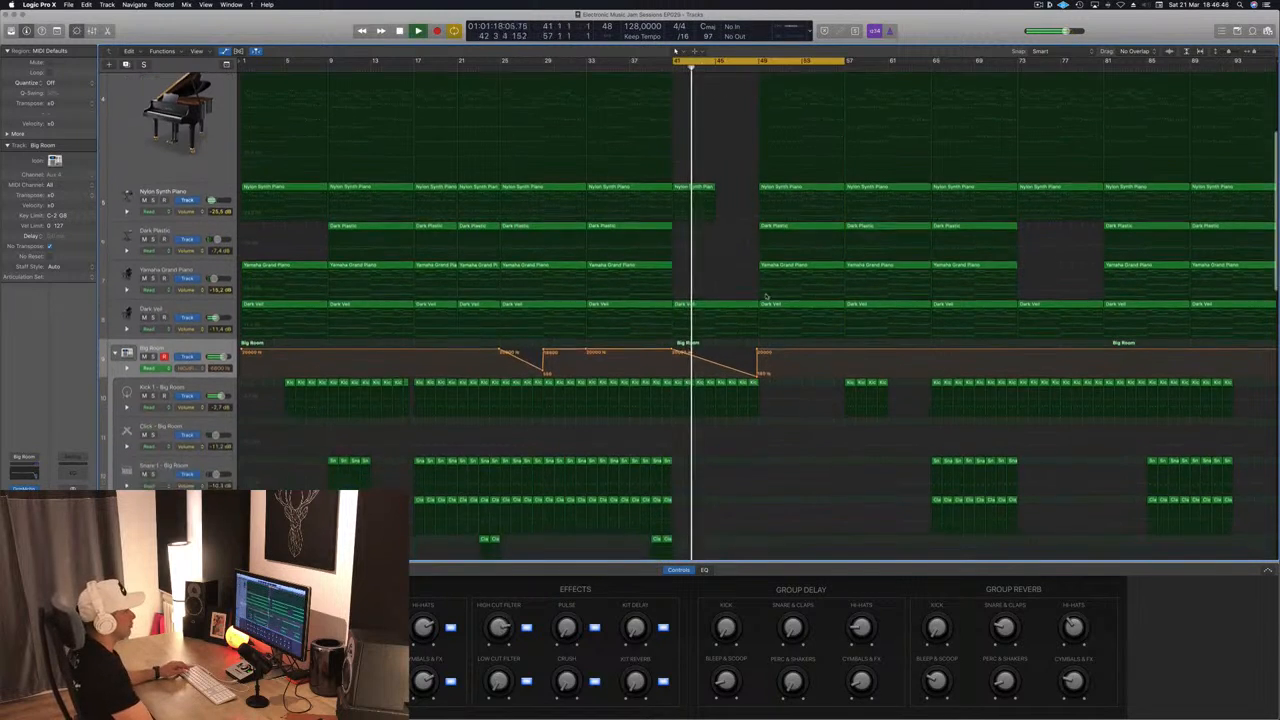
{"action": "scroll", "coordinate": [749, 186], "scroll_direction": "up", "scroll_amount": 5}
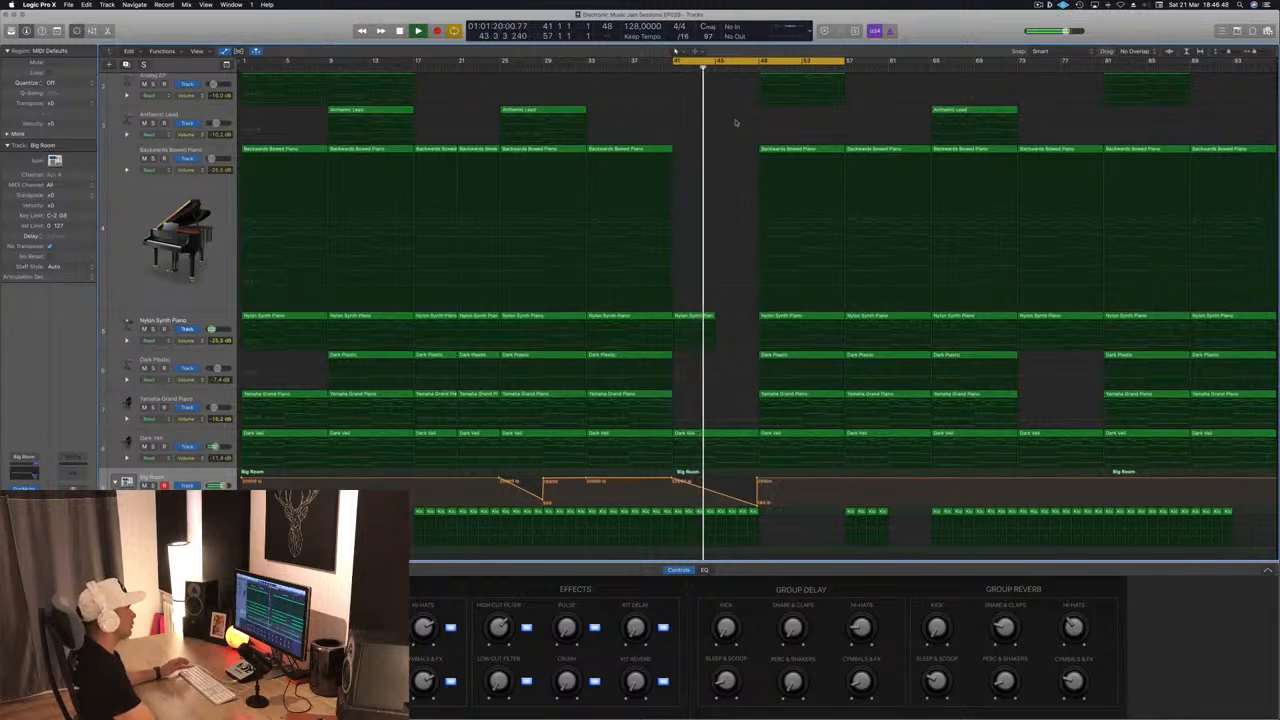
{"action": "key", "text": "super+Up"}
{"action": "key", "text": "super+Up"}
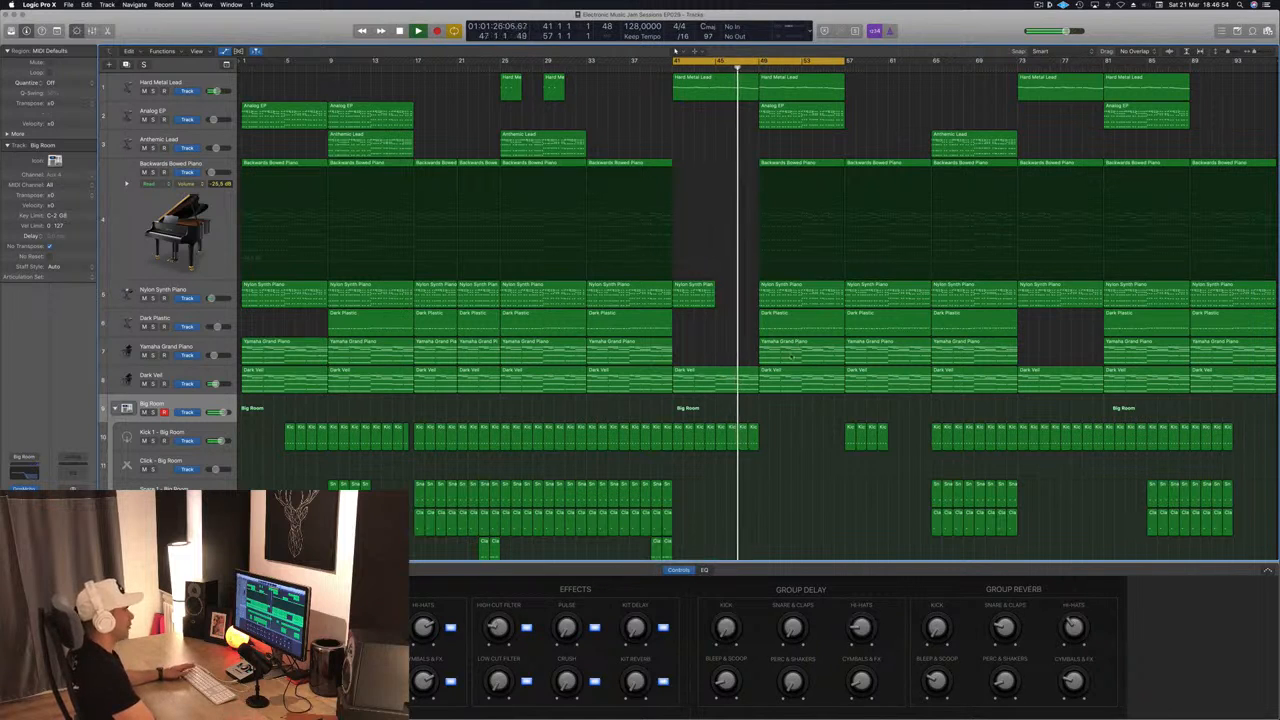
Delete the Dark Plastic region at bars 49–57 and replay the transition into bar 49
{"action": "left_click", "coordinate": [808, 330]}
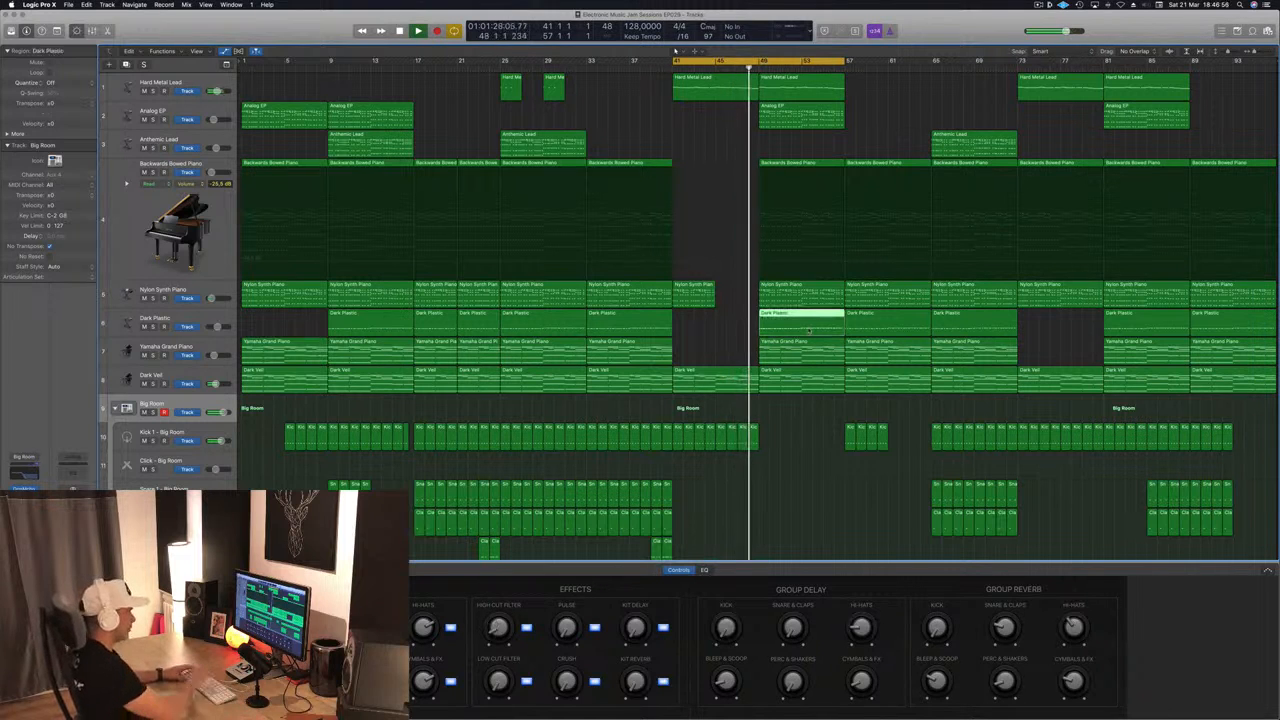
{"action": "key", "text": "Delete"}
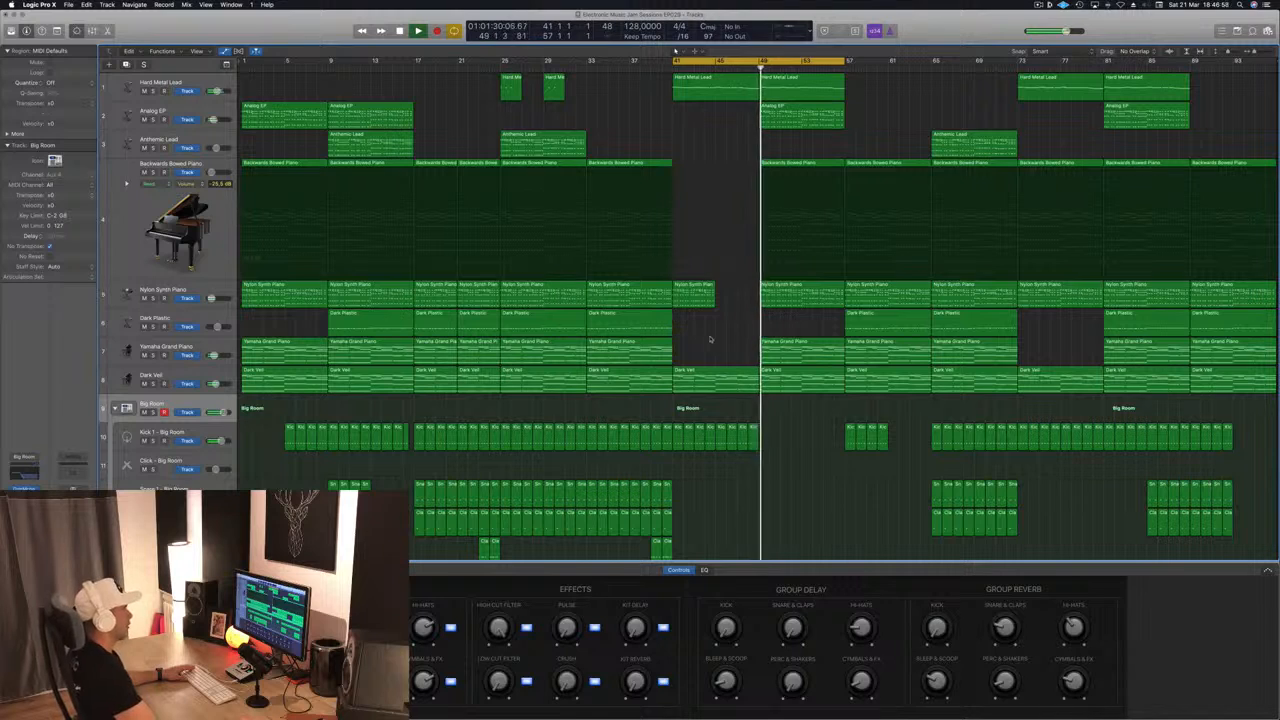
{"action": "left_click", "coordinate": [808, 87]}
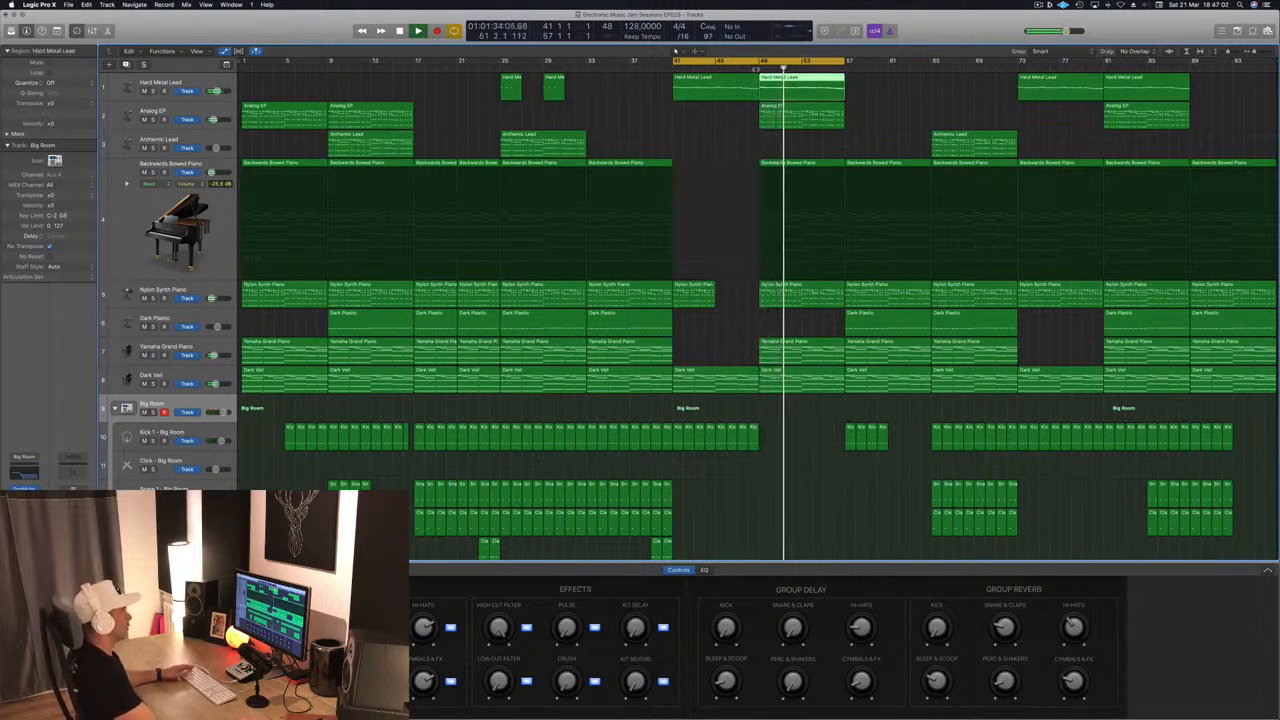
{"action": "left_click", "coordinate": [761, 64]}
{"action": "left_click", "coordinate": [792, 116]}
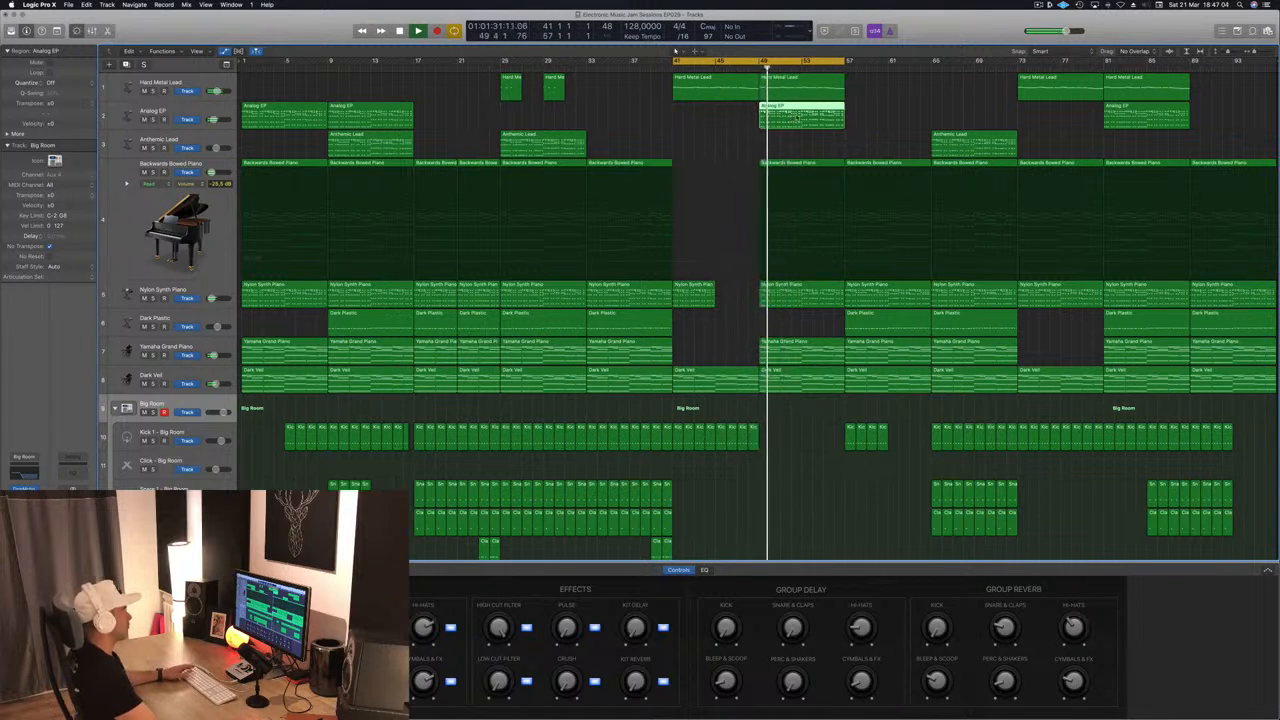
{"action": "left_click", "coordinate": [742, 65]}
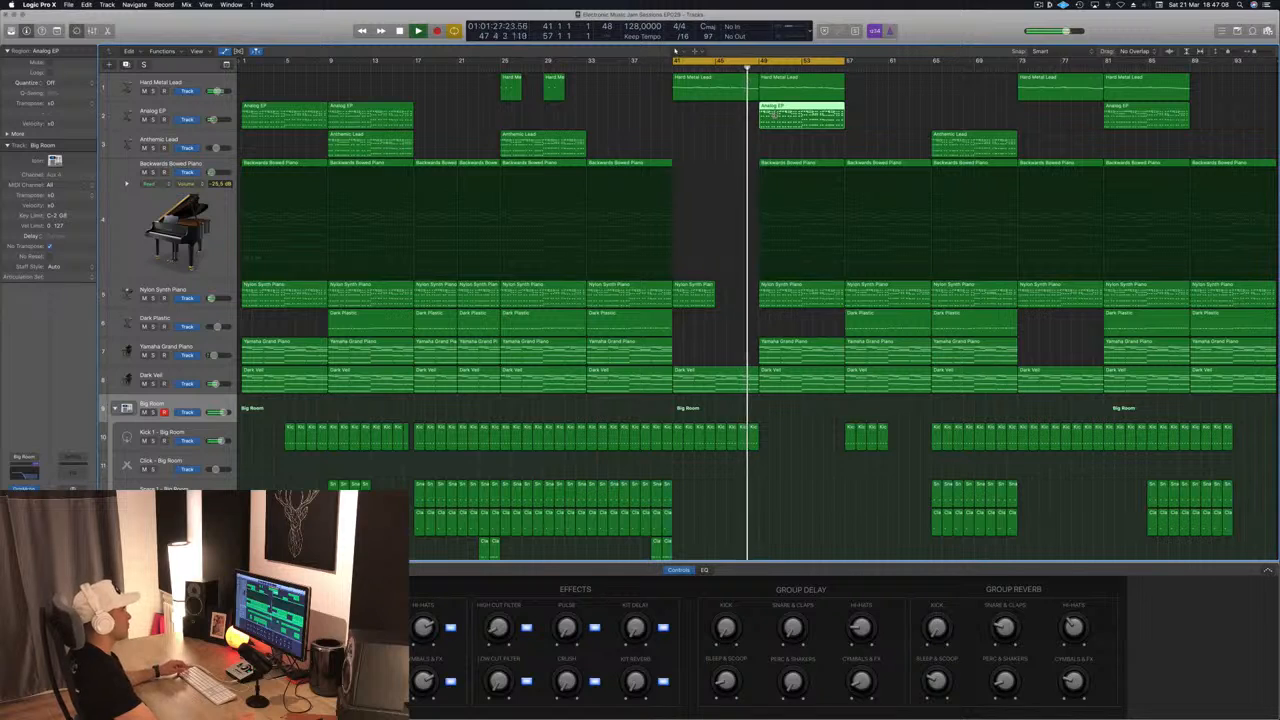
{"action": "left_click", "coordinate": [735, 121]}
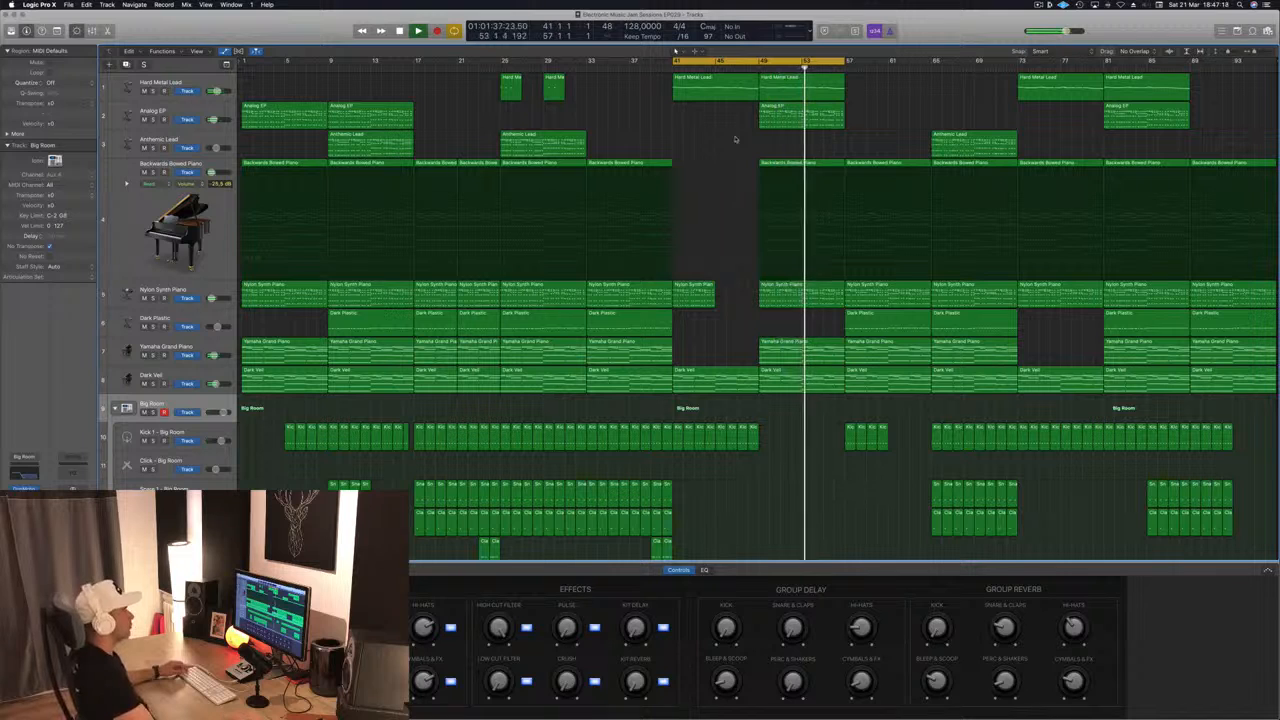
Delete the Kick 1 regions at bars 57–61 and extend the cycle range to bar 65
{"action": "key", "text": "super+Right"}
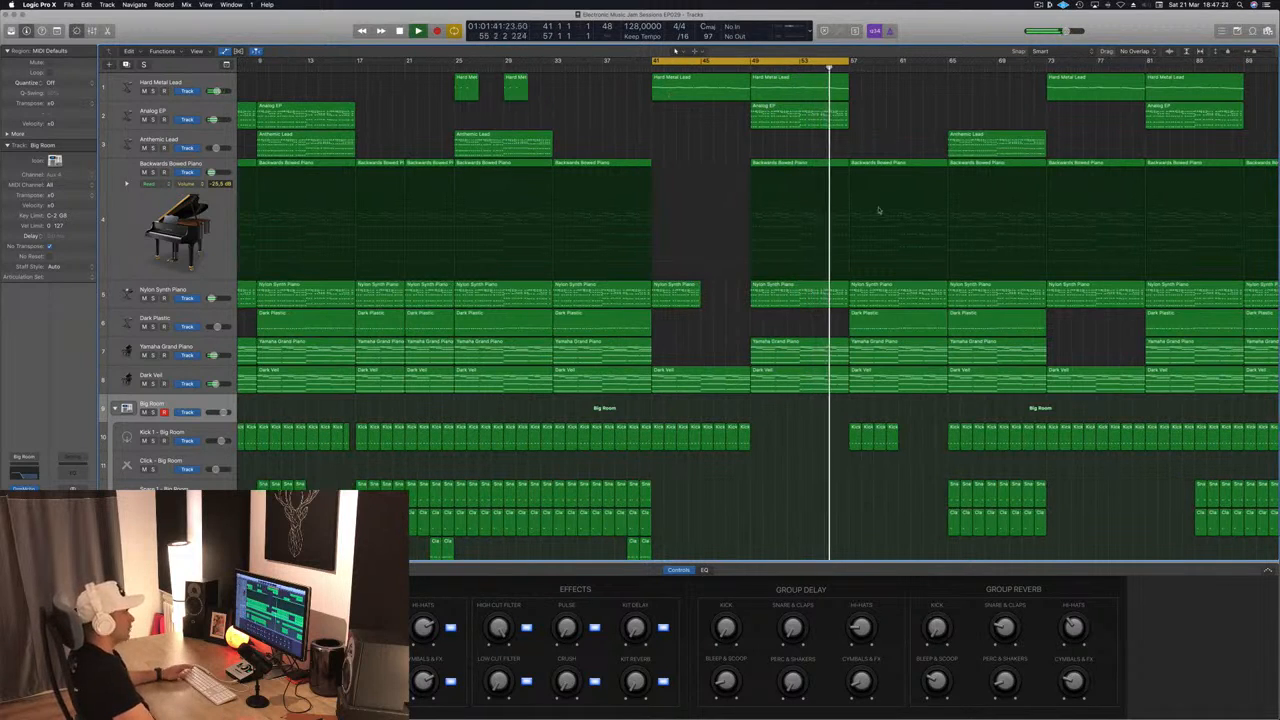
{"action": "left_click", "coordinate": [862, 430]}
{"action": "key", "text": "Delete"}
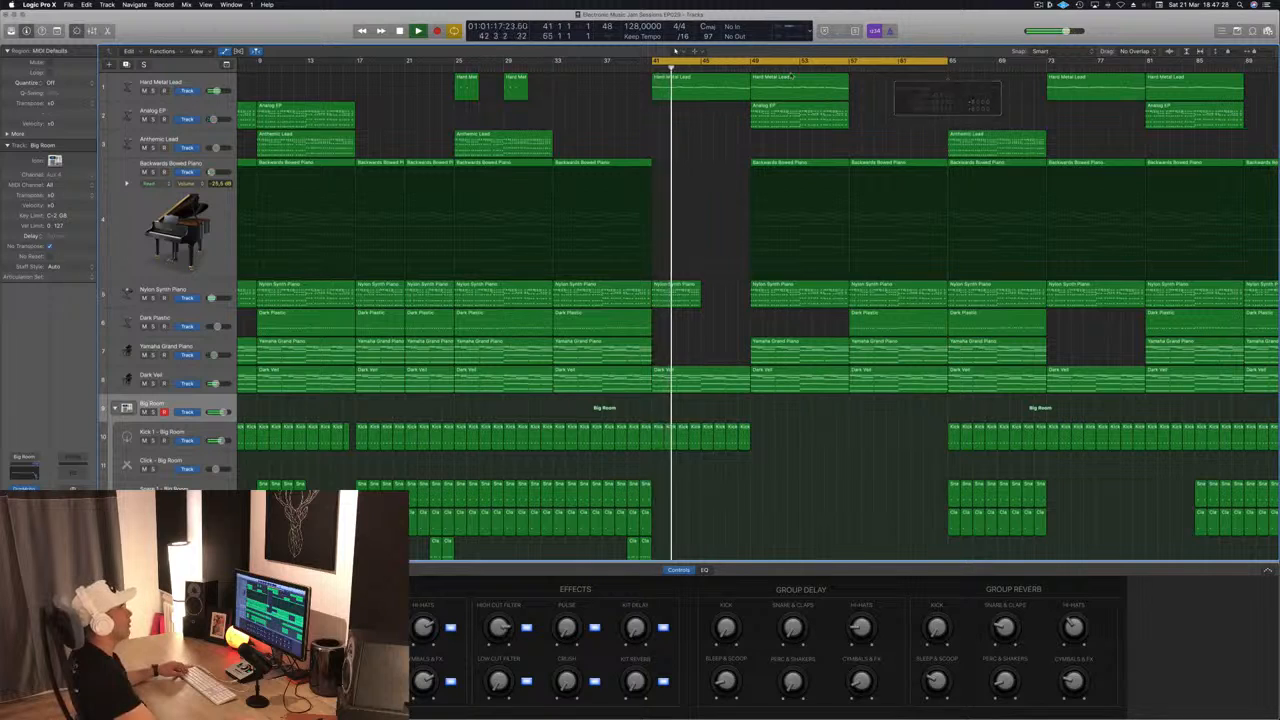
{"action": "left_click", "coordinate": [752, 68]}
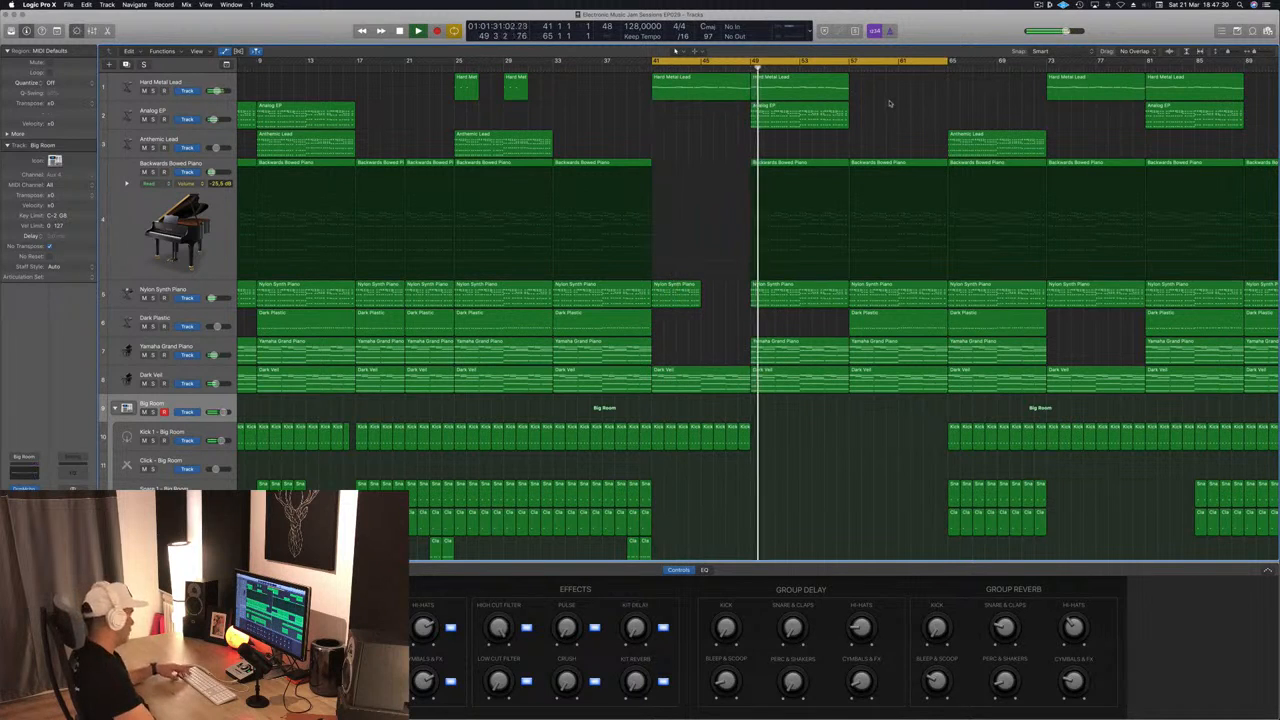
{"action": "left_click", "coordinate": [848, 68]}
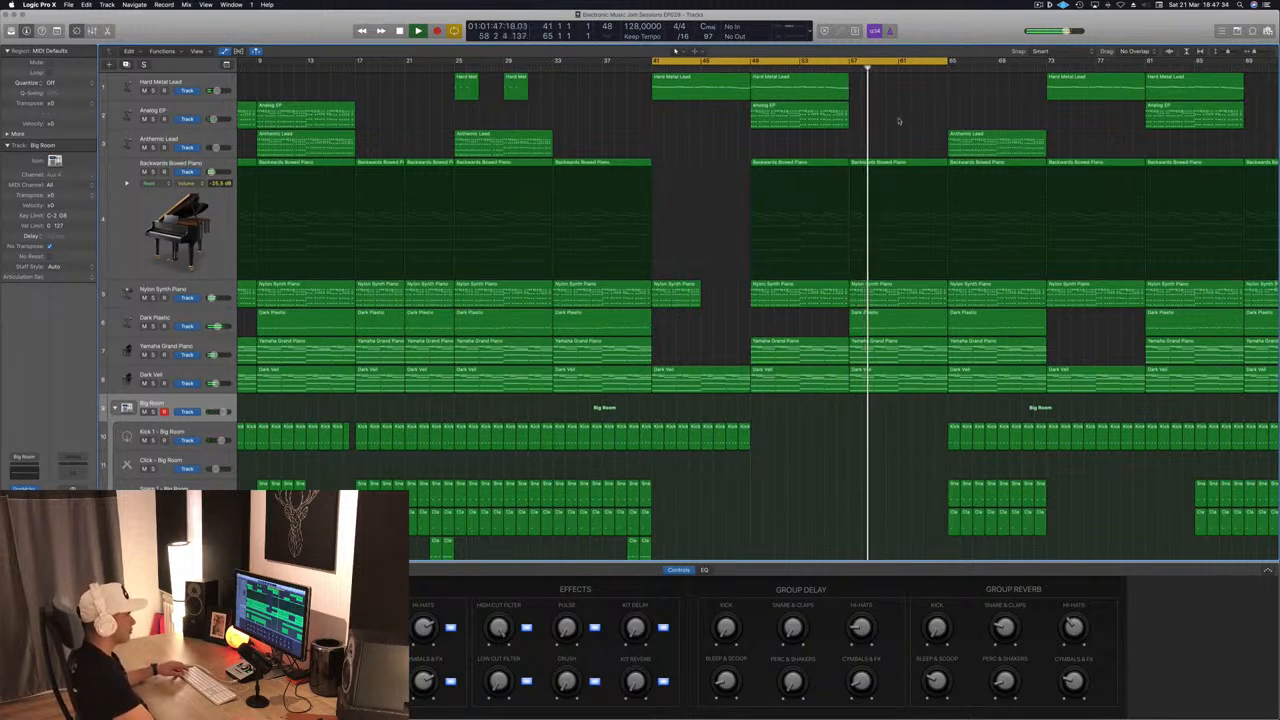
Copy the Anthemic Lead region from bar 65 to bar 57
{"action": "left_click", "coordinate": [995, 143]}
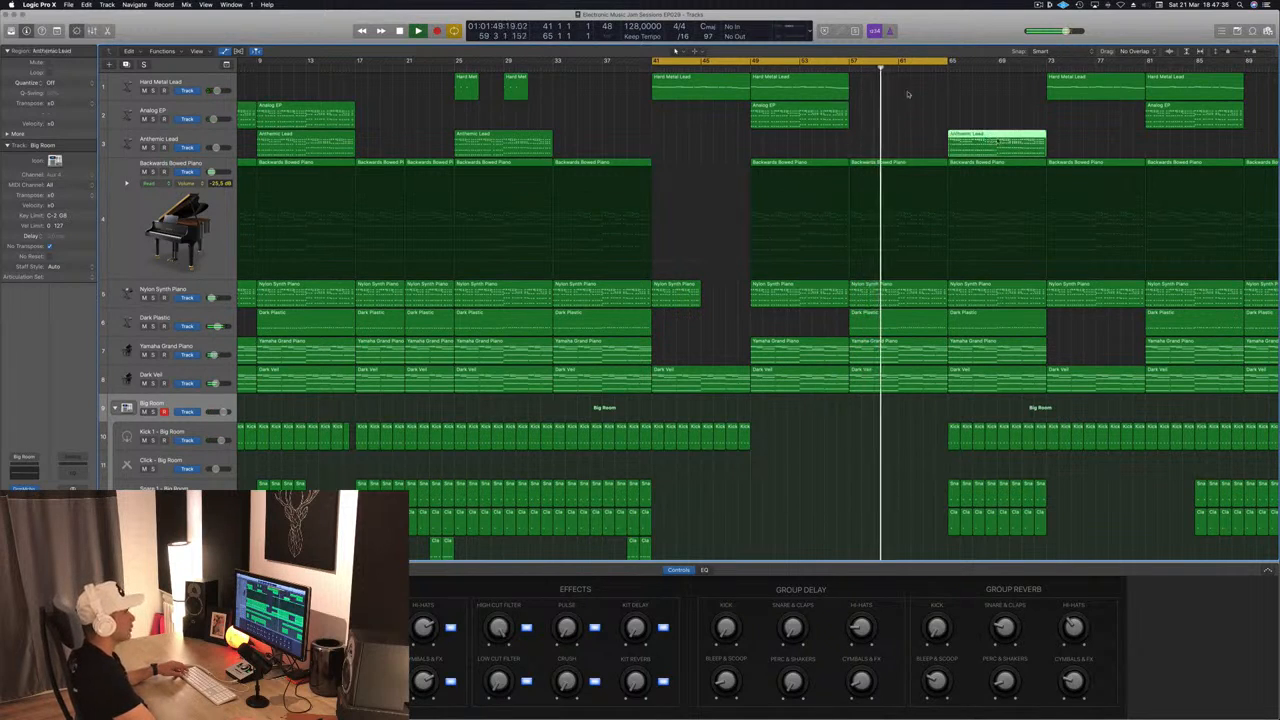
{"action": "key", "text": "comma"}
{"action": "key", "text": "comma"}
{"action": "key", "text": "comma"}
{"action": "left_click_drag", "start_coordinate": [1005, 142], "coordinate": [907, 150]}
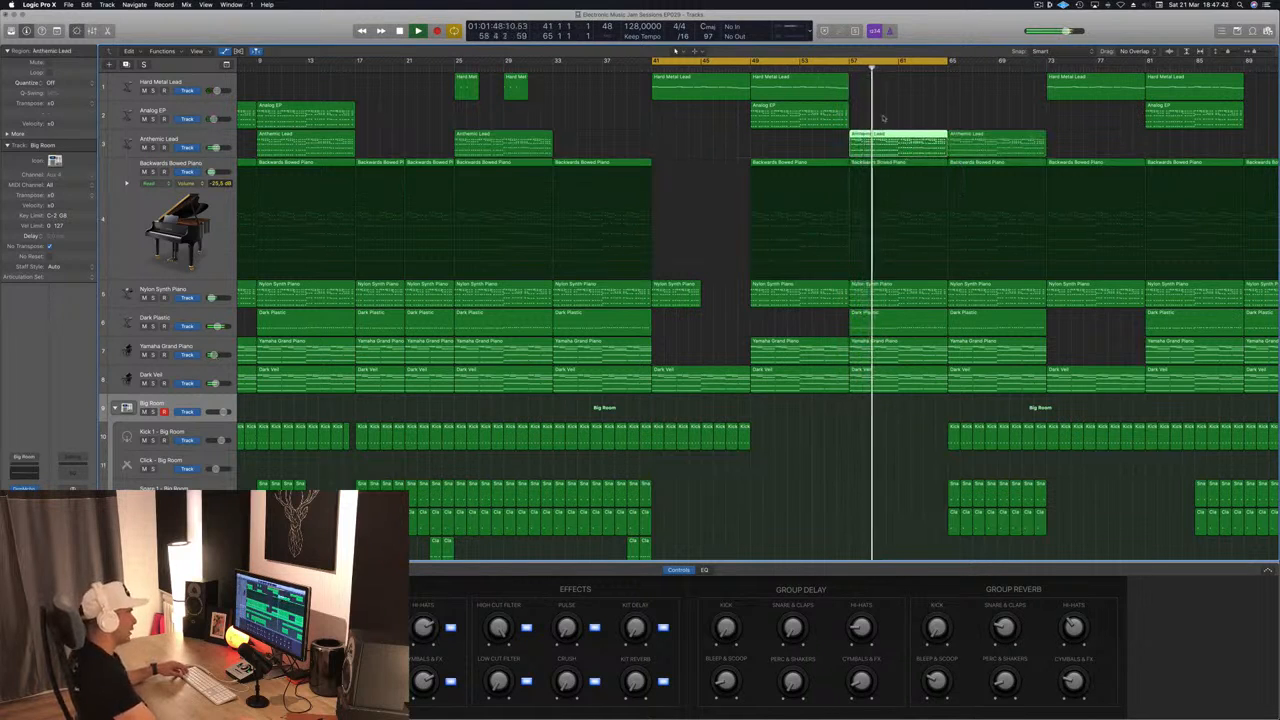
Copy the Snare 2 fill regions from just before bar 41 and arrange four of them across bars 61–65
{"action": "scroll", "coordinate": [737, 515], "scroll_direction": "down", "scroll_amount": 5}
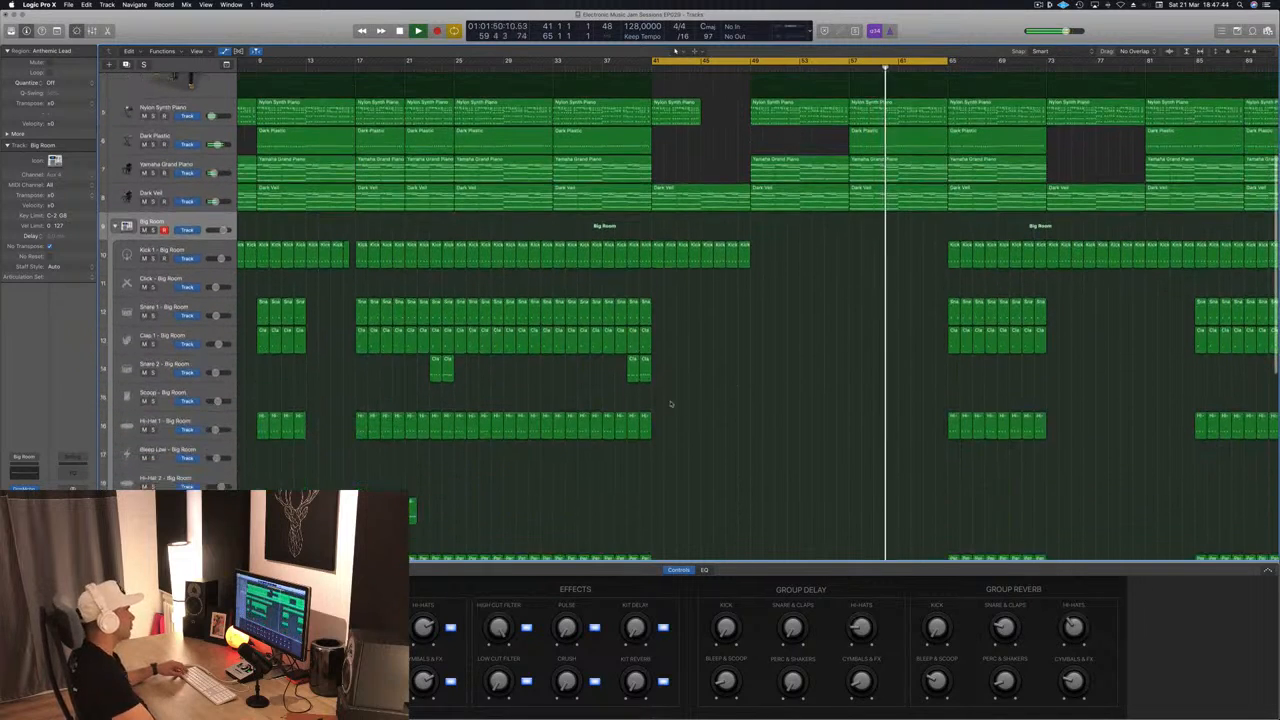
{"action": "left_click_drag", "start_coordinate": [634, 361], "coordinate": [857, 362]}
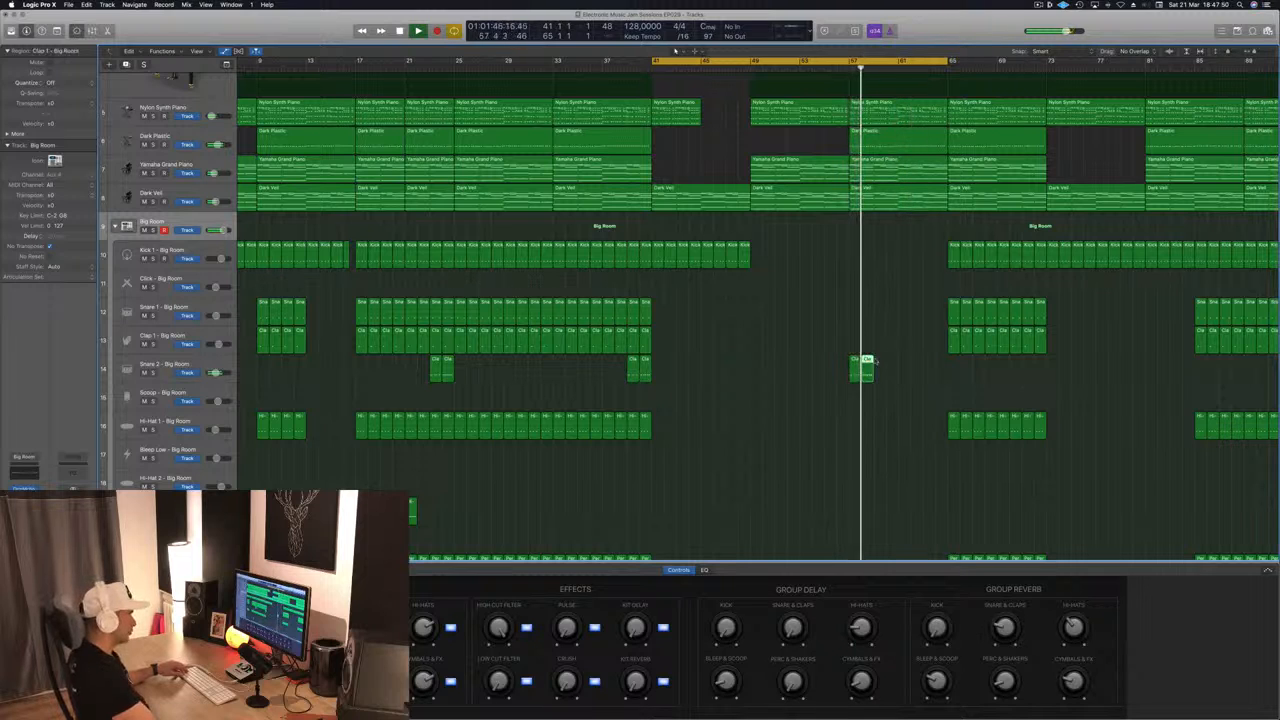
{"action": "key", "text": "p"}
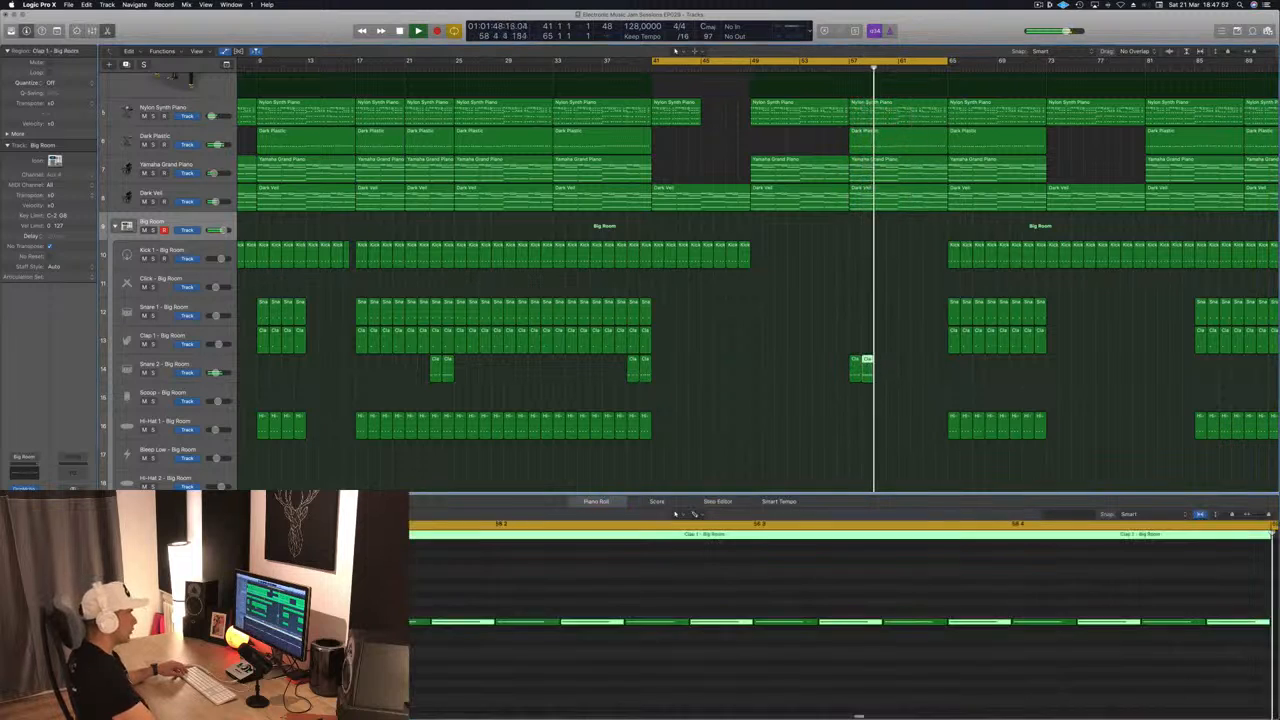
{"action": "left_click_drag", "start_coordinate": [866, 363], "coordinate": [932, 368]}
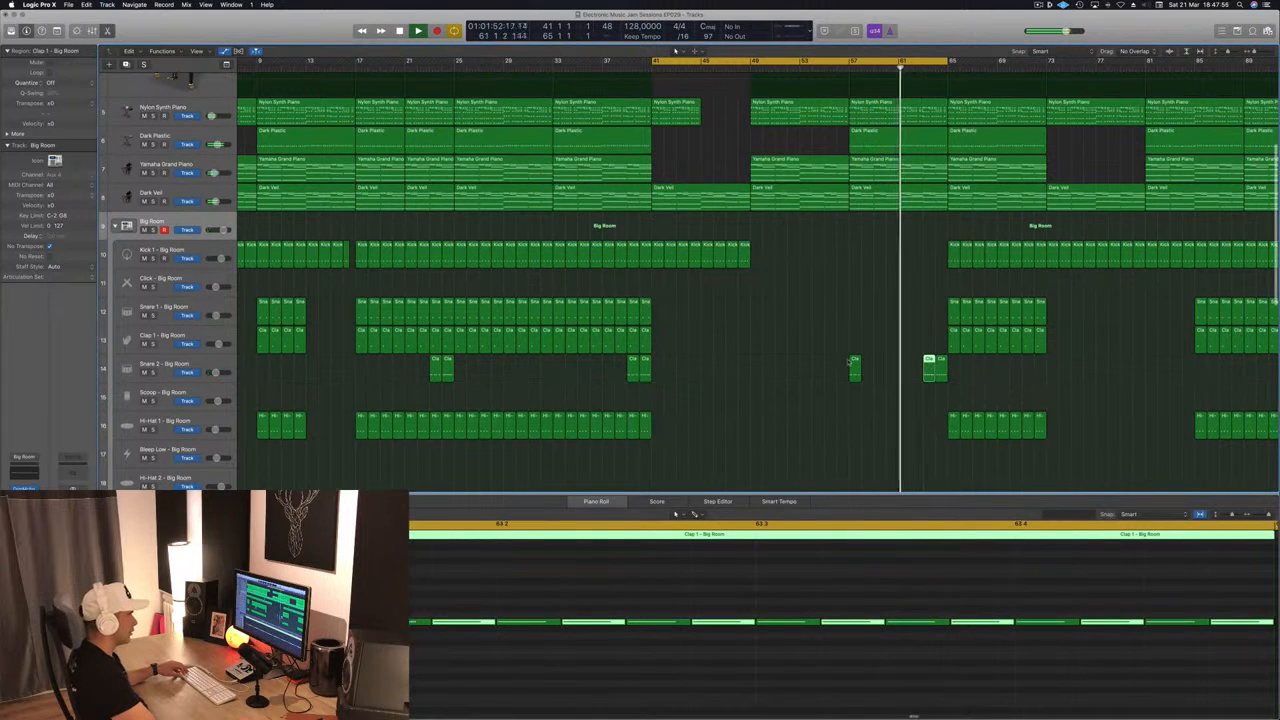
{"action": "left_click", "coordinate": [854, 362]}
{"action": "key", "text": "super+4"}
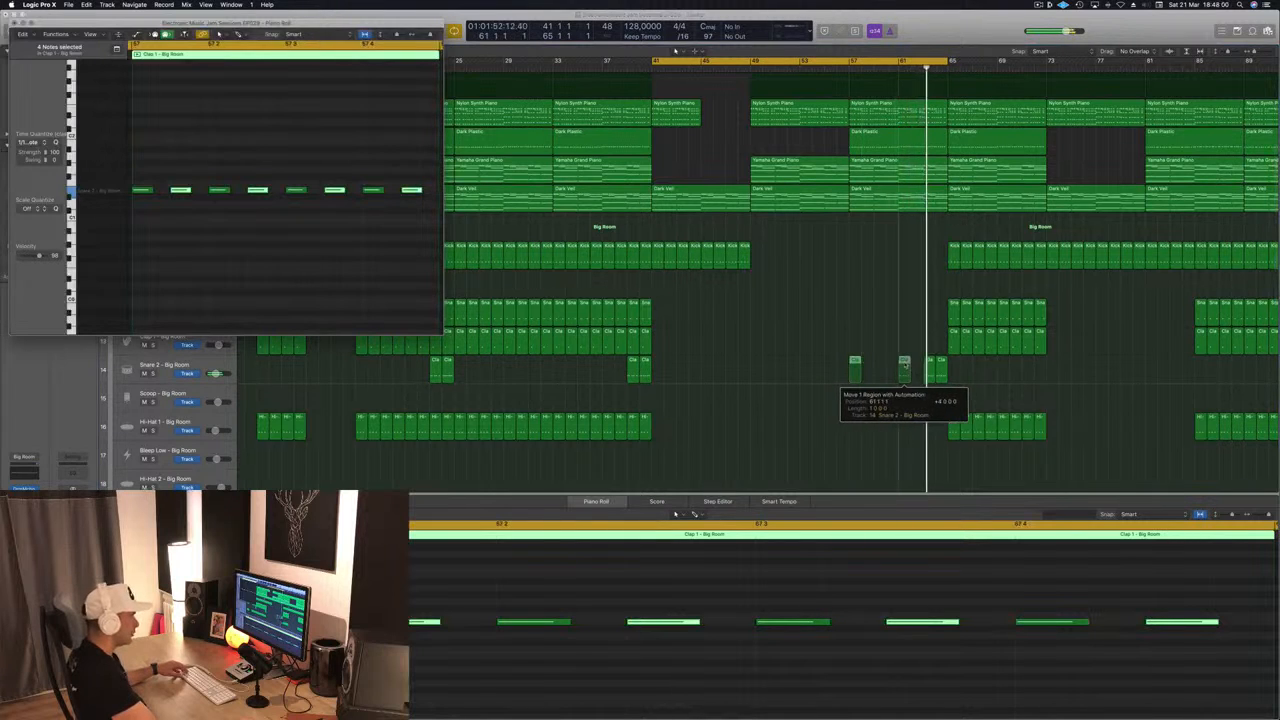
{"action": "key", "text": "super+w"}
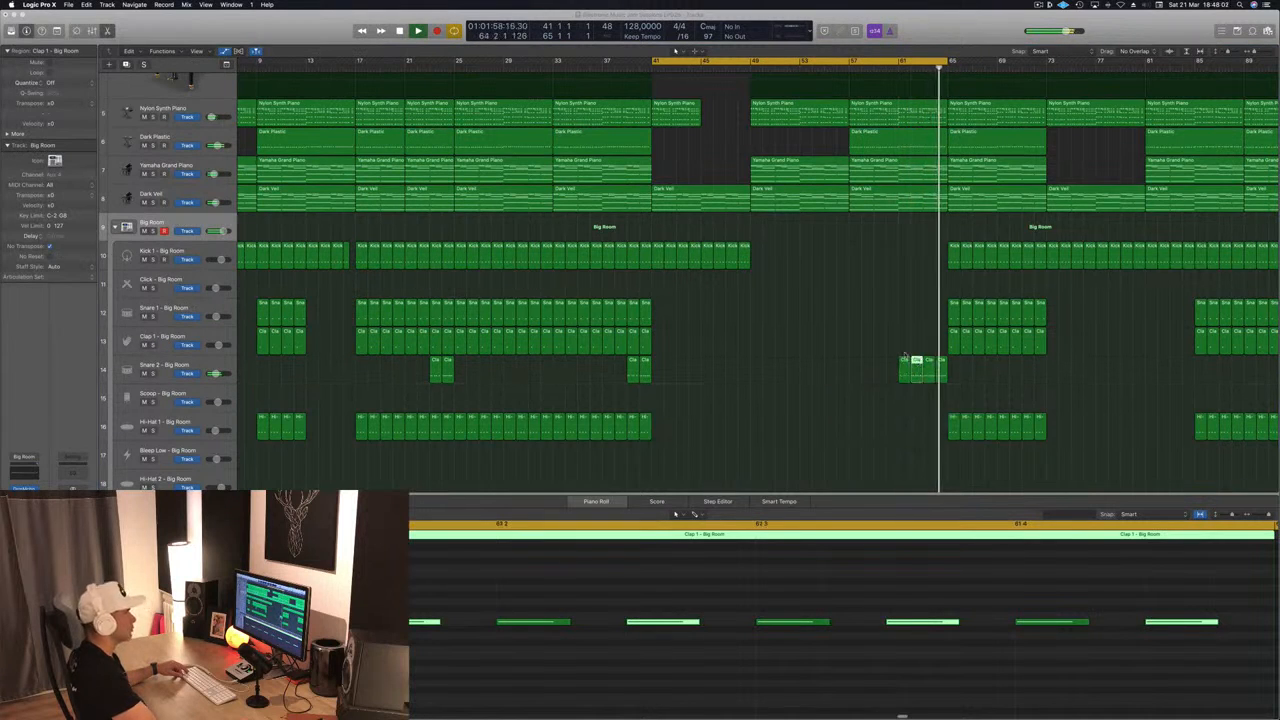
Close the editor pane and reduce the track heights to examine the whole arrangement while playing bars 41–65
{"action": "scroll", "coordinate": [870, 200], "scroll_direction": "up", "scroll_amount": 6}
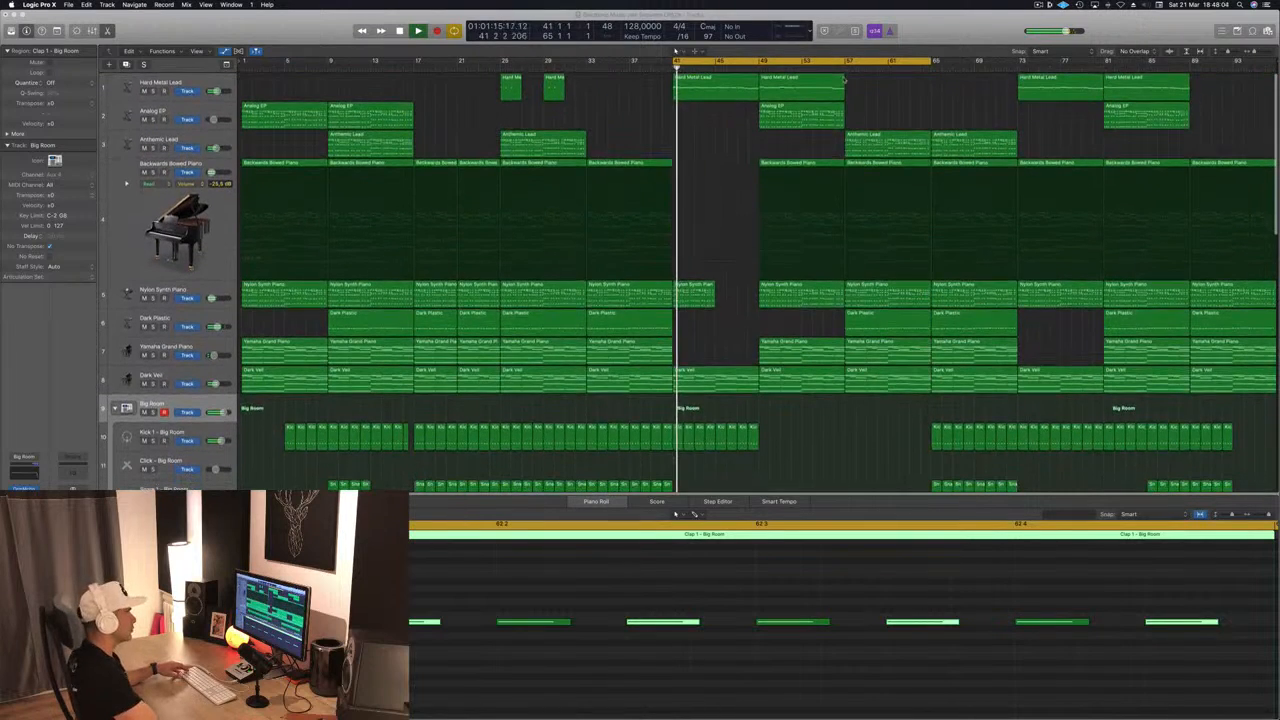
{"action": "key", "text": "shift+period"}
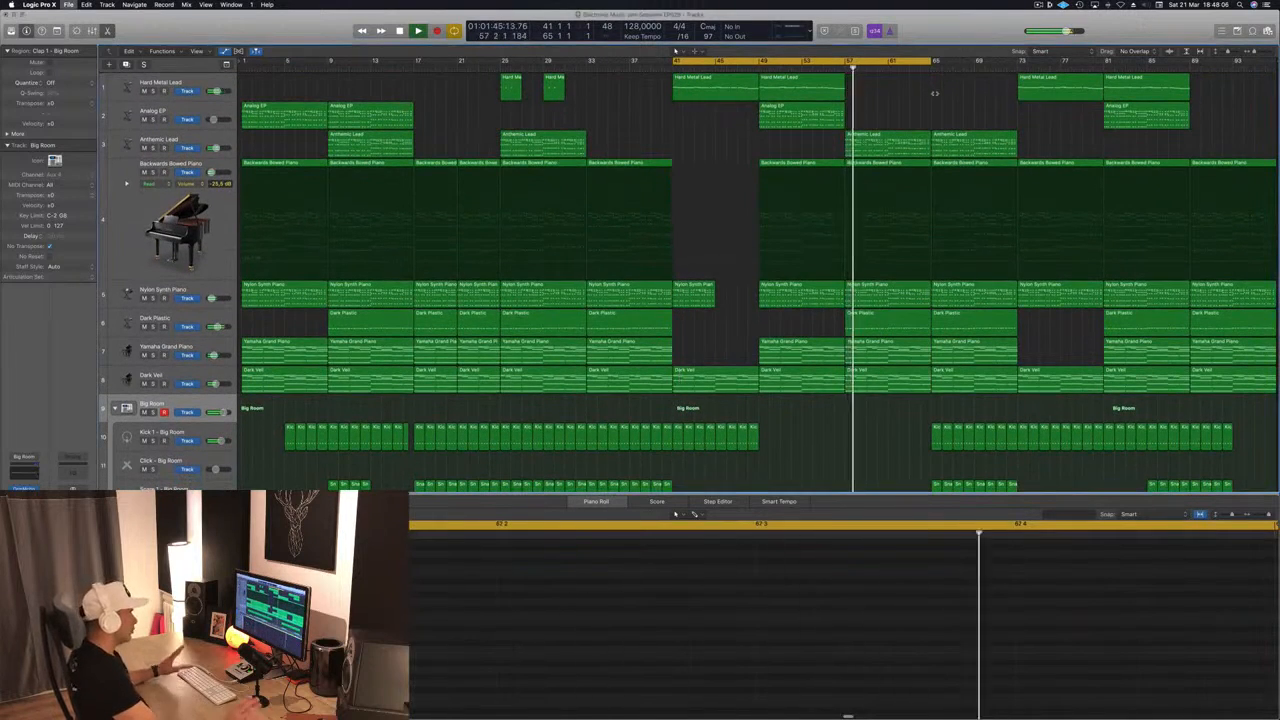
{"action": "key", "text": "super+Up"}
{"action": "key", "text": "super+Up"}
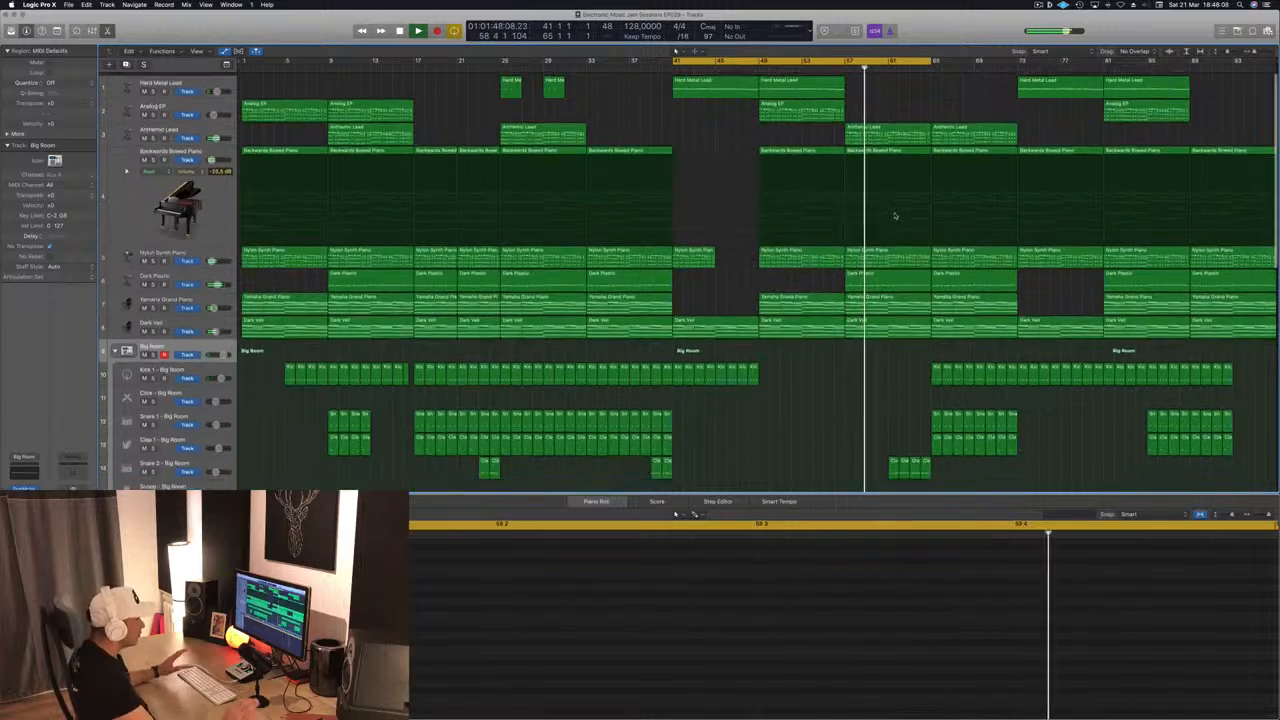
{"action": "key", "text": "x"}
{"action": "key", "text": "x"}
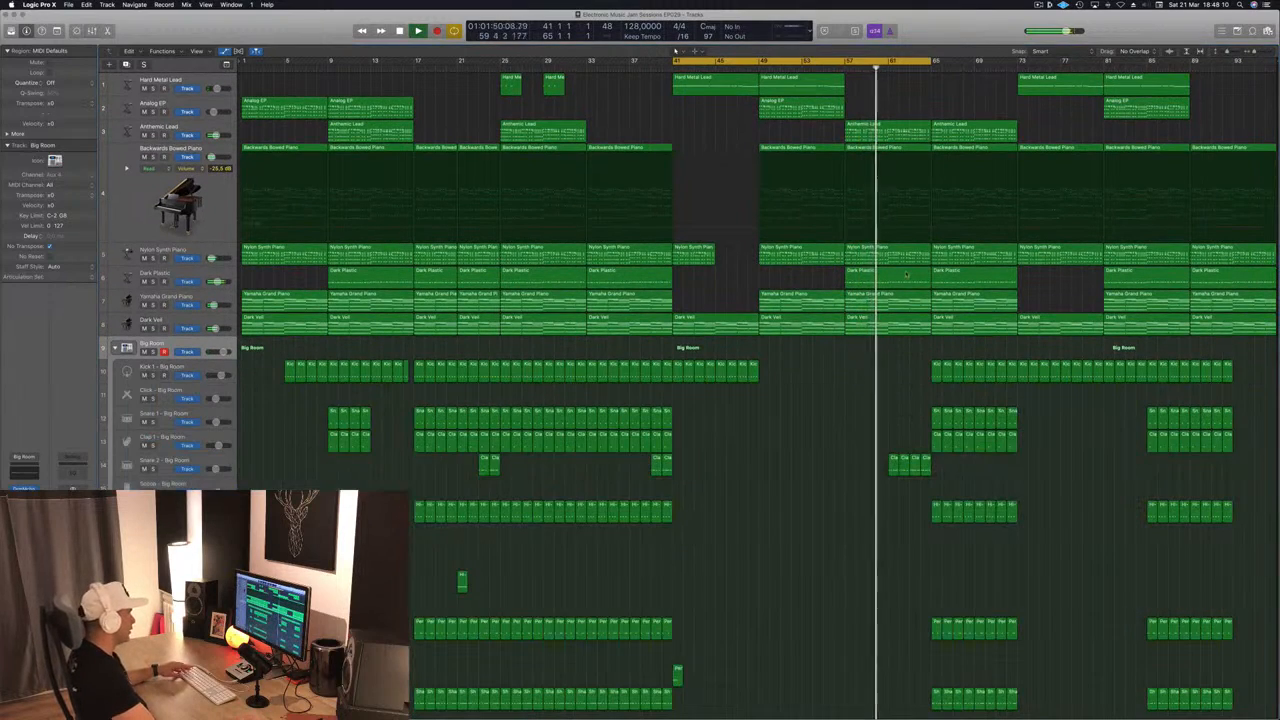
{"action": "key", "text": "super+Up"}
{"action": "key", "text": "super+Up"}
{"action": "key", "text": "super+Up"}
{"action": "key", "text": "super+Up"}
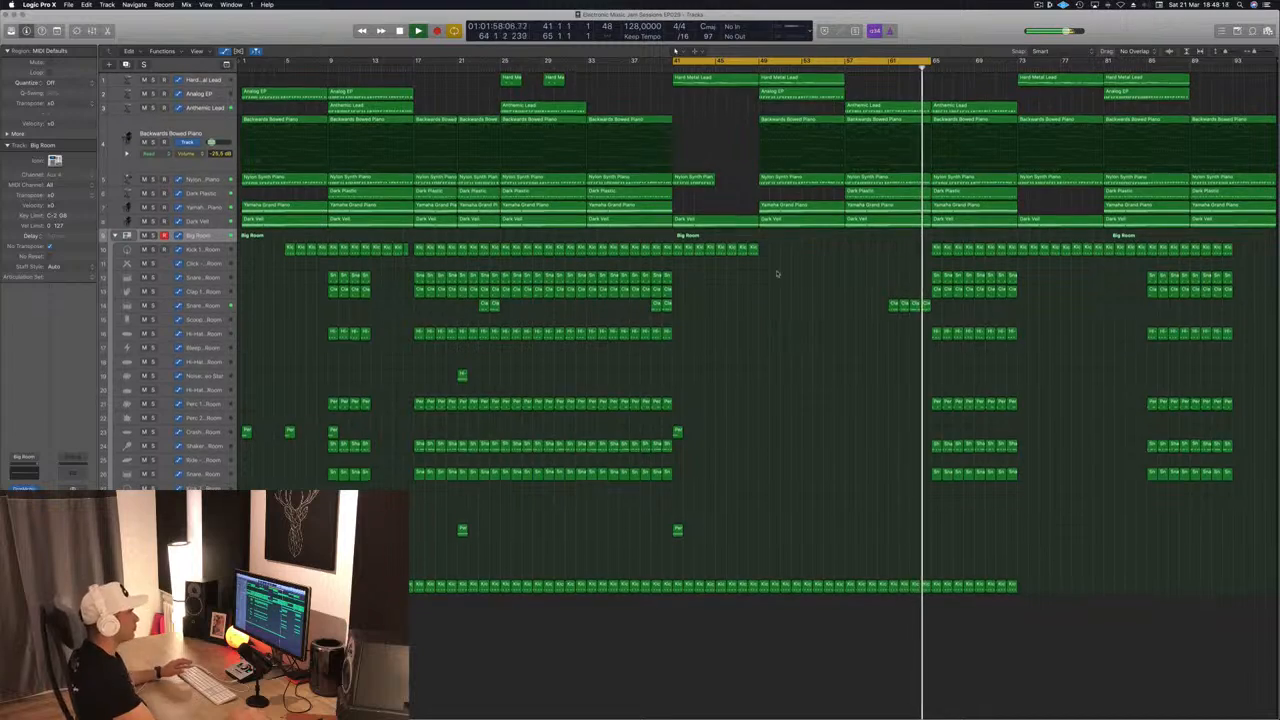
{"action": "key", "text": "super+Down"}
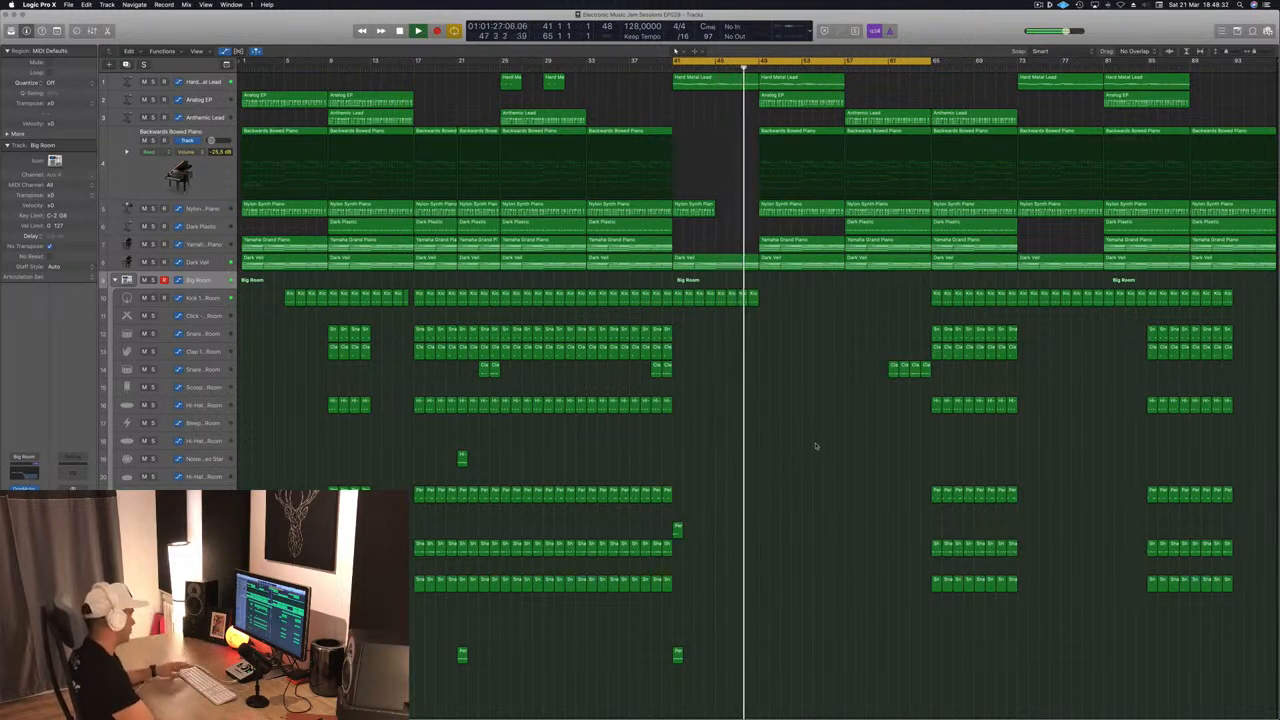
Save the project and move the cycle range to bars 57–81
{"action": "key", "text": "super+s"}
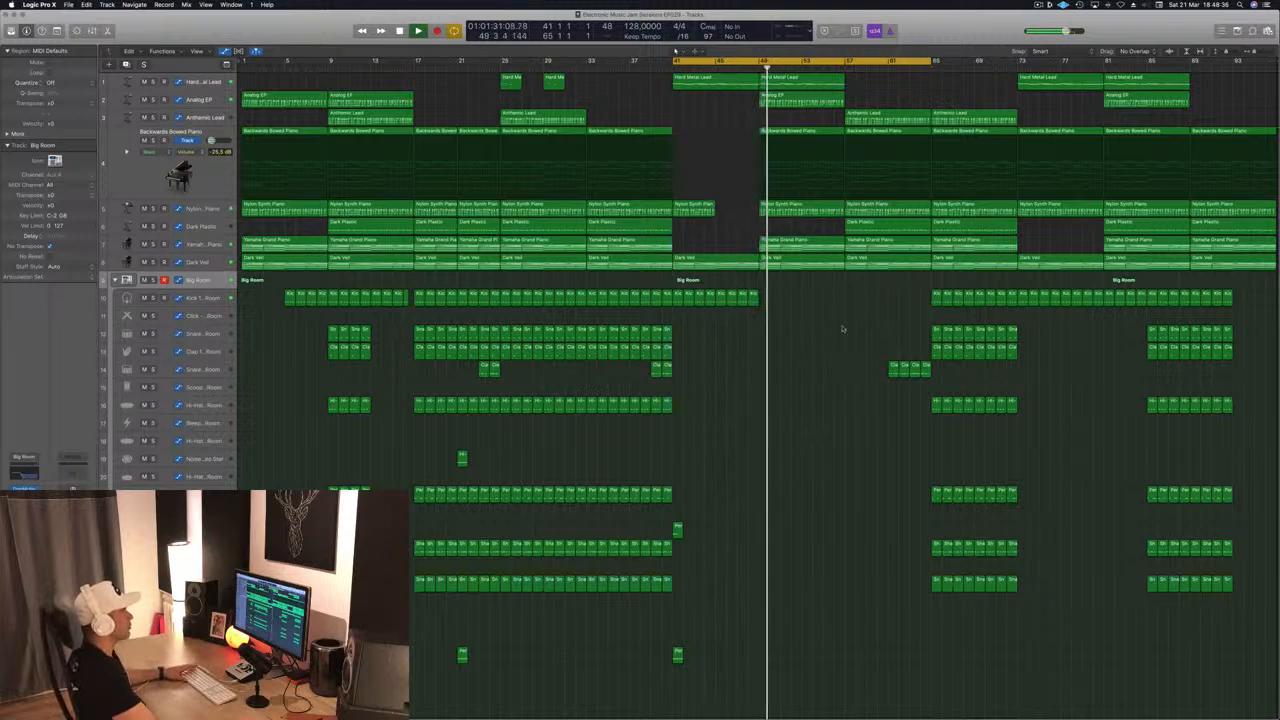
{"action": "left_click", "coordinate": [838, 68]}
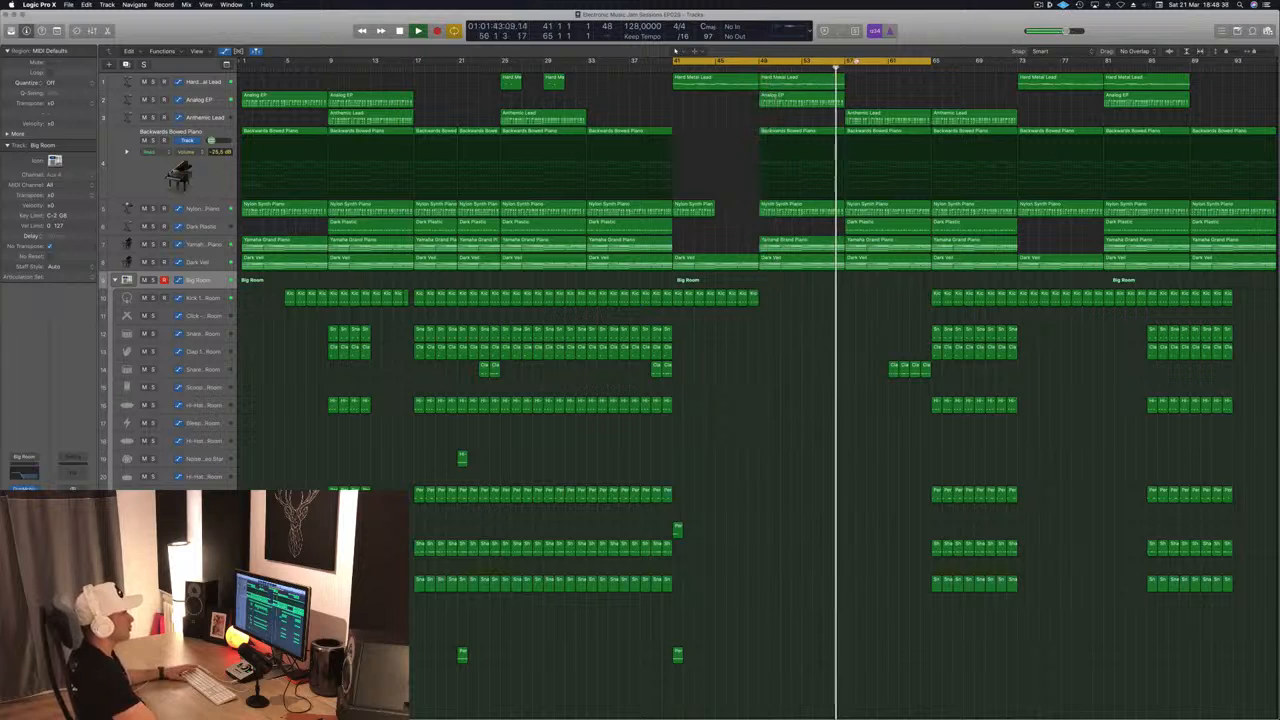
{"action": "left_click_drag", "start_coordinate": [838, 68], "coordinate": [975, 97]}
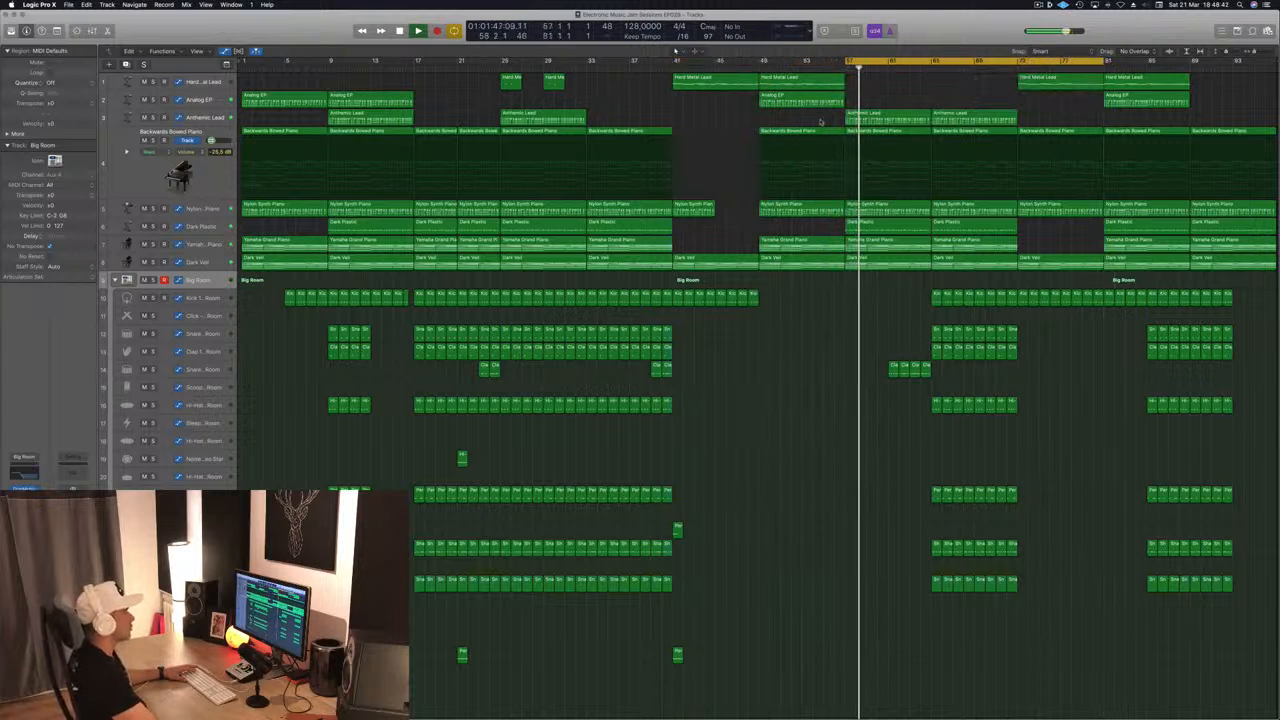
Delete the Dark Plastic region at bar 57 and replay the section from just before that bar
{"action": "left_click", "coordinate": [878, 229]}
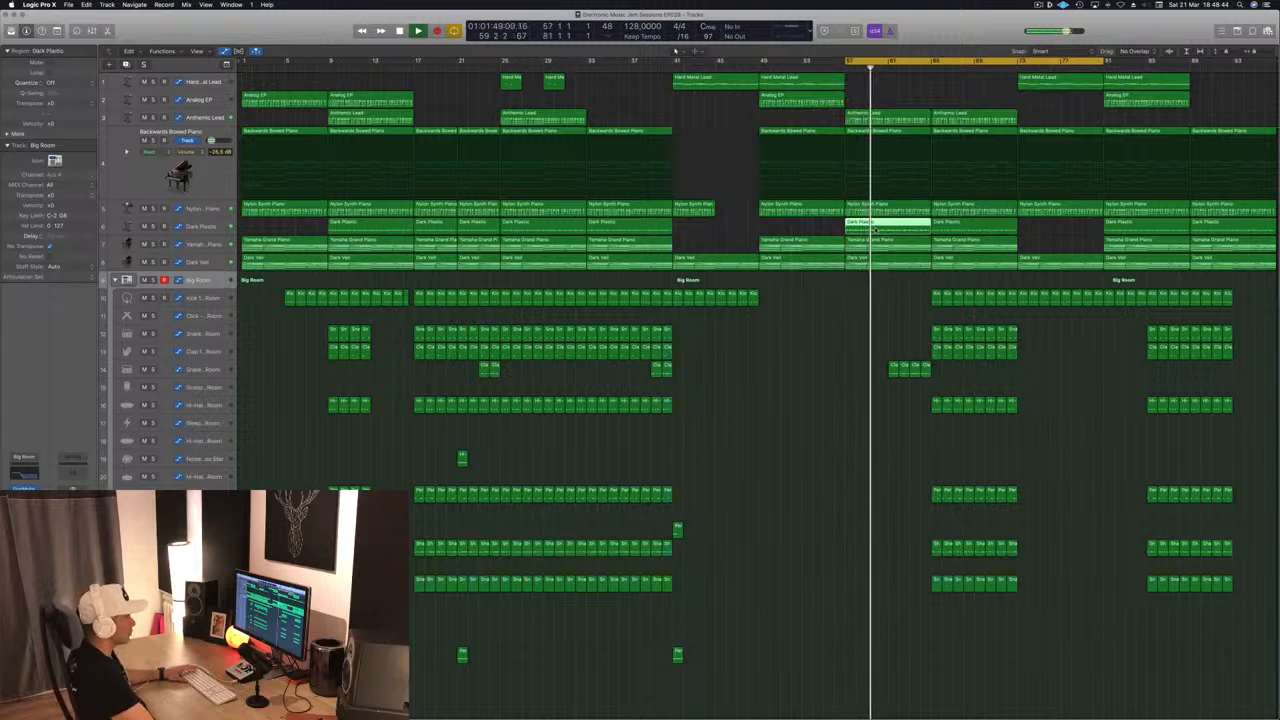
{"action": "left_click", "coordinate": [845, 96]}
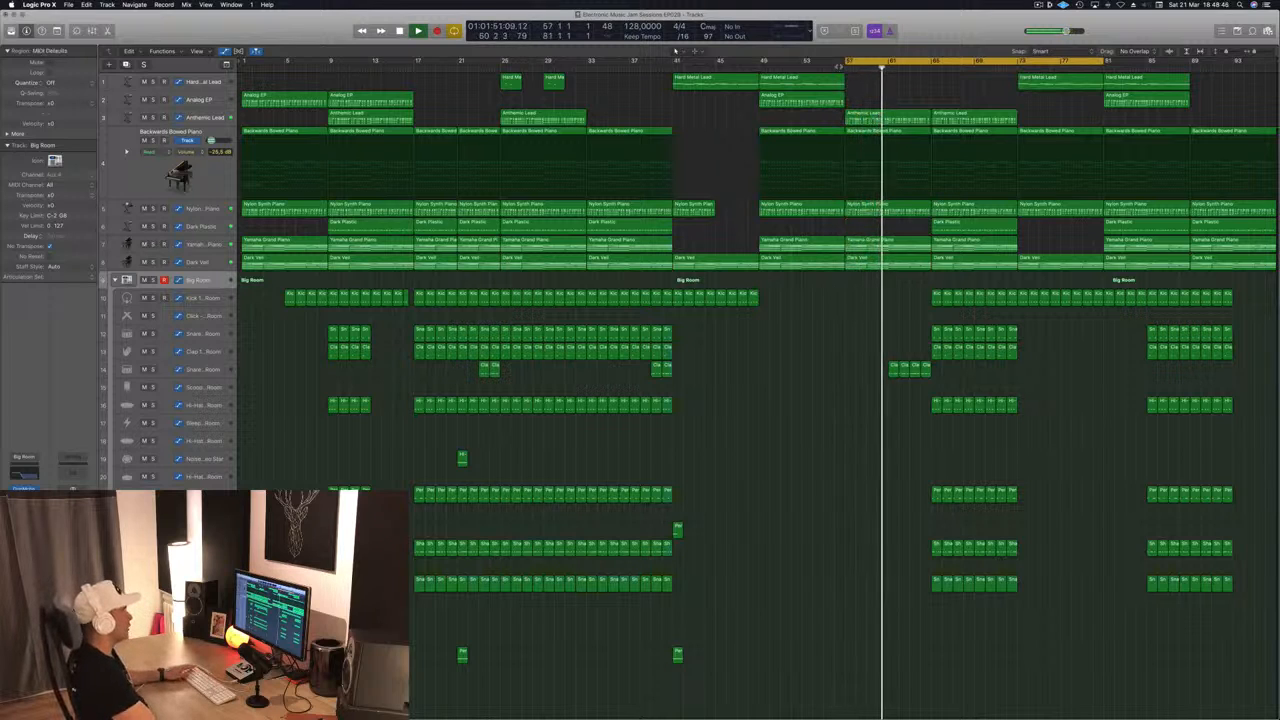
{"action": "left_click", "coordinate": [836, 68]}
Duplicate the Dark Veil track and place a copy of the Dark Plastic region from bar 65 on it at bar 57
{"action": "left_click", "coordinate": [214, 261]}
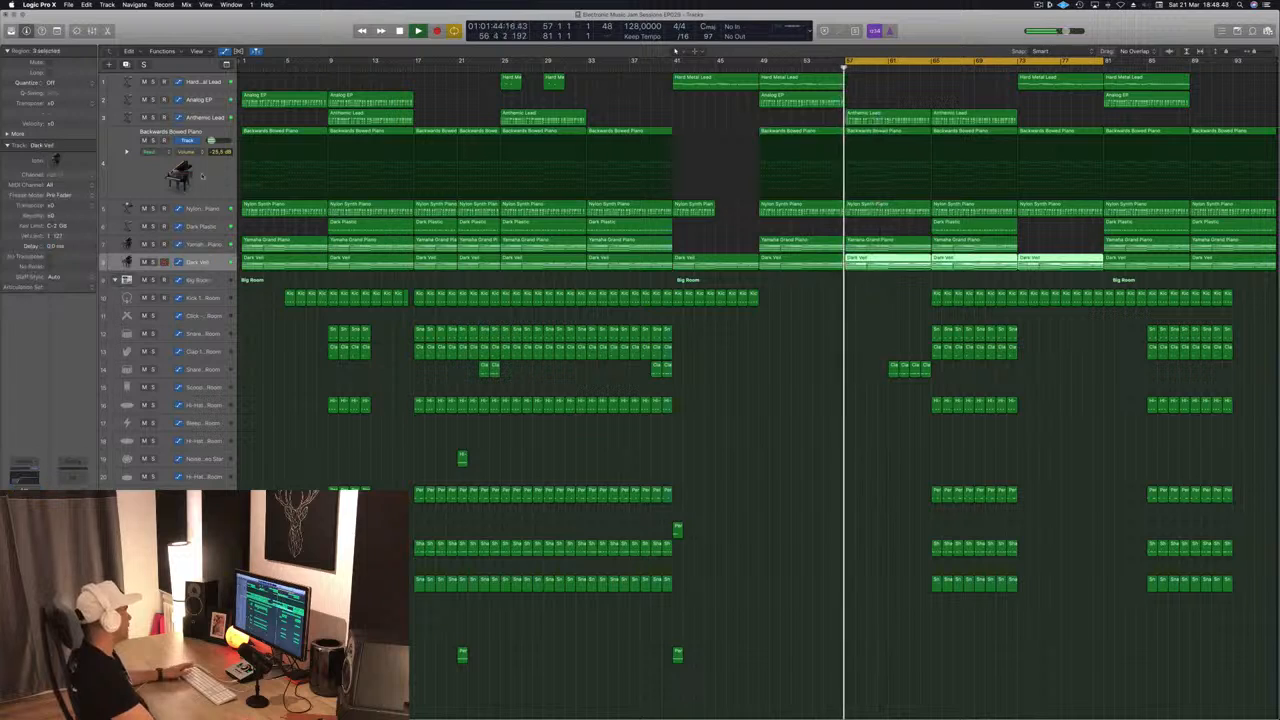
{"action": "left_click", "coordinate": [127, 64]}
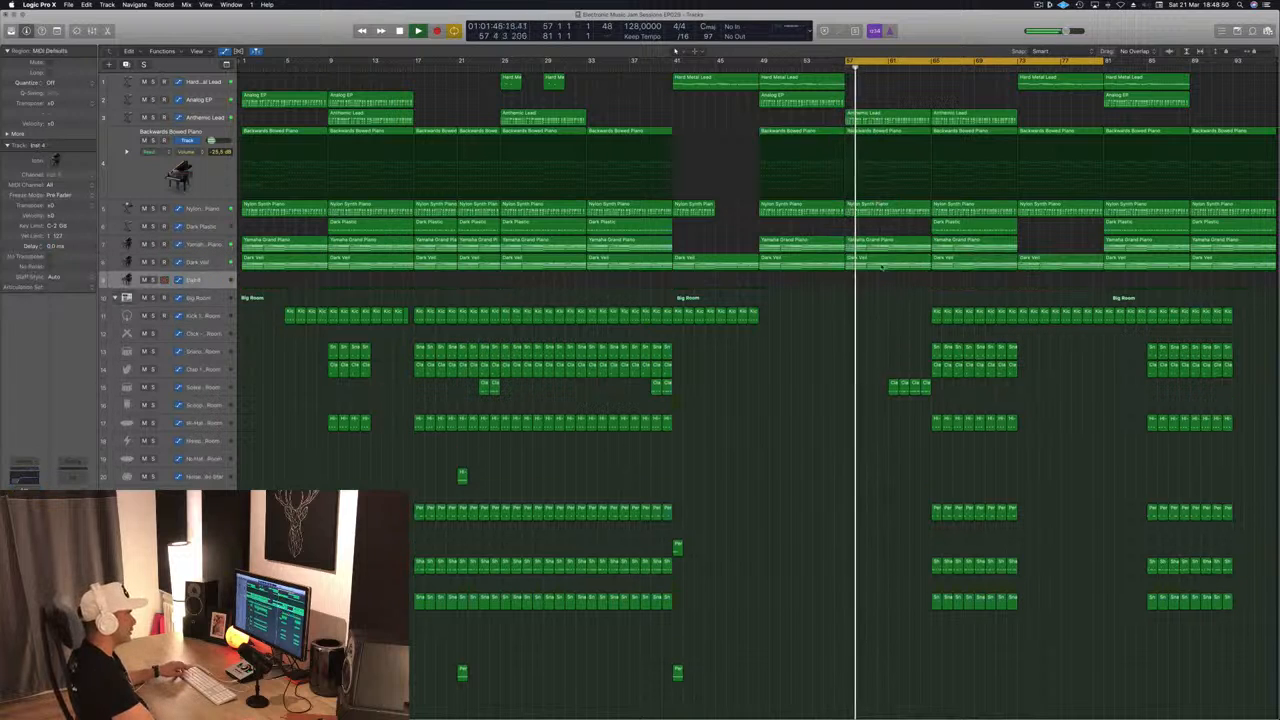
{"action": "left_click_drag", "start_coordinate": [875, 264], "coordinate": [875, 283]}
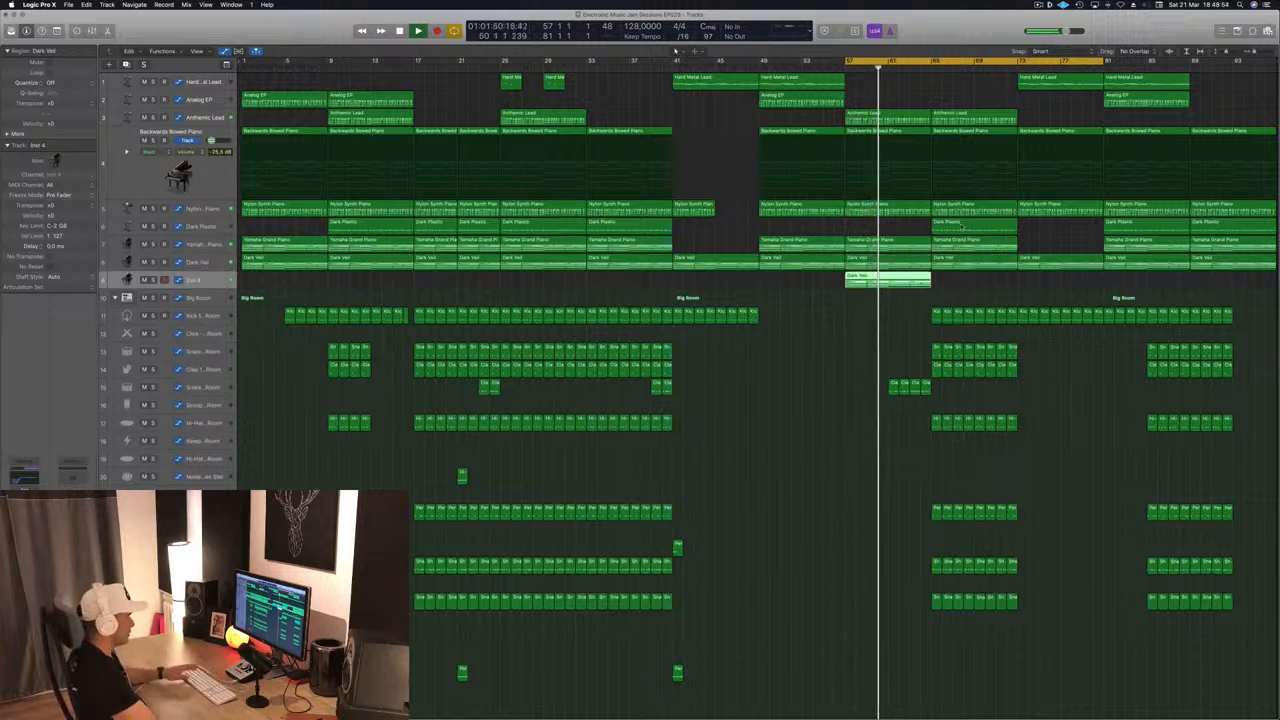
{"action": "left_click_drag", "start_coordinate": [958, 228], "coordinate": [894, 280]}
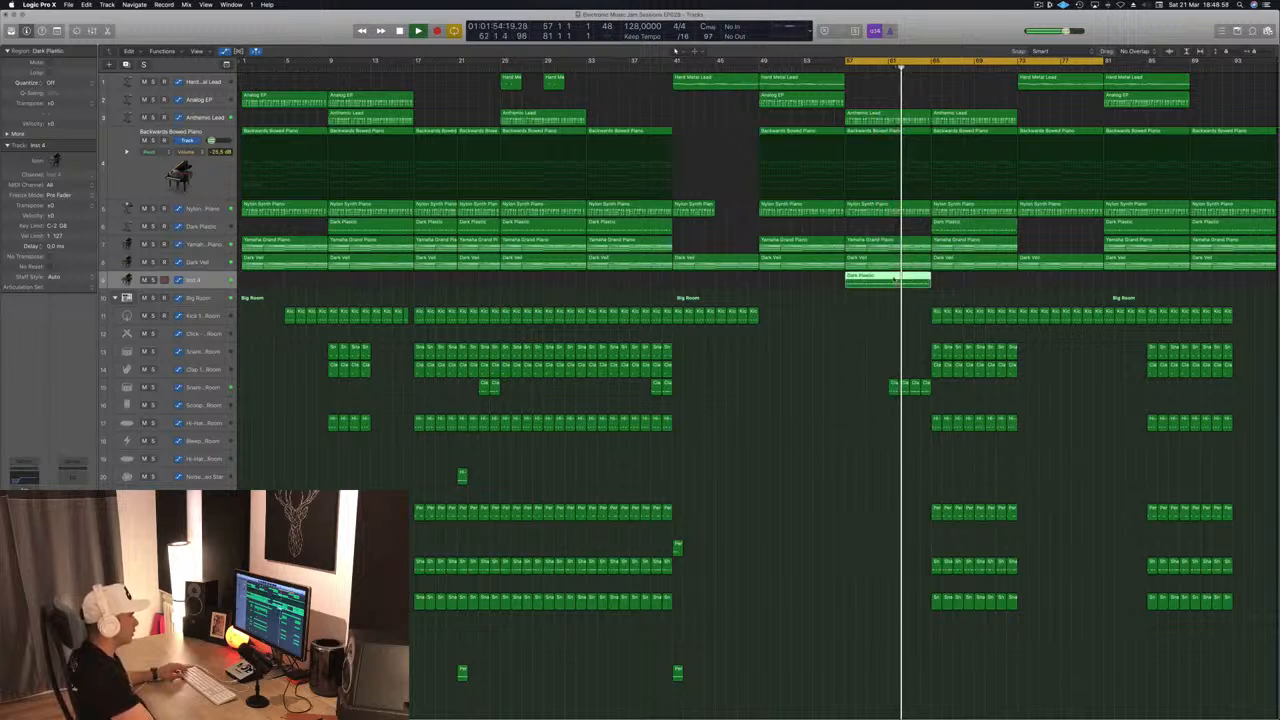
Replace the repeated notes in the copied Dark Plastic region with two sustained notes spanning bars 57–61 and 61–65
{"action": "double_click", "coordinate": [894, 278]}
{"action": "key", "text": "z"}
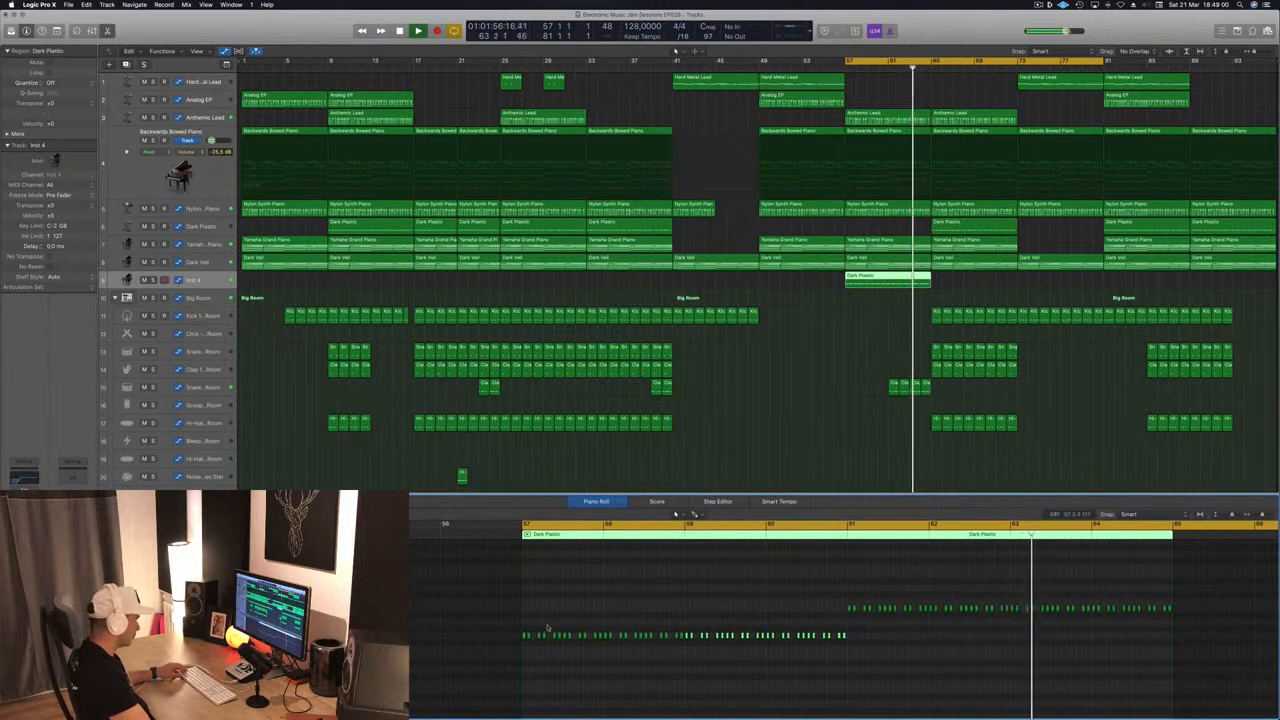
{"action": "left_click_drag", "start_coordinate": [528, 630], "coordinate": [846, 648]}
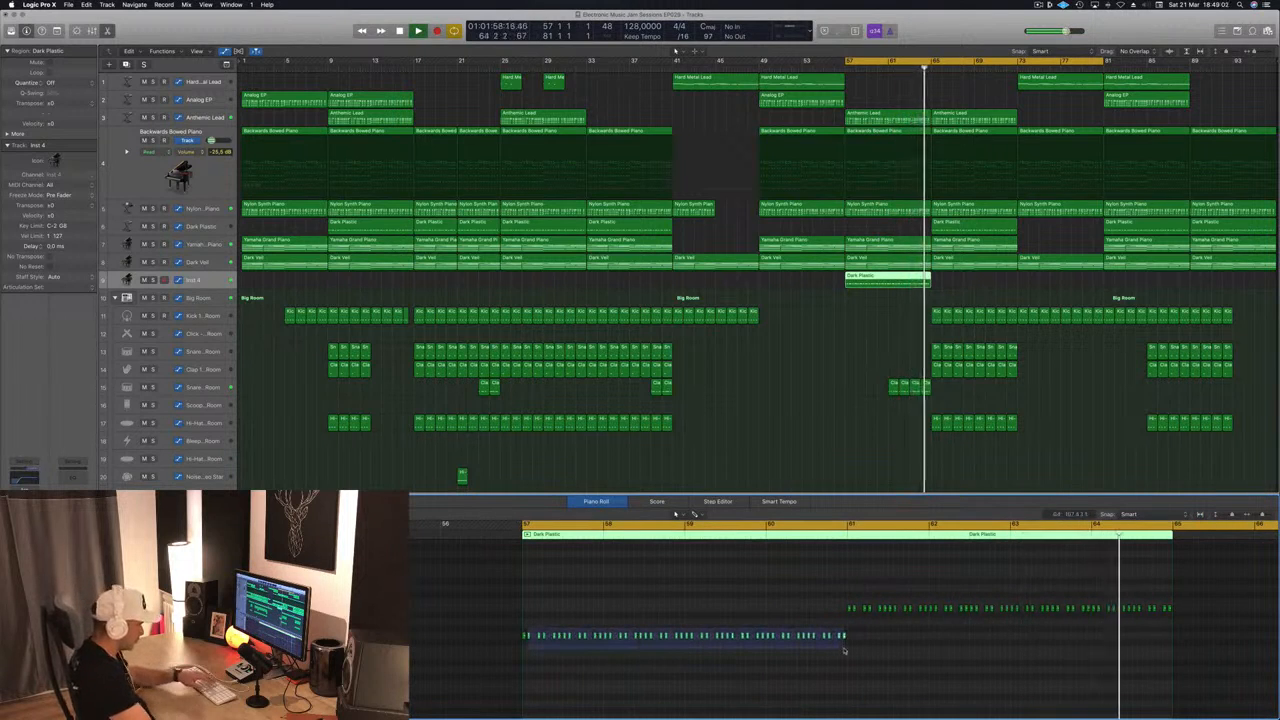
{"action": "key", "text": "Delete"}
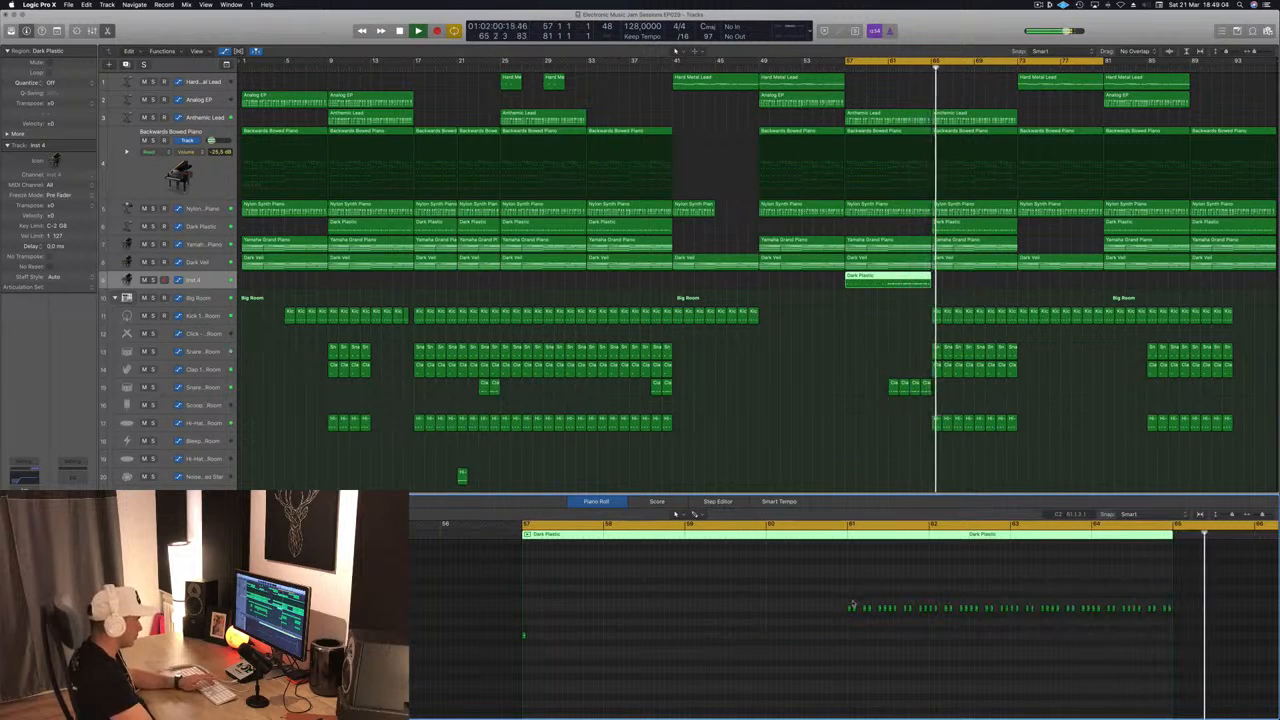
{"action": "left_click_drag", "start_coordinate": [850, 601], "coordinate": [1207, 627]}
{"action": "key", "text": "Delete"}
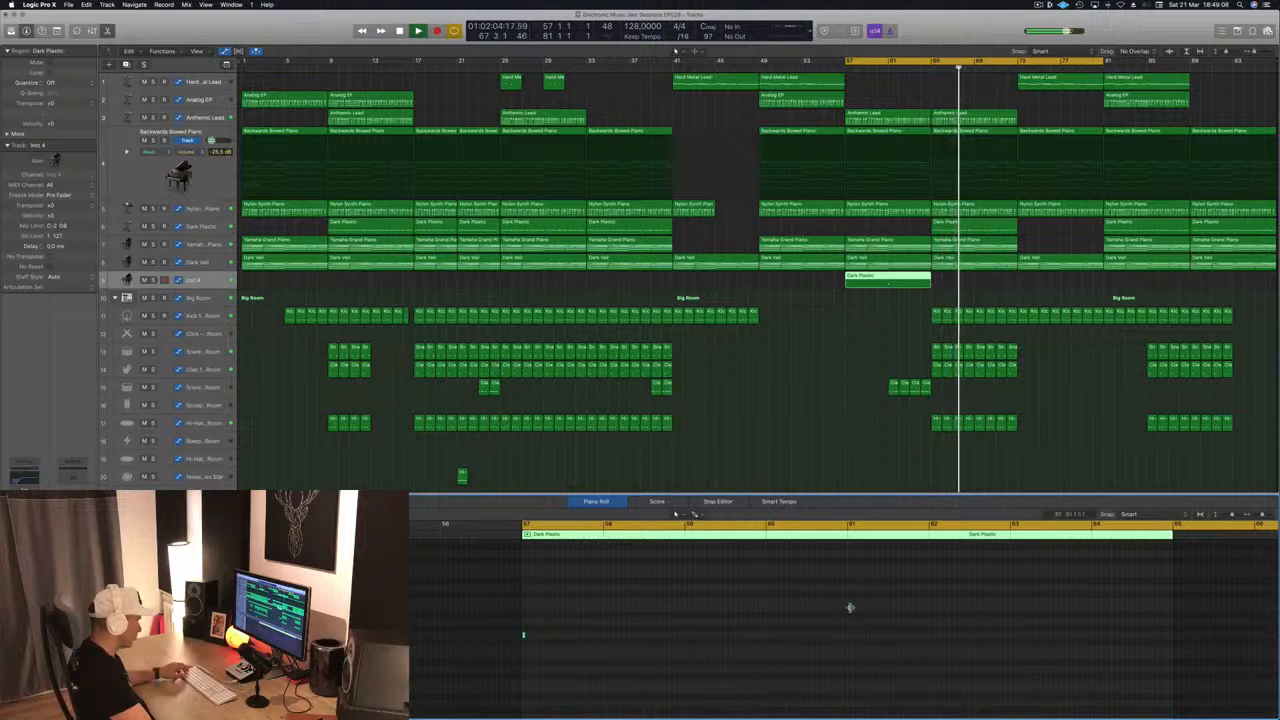
{"action": "left_click_drag", "start_coordinate": [850, 607], "coordinate": [1172, 610]}
{"action": "left_click", "coordinate": [846, 67]}
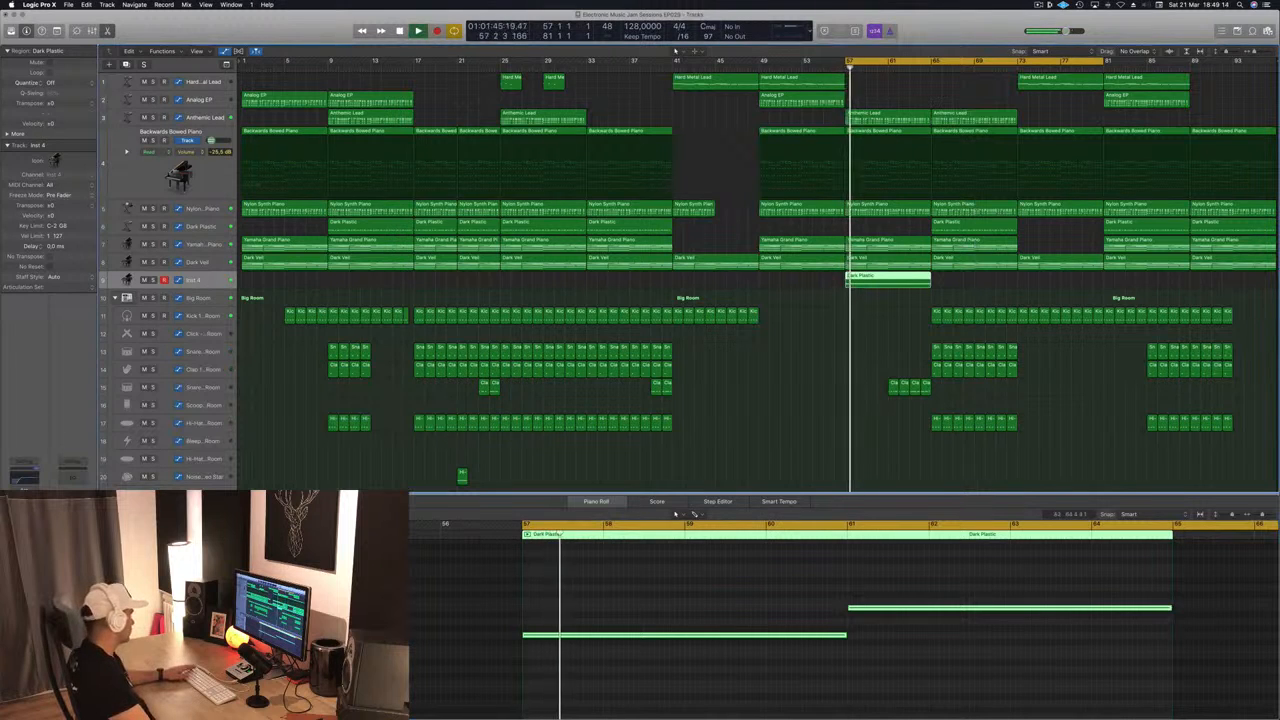
Load the Alchemy pad preset Deeper Emotion (1) on the new instrument track
{"action": "key", "text": "v"}
{"action": "left_click_drag", "start_coordinate": [258, 35], "coordinate": [580, 147]}
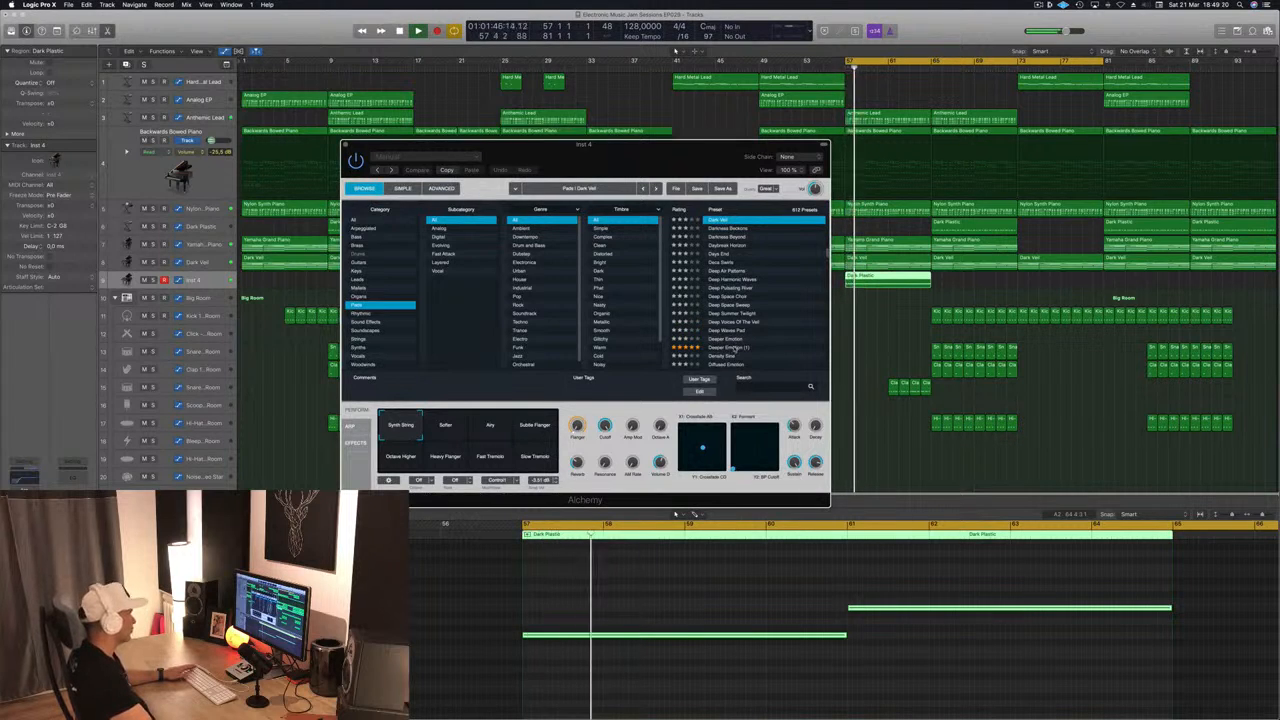
{"action": "left_click", "coordinate": [736, 348]}
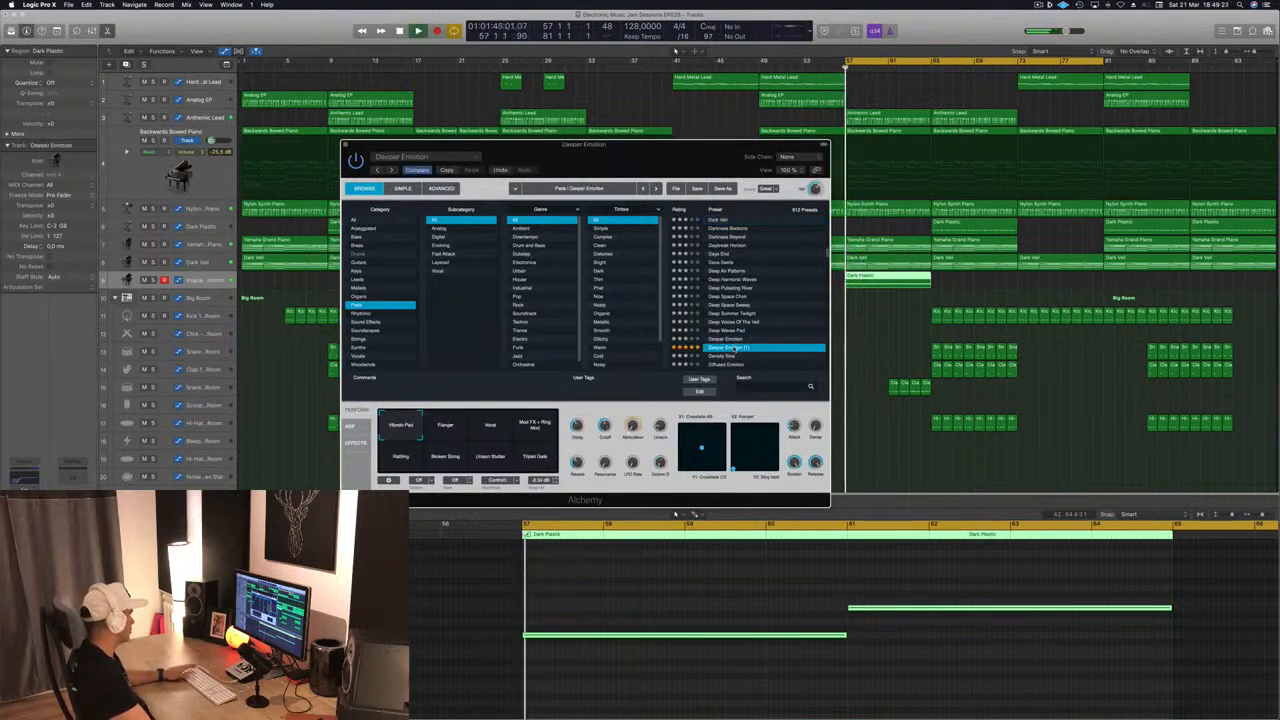
Lower the low-cut frequency to 20 Hz in the new pad track's Channel EQ and close the equalizer
{"action": "left_click", "coordinate": [22, 468]}
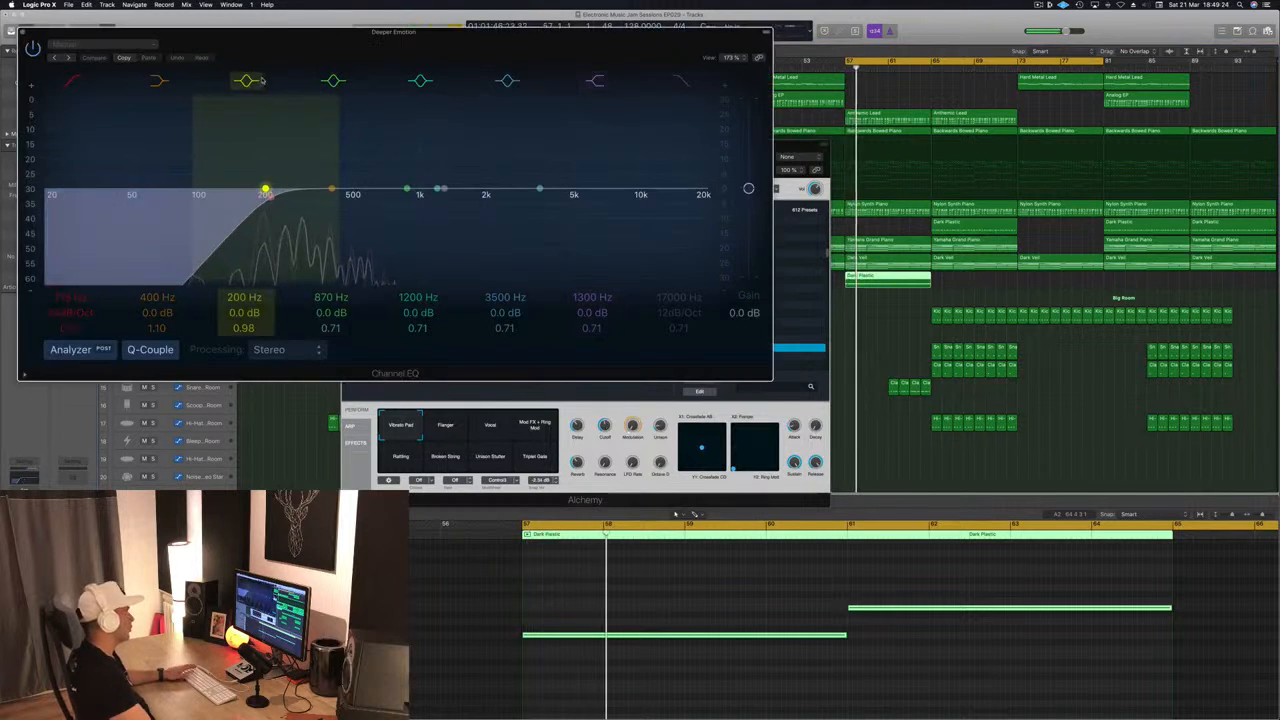
{"action": "left_click_drag", "start_coordinate": [266, 190], "coordinate": [48, 190]}
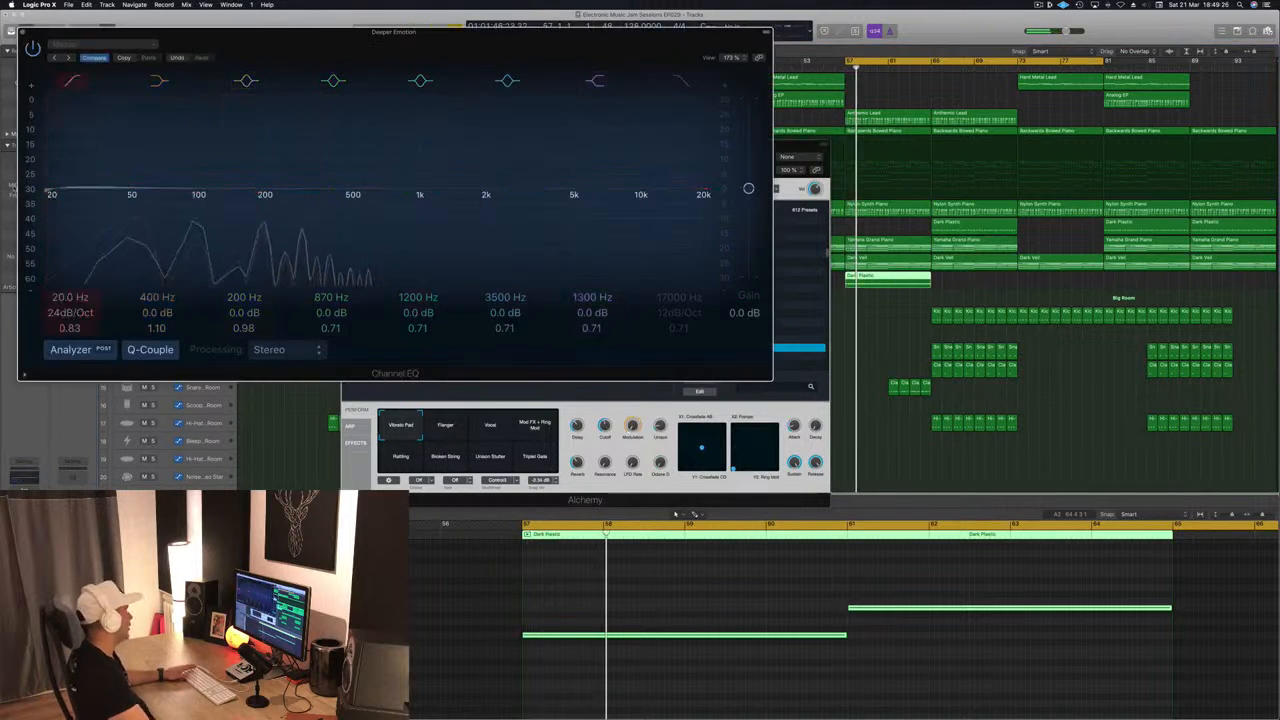
{"action": "left_click", "coordinate": [22, 32]}
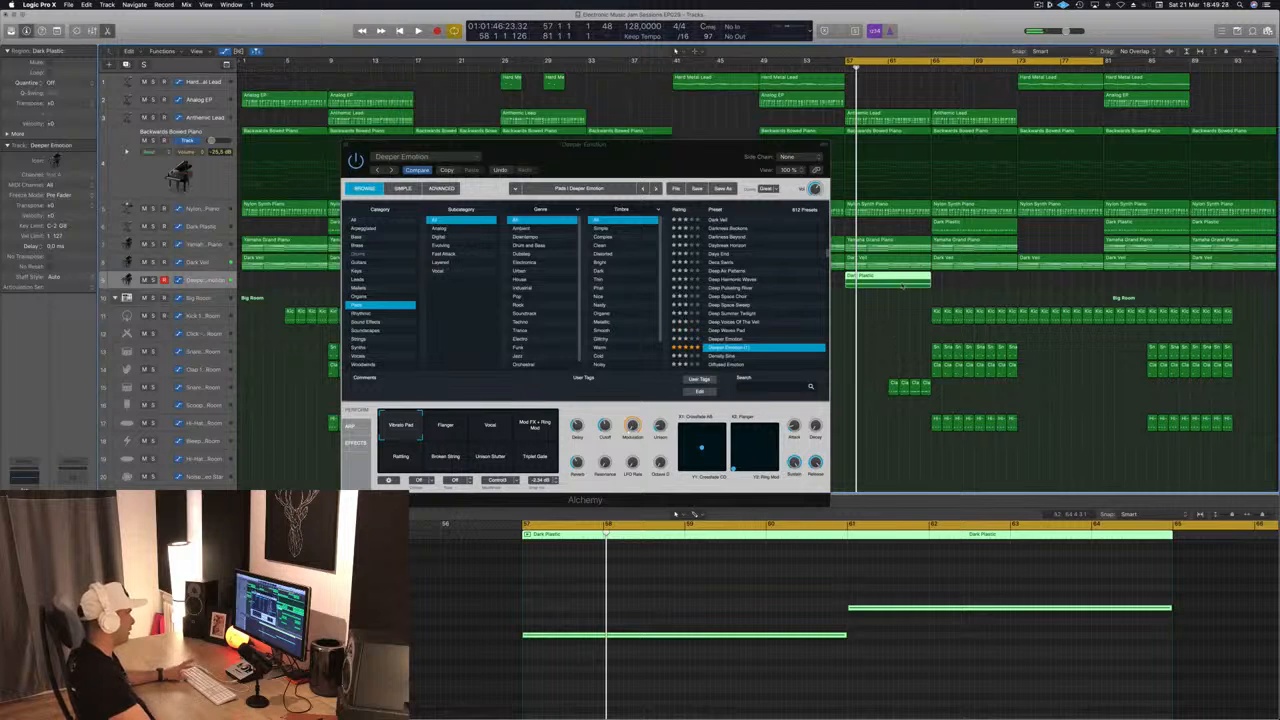
Audition the Mod FX + Ring Mod variation of the Deeper Emotion pad, return to the first variation and close Alchemy
{"action": "left_click", "coordinate": [711, 166]}
{"action": "left_click", "coordinate": [675, 513]}
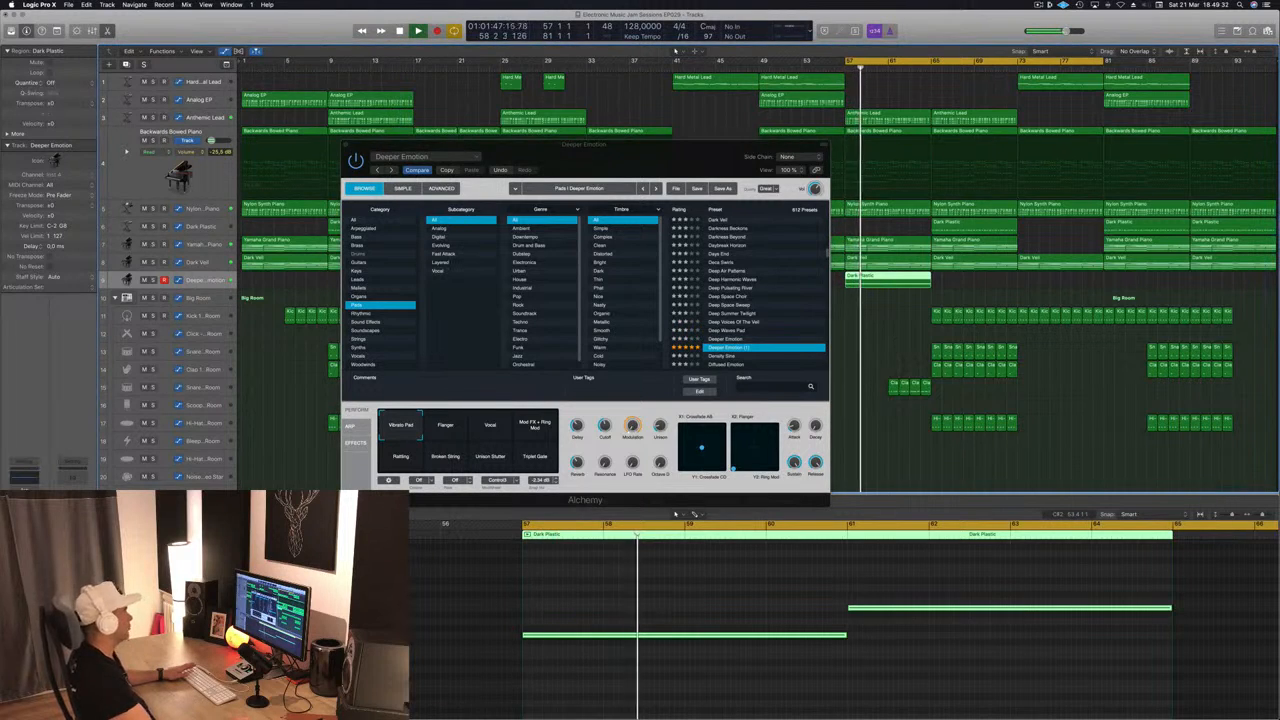
{"action": "left_click_drag", "start_coordinate": [647, 157], "coordinate": [524, 168]}
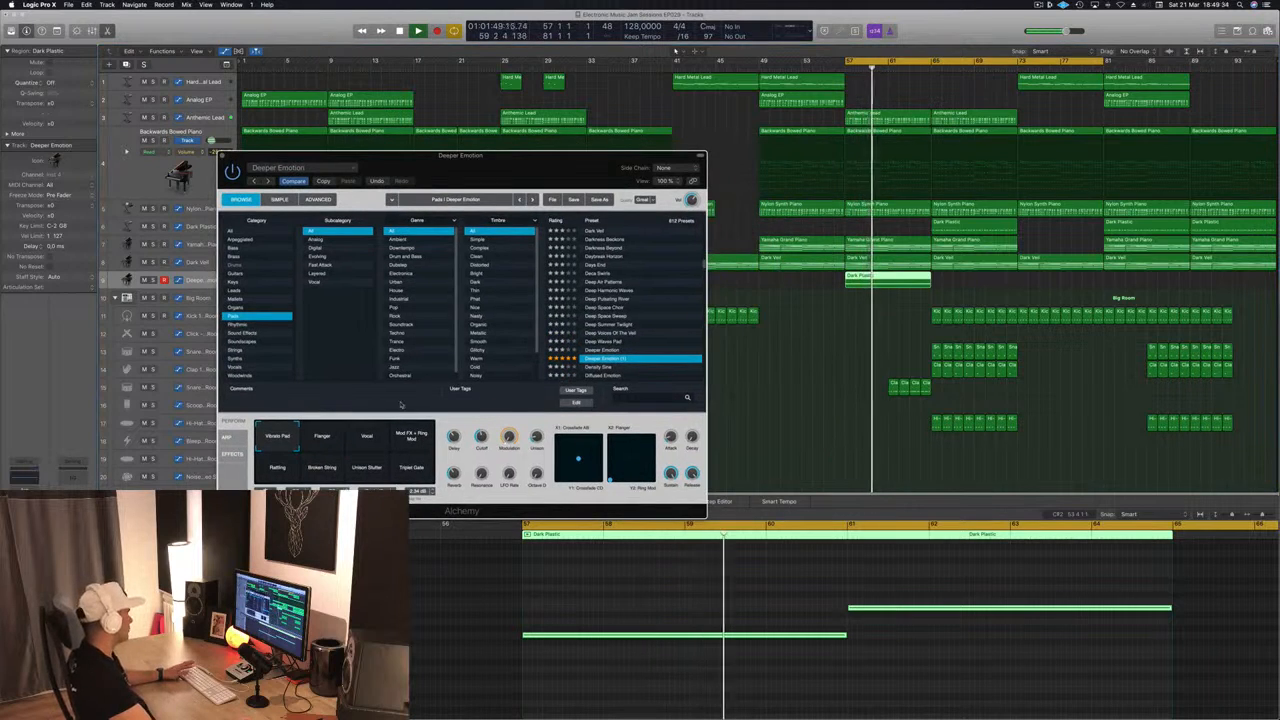
{"action": "left_click", "coordinate": [394, 448]}
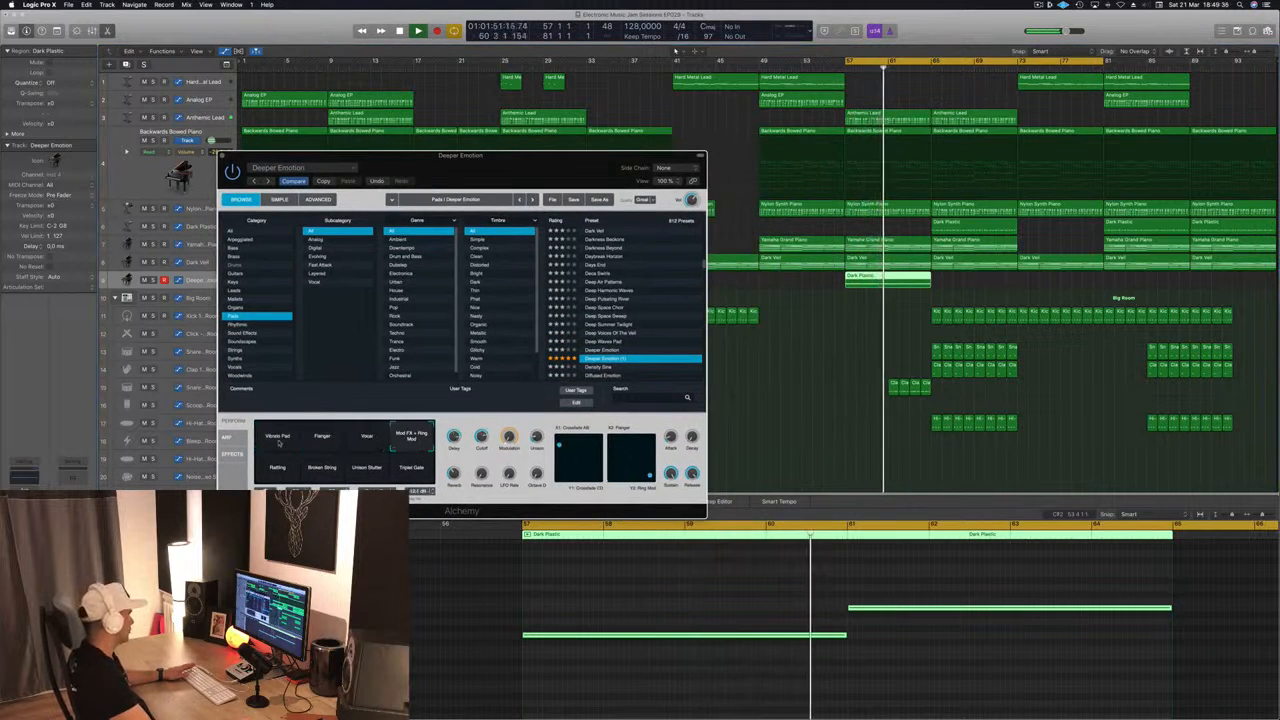
{"action": "left_click", "coordinate": [280, 444]}
{"action": "left_click_drag", "start_coordinate": [531, 170], "coordinate": [624, 169]}
{"action": "key", "text": "super+w"}
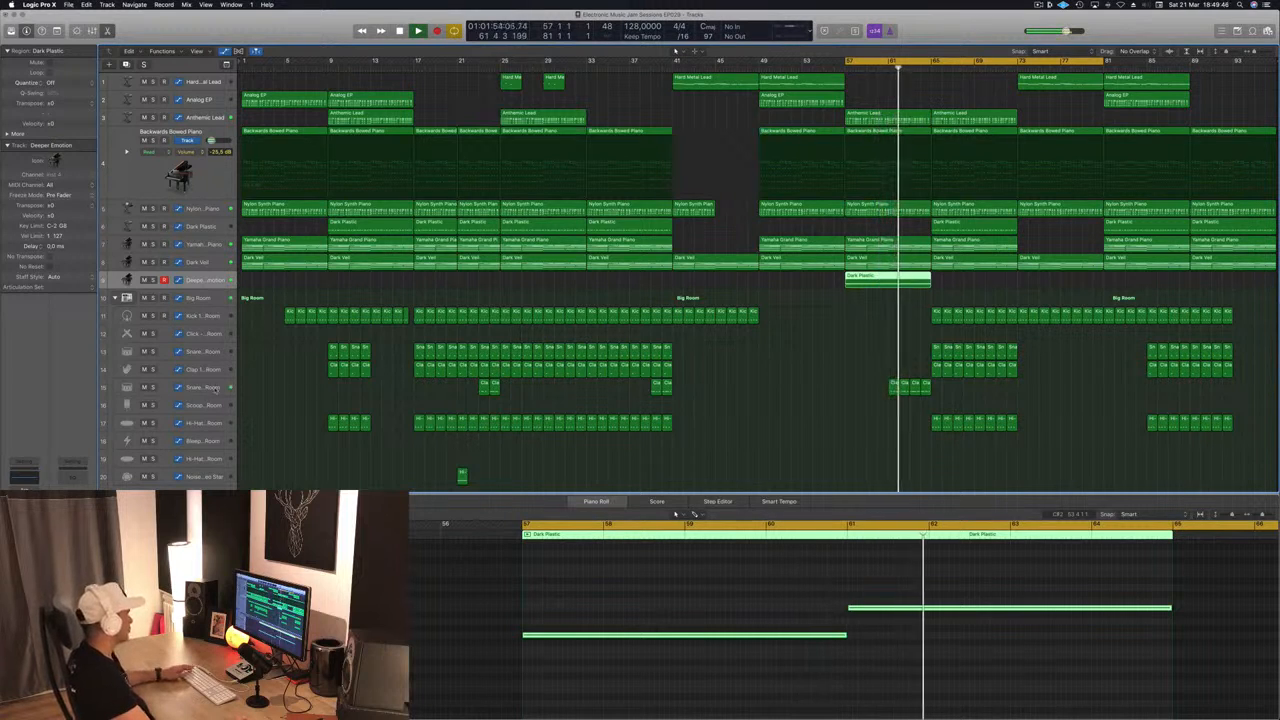
Enlarge the Dark Veil track and open its Alchemy instrument
{"action": "left_click", "coordinate": [214, 388]}
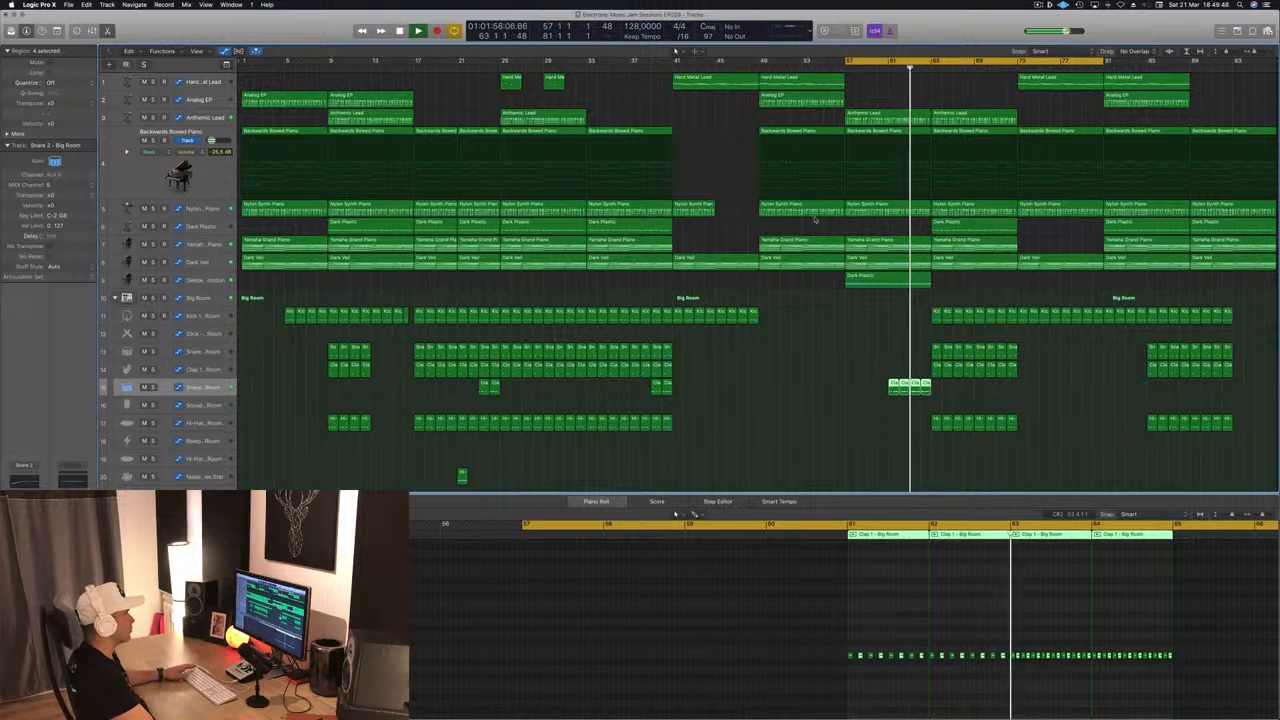
{"action": "left_click", "coordinate": [217, 263]}
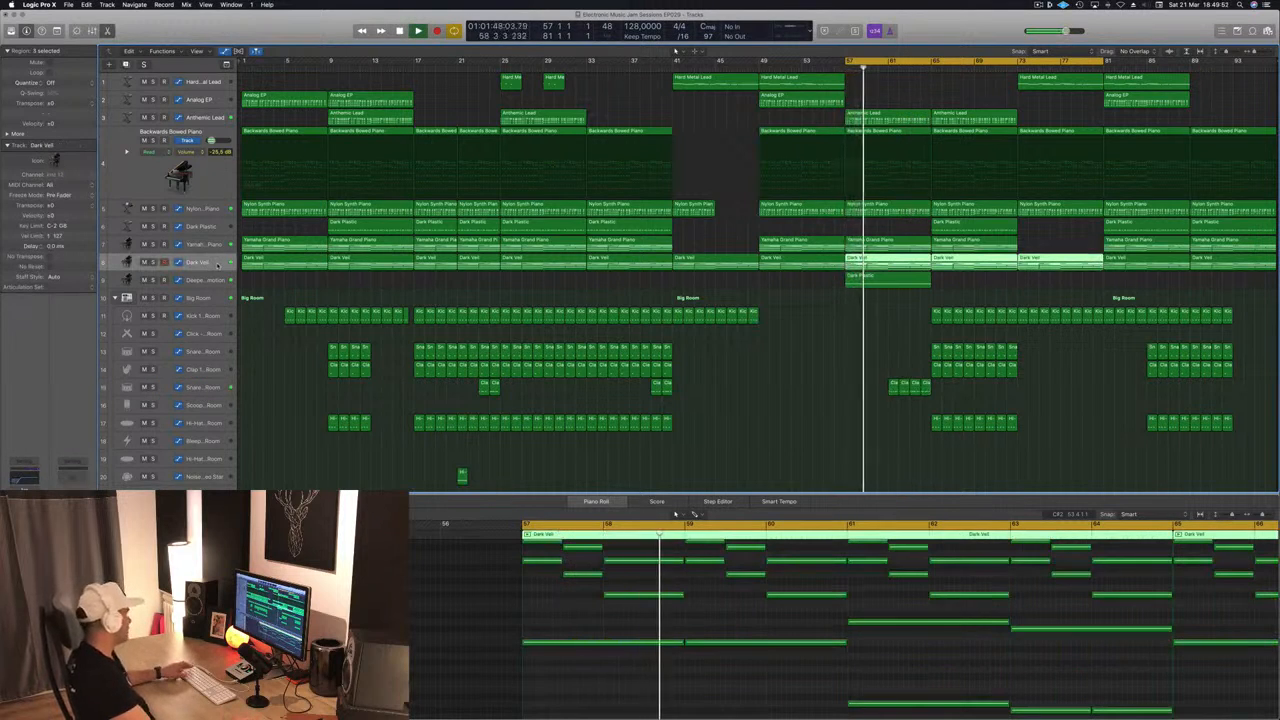
{"action": "left_click_drag", "start_coordinate": [213, 271], "coordinate": [212, 323]}
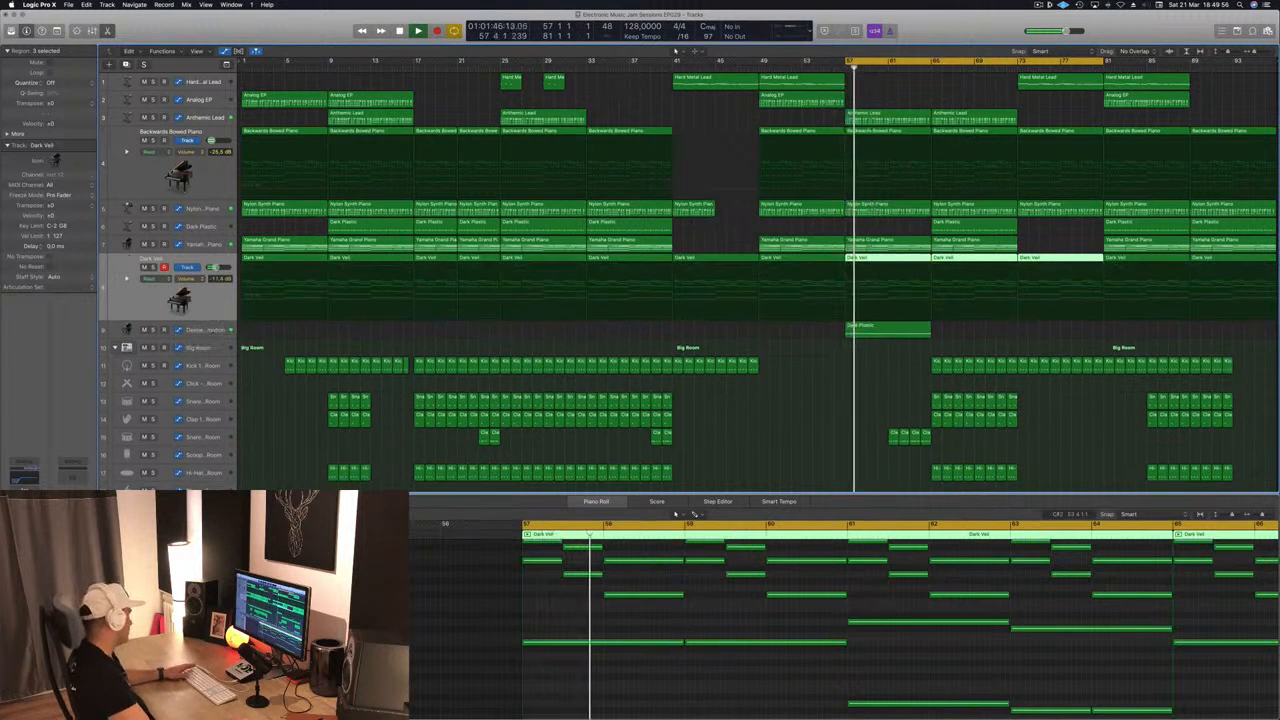
{"action": "double_click", "coordinate": [181, 302]}
{"action": "key", "text": "Return"}
{"action": "left_click_drag", "start_coordinate": [298, 32], "coordinate": [714, 186]}
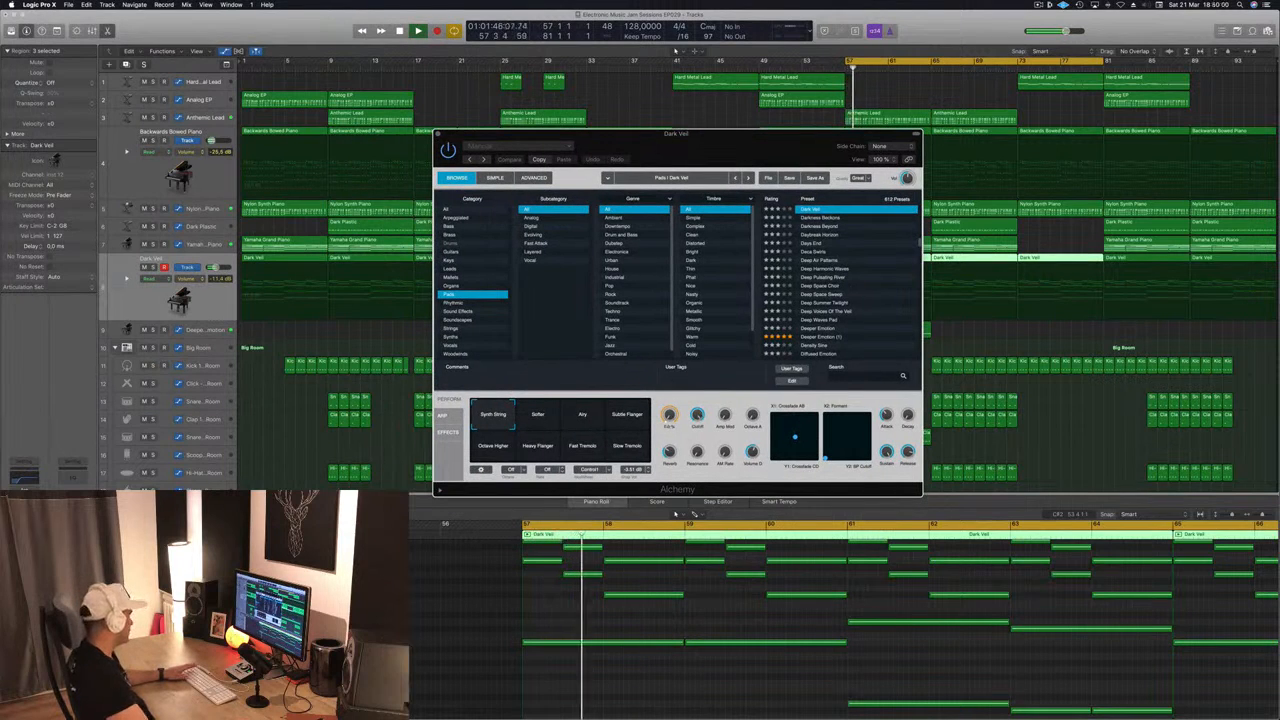
Audition Alchemy's Airy variation on the soloed Dark Veil track, return to Synth String and end the solo
{"action": "key", "text": "s"}
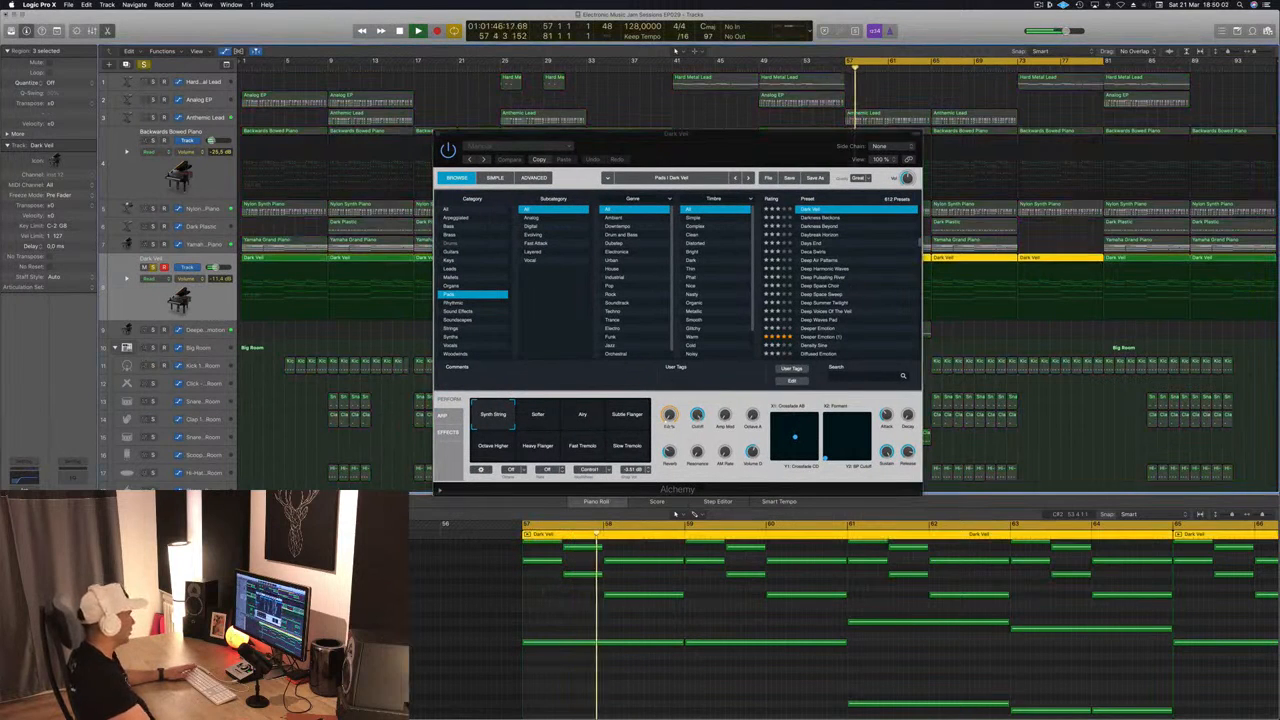
{"action": "left_click_drag", "start_coordinate": [645, 151], "coordinate": [566, 135]}
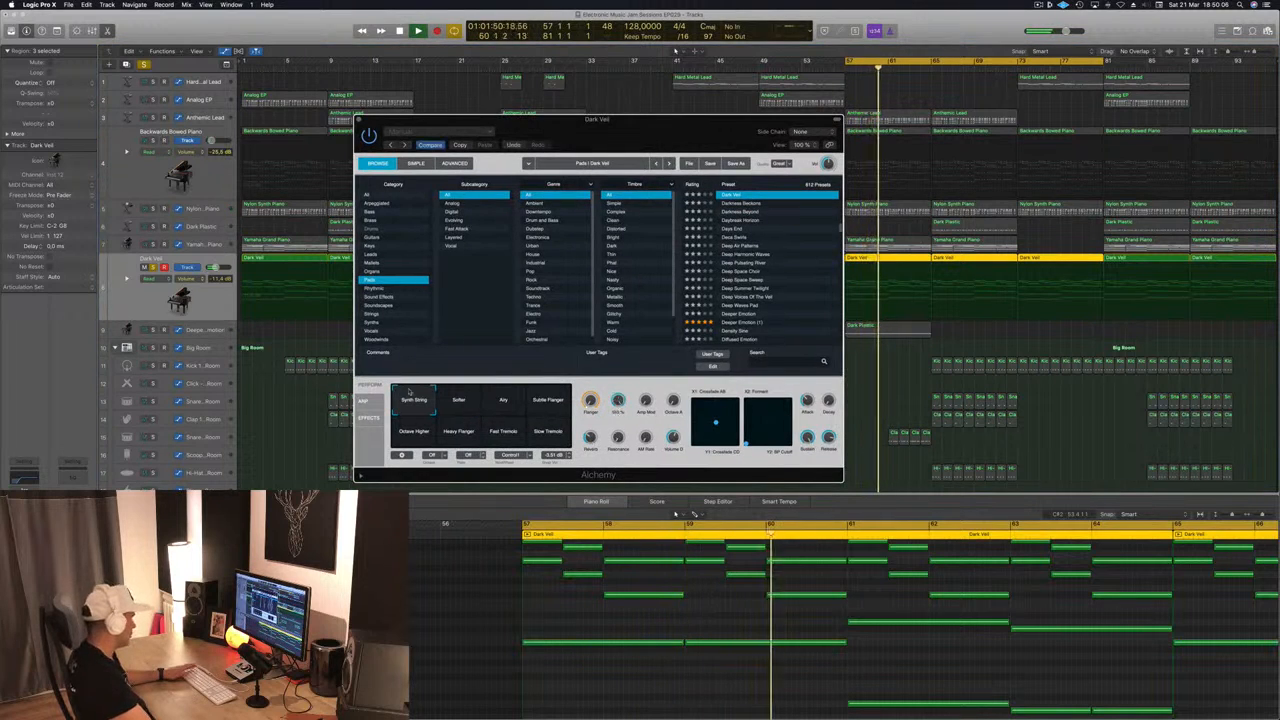
{"action": "left_click", "coordinate": [503, 400]}
{"action": "left_click", "coordinate": [405, 410]}
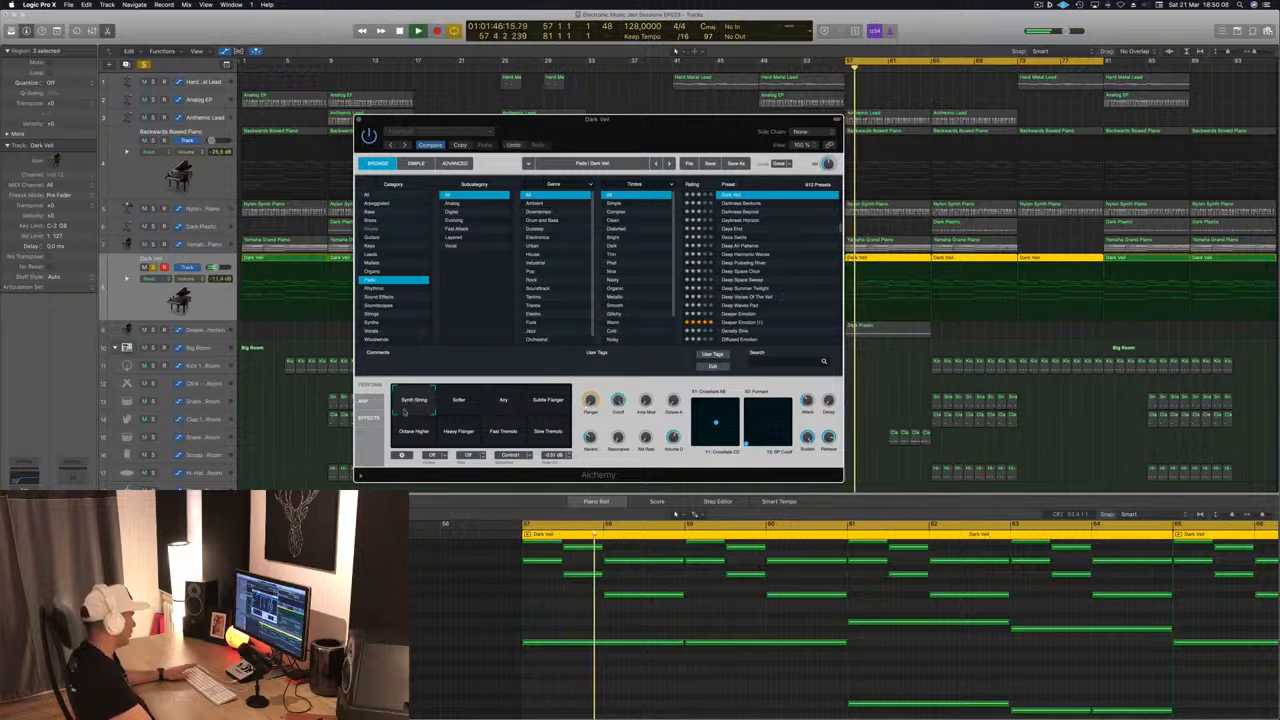
{"action": "left_click_drag", "start_coordinate": [556, 128], "coordinate": [529, 127]}
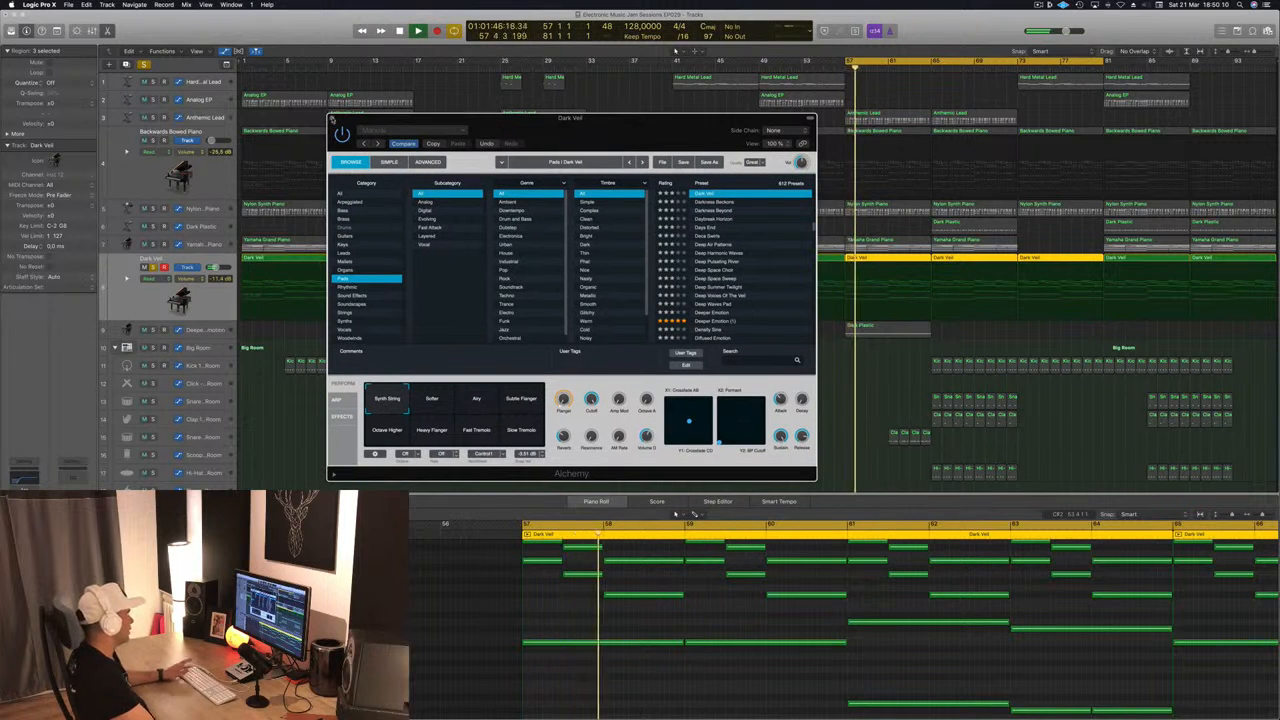
{"action": "left_click", "coordinate": [332, 119]}
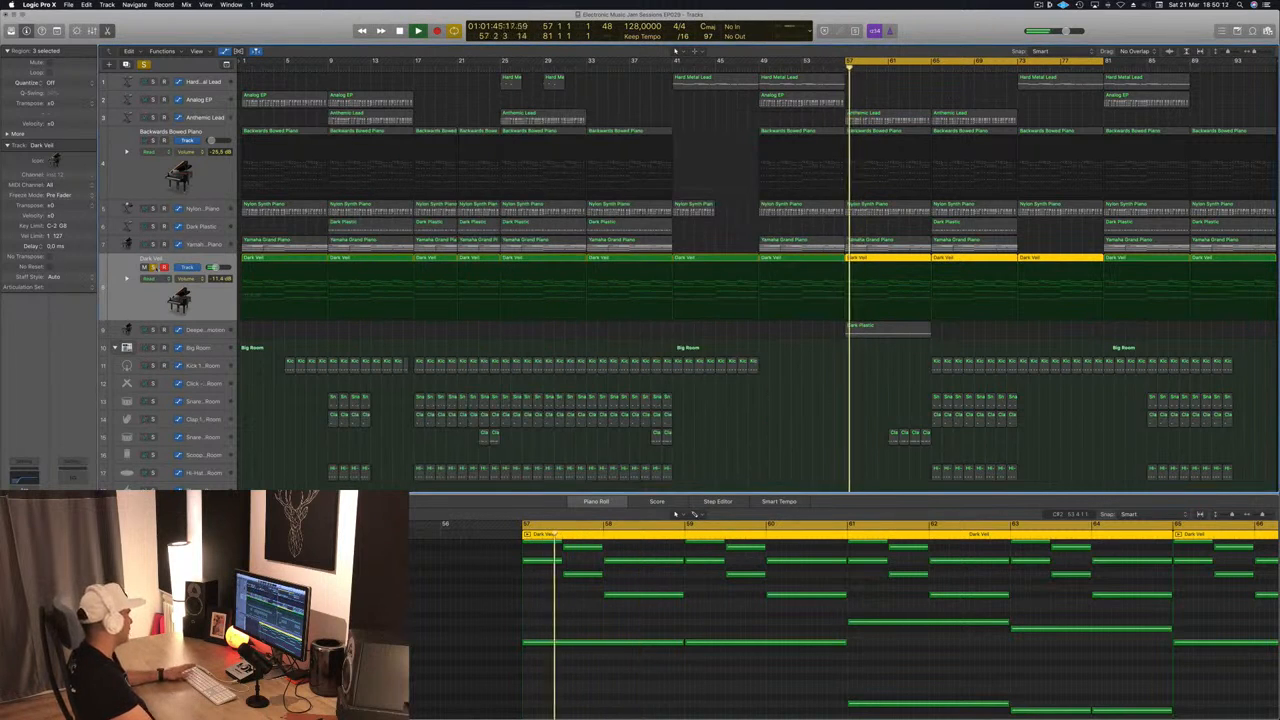
{"action": "key", "text": "ctrl+s"}
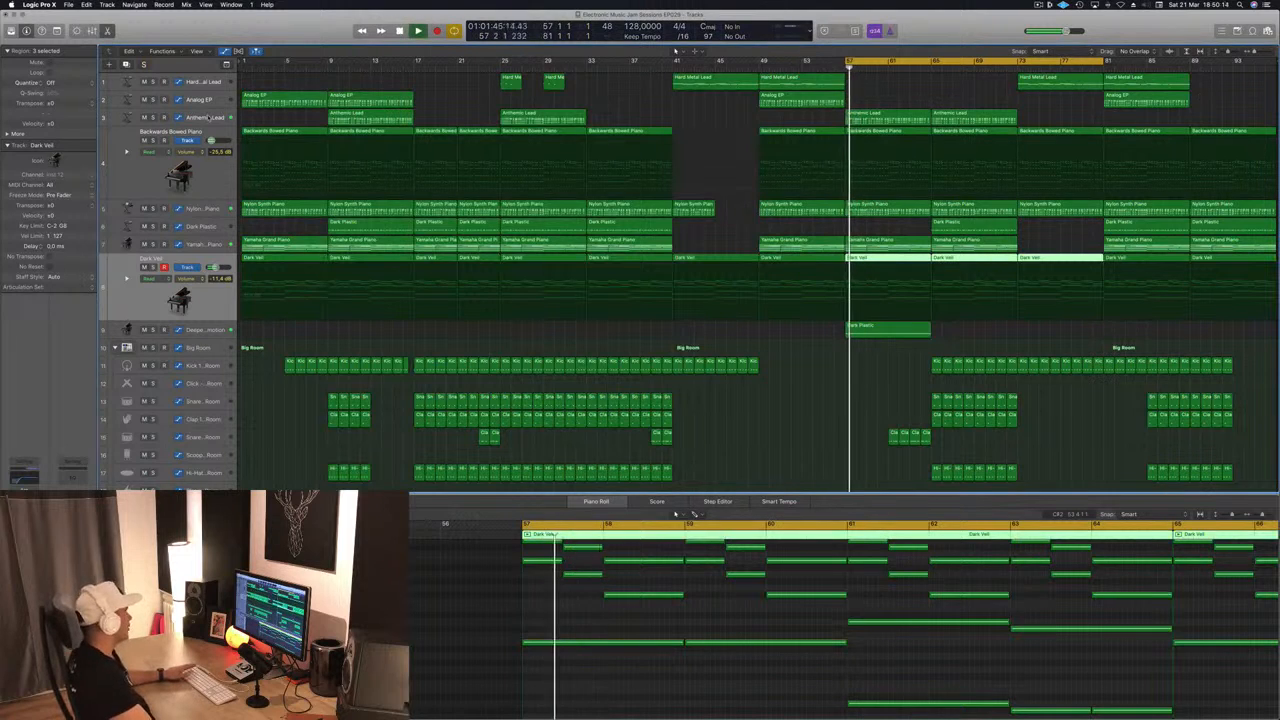
Open the Anthemic Lead track's Alchemy instrument and move its window clear of the upper tracks
{"action": "left_click", "coordinate": [205, 117]}
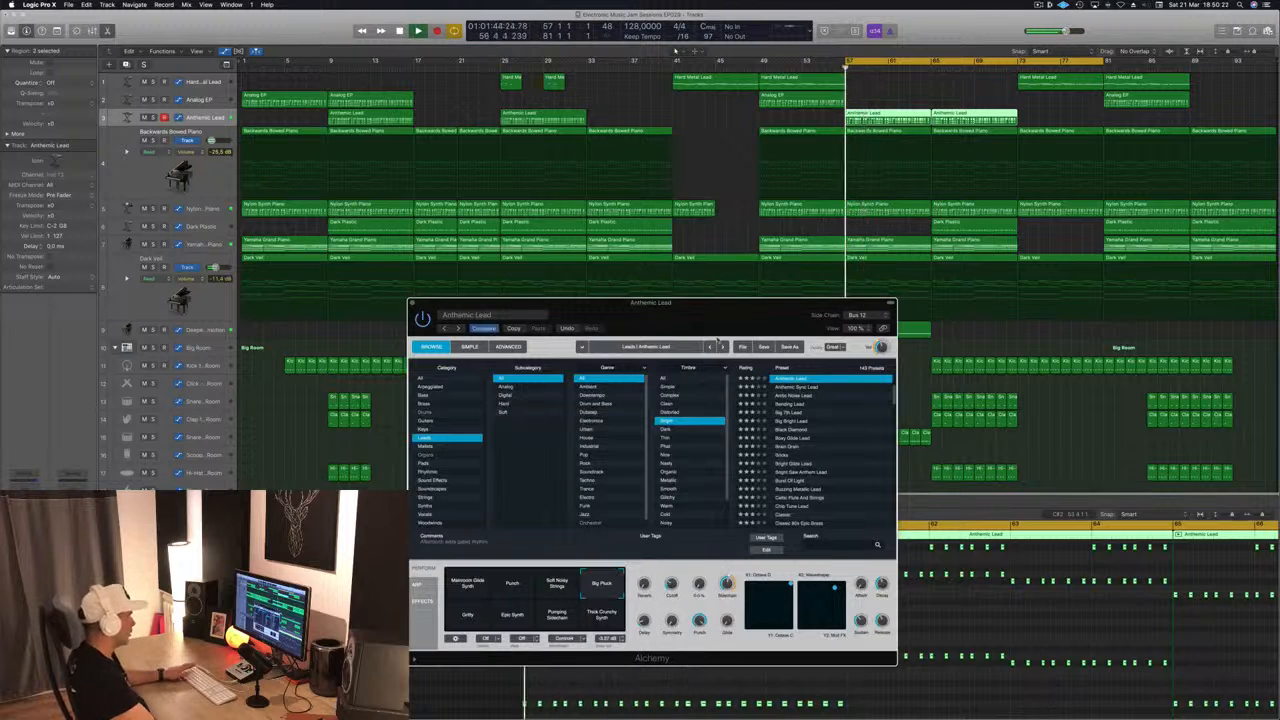
{"action": "left_click_drag", "start_coordinate": [720, 302], "coordinate": [1084, 260]}
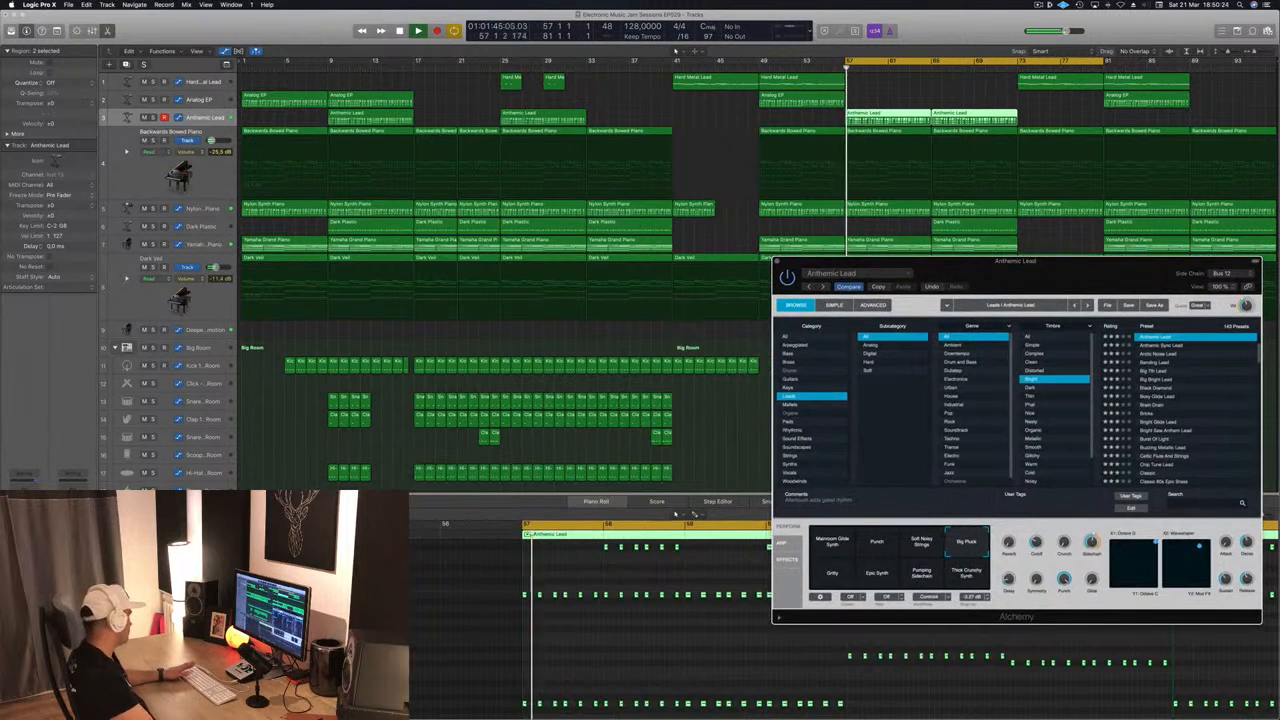
{"action": "key", "text": "super+w"}
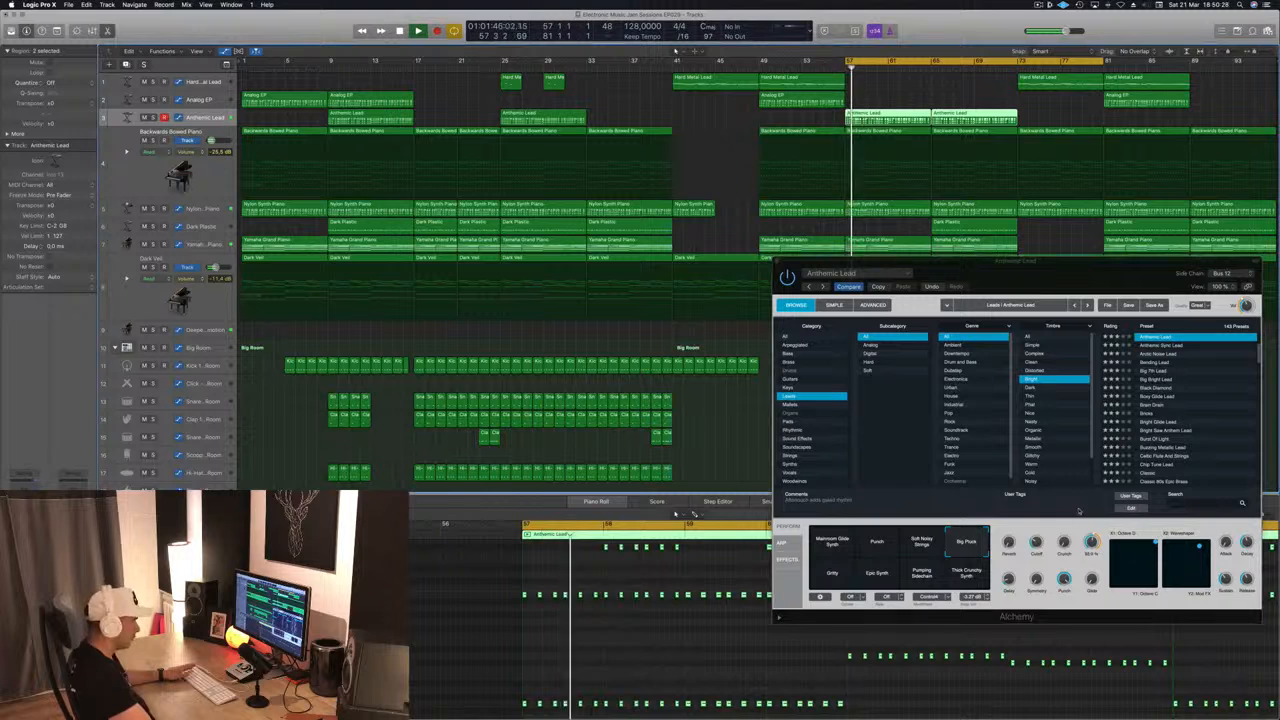
{"action": "left_click", "coordinate": [857, 273]}
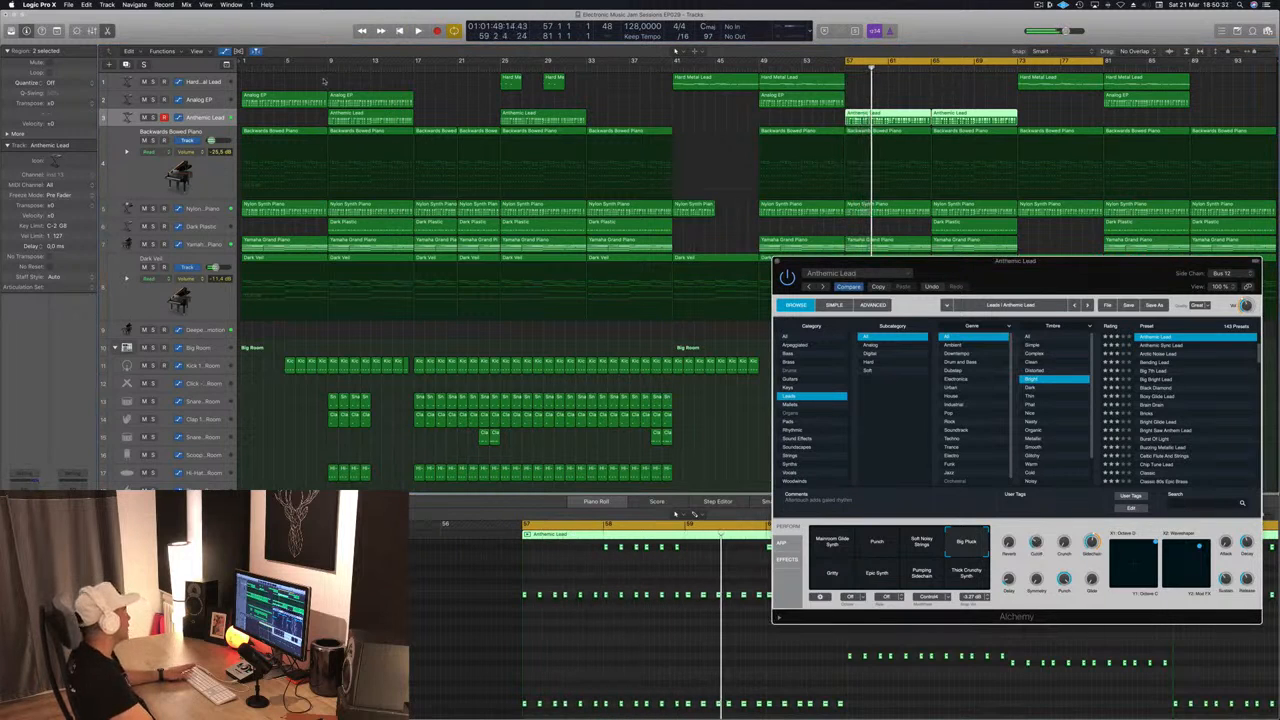
Automate the Anthemic Lead's cutoff to rise from bar 57, dip to 37.4% at bar 61 and climb to 100% at bar 65
{"action": "key", "text": "a"}
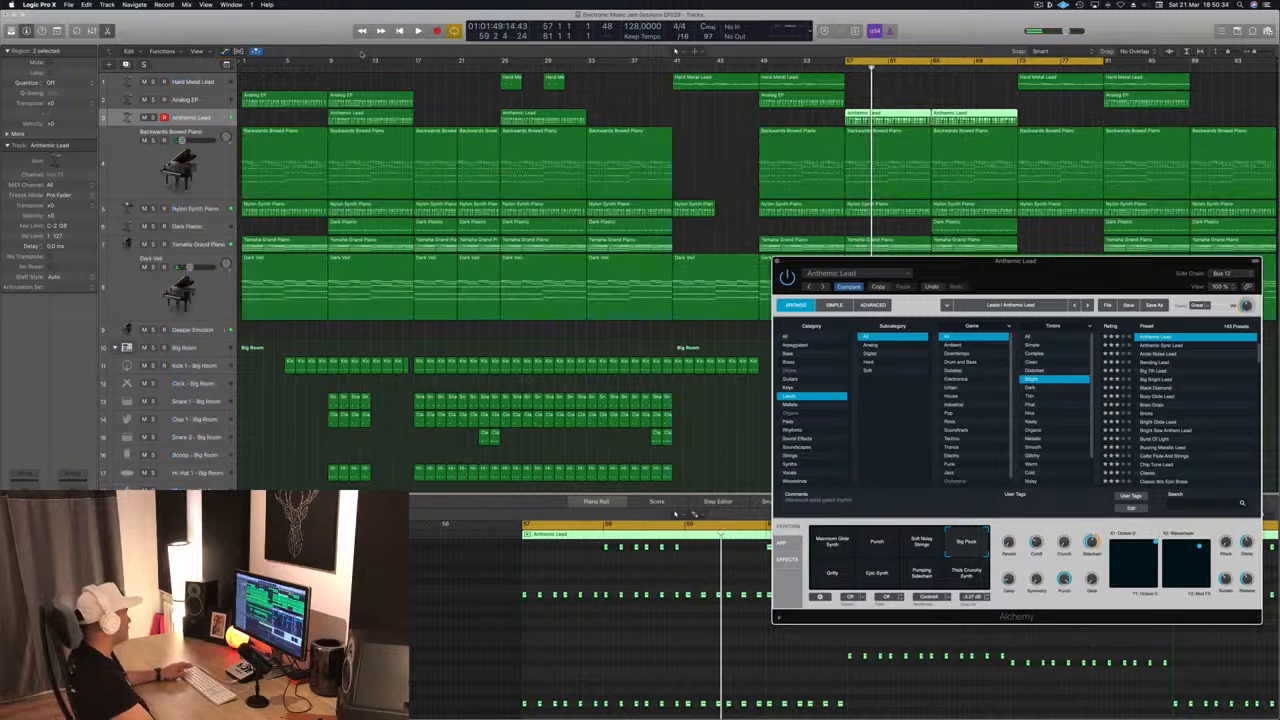
{"action": "left_click", "coordinate": [205, 117]}
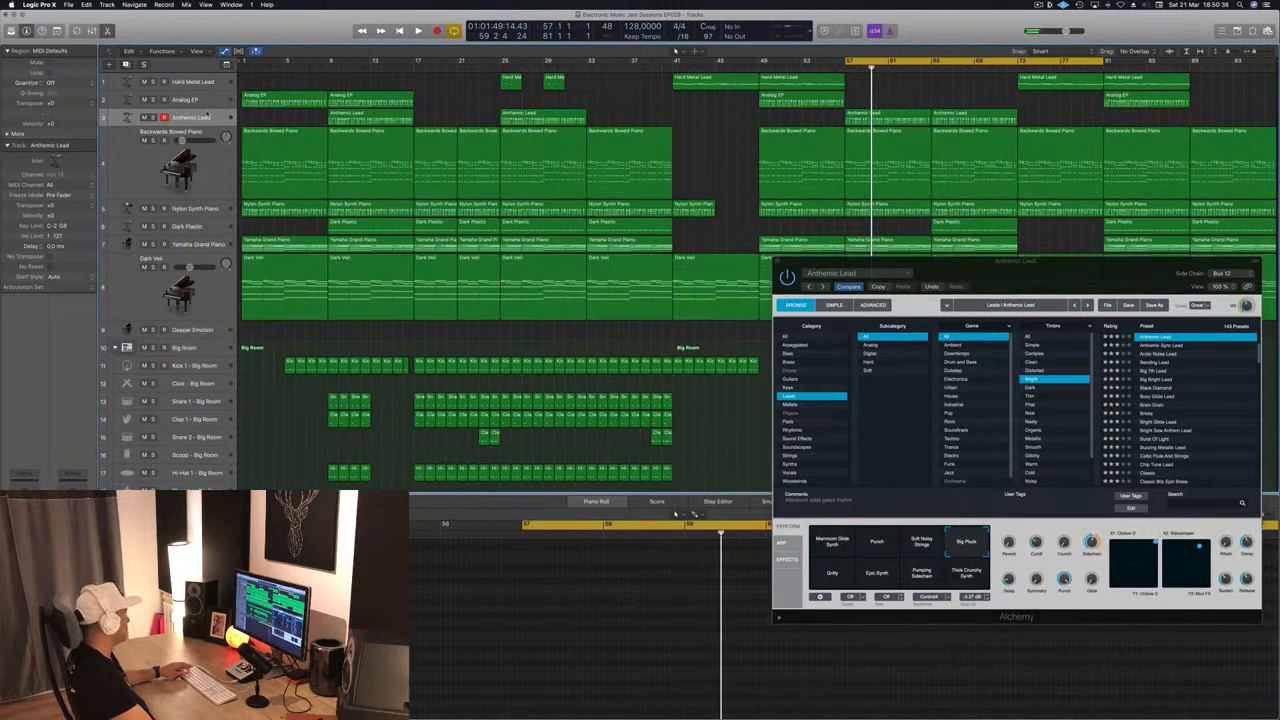
{"action": "key", "text": "a"}
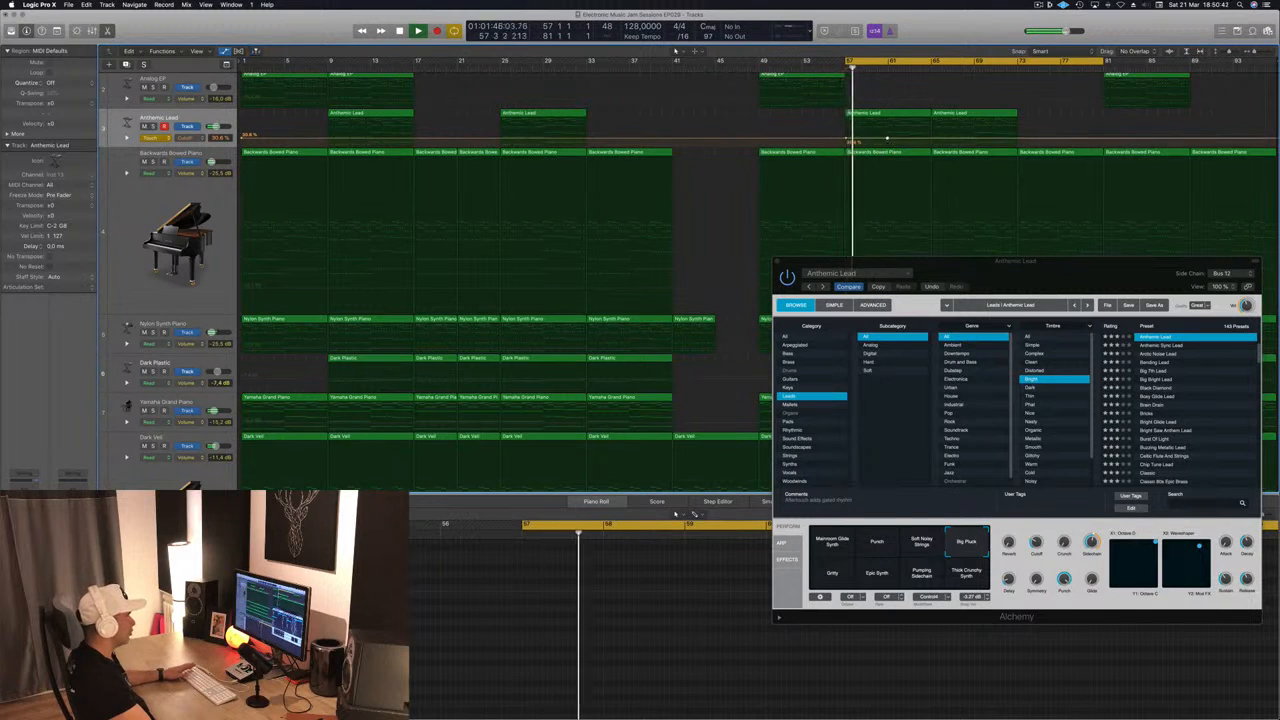
{"action": "left_click_drag", "start_coordinate": [887, 137], "coordinate": [888, 129]}
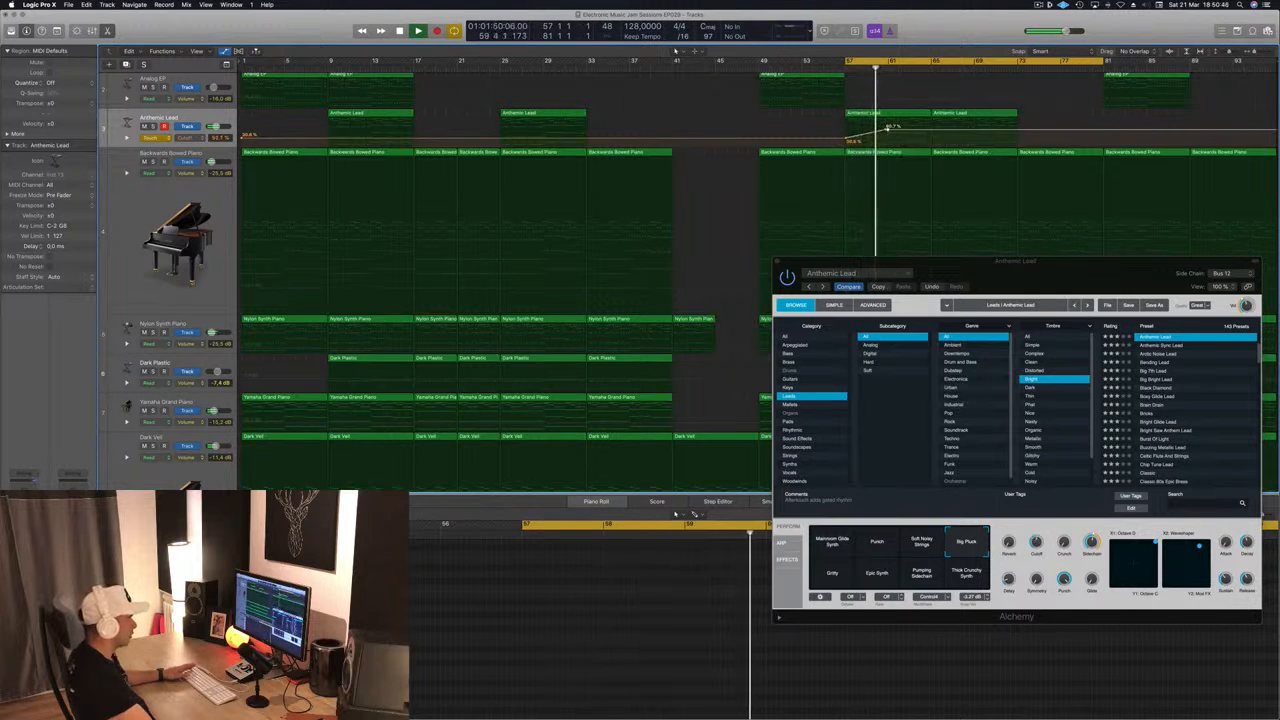
{"action": "left_click", "coordinate": [885, 139]}
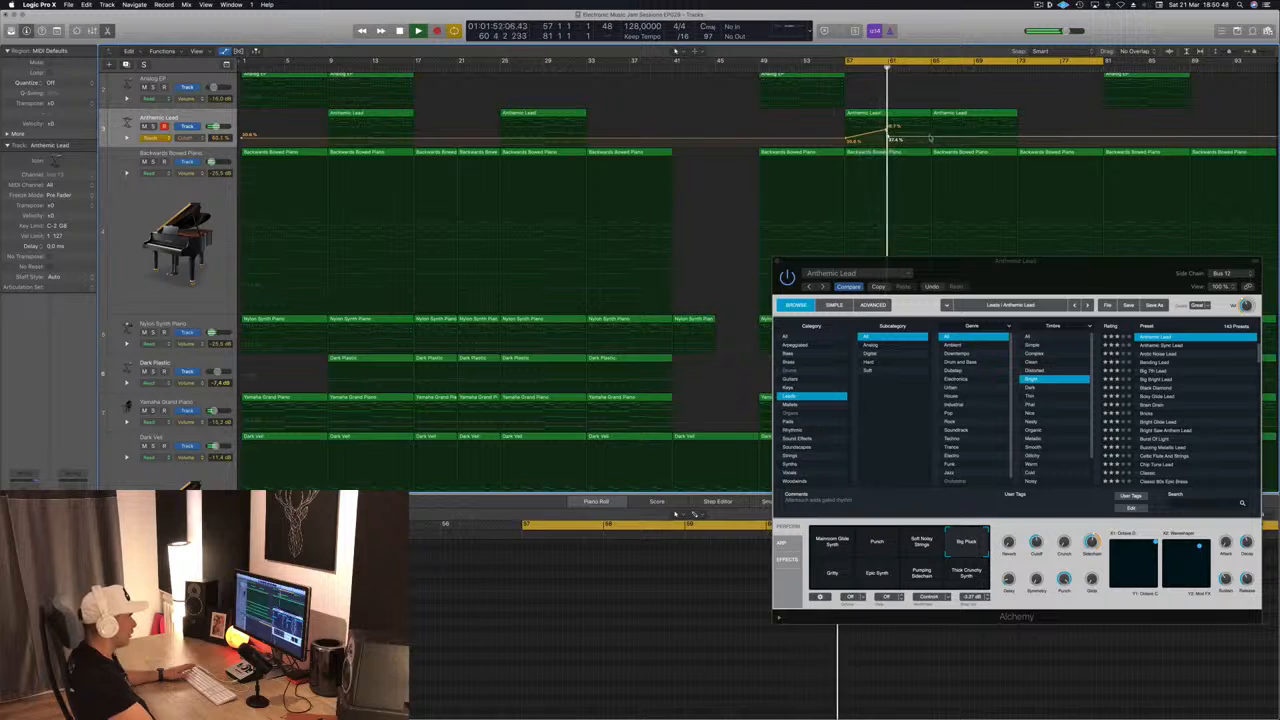
{"action": "left_click_drag", "start_coordinate": [931, 138], "coordinate": [925, 95]}
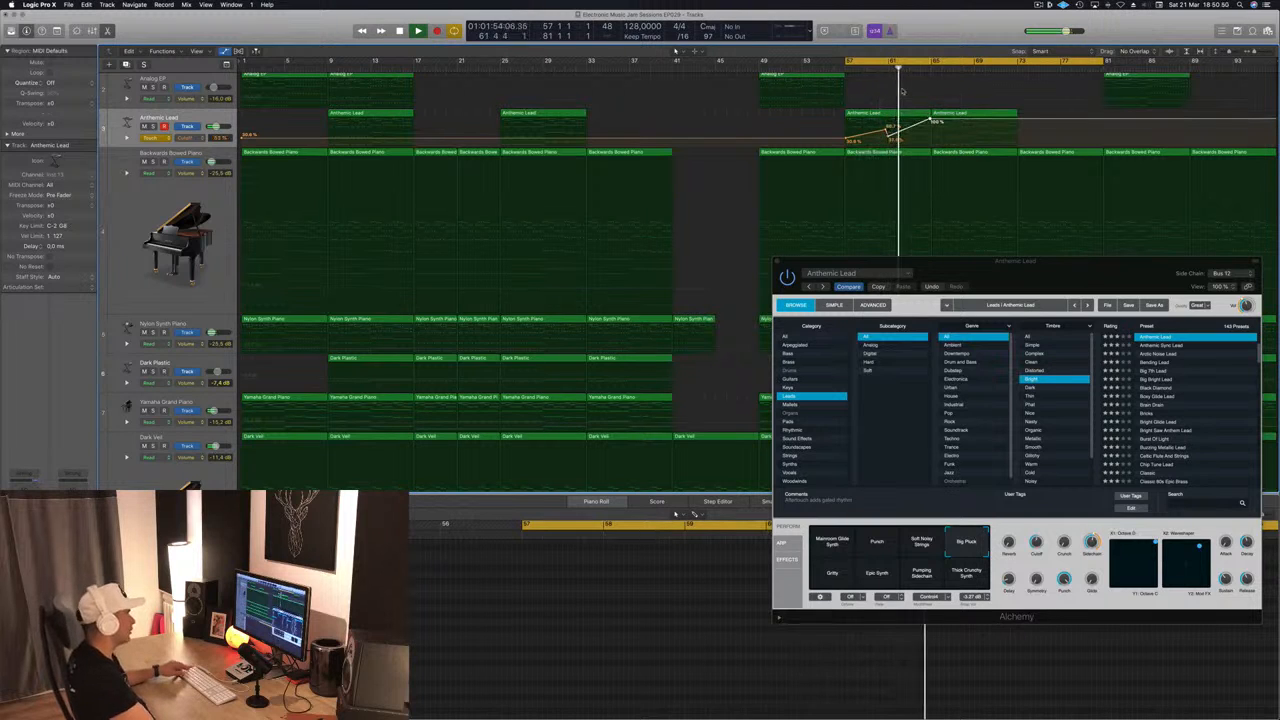
Close Alchemy and set the Anthemic Lead track's automation mode to Read
{"action": "left_click", "coordinate": [779, 263]}
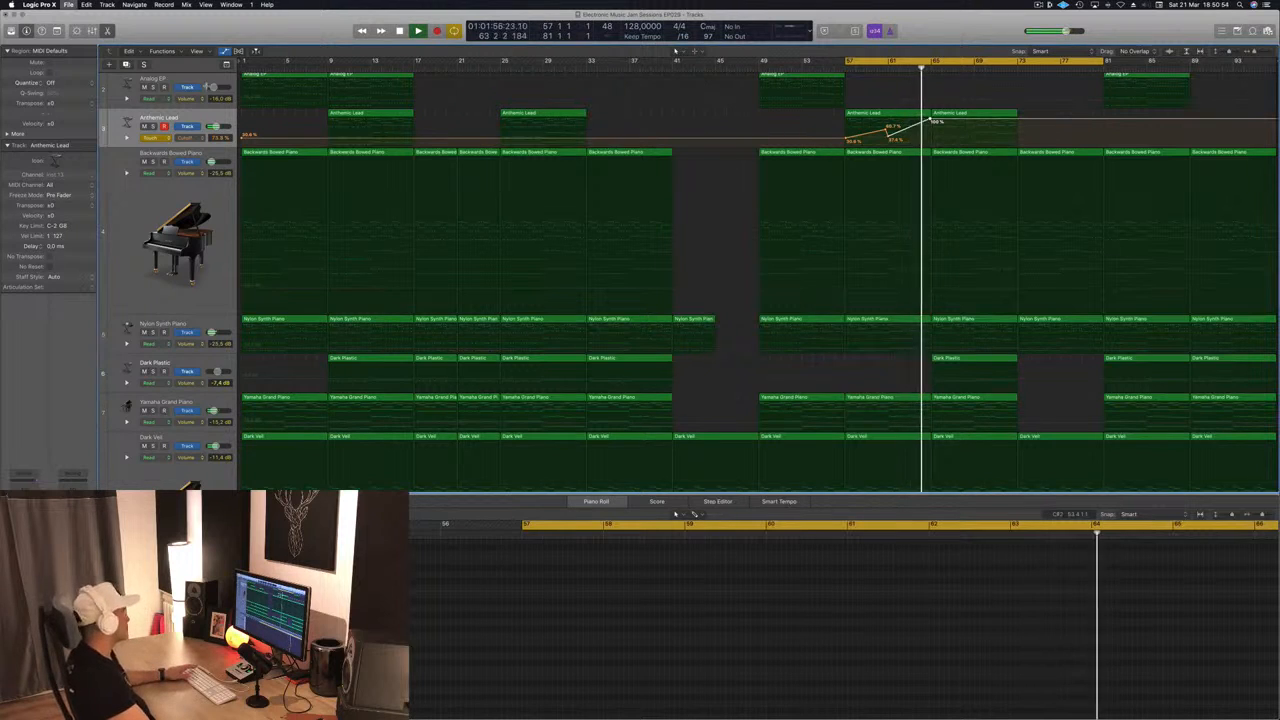
{"action": "left_click", "coordinate": [166, 138]}
{"action": "left_click", "coordinate": [152, 145]}
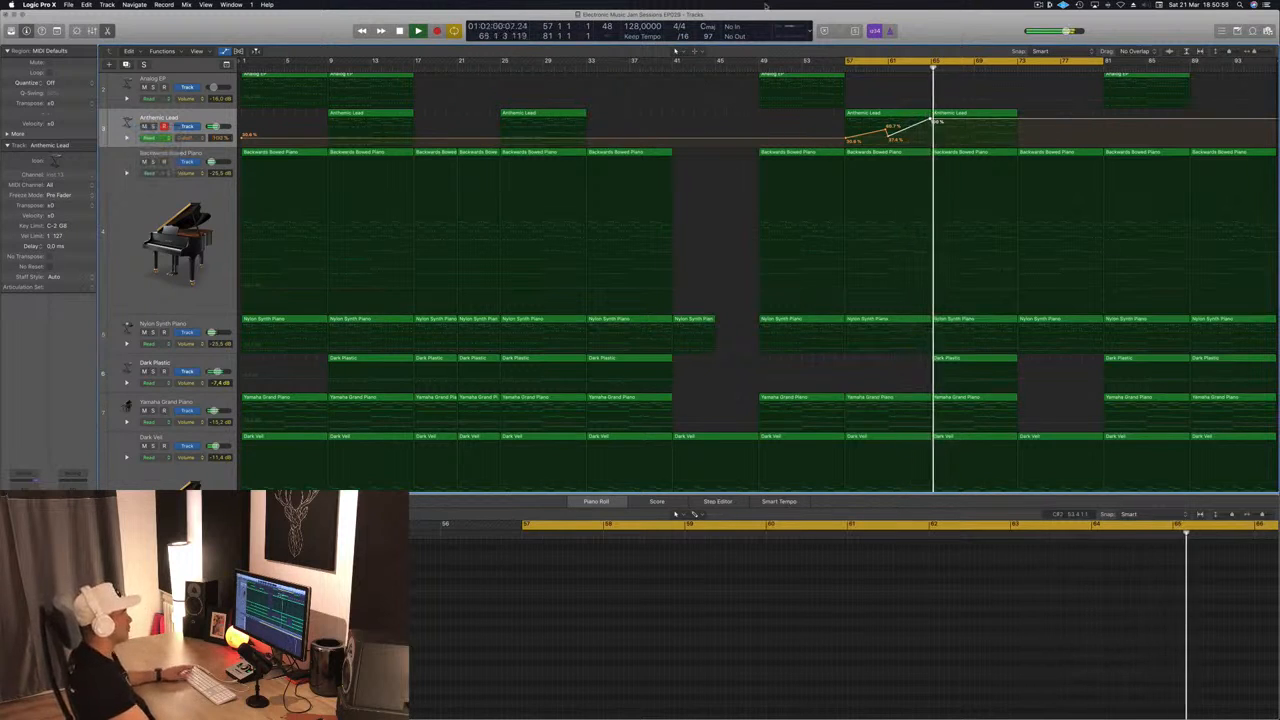
Show the toolbar, enlarge the Anthemic Lead track with Track Zoom and play back the cutoff automation from bar 57
{"action": "scroll", "coordinate": [729, 200], "scroll_direction": "up", "scroll_amount": 2}
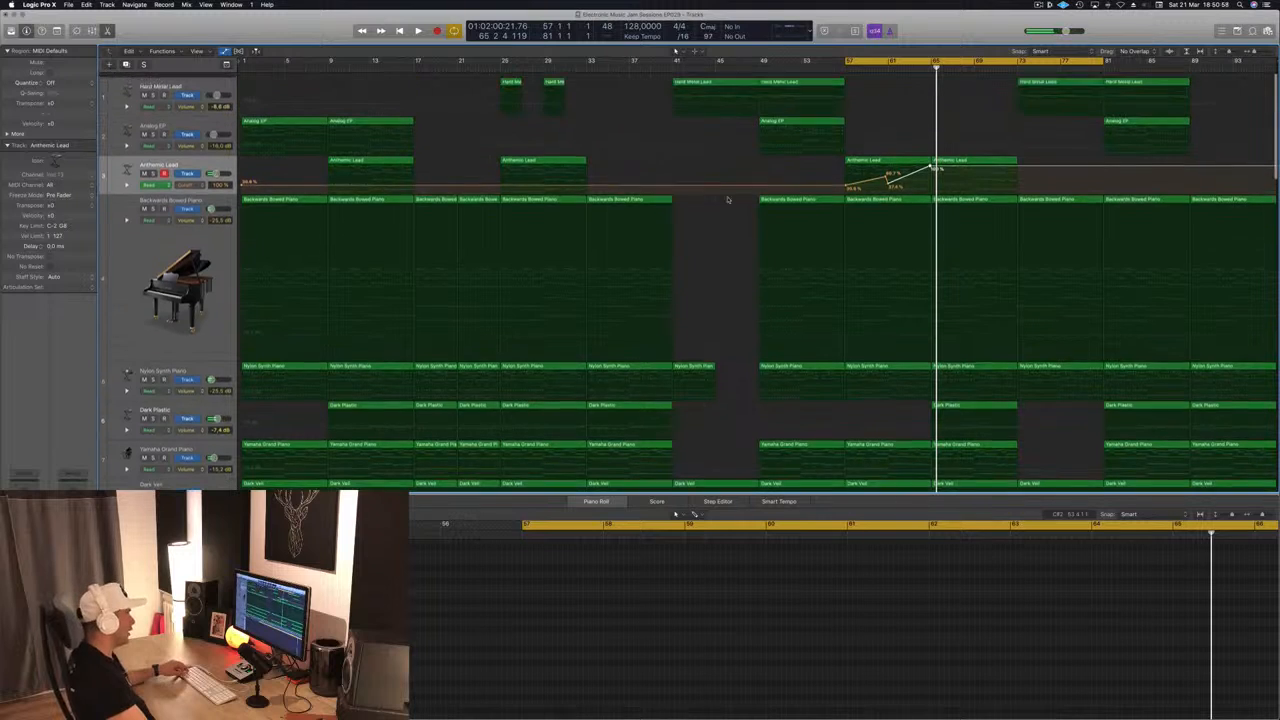
{"action": "key", "text": "a"}
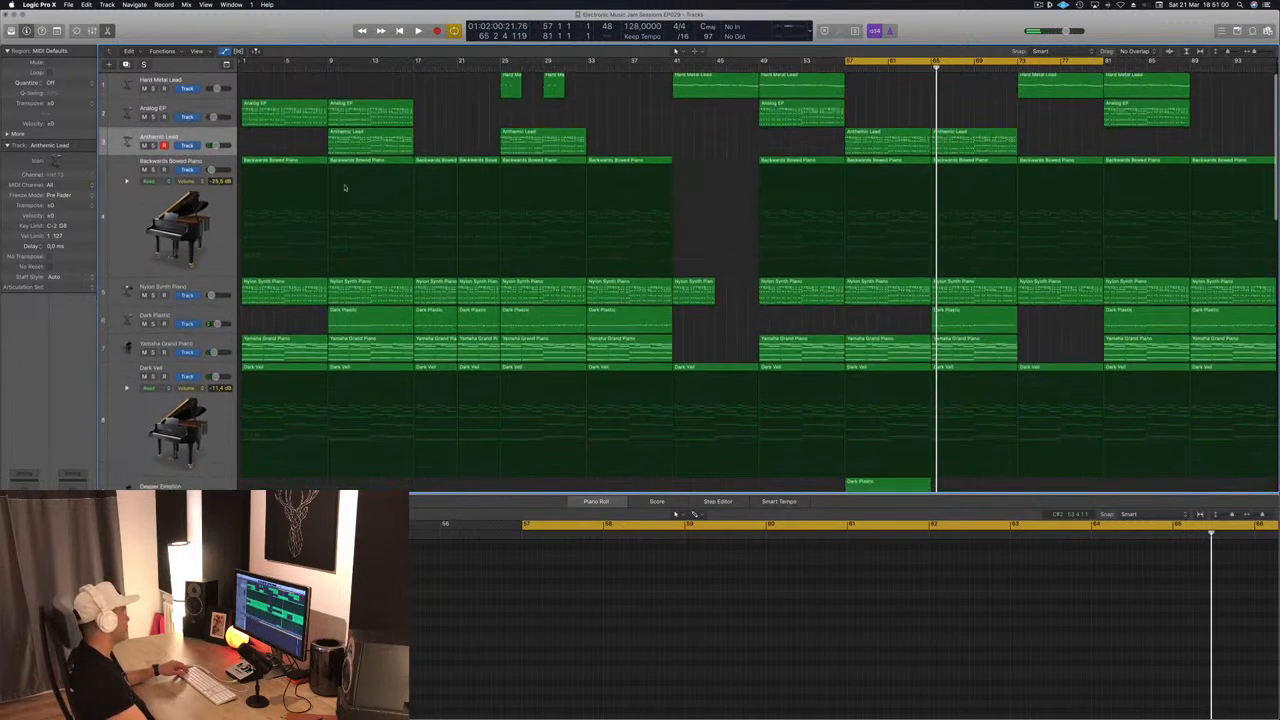
{"action": "key", "text": "ctrl+alt+super+t"}
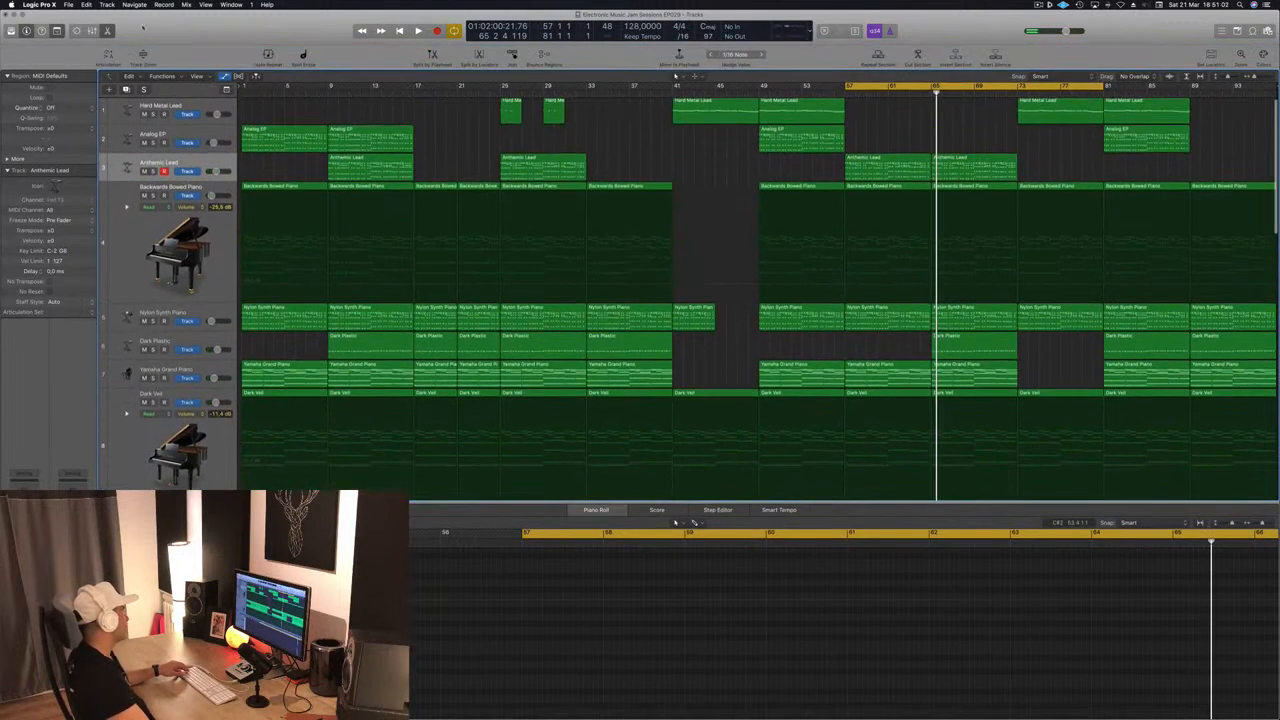
{"action": "key", "text": "ctrl+z"}
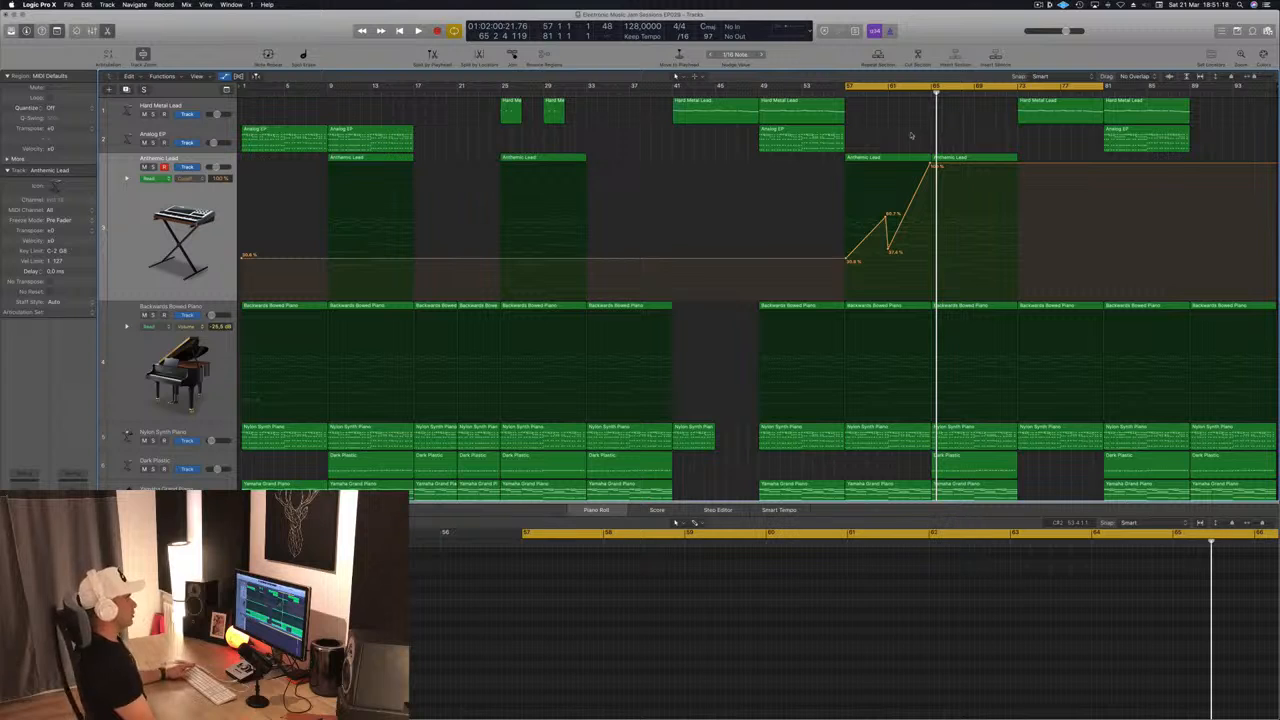
{"action": "key", "text": "space"}
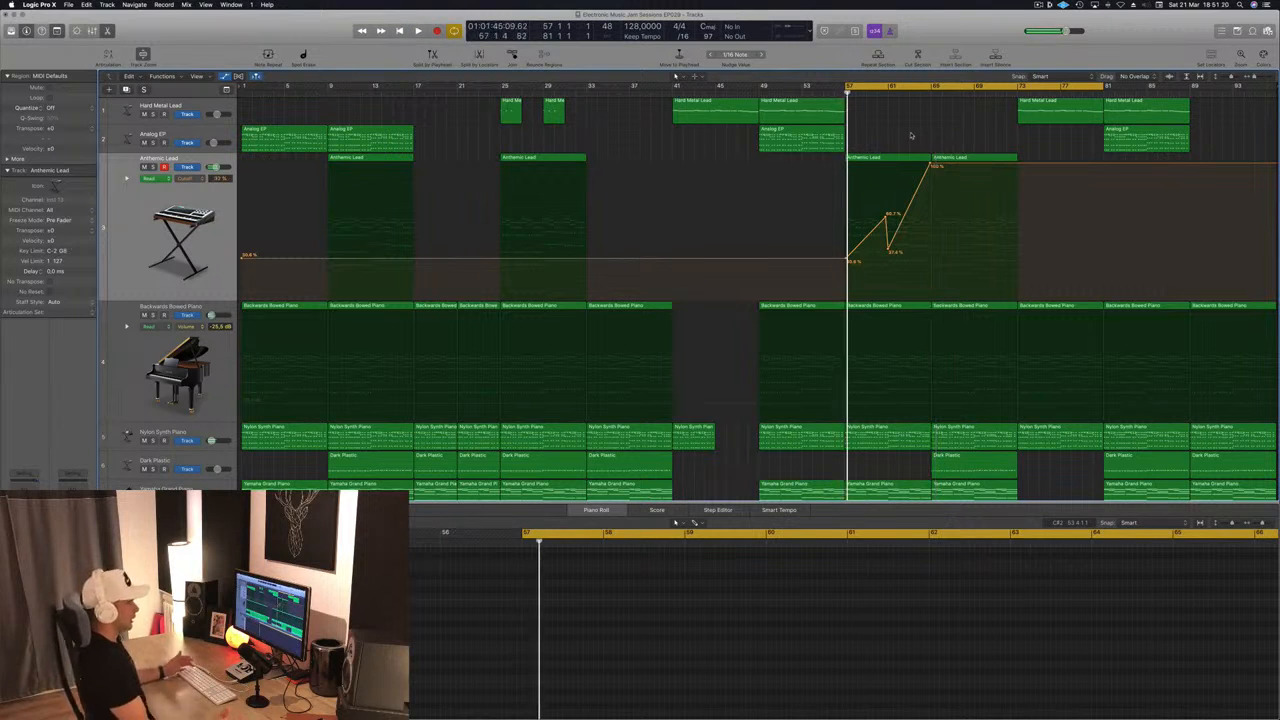
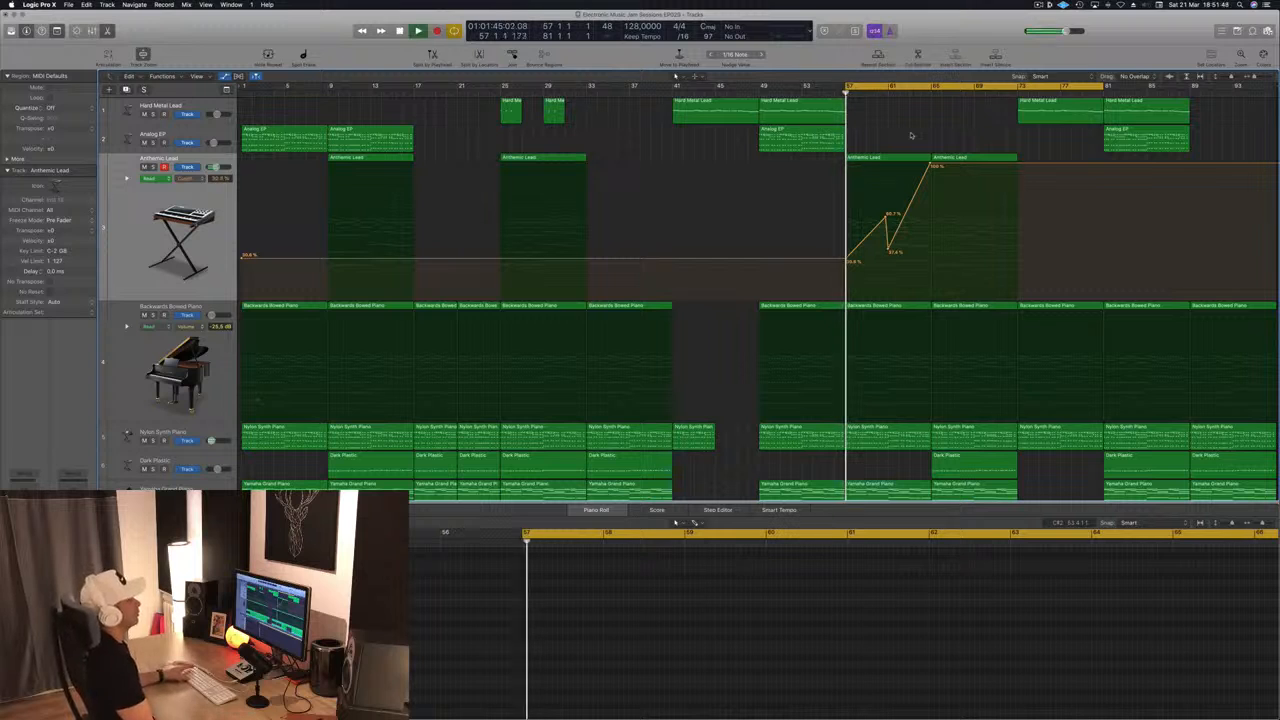
{"action": "key", "text": "space"}
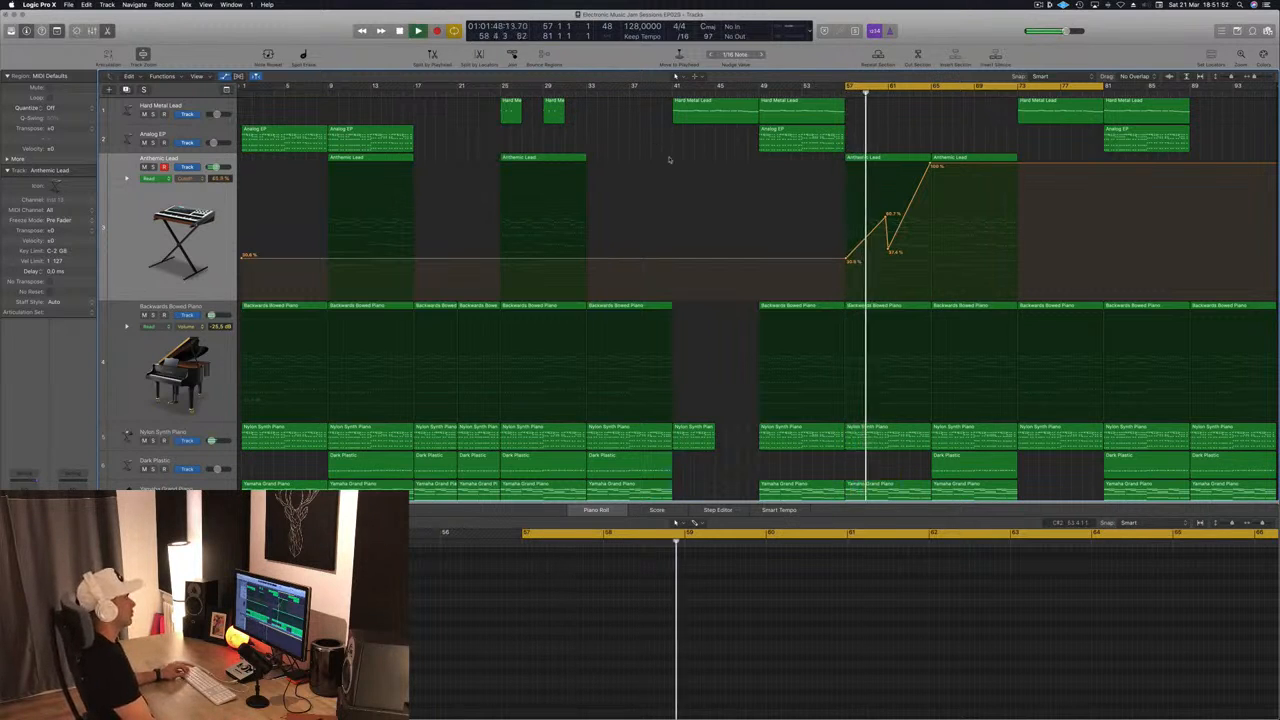
Raise the Anthemic Lead's cutoff points at bar 61, and add a drop to 0% just before bar 65 with a return to 100%
{"action": "left_click_drag", "start_coordinate": [886, 214], "coordinate": [886, 206]}
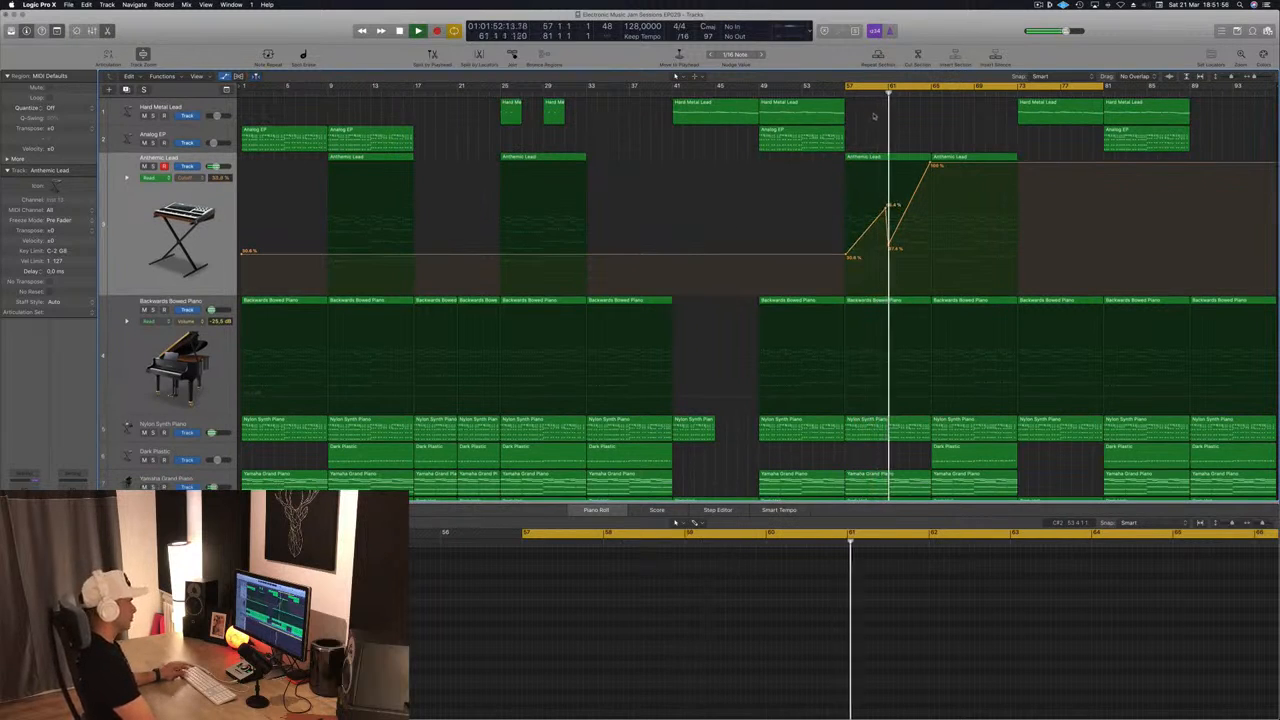
{"action": "left_click_drag", "start_coordinate": [888, 245], "coordinate": [893, 227]}
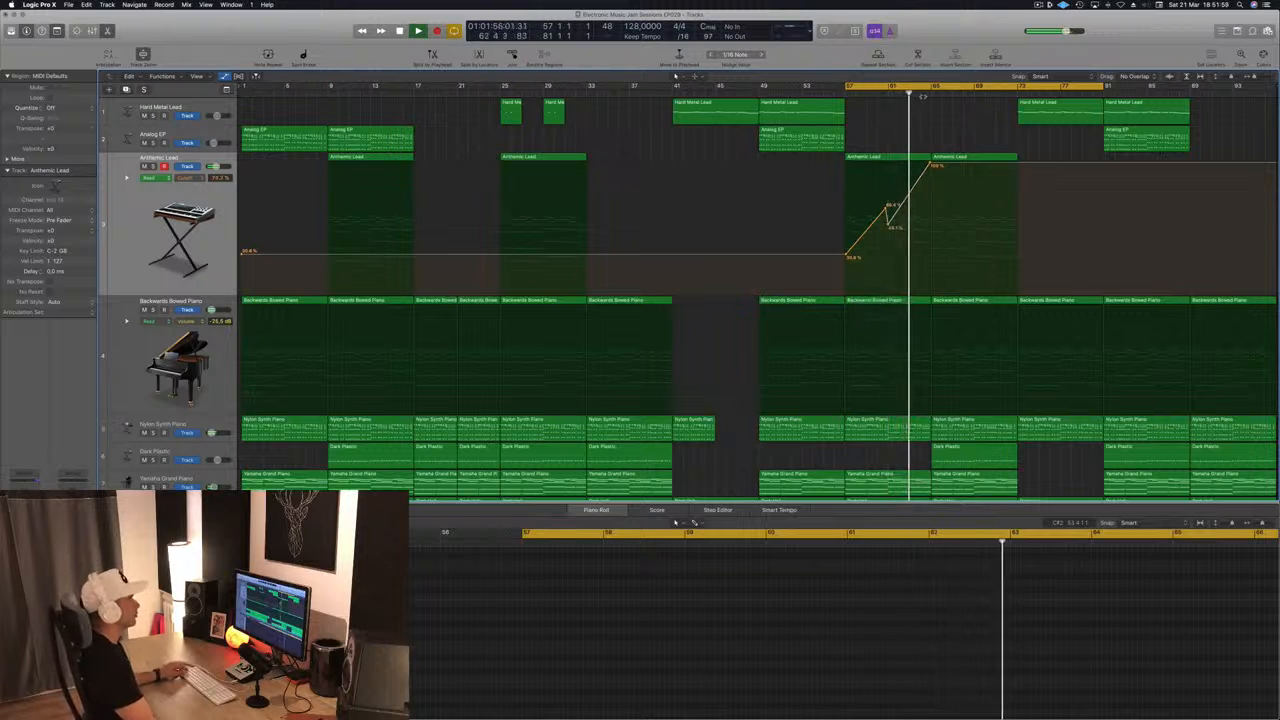
{"action": "left_click", "coordinate": [929, 168]}
{"action": "left_click_drag", "start_coordinate": [929, 168], "coordinate": [930, 164]}
{"action": "left_click_drag", "start_coordinate": [930, 300], "coordinate": [931, 300]}
{"action": "key", "text": "super+Right"}
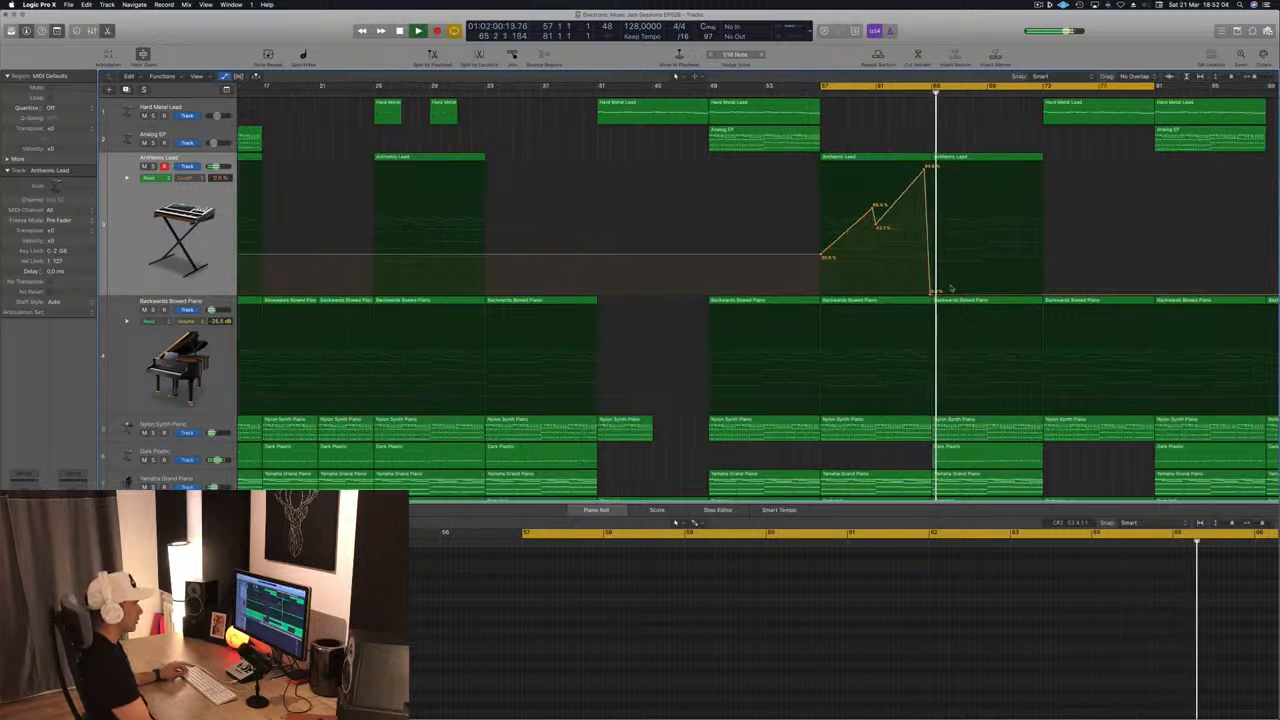
{"action": "left_click_drag", "start_coordinate": [928, 166], "coordinate": [937, 167]}
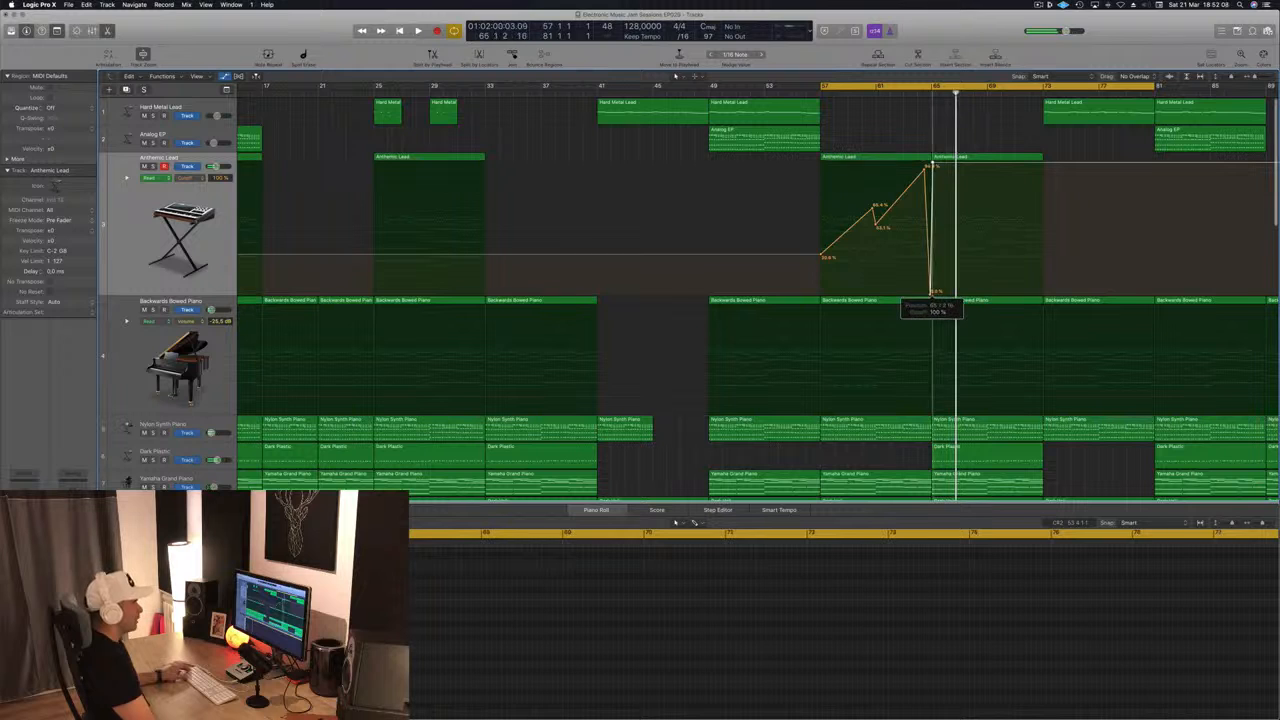
{"action": "key", "text": "space"}
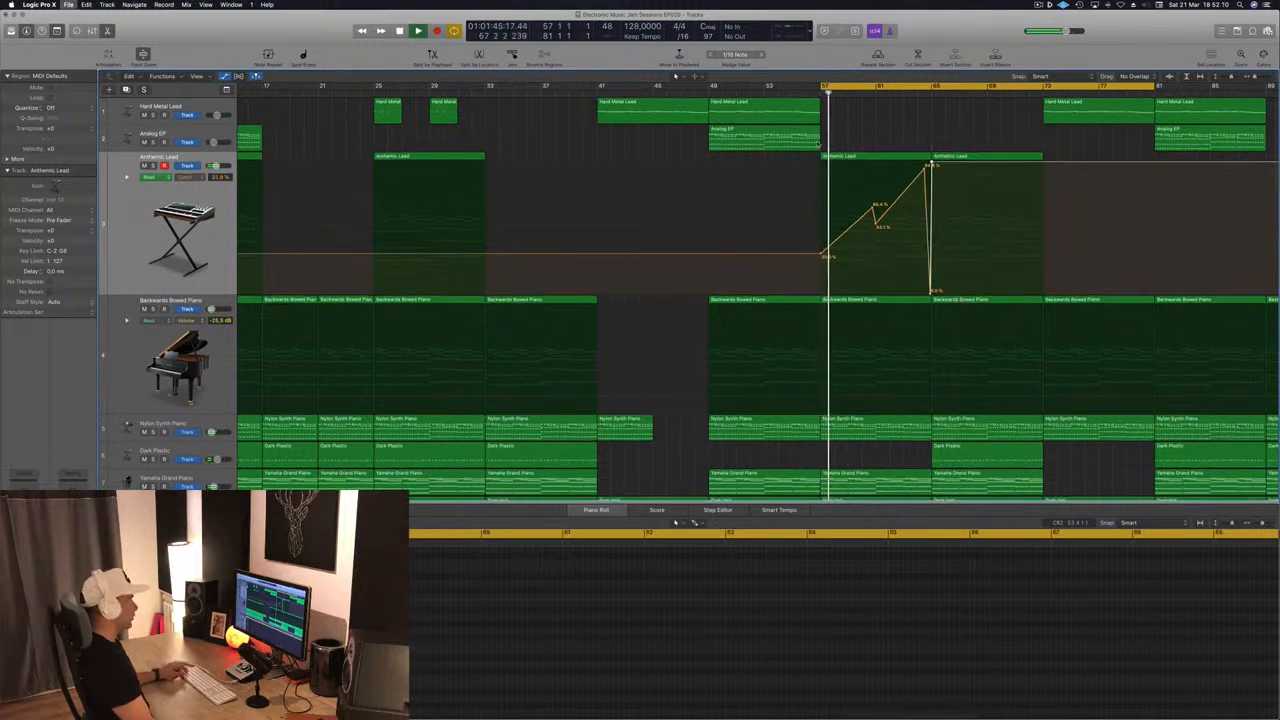
Copy the Deeper Emotion track's Dark Plastic region from bar 57 to bar 65
{"action": "key", "text": "super+Left"}
{"action": "scroll", "coordinate": [704, 262], "scroll_direction": "down", "scroll_amount": 3}
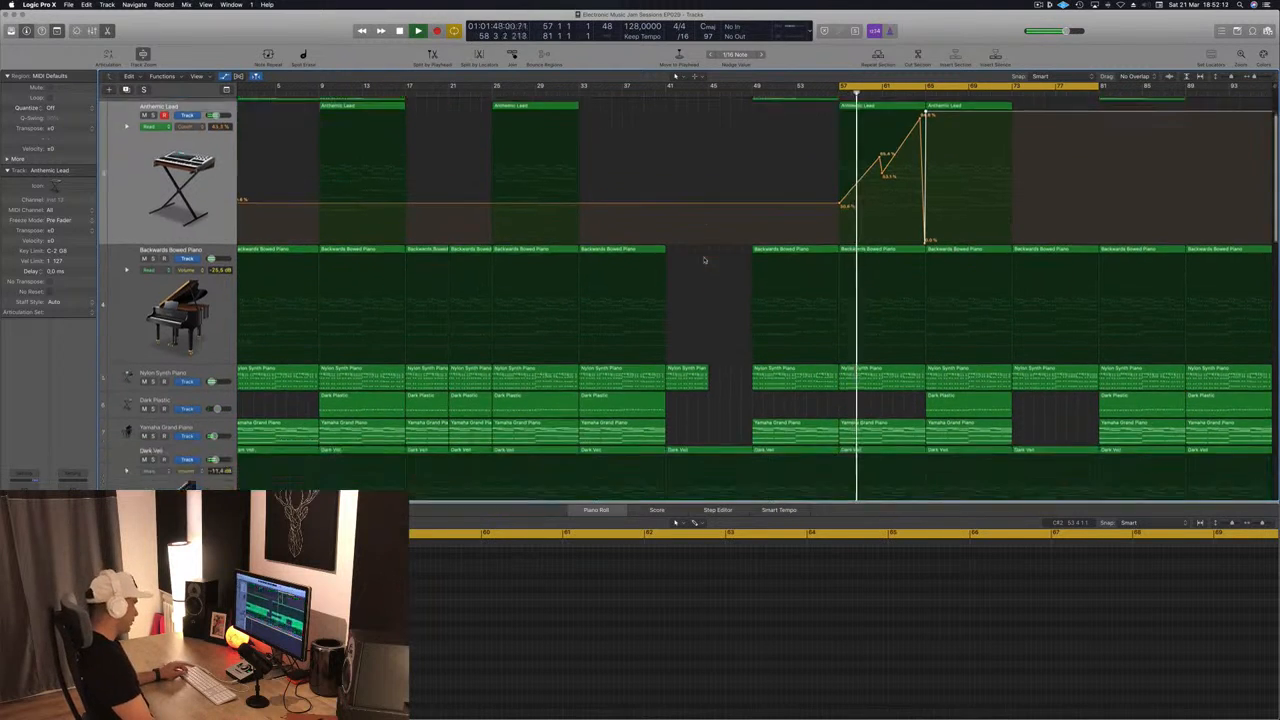
{"action": "key", "text": "super+Up"}
{"action": "key", "text": "x"}
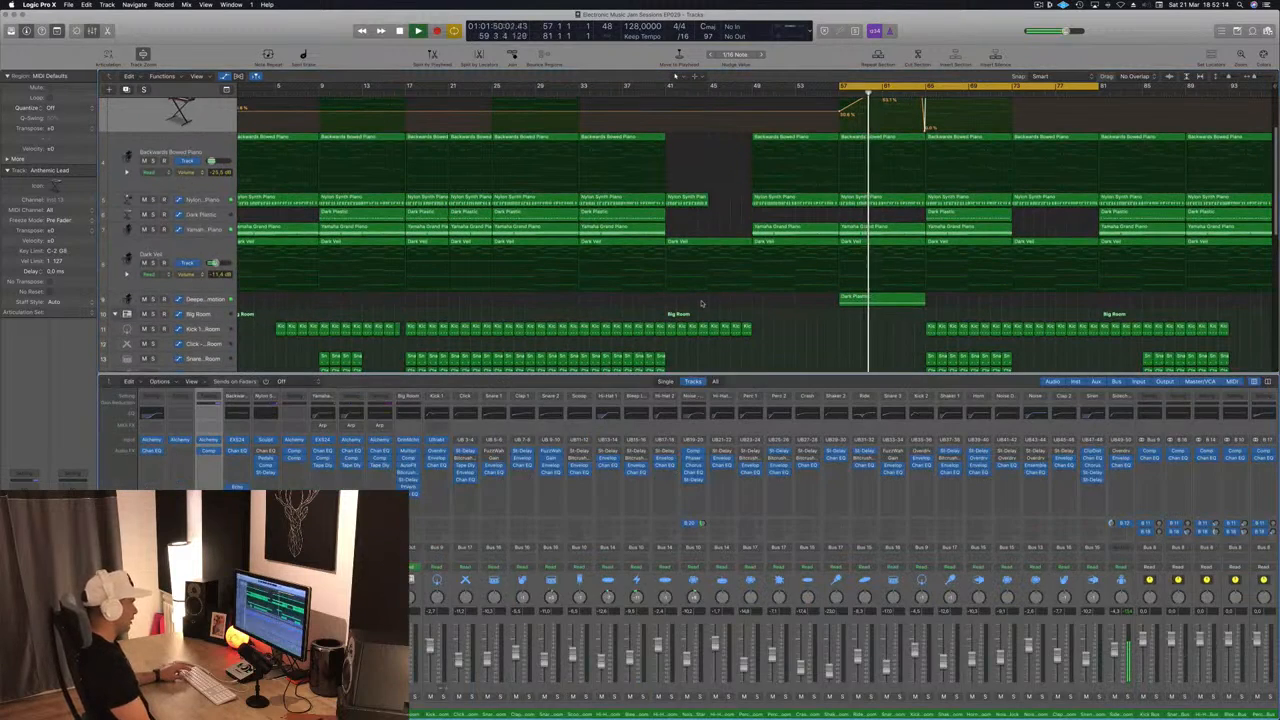
{"action": "key", "text": "x"}
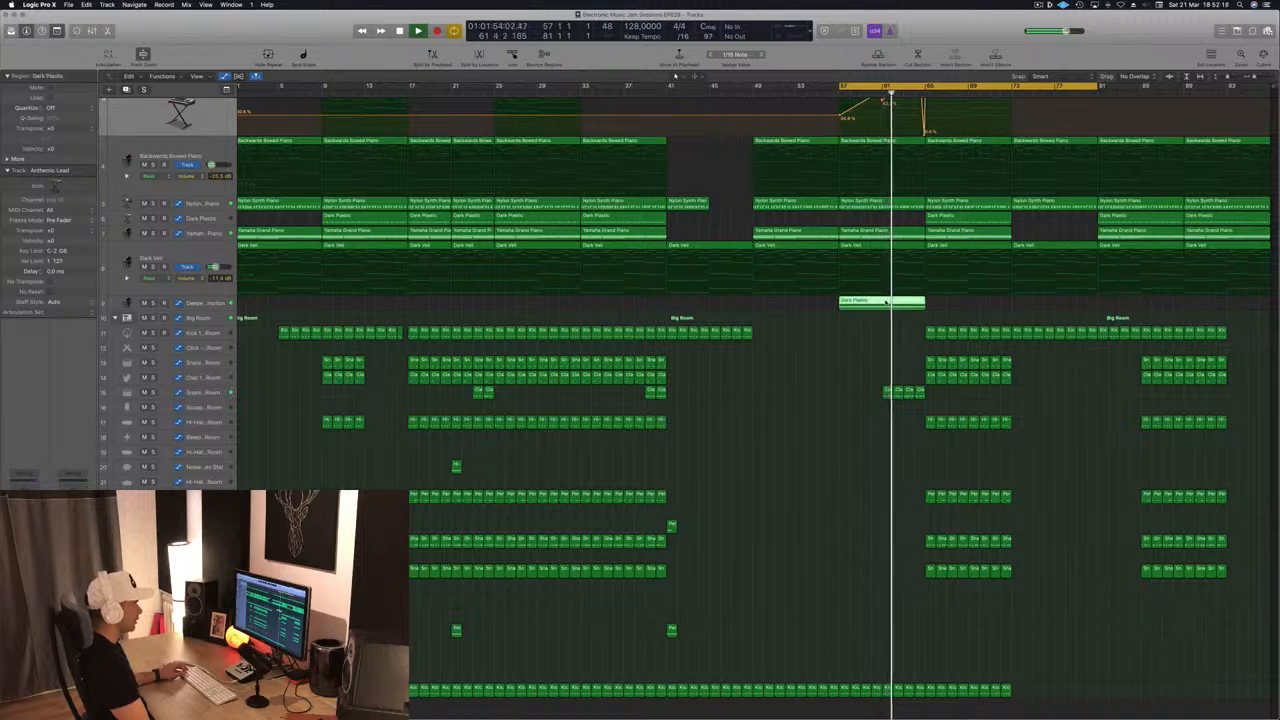
{"action": "left_click_drag", "start_coordinate": [889, 303], "coordinate": [969, 304]}
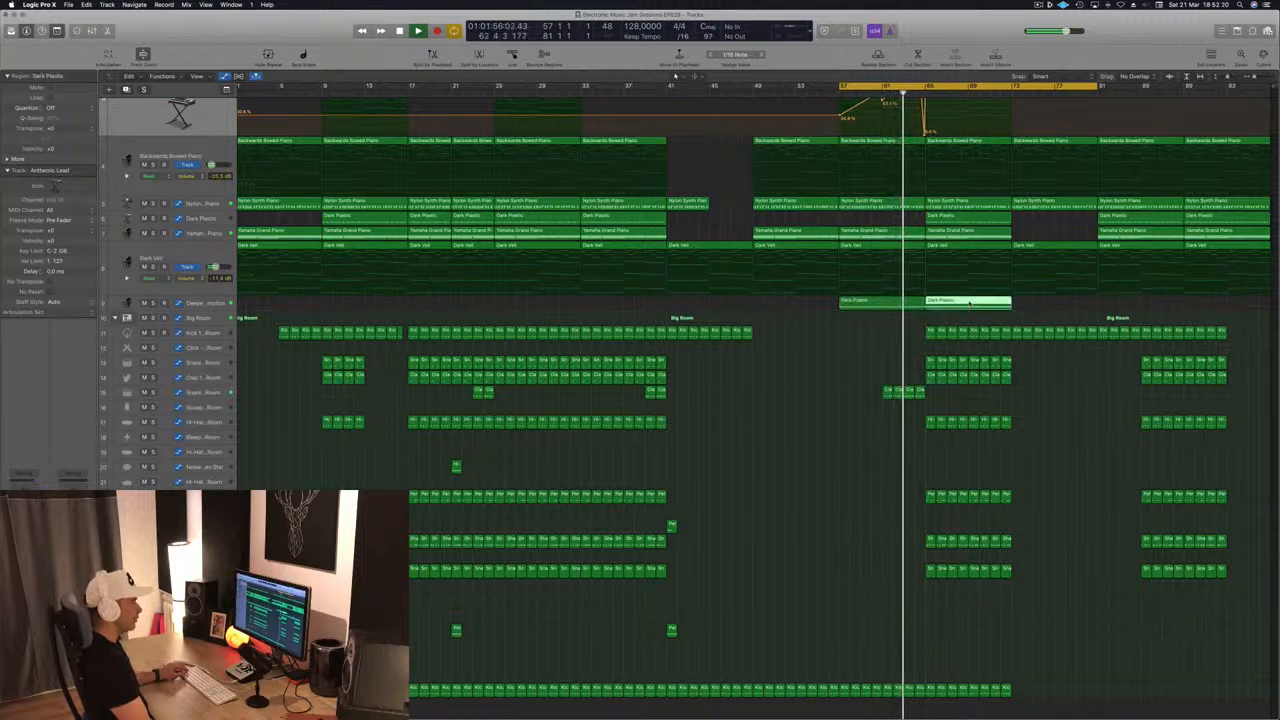
{"action": "left_click", "coordinate": [917, 386]}
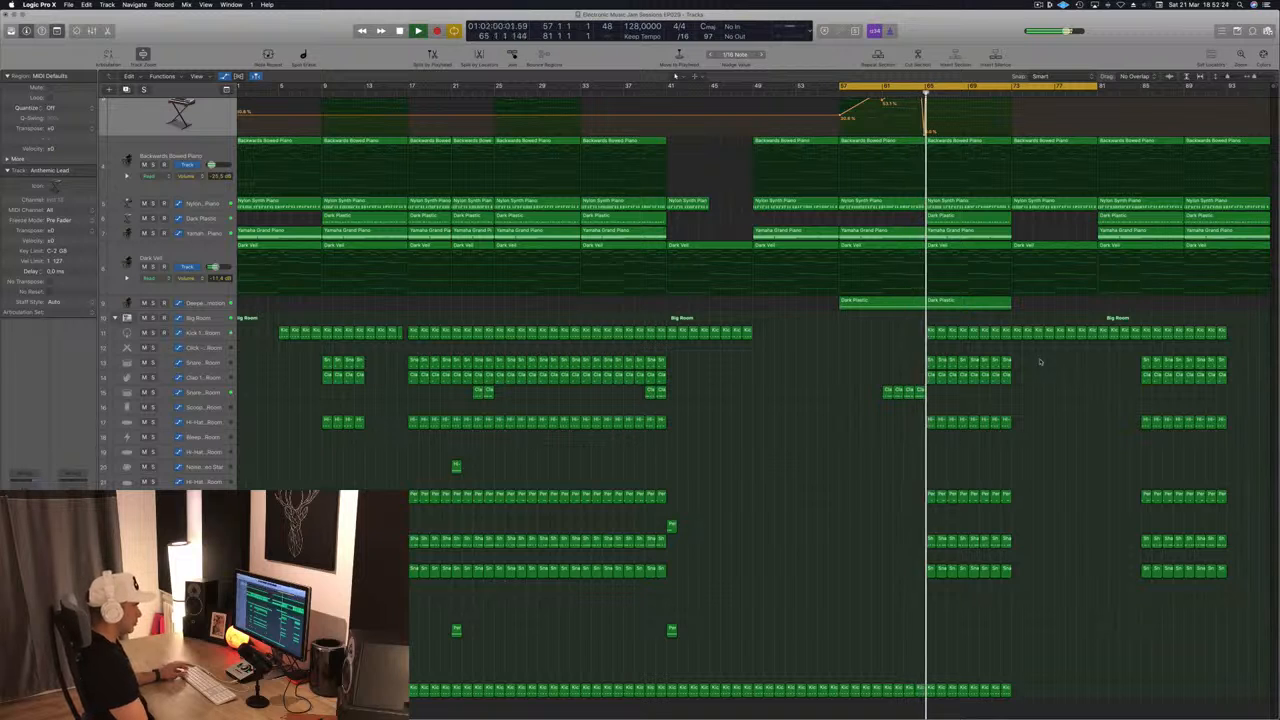
Delete the snare, clap, hi-hat and other percussion regions and the Dark Plastic track's region between bars 65 and 73, keeping the kicks
{"action": "left_click_drag", "start_coordinate": [1031, 358], "coordinate": [930, 660]}
{"action": "key", "text": "Delete"}
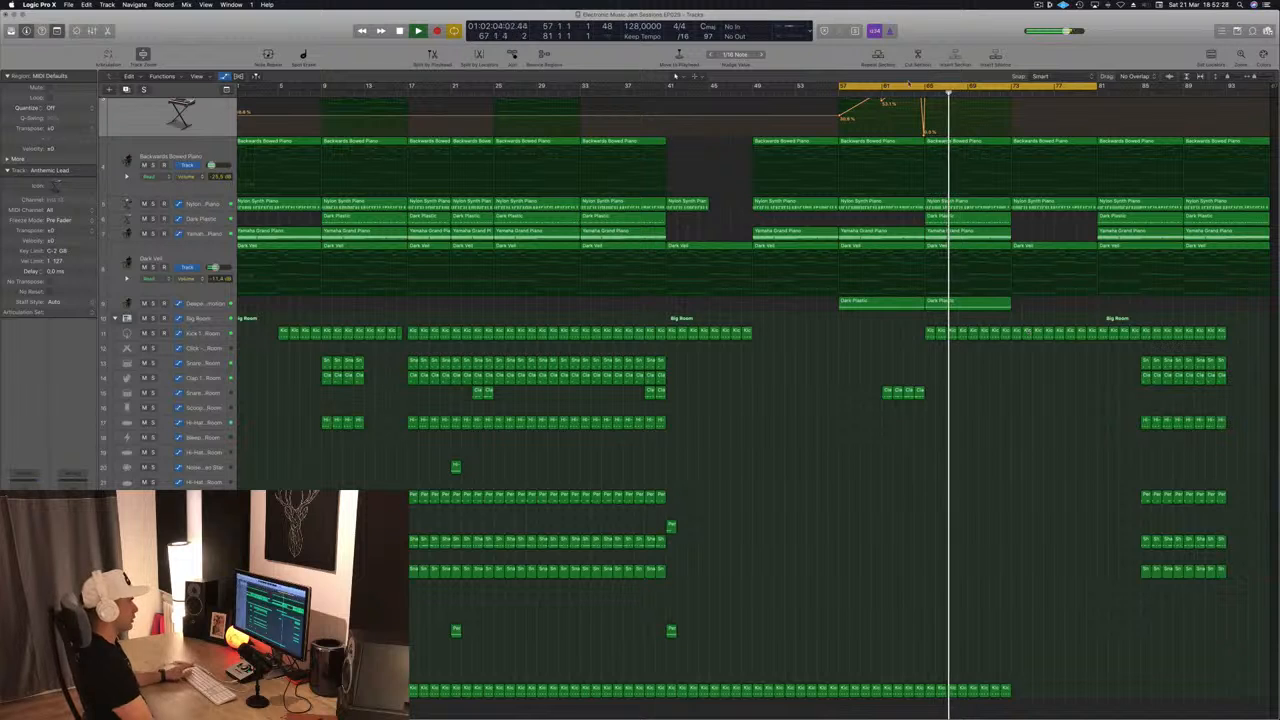
{"action": "scroll", "coordinate": [997, 254], "scroll_direction": "up", "scroll_amount": 1}
{"action": "scroll", "coordinate": [995, 262], "scroll_direction": "up", "scroll_amount": 1}
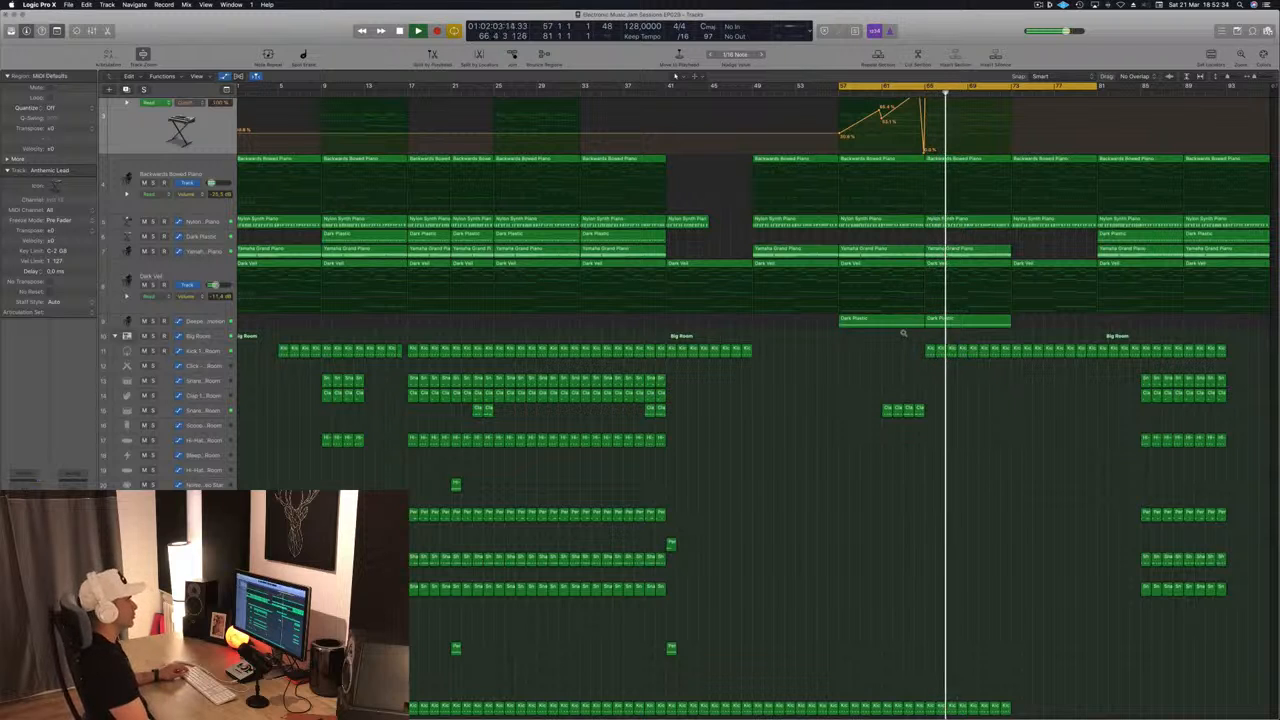
Copy the Analog EP region from bar 49 to bar 65 and clear the region selection
{"action": "scroll", "coordinate": [1020, 354], "scroll_direction": "up", "scroll_amount": 5}
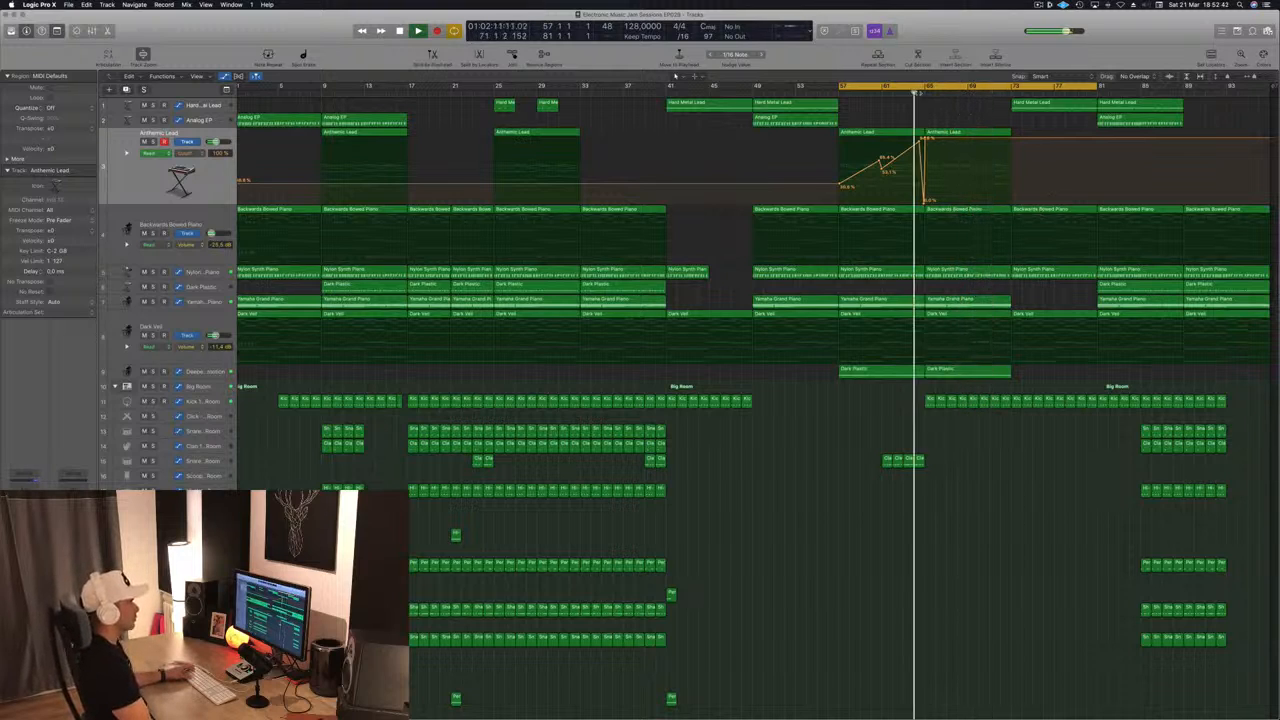
{"action": "left_click_drag", "start_coordinate": [816, 120], "coordinate": [970, 128]}
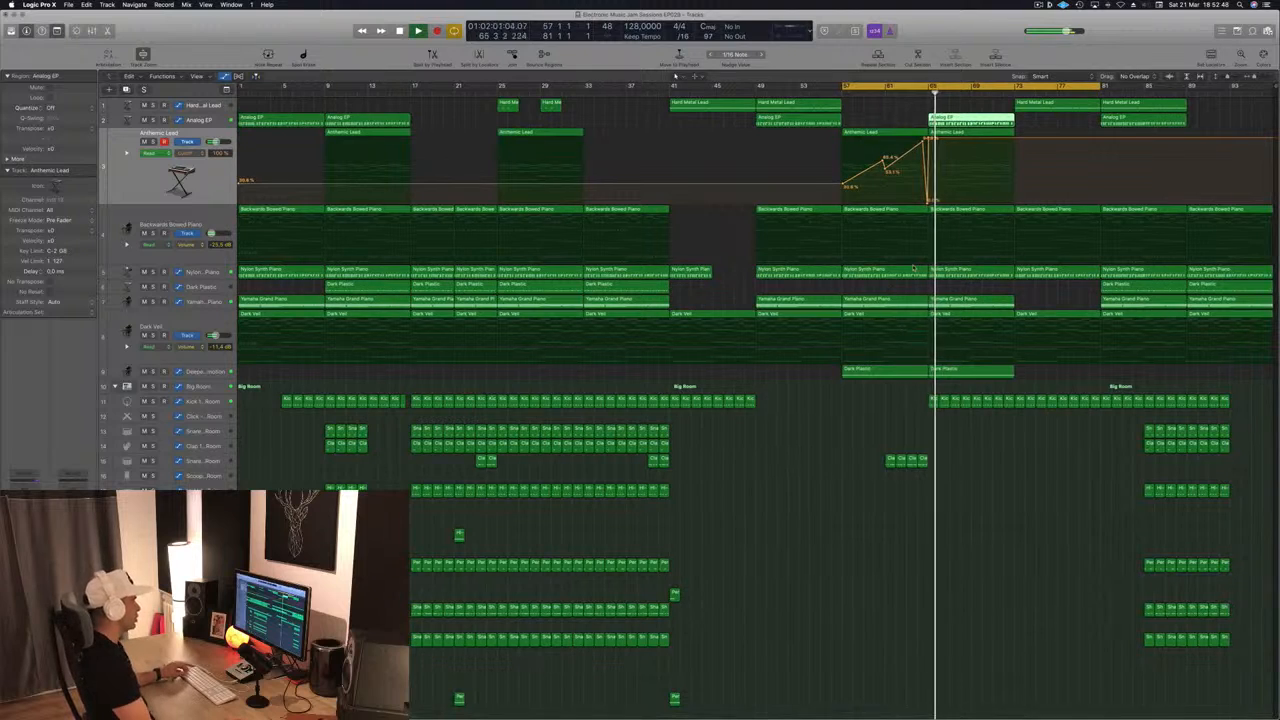
{"action": "left_click", "coordinate": [634, 290]}
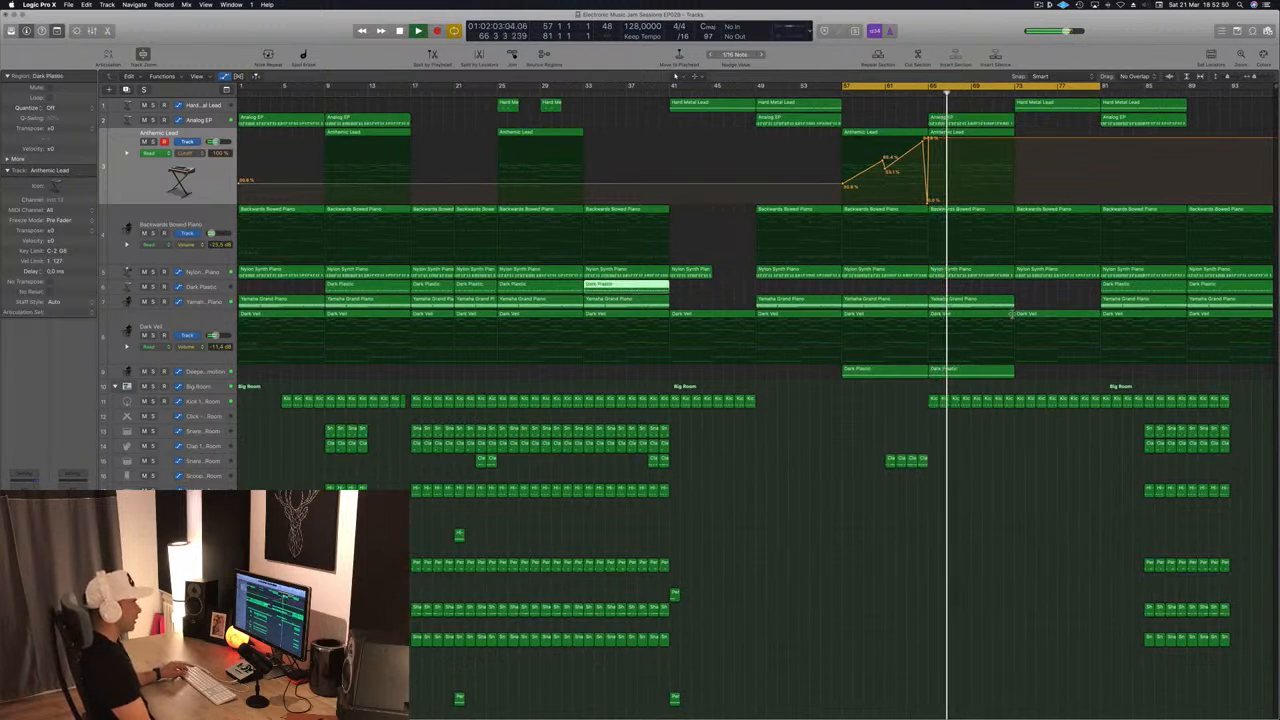
{"action": "left_click", "coordinate": [1058, 297]}
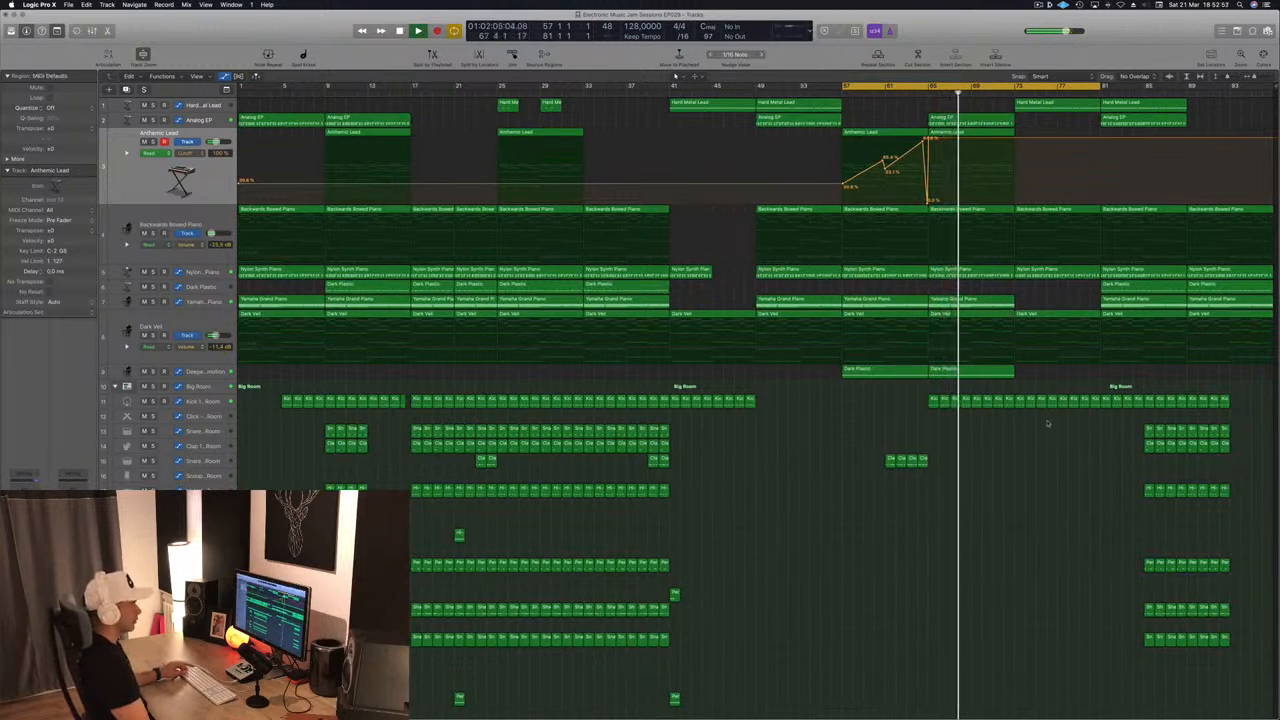
Copy the snare, clap, hi-hat and other percussion regions from bar 85 back to bar 73 to fill the gap, and save the project
{"action": "left_click_drag", "start_coordinate": [1100, 420], "coordinate": [1250, 680]}
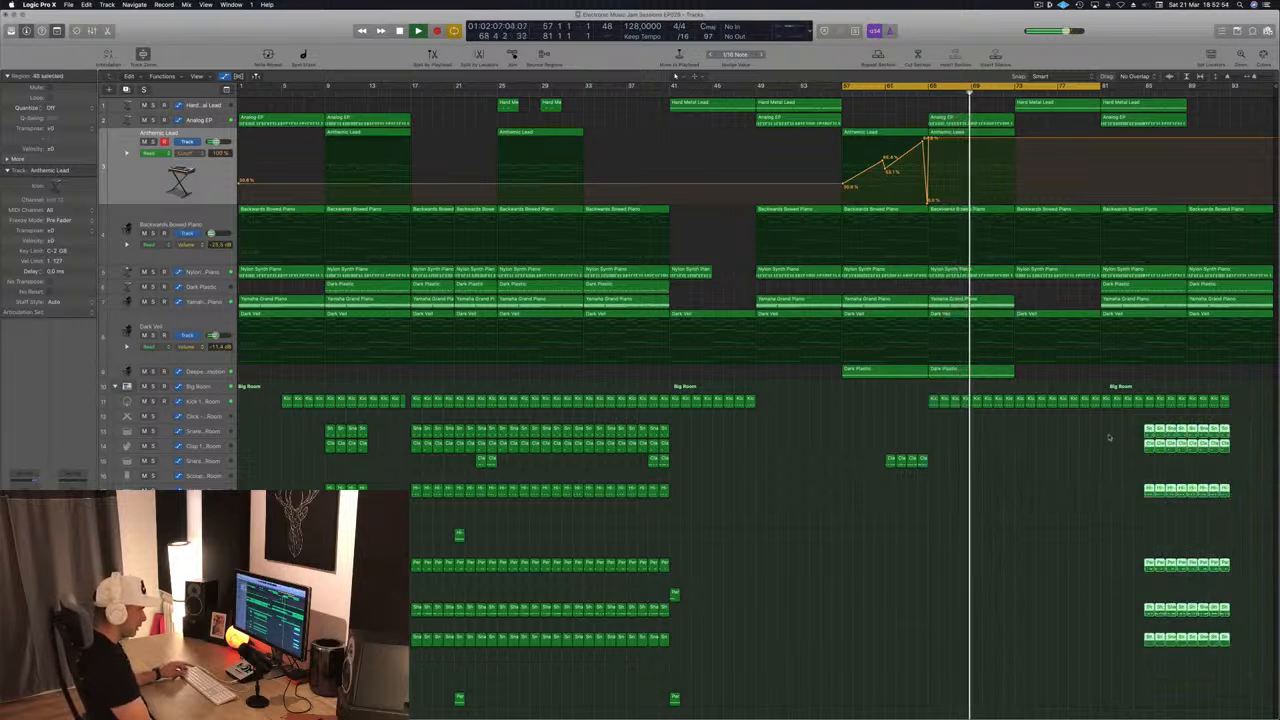
{"action": "left_click_drag", "start_coordinate": [1148, 430], "coordinate": [1110, 446]}
{"action": "left_click", "coordinate": [948, 418]}
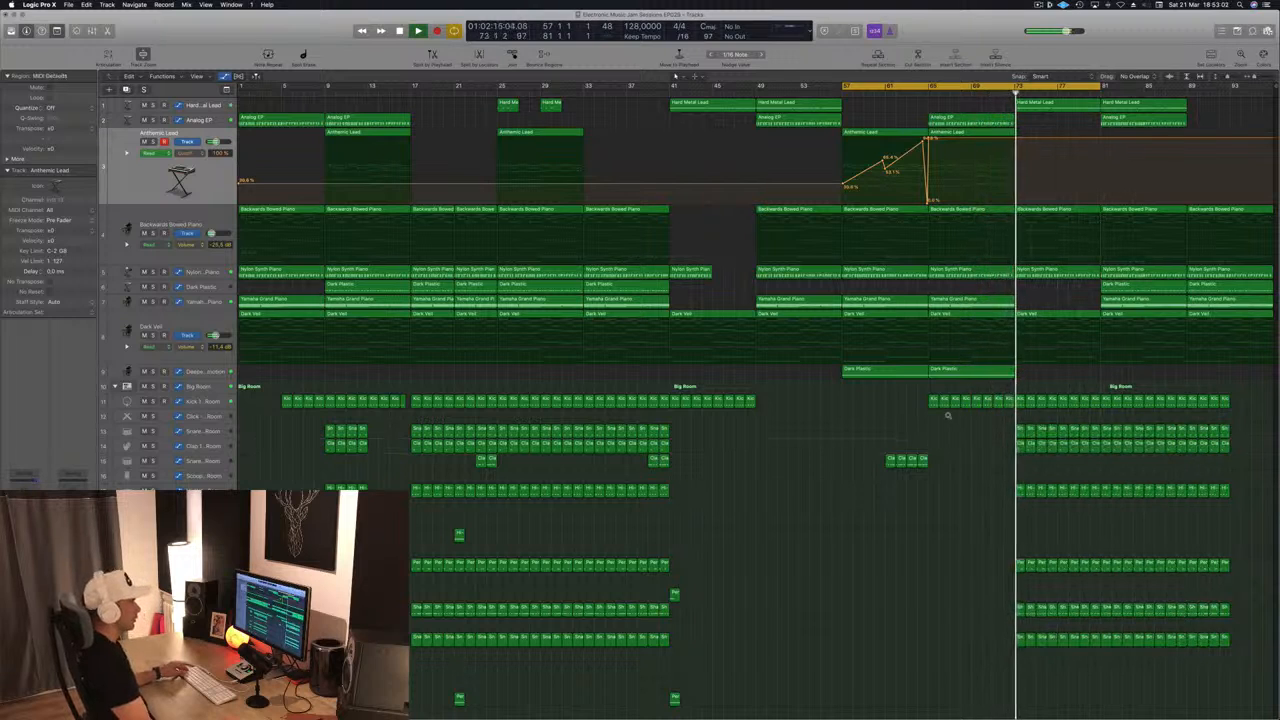
{"action": "key", "text": "super+s"}
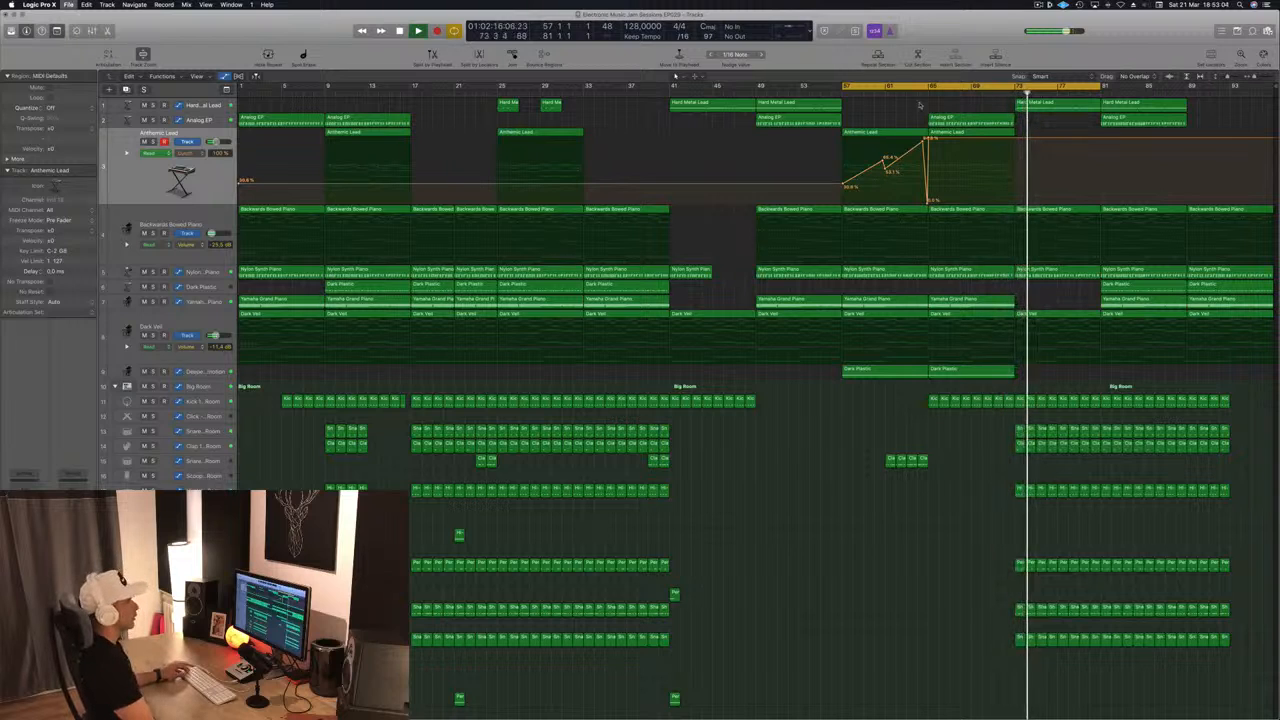
Play from bar 65 and copy the Analog EP and Anthemic Lead regions from bar 65 to bar 73
{"action": "left_click", "coordinate": [917, 93]}
{"action": "left_click_drag", "start_coordinate": [1028, 121], "coordinate": [1066, 130]}
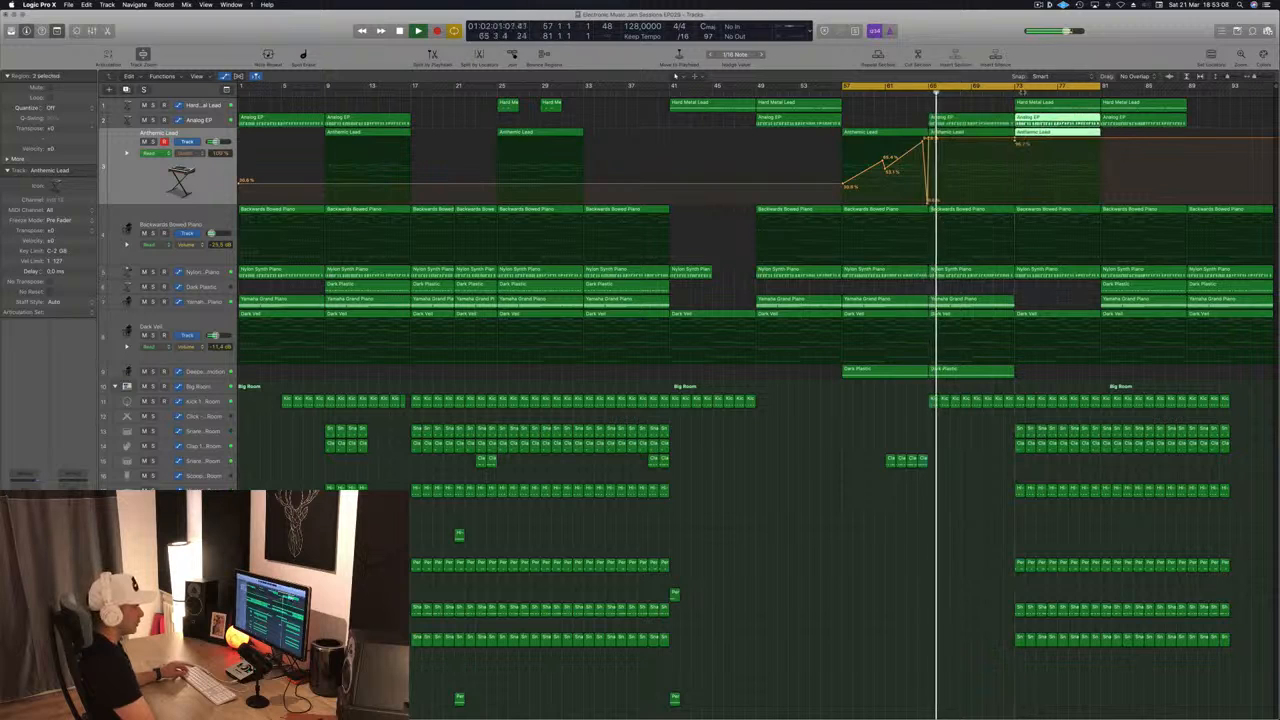
{"action": "left_click", "coordinate": [993, 300]}
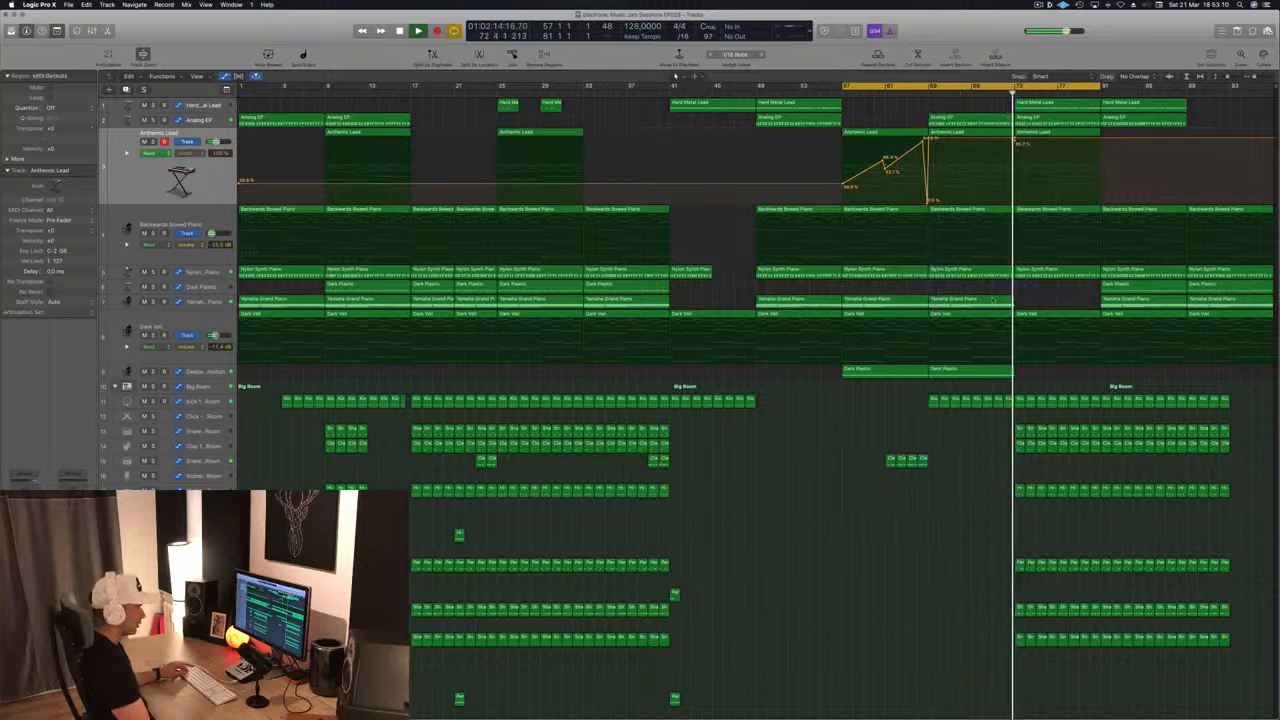
Copy the Dark Plastic and Yamaha Grand Piano regions from bar 81 to bar 73, and save the project
{"action": "left_click", "coordinate": [1143, 286]}
{"action": "left_click_drag", "start_coordinate": [1120, 288], "coordinate": [1049, 316]}
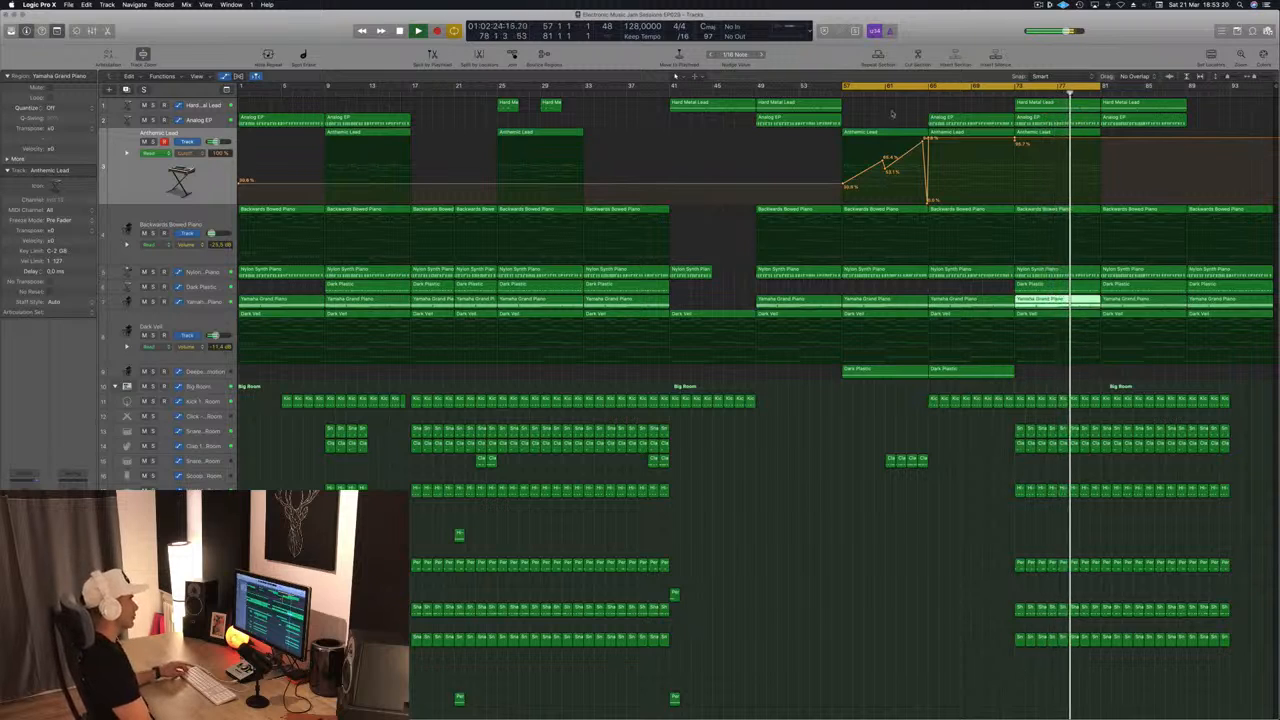
{"action": "left_click", "coordinate": [876, 109]}
{"action": "key", "text": "super+s"}
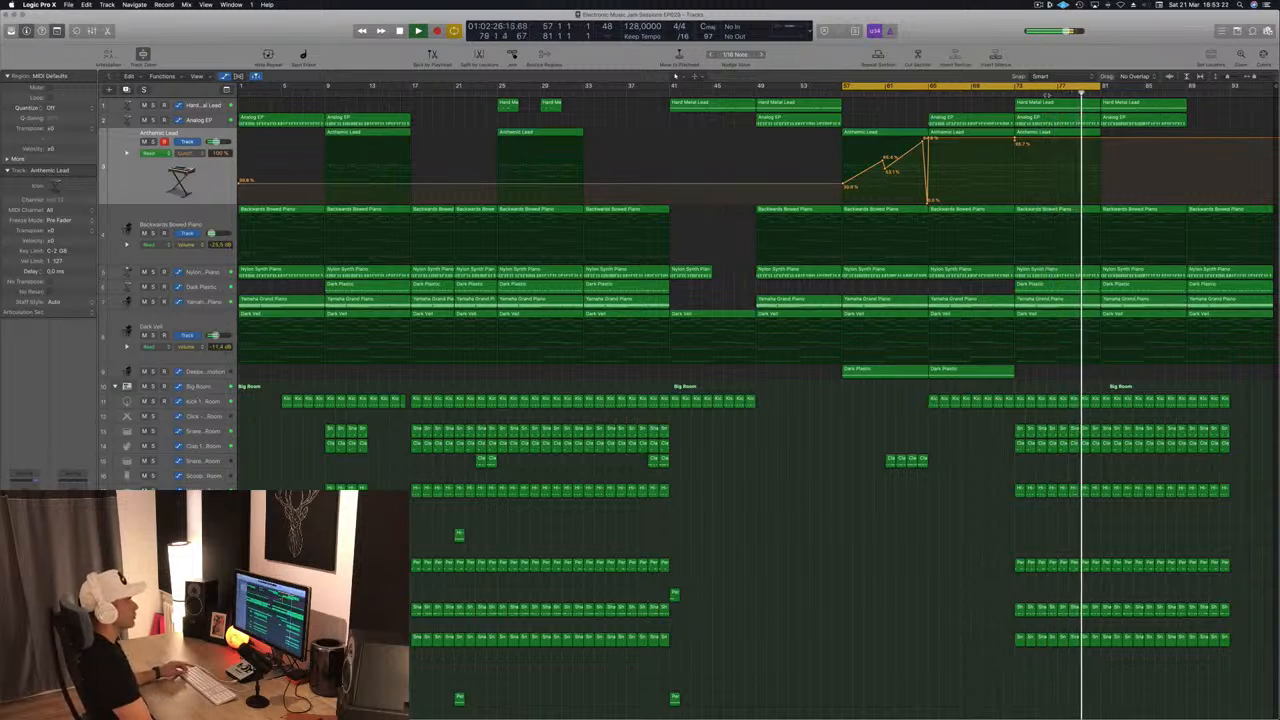
Extend the cycle range to bar 97 and review the lead, Dark Plastic and drum regions from bar 81 during playback
{"action": "left_click_drag", "start_coordinate": [1100, 87], "coordinate": [1270, 87]}
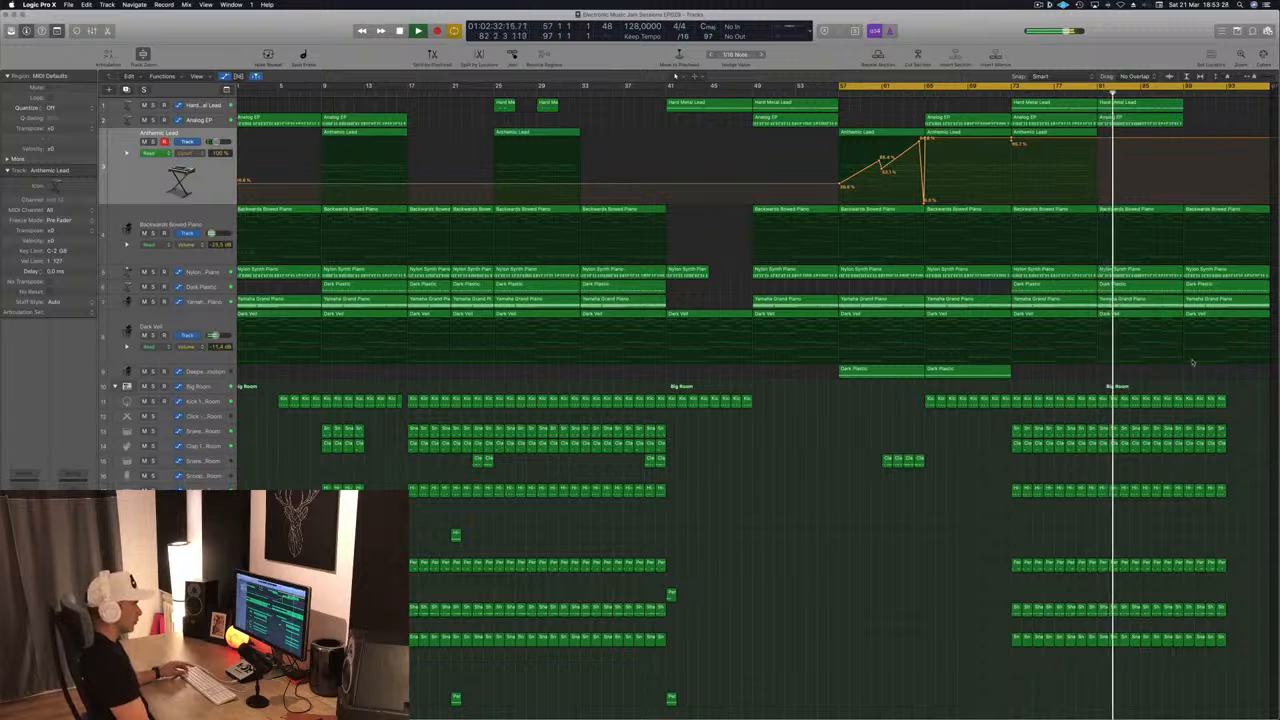
{"action": "left_click", "coordinate": [1202, 286]}
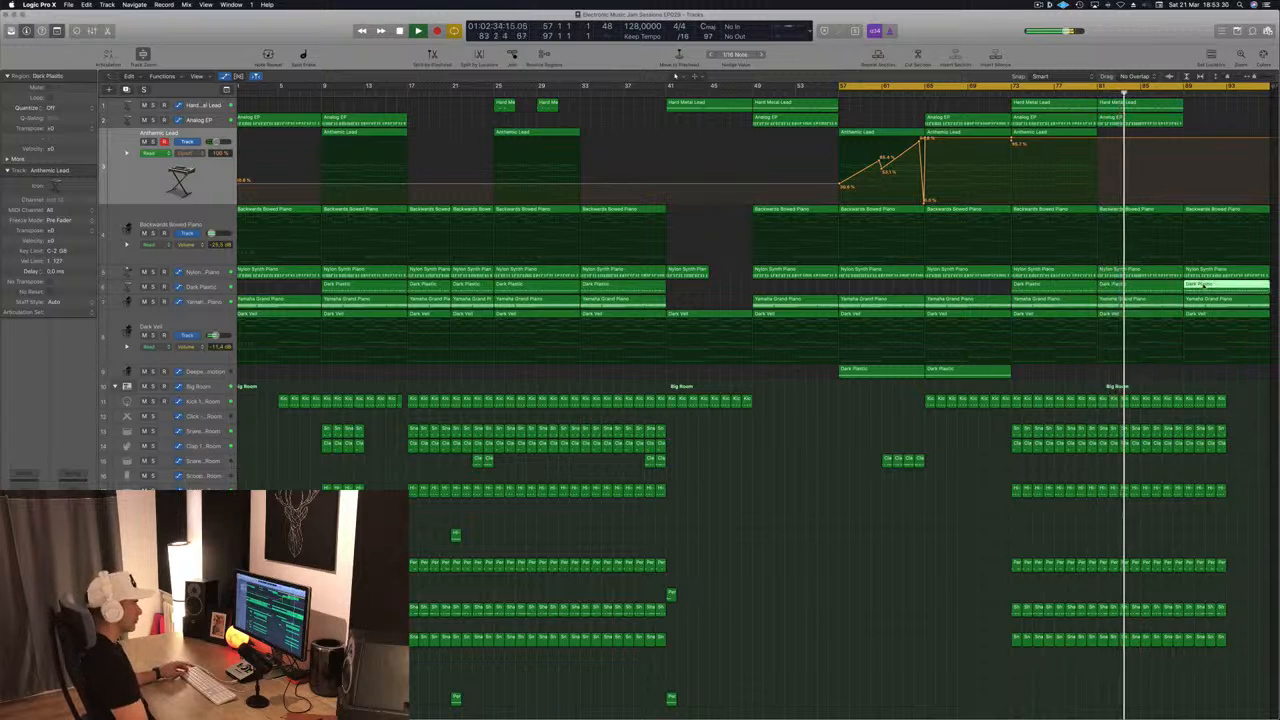
{"action": "left_click", "coordinate": [1205, 110]}
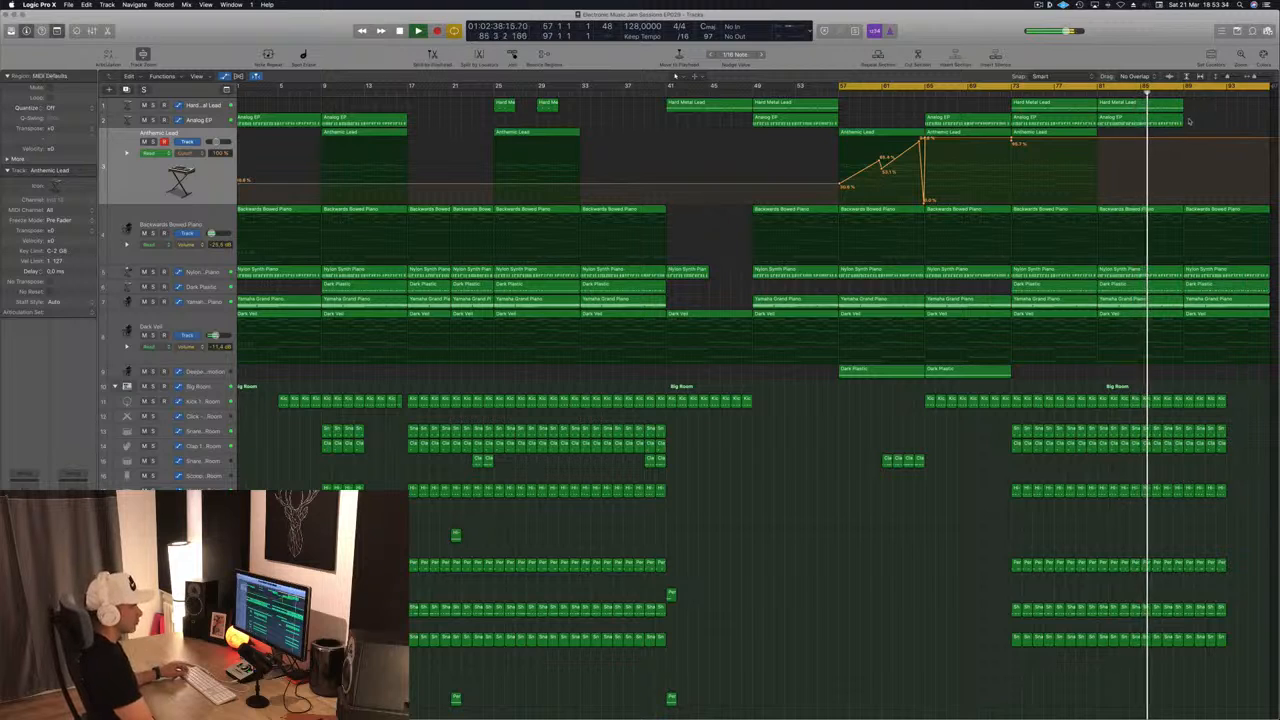
{"action": "left_click", "coordinate": [1170, 107]}
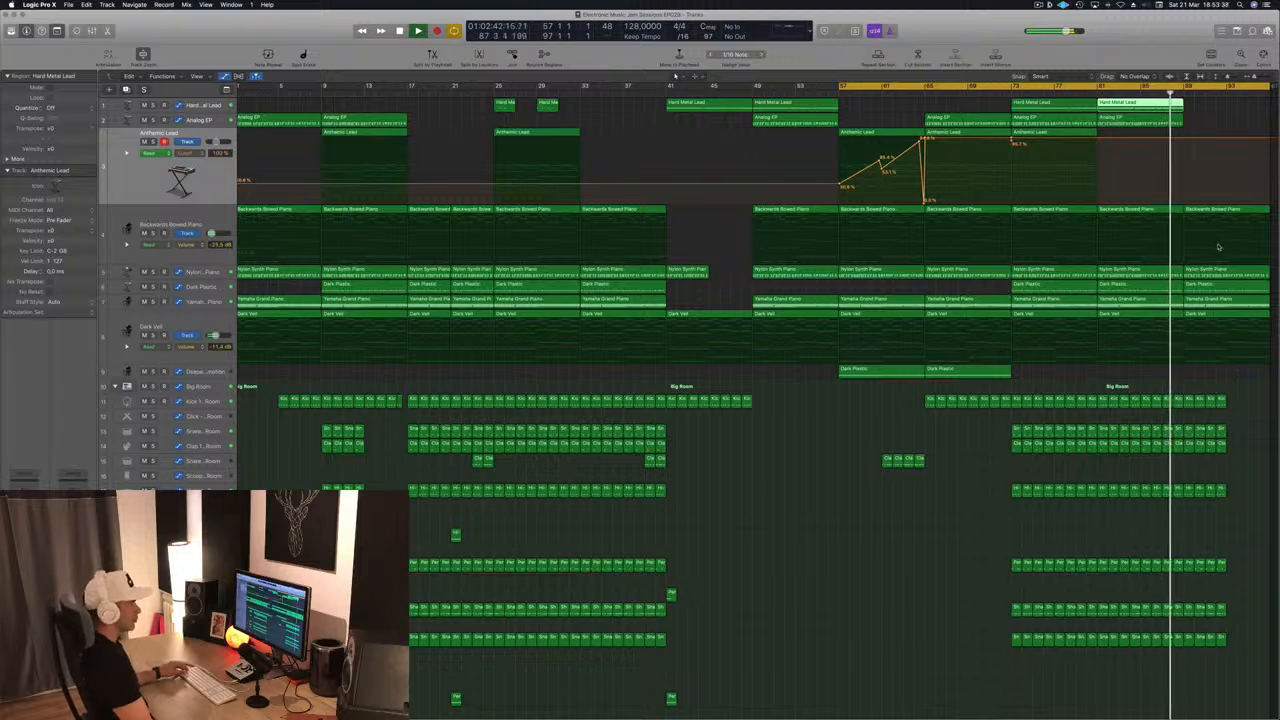
{"action": "scroll", "coordinate": [804, 656], "scroll_direction": "down", "scroll_amount": 1}
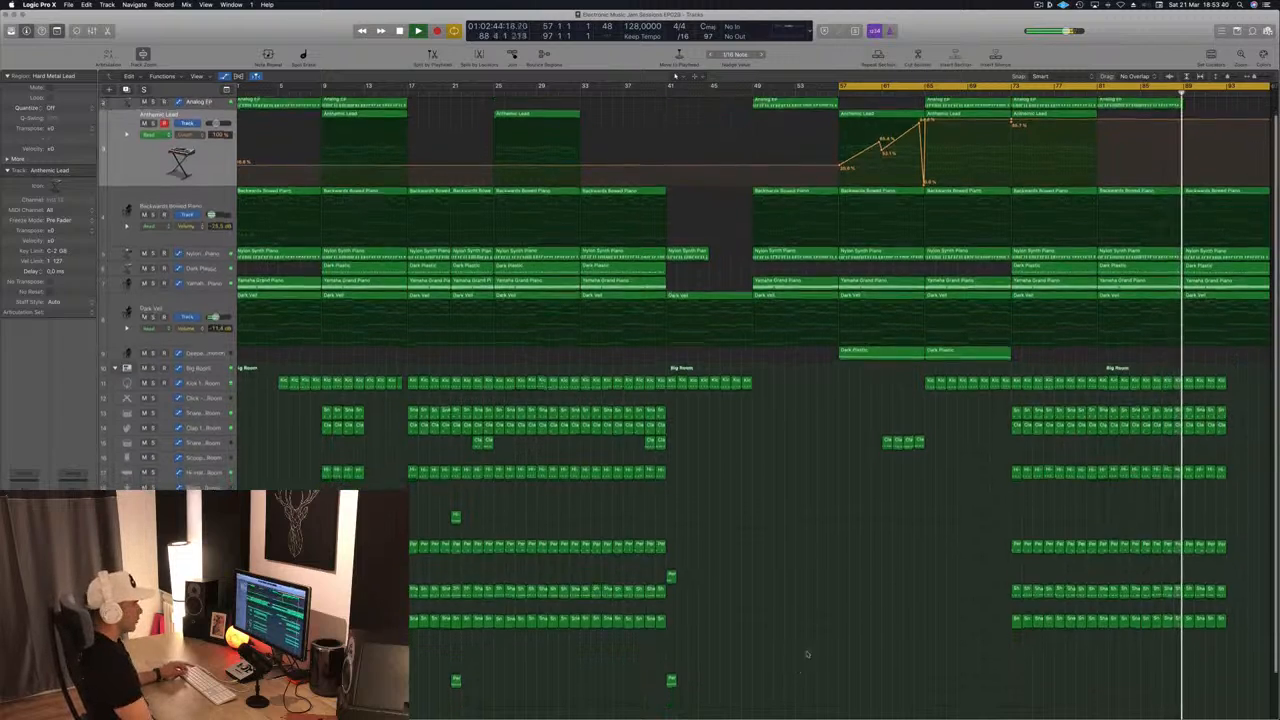
{"action": "scroll", "coordinate": [831, 525], "scroll_direction": "down", "scroll_amount": 4}
{"action": "scroll", "coordinate": [831, 515], "scroll_direction": "down", "scroll_amount": 4}
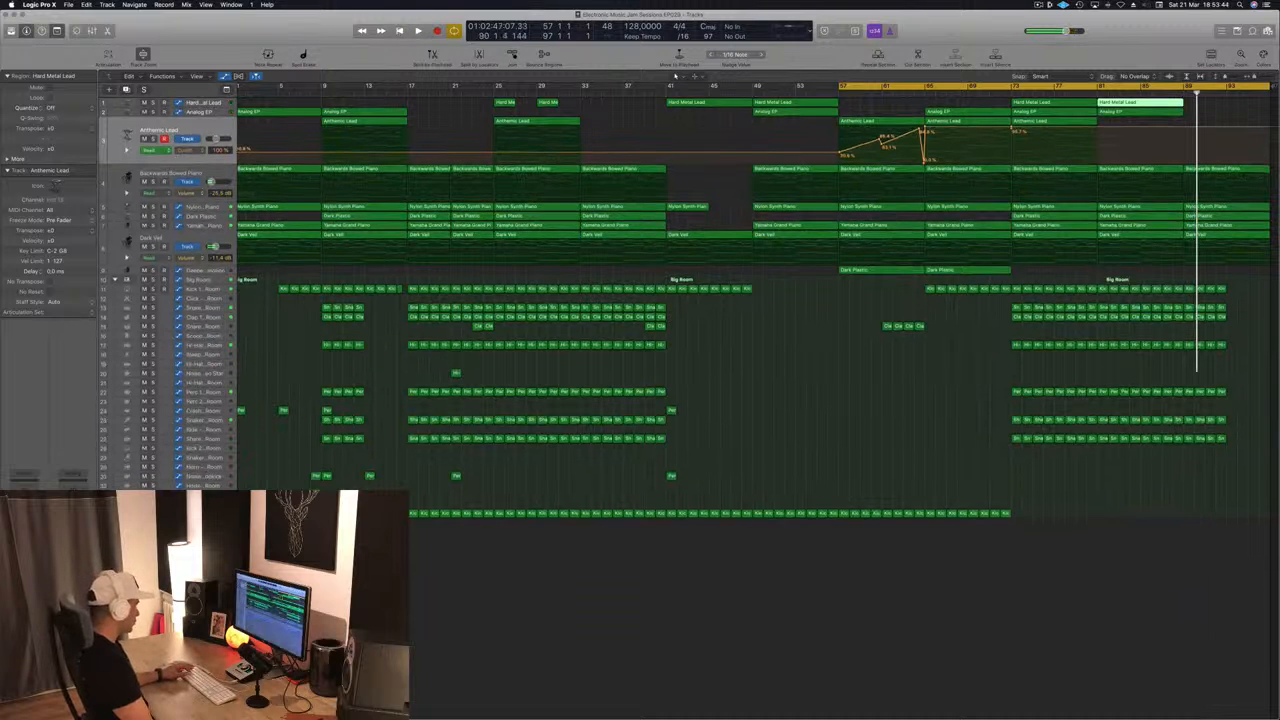
Create a track for the Master channel from the mixer and move it to the end of the track list
{"action": "key", "text": "x"}
{"action": "scroll", "coordinate": [840, 550], "scroll_direction": "right", "scroll_amount": 10}
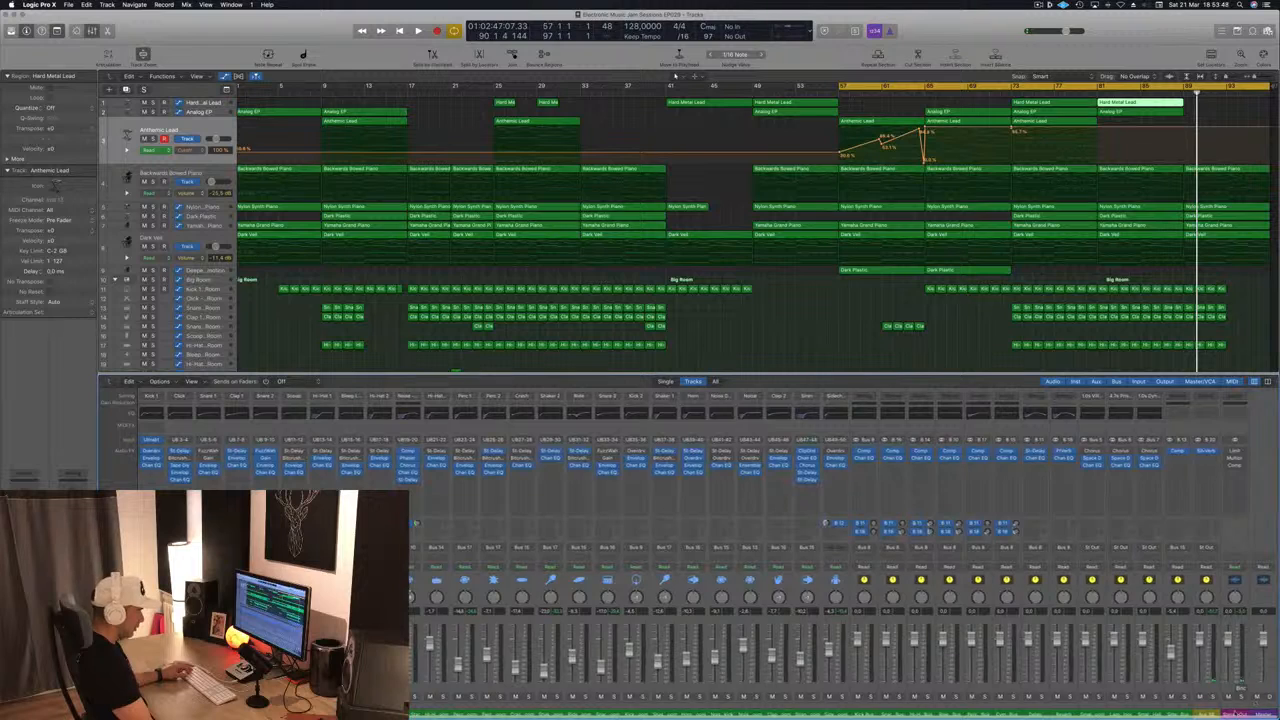
{"action": "right_click", "coordinate": [1238, 710]}
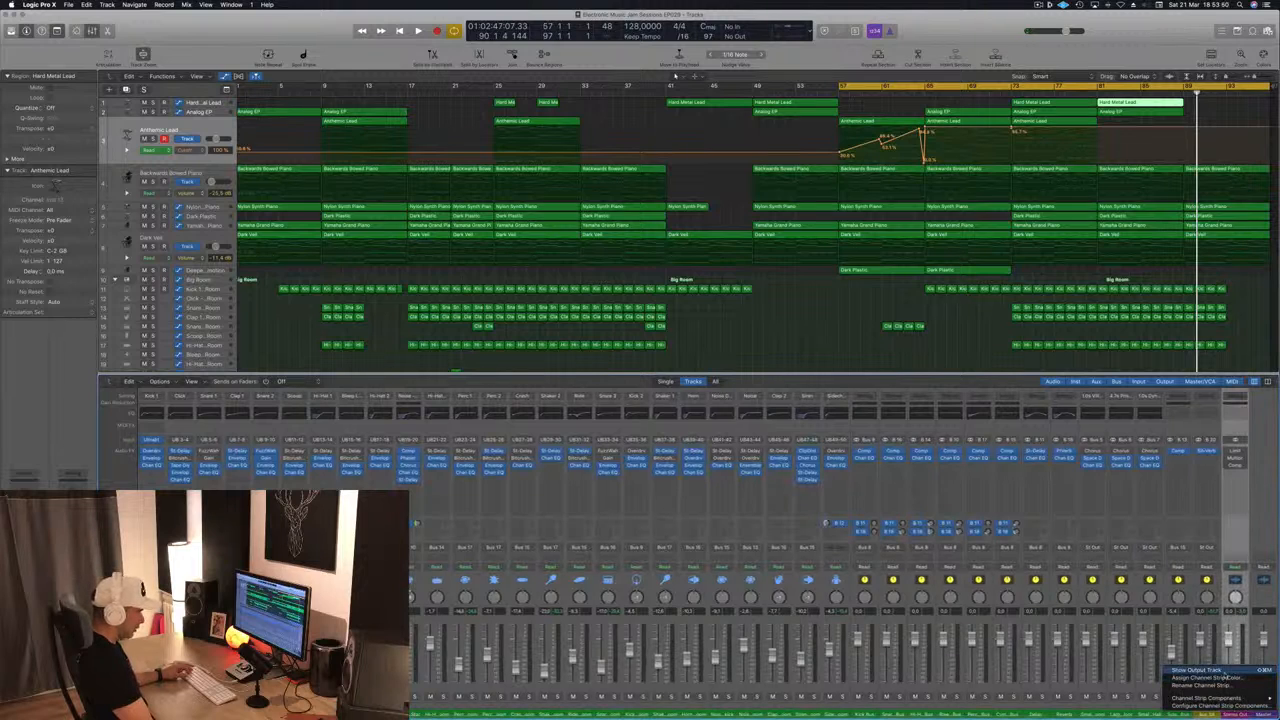
{"action": "right_click", "coordinate": [1264, 713]}
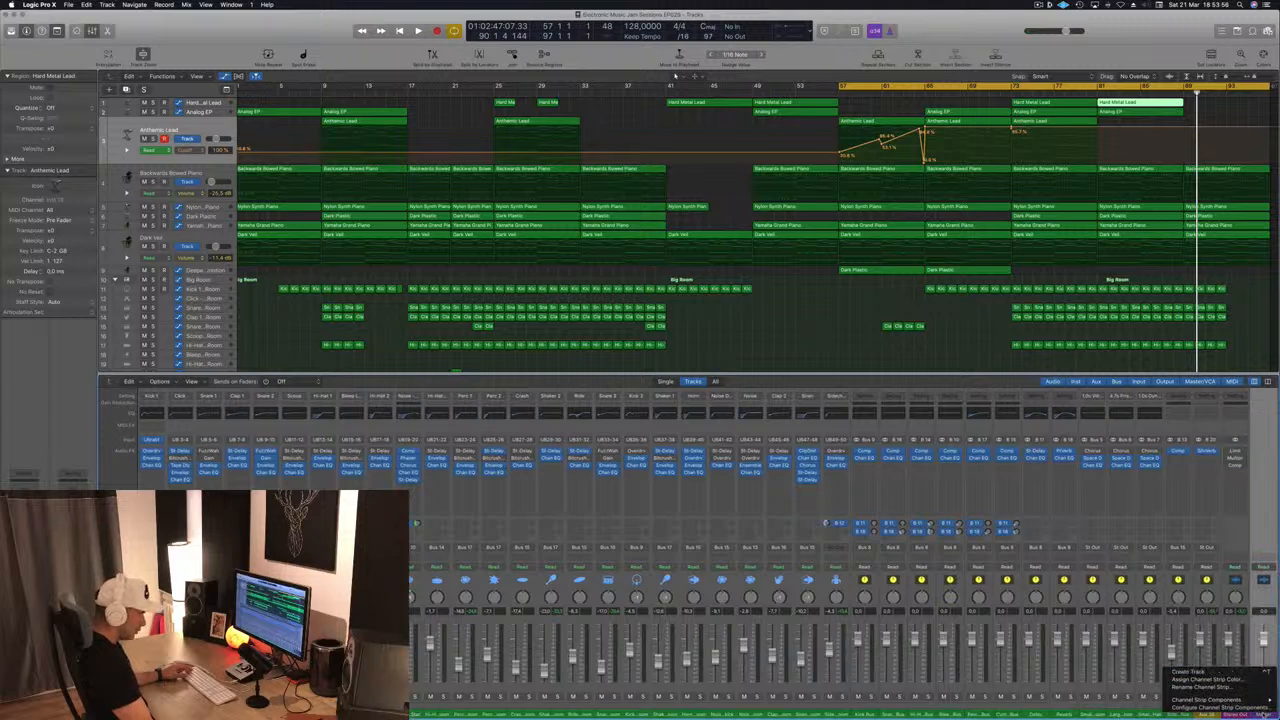
{"action": "left_click", "coordinate": [1220, 674]}
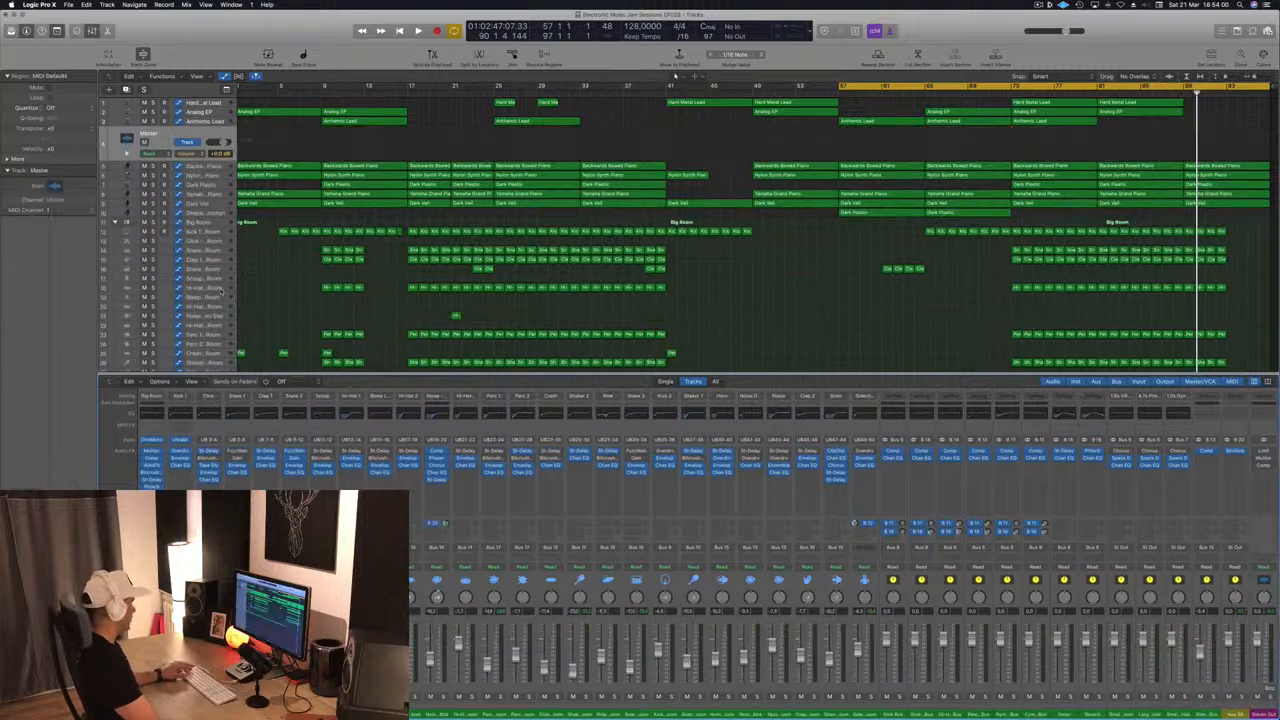
{"action": "key", "text": "x"}
{"action": "left_click_drag", "start_coordinate": [176, 138], "coordinate": [178, 450]}
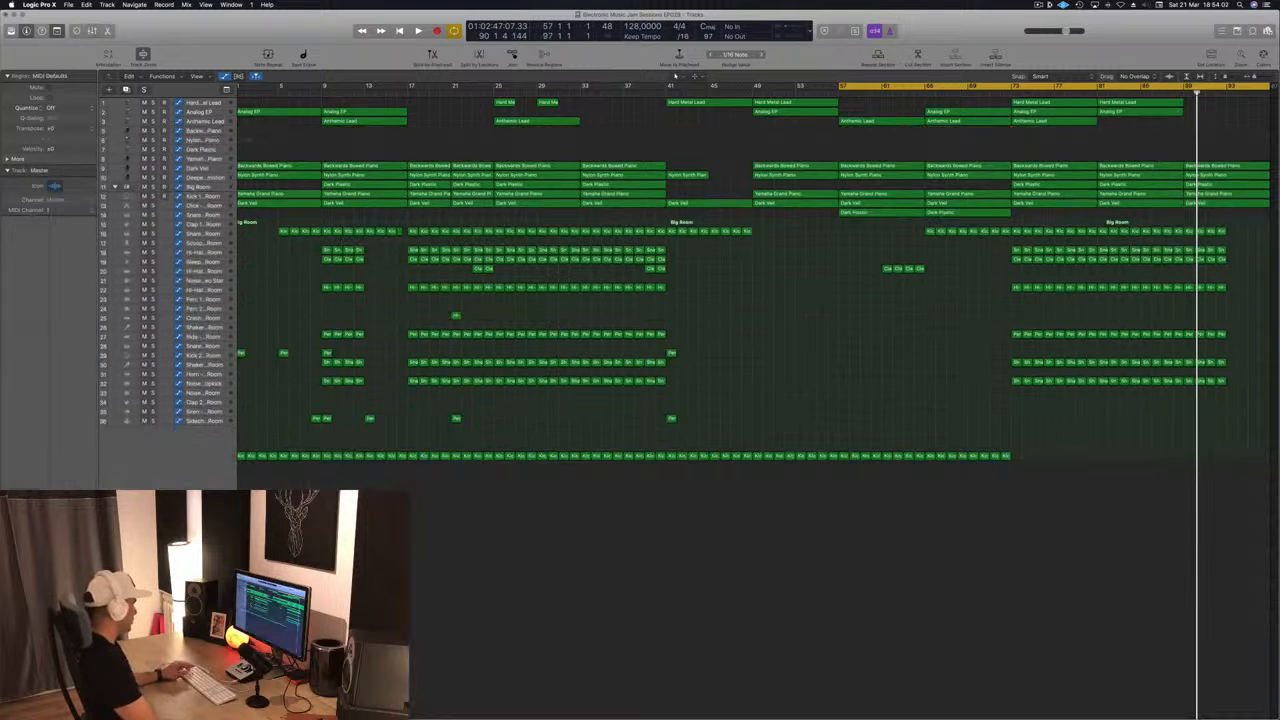
Open the Stereo Out's Channel EQ and enable its low cut at 20 Hz with a 48 dB/Oct slope
{"action": "key", "text": "space"}
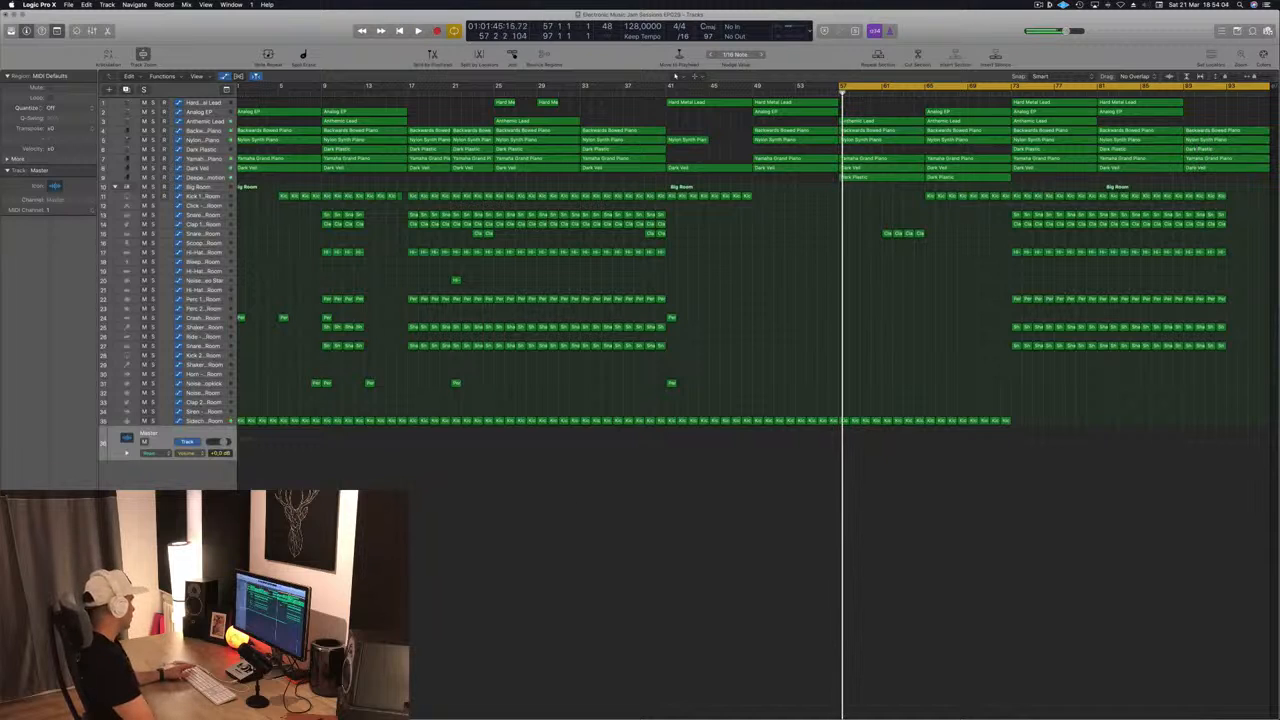
{"action": "key", "text": "space"}
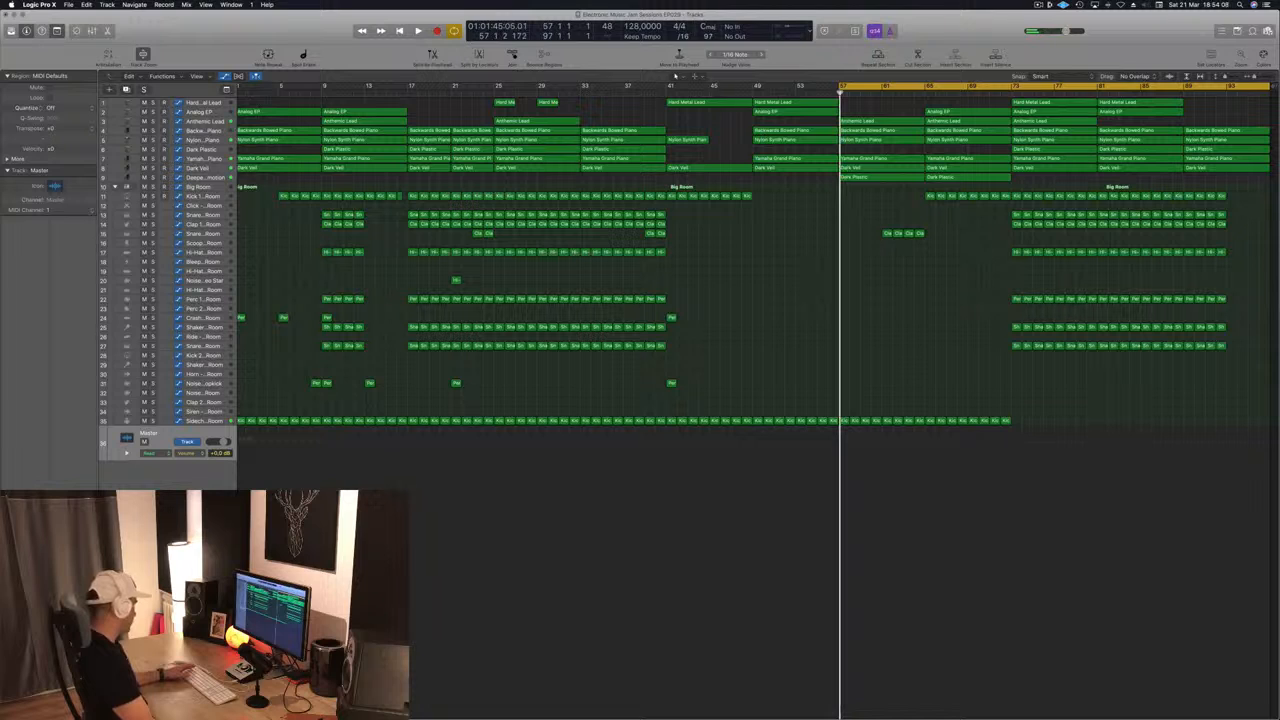
{"action": "left_click", "coordinate": [55, 185]}
{"action": "key", "text": "space"}
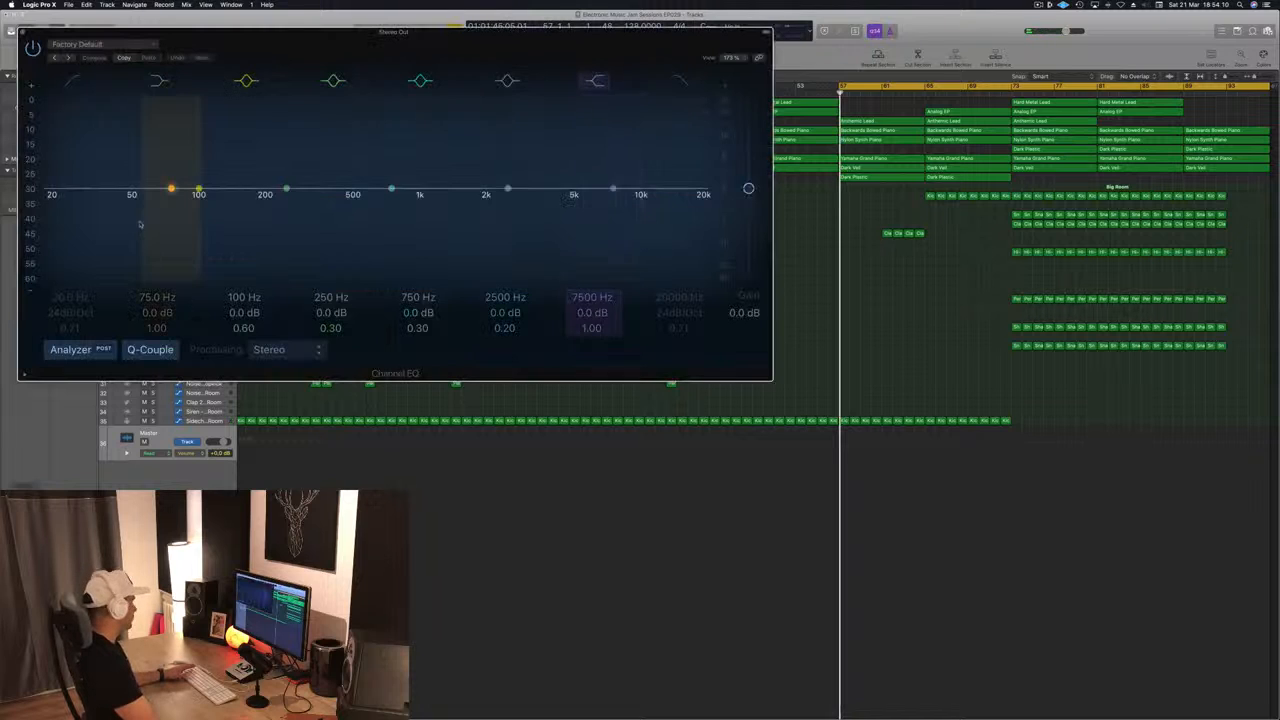
{"action": "left_click", "coordinate": [71, 78]}
{"action": "mouse_move", "coordinate": [48, 200]}
{"action": "left_mouse_down"}
{"action": "mouse_move", "coordinate": [676, 196]}
{"action": "mouse_move", "coordinate": [46, 214]}
{"action": "left_mouse_up"}
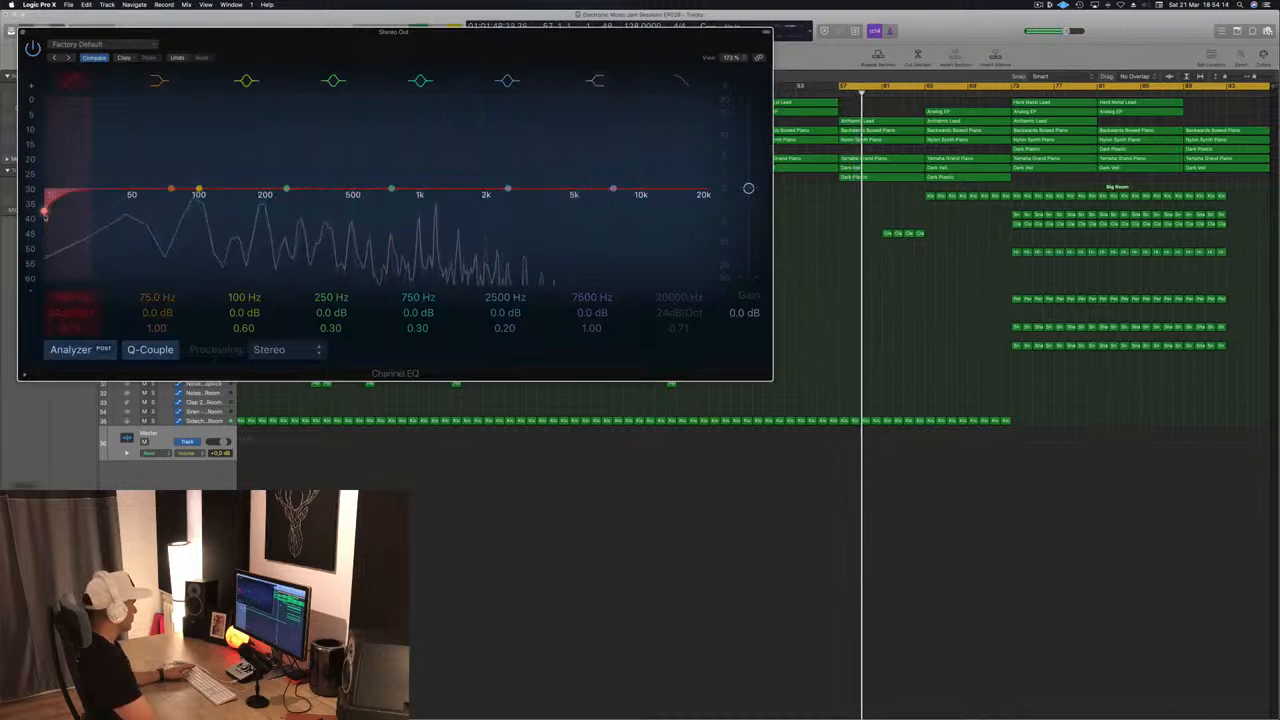
{"action": "left_click_drag", "start_coordinate": [70, 312], "coordinate": [70, 292]}
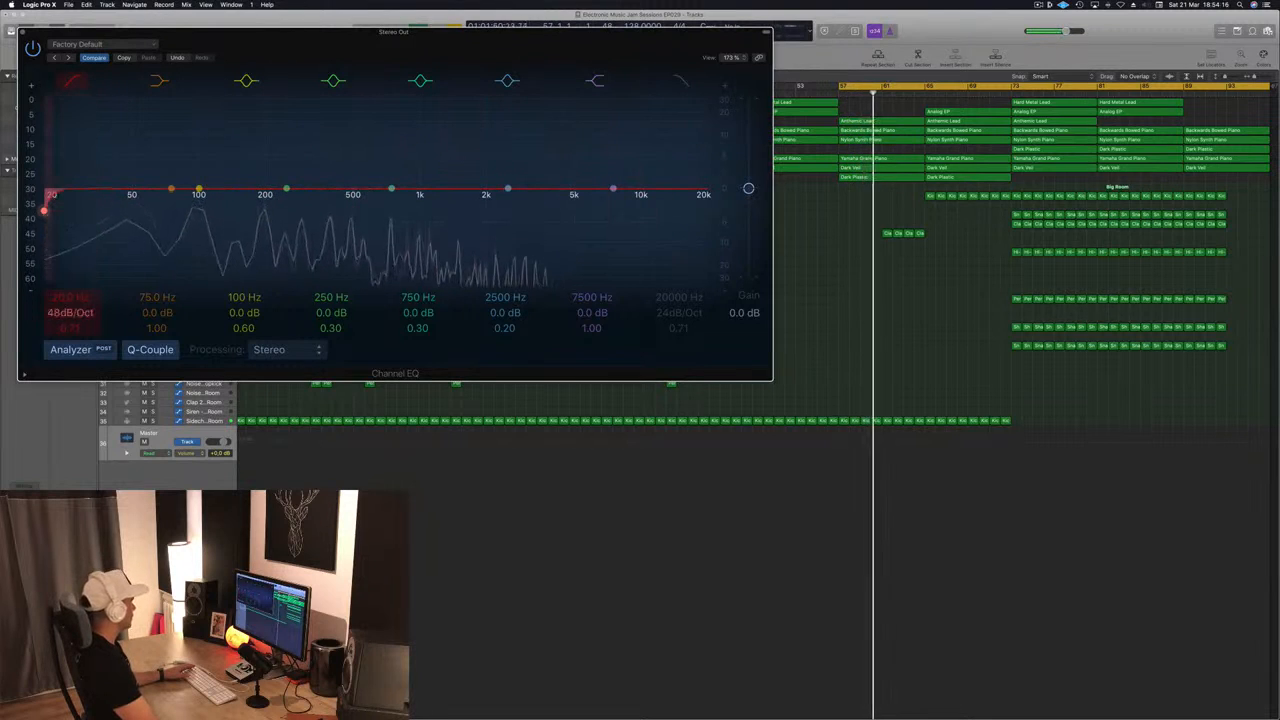
Write low-cut frequency automation on the Stereo Out from the EQ, and place a 20 Hz automation point just before bar 57
{"action": "left_click_drag", "start_coordinate": [305, 54], "coordinate": [580, 88]}
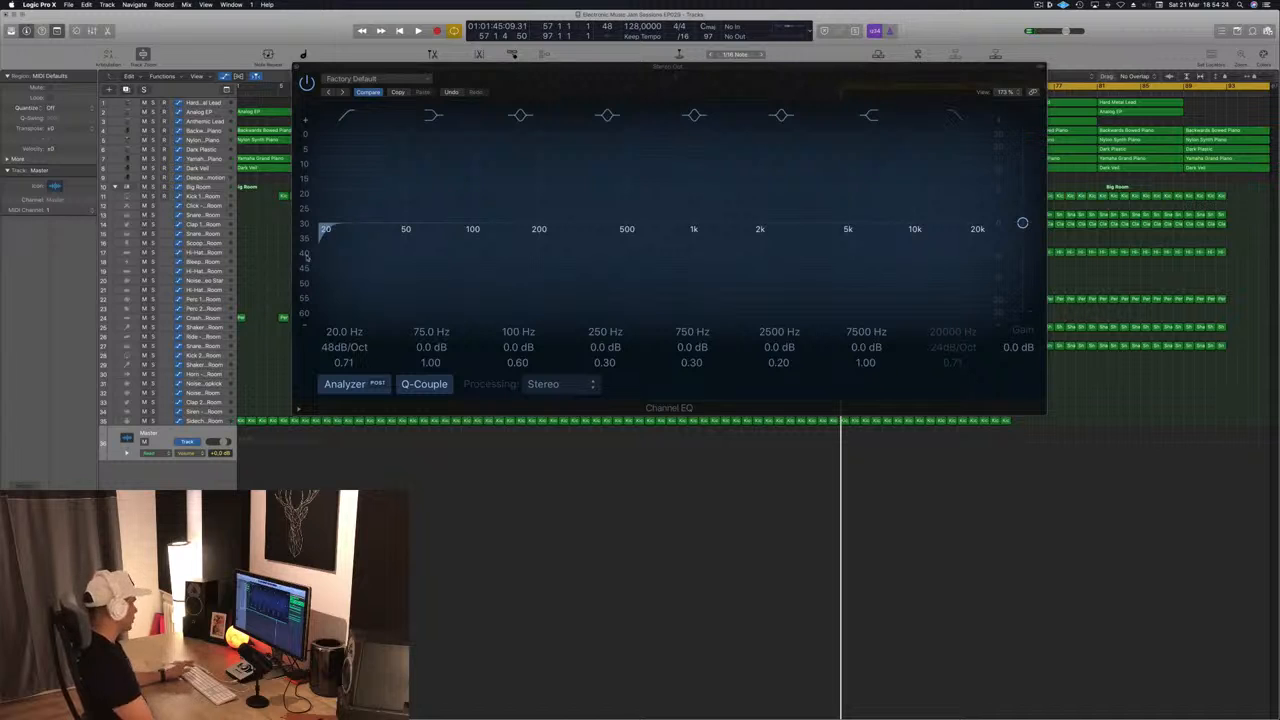
{"action": "mouse_move", "coordinate": [340, 333]}
{"action": "left_mouse_down"}
{"action": "mouse_move", "coordinate": [340, 322]}
{"action": "mouse_move", "coordinate": [340, 343]}
{"action": "left_mouse_up"}
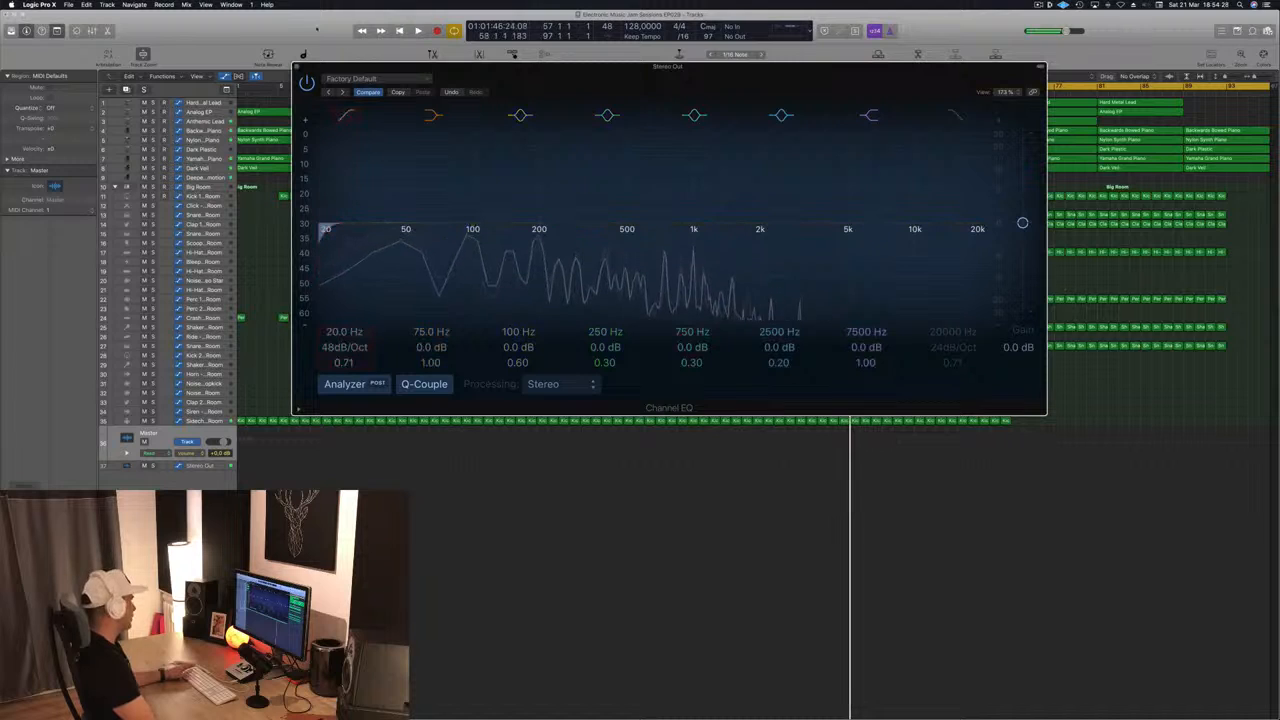
{"action": "key", "text": "v"}
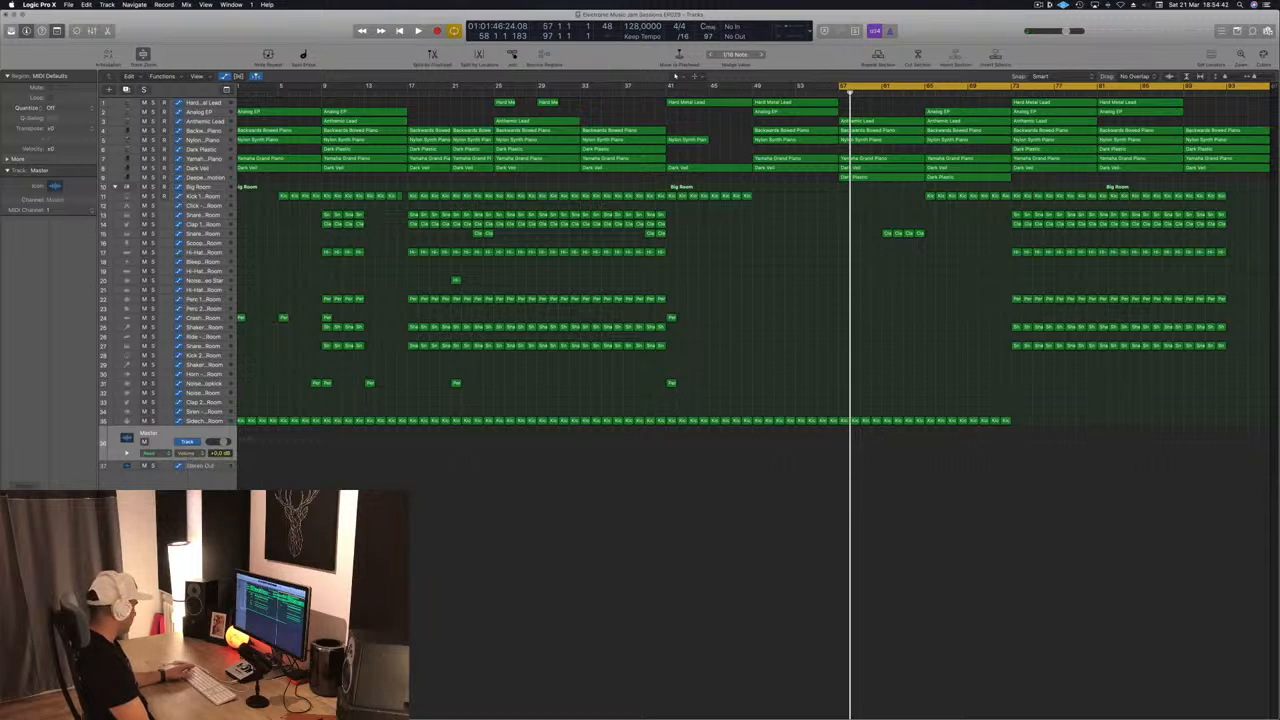
{"action": "key", "text": "comma"}
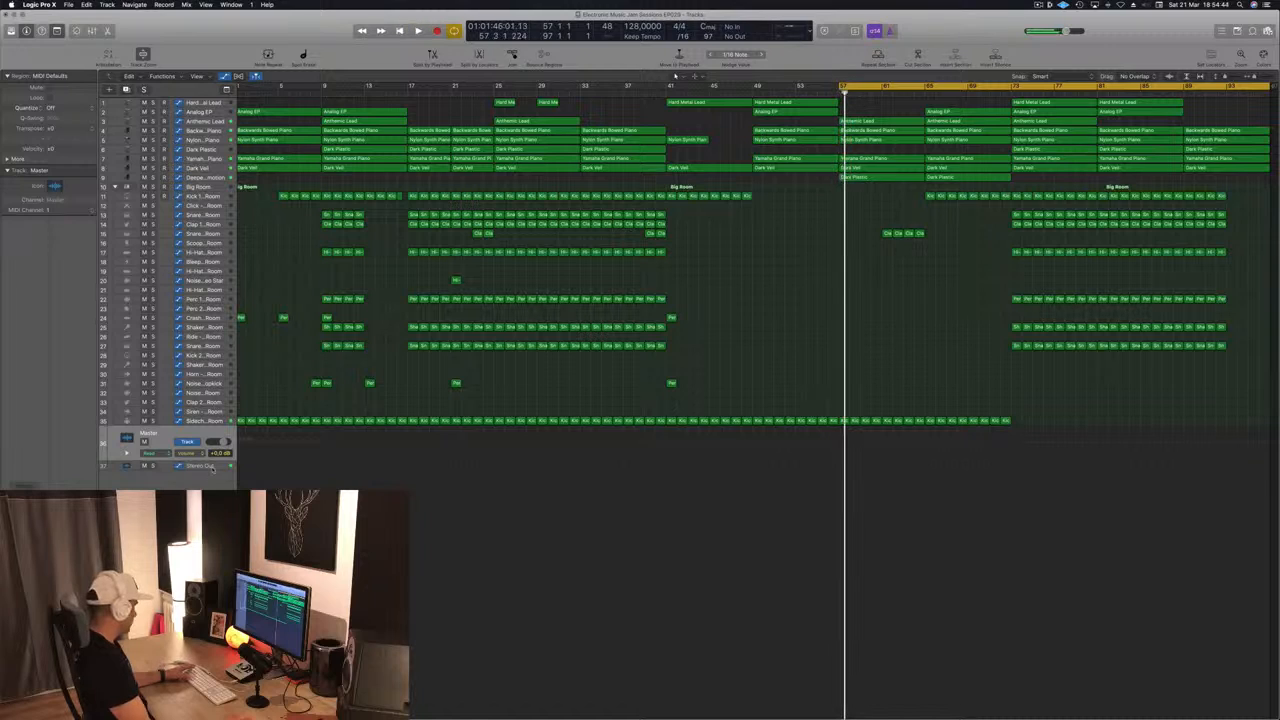
{"action": "left_click", "coordinate": [211, 467]}
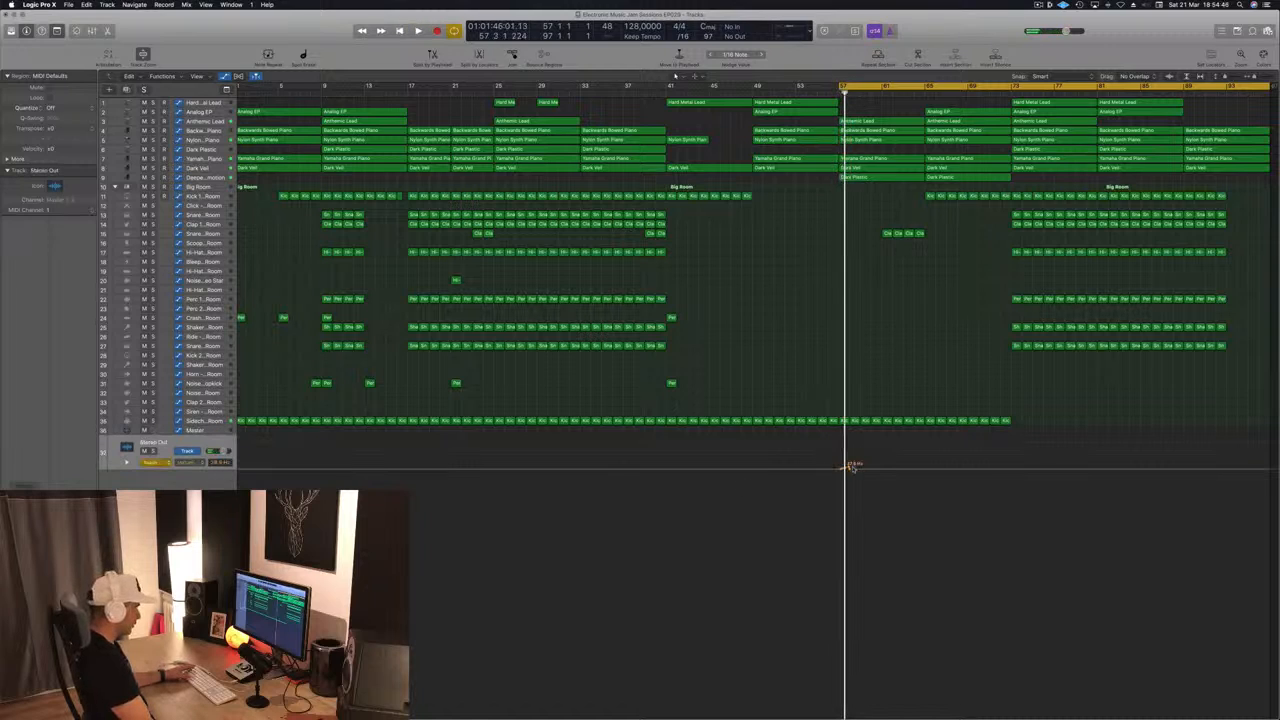
{"action": "left_click_drag", "start_coordinate": [850, 466], "coordinate": [845, 470]}
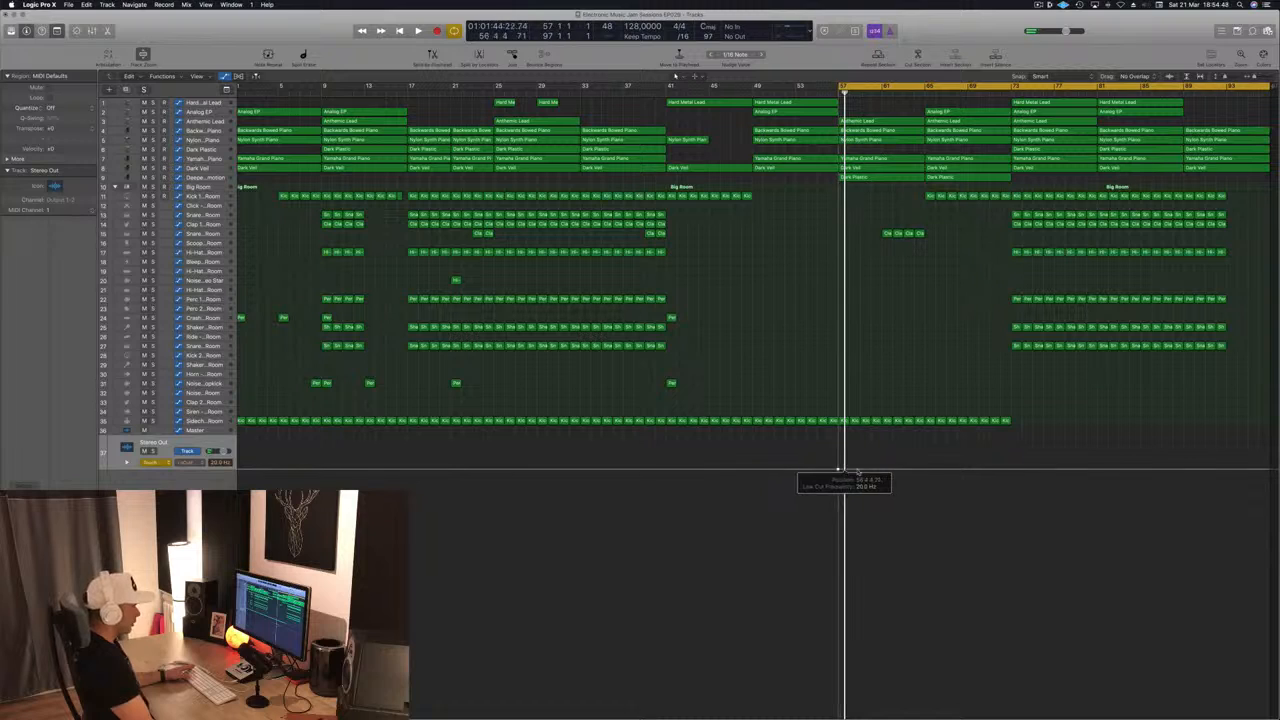
Ramp the Stereo Out's low-cut frequency up from bar 57, steeper just before bar 65, with a return to 20 Hz at bar 65
{"action": "key", "text": "space"}
{"action": "mouse_move", "coordinate": [916, 470]}
{"action": "left_mouse_down"}
{"action": "mouse_move", "coordinate": [919, 453]}
{"action": "mouse_move", "coordinate": [925, 467]}
{"action": "left_mouse_up"}
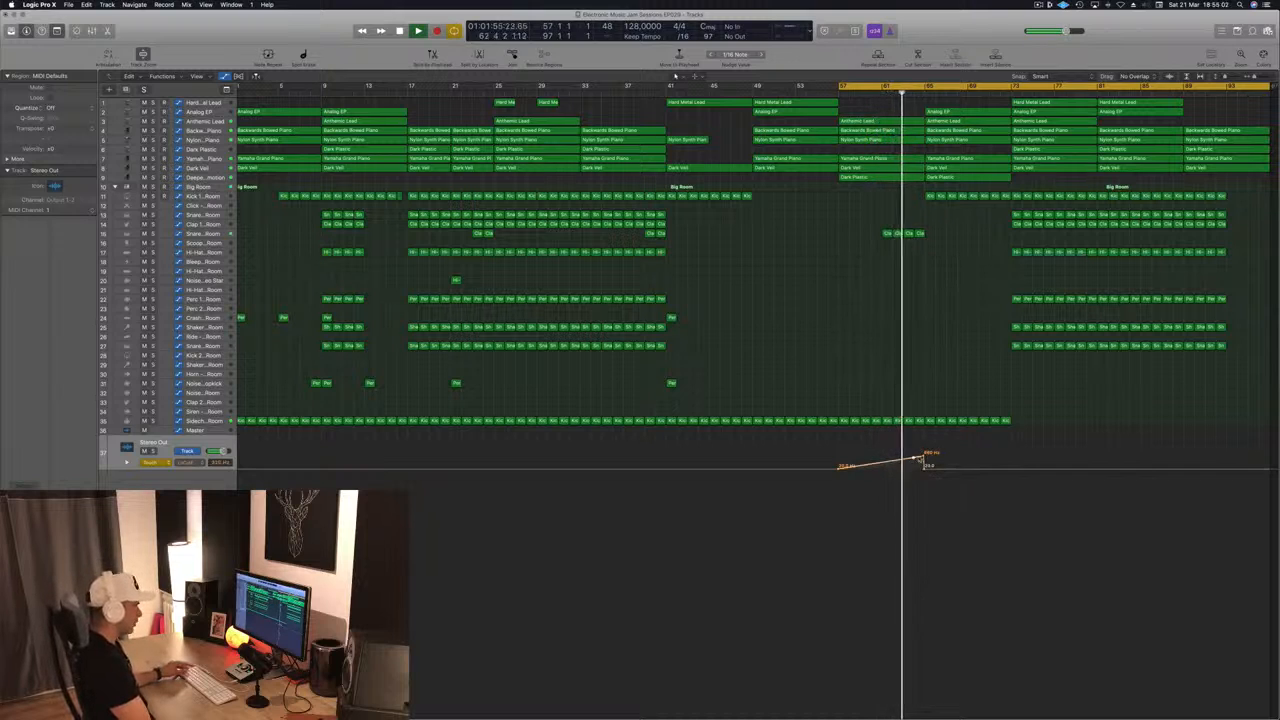
{"action": "left_click_drag", "start_coordinate": [924, 460], "coordinate": [926, 456]}
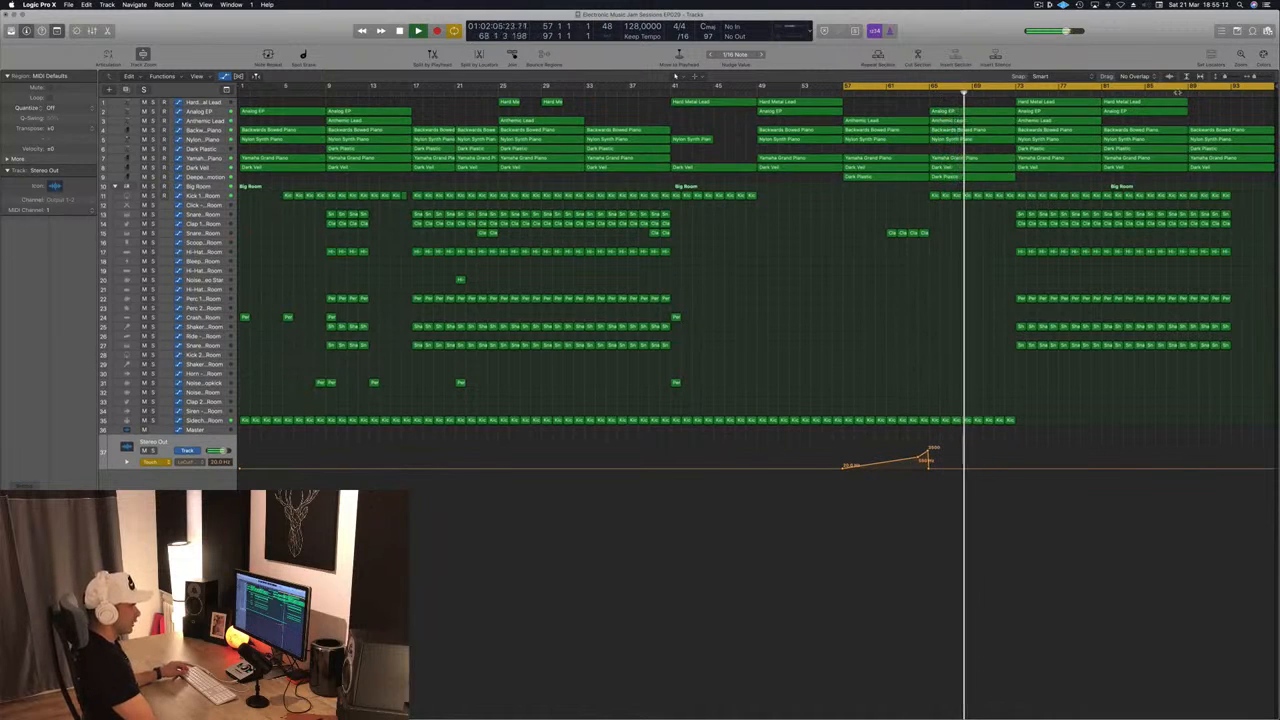
Add a second low-cut frequency ramp on the Stereo Out, rising from 20 Hz at bar 89 towards bar 97
{"action": "left_click", "coordinate": [1180, 90]}
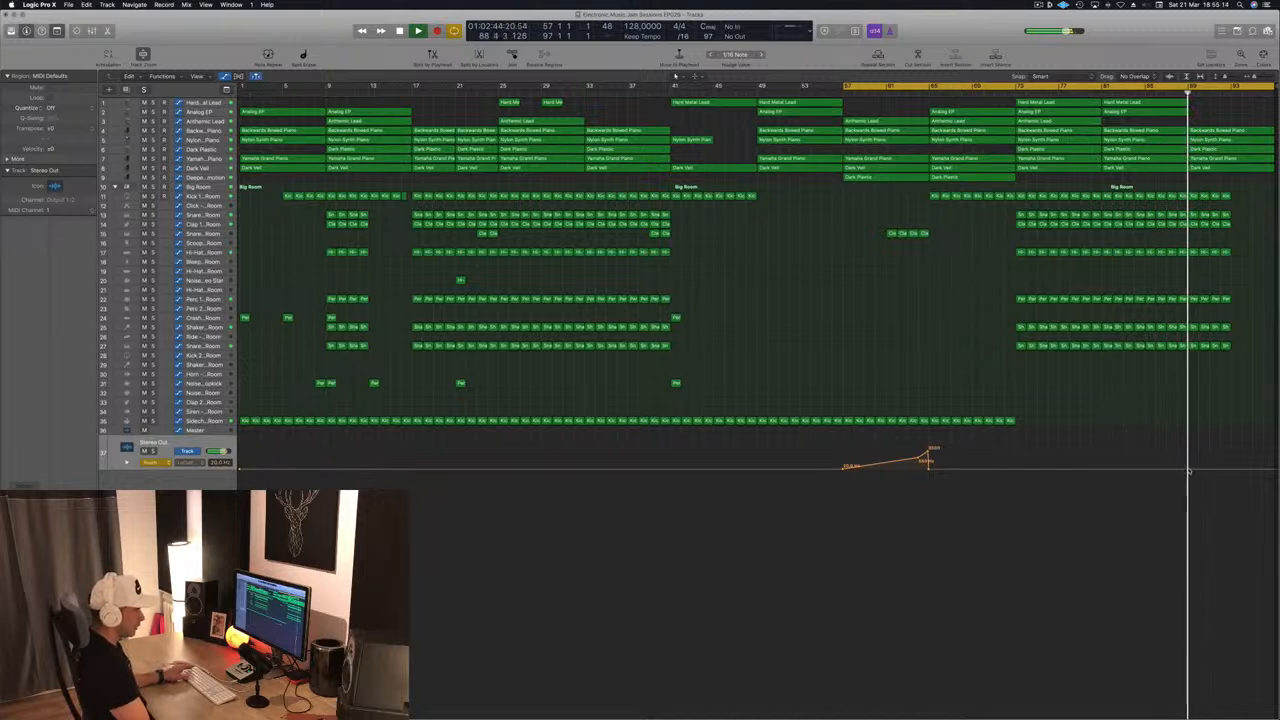
{"action": "scroll", "coordinate": [1263, 470], "scroll_direction": "right", "scroll_amount": 1}
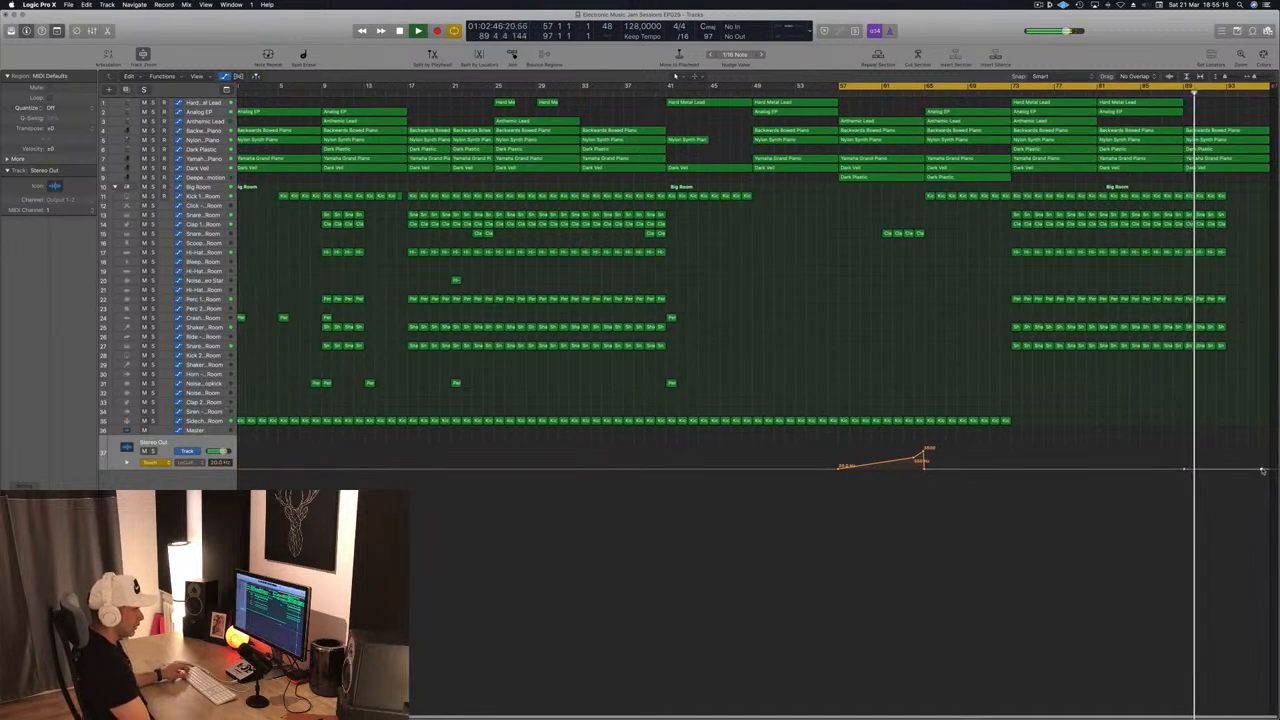
{"action": "left_click_drag", "start_coordinate": [1263, 470], "coordinate": [1263, 448]}
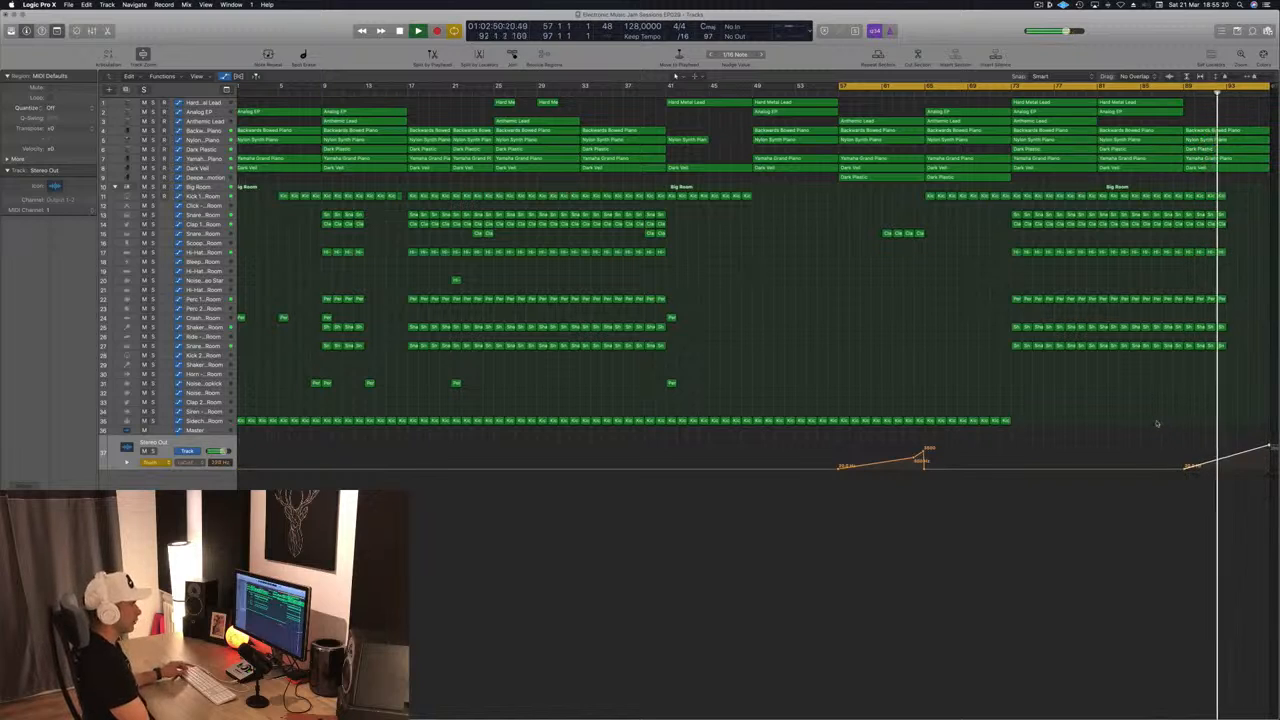
Copy the noise region on track 31 from bar 41 to bar 93 and play back the passage leading into it
{"action": "left_click", "coordinate": [671, 383]}
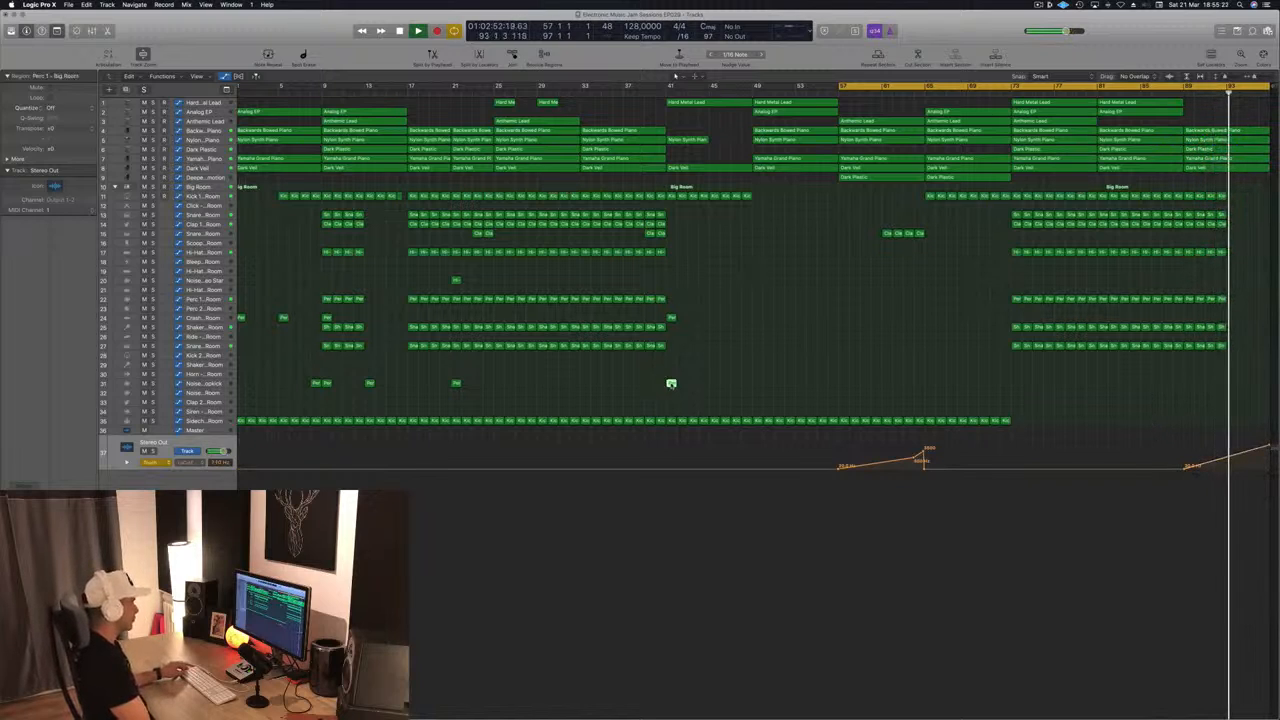
{"action": "left_click_drag", "start_coordinate": [671, 383], "coordinate": [1229, 383]}
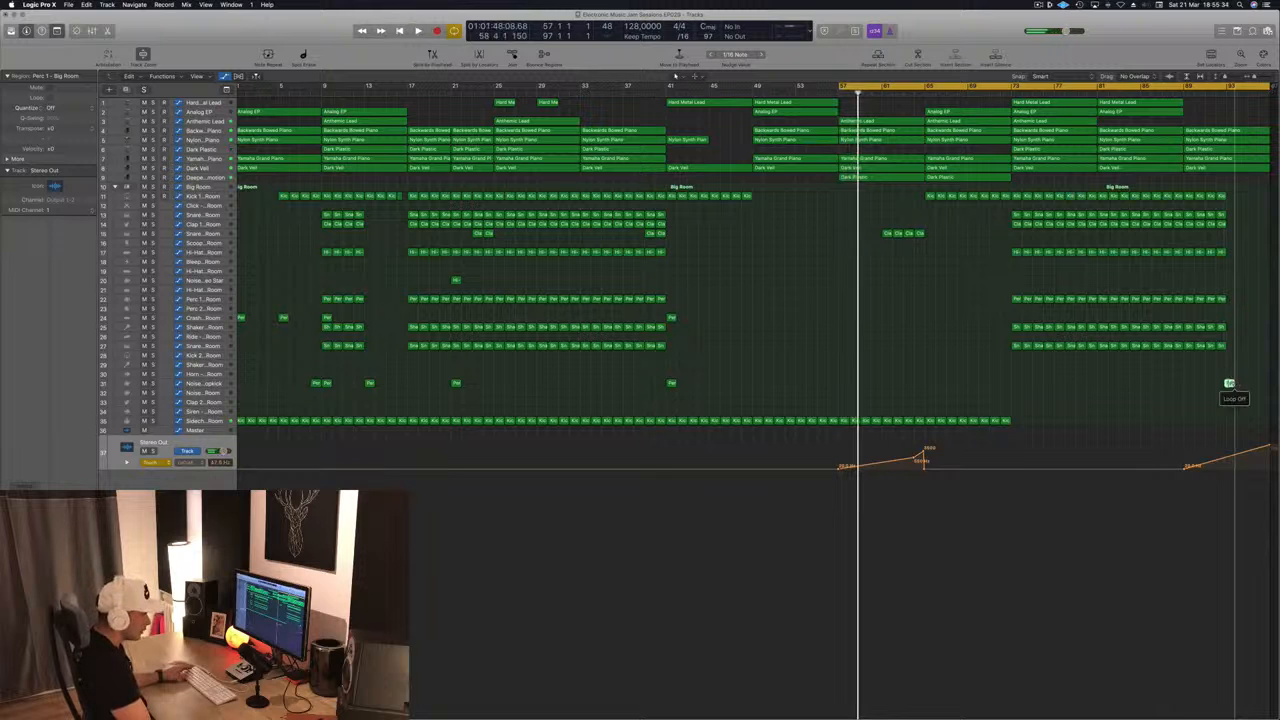
{"action": "left_click_drag", "start_coordinate": [1233, 385], "coordinate": [1233, 384]}
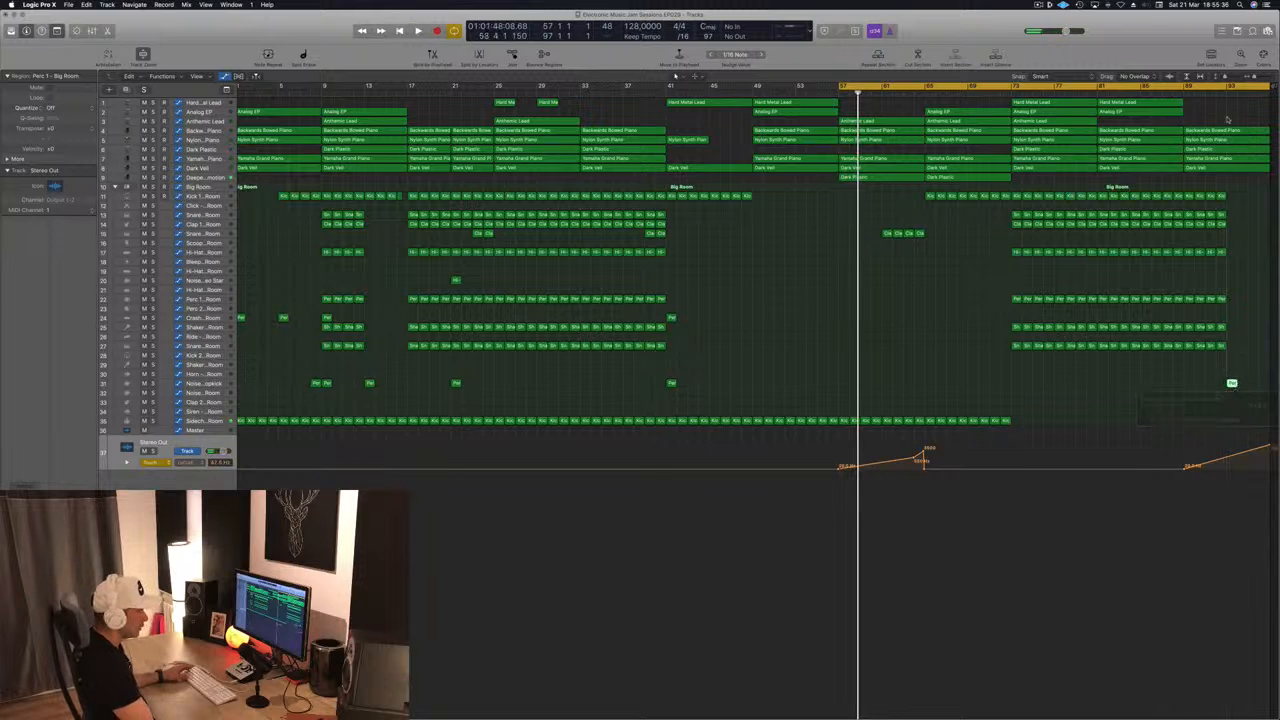
{"action": "key", "text": "space"}
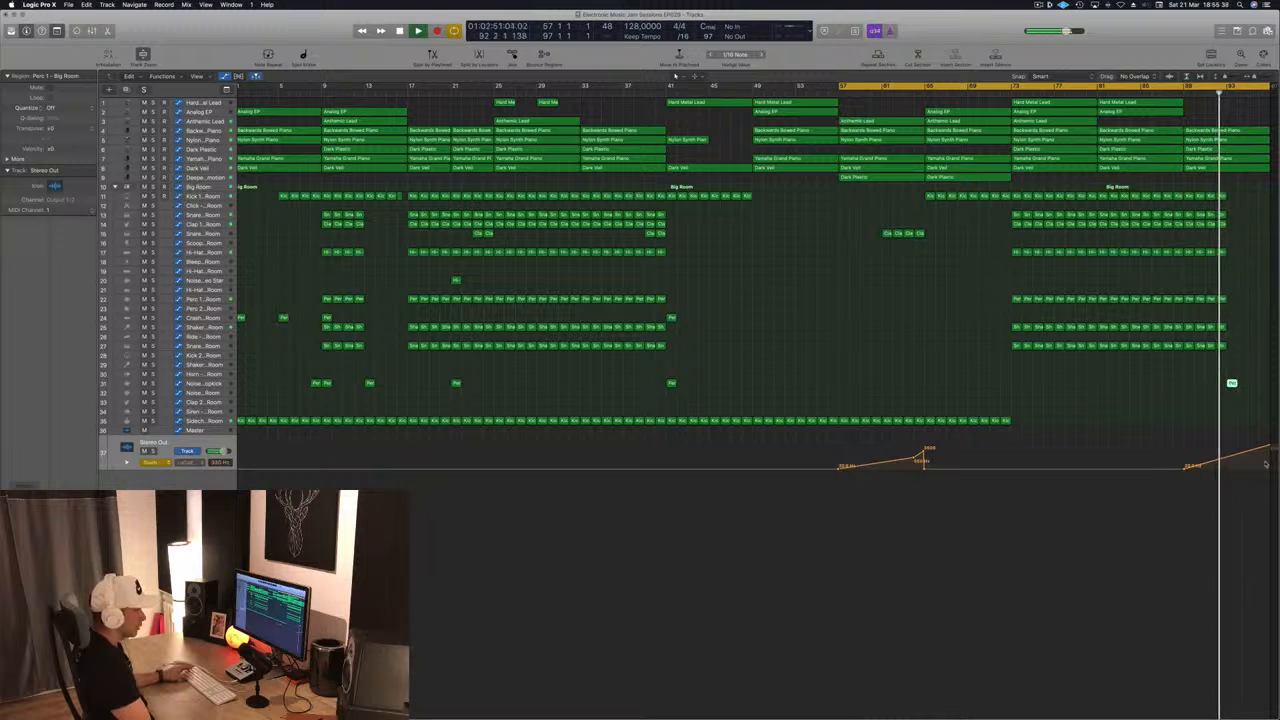
Lower the end of the Stereo Out's second low-cut ramp, add a vertical jump at bar 97, and set its automation mode to Read
{"action": "left_click", "coordinate": [1268, 447]}
{"action": "left_click_drag", "start_coordinate": [1269, 452], "coordinate": [1269, 452]}
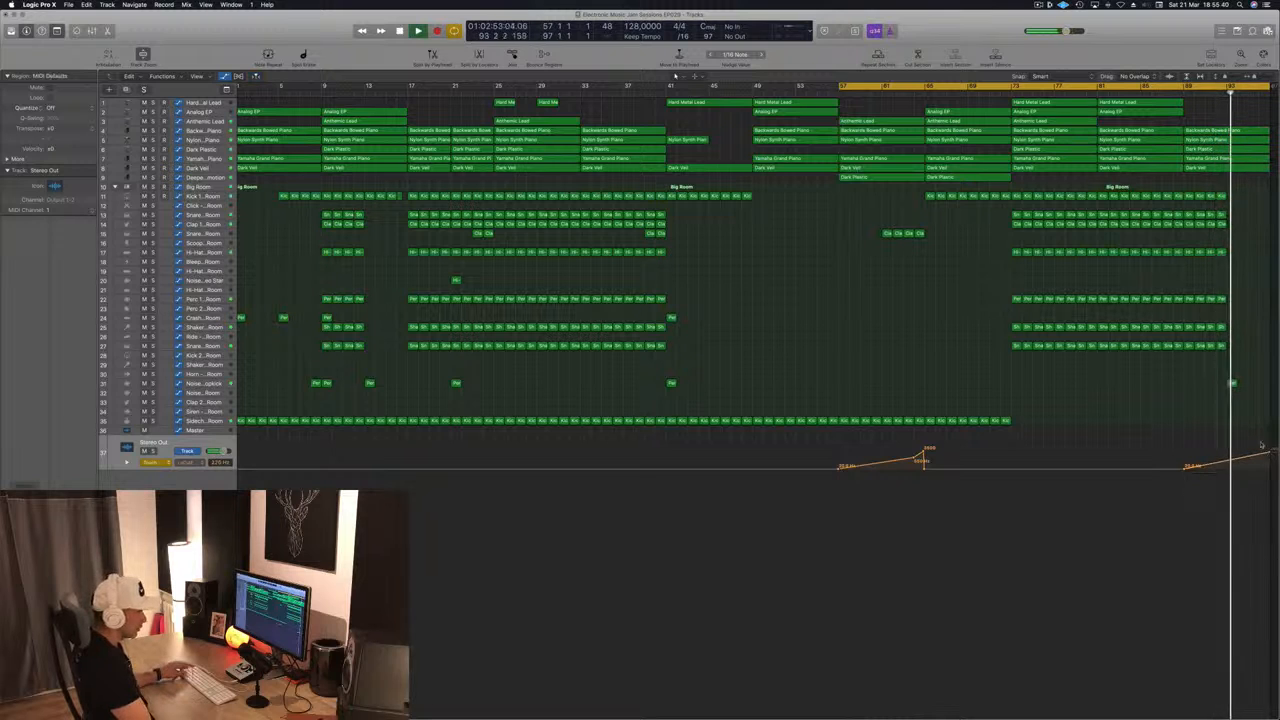
{"action": "left_click_drag", "start_coordinate": [1257, 76], "coordinate": [1258, 76]}
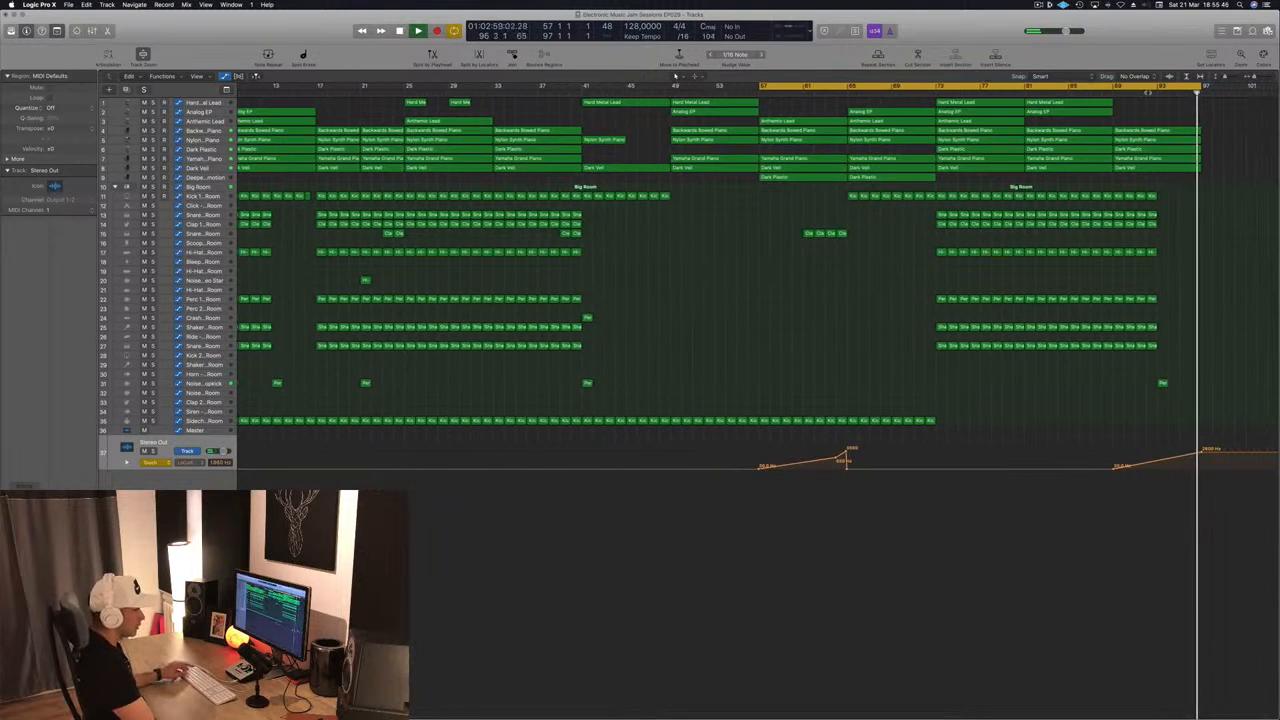
{"action": "left_click", "coordinate": [1147, 95]}
{"action": "key", "text": "super+Left"}
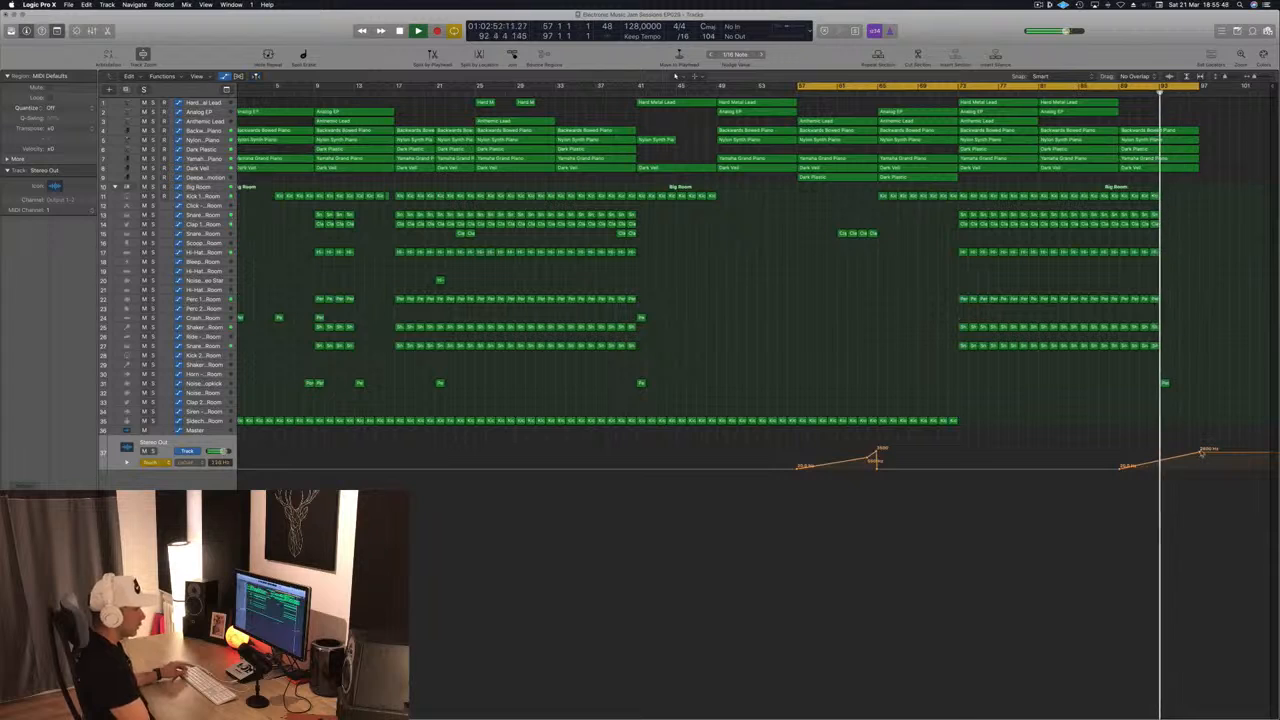
{"action": "left_click", "coordinate": [1200, 454]}
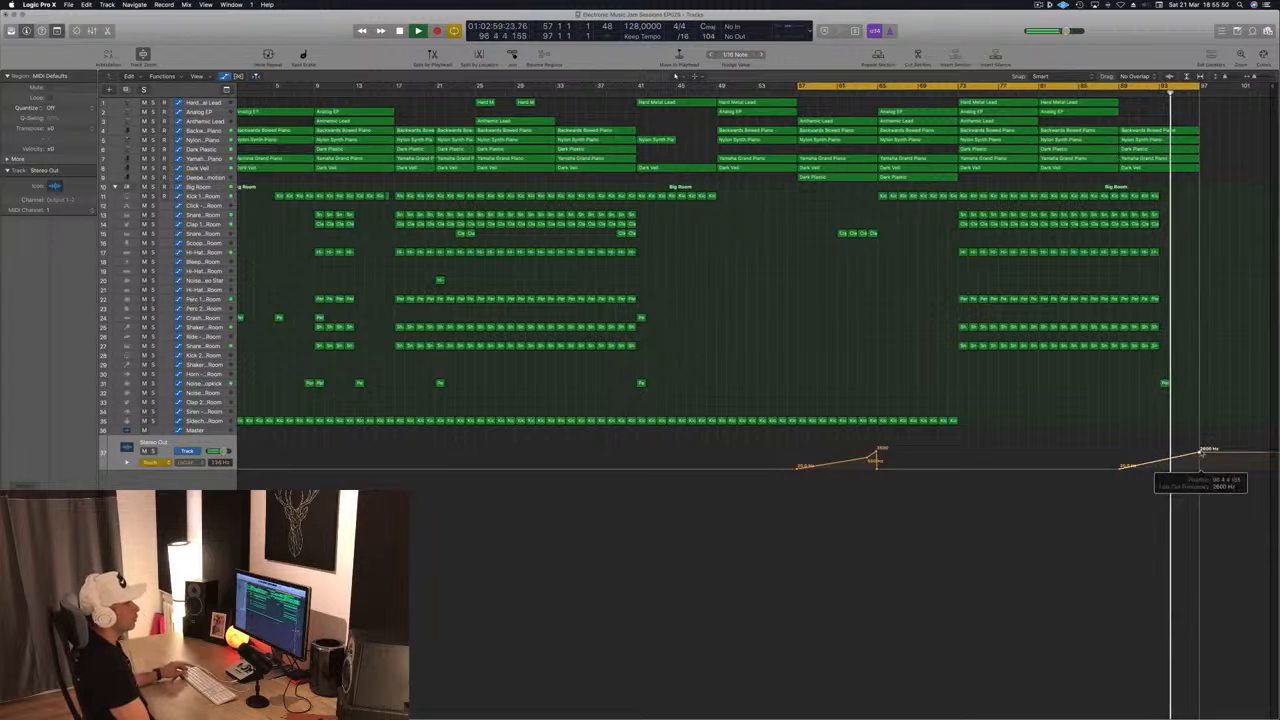
{"action": "left_click_drag", "start_coordinate": [1200, 453], "coordinate": [1199, 458]}
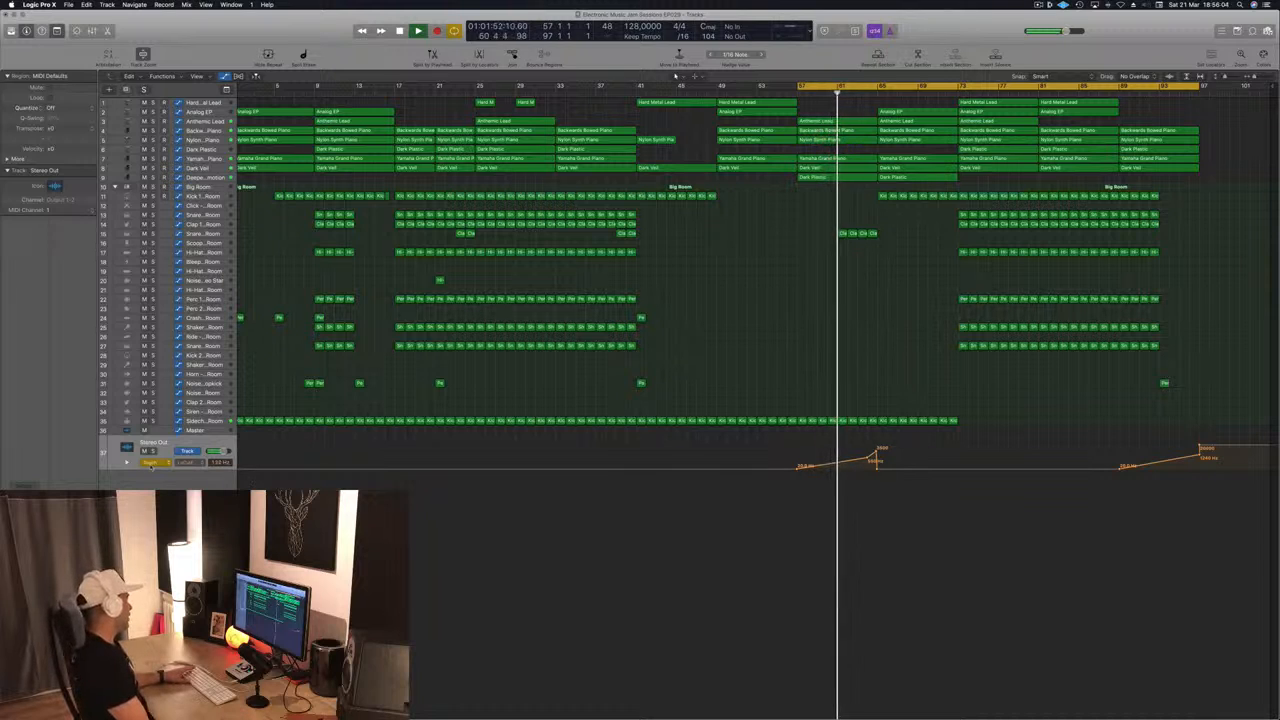
{"action": "left_click", "coordinate": [150, 462]}
{"action": "left_click", "coordinate": [150, 462]}
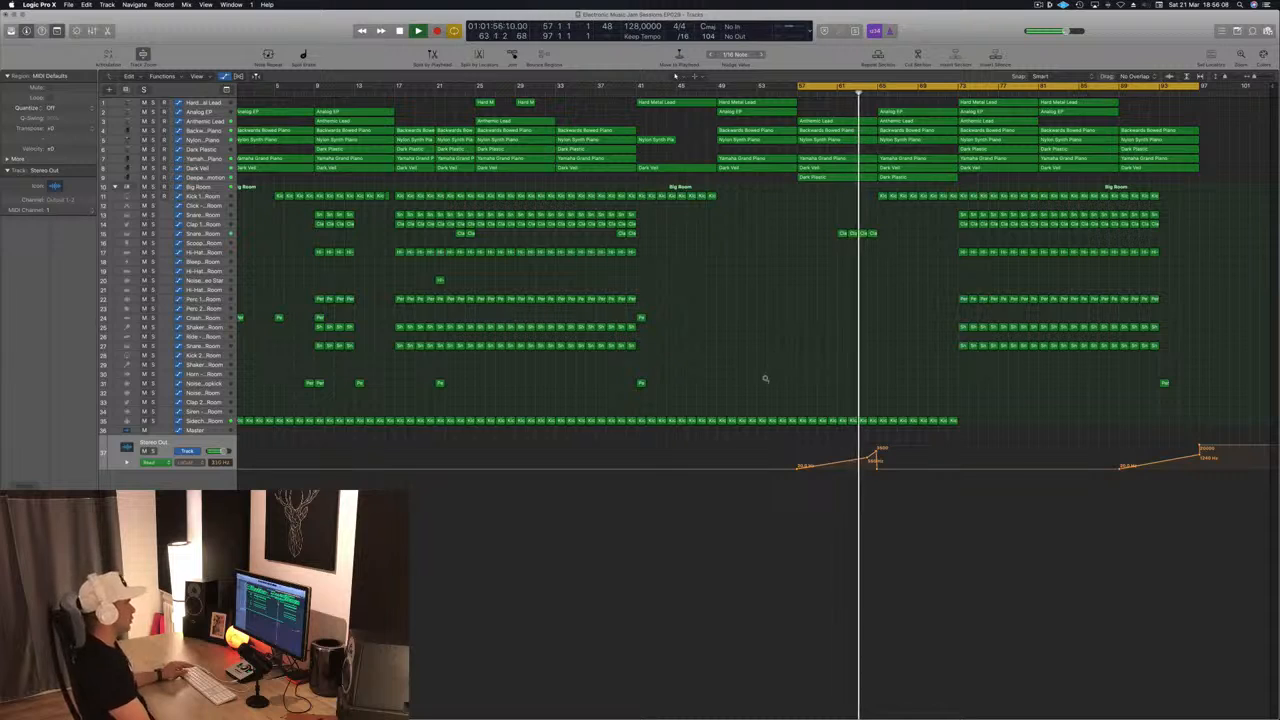
On the Deeper Emotion track's Channel EQ, enable the high cut at 270 Hz with a 48 dB/Oct slope, and close the EQ
{"action": "scroll", "coordinate": [766, 379], "scroll_direction": "up", "scroll_amount": 3}
{"action": "scroll", "coordinate": [766, 379], "scroll_direction": "up", "scroll_amount": 2}
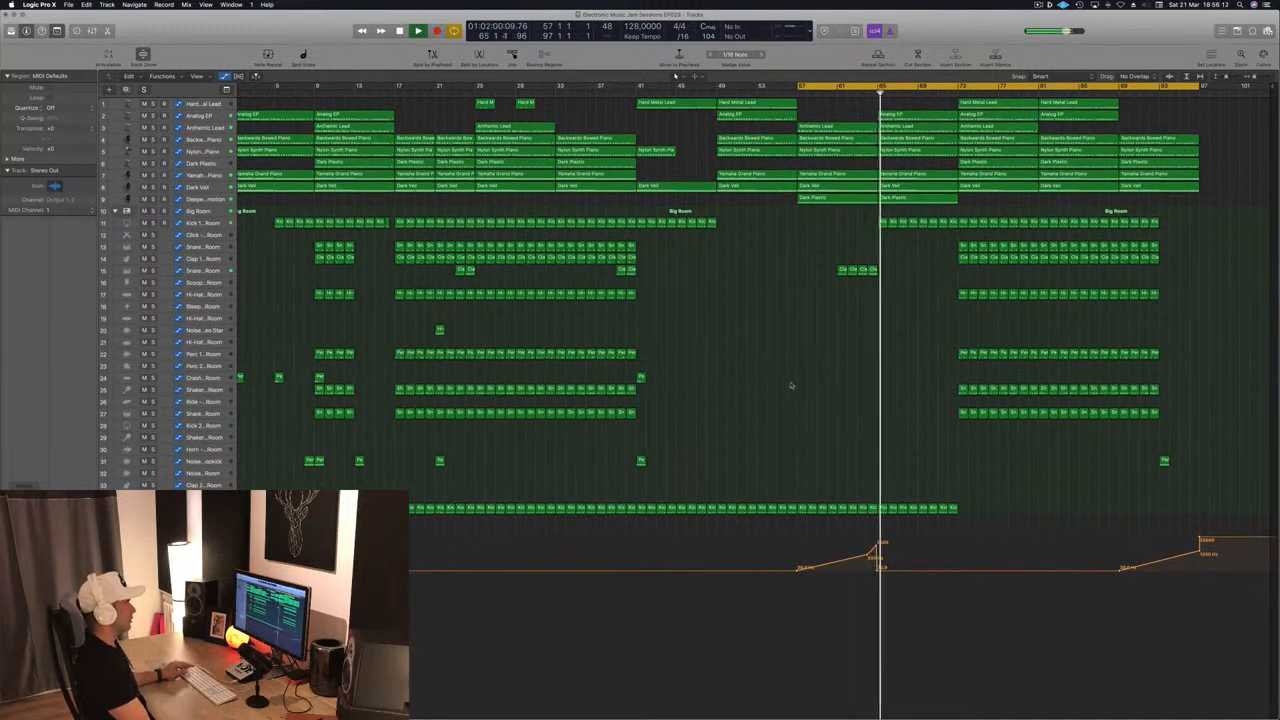
{"action": "scroll", "coordinate": [790, 385], "scroll_direction": "down", "scroll_amount": 3}
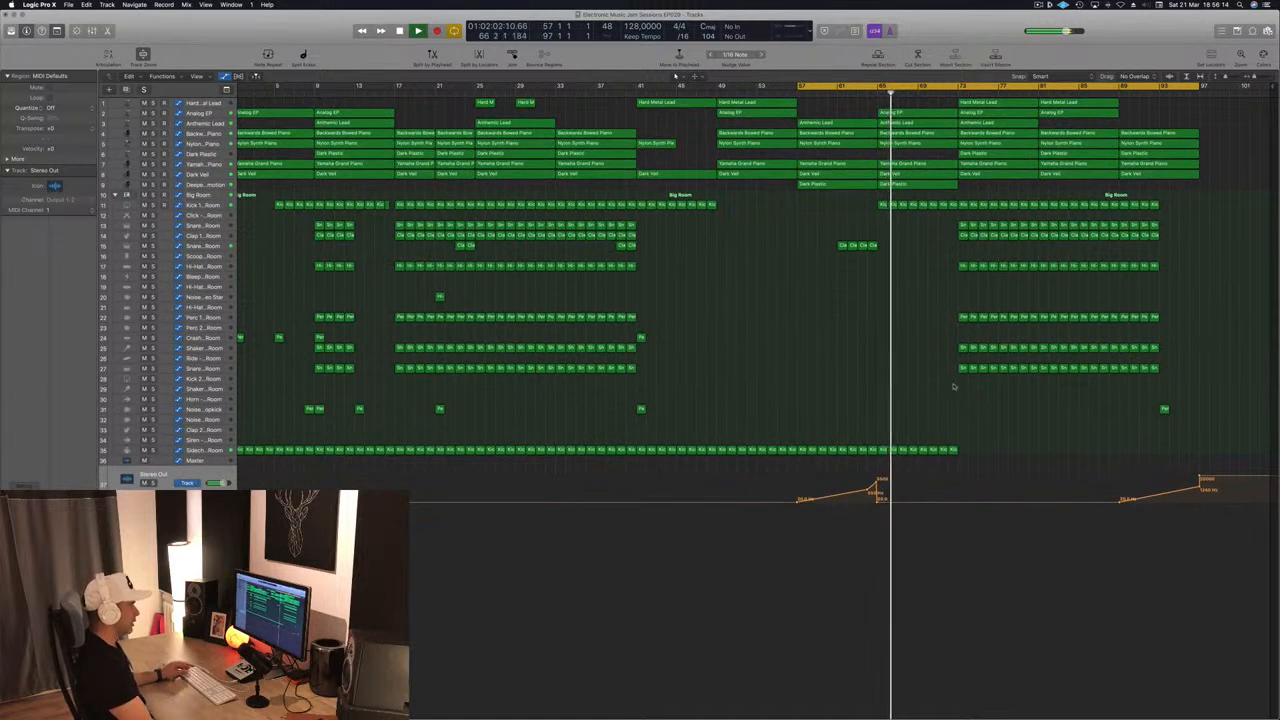
{"action": "left_click", "coordinate": [203, 185]}
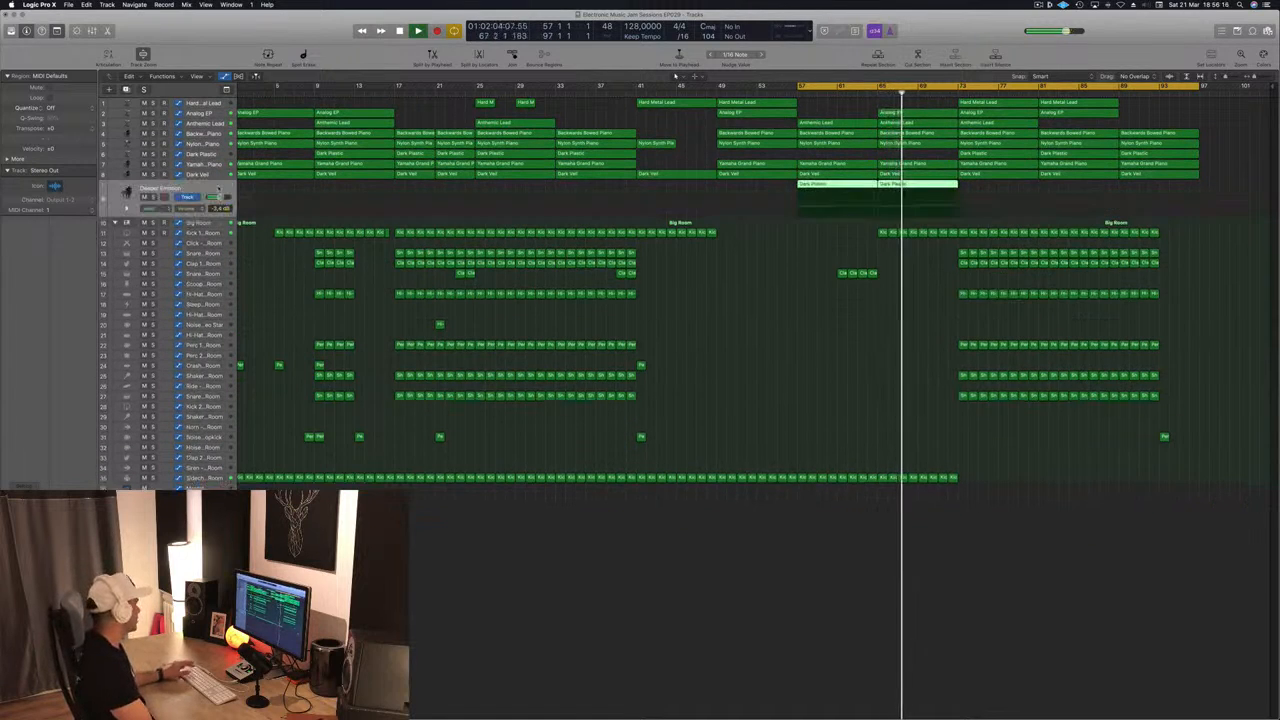
{"action": "left_click", "coordinate": [25, 468]}
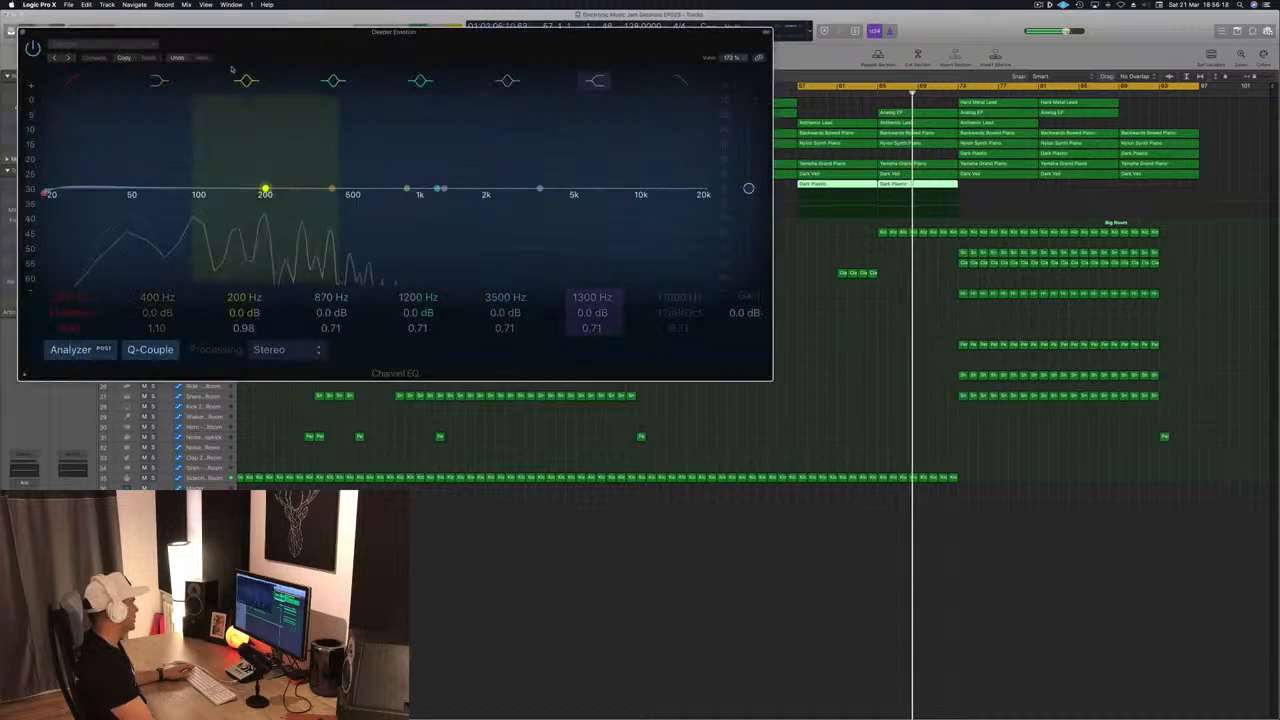
{"action": "left_click_drag", "start_coordinate": [692, 196], "coordinate": [330, 195]}
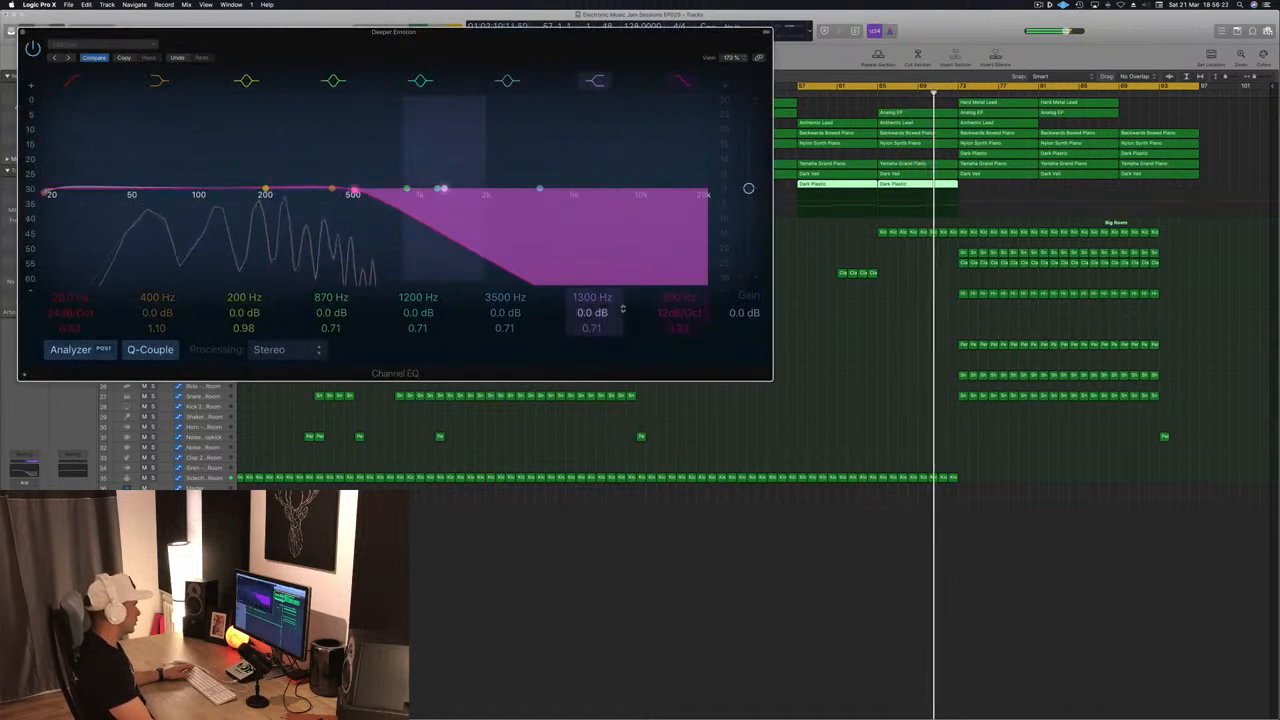
{"action": "left_click_drag", "start_coordinate": [679, 313], "coordinate": [675, 332]}
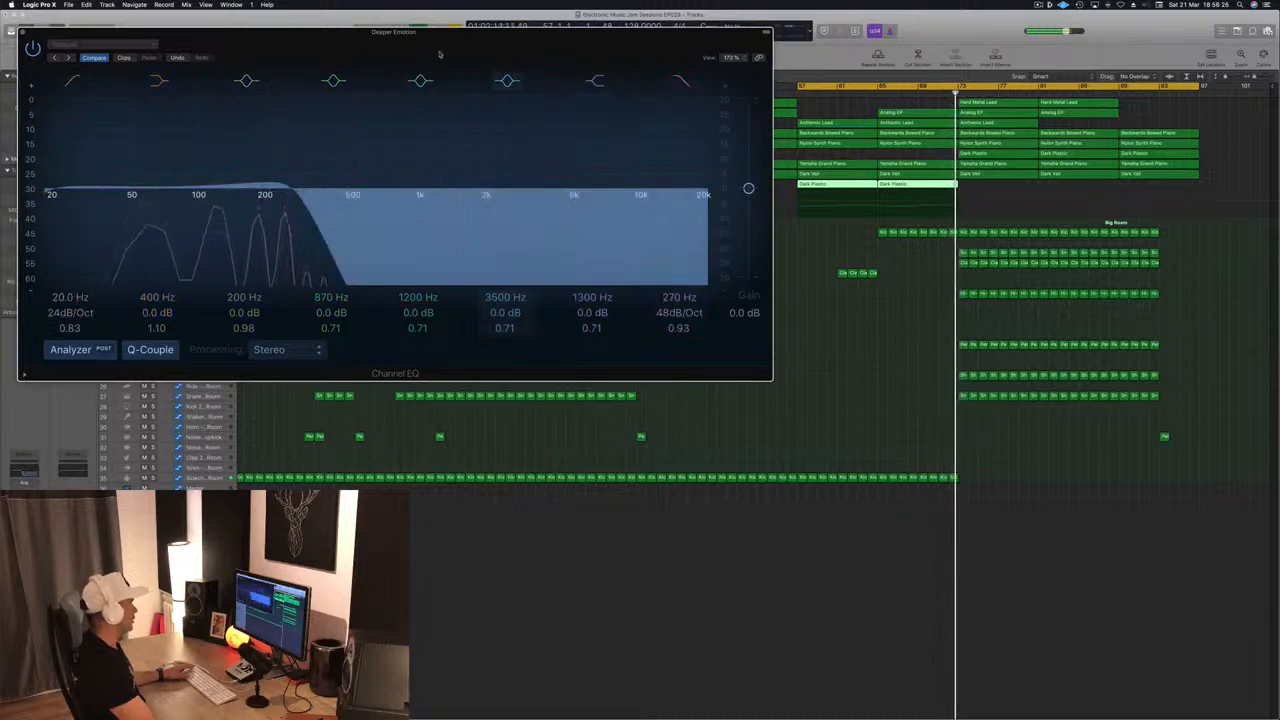
{"action": "left_click_drag", "start_coordinate": [22, 35], "coordinate": [370, 96]}
{"action": "left_click", "coordinate": [372, 96]}
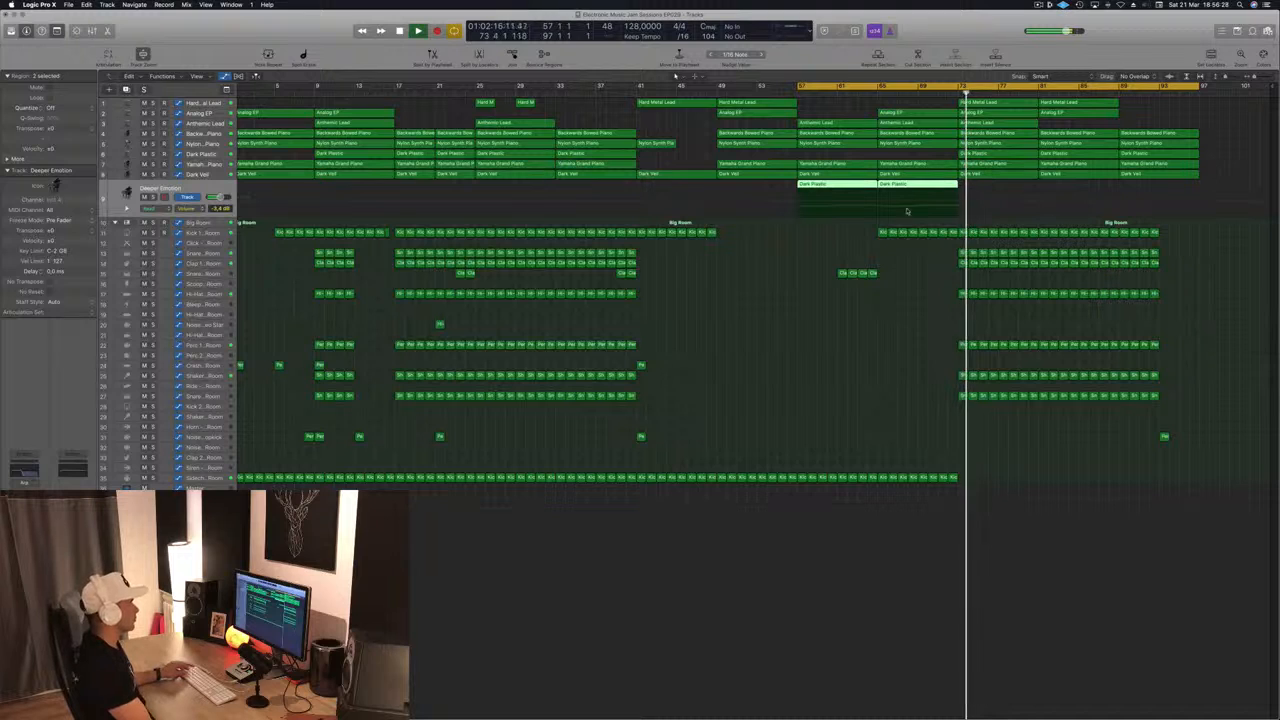